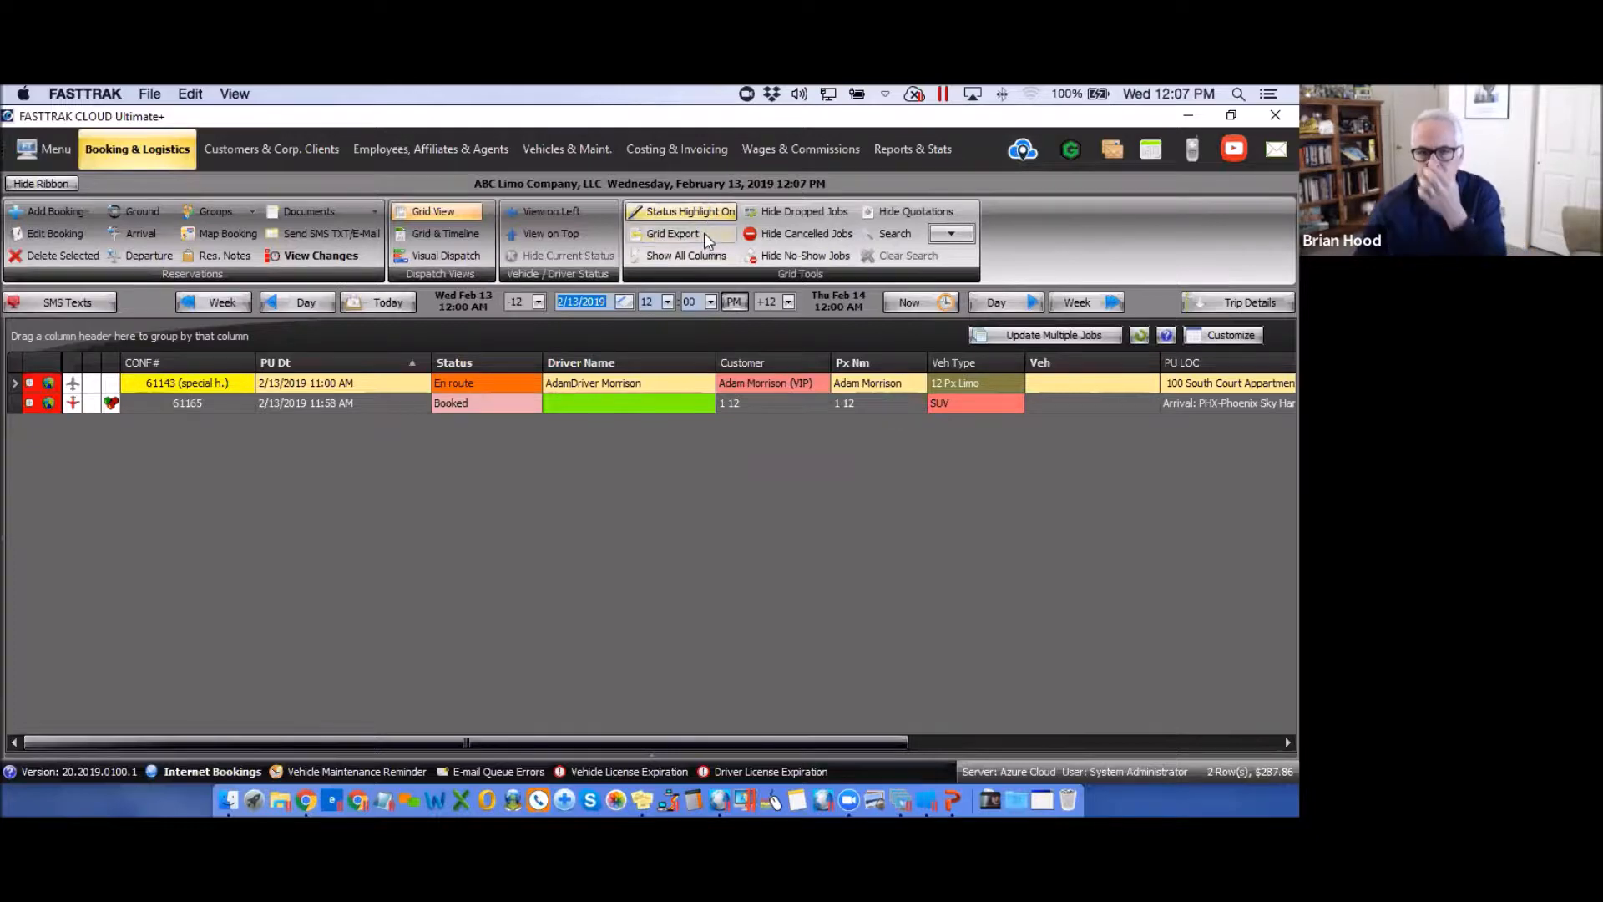
Start a new vehicle type in the vehicle types list with the description TEST and a bright pink color key.
{"action": "left_click", "coordinate": [552, 385]}
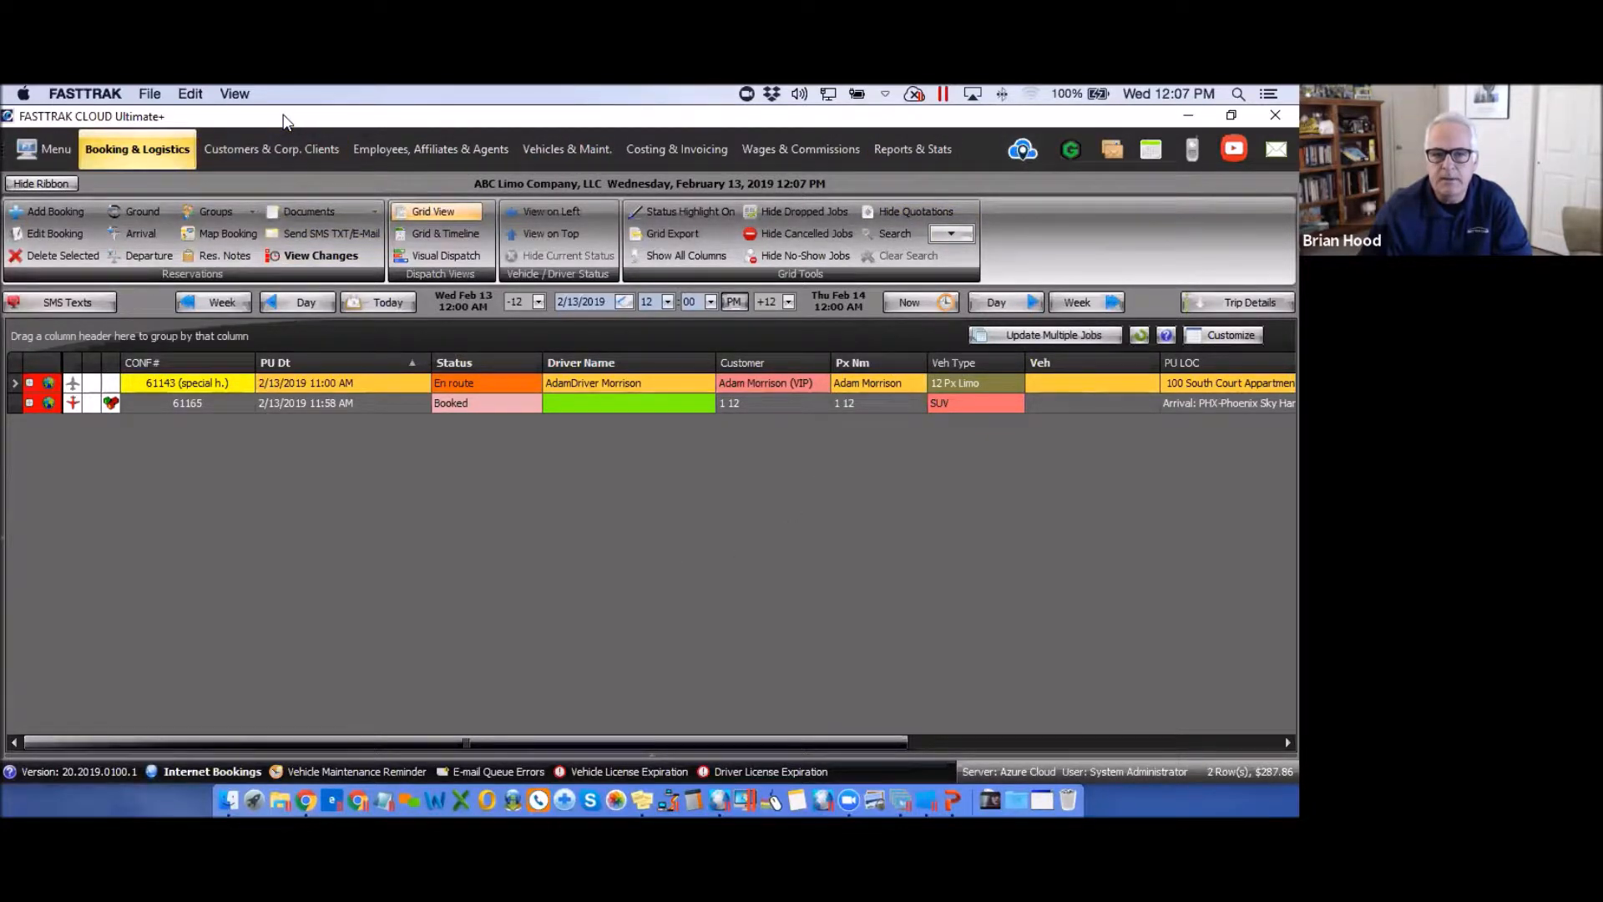
{"action": "left_click", "coordinate": [559, 151]}
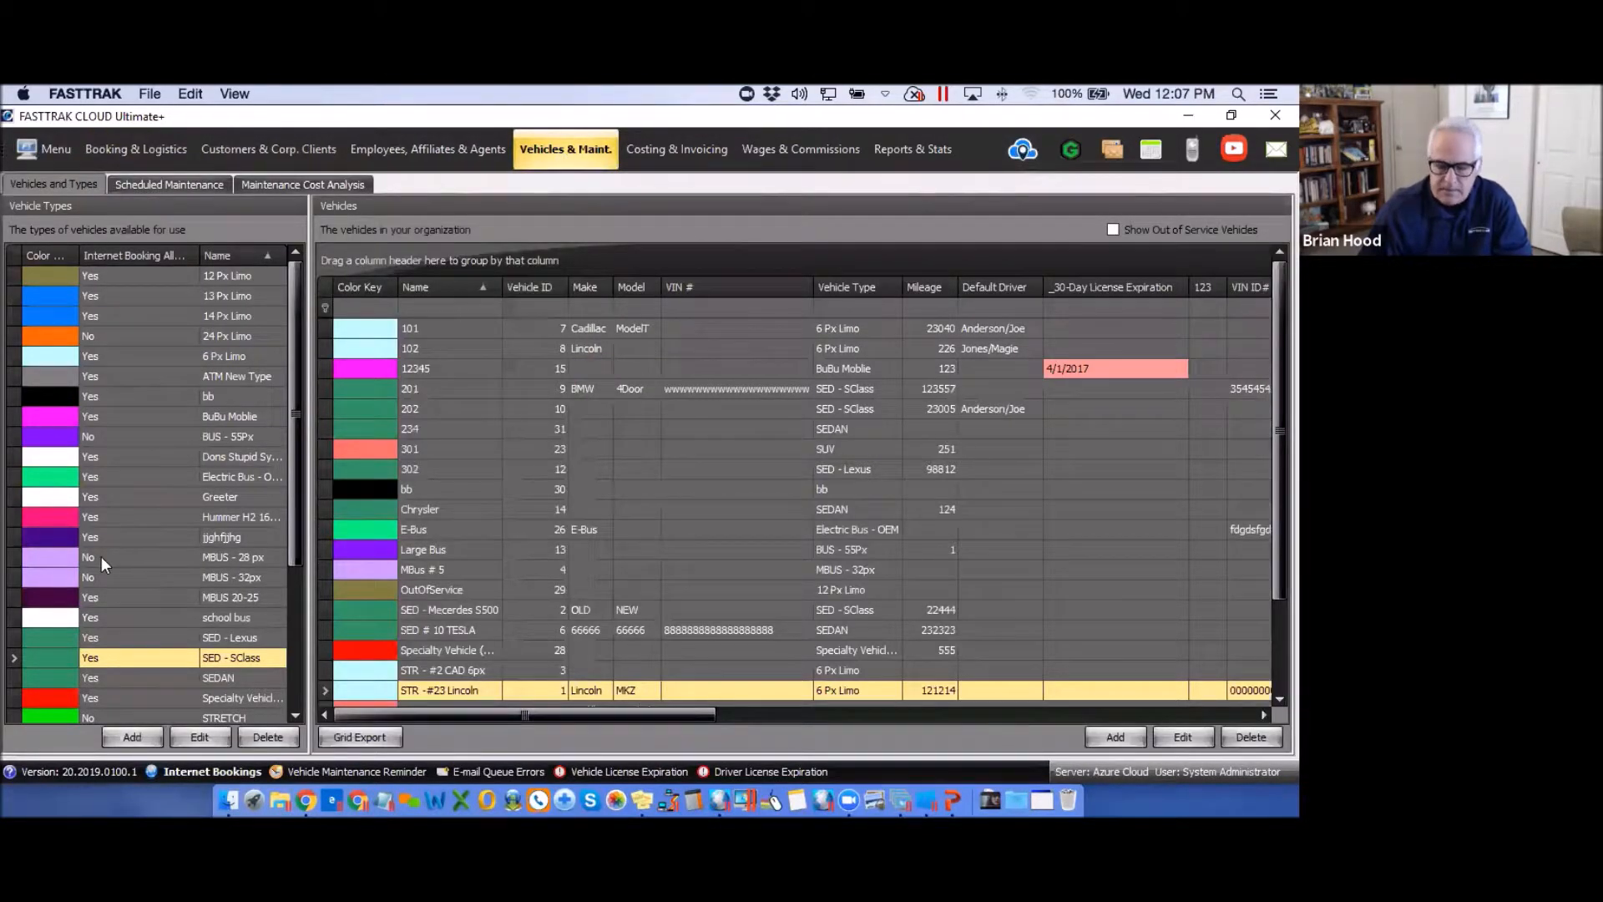
{"action": "left_click_drag", "start_coordinate": [294, 556], "coordinate": [292, 700]}
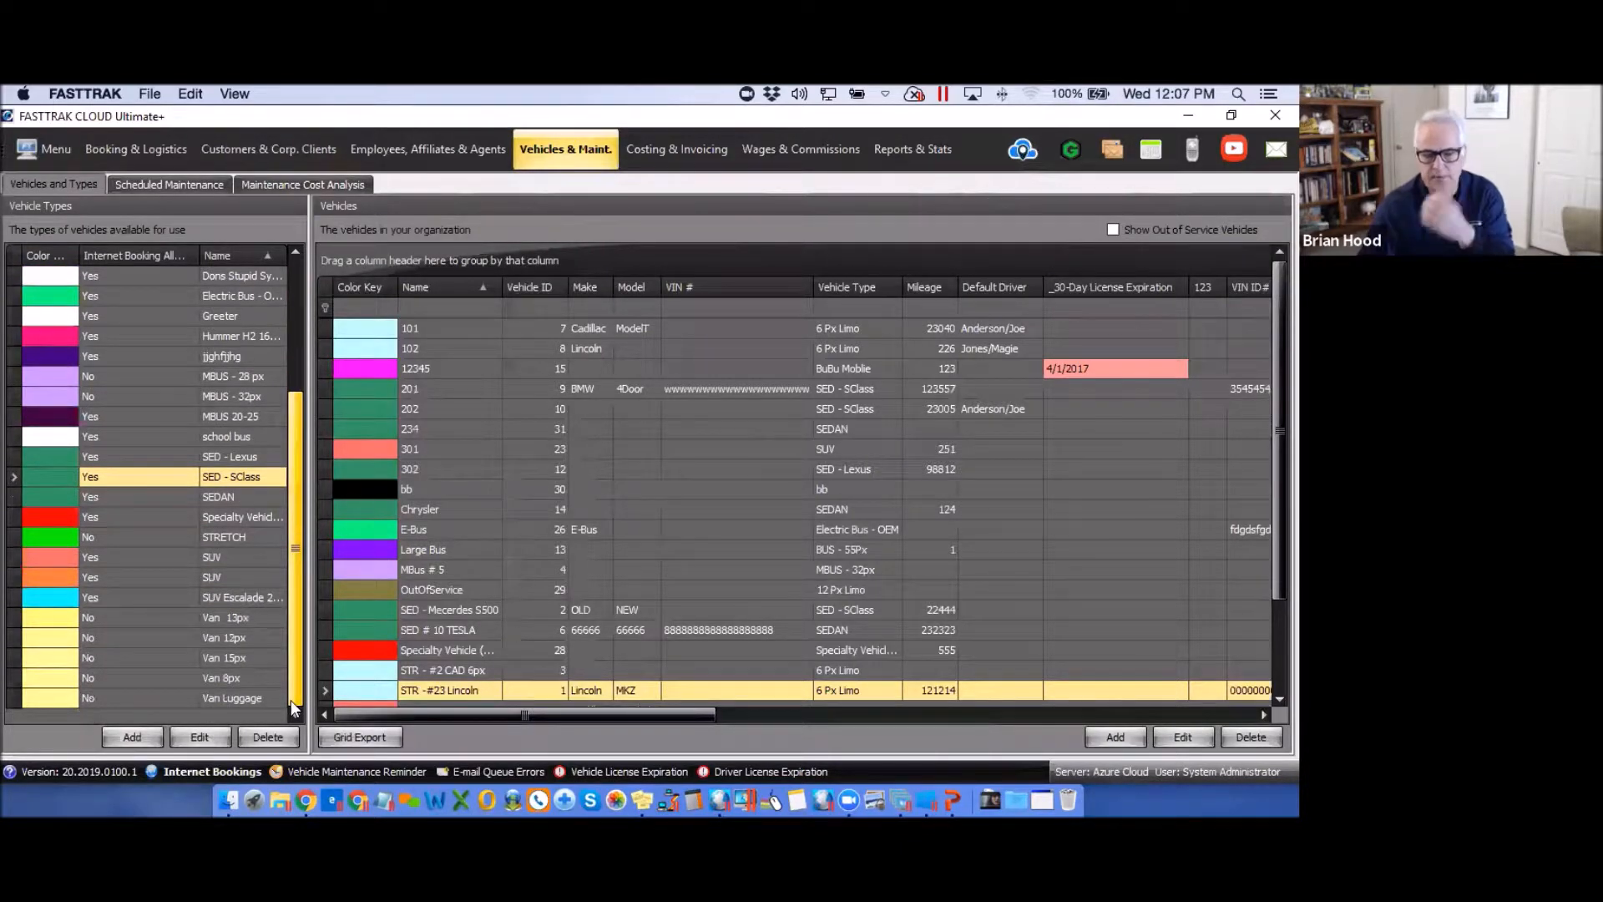
{"action": "left_click", "coordinate": [132, 738]}
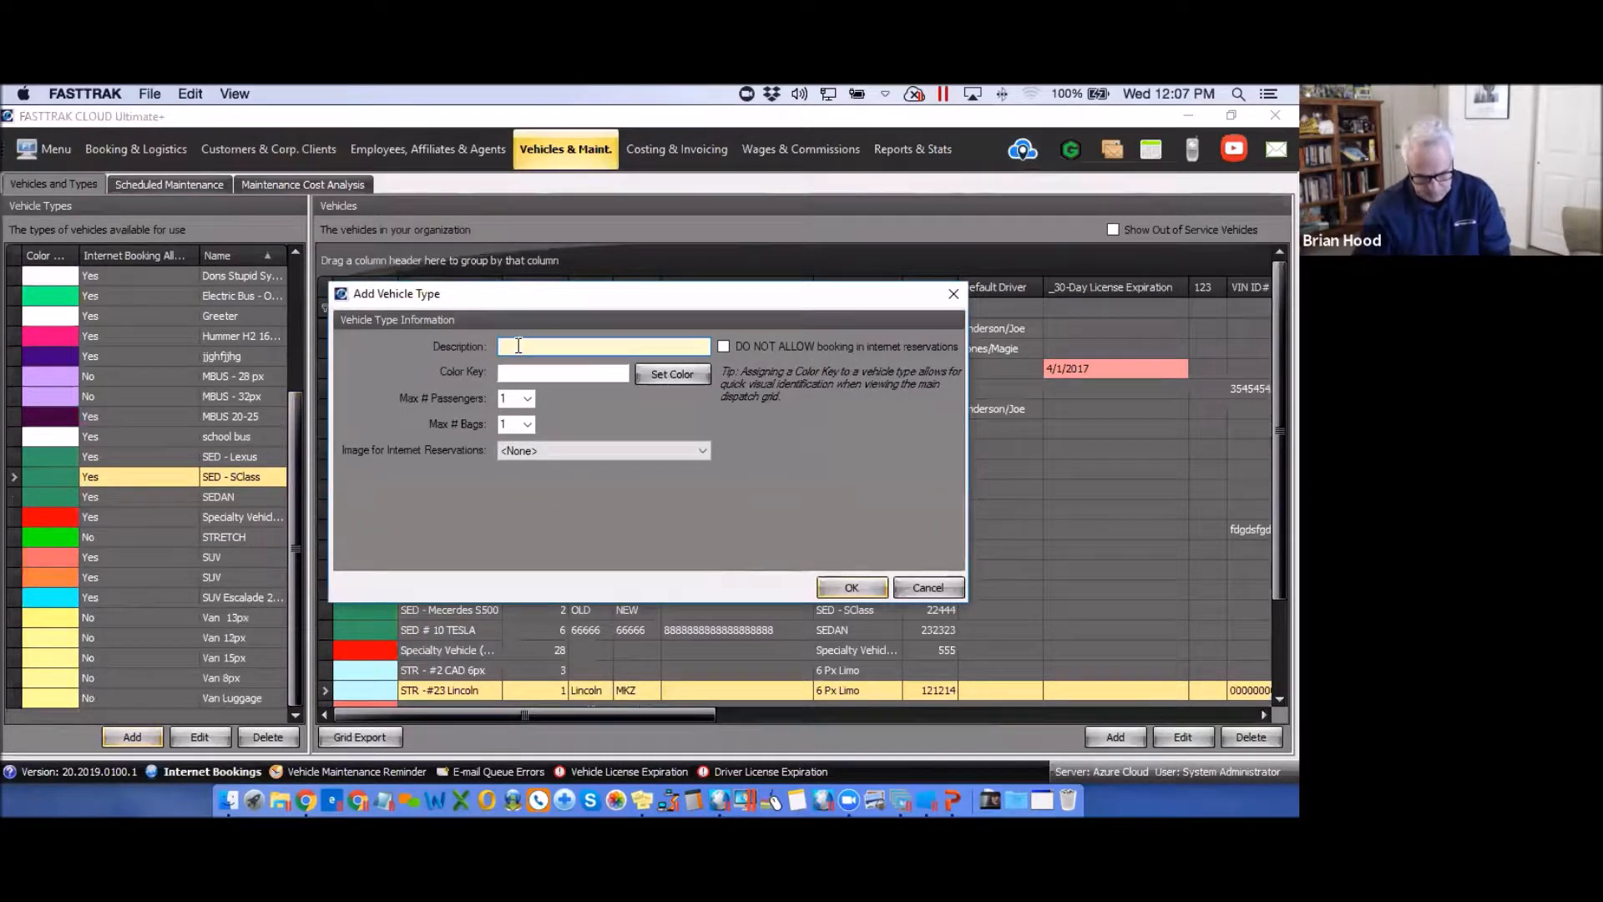
{"action": "type", "text": "TEST"}
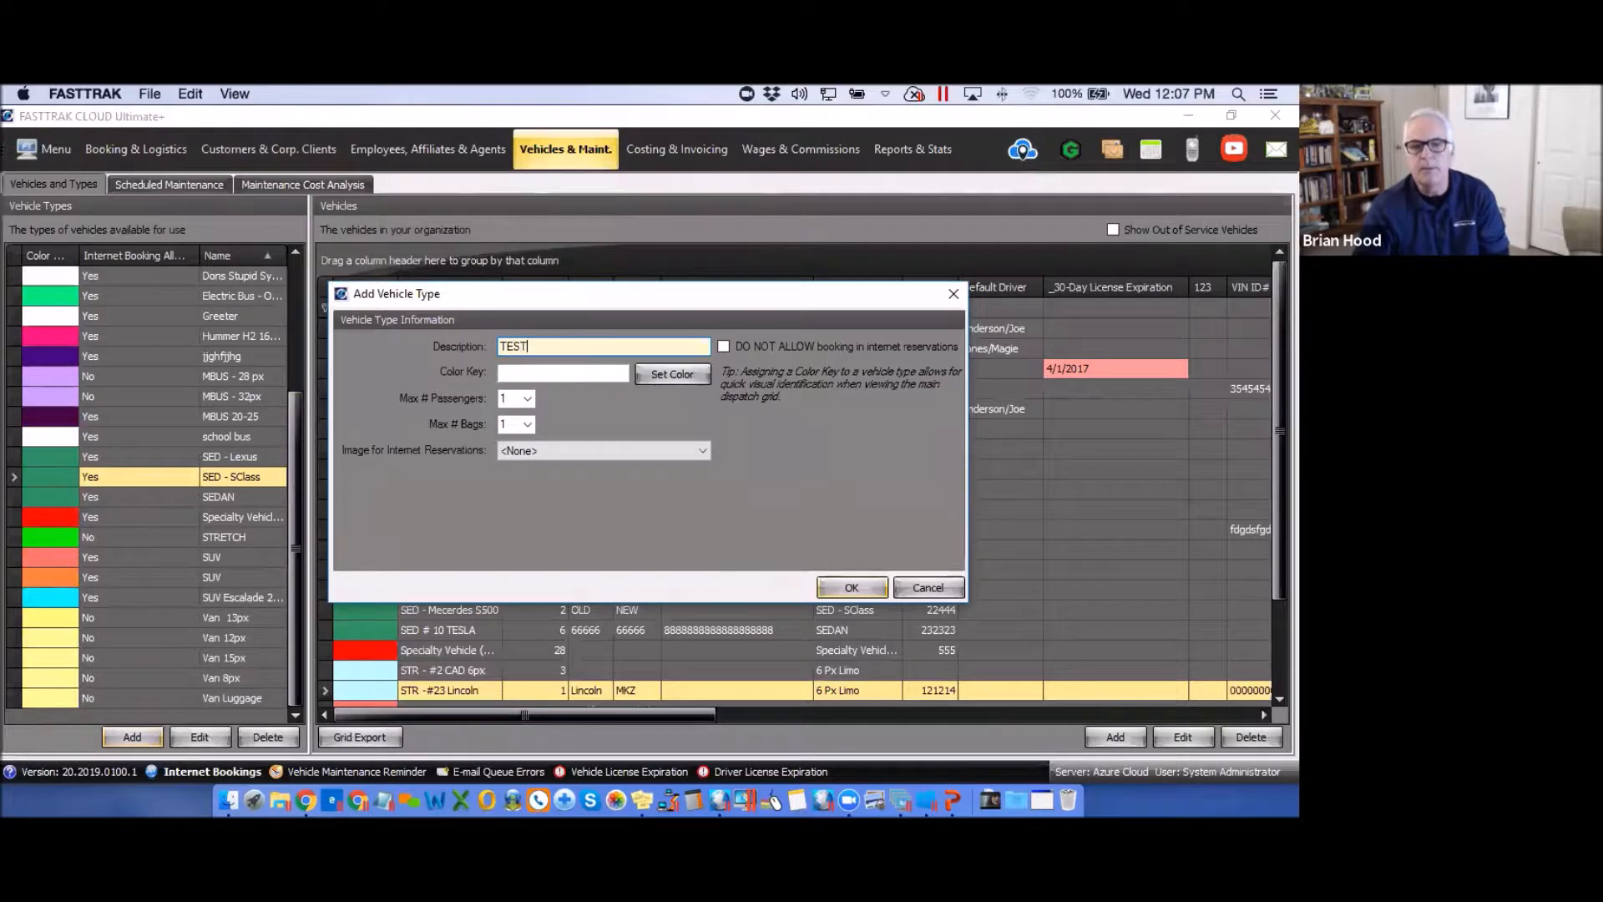
{"action": "left_click", "coordinate": [663, 373]}
{"action": "left_click", "coordinate": [735, 327]}
{"action": "left_click", "coordinate": [577, 520]}
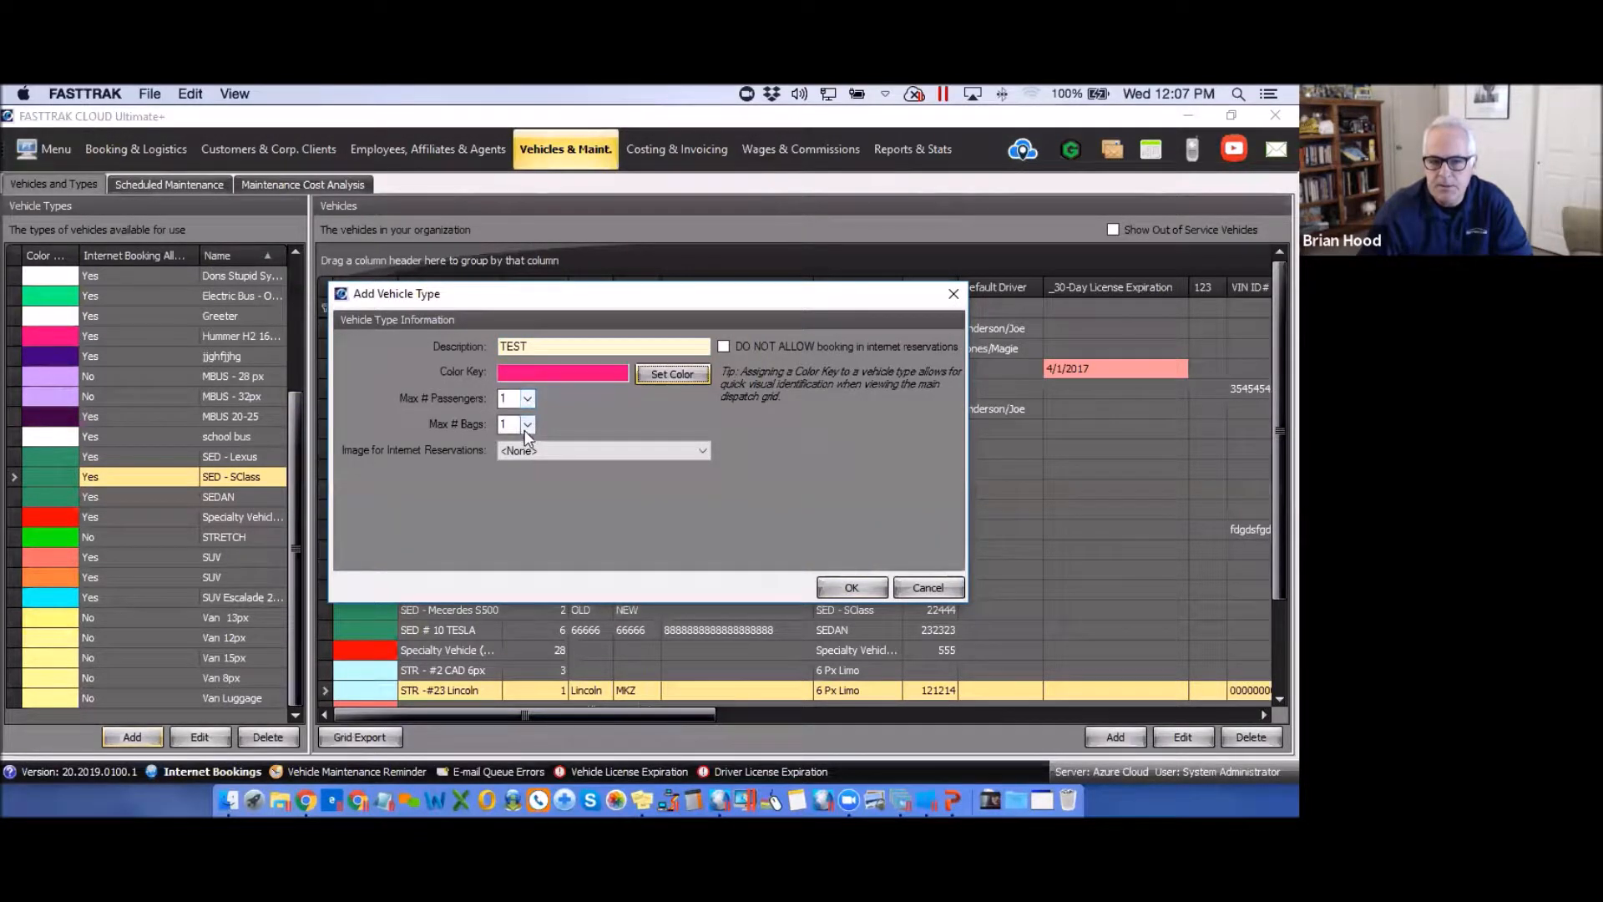
Browse the internet reservation images without choosing one, and save the vehicle type, declining default hourly pricing and skipping the driver pay rate.
{"action": "left_click", "coordinate": [704, 450]}
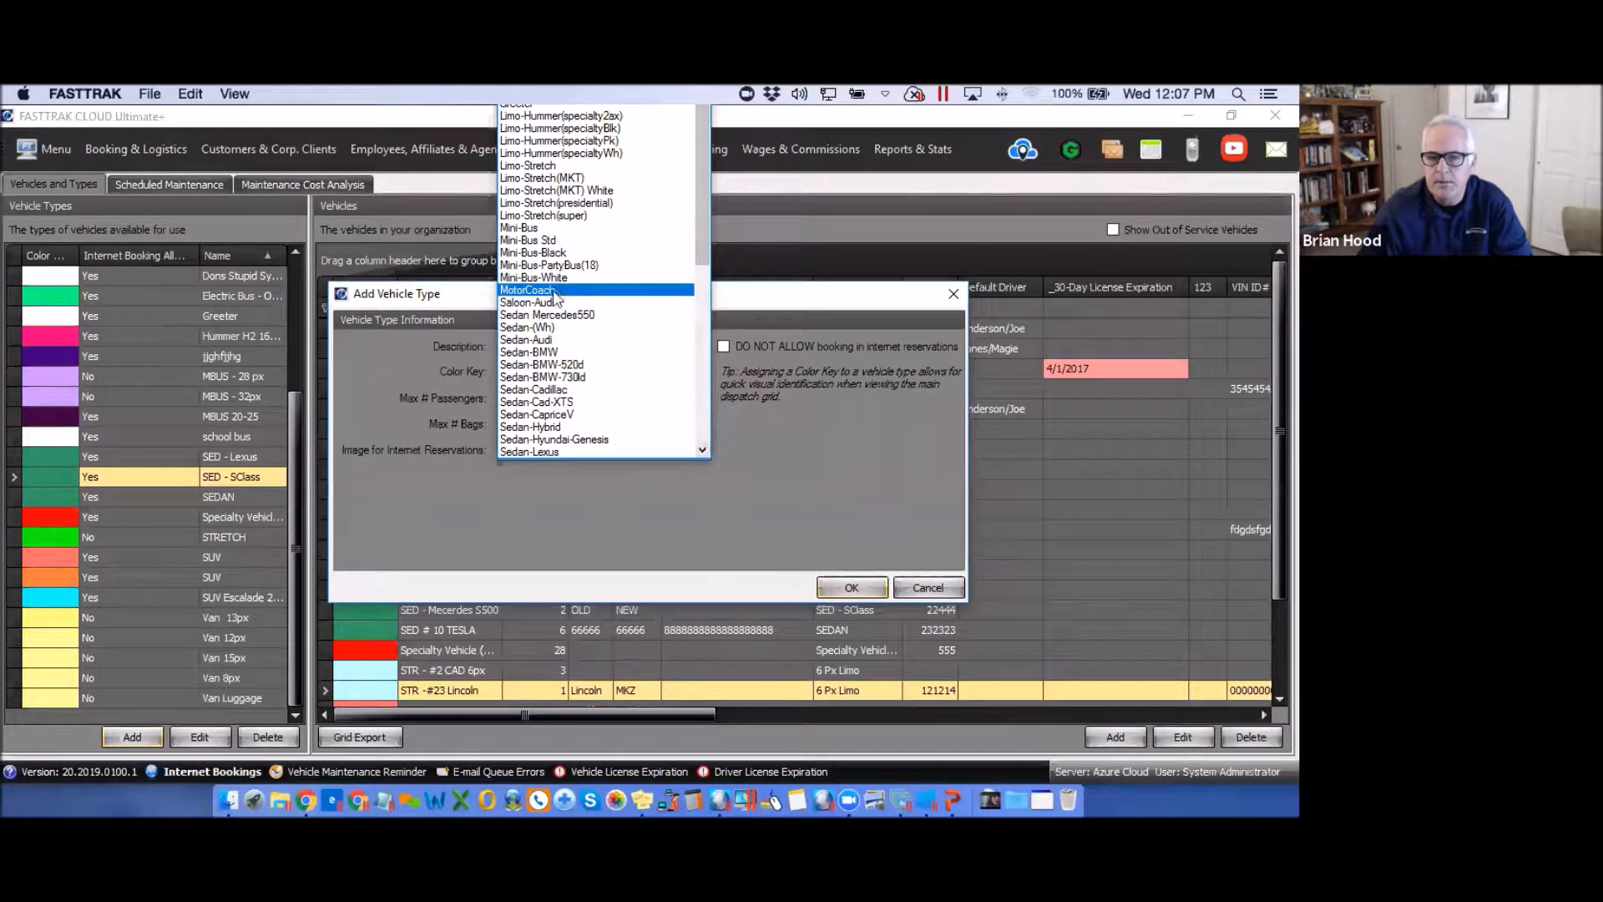
{"action": "left_click", "coordinate": [828, 506]}
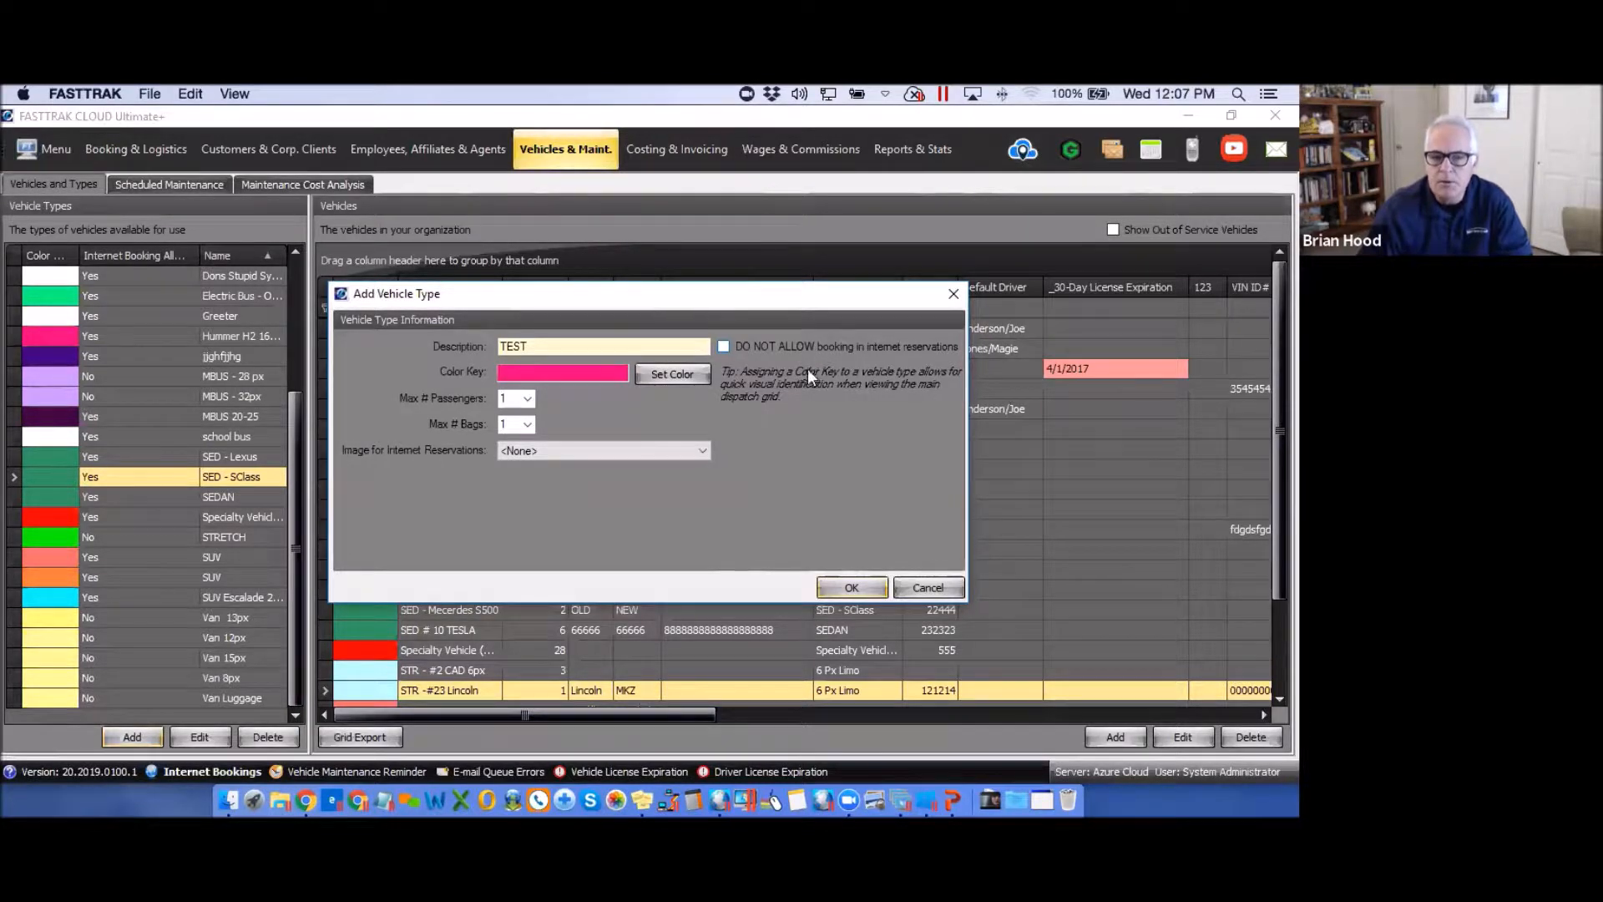
{"action": "left_click", "coordinate": [852, 589]}
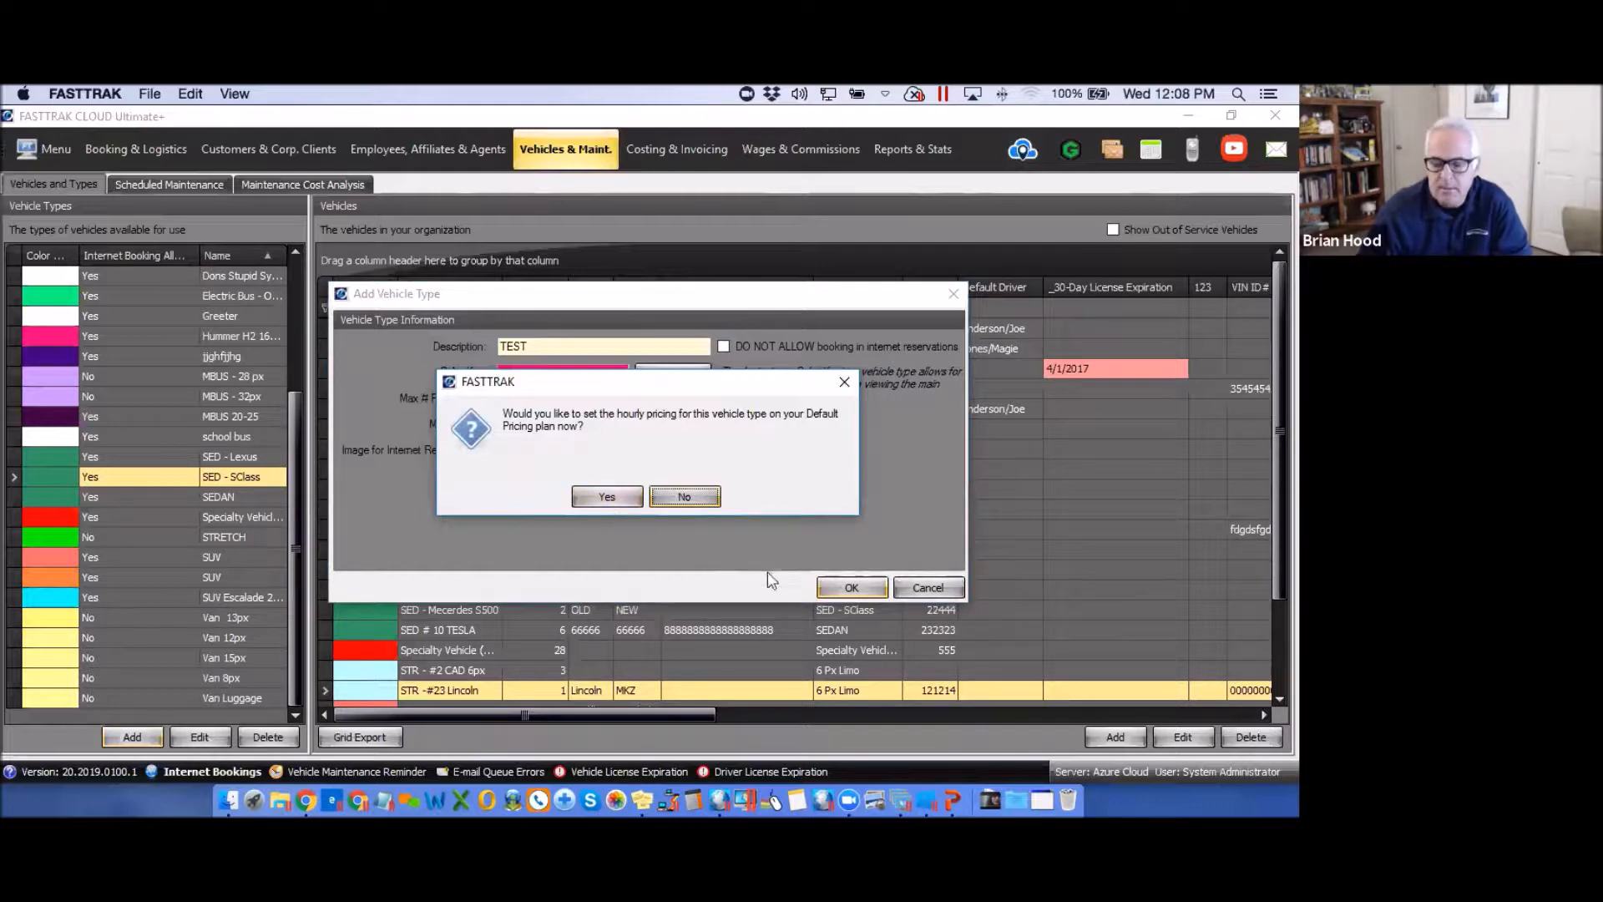
{"action": "left_click", "coordinate": [689, 498]}
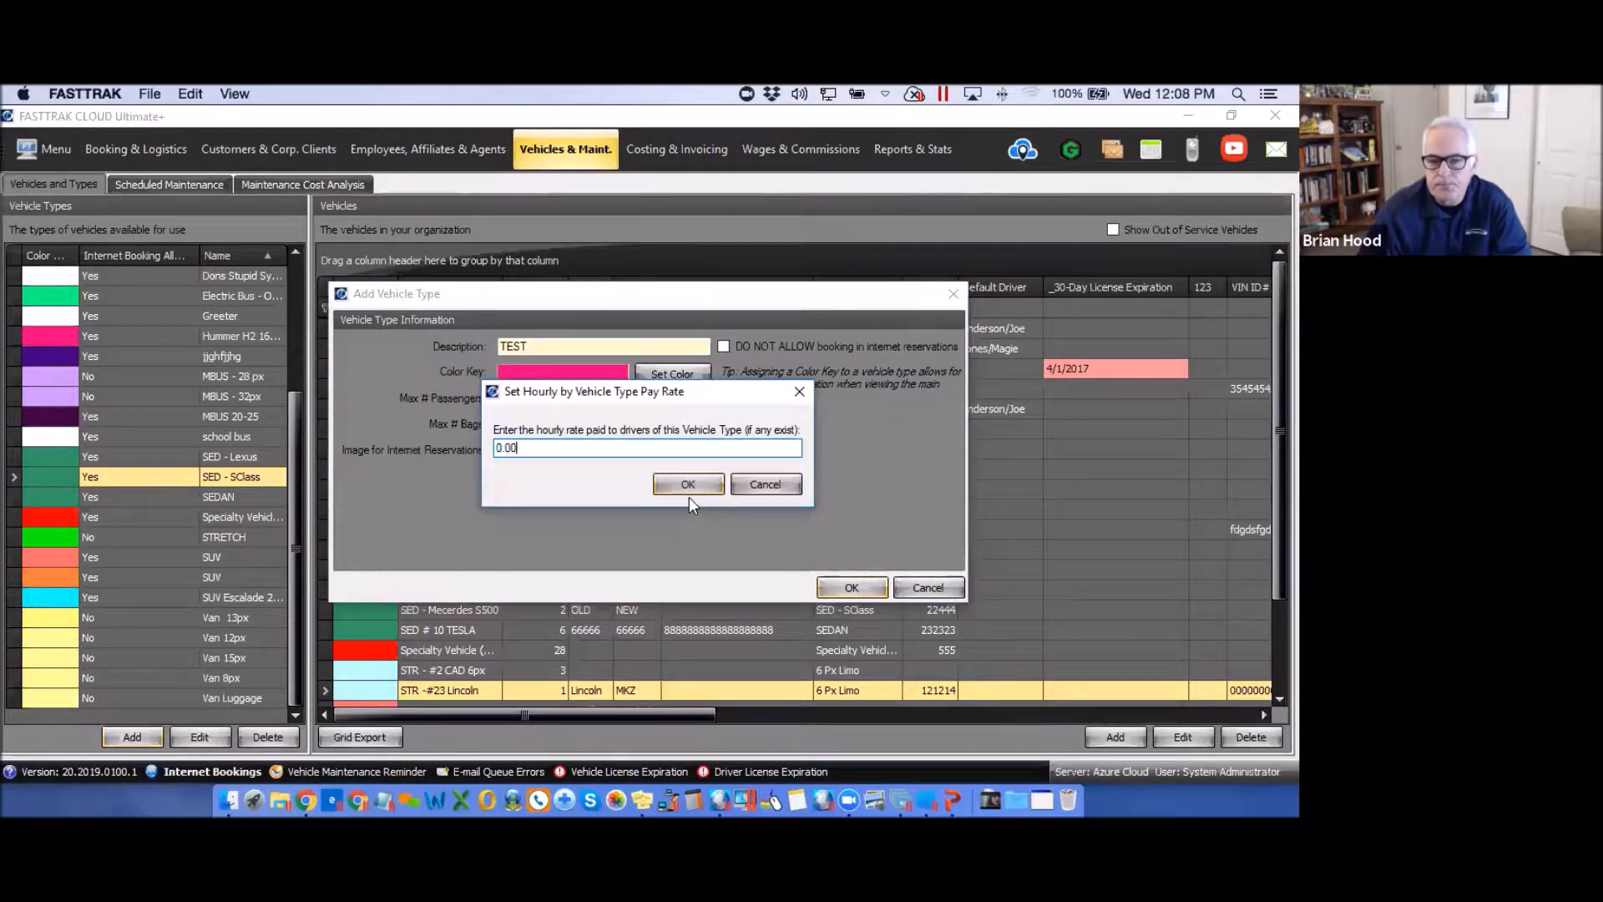
{"action": "left_click", "coordinate": [764, 486]}
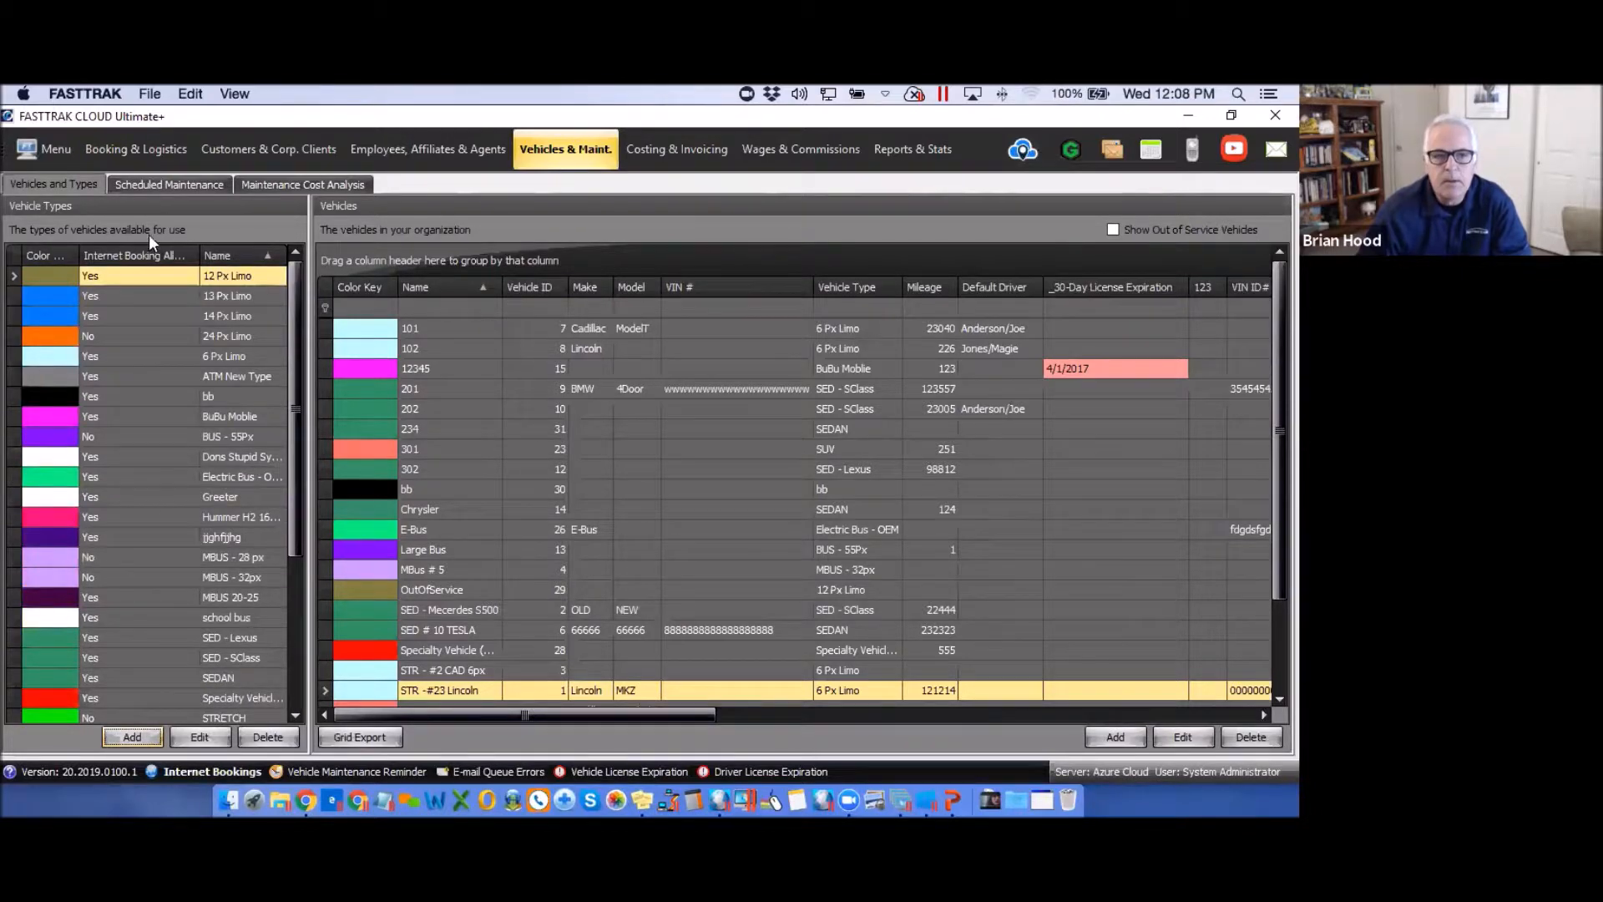
{"action": "left_click", "coordinate": [44, 152]}
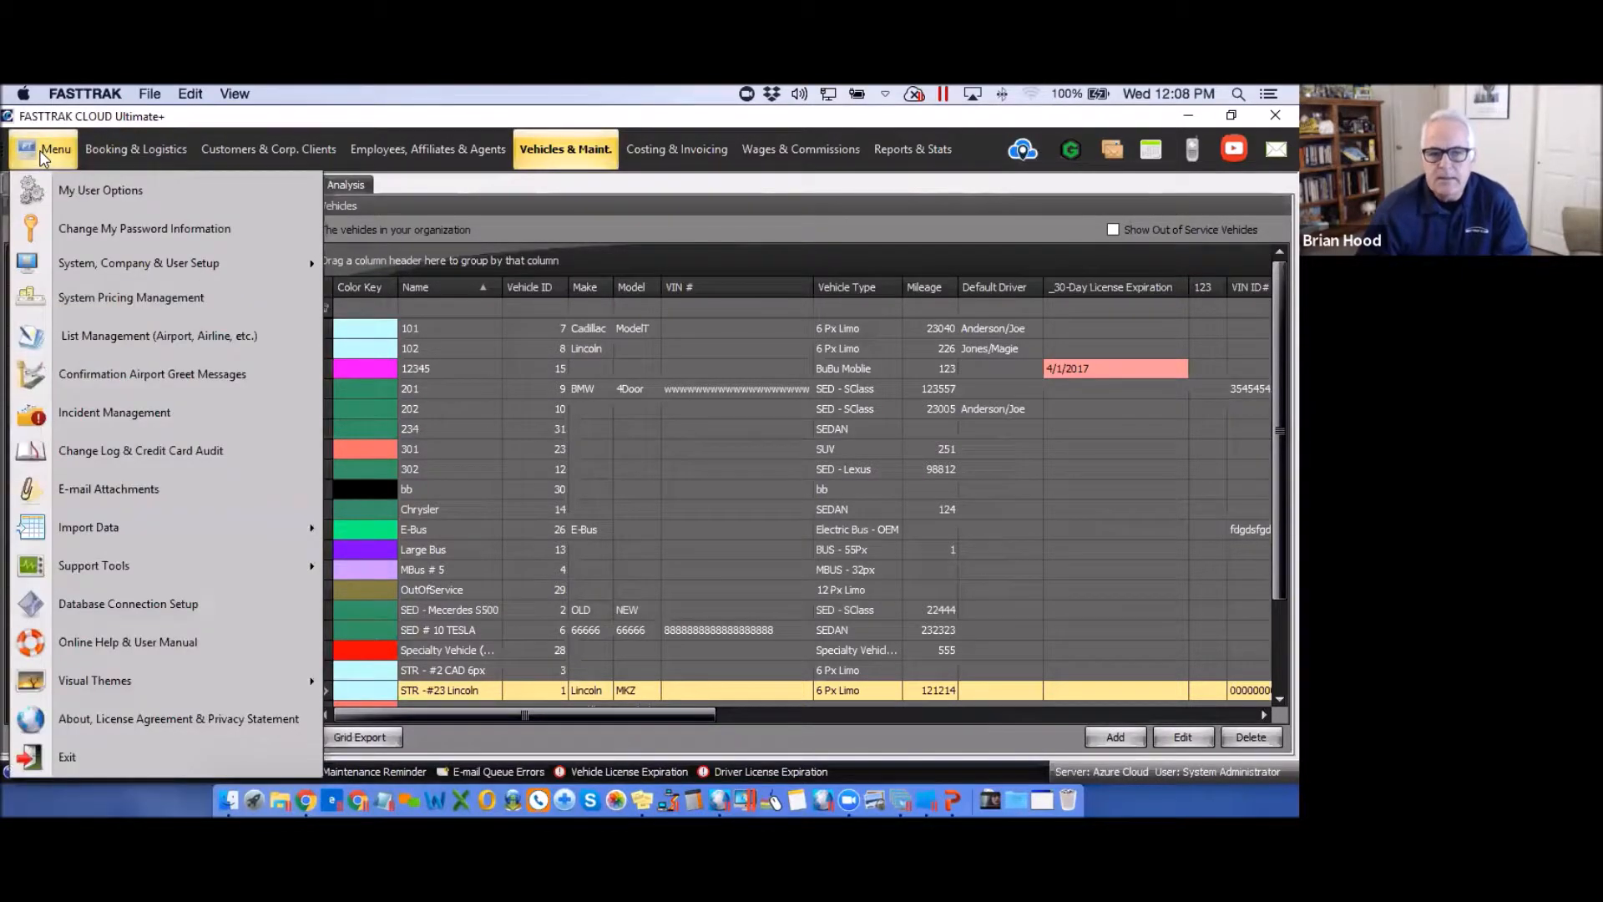
{"action": "left_click", "coordinate": [103, 303]}
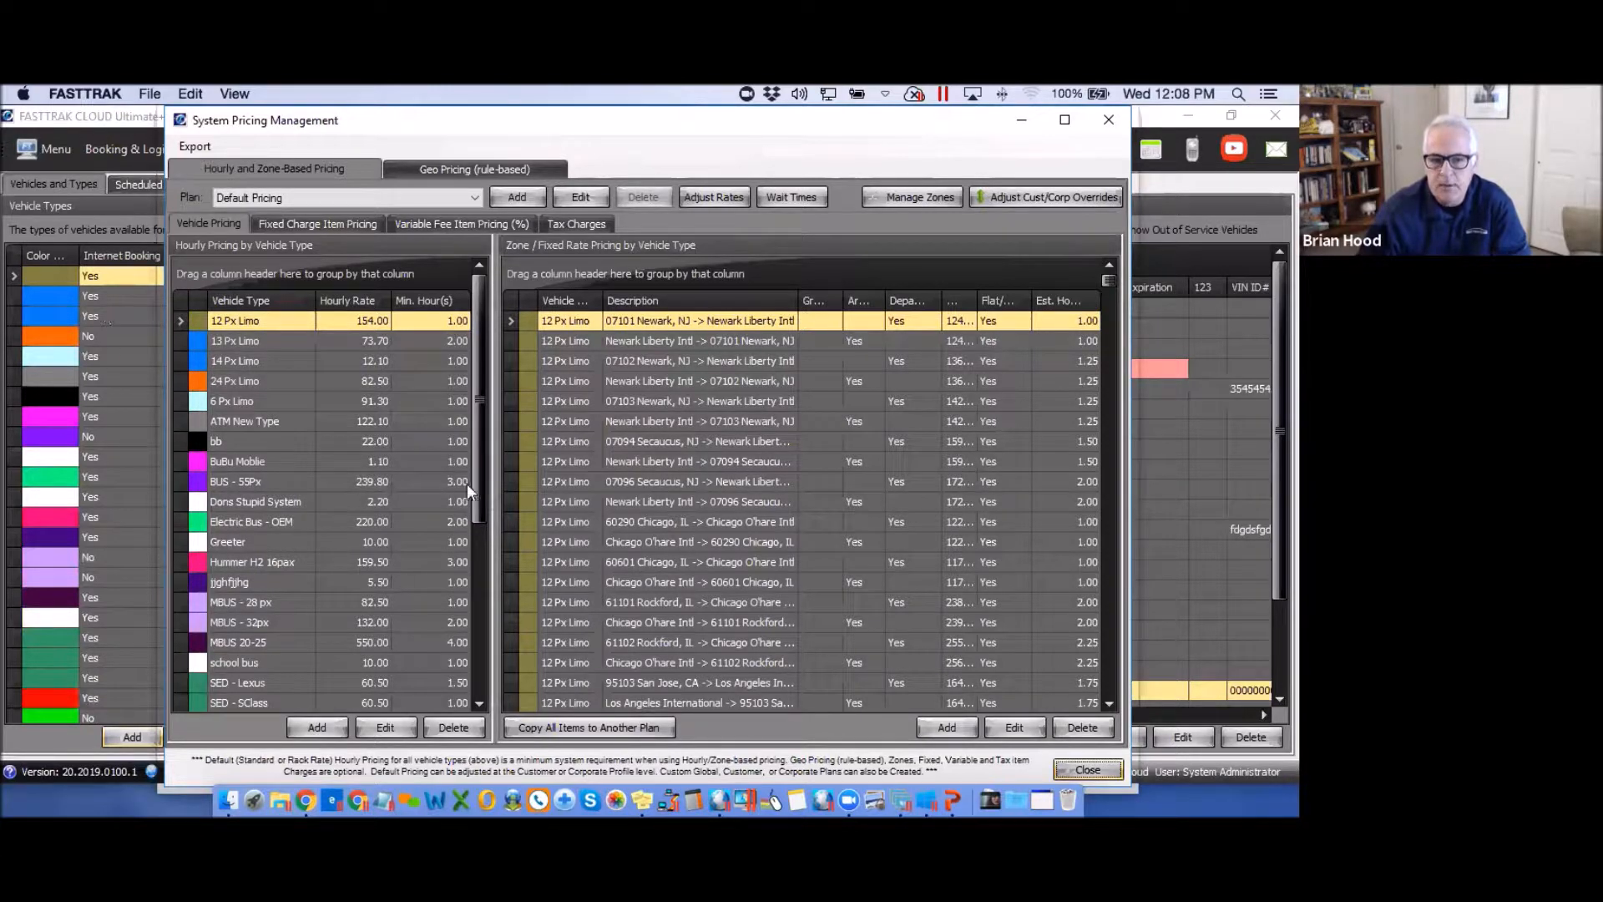
{"action": "left_click", "coordinate": [317, 727]}
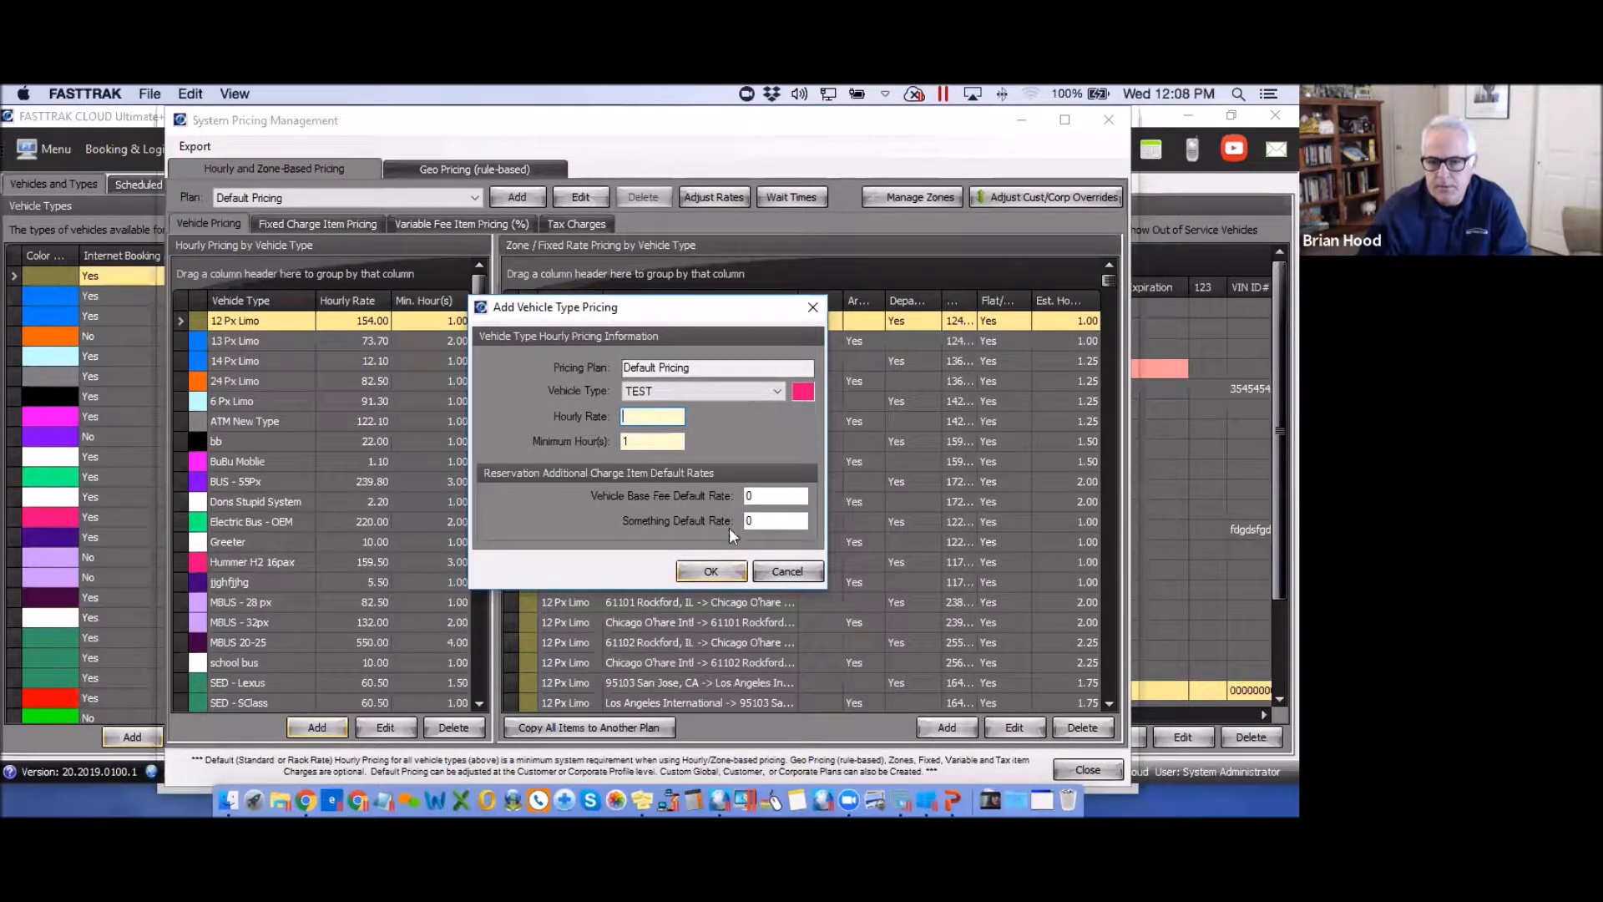
{"action": "left_click", "coordinate": [779, 393]}
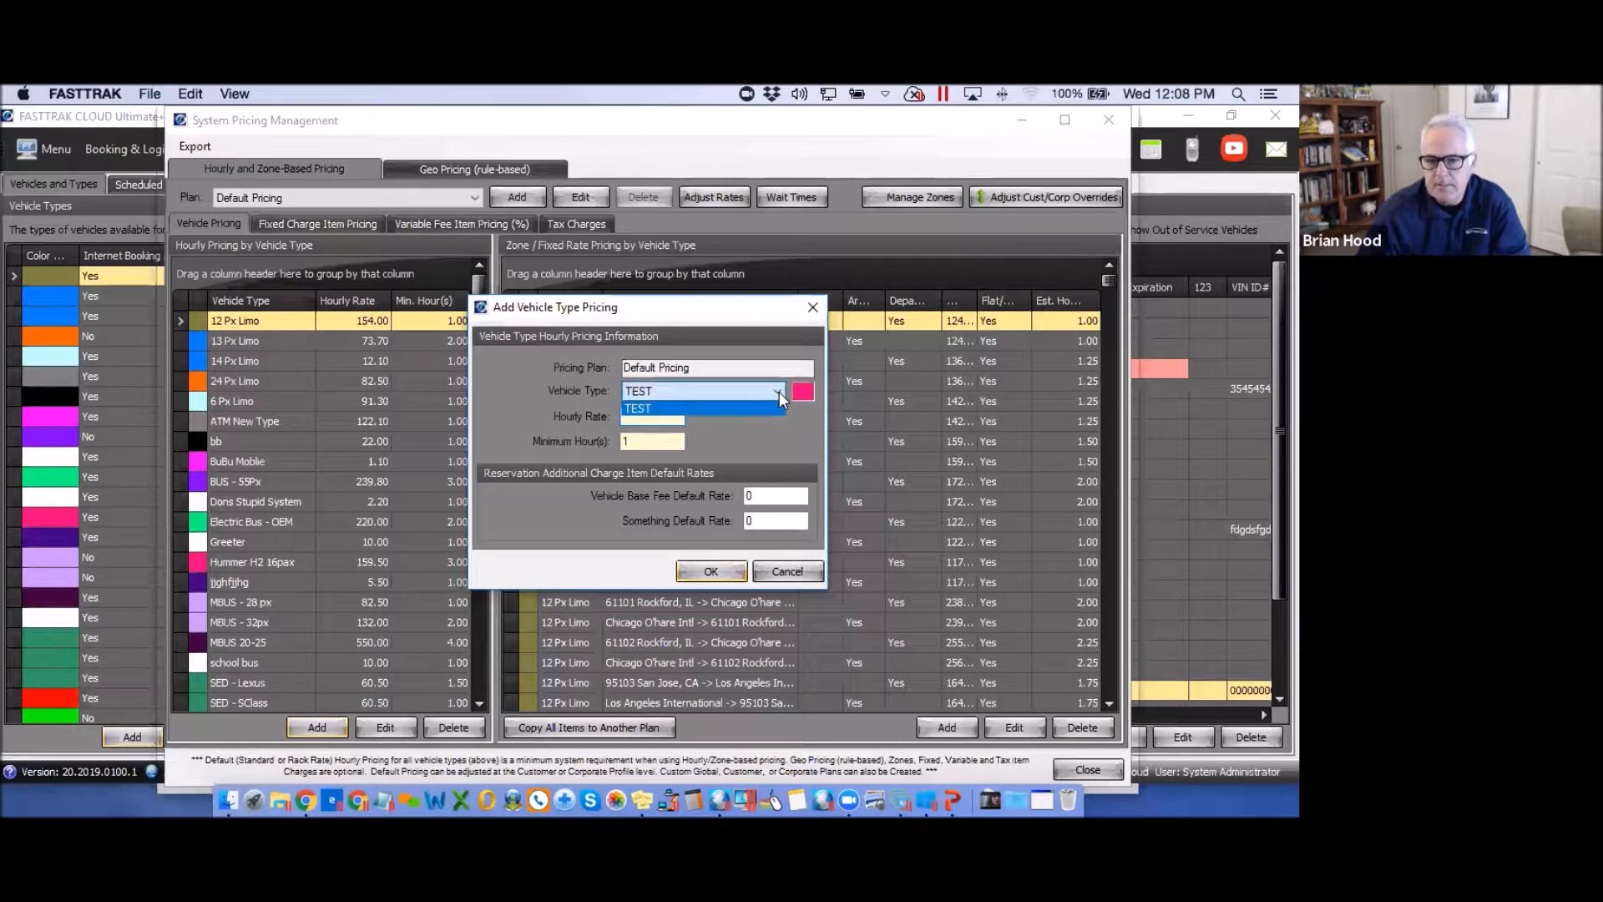
{"action": "left_click", "coordinate": [703, 389]}
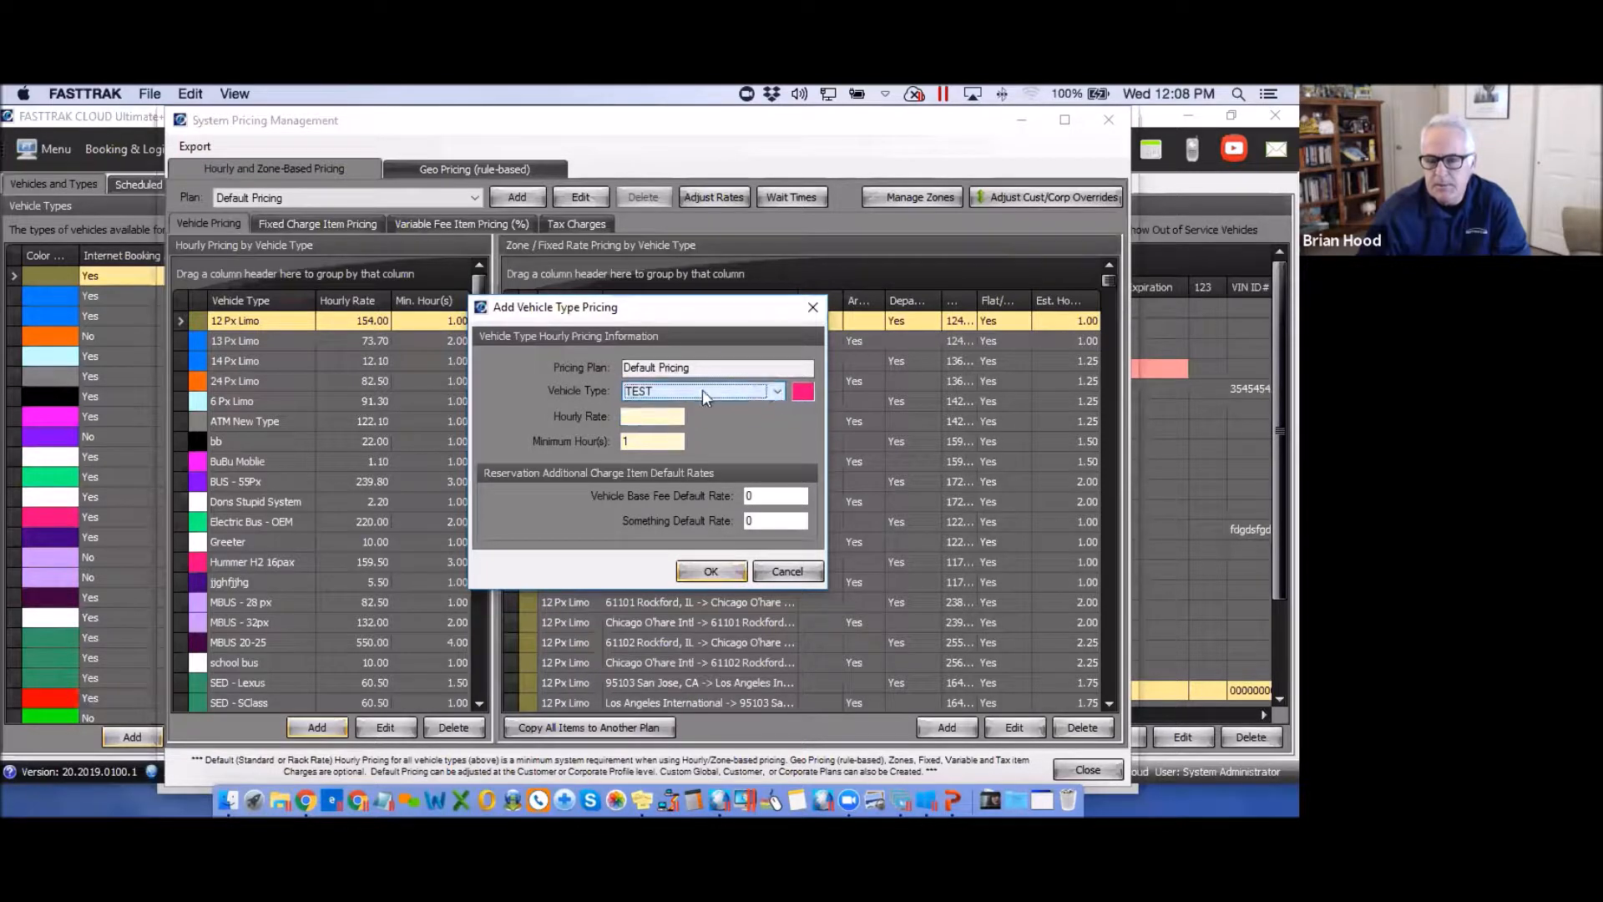
{"action": "left_click", "coordinate": [645, 416]}
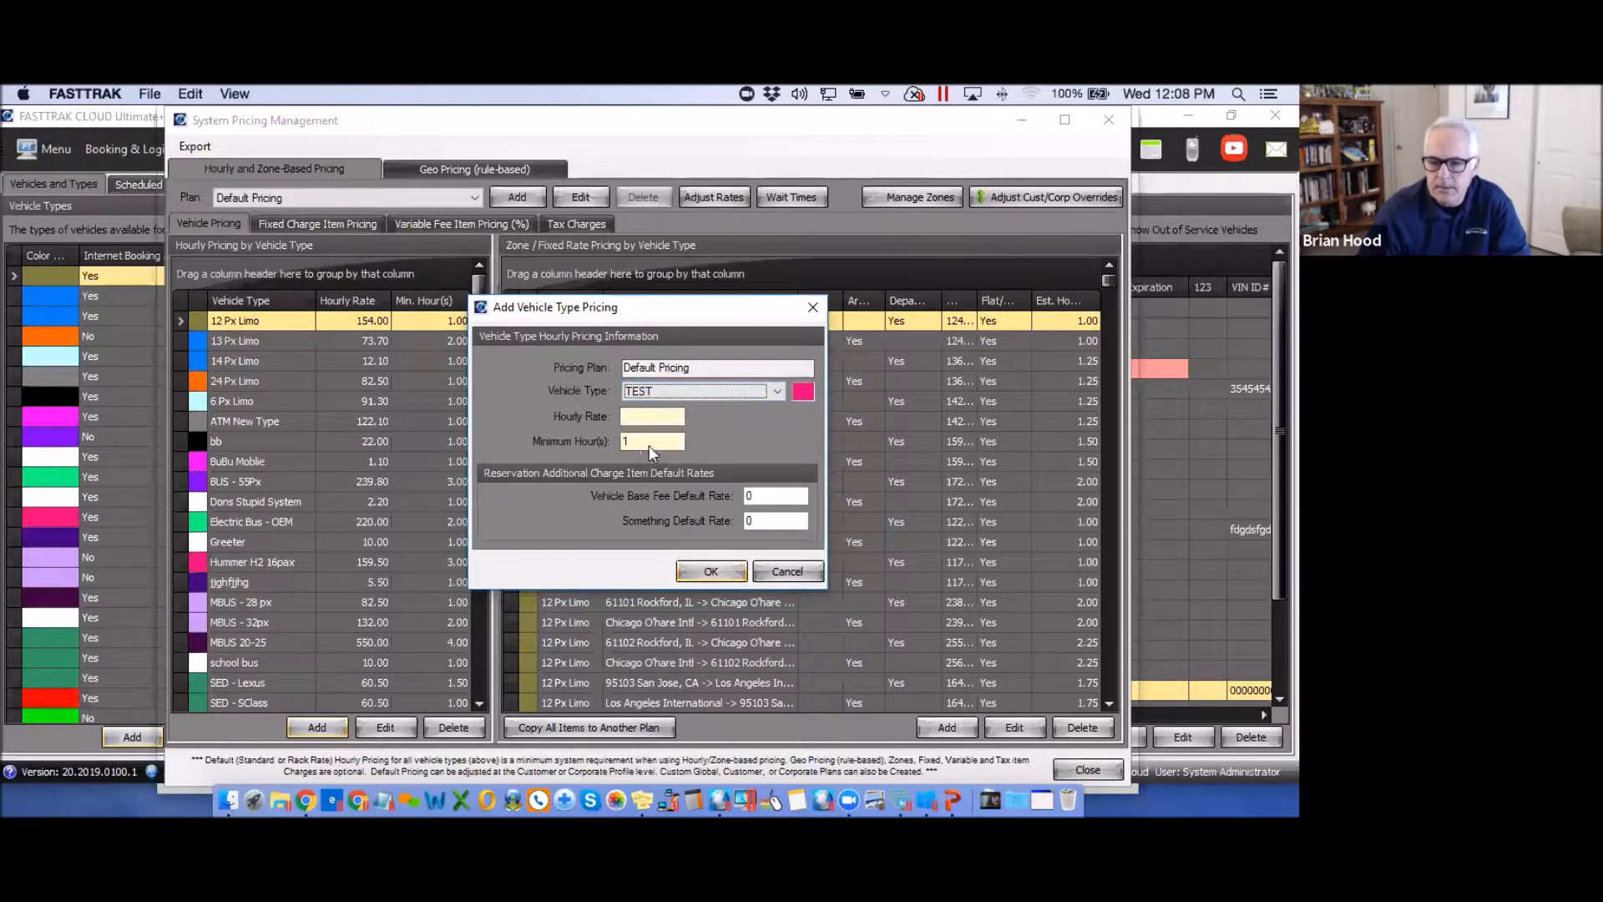
{"action": "left_click", "coordinate": [650, 416]}
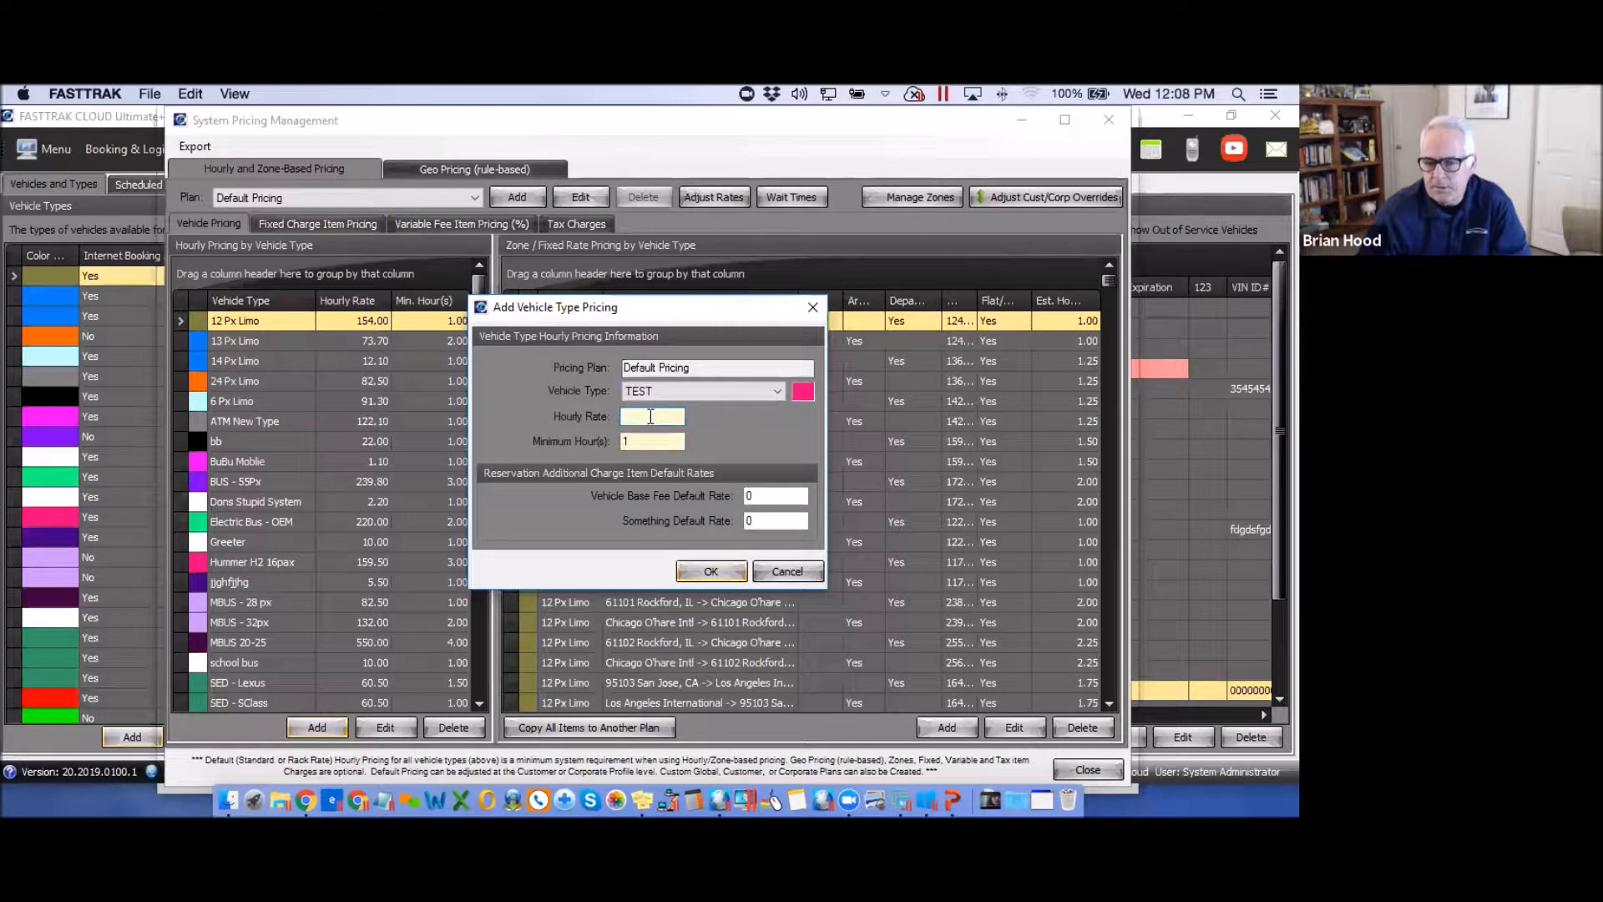
{"action": "left_click", "coordinate": [813, 308]}
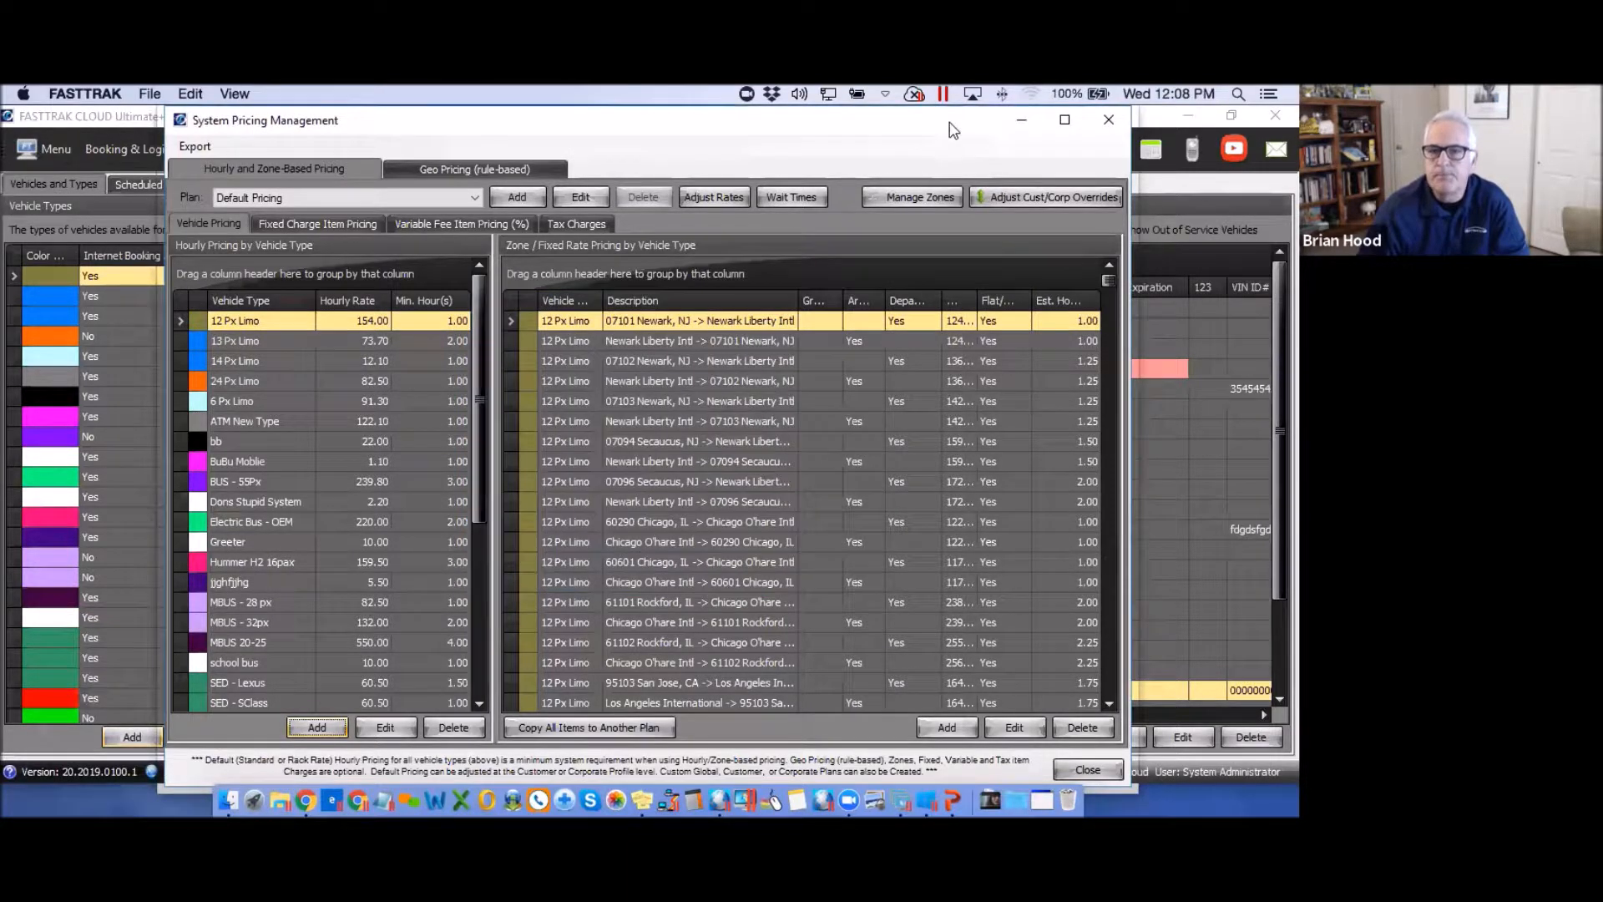
{"action": "left_click", "coordinate": [1109, 119]}
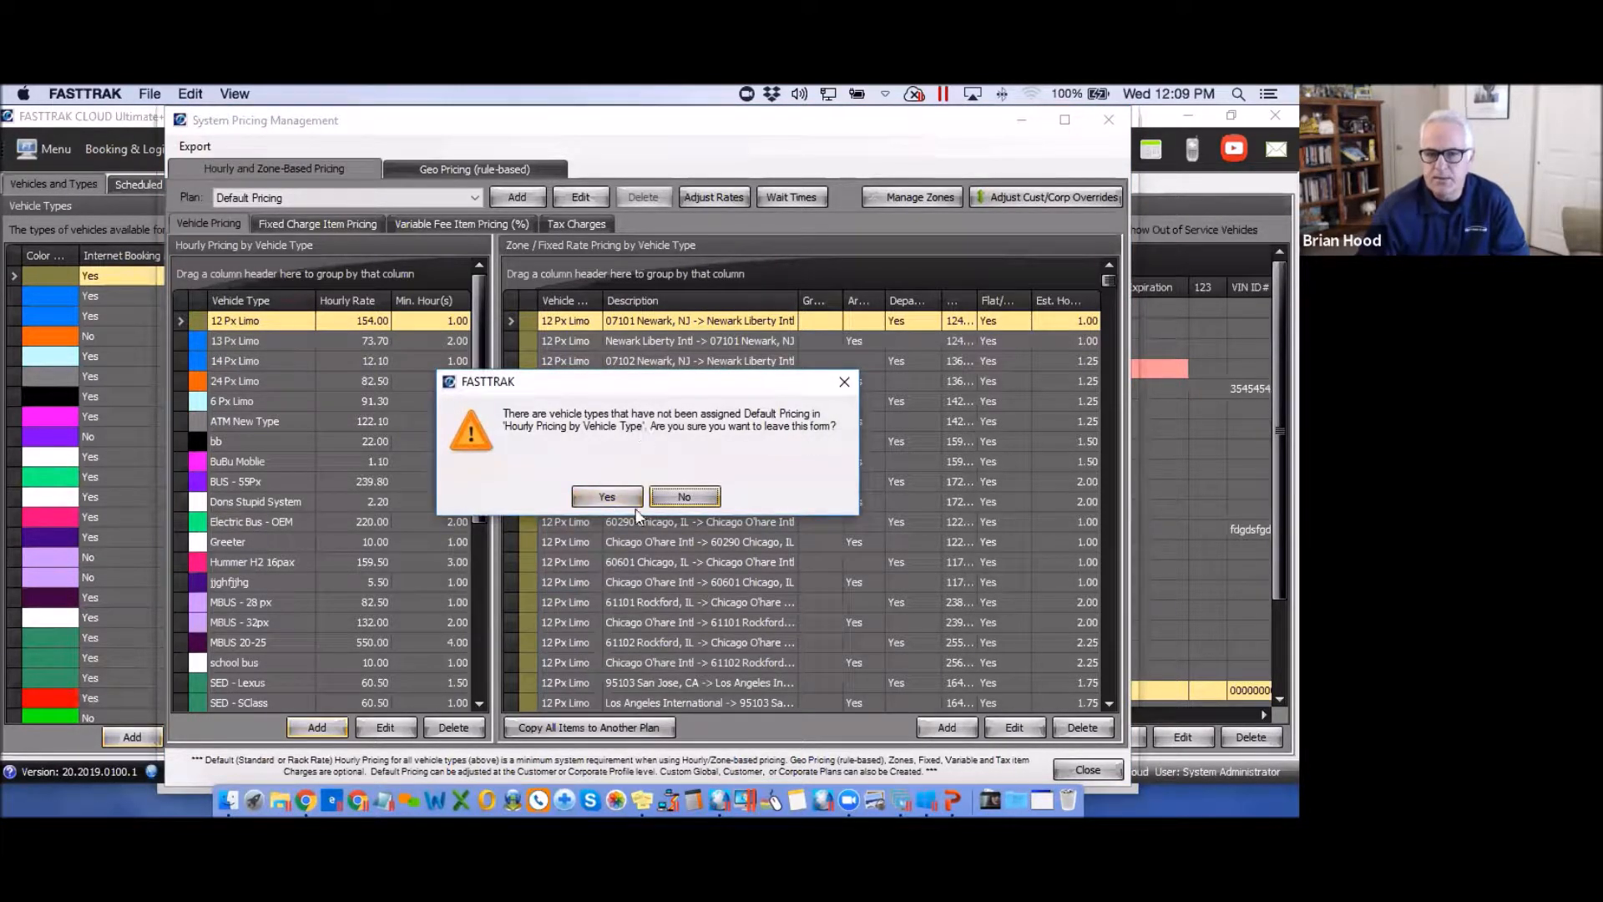
{"action": "left_click", "coordinate": [607, 497]}
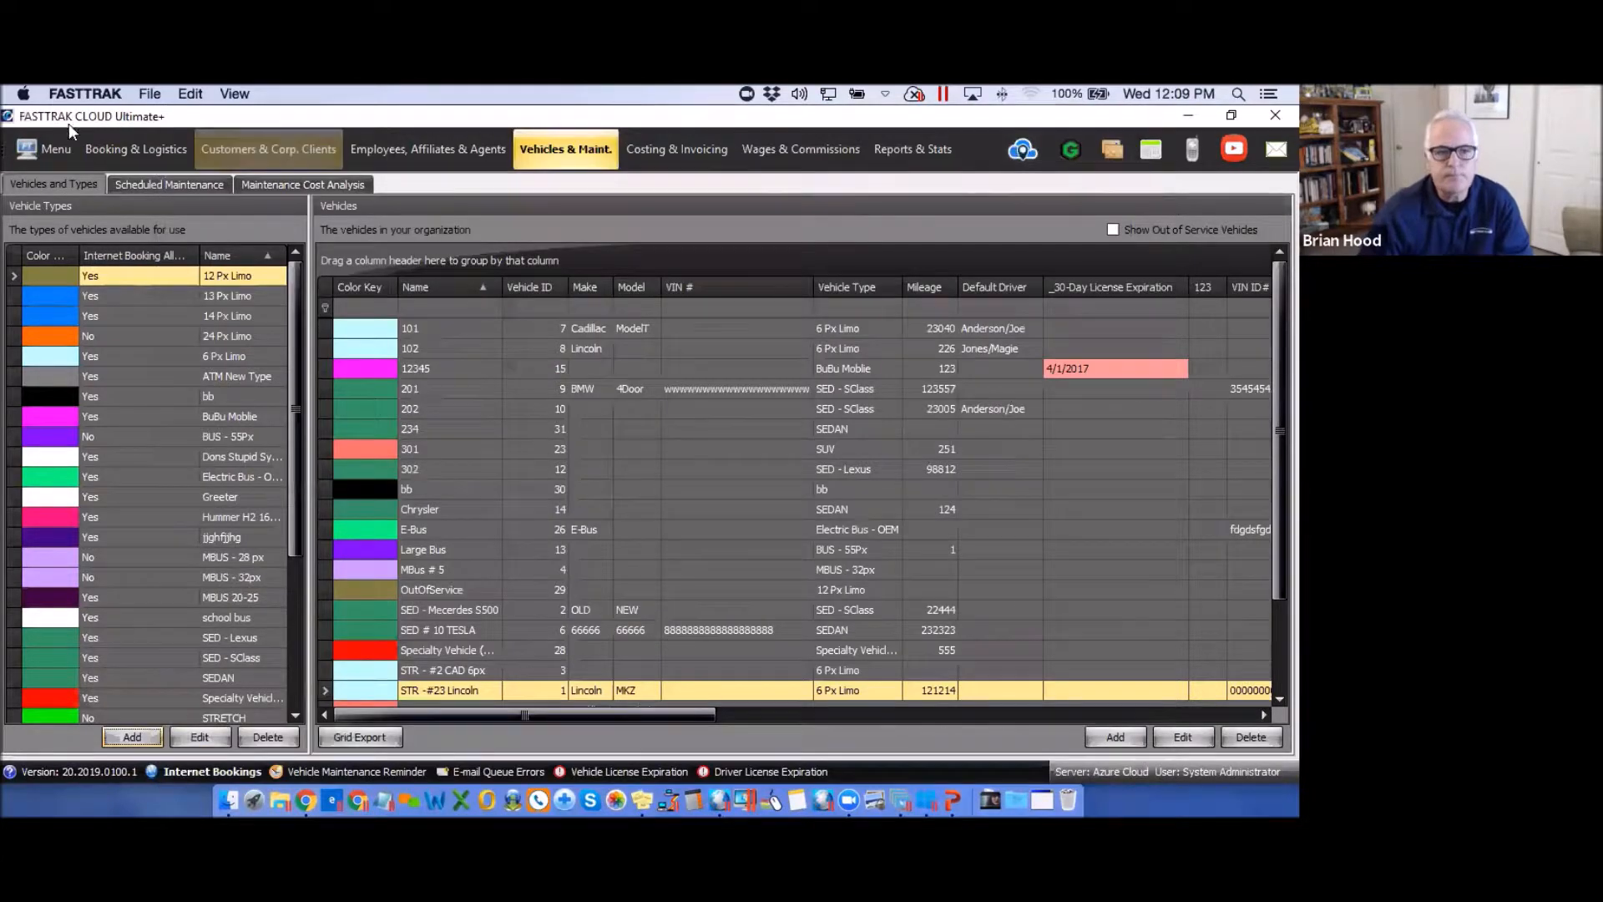
In system pricing, start hourly pricing for the TEST vehicle type on the Default Pricing plan with rate 50 and minimum hours 4.
{"action": "left_click", "coordinate": [36, 152]}
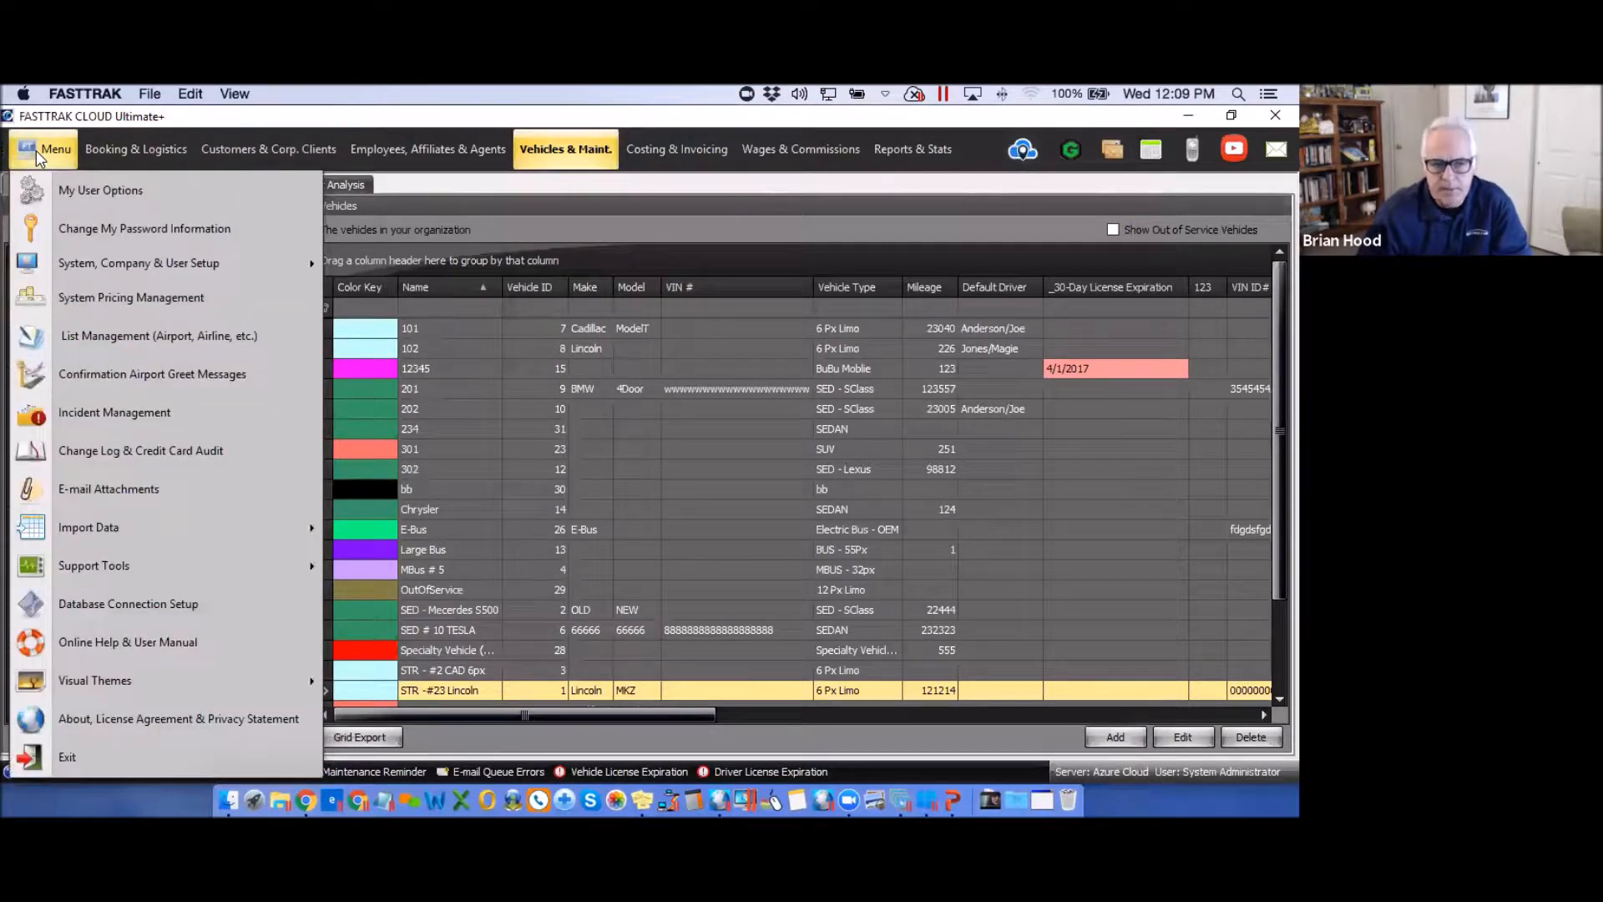
{"action": "left_click", "coordinate": [97, 299]}
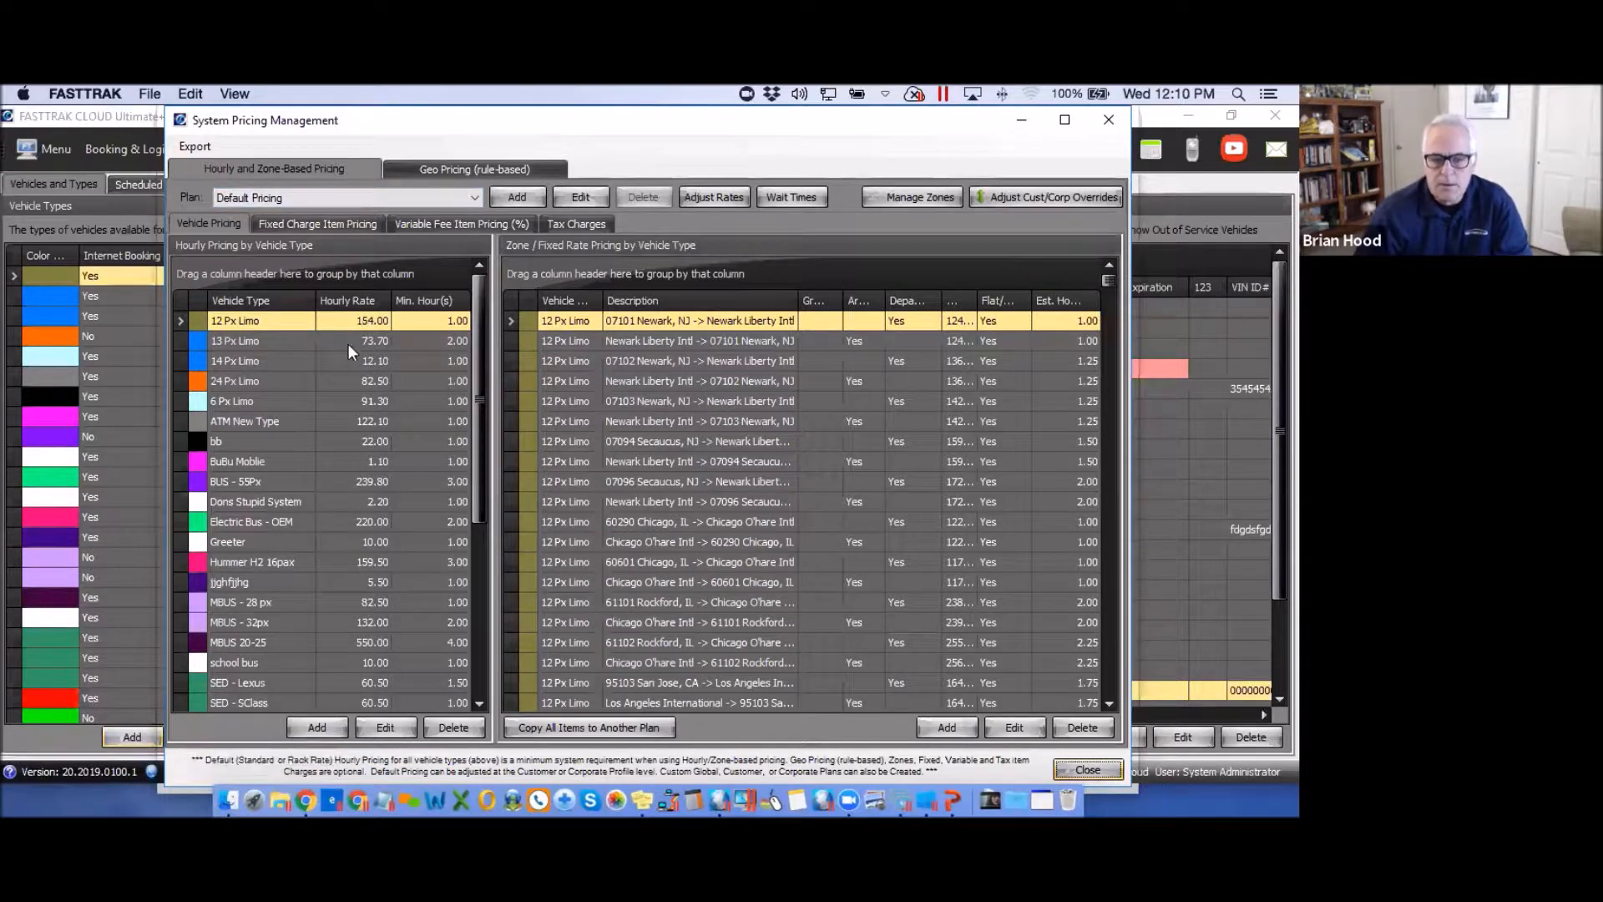
{"action": "left_click", "coordinate": [317, 728]}
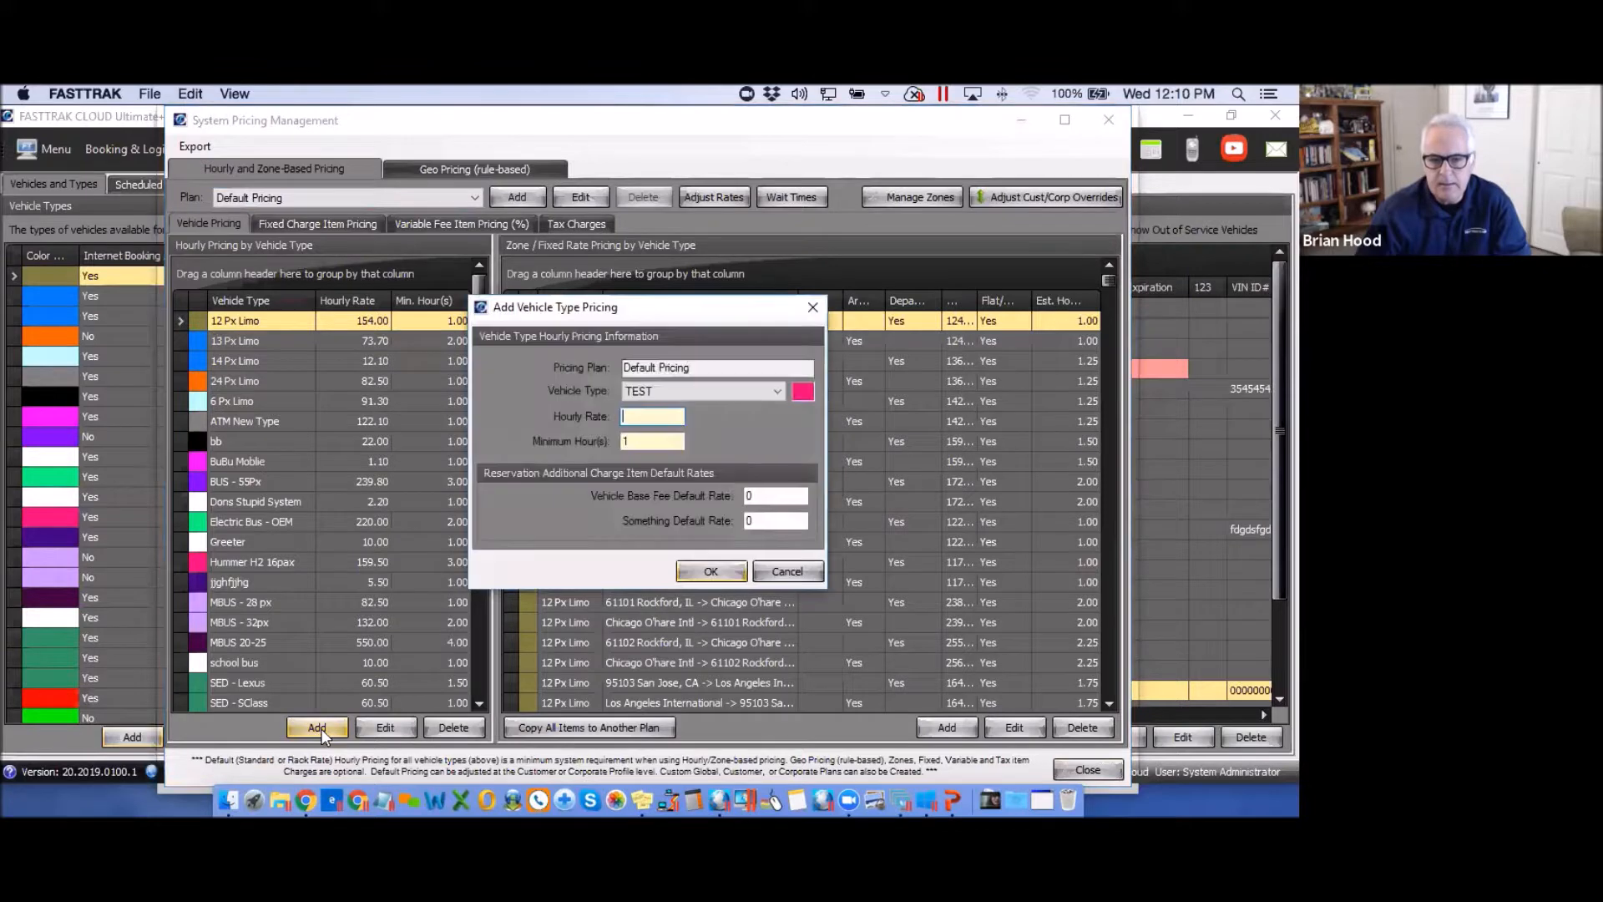
{"action": "left_click", "coordinate": [644, 392]}
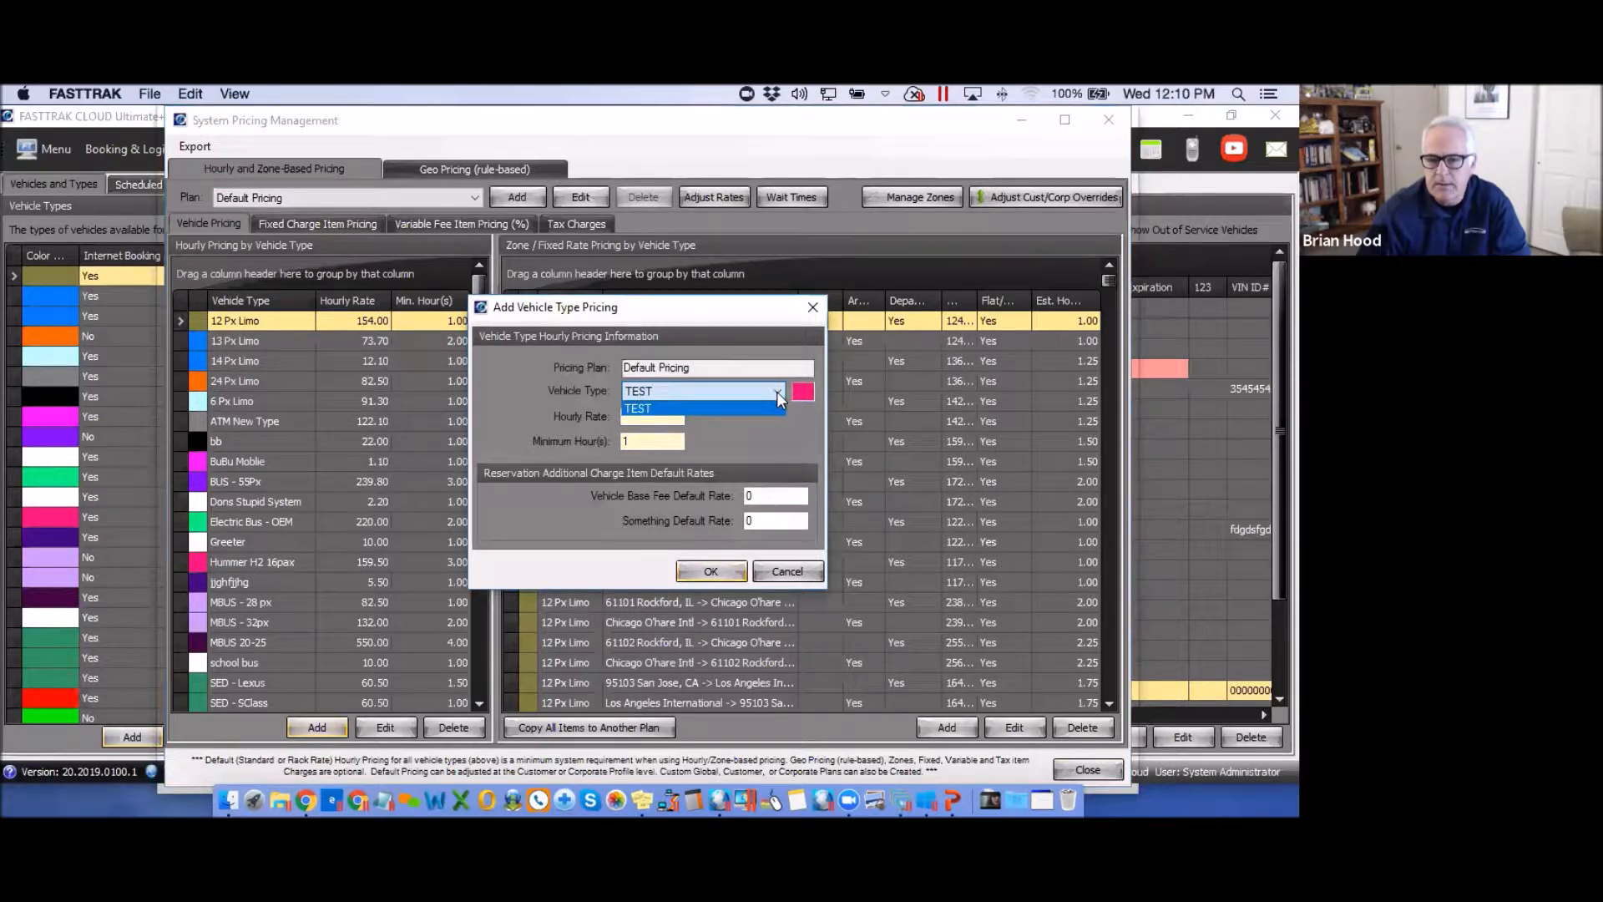
{"action": "left_click", "coordinate": [776, 392]}
{"action": "left_click", "coordinate": [643, 418]}
{"action": "type", "text": "50"}
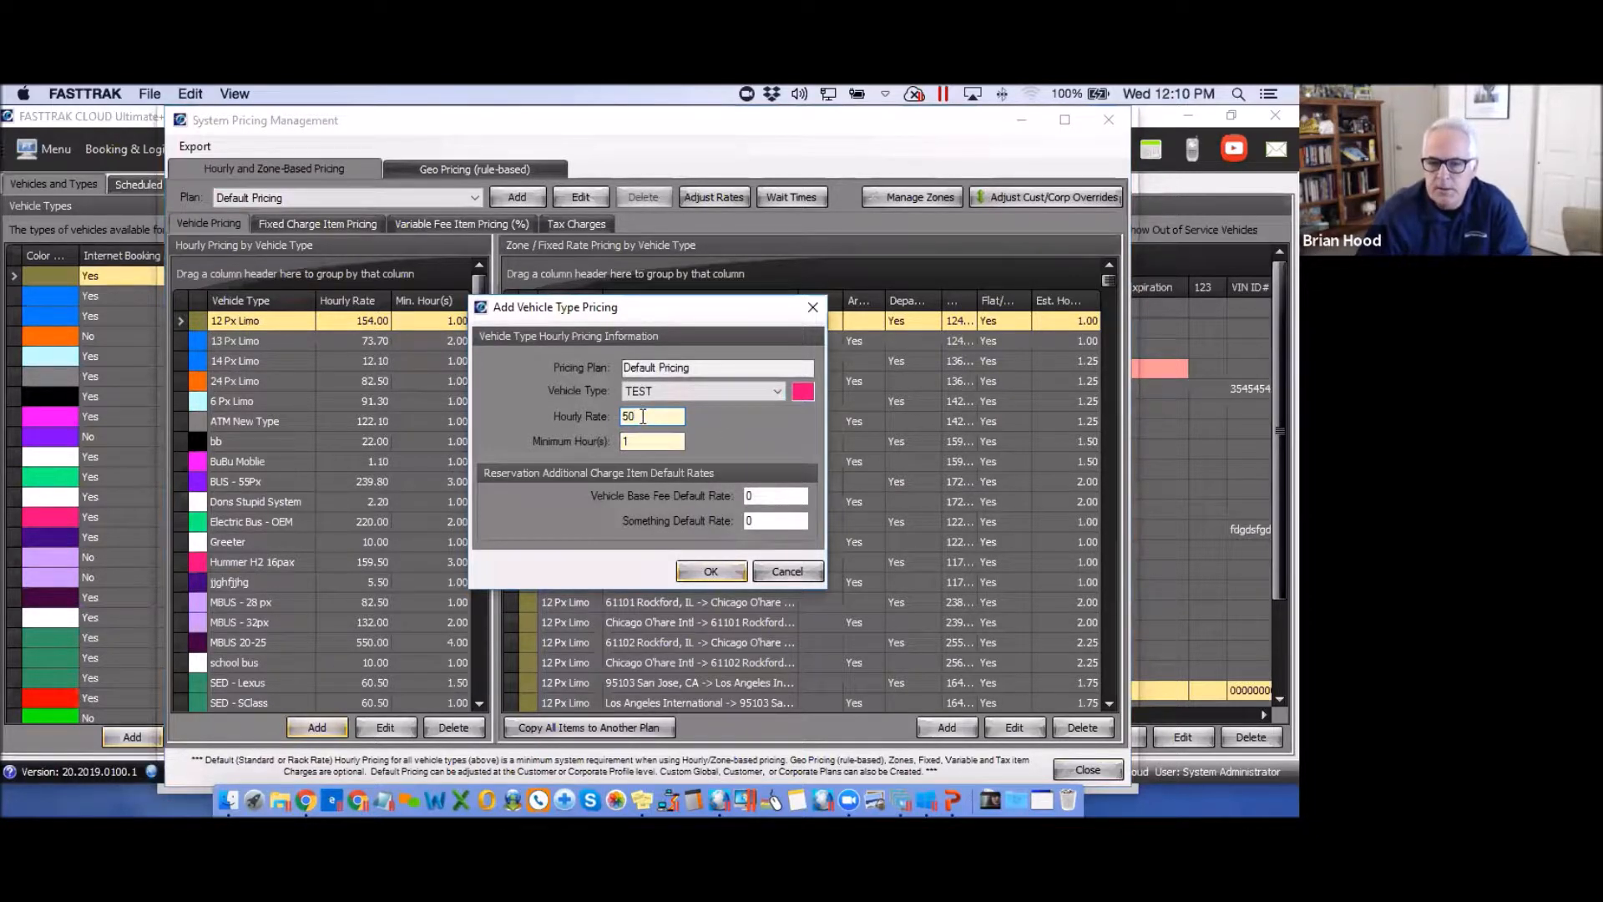
{"action": "key", "text": "Tab"}
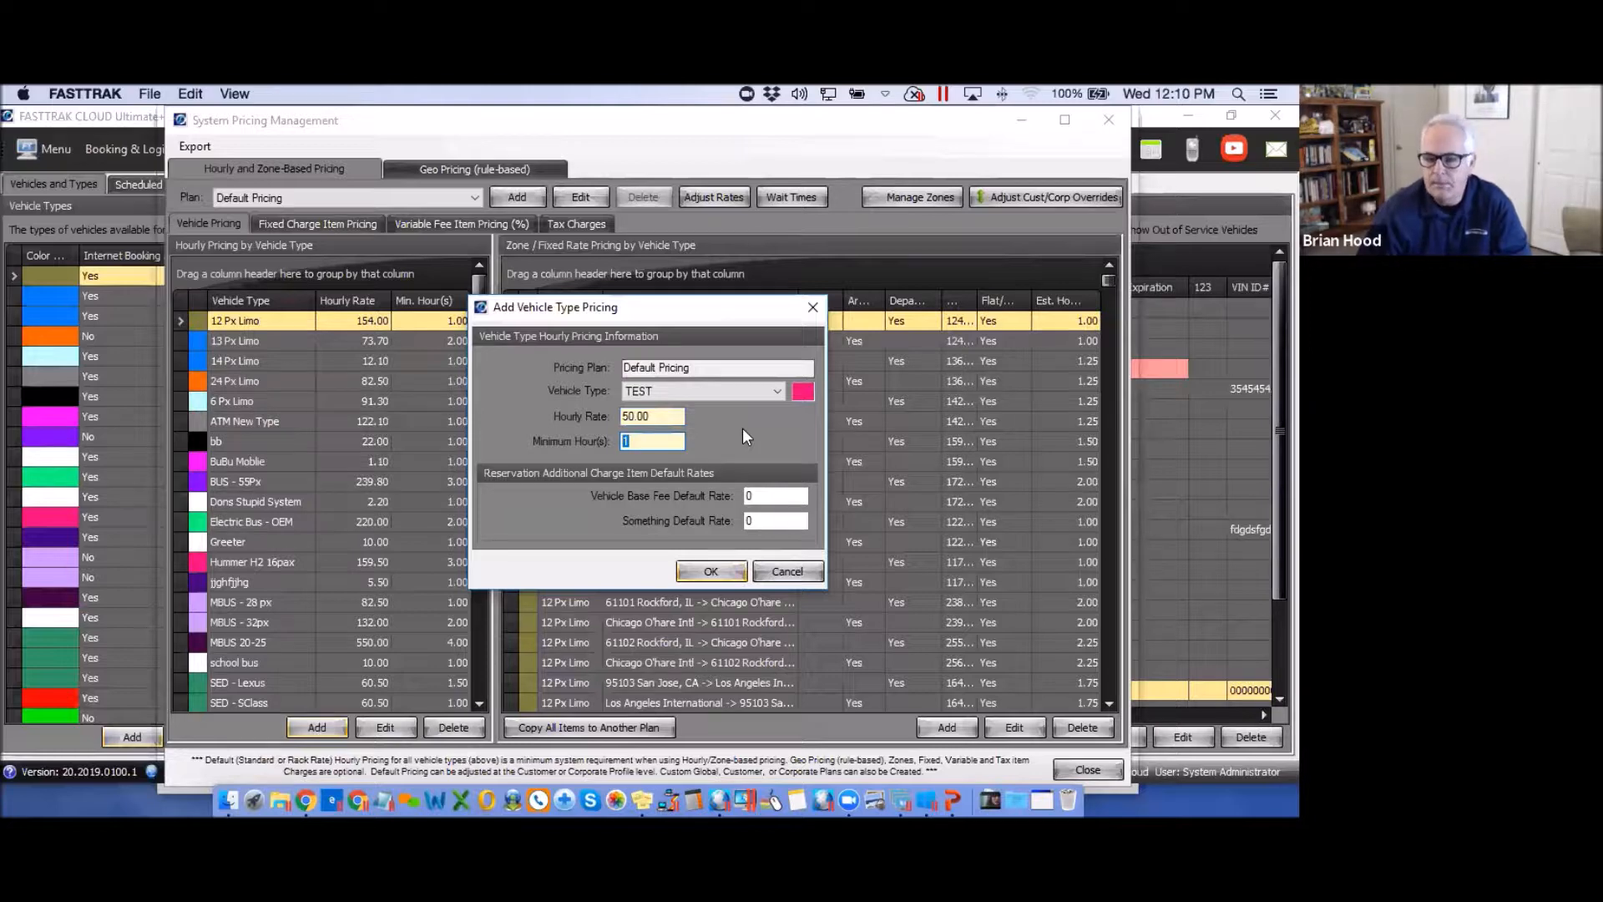
{"action": "type", "text": "4"}
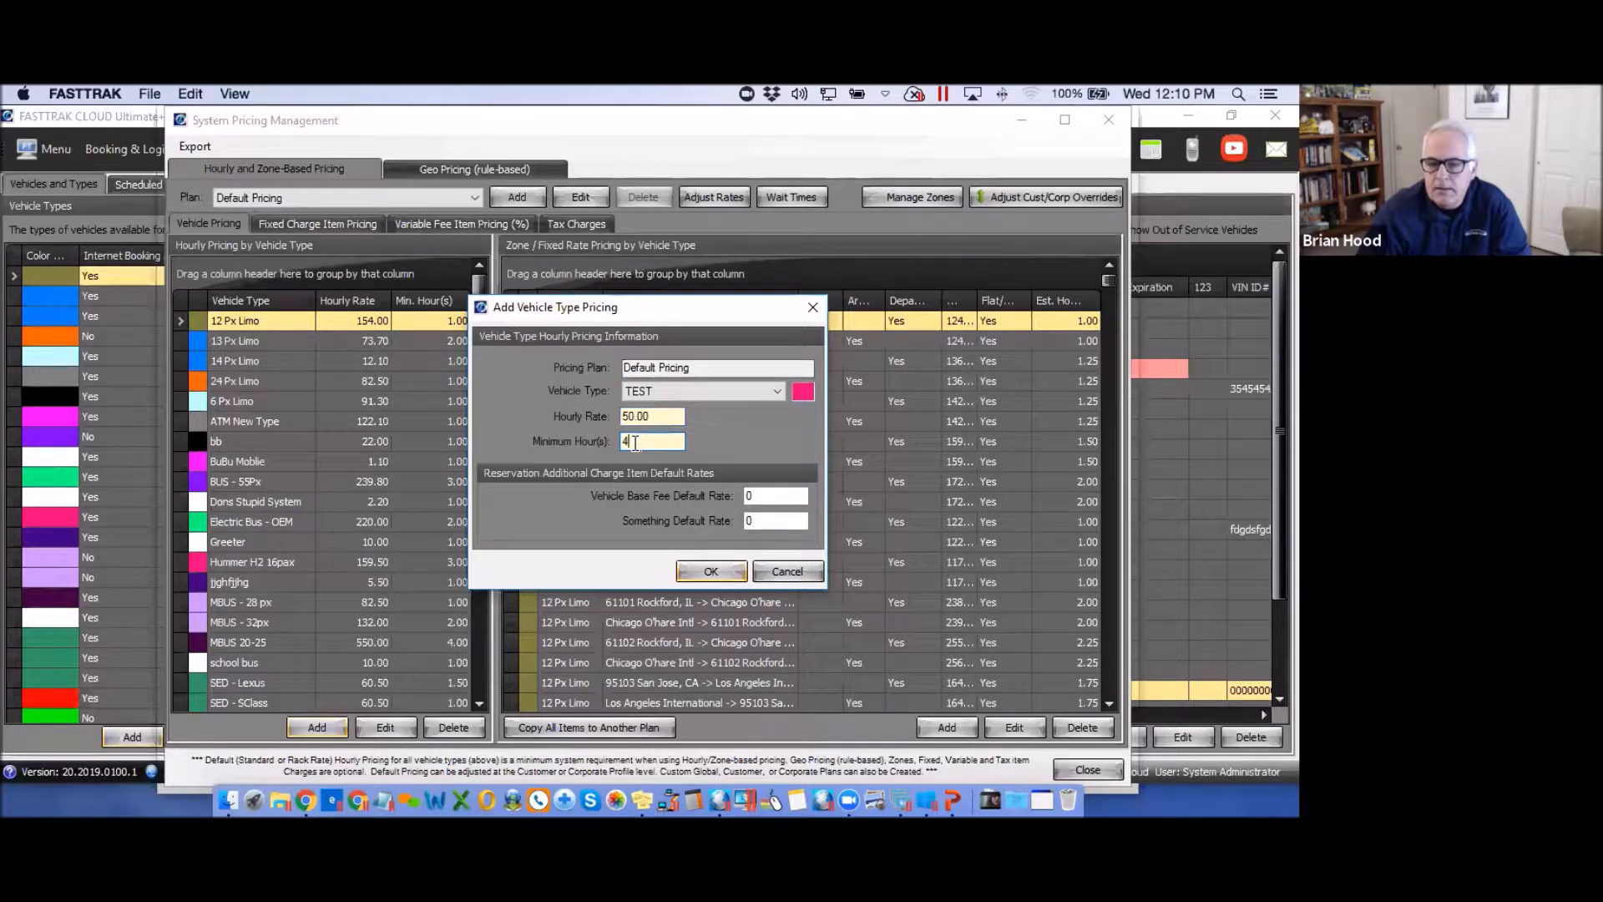
{"action": "left_click_drag", "start_coordinate": [634, 444], "coordinate": [621, 444]}
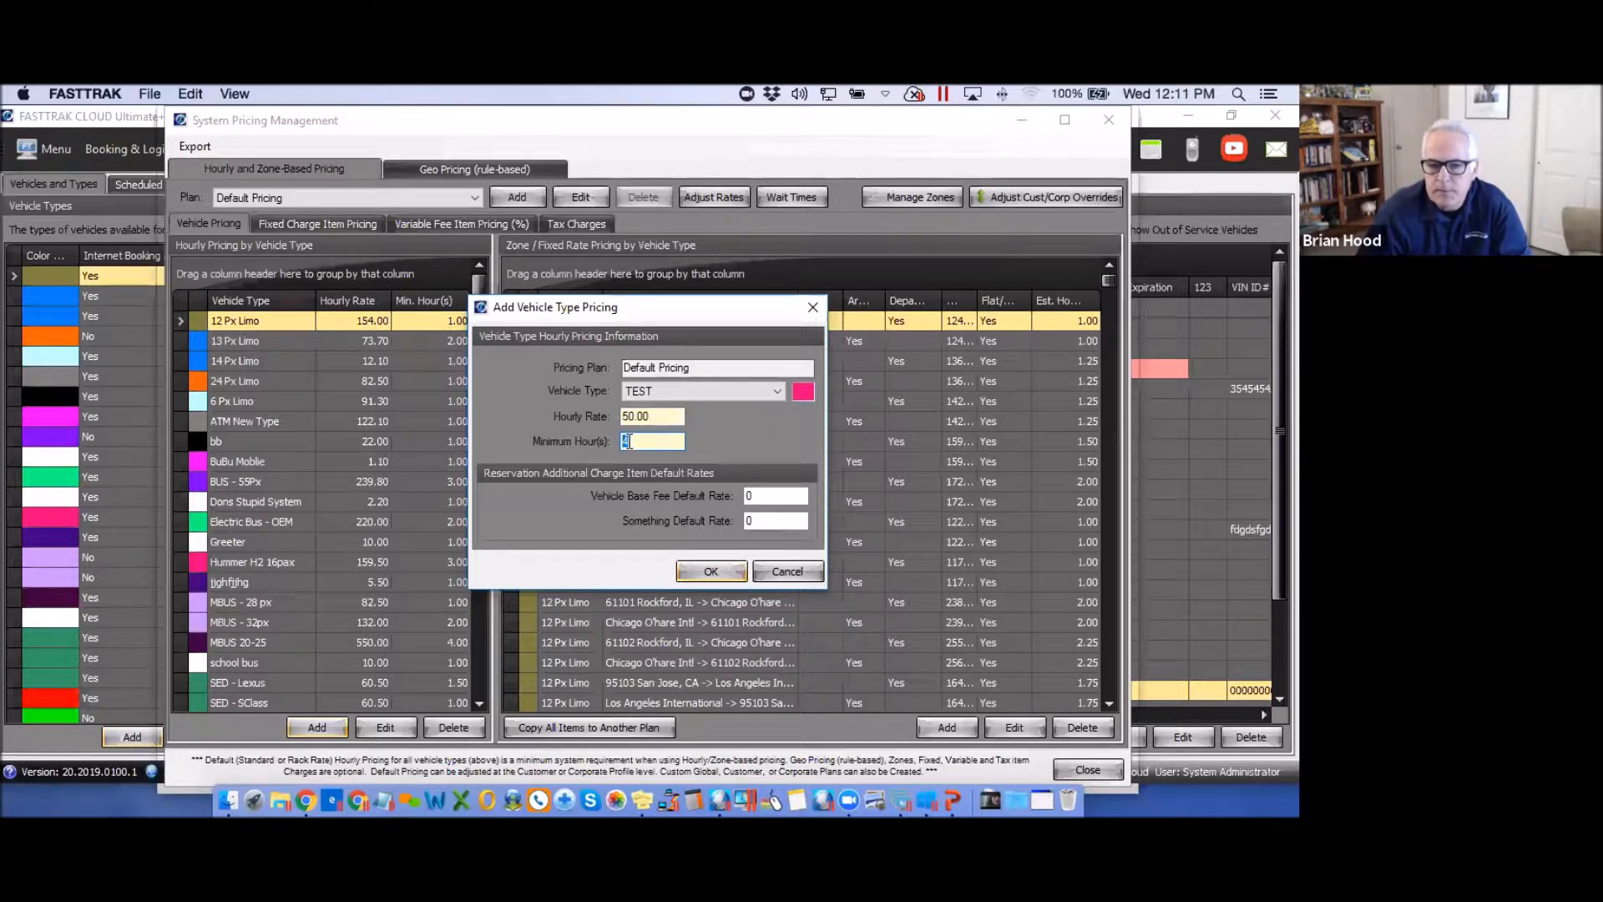
Set the Vehicle Base Fee default rate to 25 and the Something default rate to 45, and save the TEST pricing.
{"action": "left_click", "coordinate": [759, 495]}
{"action": "left_click", "coordinate": [744, 522]}
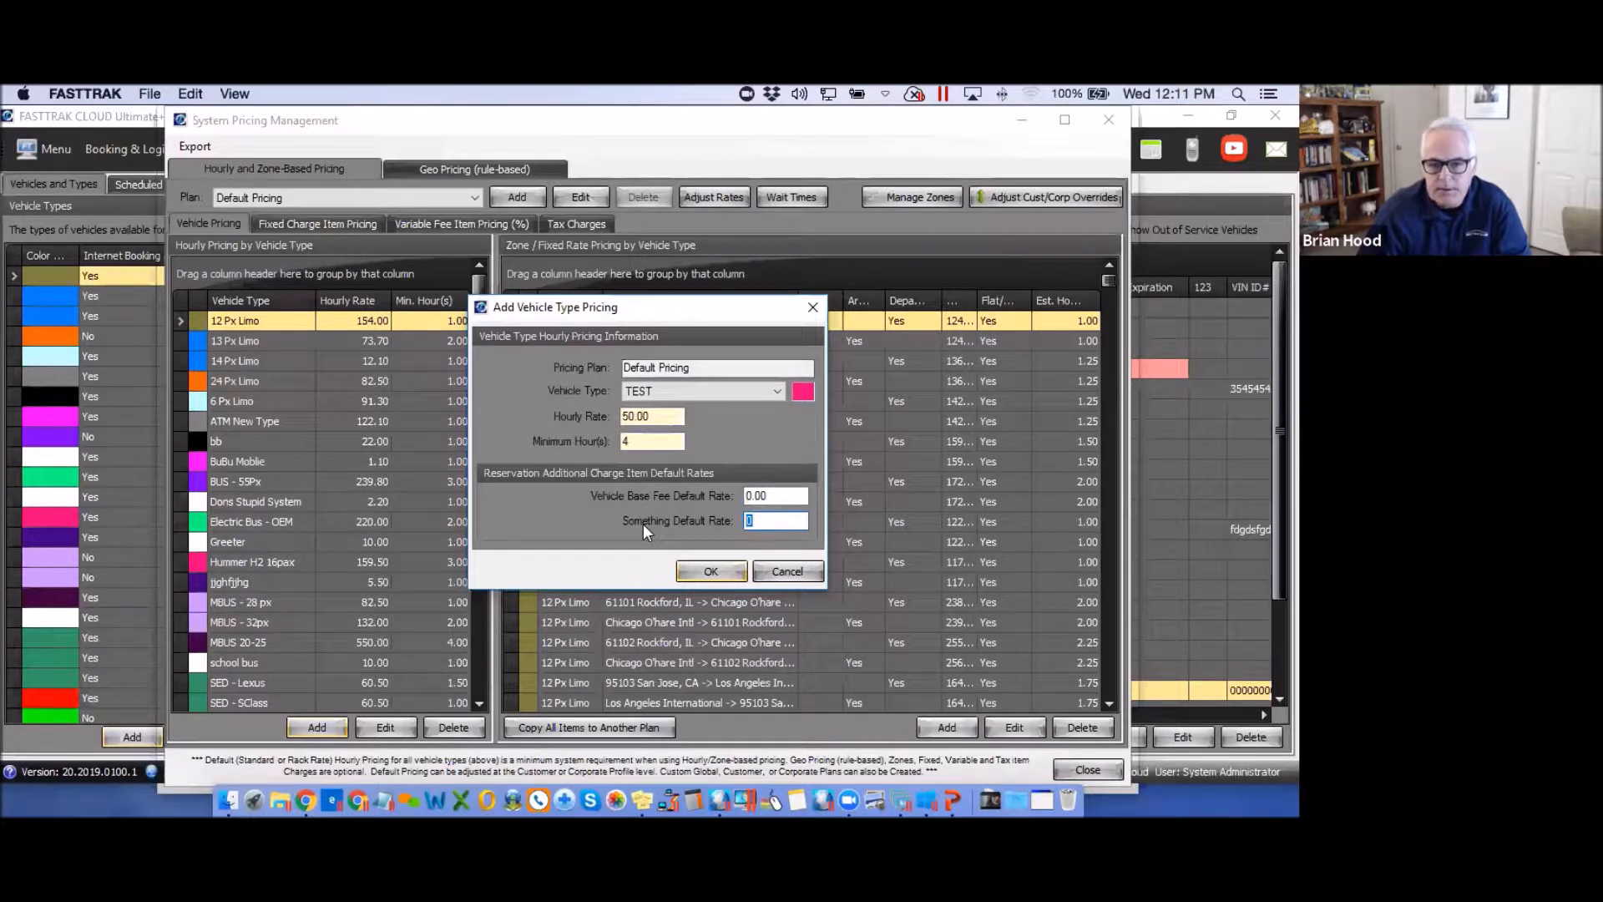
{"action": "left_click_drag", "start_coordinate": [770, 498], "coordinate": [729, 495]}
{"action": "type", "text": "25"}
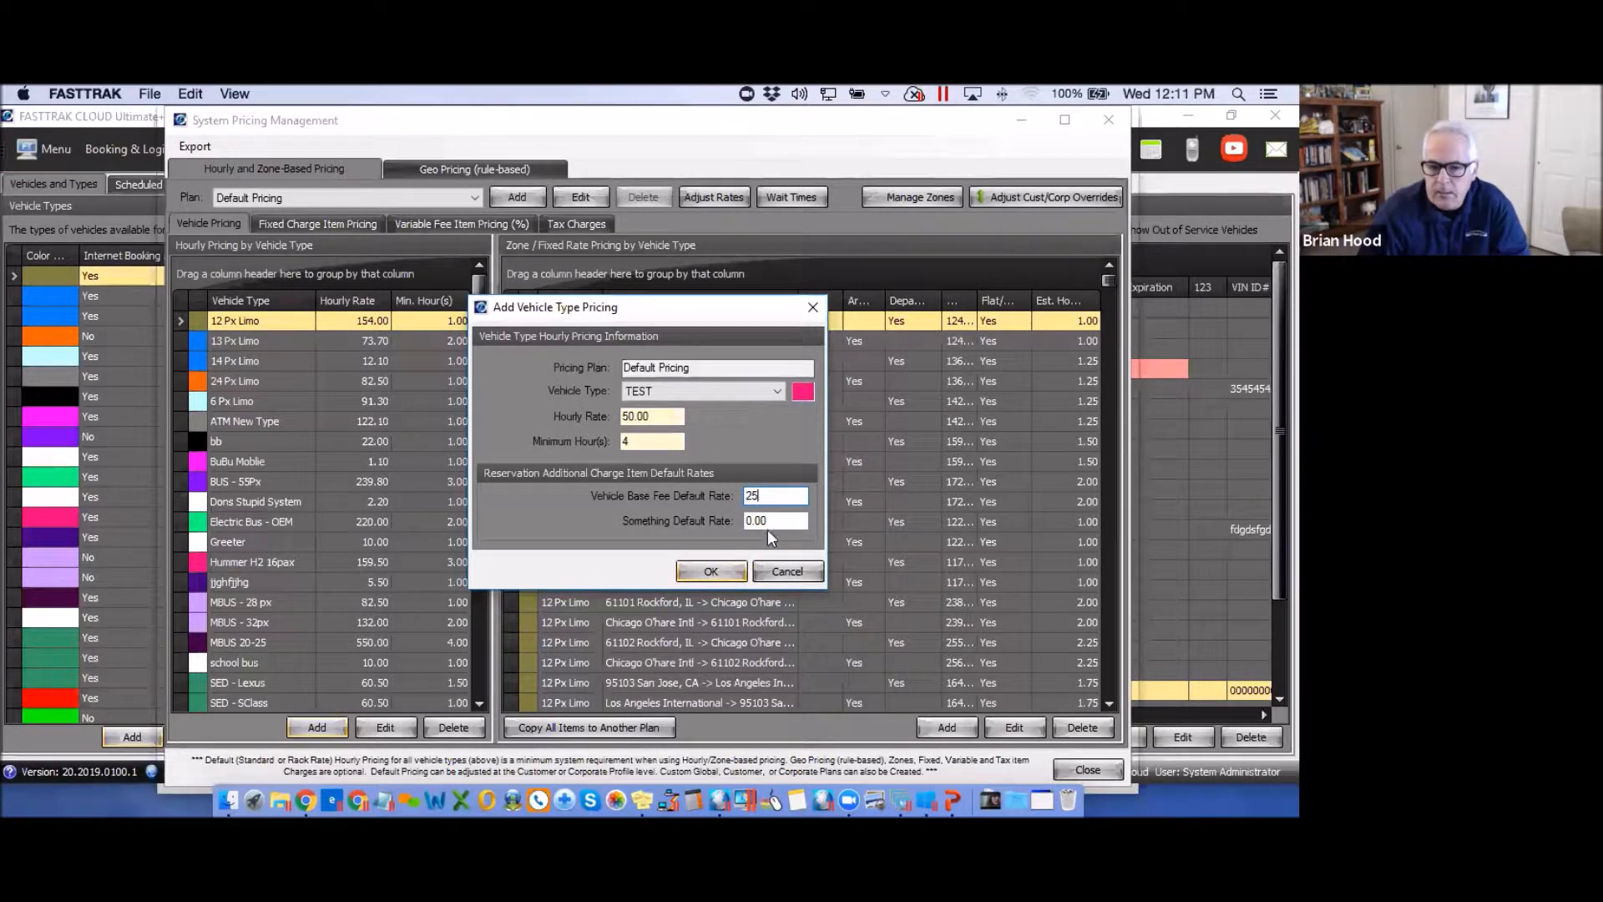
{"action": "left_click_drag", "start_coordinate": [773, 522], "coordinate": [730, 519]}
{"action": "type", "text": "45"}
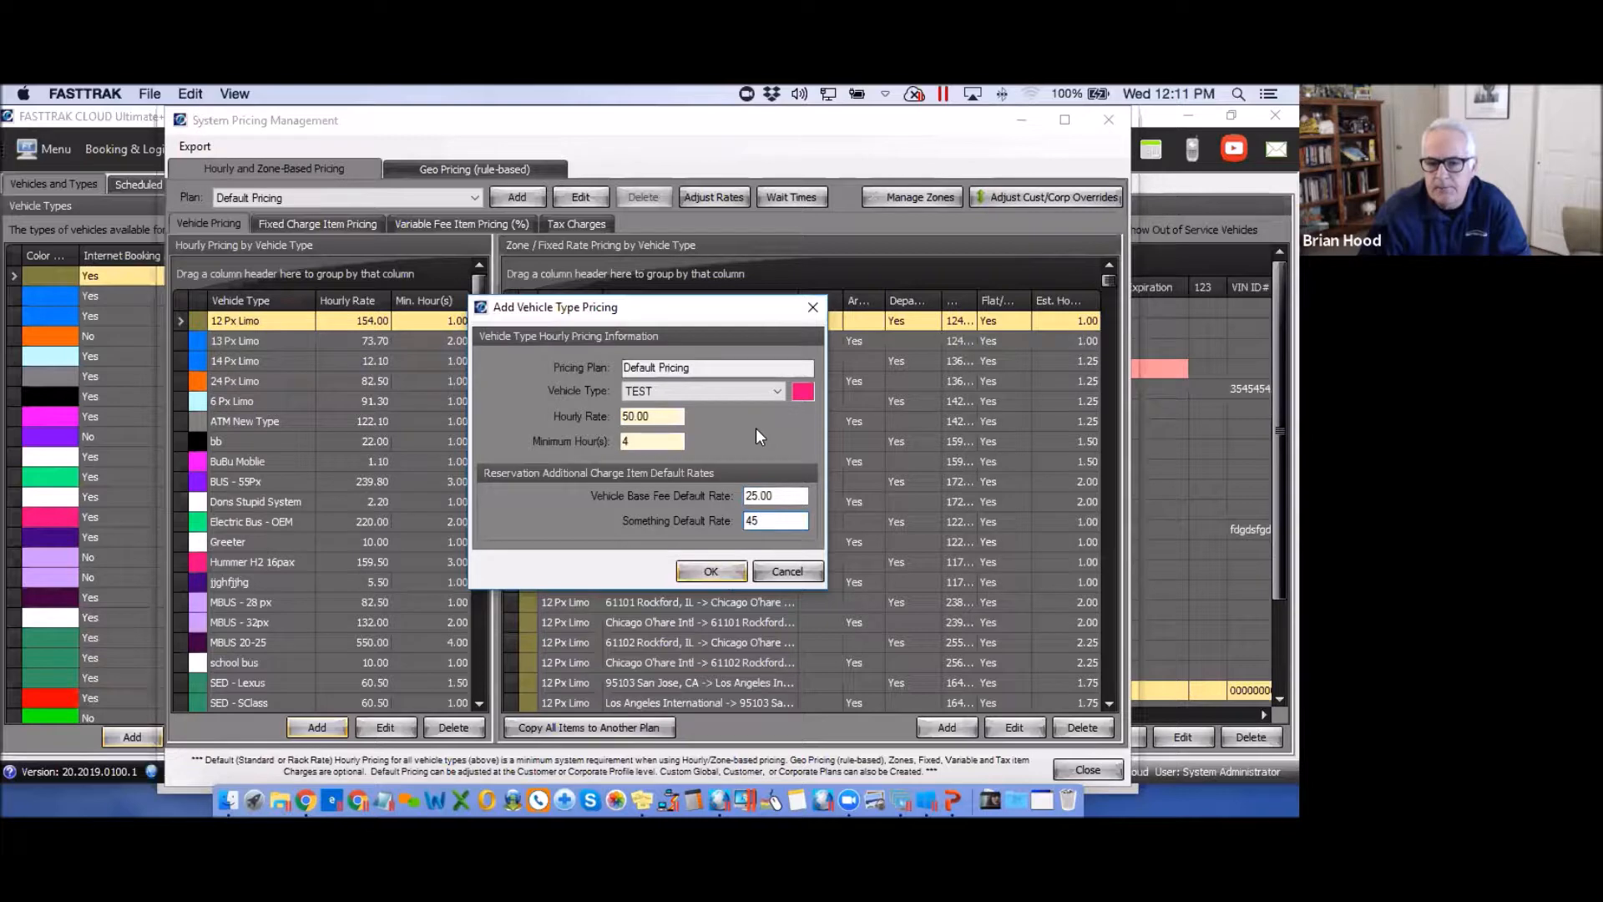
{"action": "left_click", "coordinate": [708, 573]}
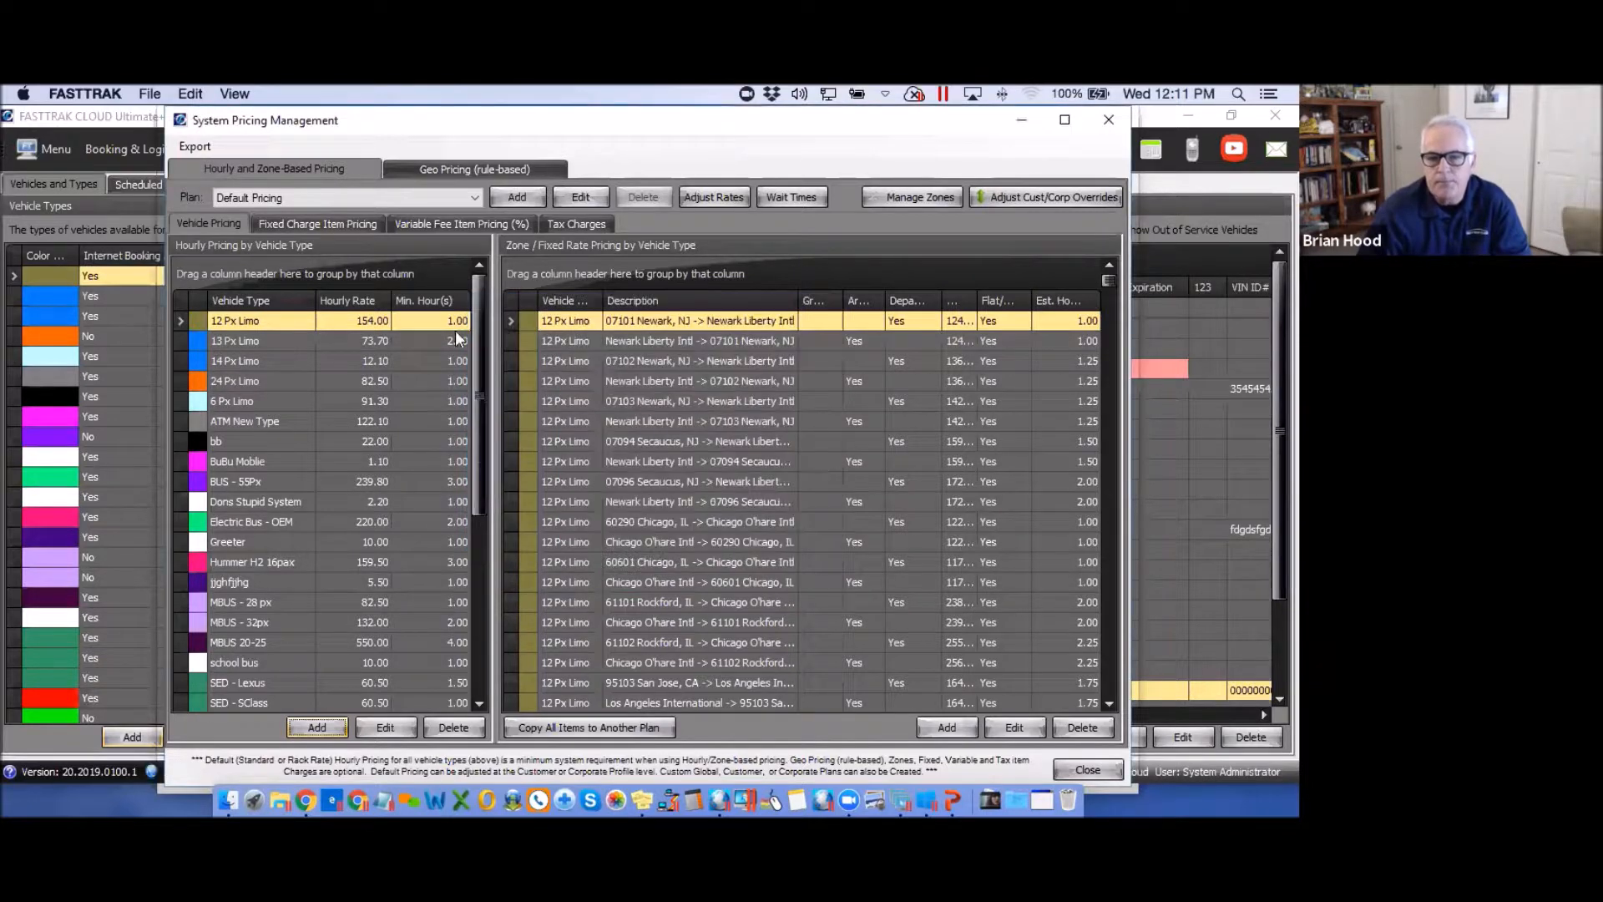
Check the TEST entry in the hourly pricing list, and view the plan's fixed charge item pricing.
{"action": "left_click_drag", "start_coordinate": [474, 497], "coordinate": [484, 694]}
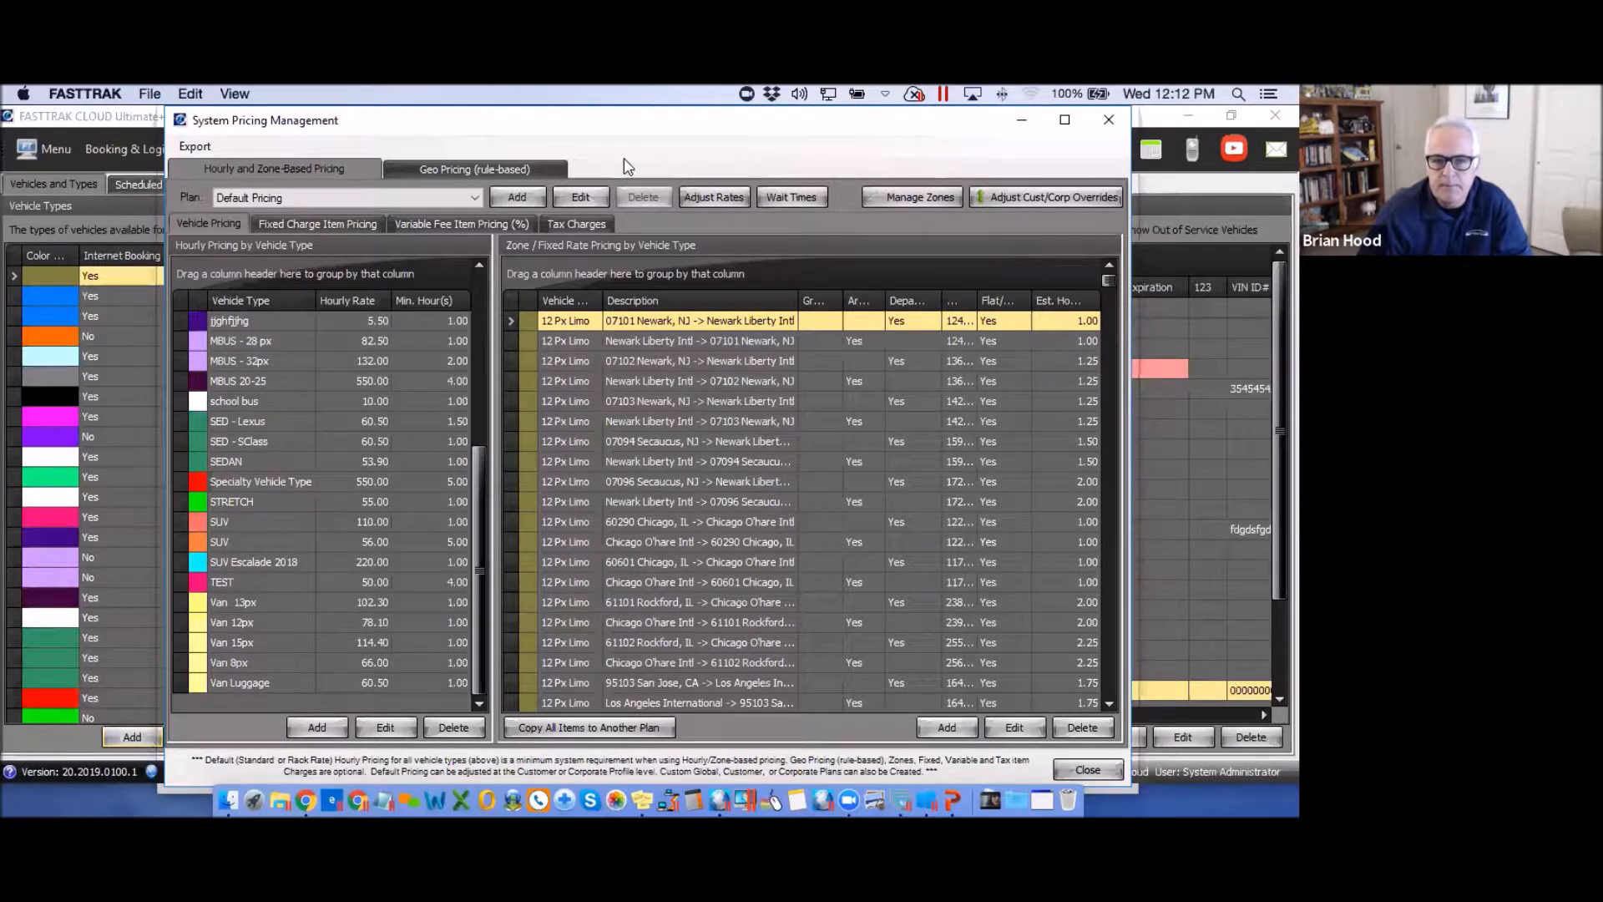
{"action": "left_click", "coordinate": [312, 226]}
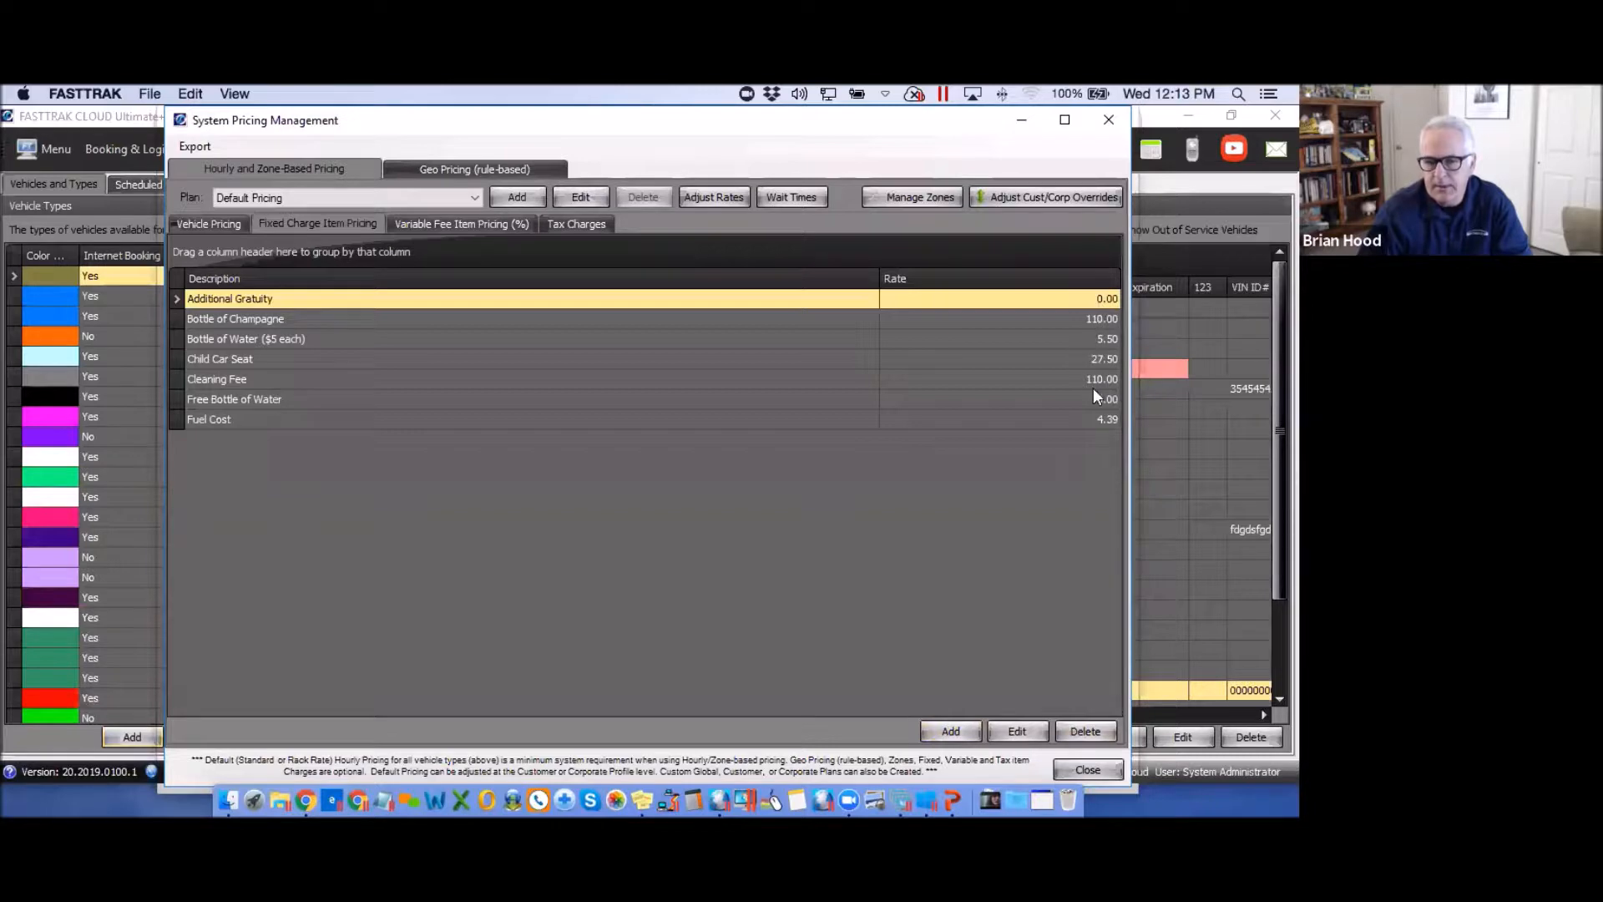
Start a new fixed charge item on the Default Pricing plan with description TEST and rate 5.
{"action": "left_click", "coordinate": [952, 731]}
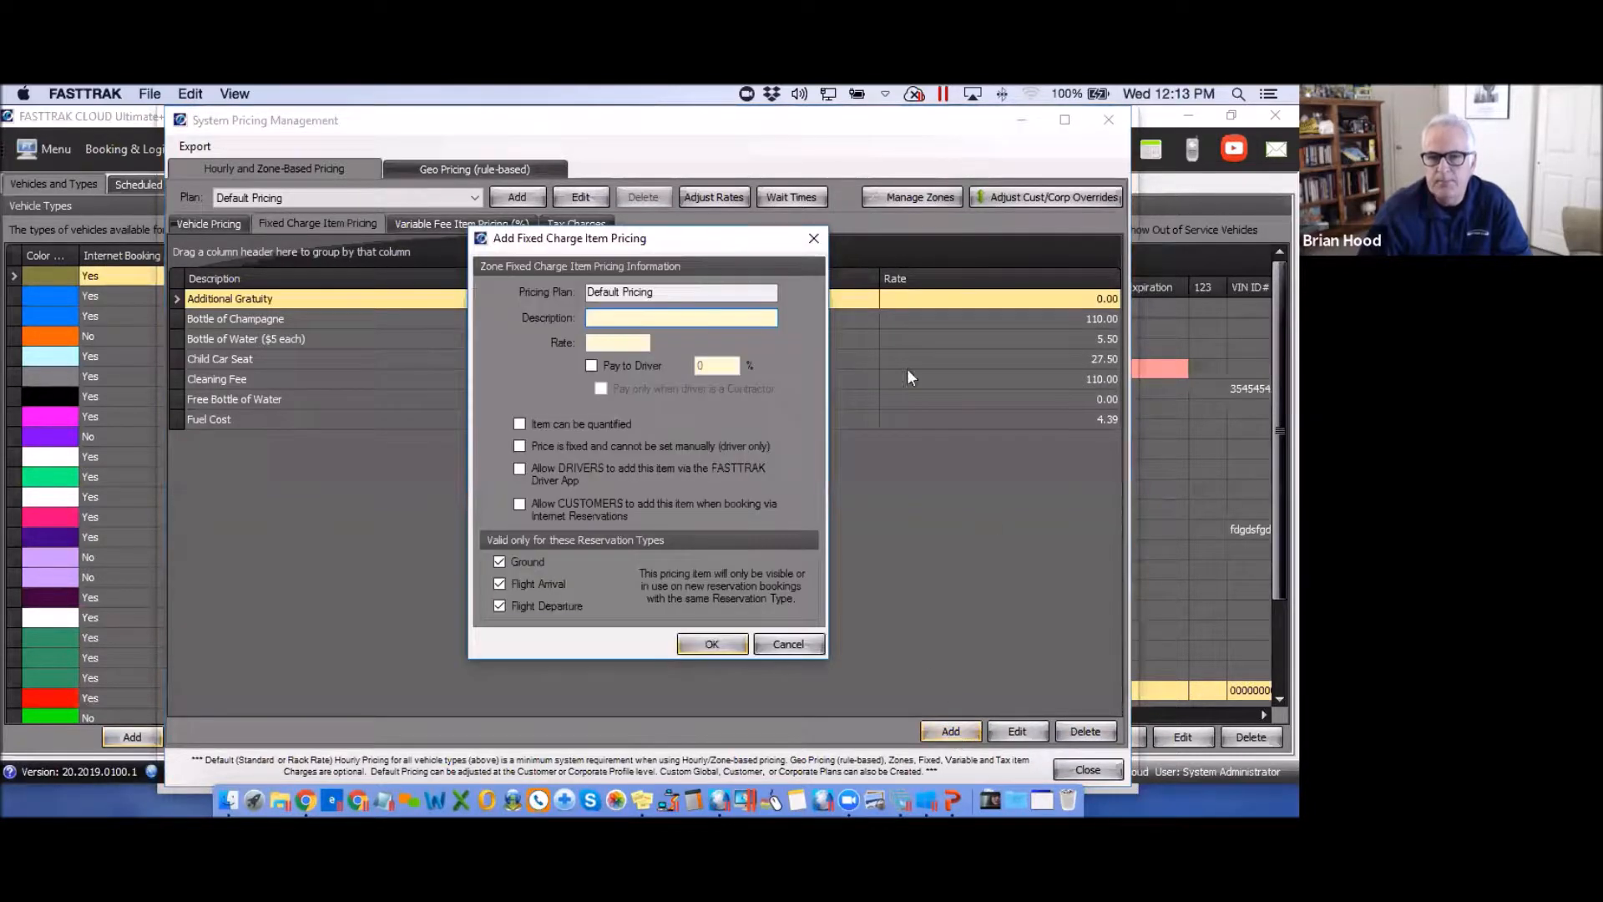
{"action": "left_click_drag", "start_coordinate": [652, 292], "coordinate": [590, 300]}
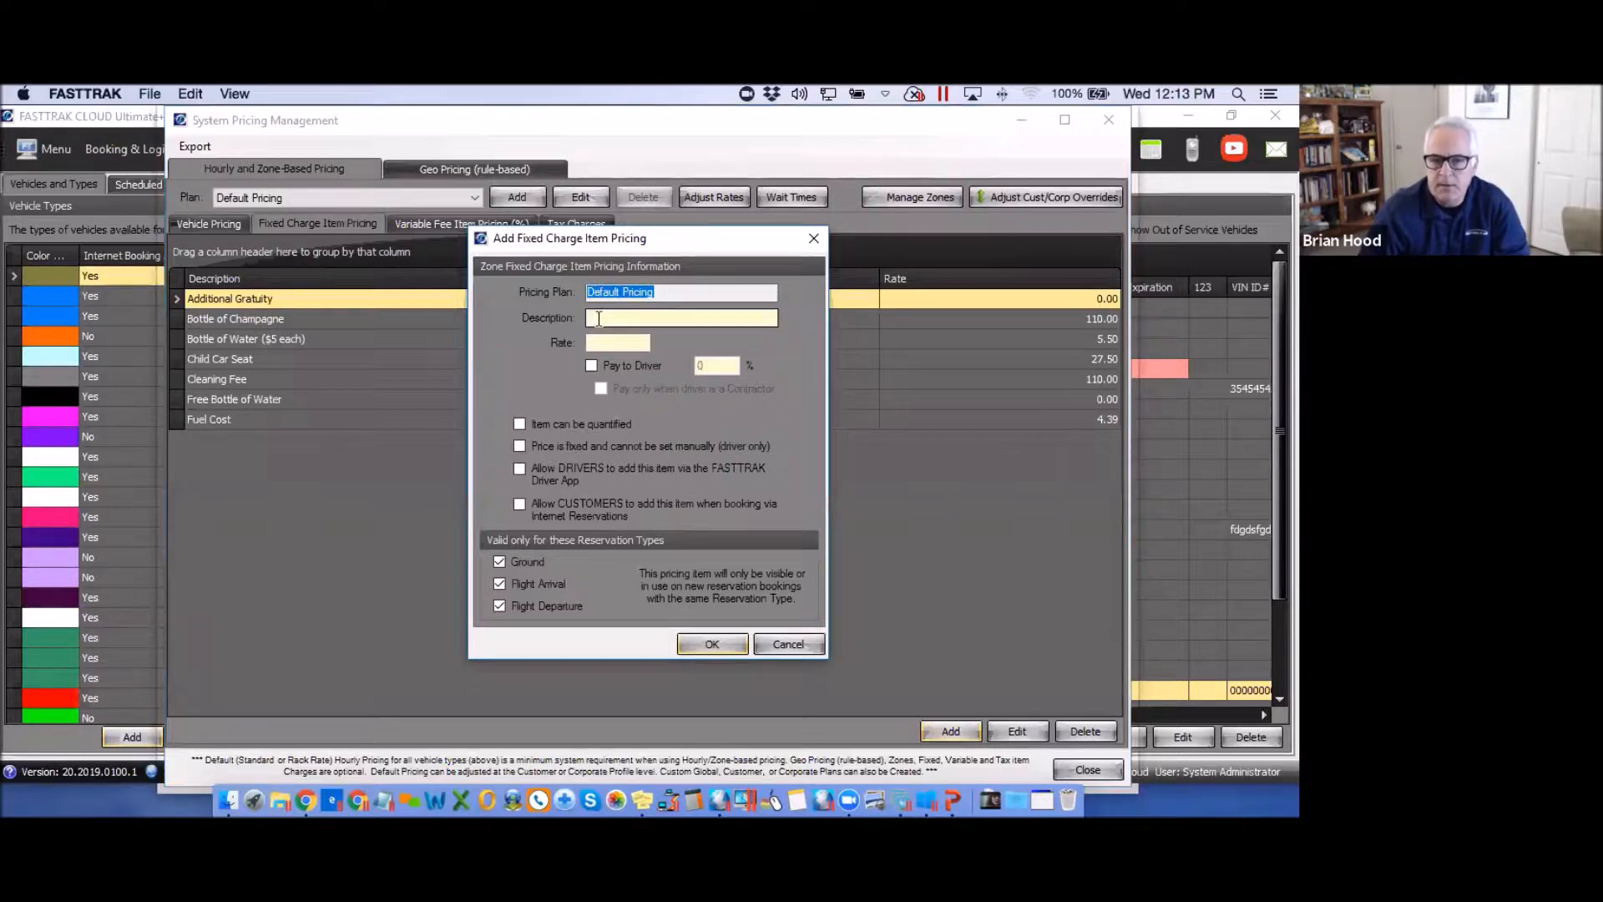
{"action": "left_click", "coordinate": [606, 318]}
{"action": "type", "text": "TEST"}
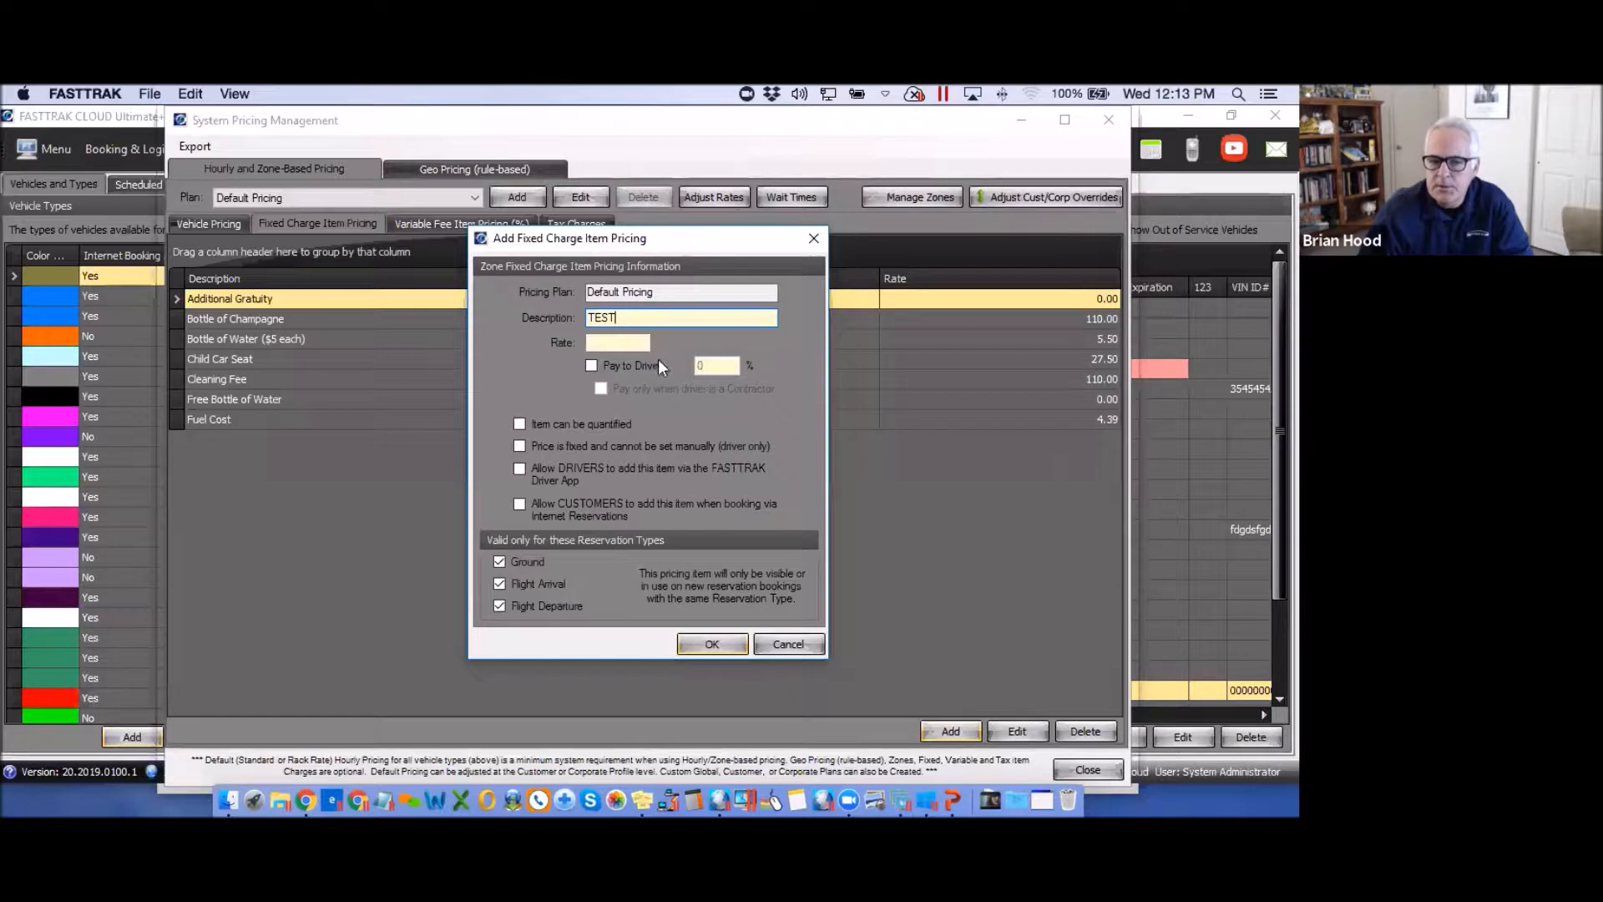
{"action": "left_click", "coordinate": [594, 343]}
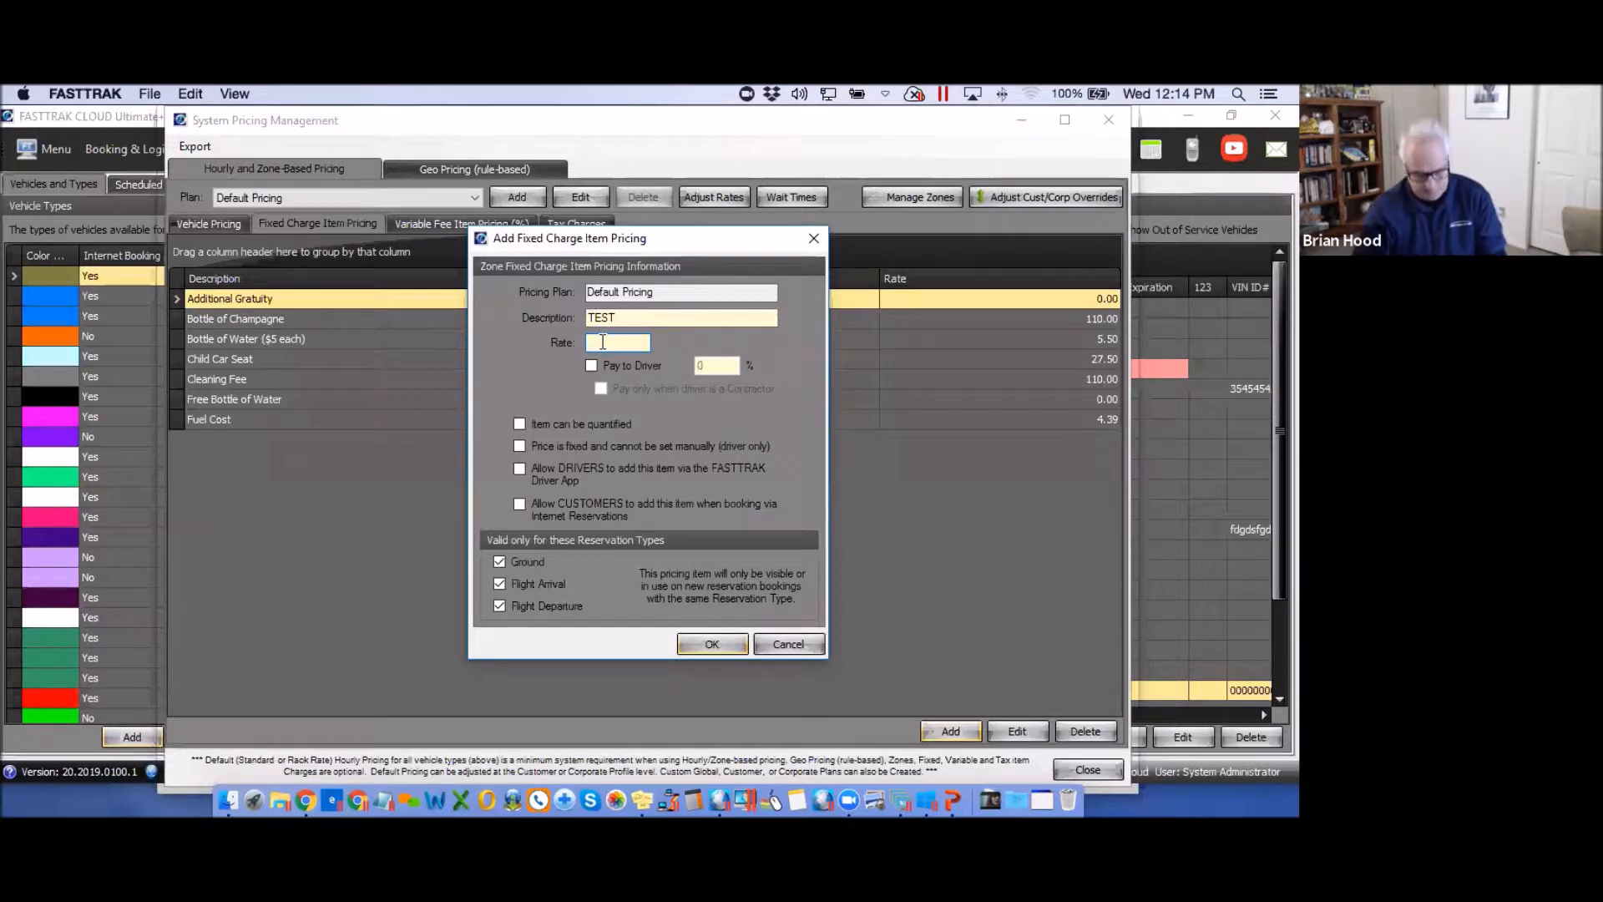
{"action": "type", "text": "5"}
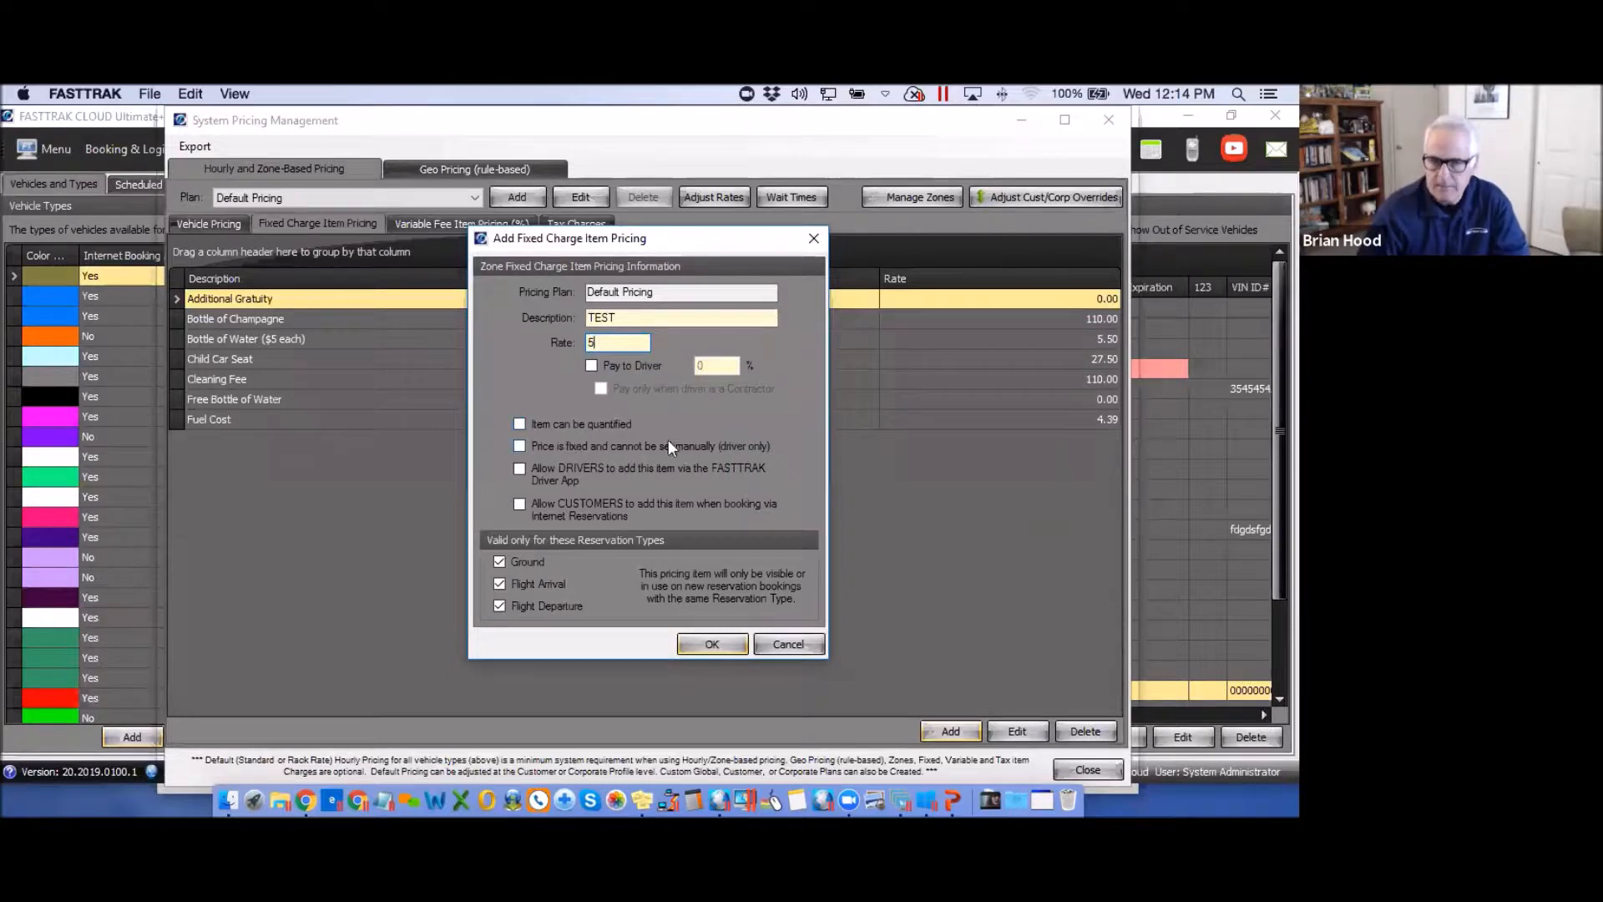
Try paying the item 100% to the driver, toggling the contractor-only option, and allow customers to add it via Internet Reservations.
{"action": "left_click", "coordinate": [593, 365]}
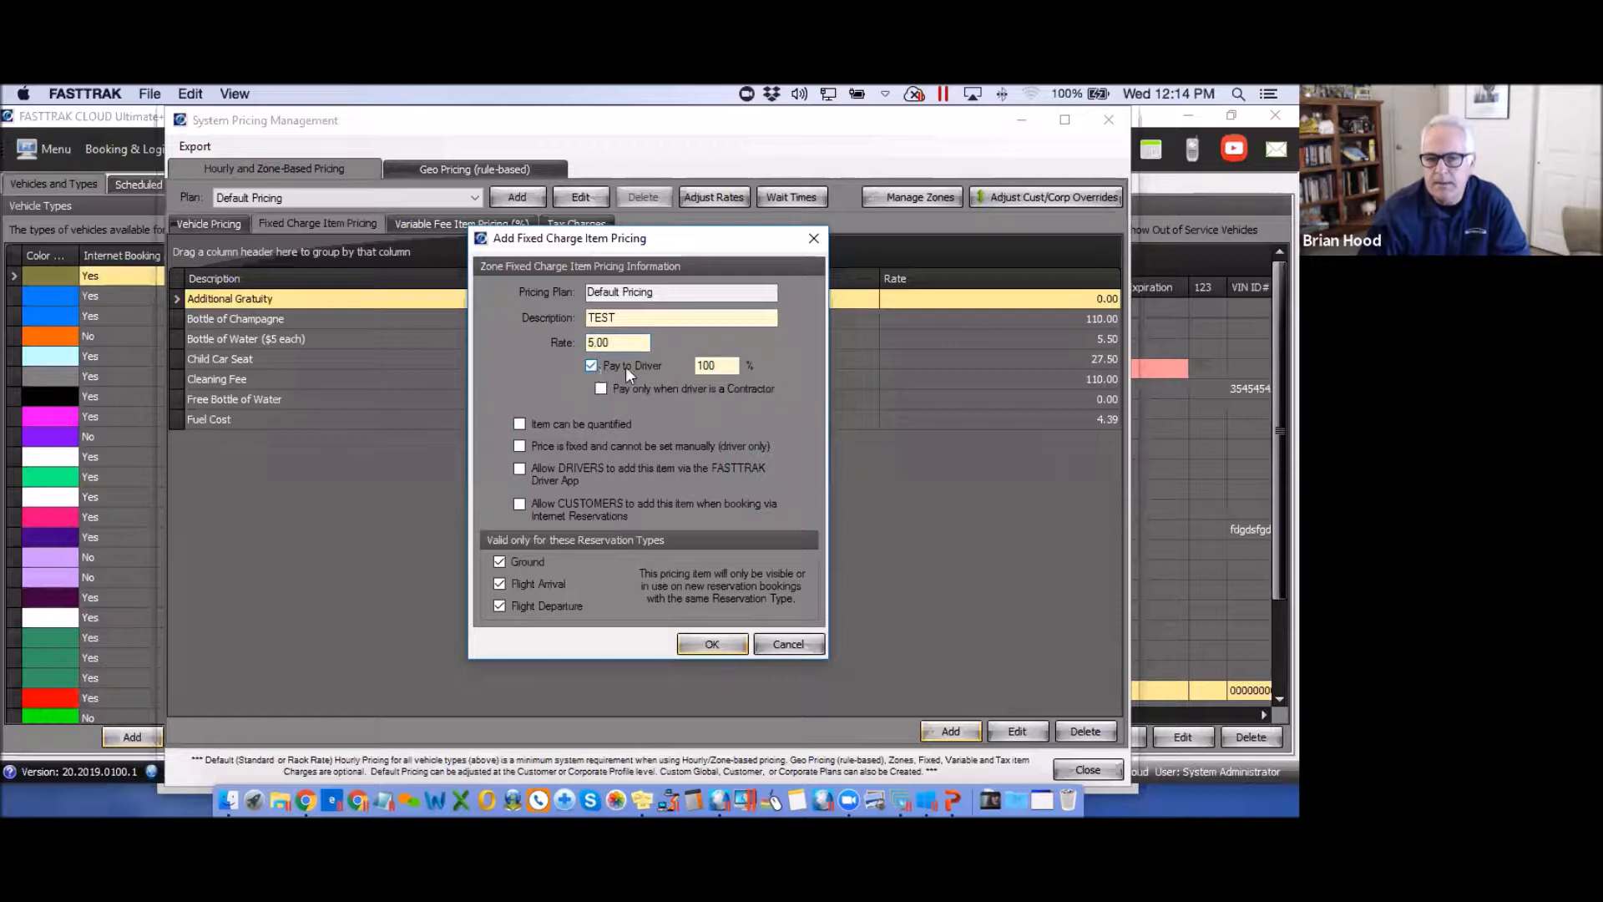
{"action": "double_click", "coordinate": [716, 366]}
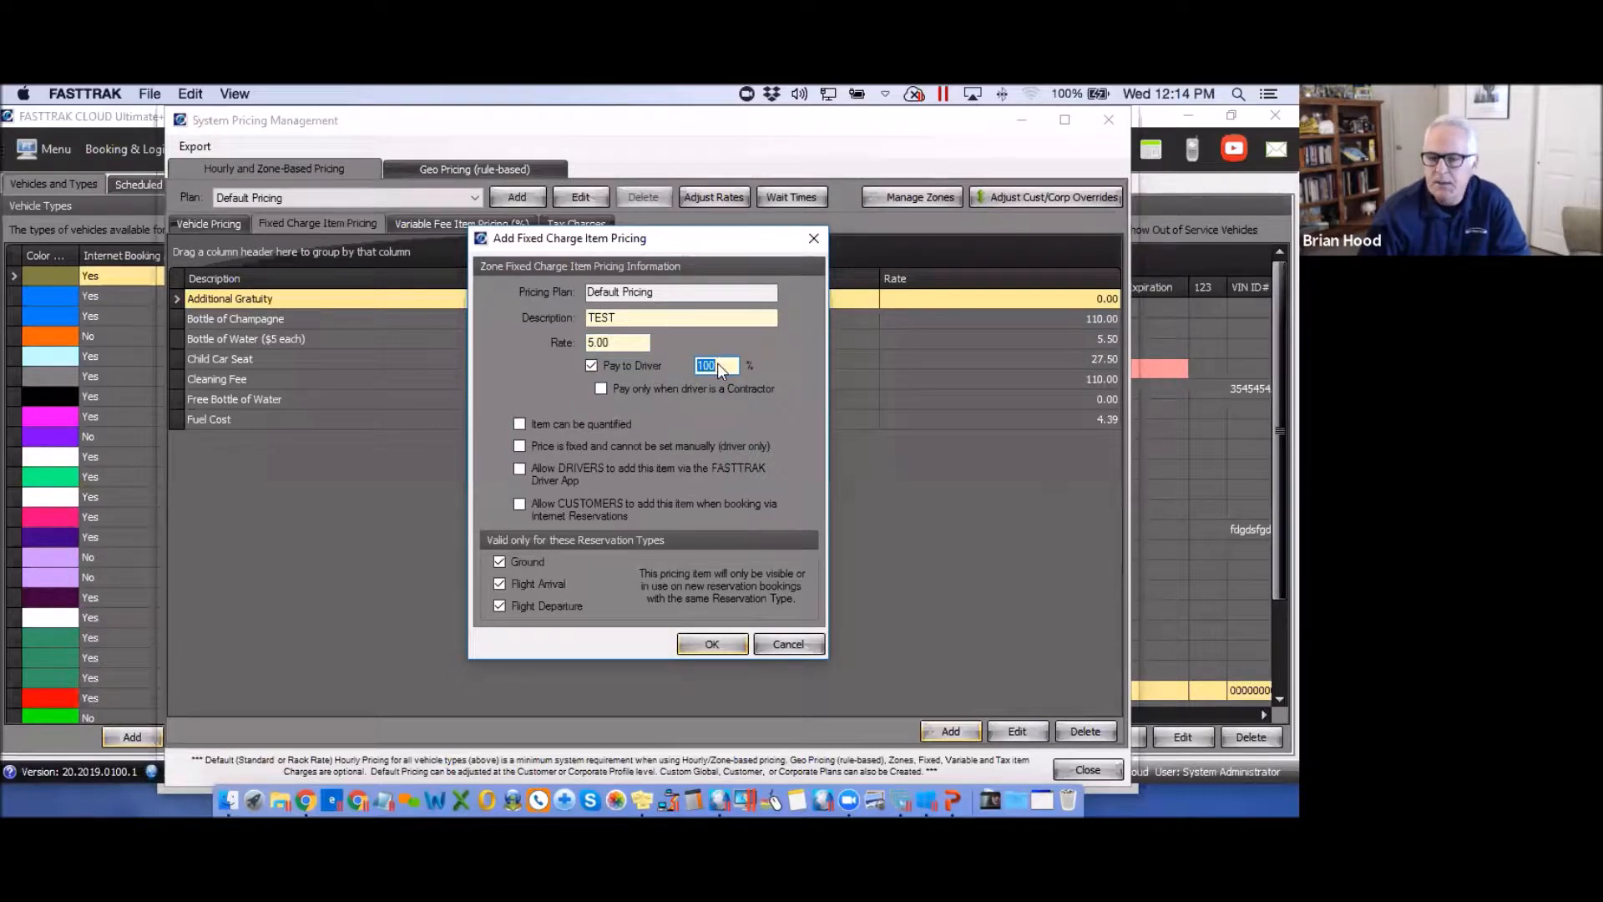
{"action": "left_click", "coordinate": [601, 389]}
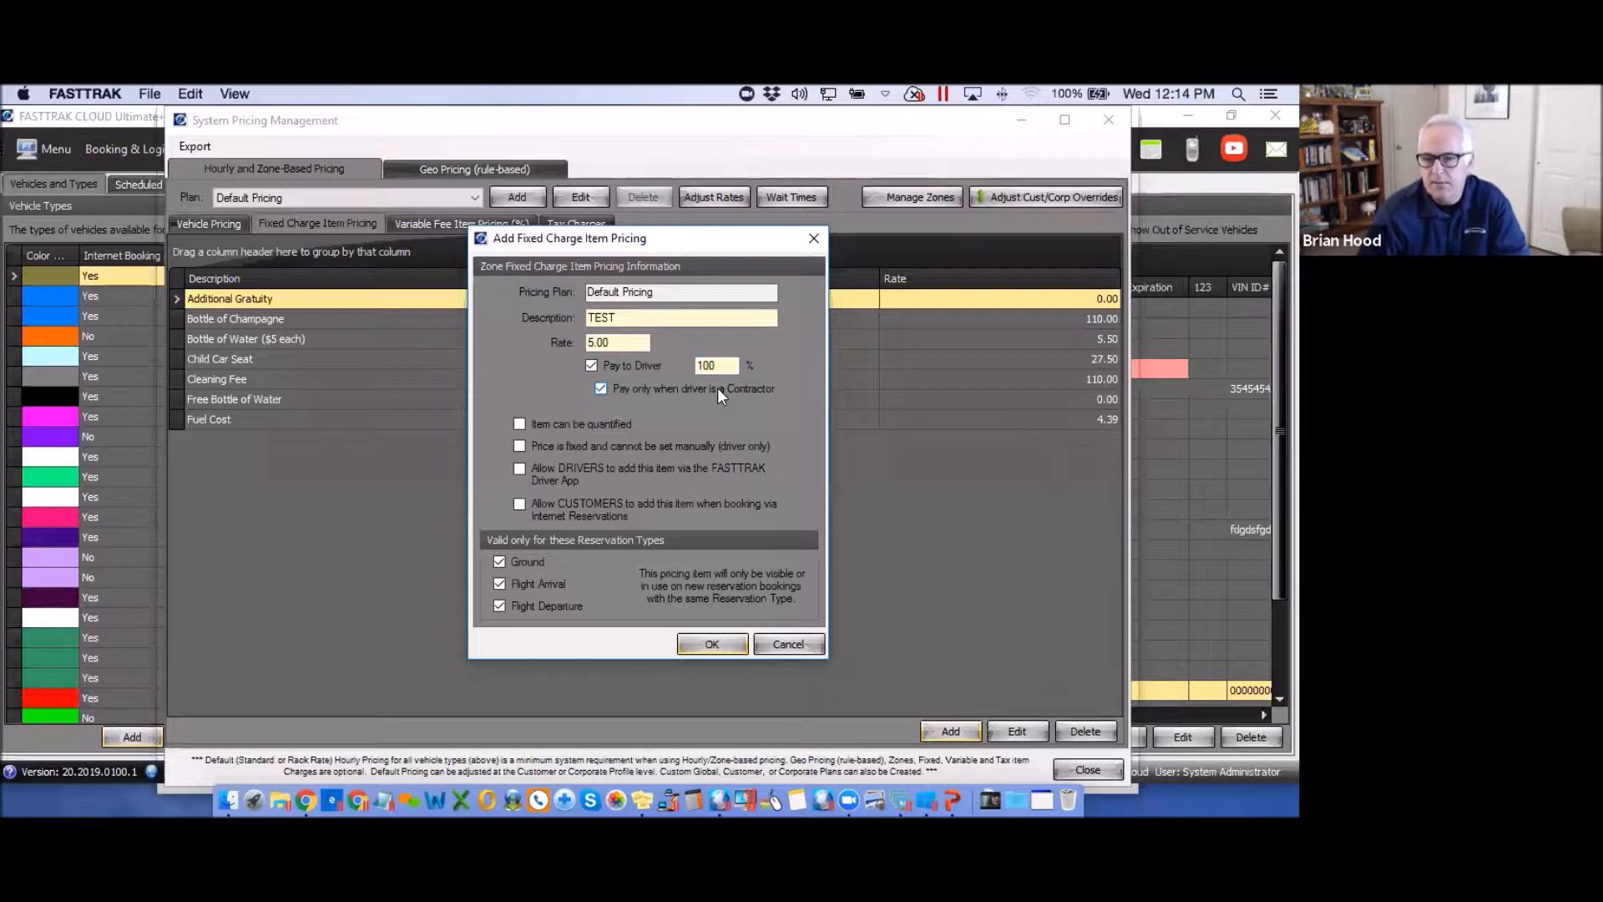
{"action": "left_click", "coordinate": [592, 365]}
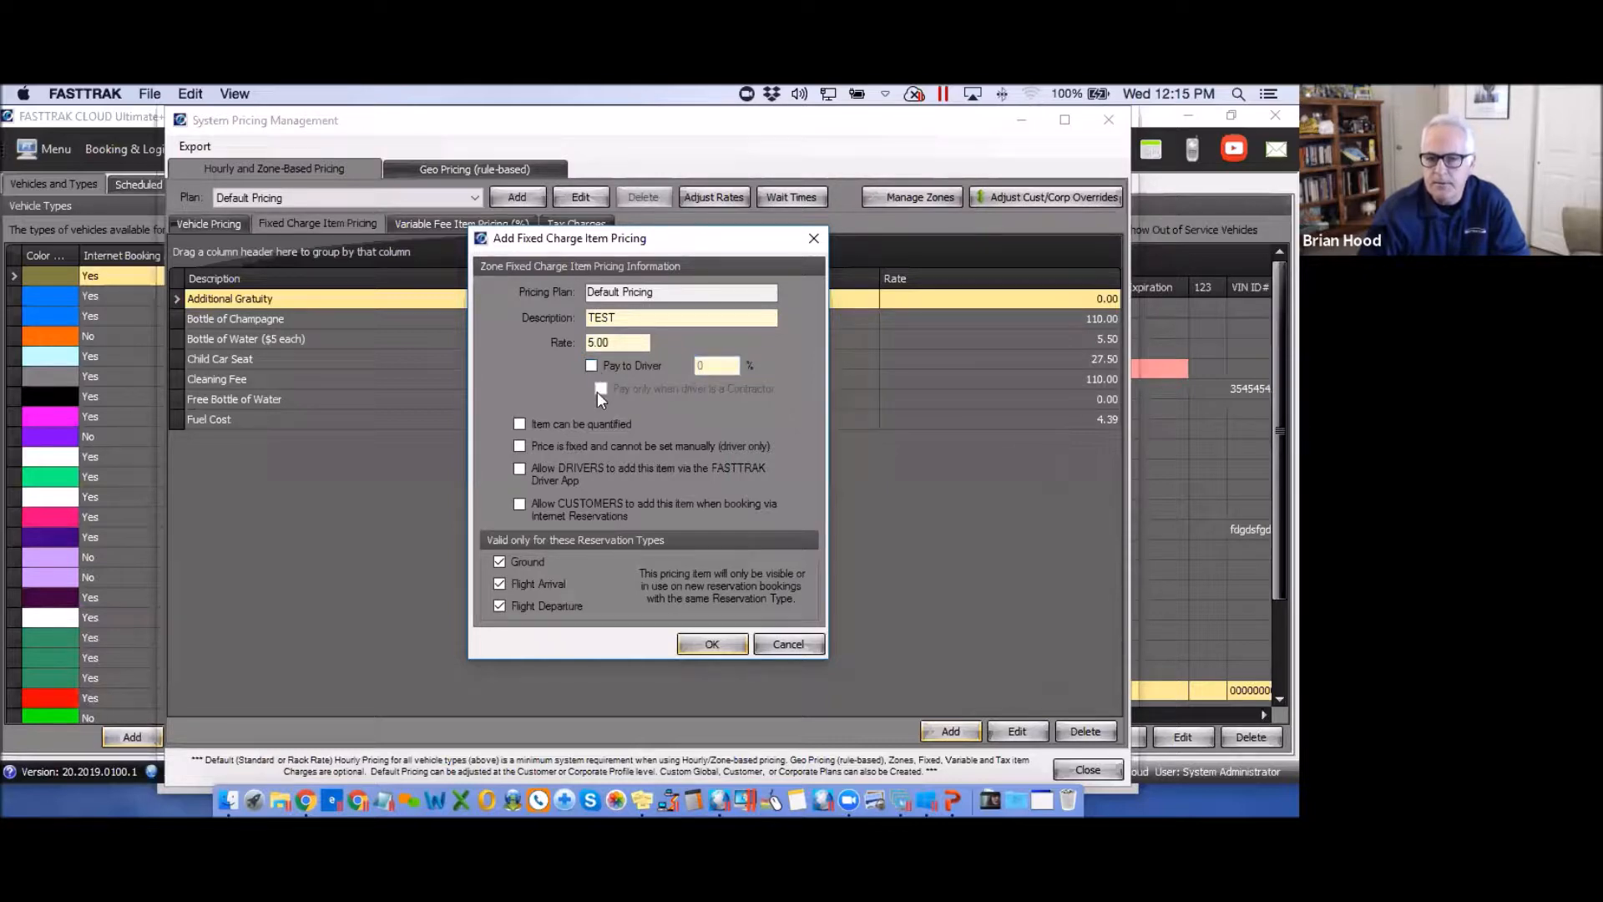
{"action": "left_click", "coordinate": [592, 367]}
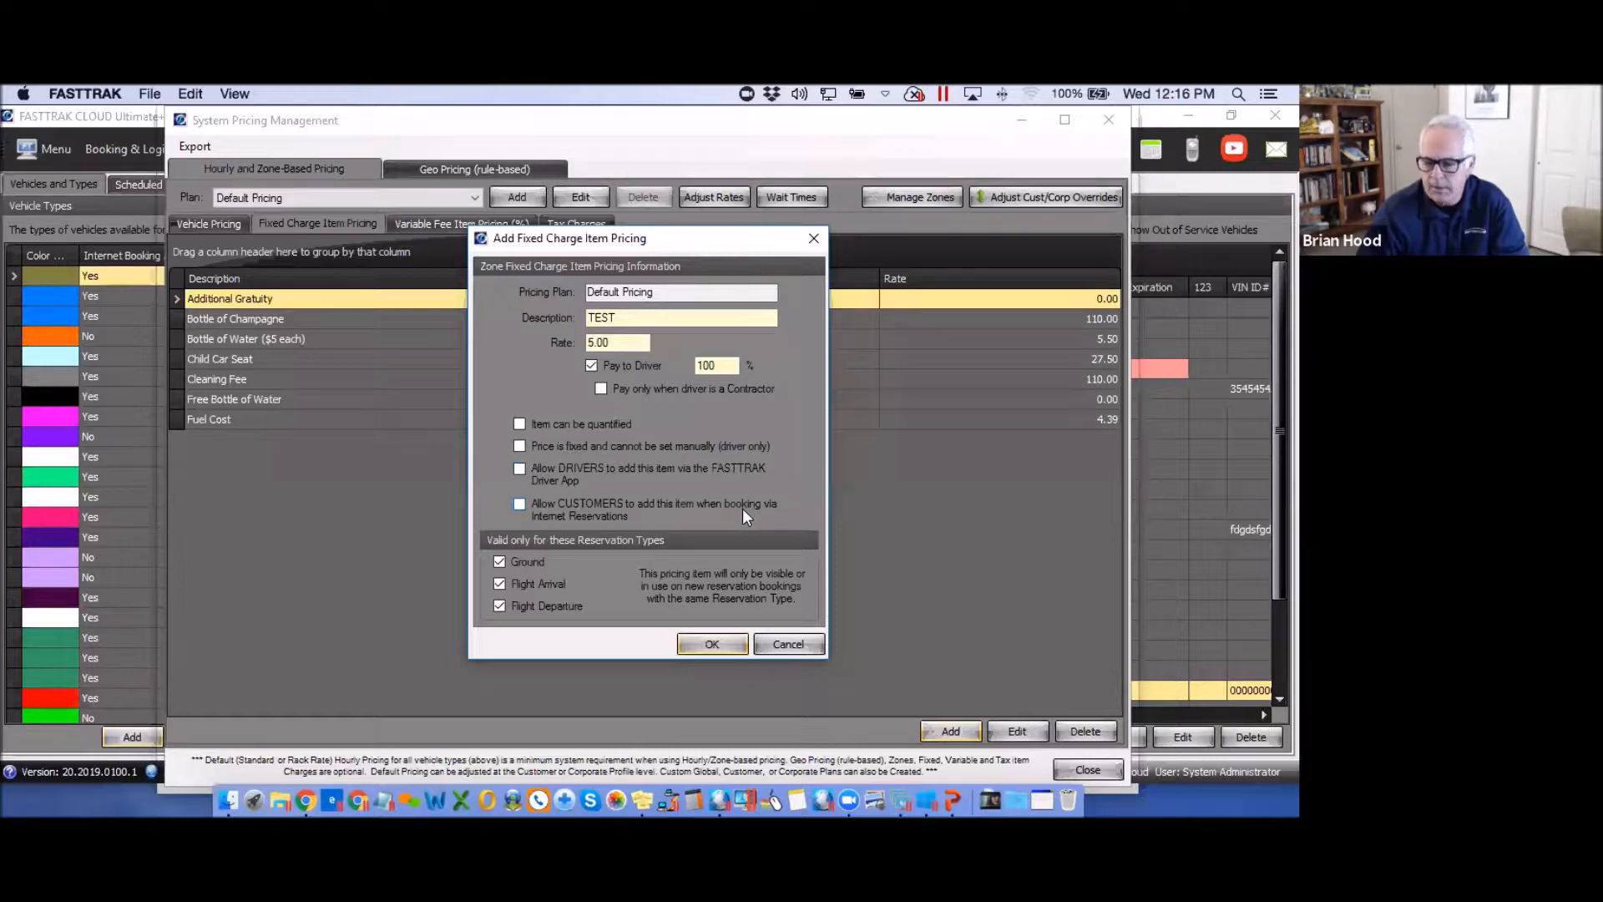
{"action": "left_click", "coordinate": [520, 504]}
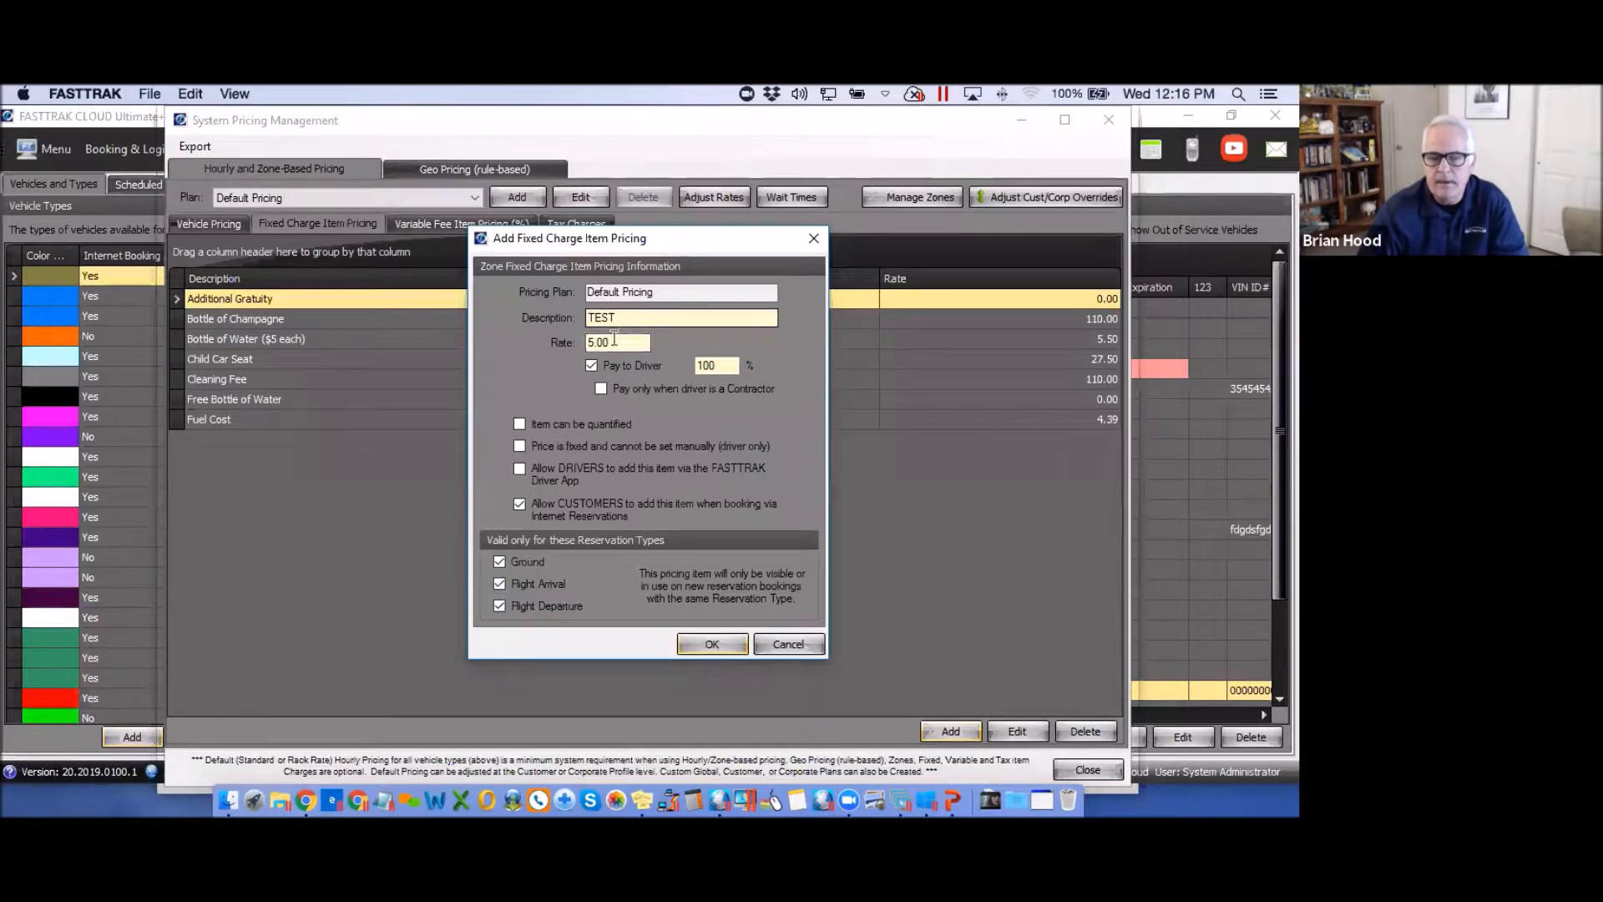
Change the fixed charge item's description to Airport Parking.
{"action": "left_click", "coordinate": [548, 319]}
{"action": "type", "text": "Airpo"}
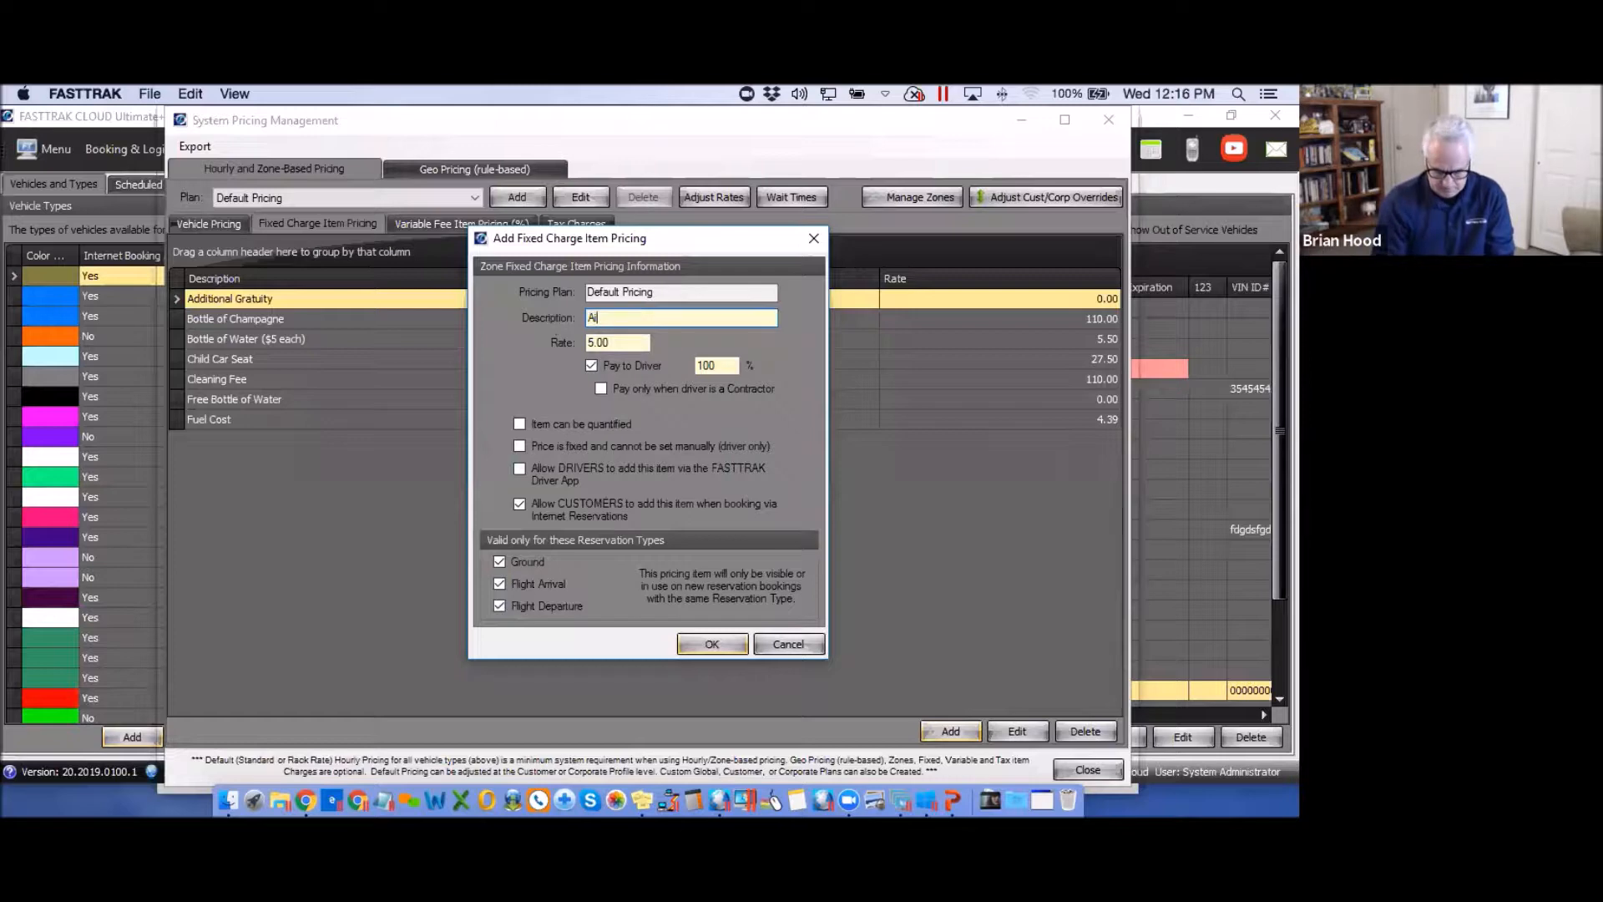
{"action": "type", "text": "t Parking"}
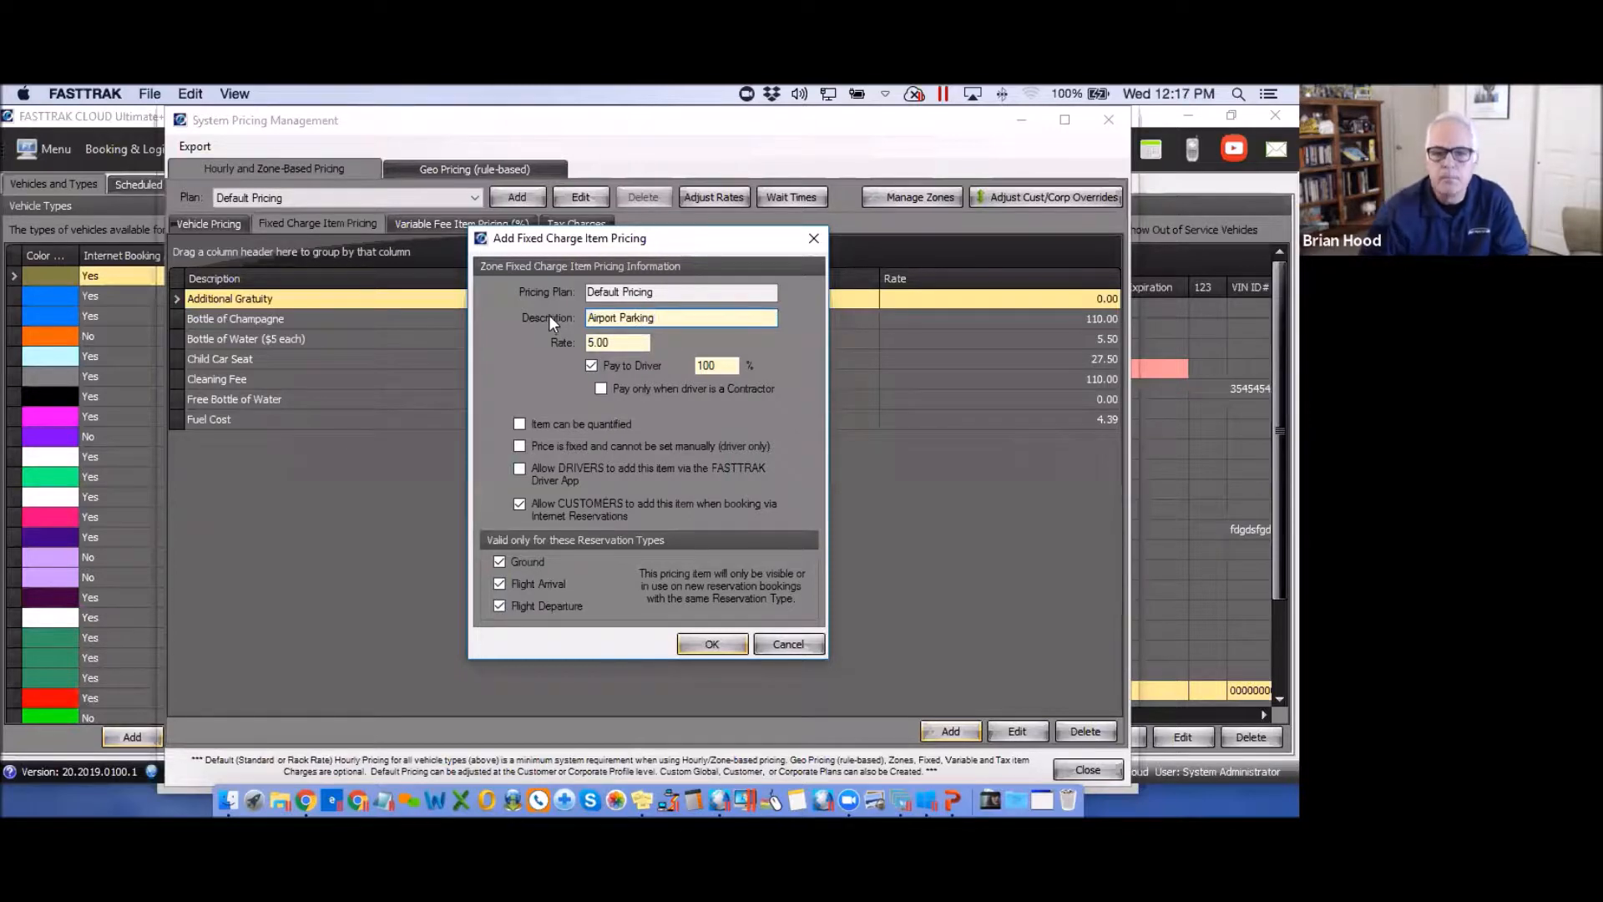
Turn off customer booking and Pay to Driver, exclude Ground reservations, and save the Airport Parking item.
{"action": "left_click", "coordinate": [520, 504]}
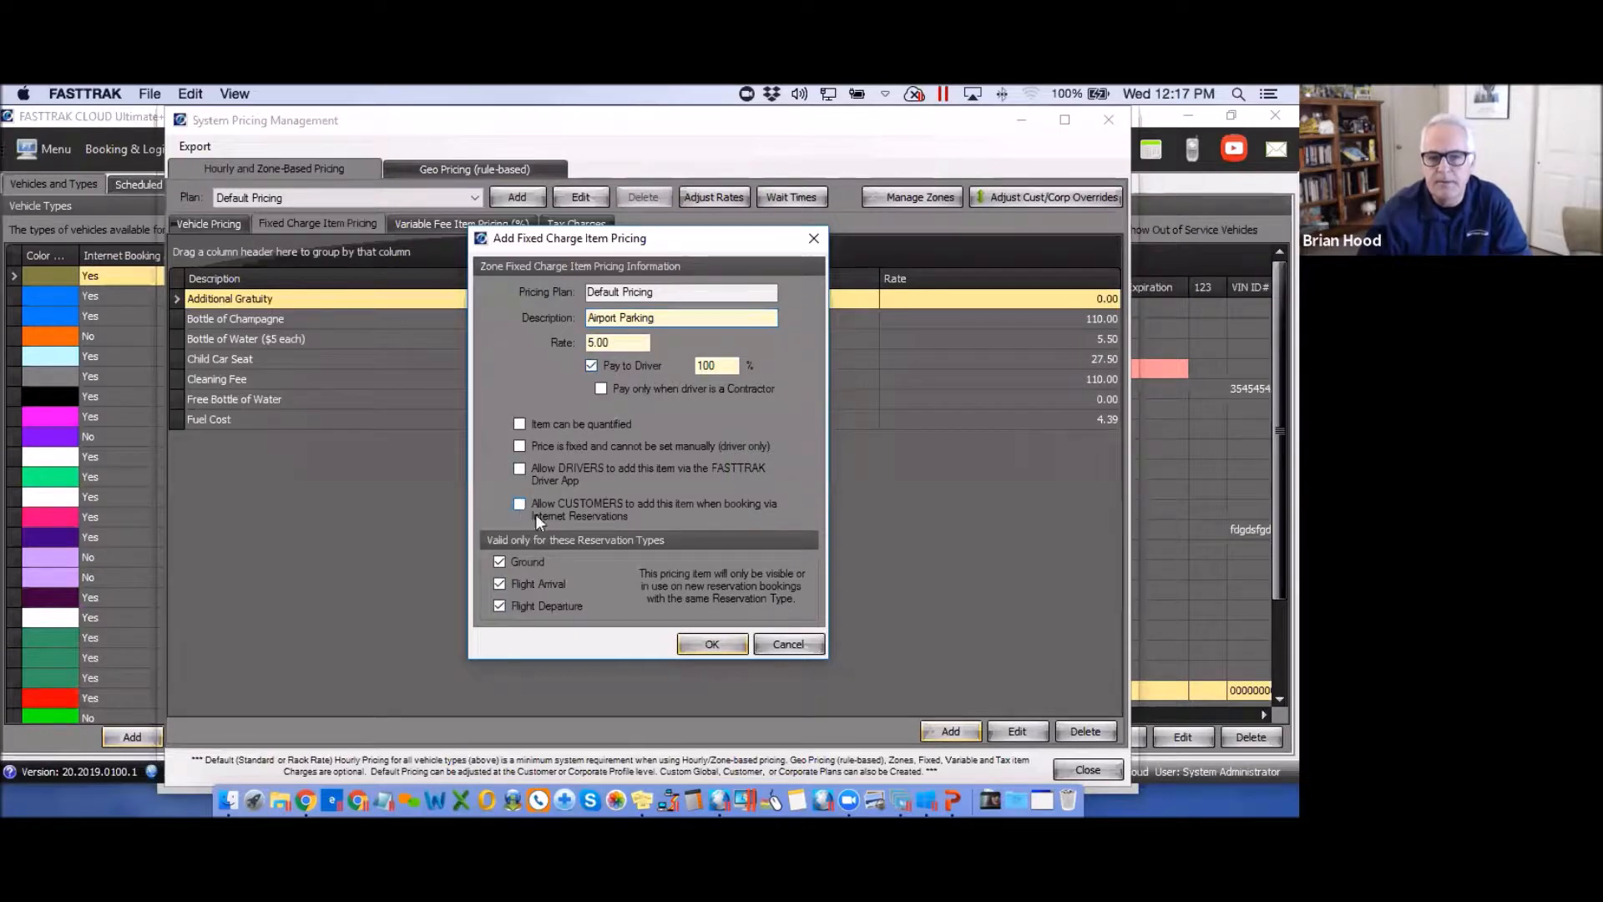
{"action": "left_click", "coordinate": [592, 364]}
{"action": "left_click", "coordinate": [499, 562]}
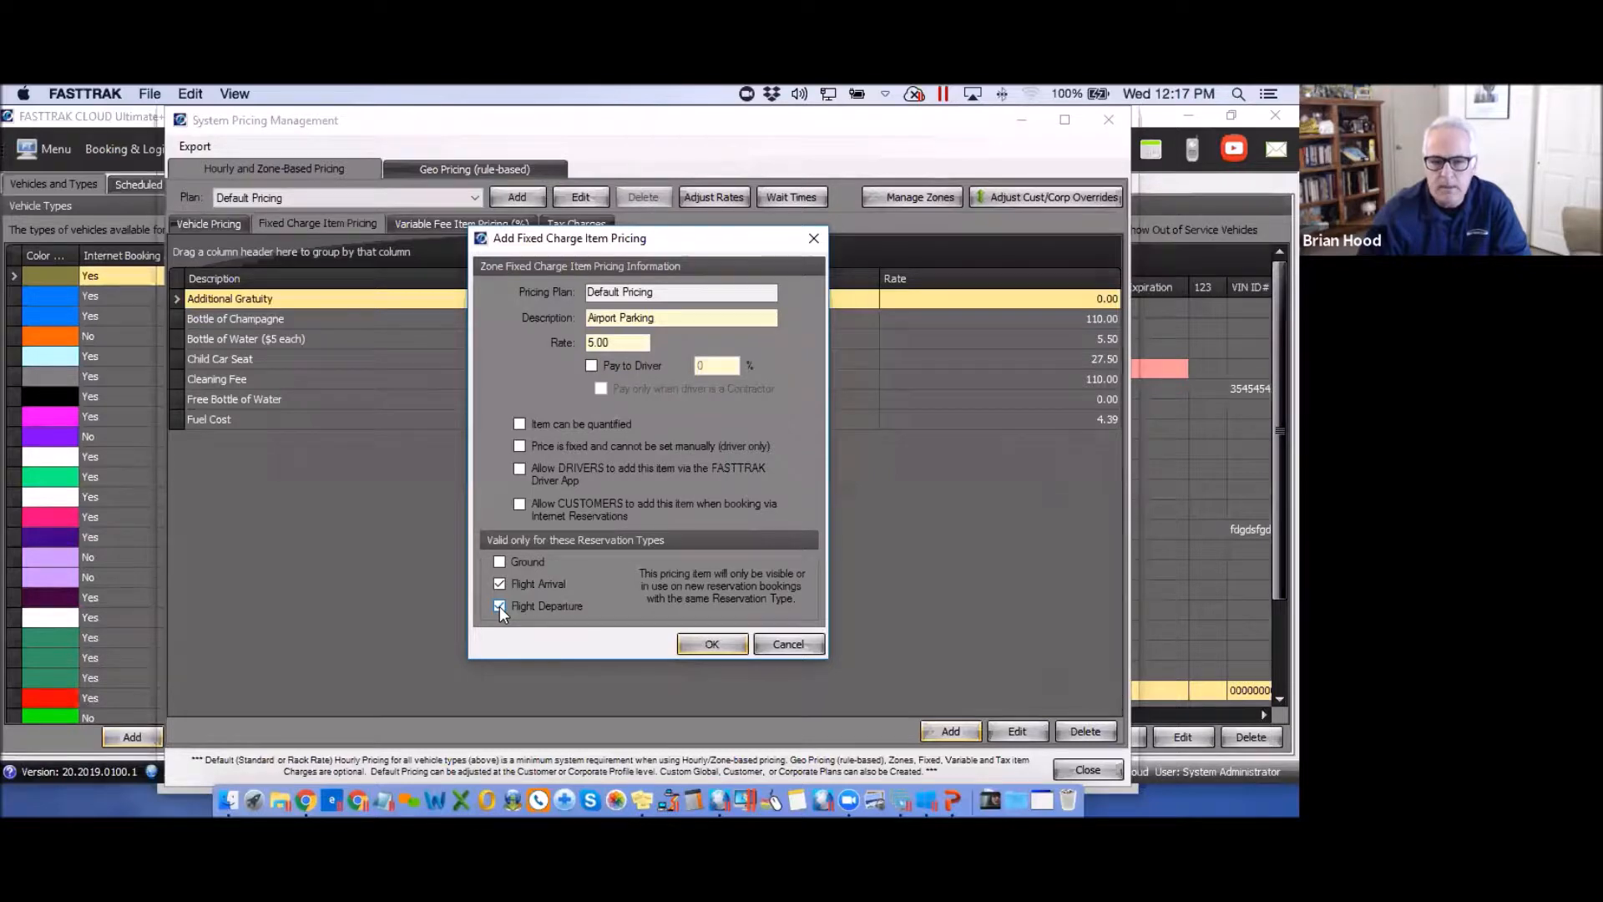
{"action": "left_click", "coordinate": [725, 645]}
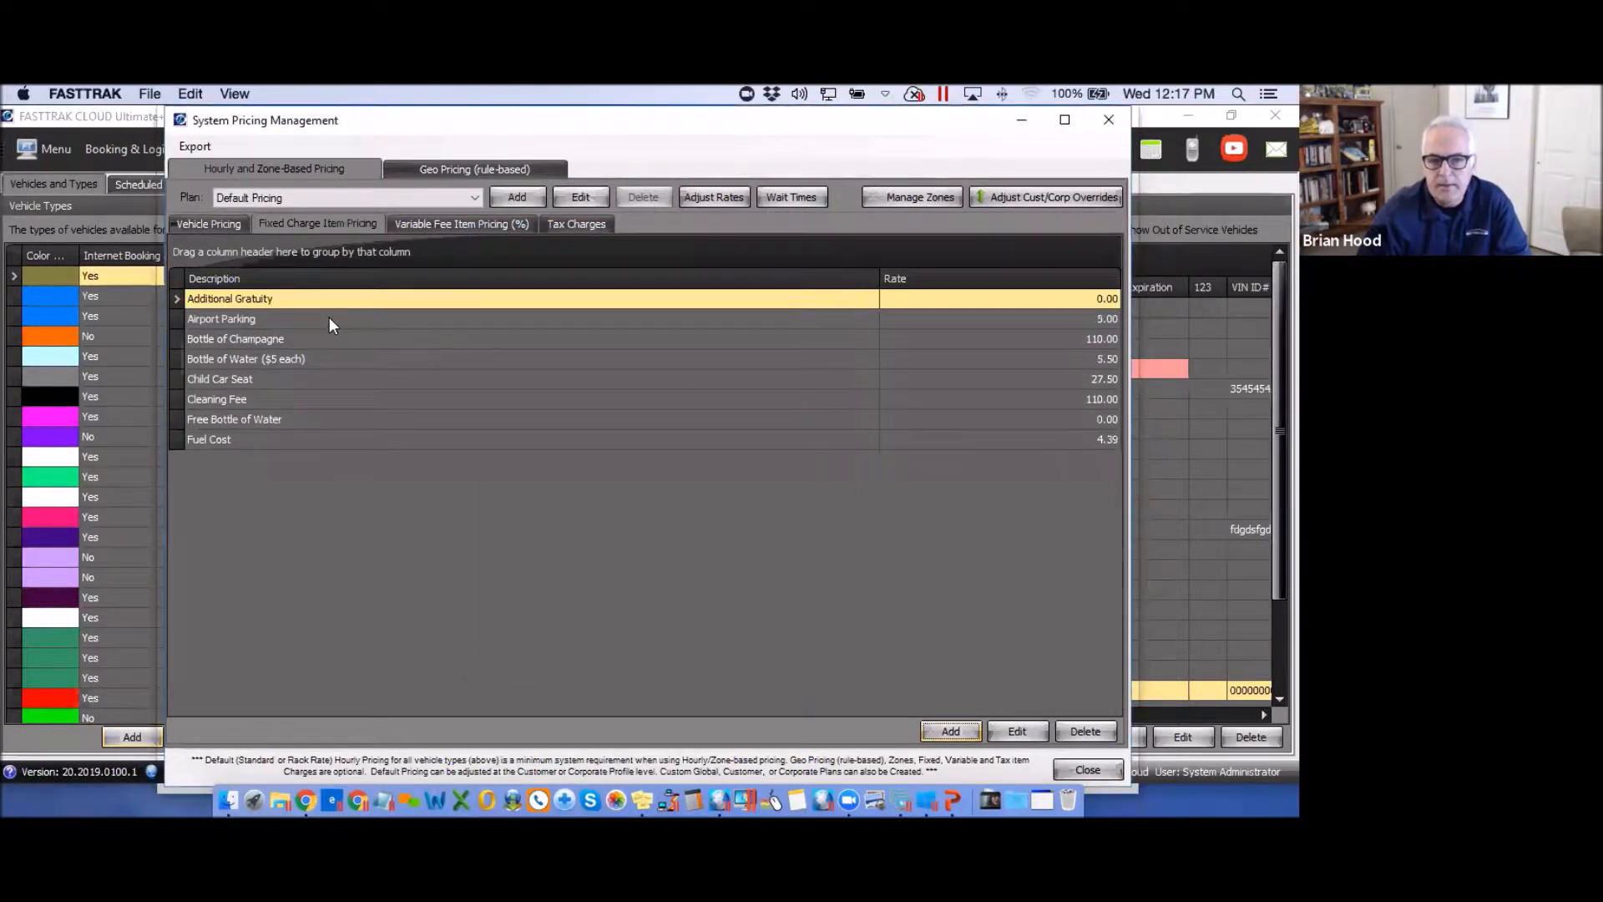
Add a fixed charge item named Parking with a blank rate, valid only for Ground reservations.
{"action": "left_click", "coordinate": [329, 317]}
{"action": "left_click", "coordinate": [951, 731]}
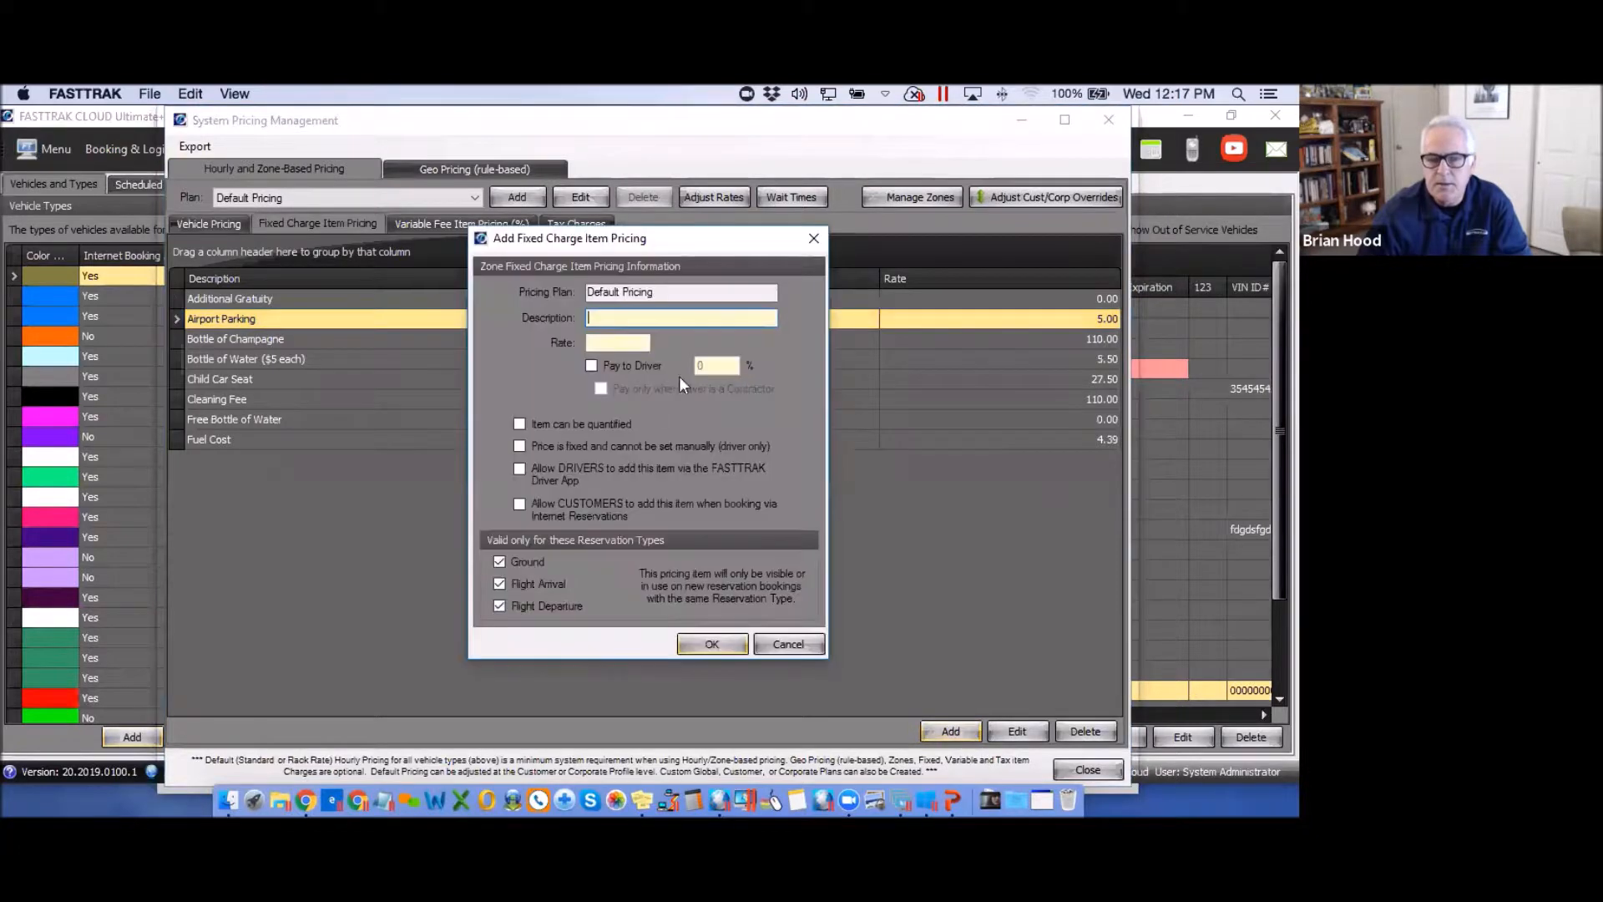
{"action": "type", "text": "Parking"}
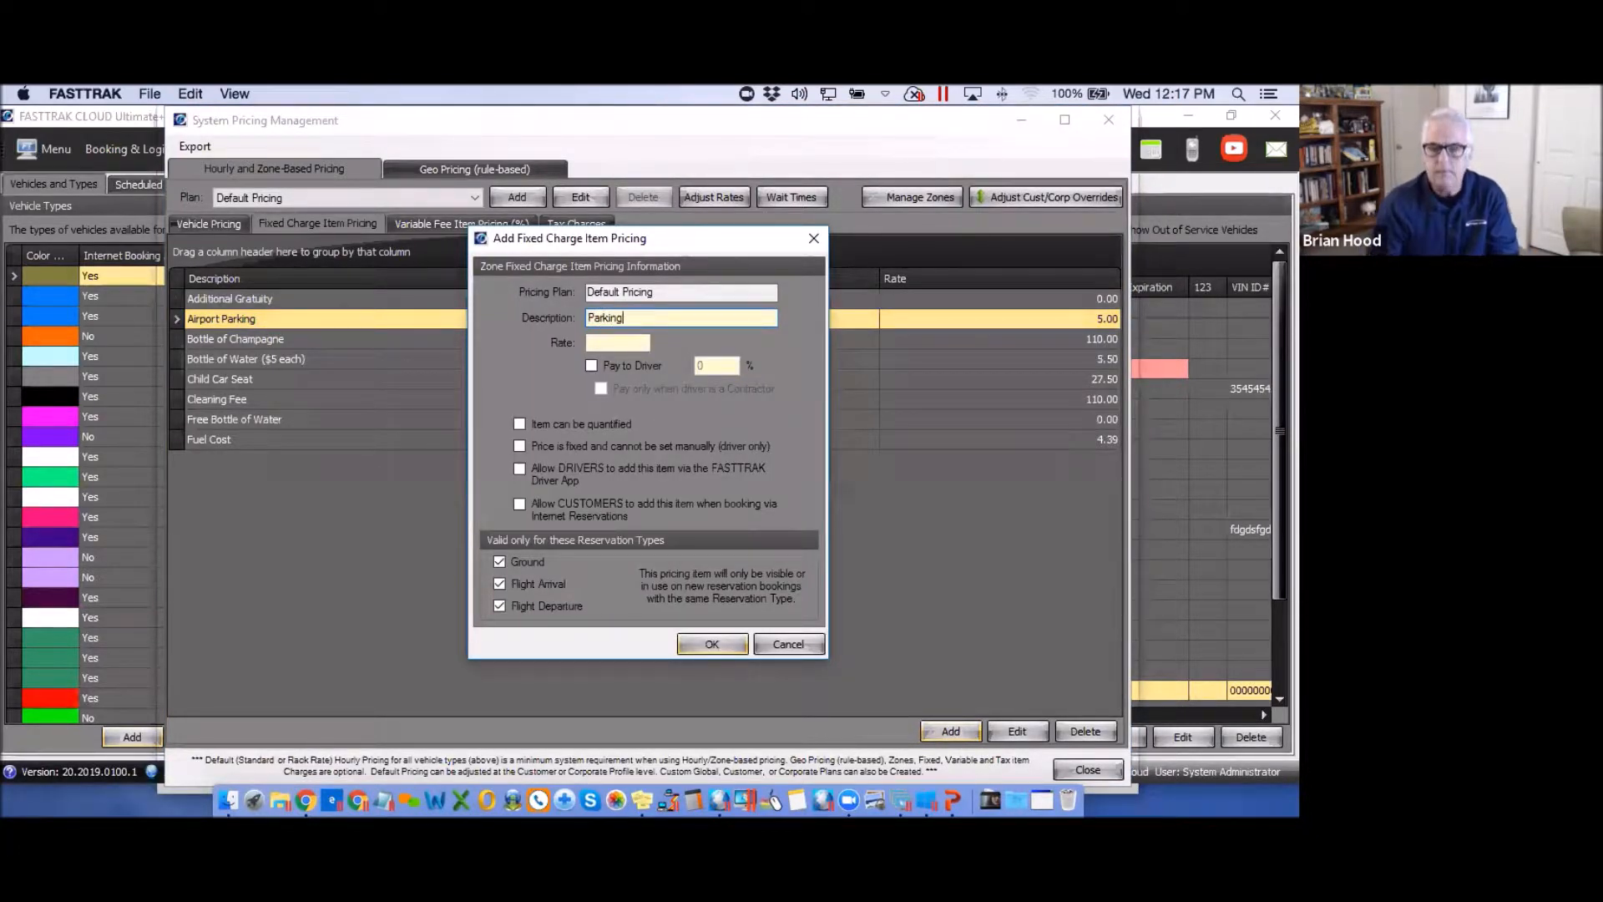
{"action": "left_click", "coordinate": [623, 338]}
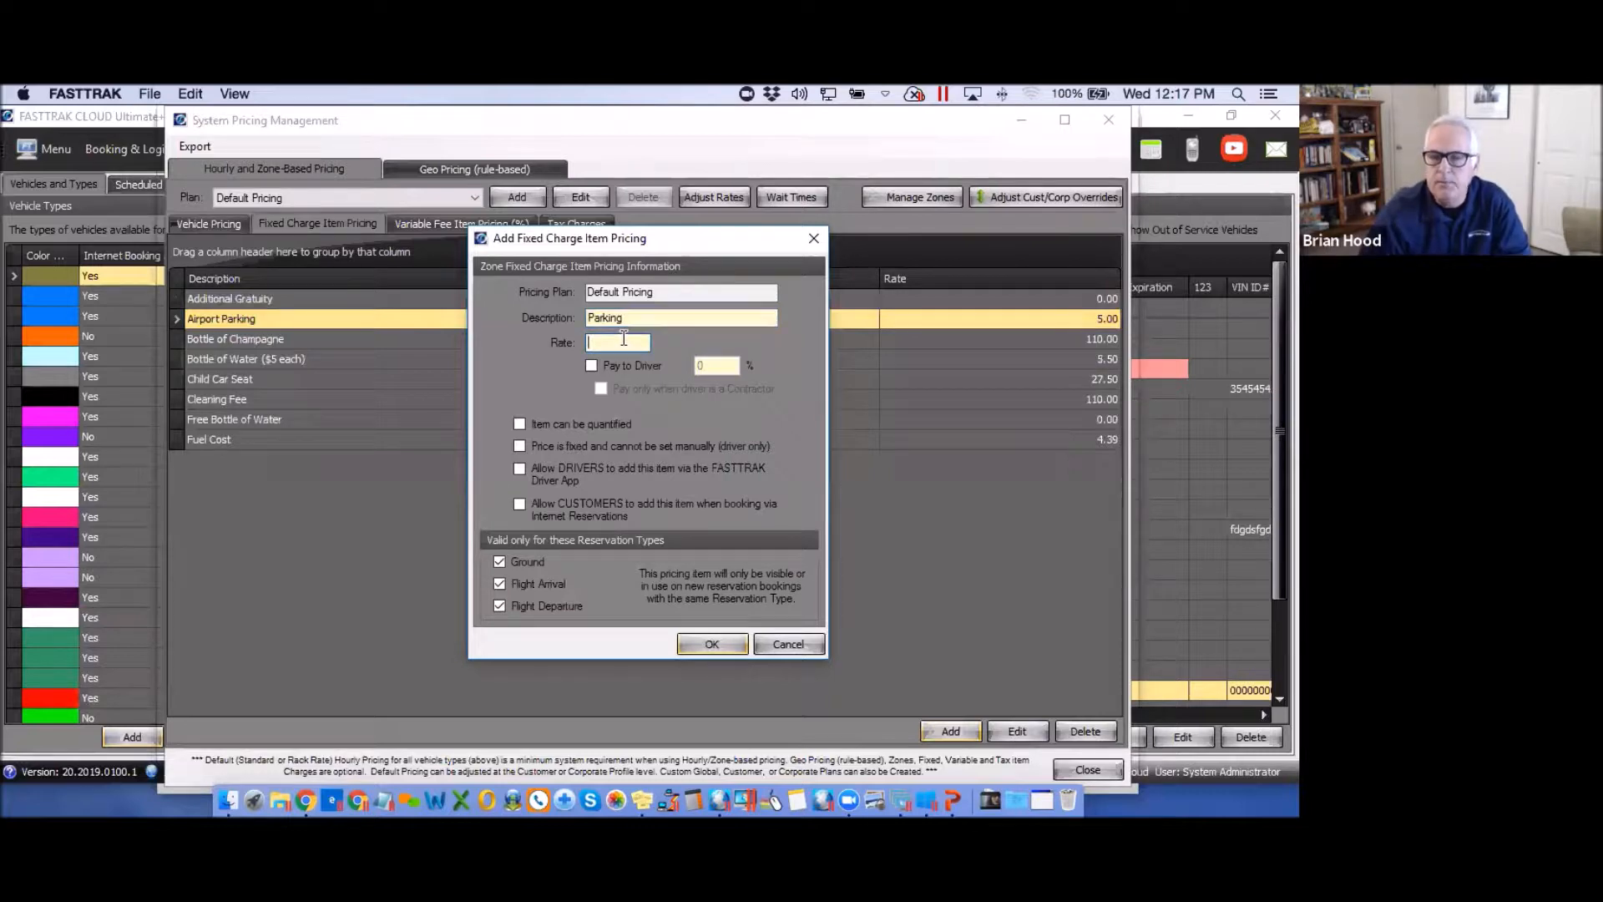
{"action": "left_click", "coordinate": [499, 582]}
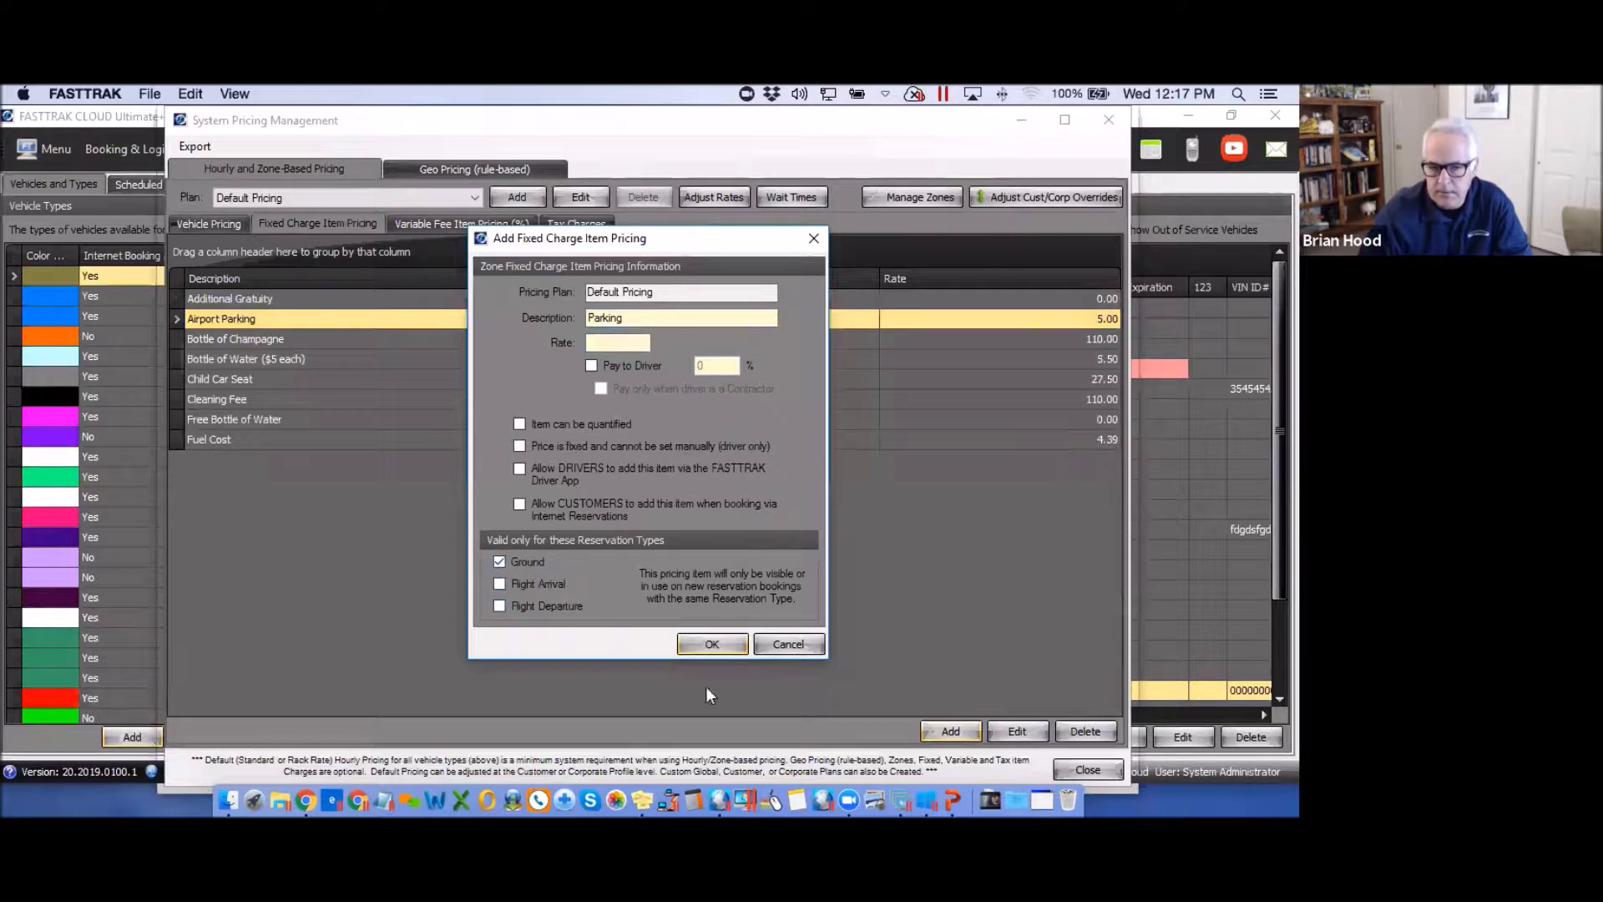
{"action": "left_click", "coordinate": [709, 643]}
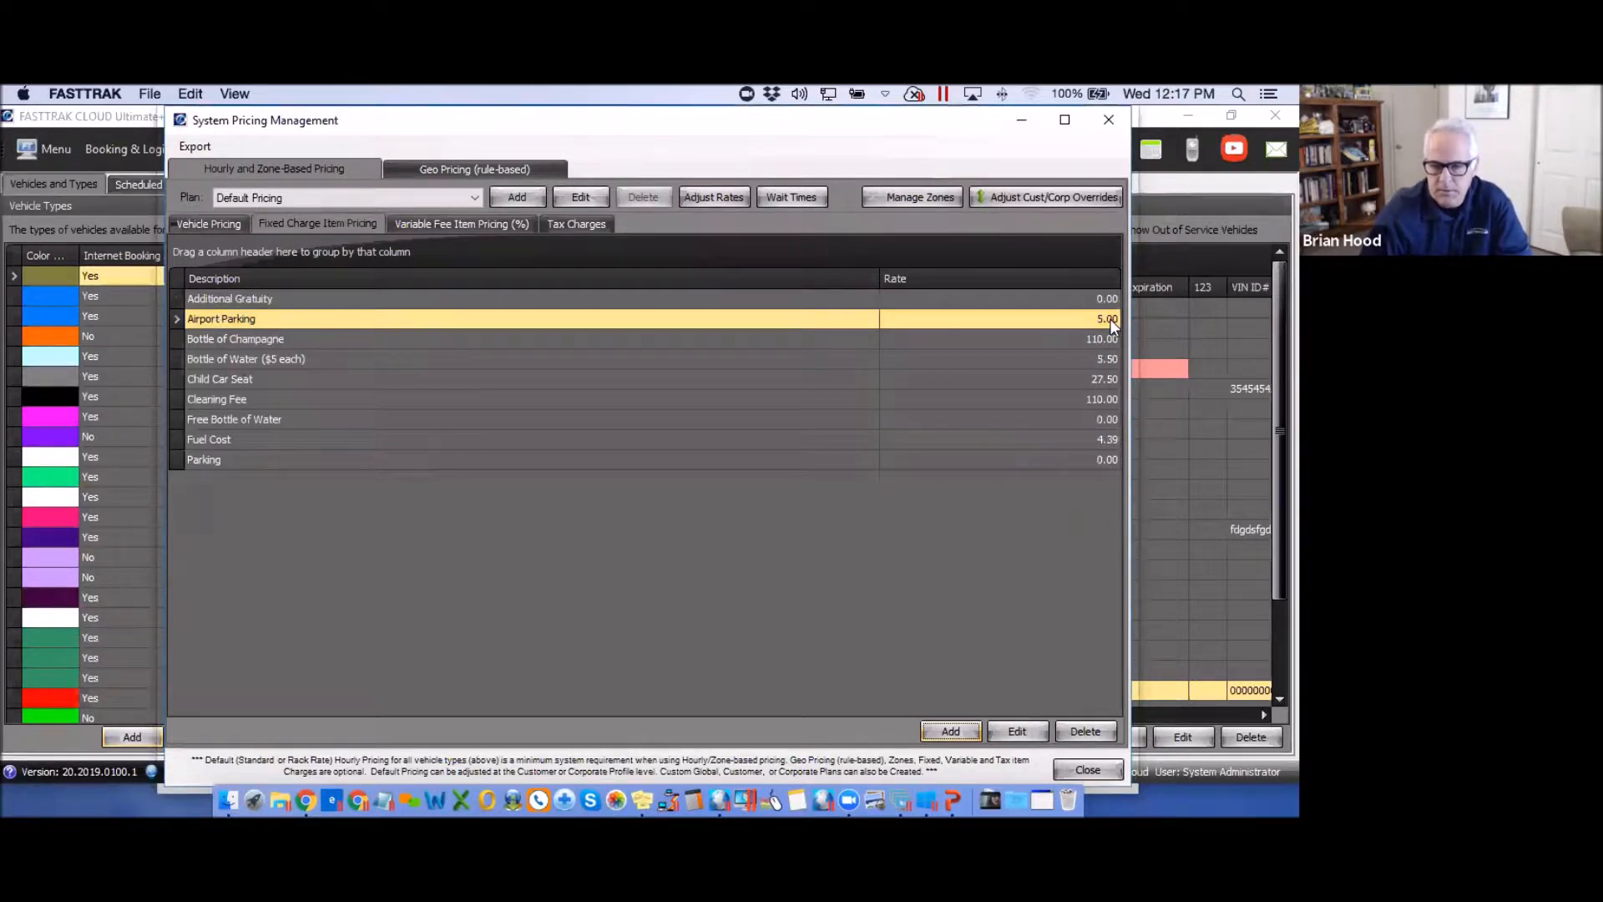
Compare the Parking and Airport Parking entries in the fixed charge item list.
{"action": "left_click", "coordinate": [222, 459]}
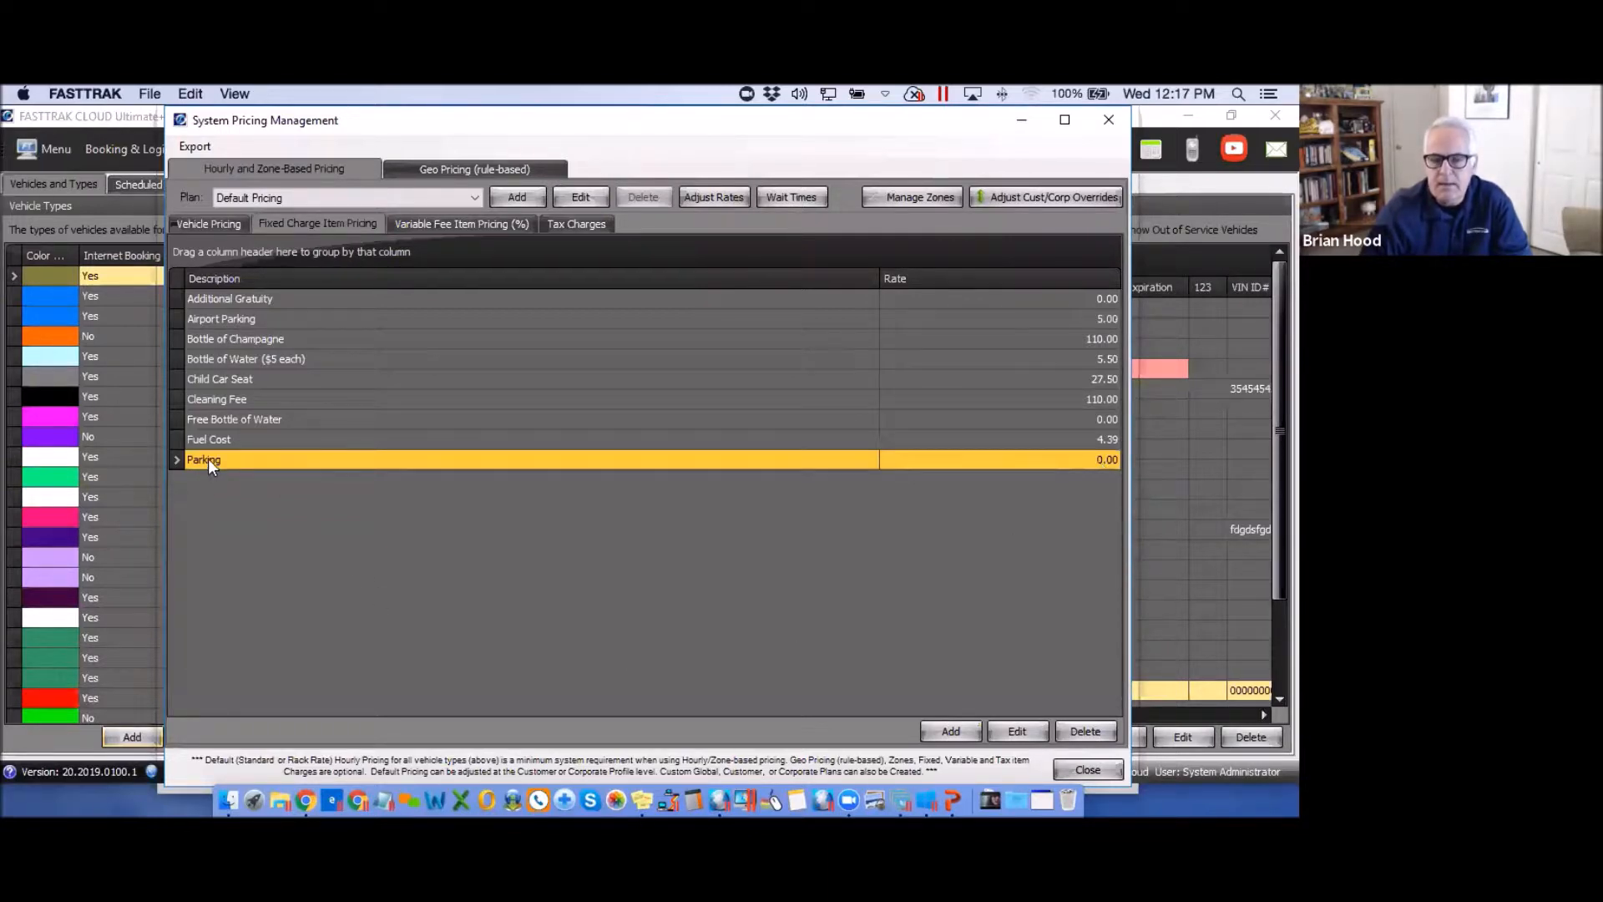
{"action": "left_click", "coordinate": [242, 322]}
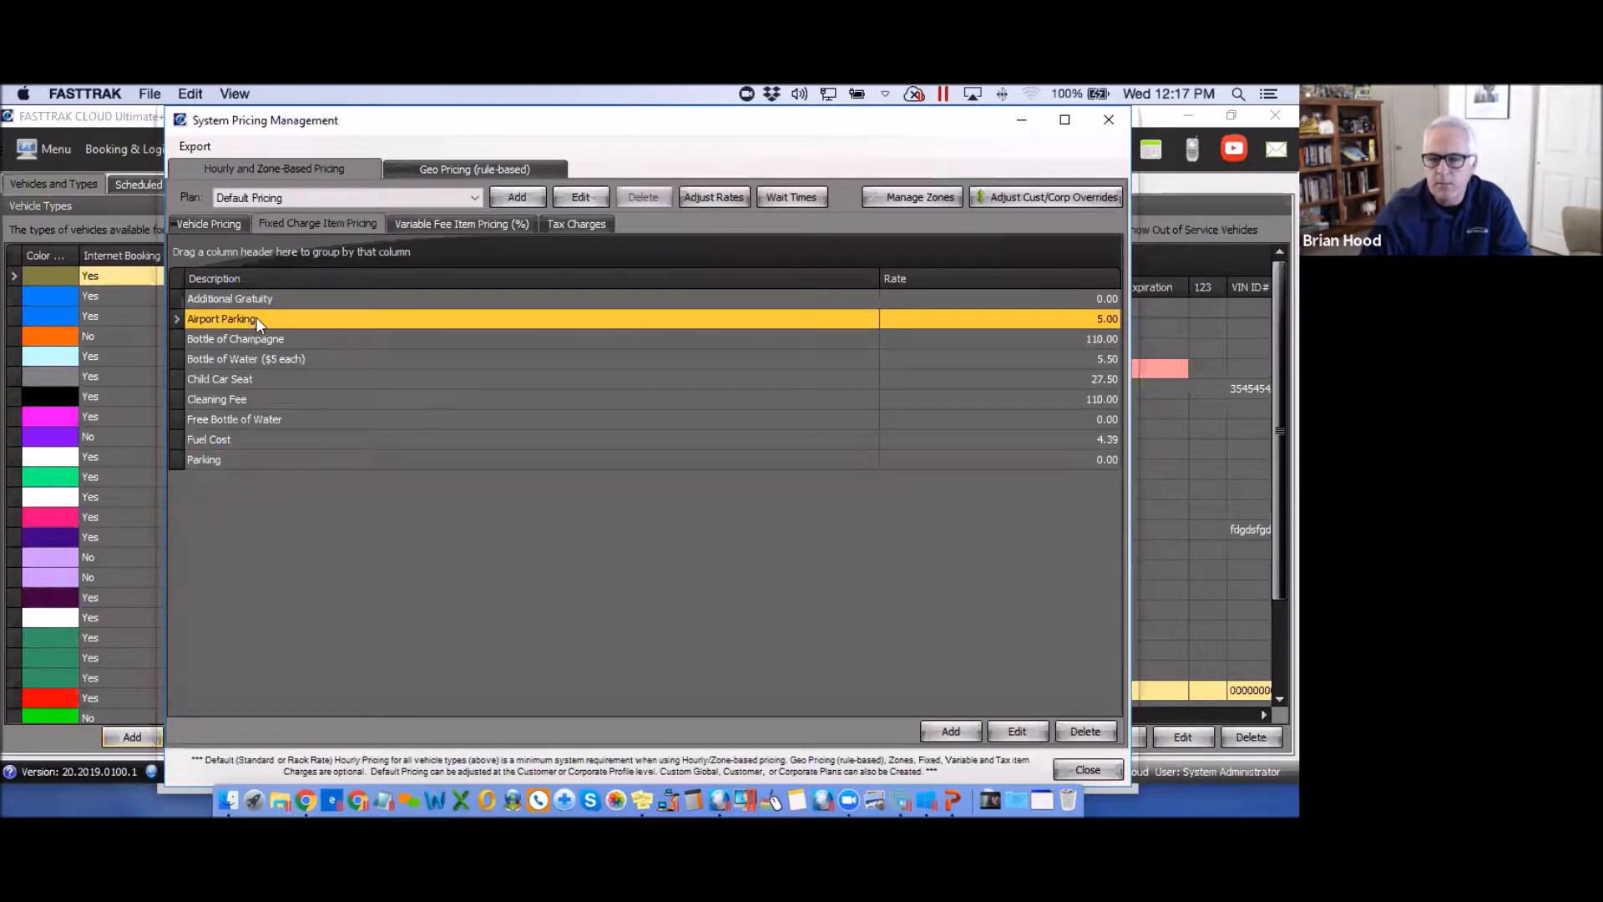
{"action": "left_click", "coordinate": [218, 461]}
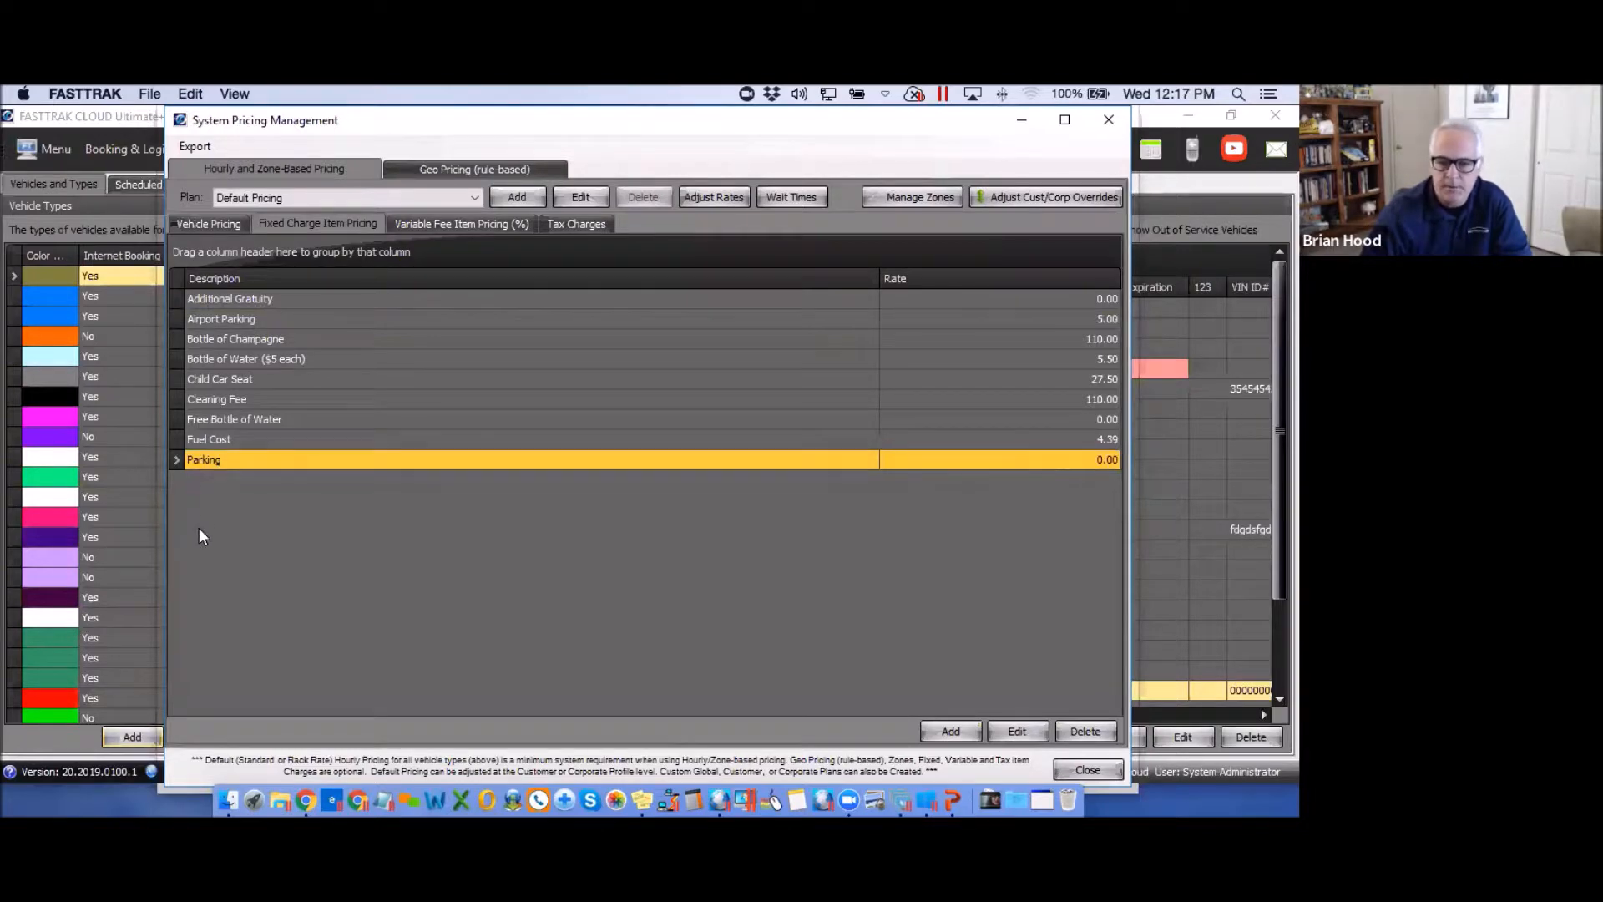
Start a new variable fee item on the Default Pricing plan with description TEST % and rate 15%.
{"action": "left_click", "coordinate": [451, 223]}
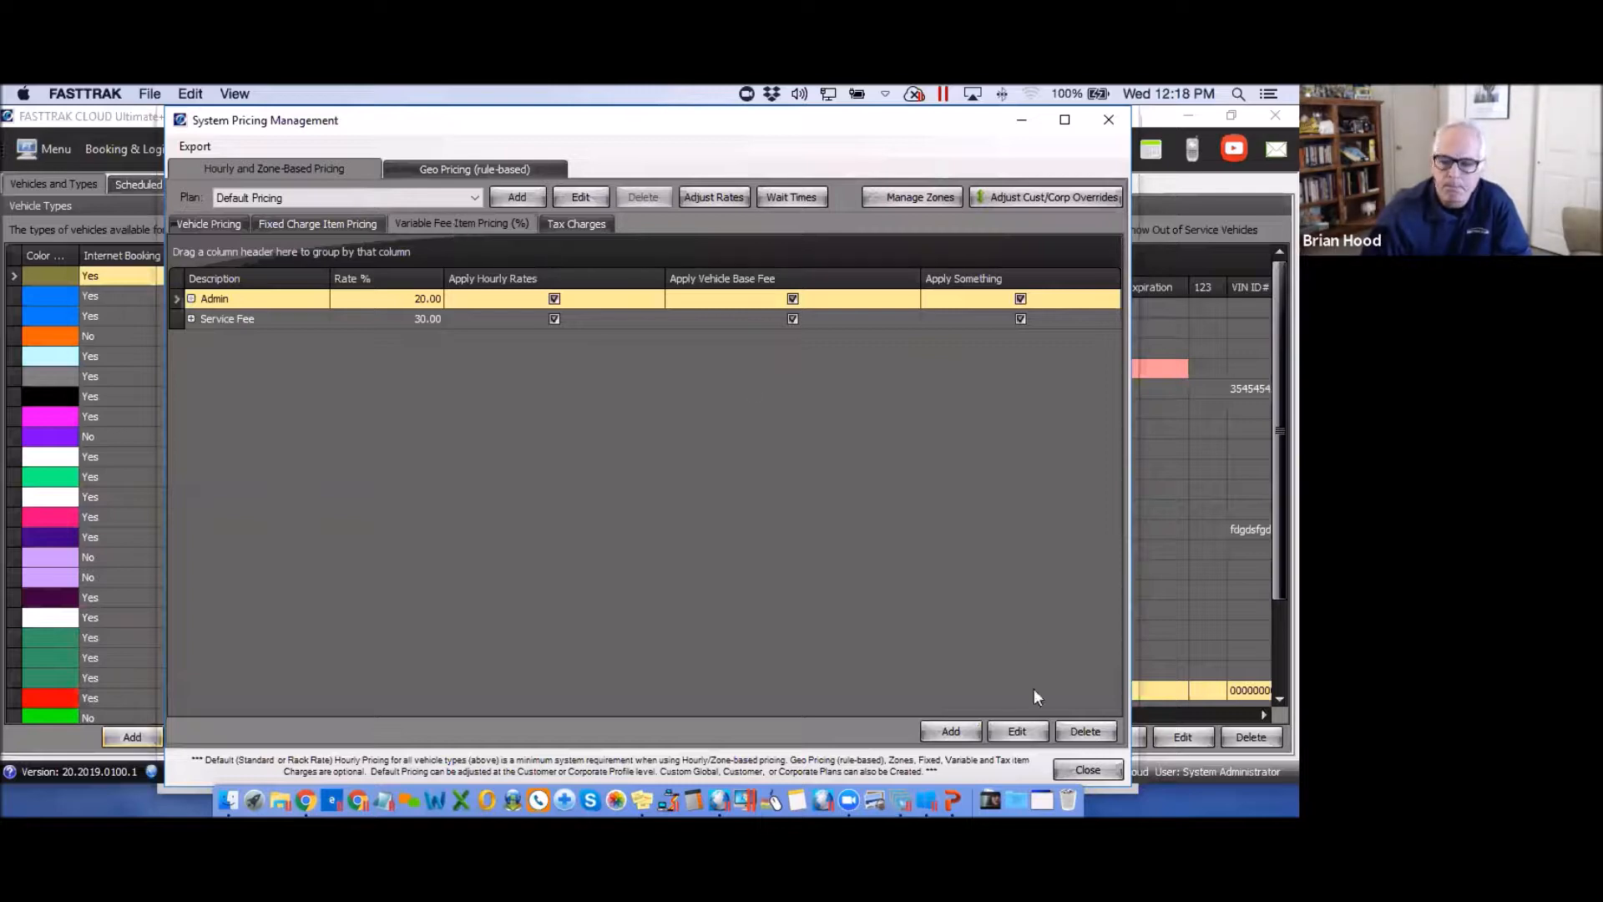
{"action": "left_click", "coordinate": [952, 732]}
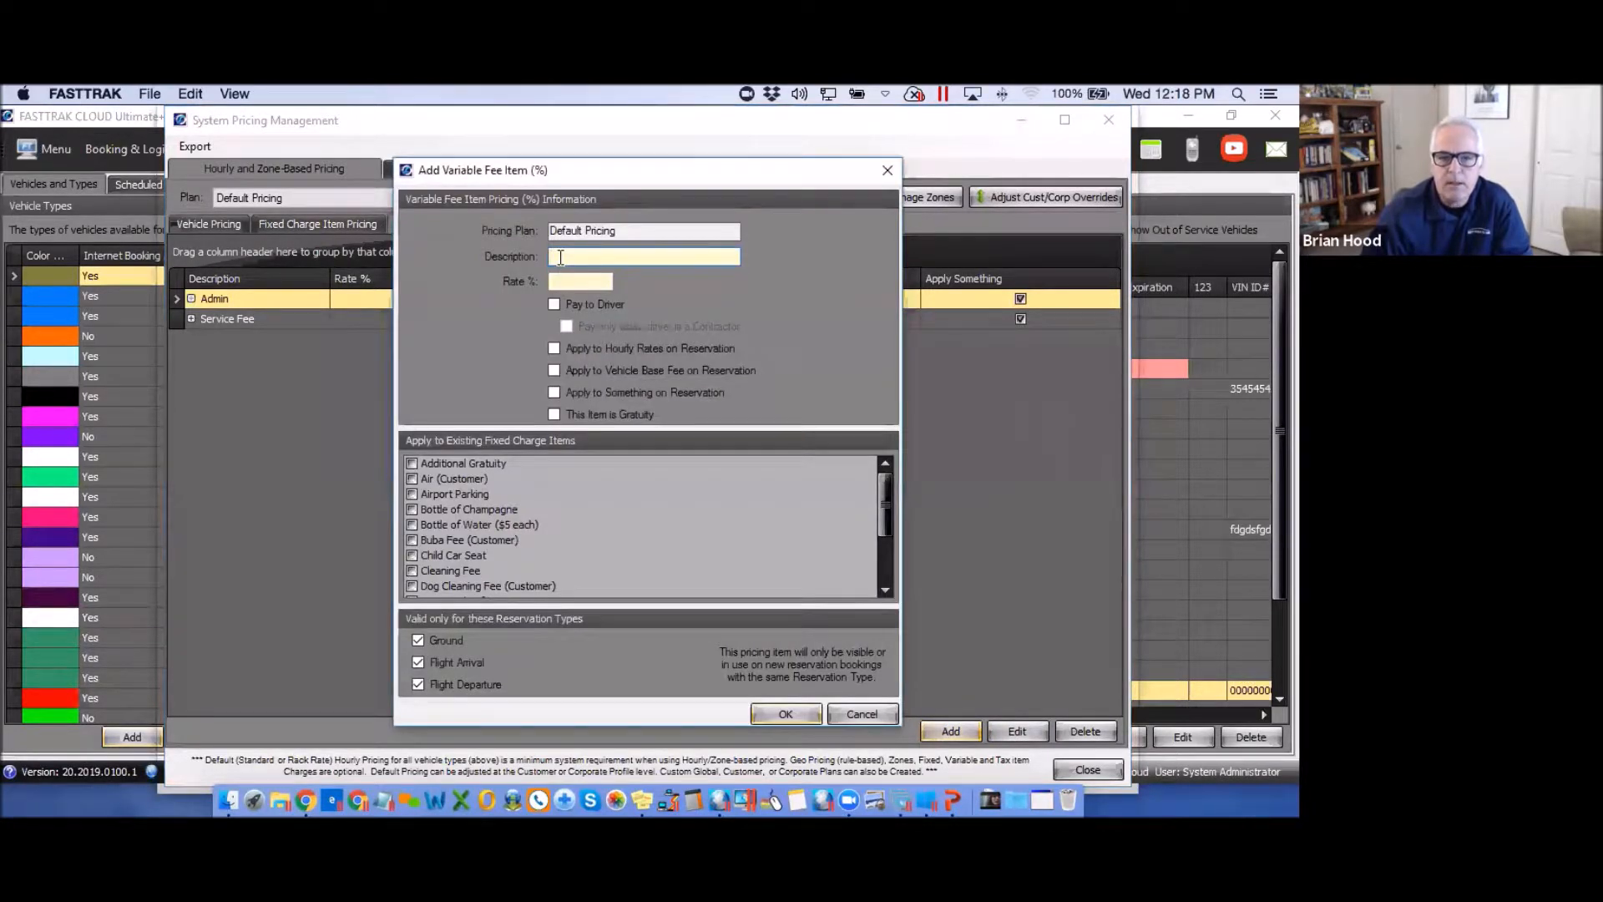
{"action": "type", "text": "TEST %"}
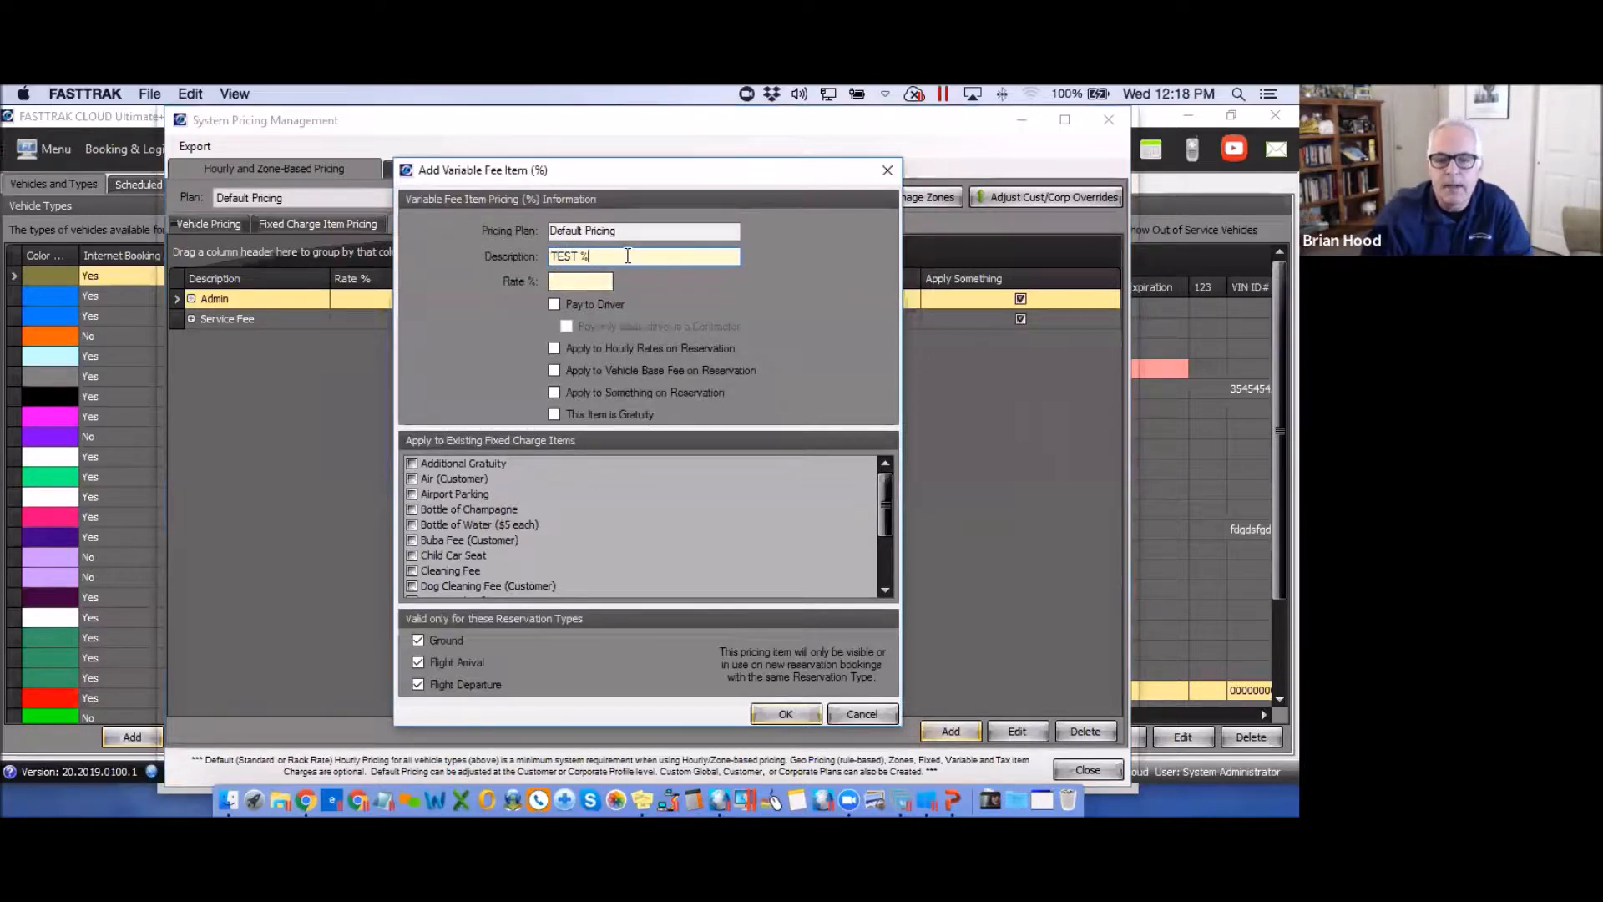
{"action": "left_click", "coordinate": [576, 283]}
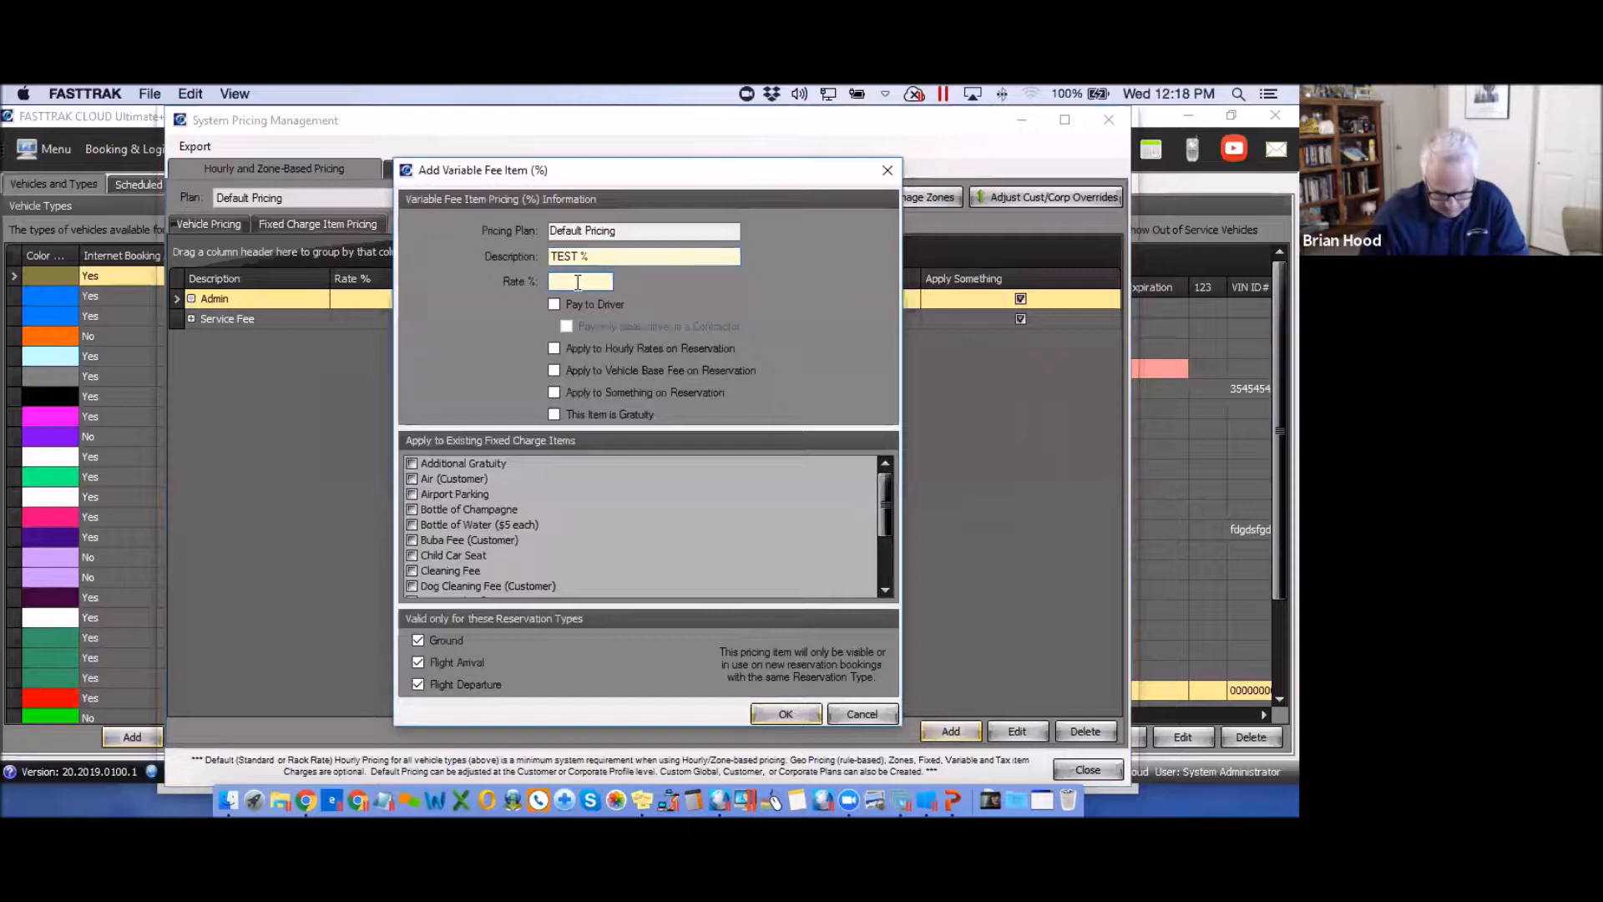
{"action": "type", "text": "15"}
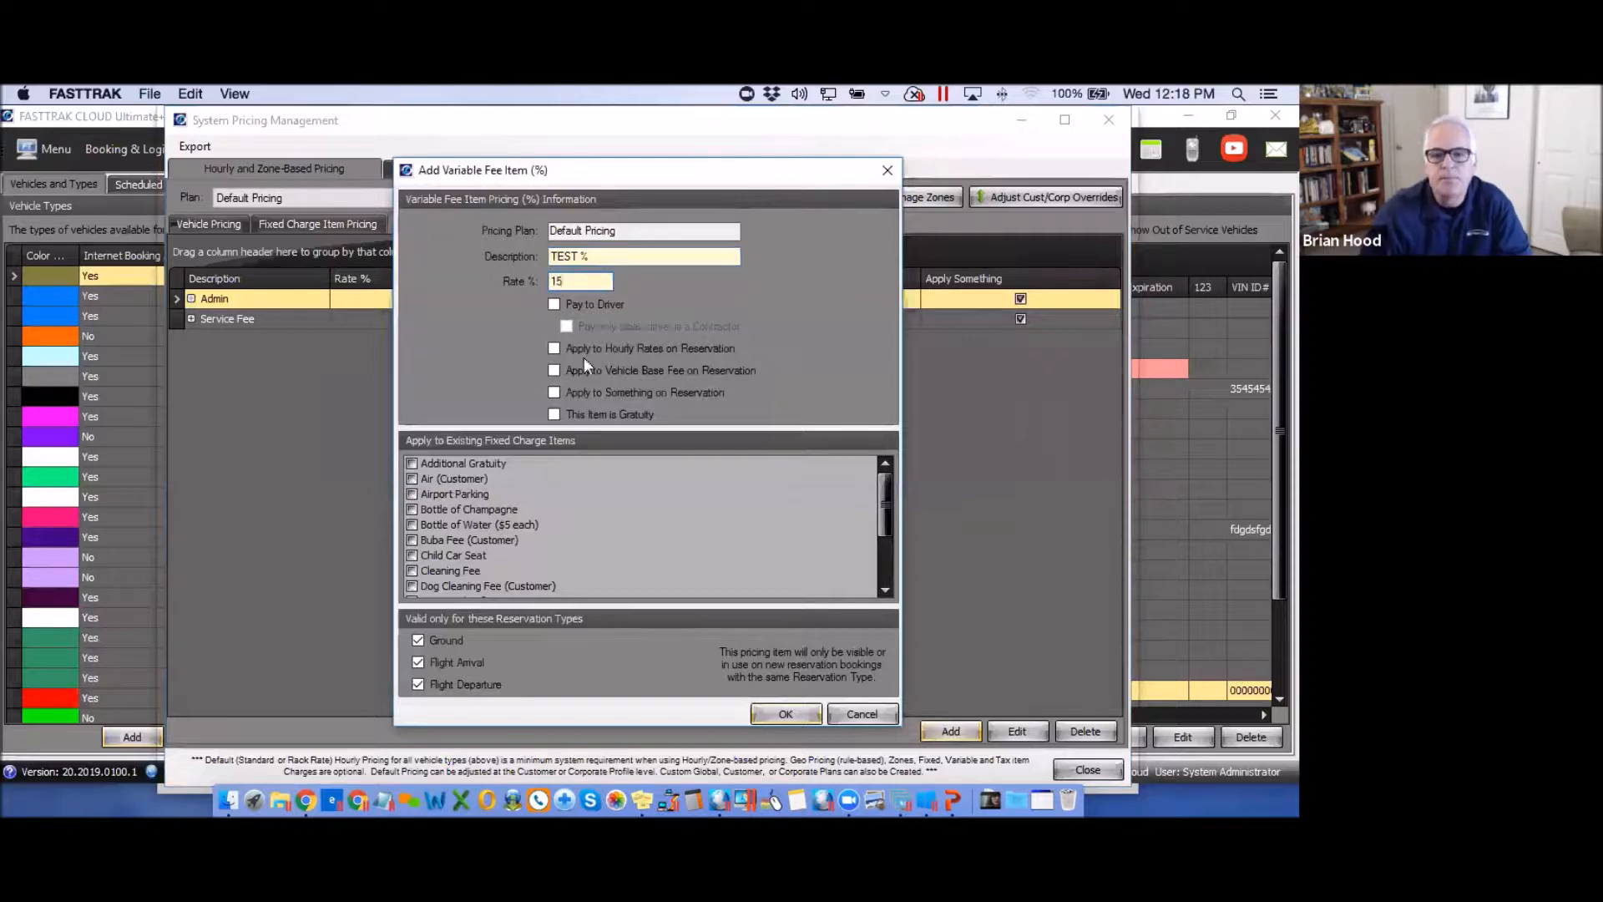
Pay the TEST % fee to the driver, apply it to Hourly Rates, Vehicle Base Fee and Something, and mark it as gratuity.
{"action": "left_click", "coordinate": [555, 304]}
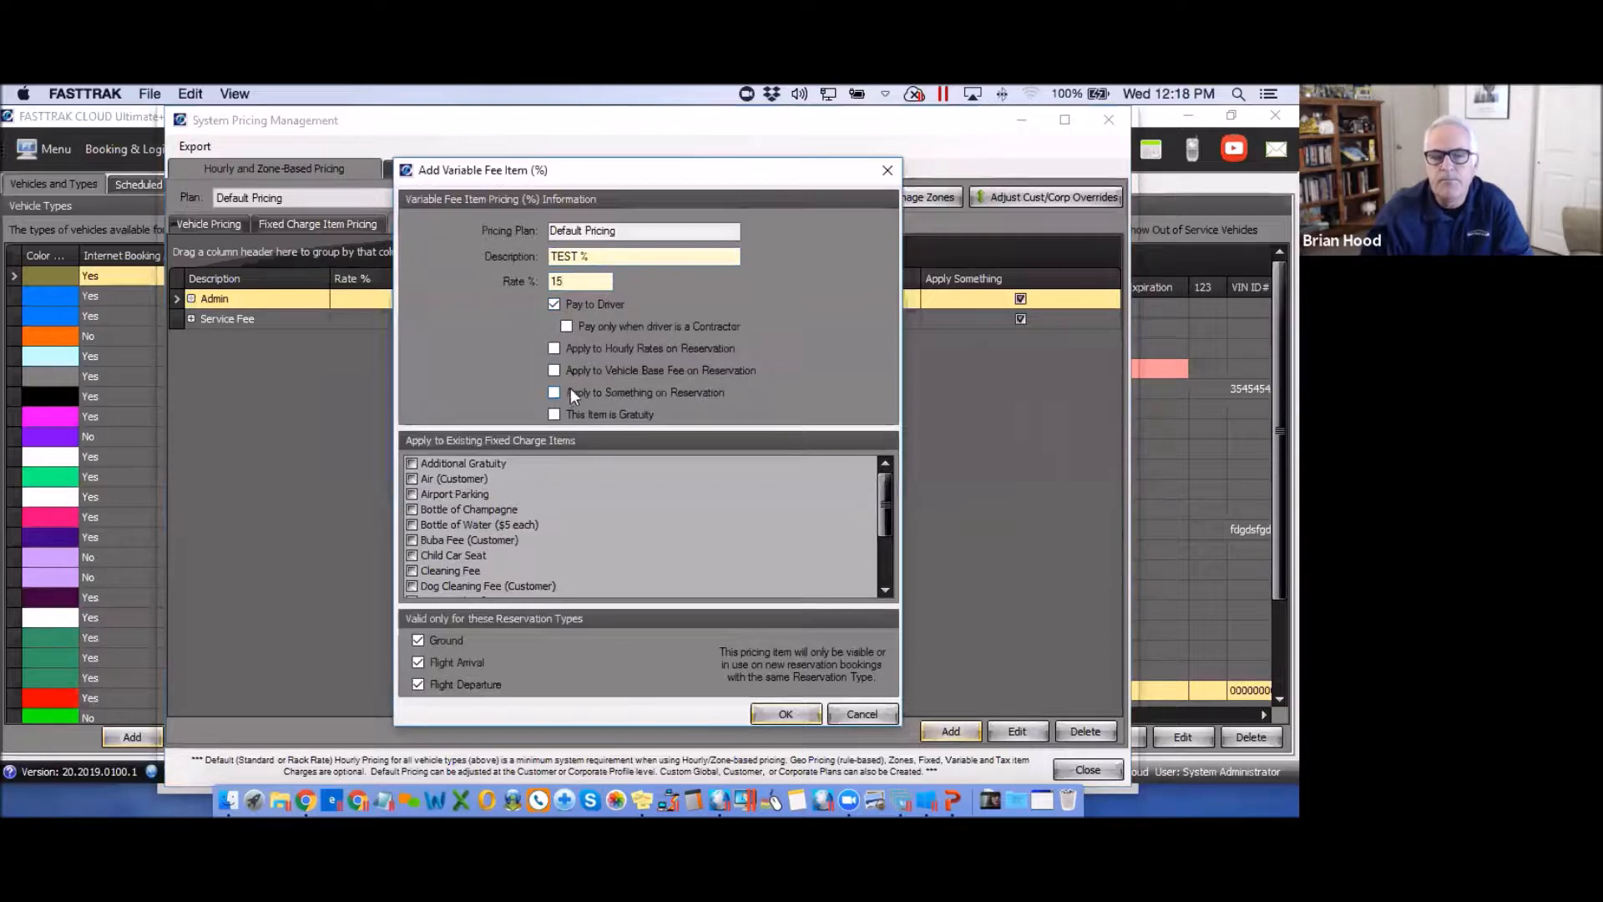
{"action": "left_click", "coordinate": [597, 256]}
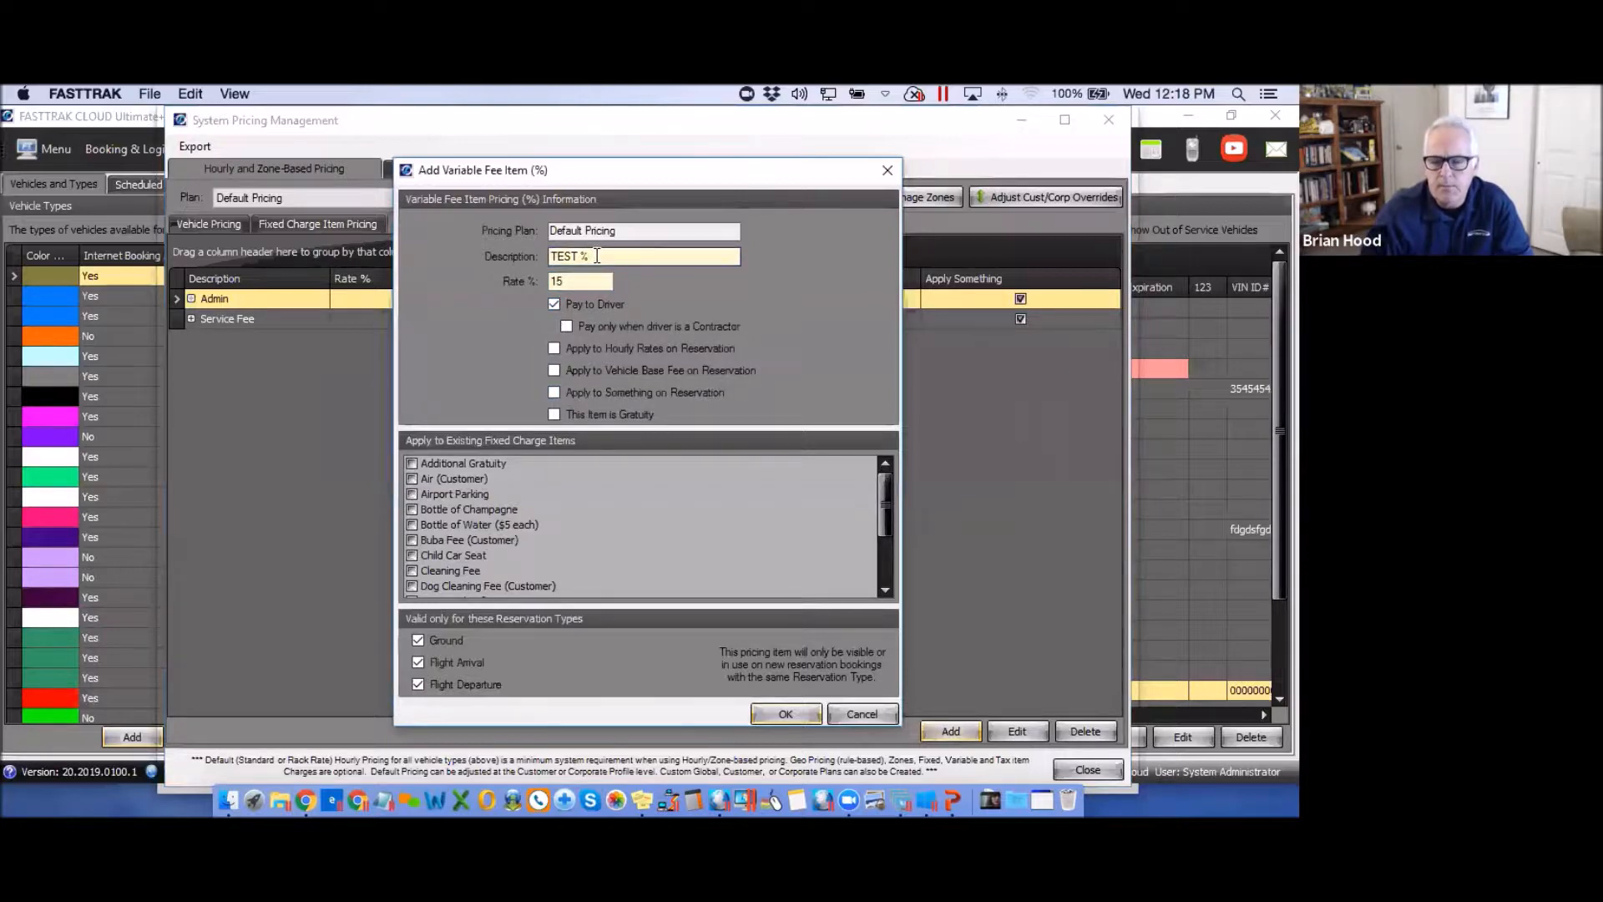
{"action": "left_click_drag", "start_coordinate": [597, 255], "coordinate": [538, 256]}
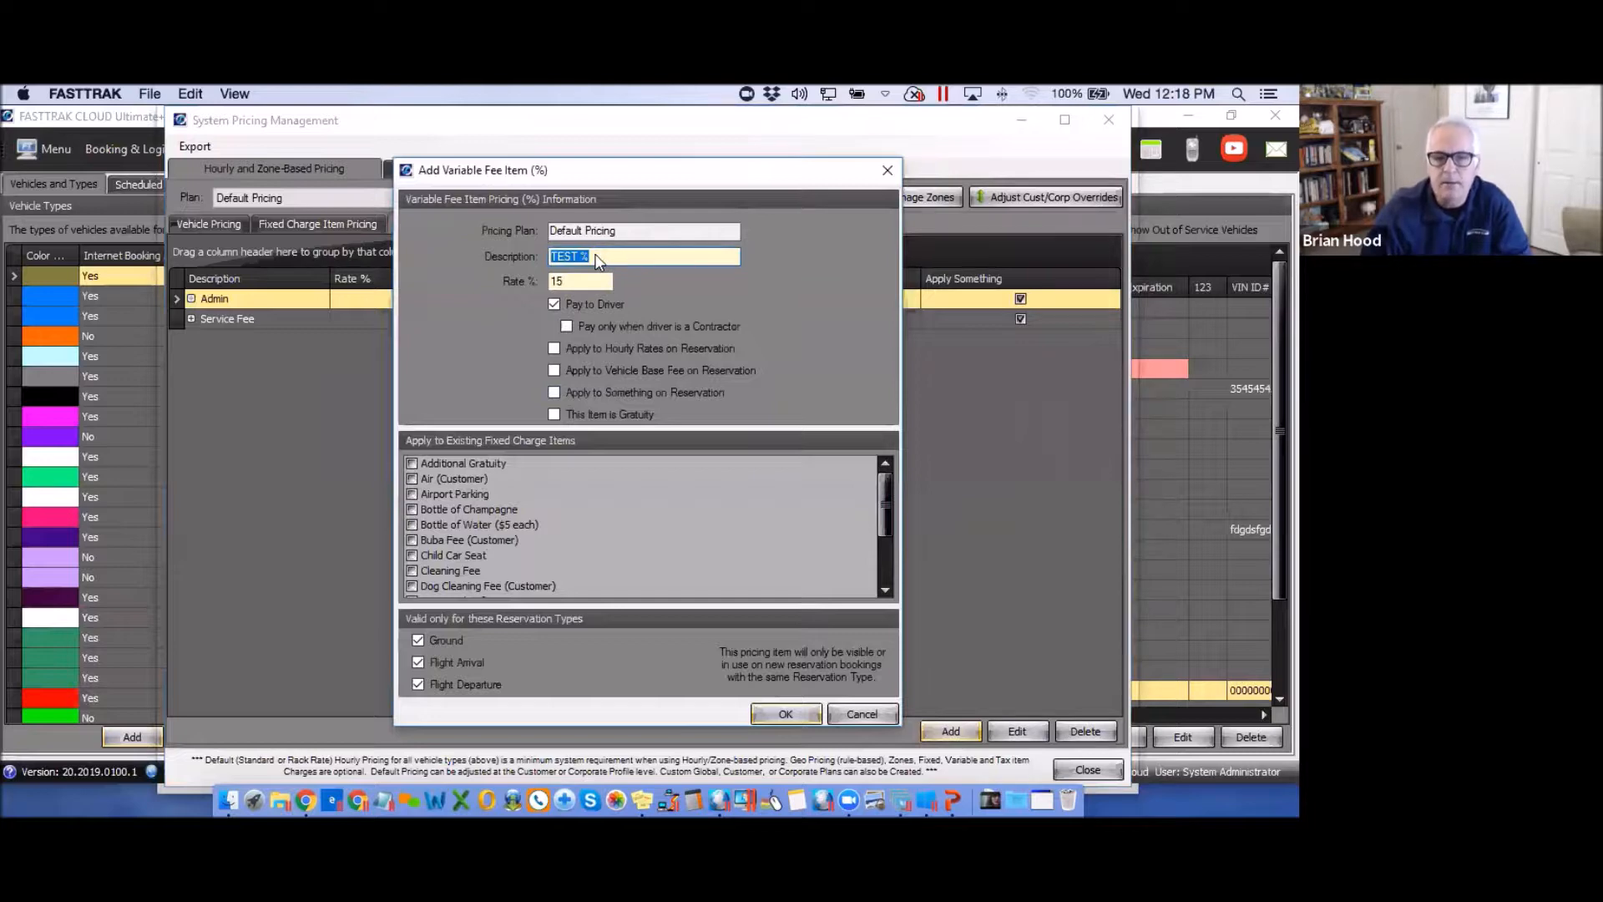
{"action": "left_click", "coordinate": [572, 285]}
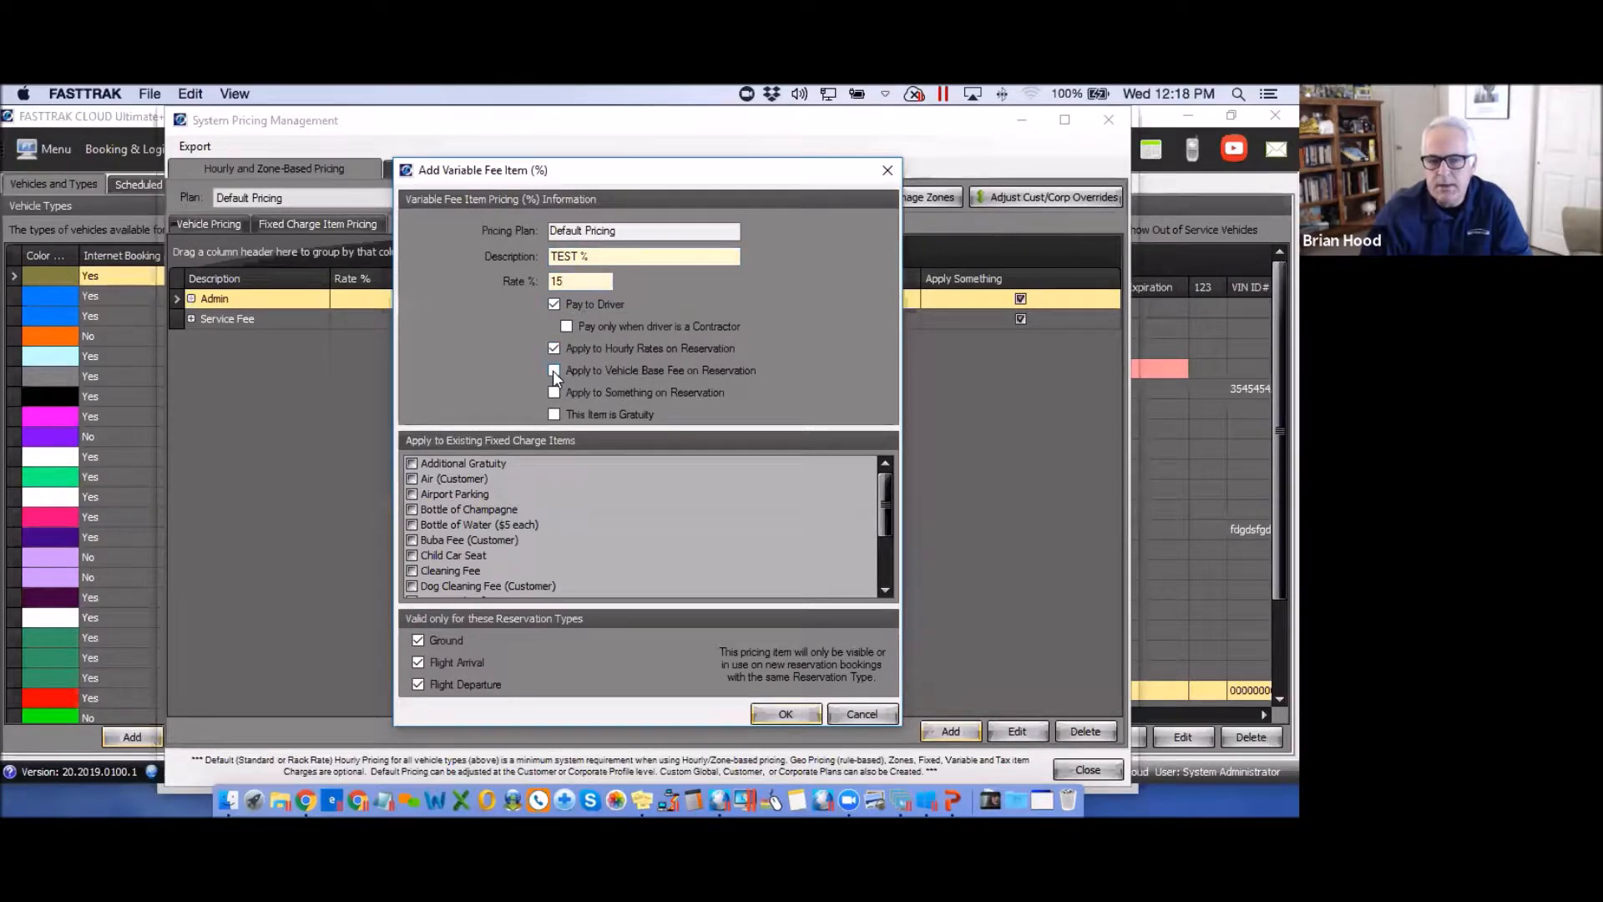
{"action": "left_click", "coordinate": [597, 255]}
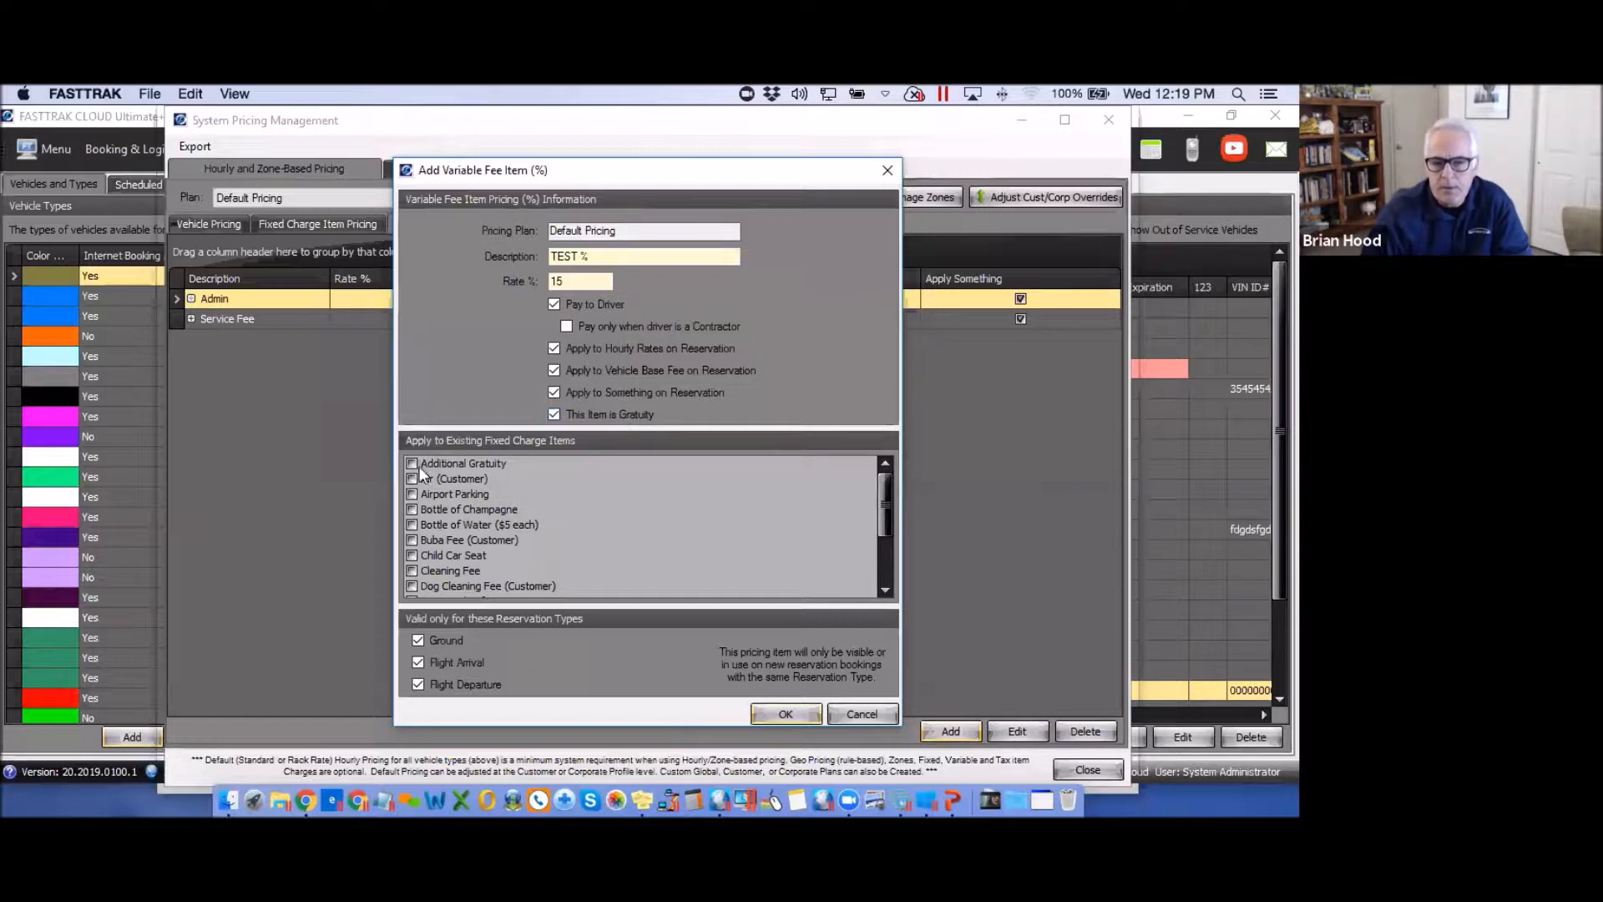
{"action": "left_click_drag", "start_coordinate": [582, 282], "coordinate": [533, 278]}
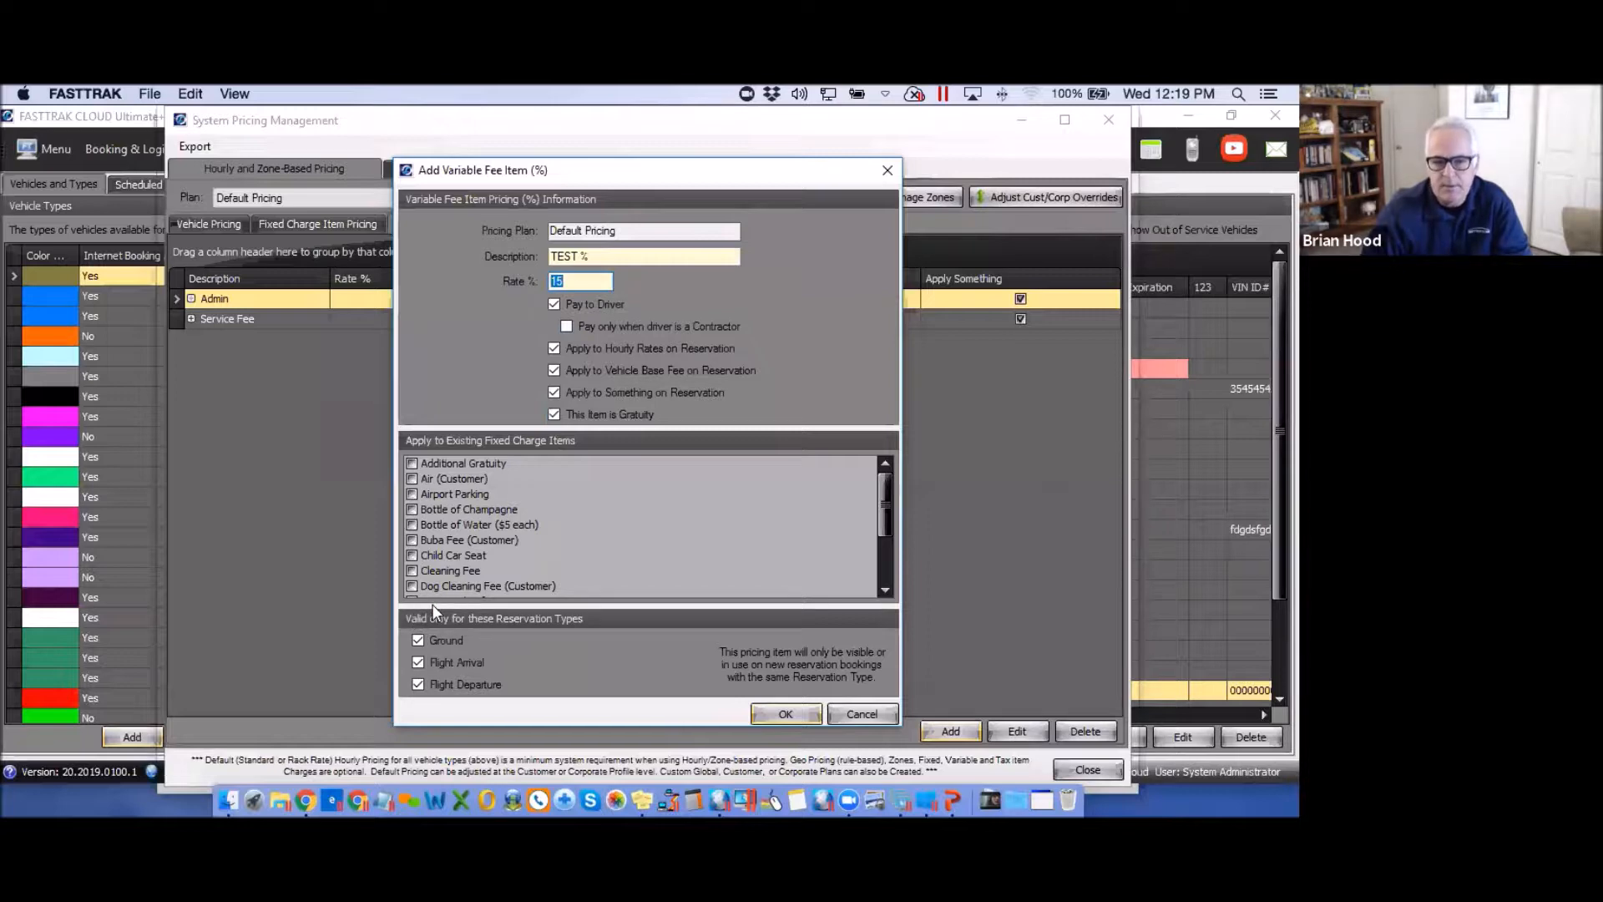
Apply the TEST % fee to Airport Parking, Child Car Seat and Bottle of Champagne, and discard the new fee item without saving.
{"action": "left_click", "coordinate": [412, 495]}
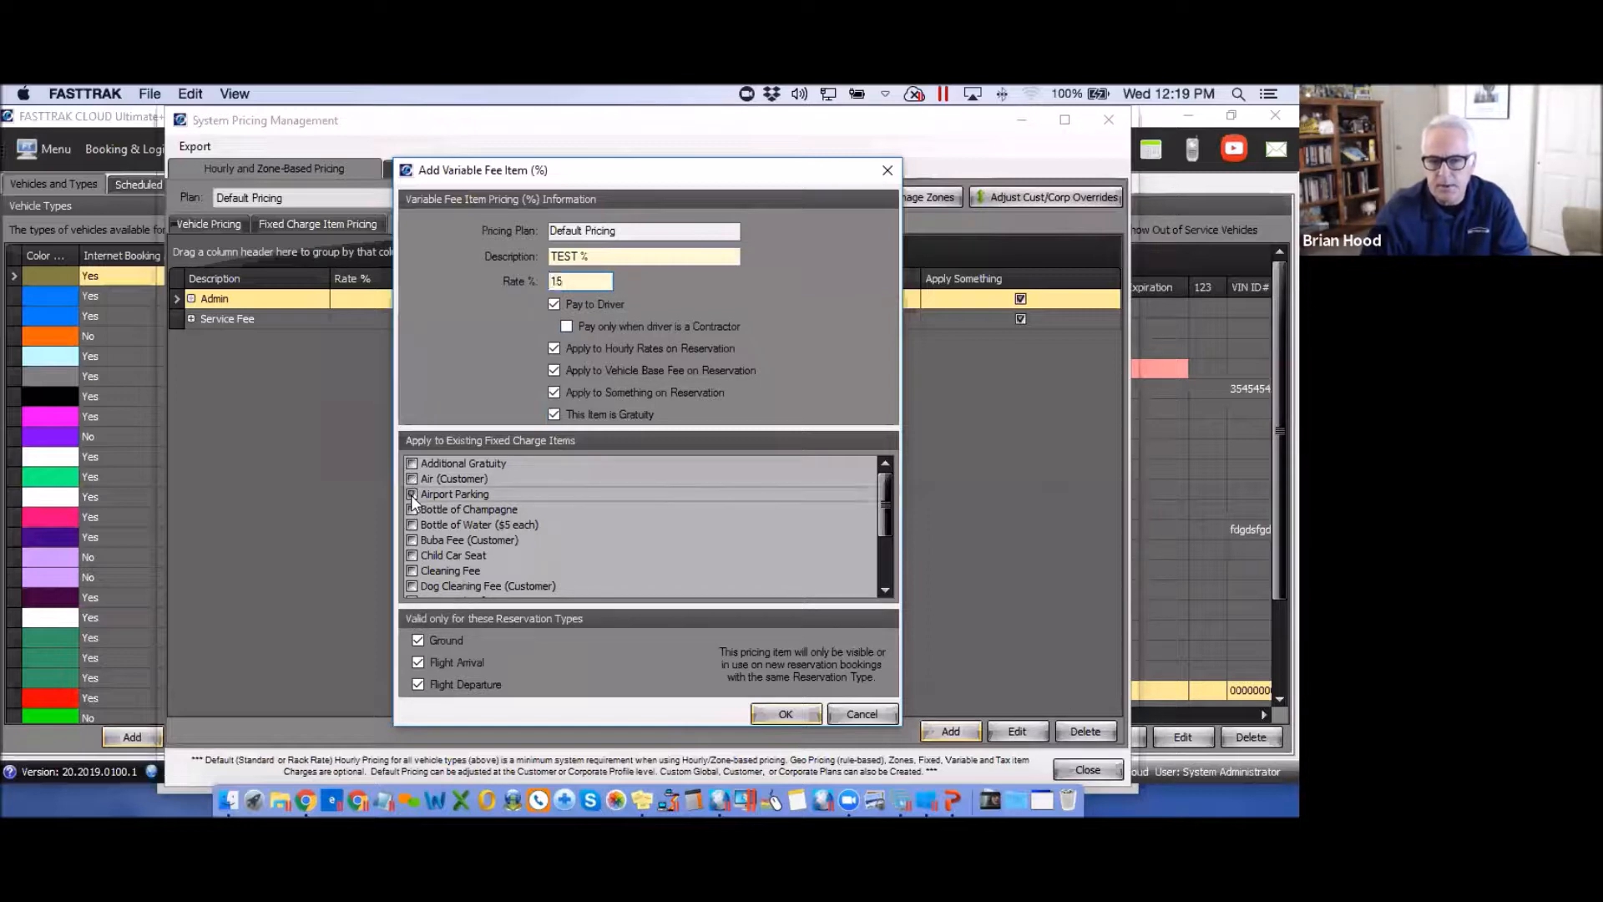
{"action": "left_click", "coordinate": [412, 556]}
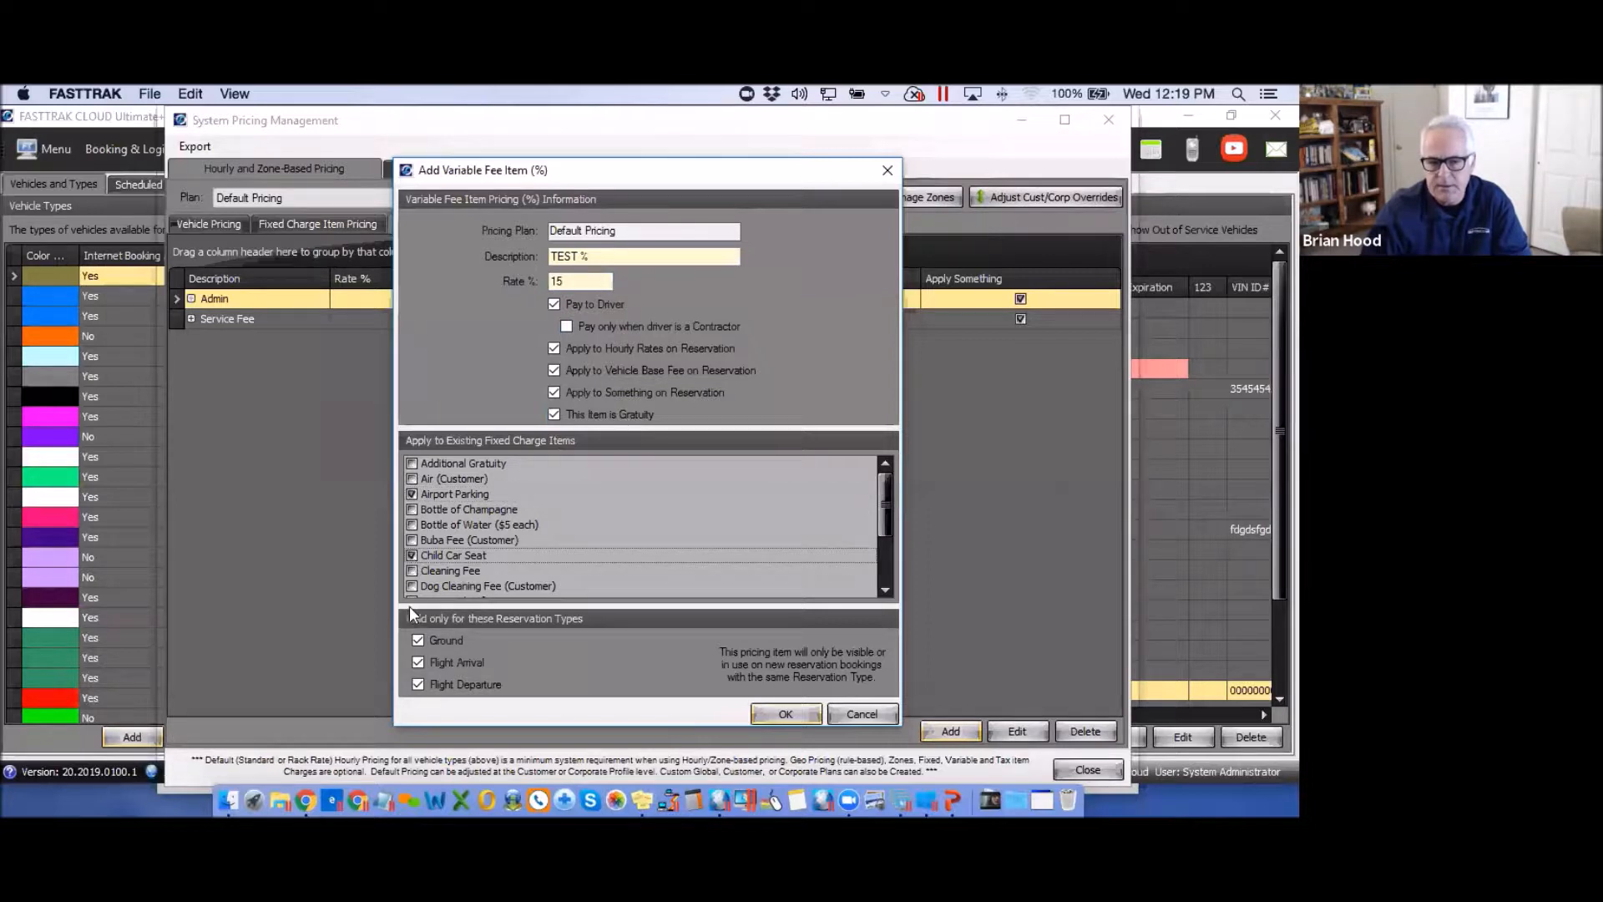
{"action": "left_click", "coordinate": [411, 510]}
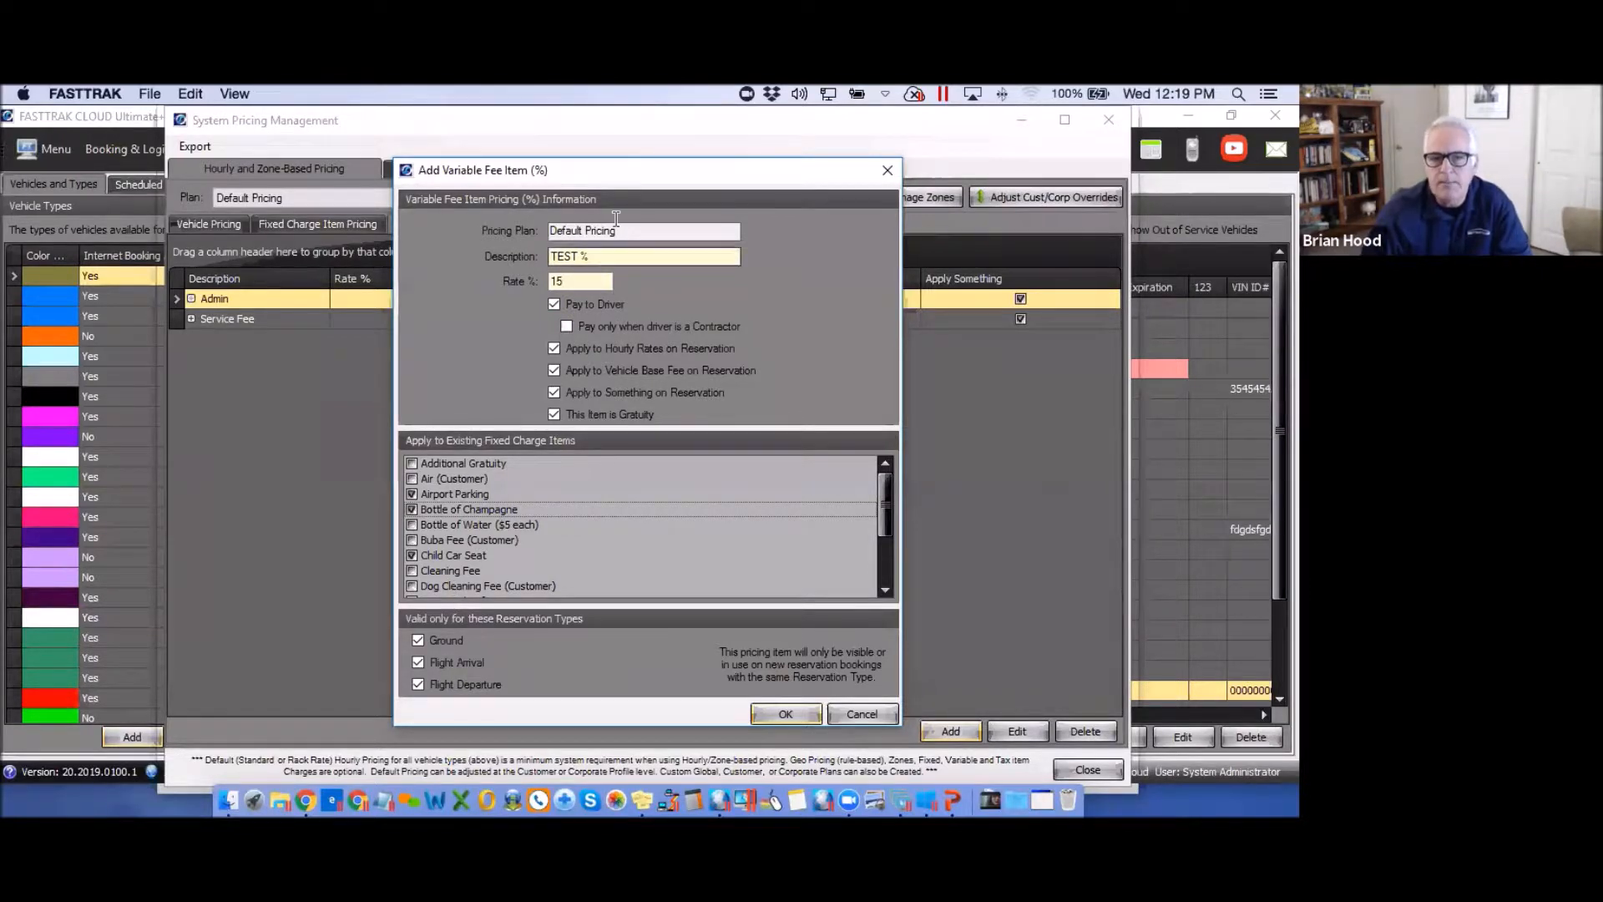
{"action": "left_click_drag", "start_coordinate": [610, 172], "coordinate": [789, 248]}
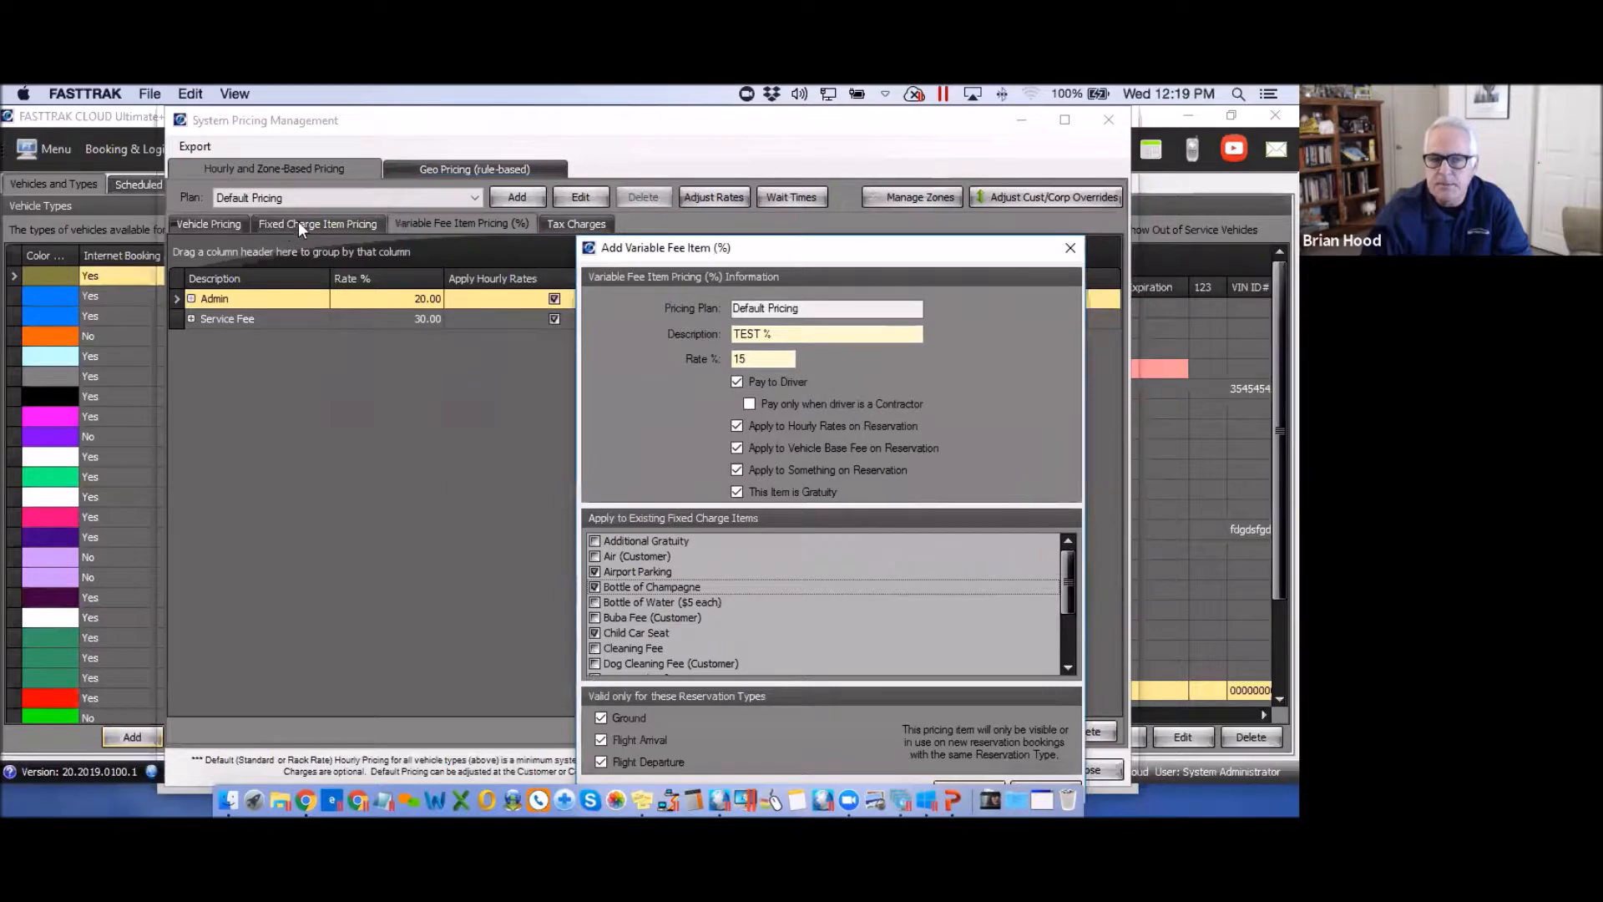
{"action": "left_click_drag", "start_coordinate": [799, 250], "coordinate": [645, 165]}
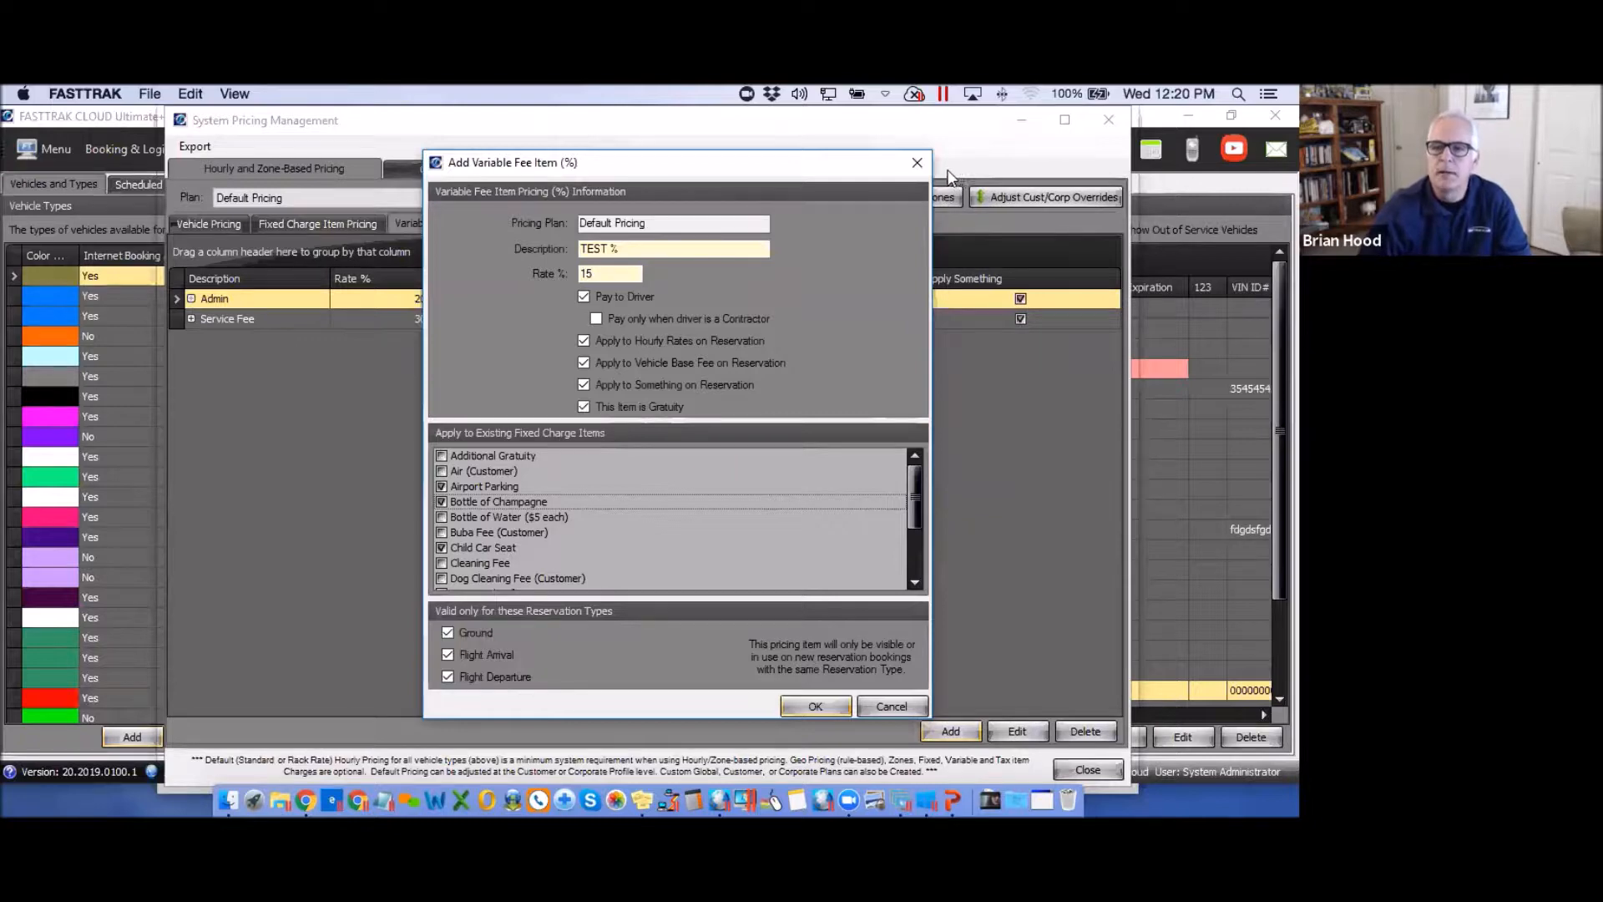
{"action": "left_click", "coordinate": [917, 163]}
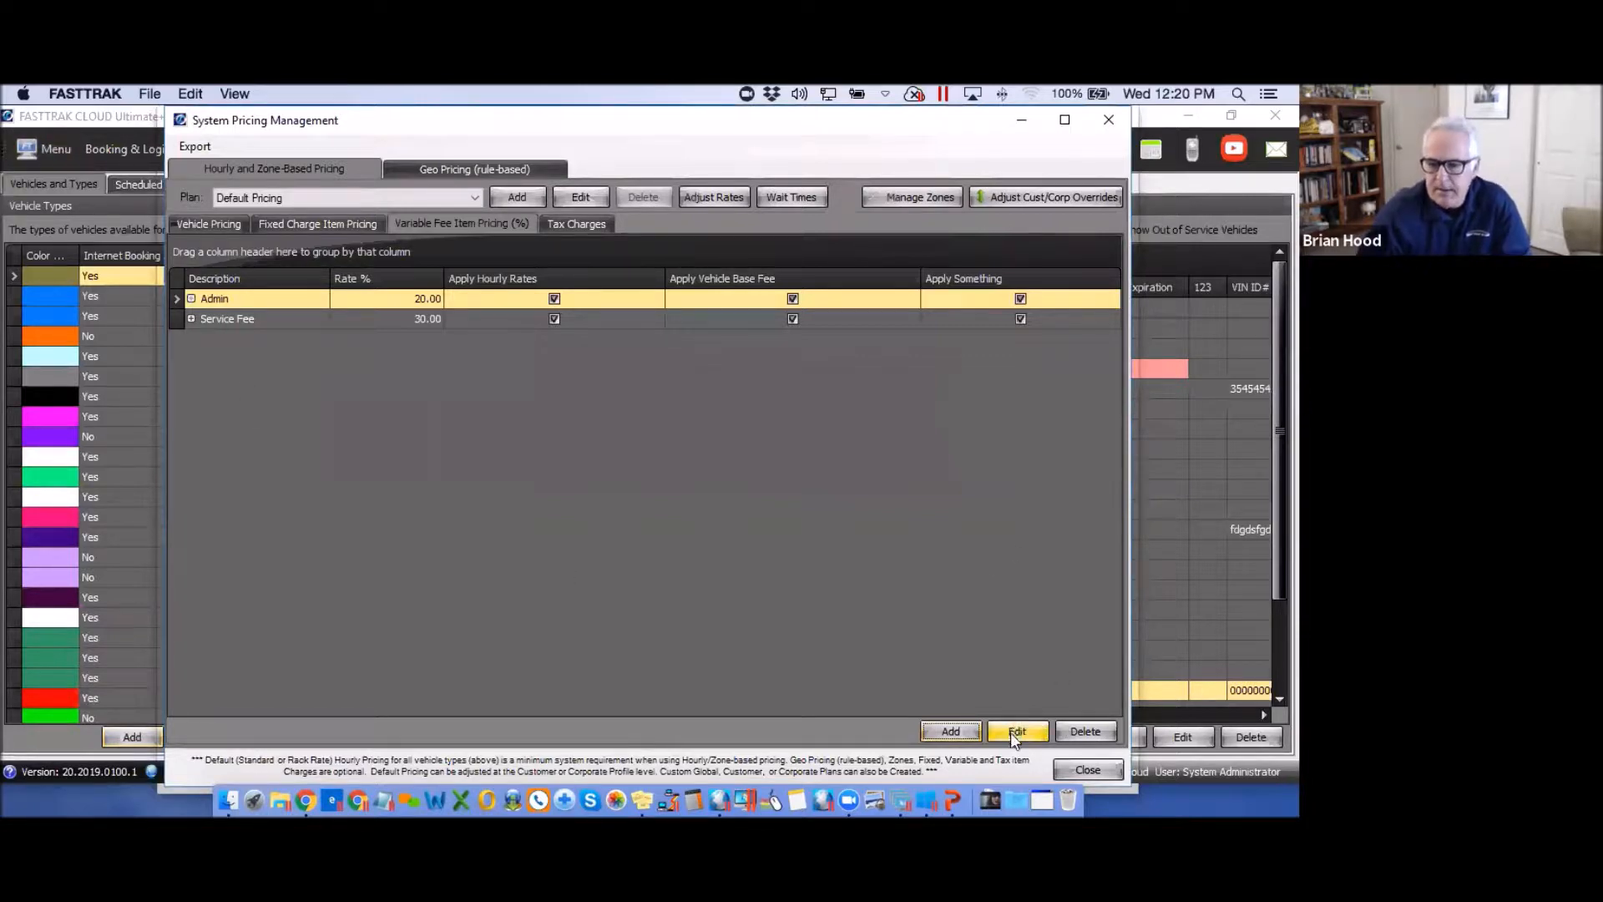
Start a new tax charge item on the Default Pricing plan with the description TAXES.
{"action": "left_click", "coordinate": [578, 224]}
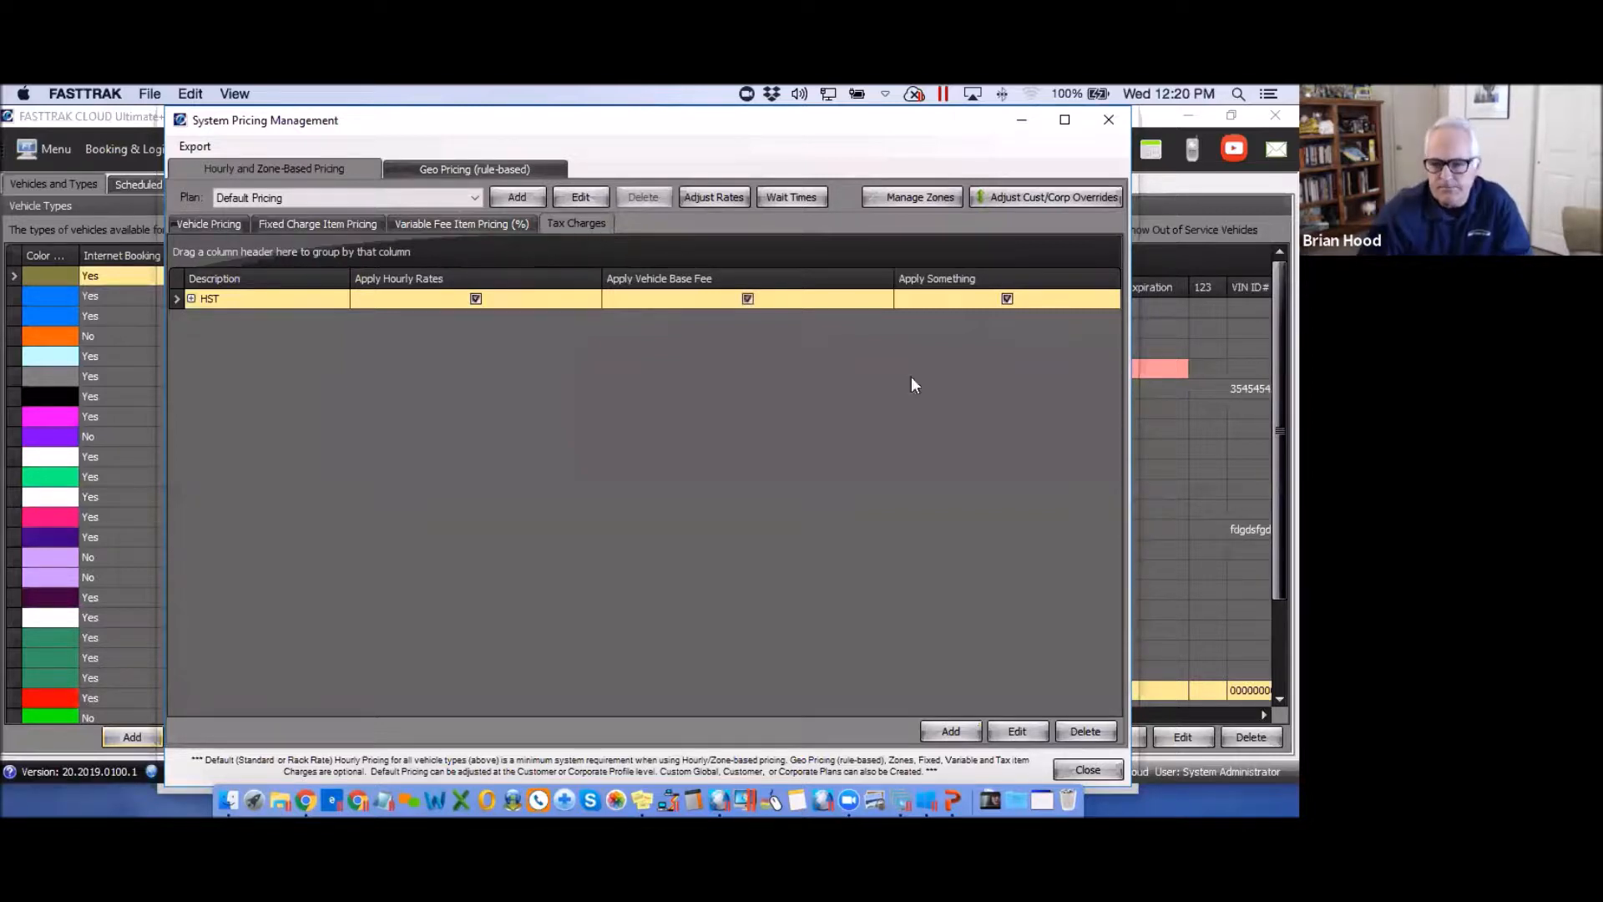
{"action": "left_click", "coordinate": [952, 730]}
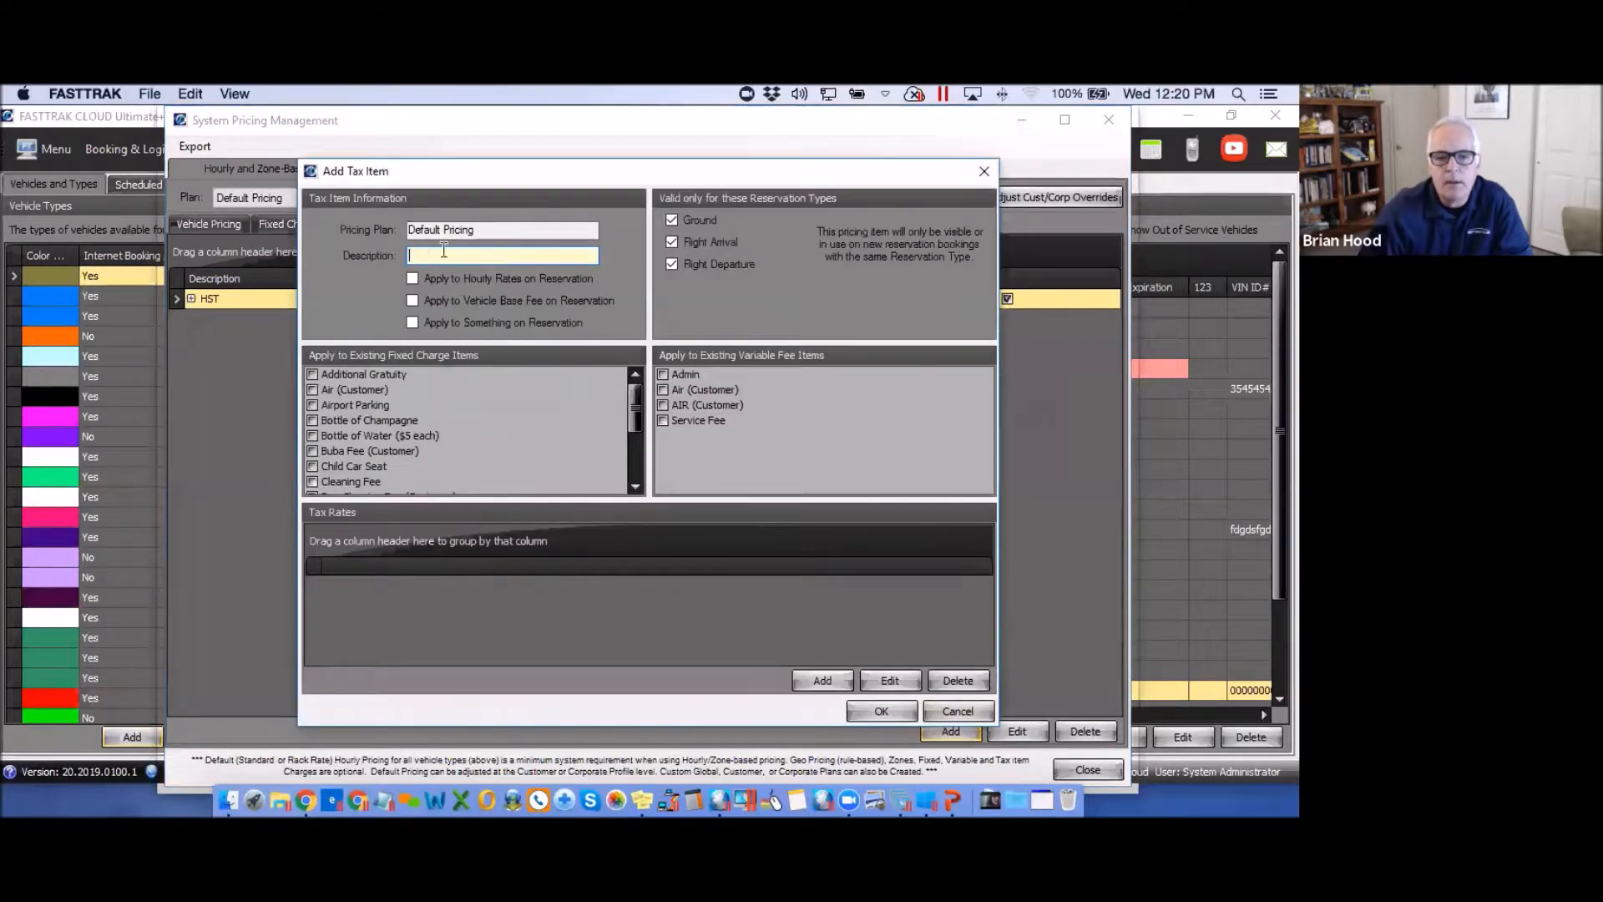
{"action": "left_click_drag", "start_coordinate": [484, 229], "coordinate": [396, 231]}
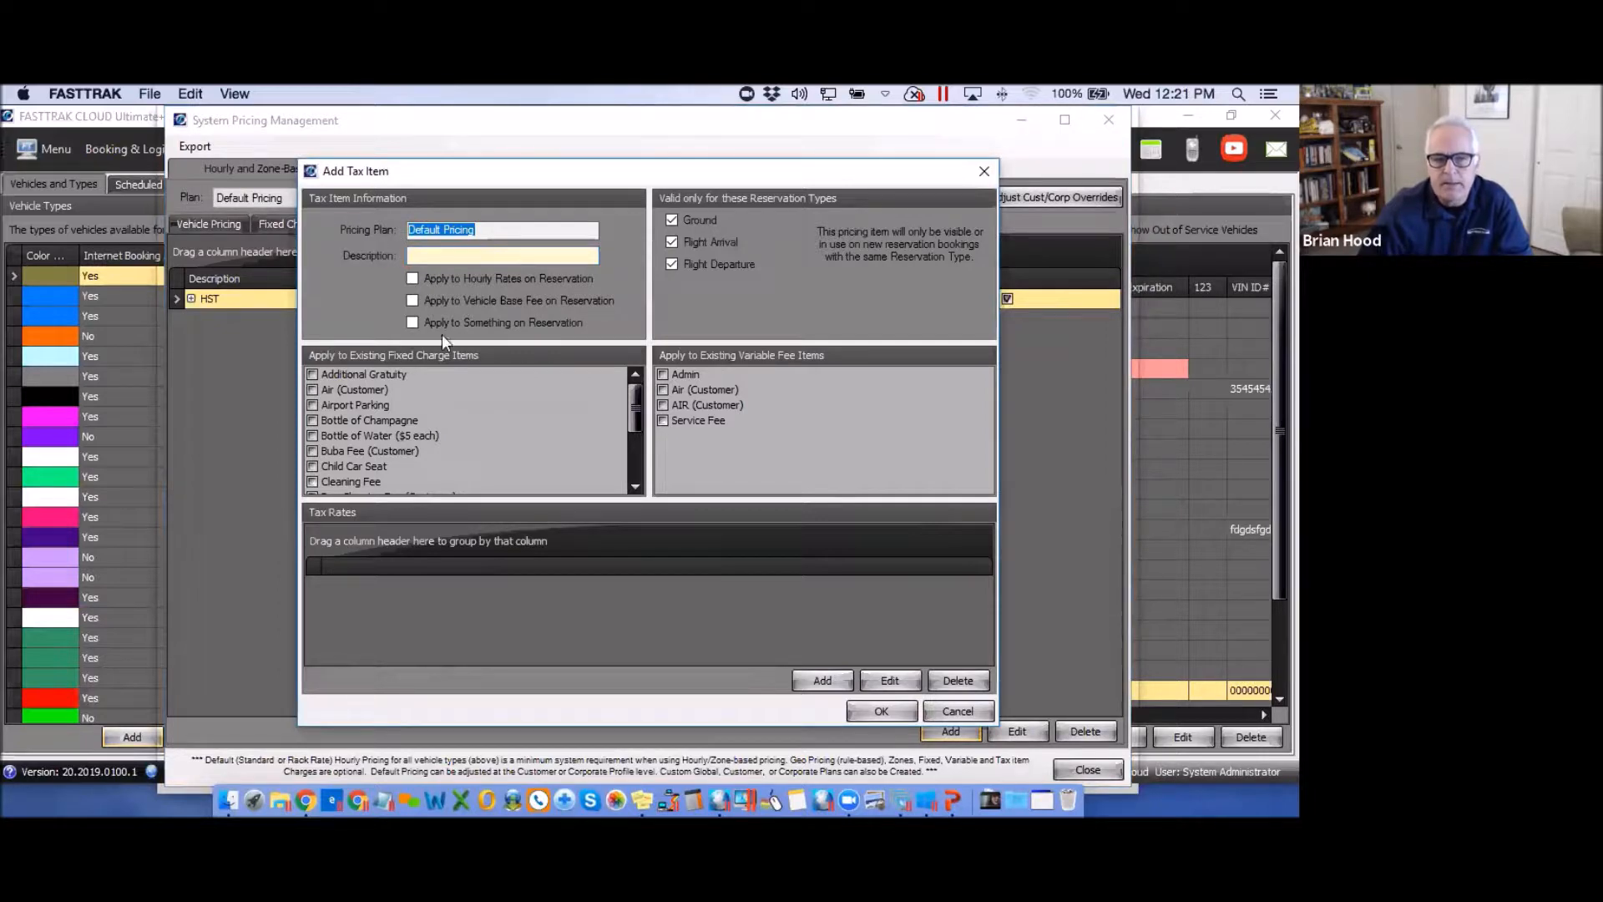
{"action": "left_click", "coordinate": [425, 255]}
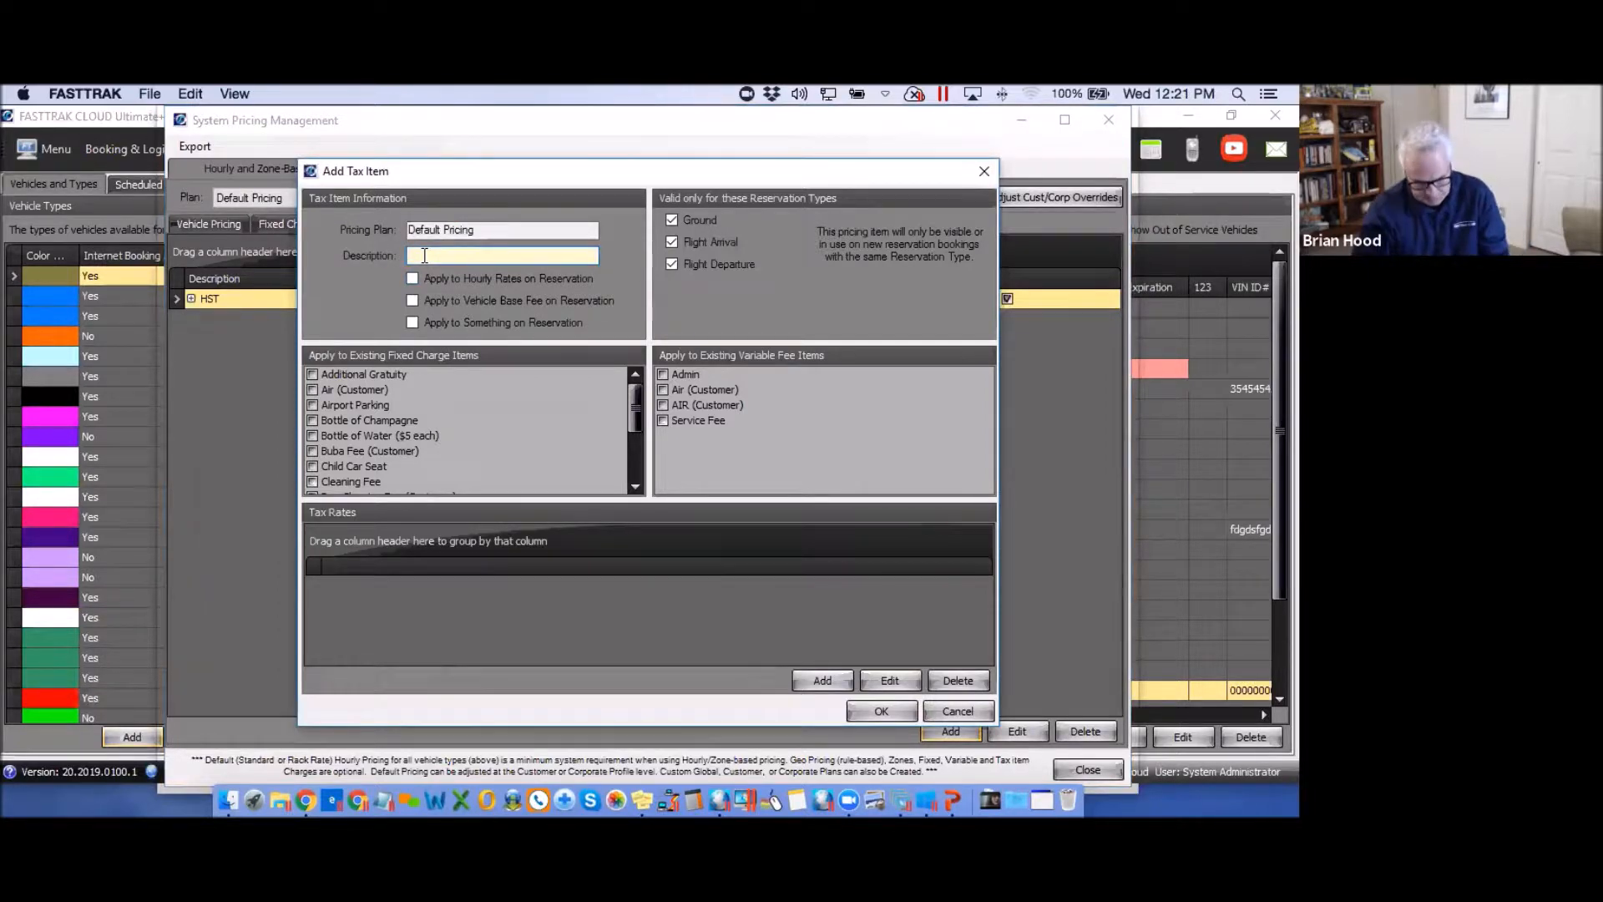
{"action": "type", "text": "T"}
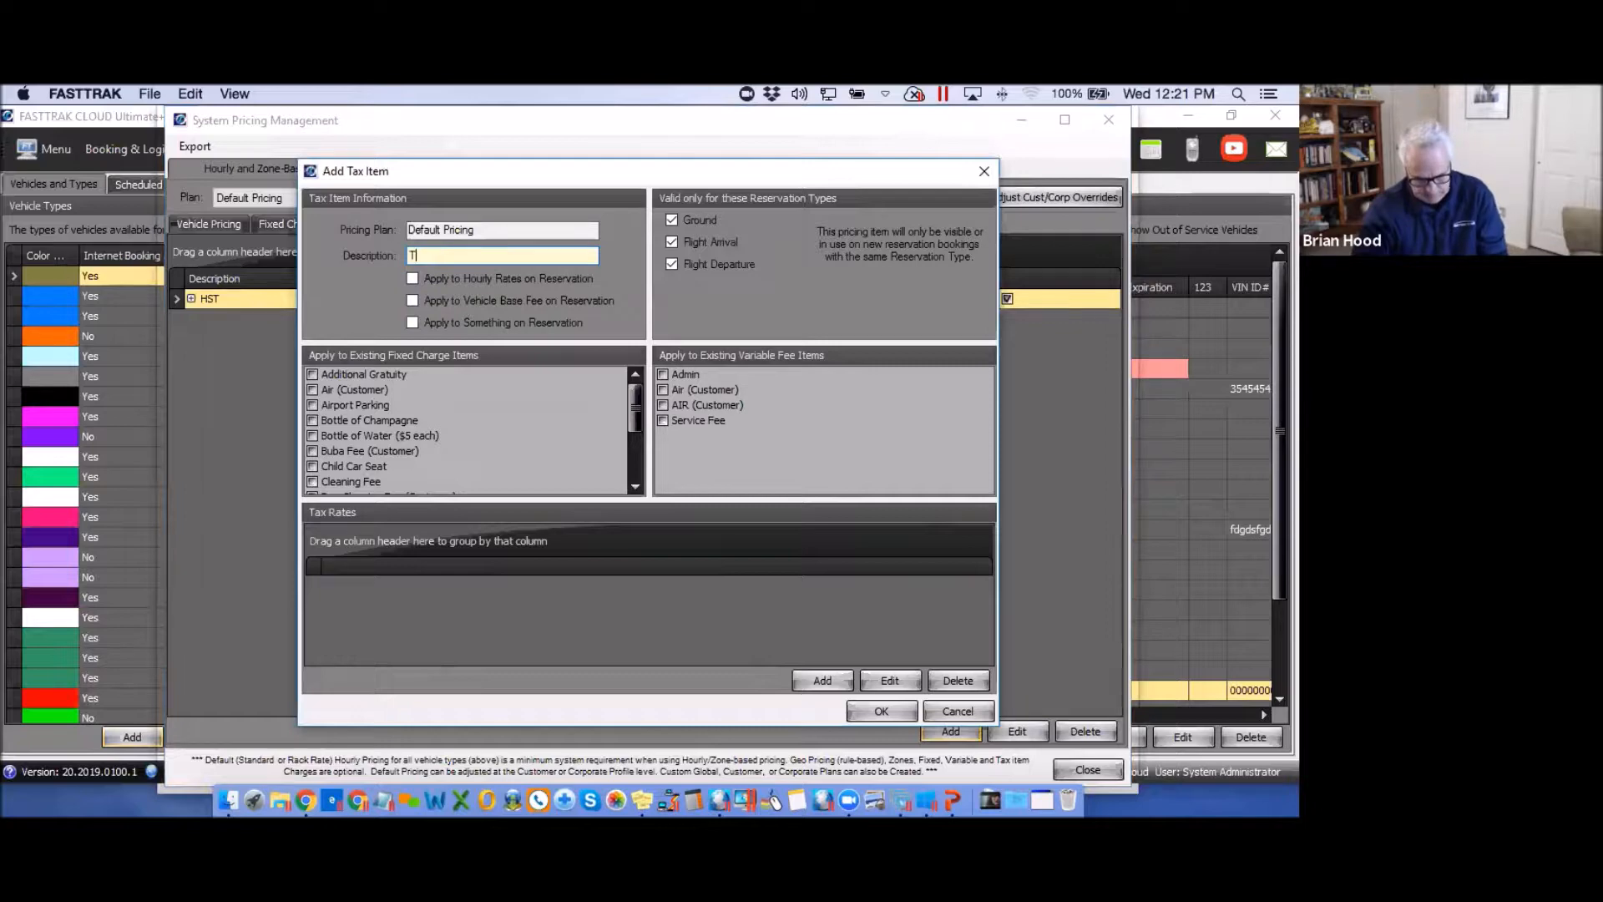
{"action": "type", "text": "AXES"}
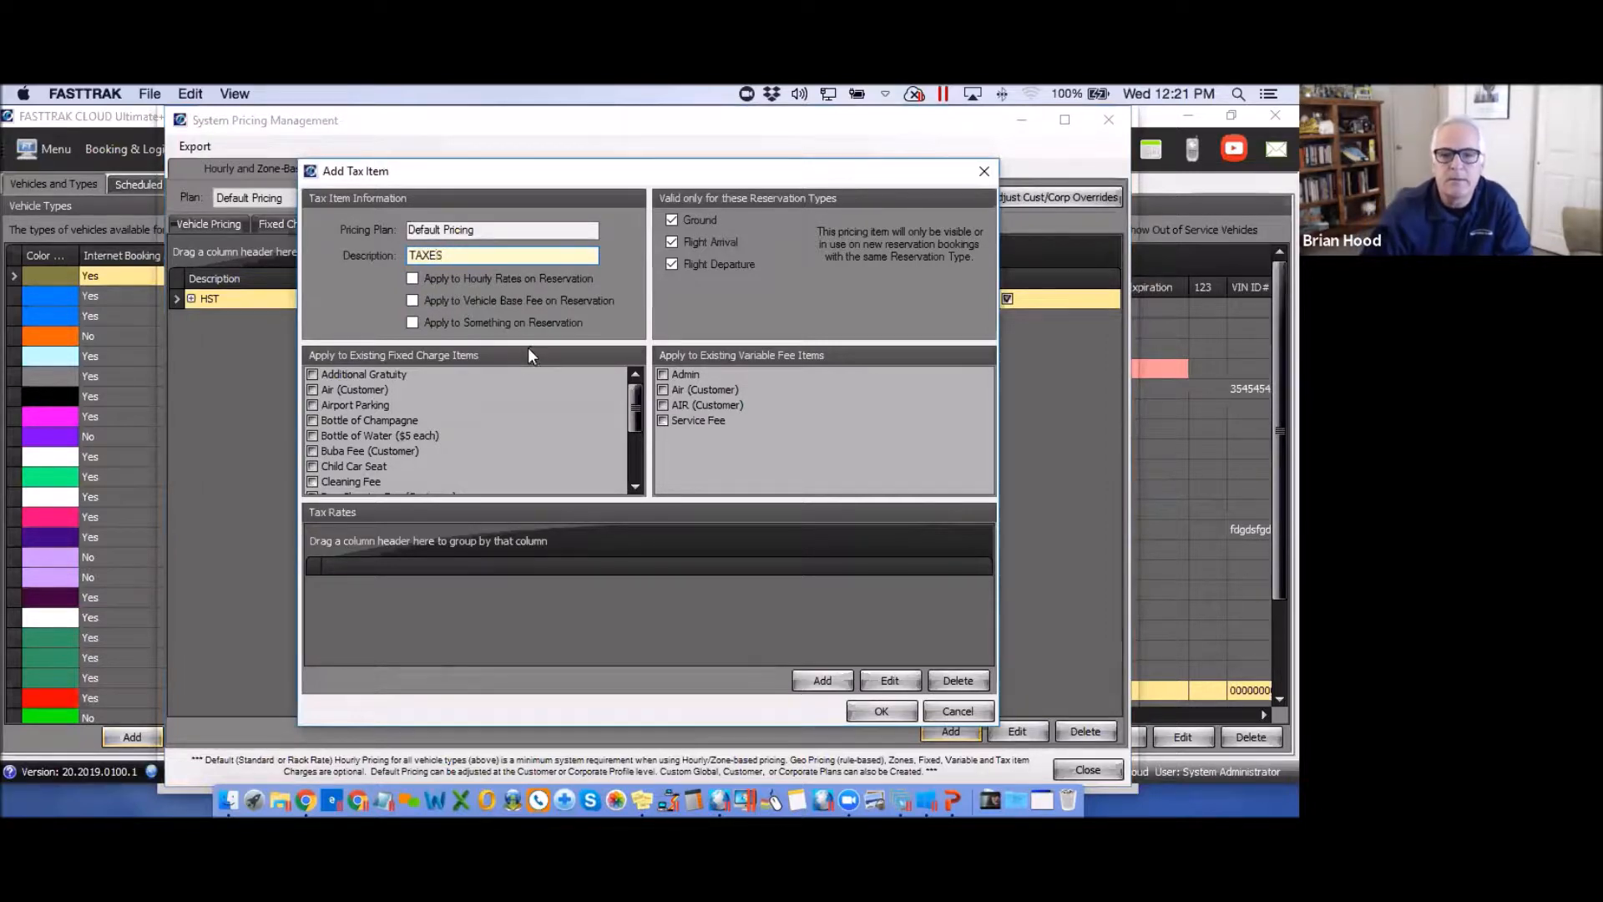
Apply the TAXES item to Hourly Rates, Vehicle Base Fee, Something, and the Airport Parking and Bottle of Champagne fixed charges.
{"action": "left_click", "coordinate": [413, 278]}
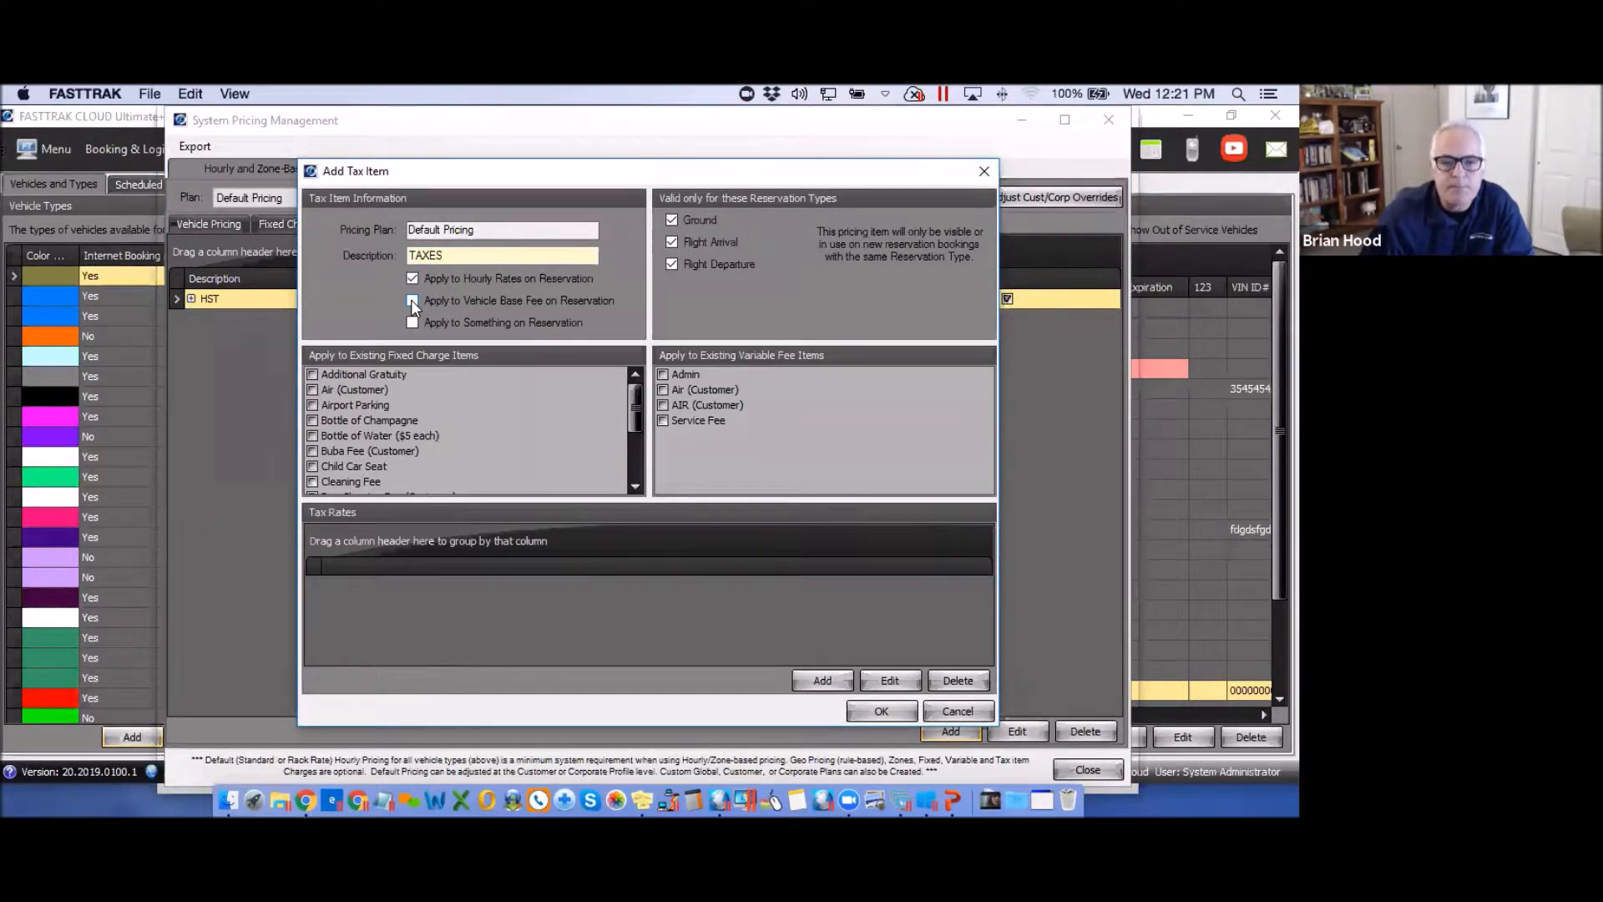
{"action": "left_click", "coordinate": [413, 301]}
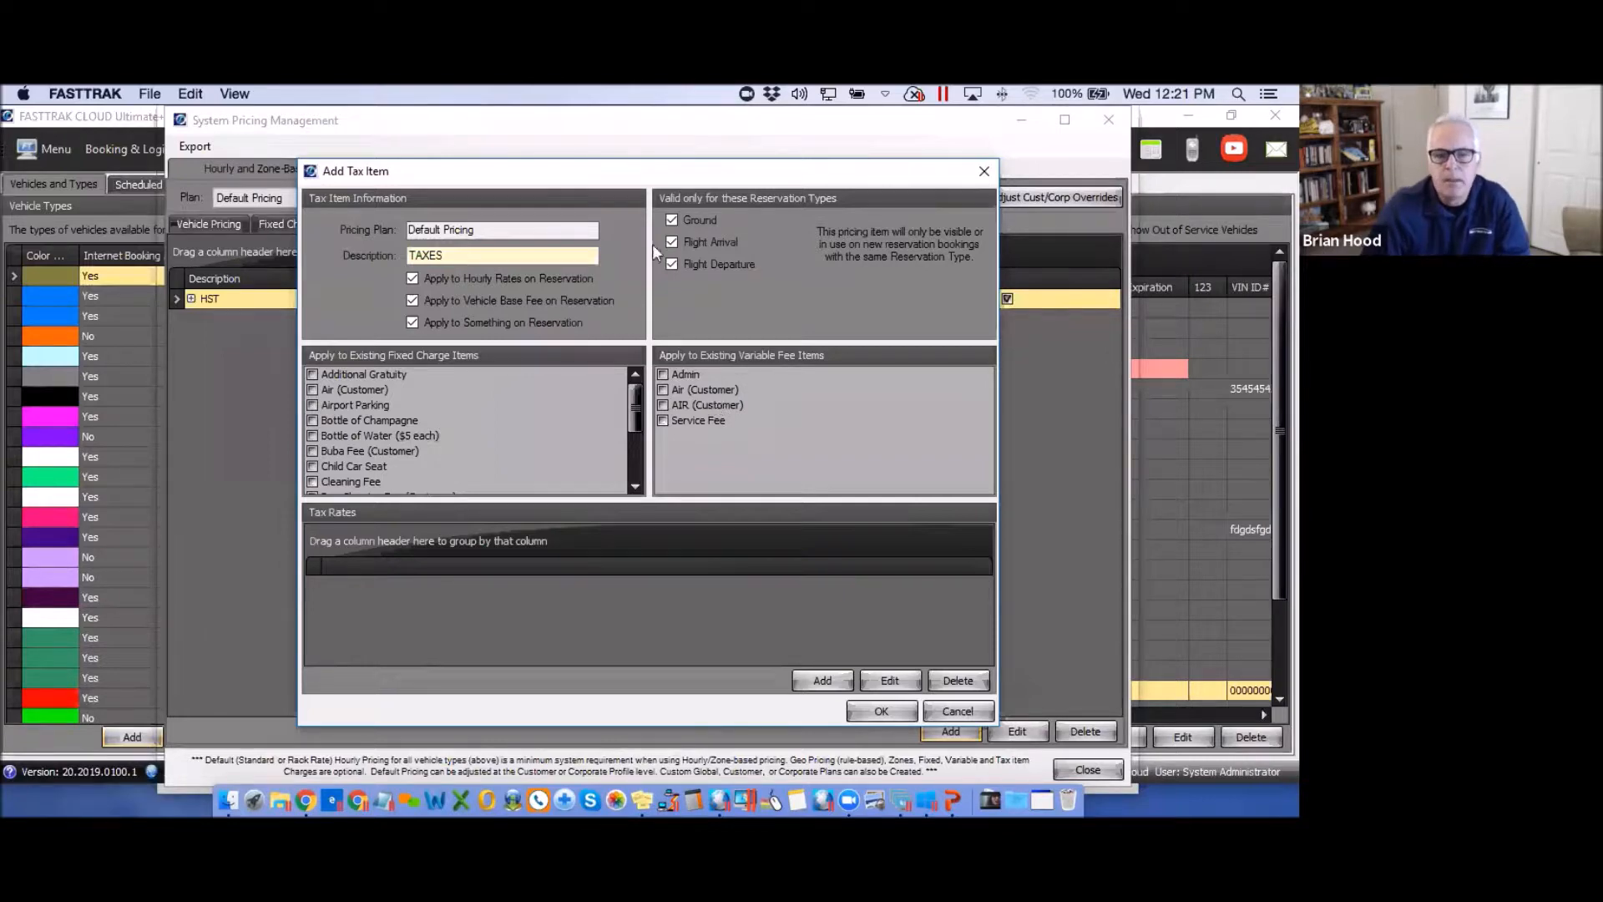
{"action": "left_click", "coordinate": [312, 405]}
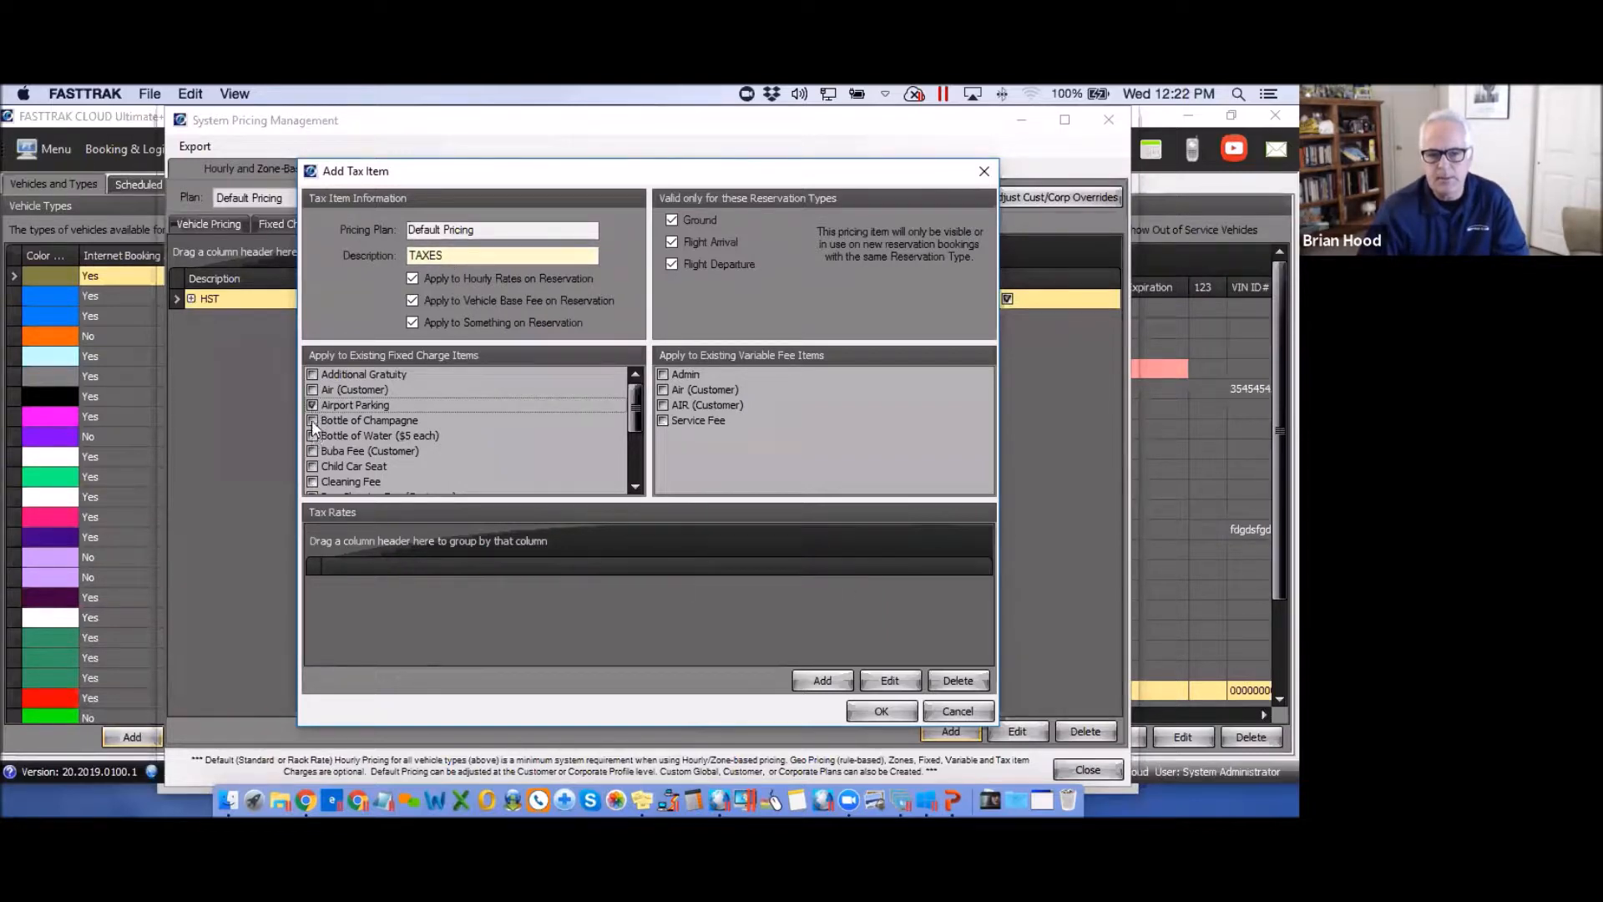
{"action": "left_click", "coordinate": [313, 420]}
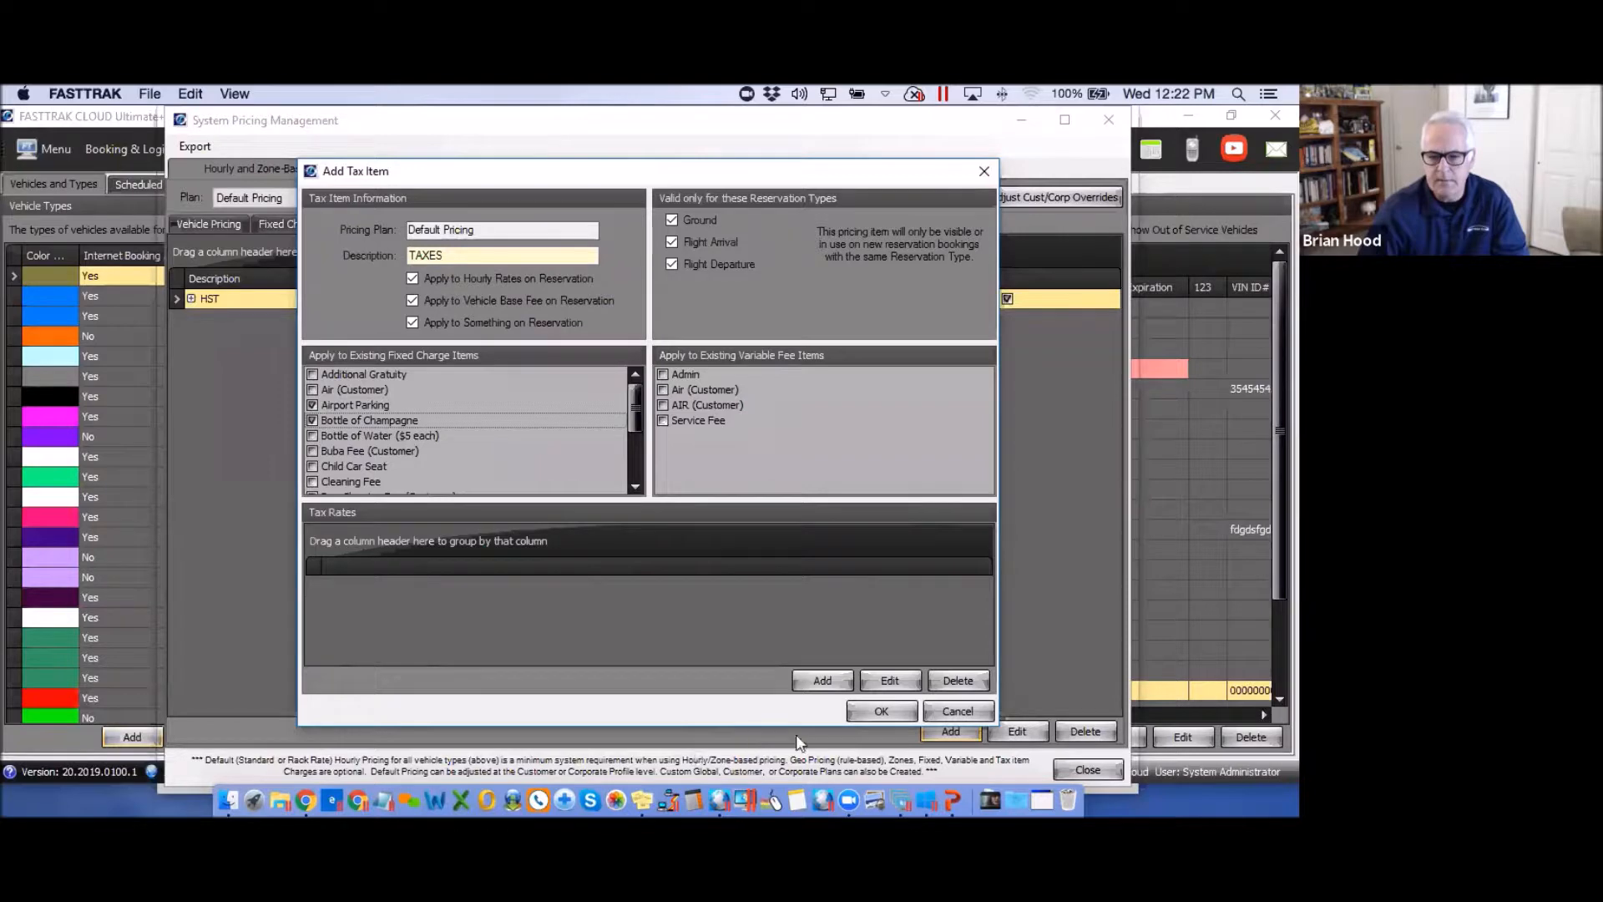
Create the TAXES item record and start its first tax rate with a rate of 7.85%.
{"action": "left_click", "coordinate": [824, 681]}
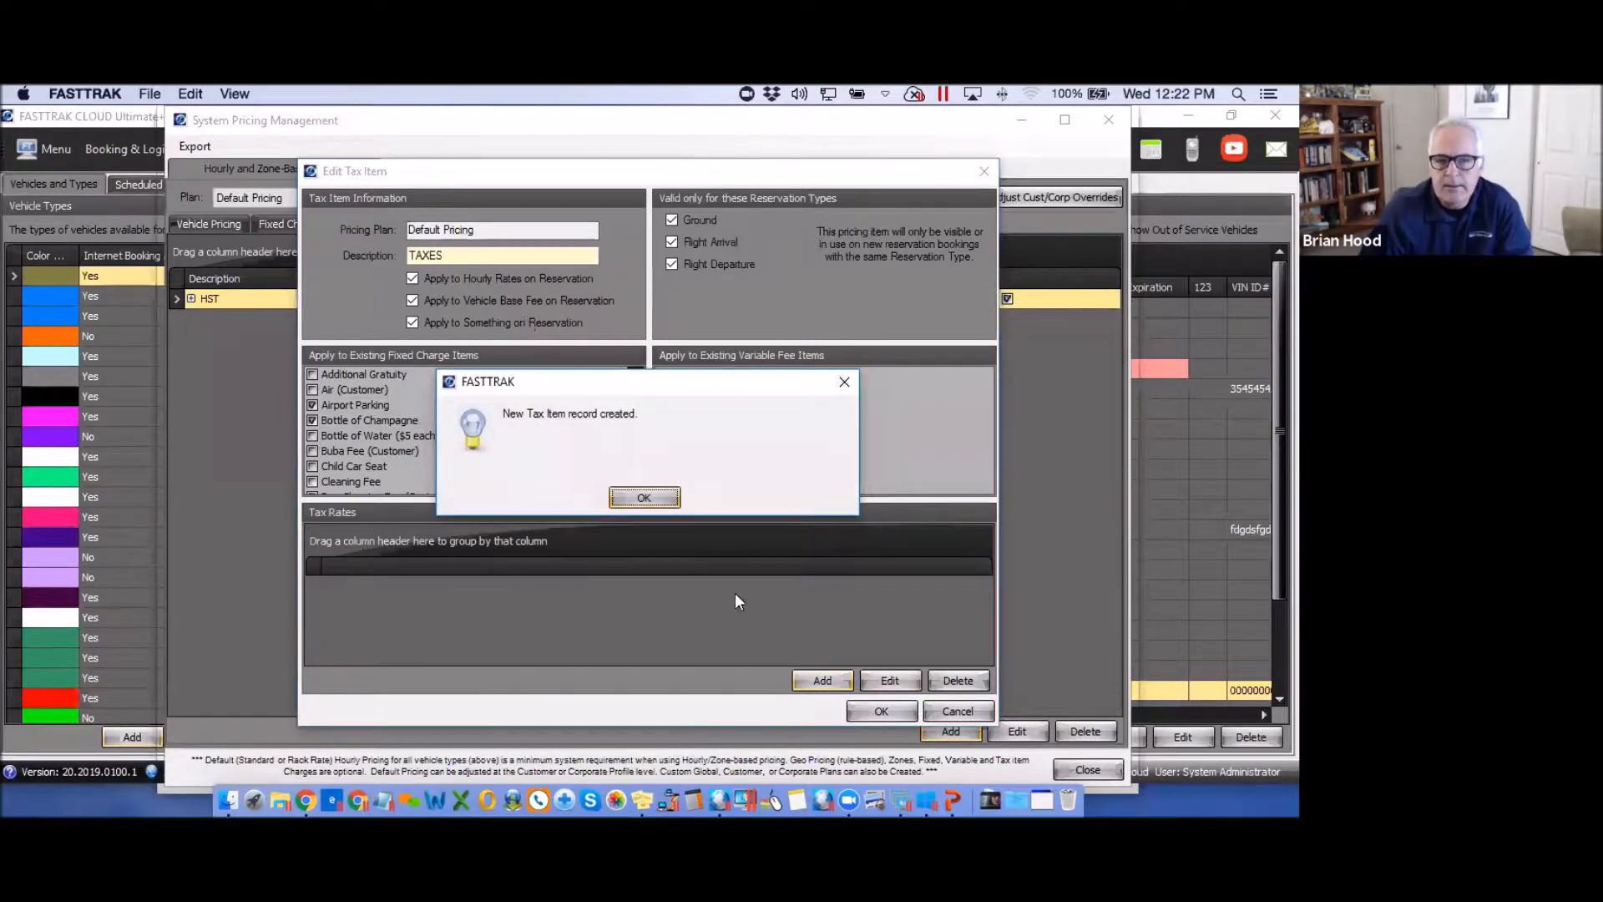
{"action": "left_click", "coordinate": [644, 498]}
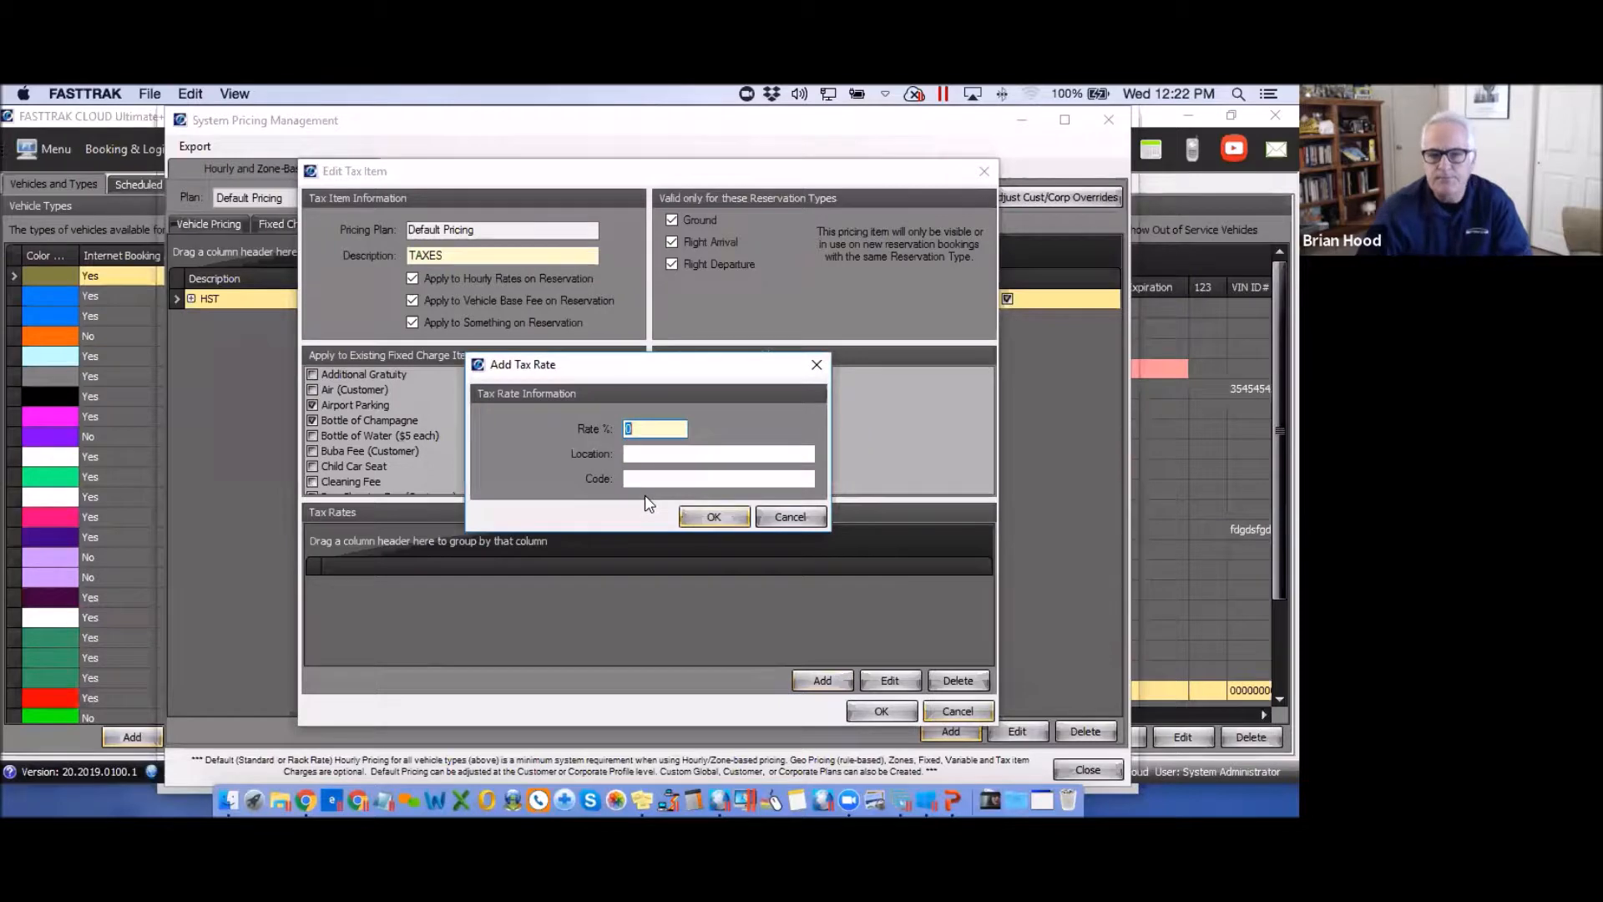
{"action": "left_click_drag", "start_coordinate": [643, 427], "coordinate": [620, 427]}
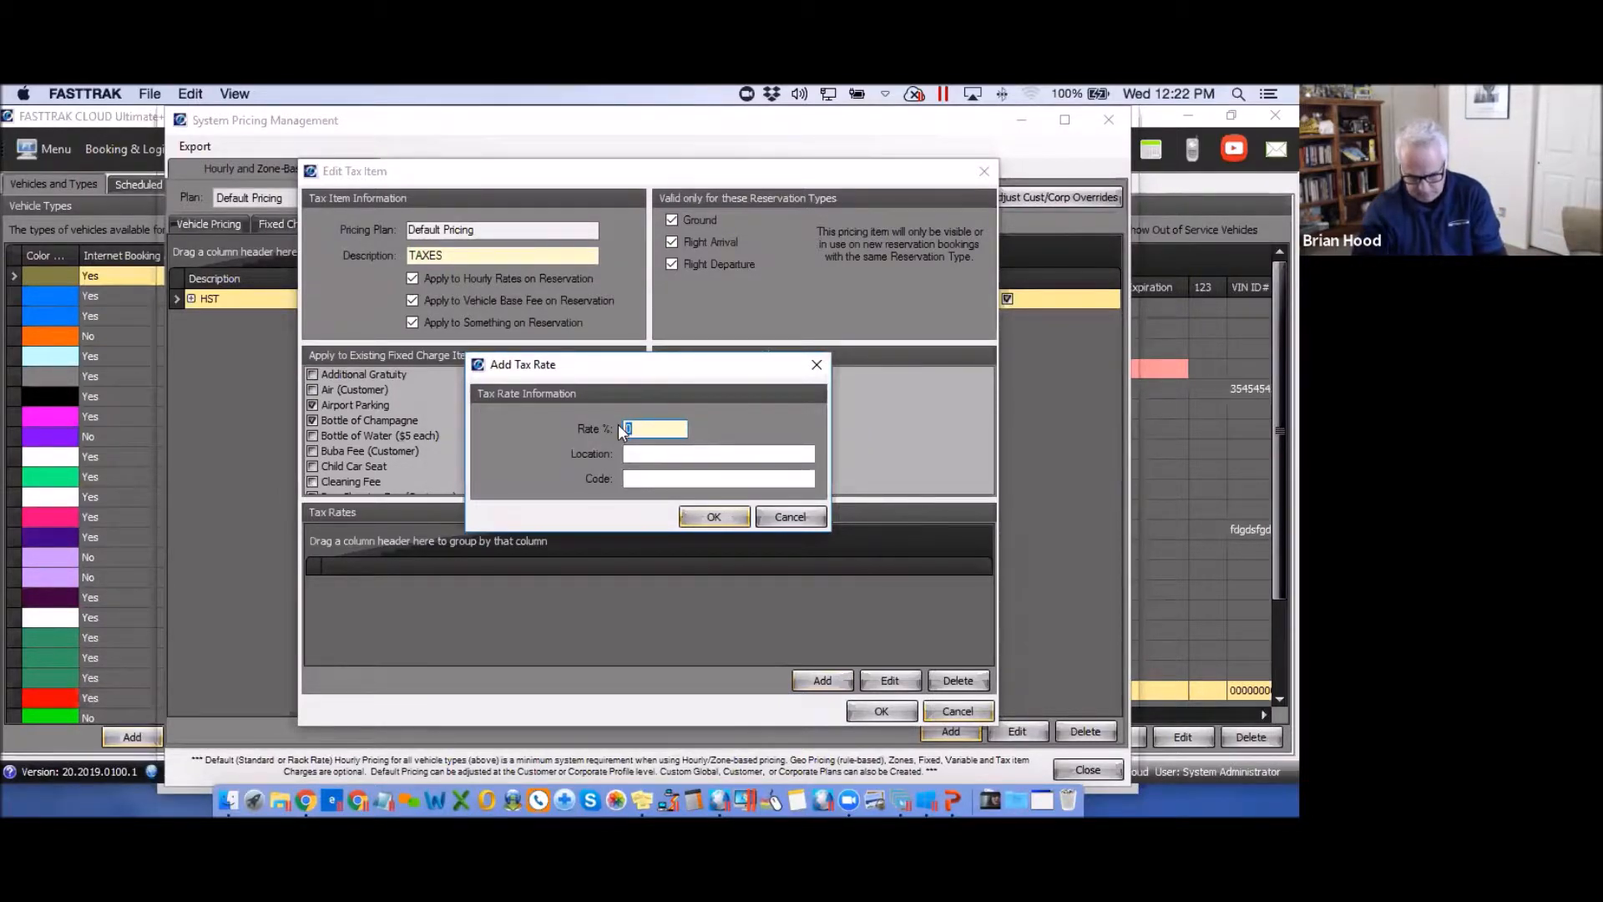
{"action": "type", "text": "78"}
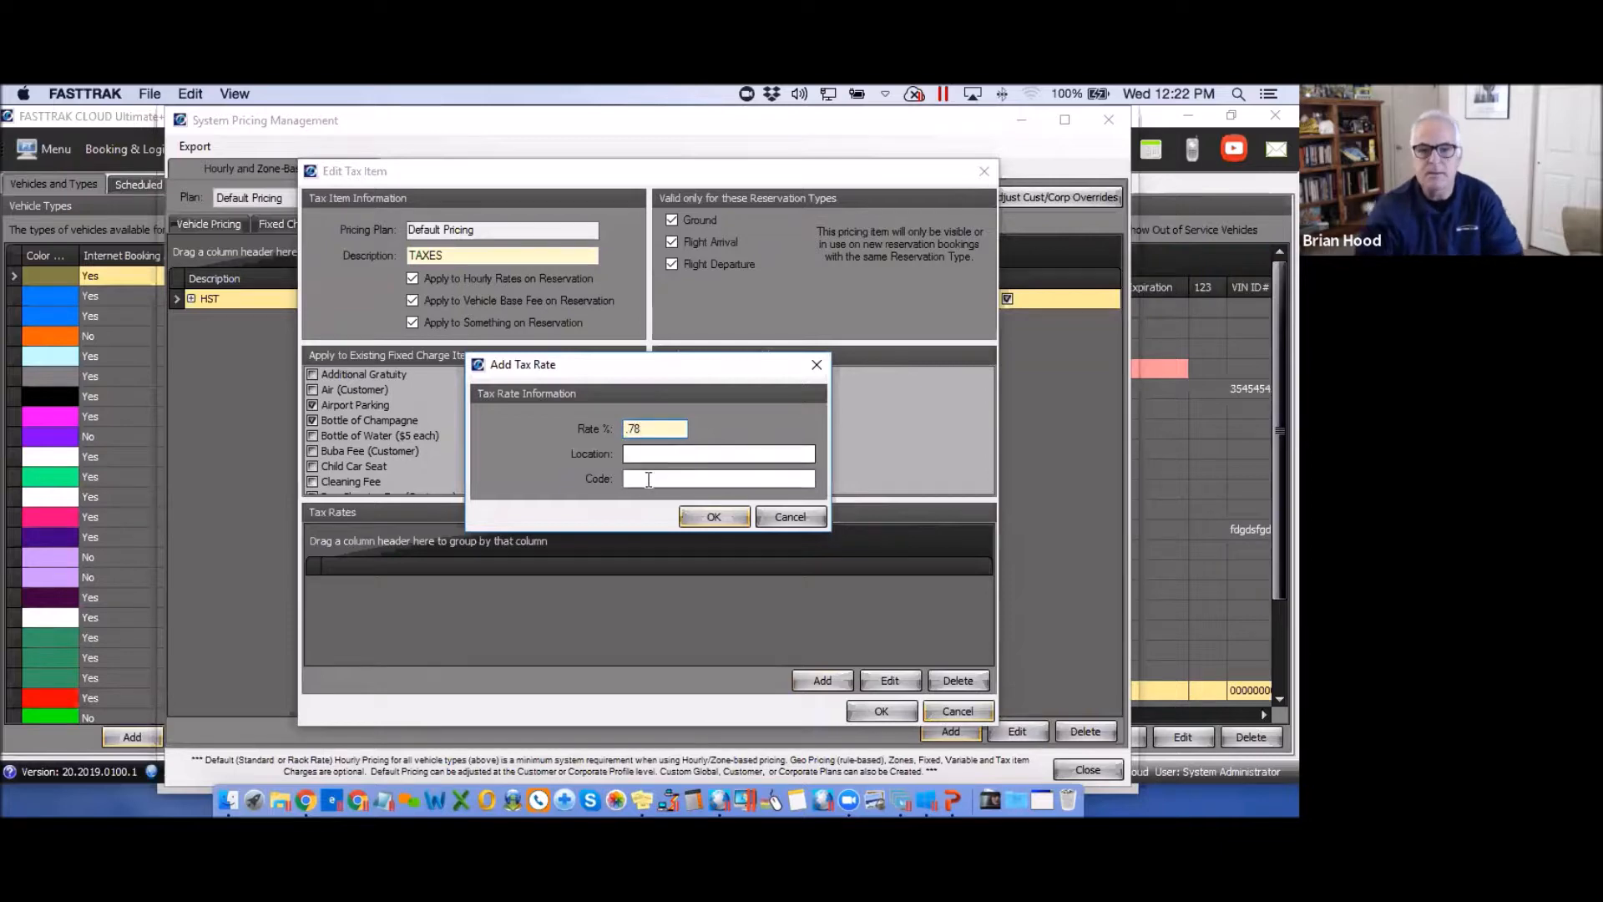
{"action": "left_click_drag", "start_coordinate": [659, 428], "coordinate": [623, 429]}
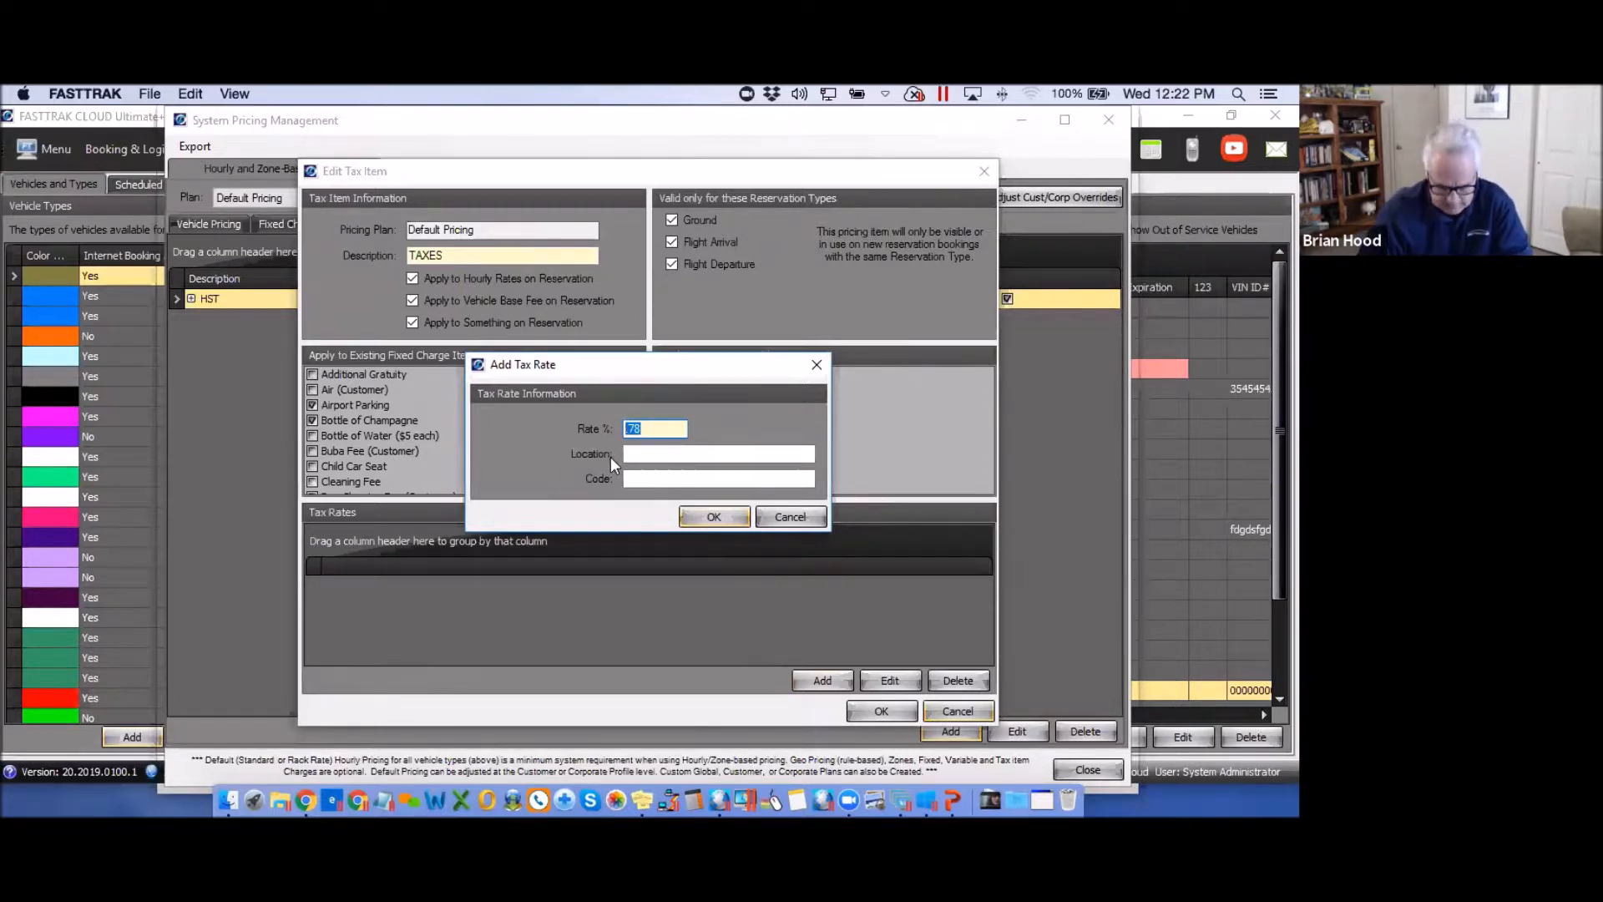
{"action": "type", "text": "7"}
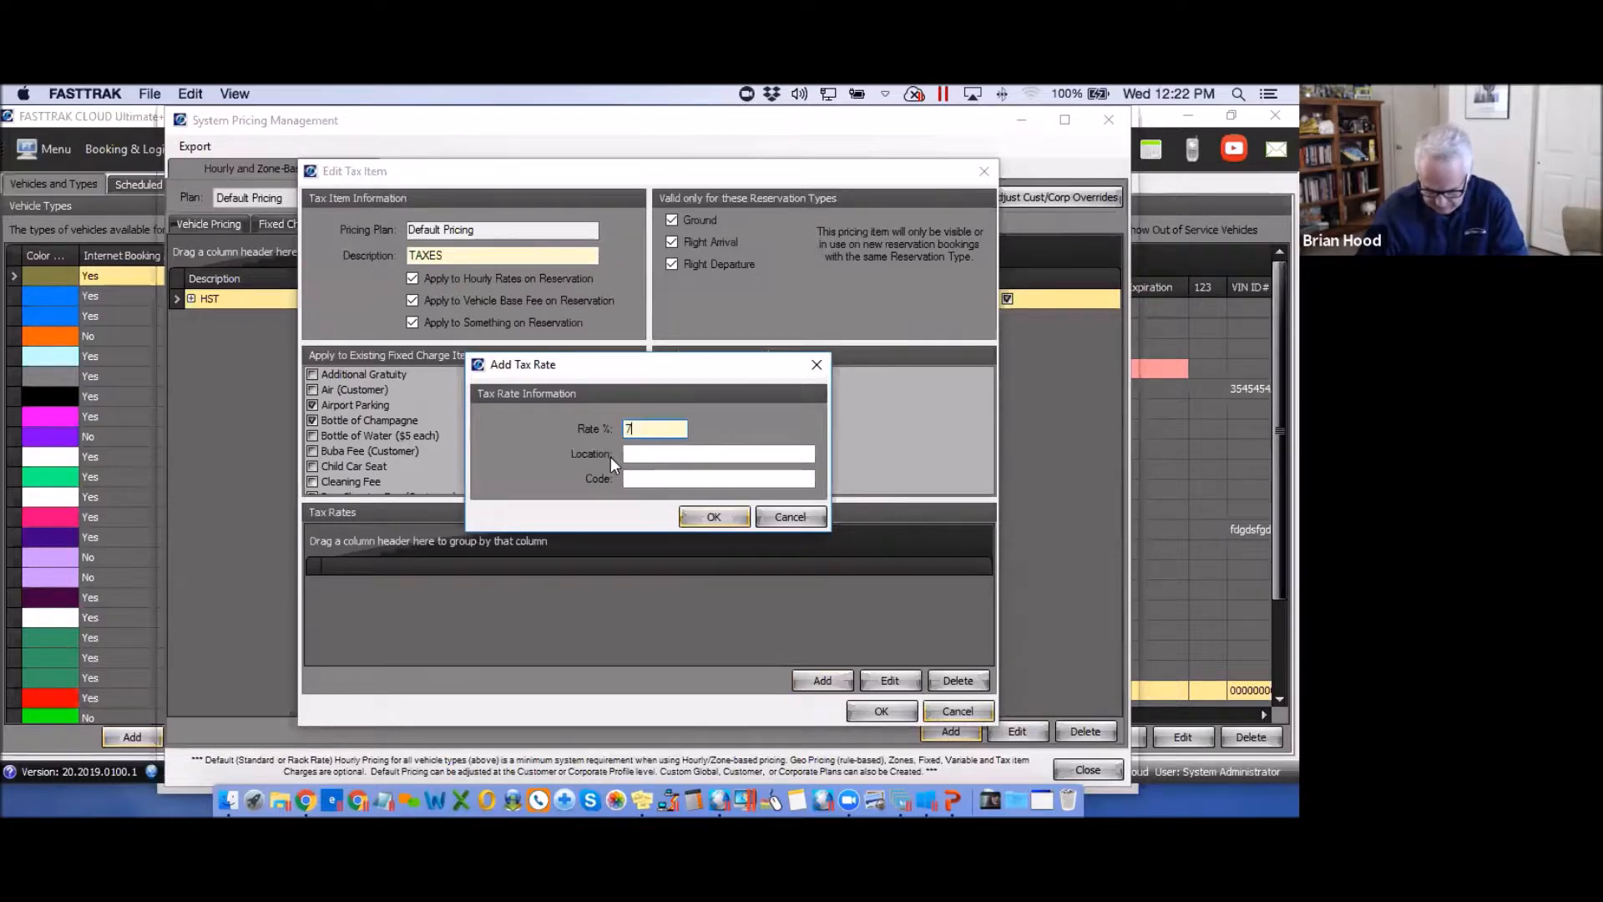
{"action": "type", "text": ".8"}
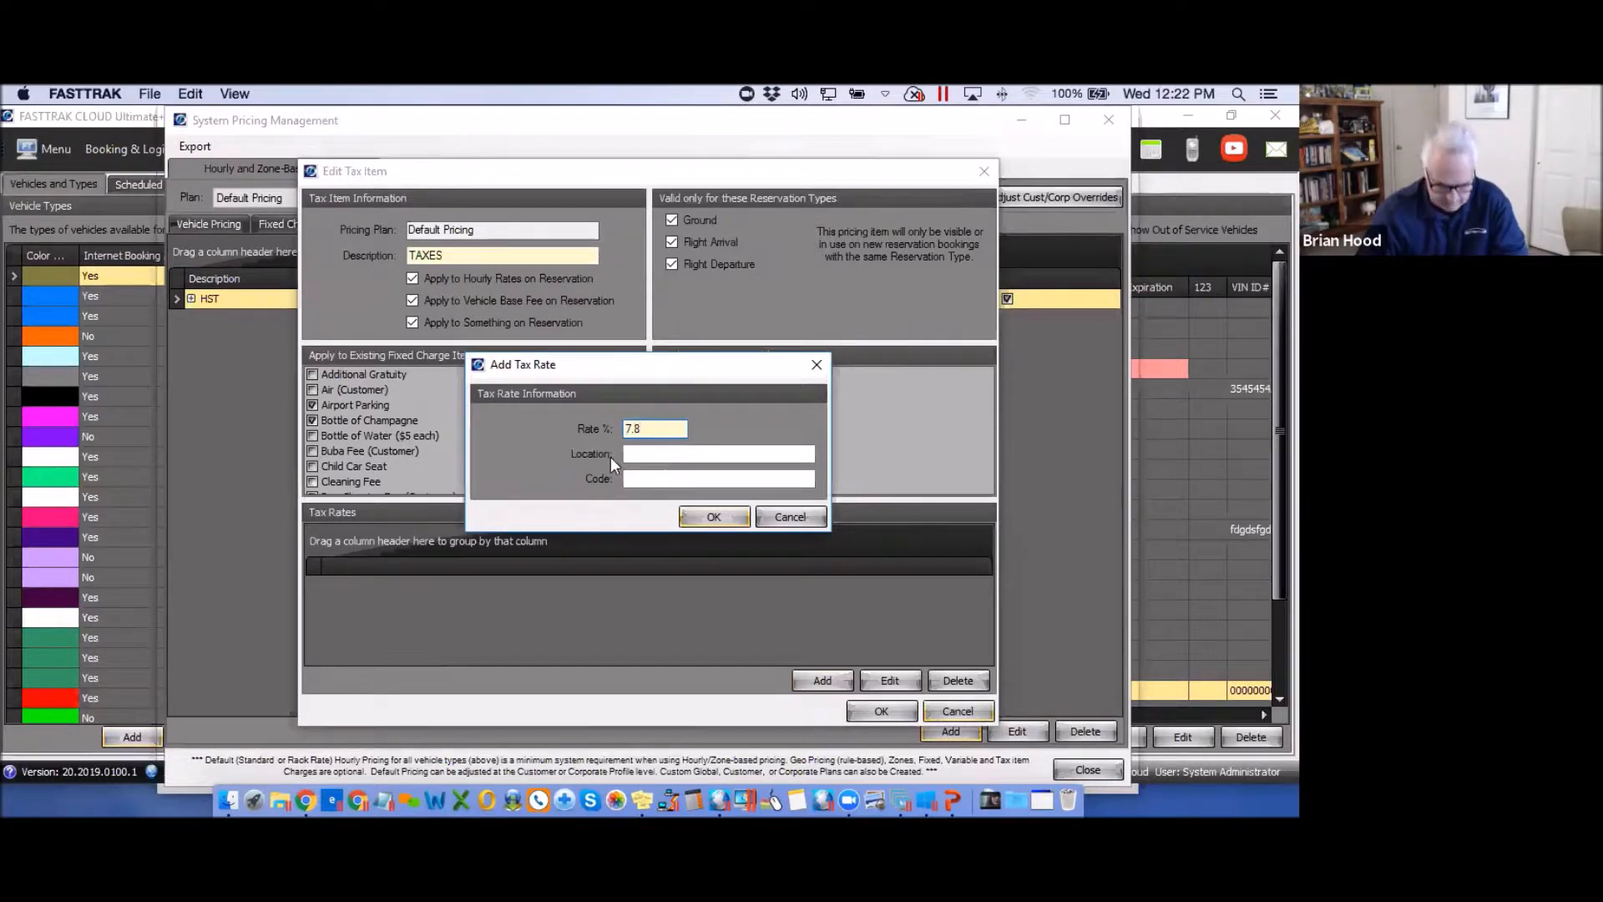
{"action": "type", "text": "5"}
Set the 7.85% tax rate's location to LOCAL and its code to LOCAL STATE, and save the rate.
{"action": "left_click", "coordinate": [645, 452]}
{"action": "type", "text": "LOCAL"}
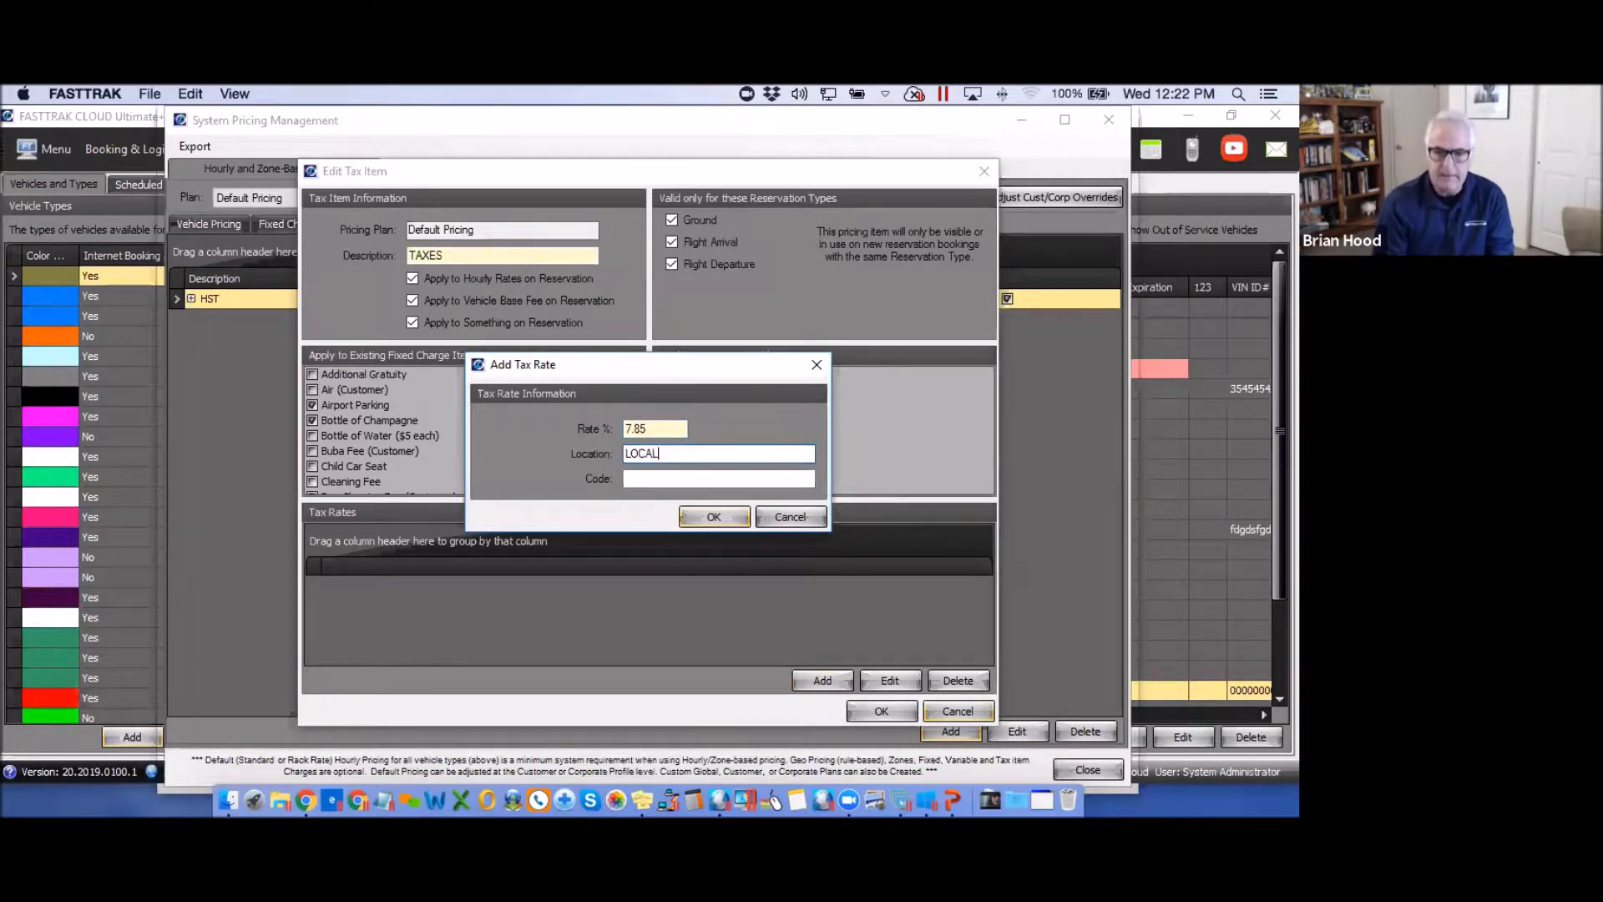
{"action": "left_click", "coordinate": [635, 477]}
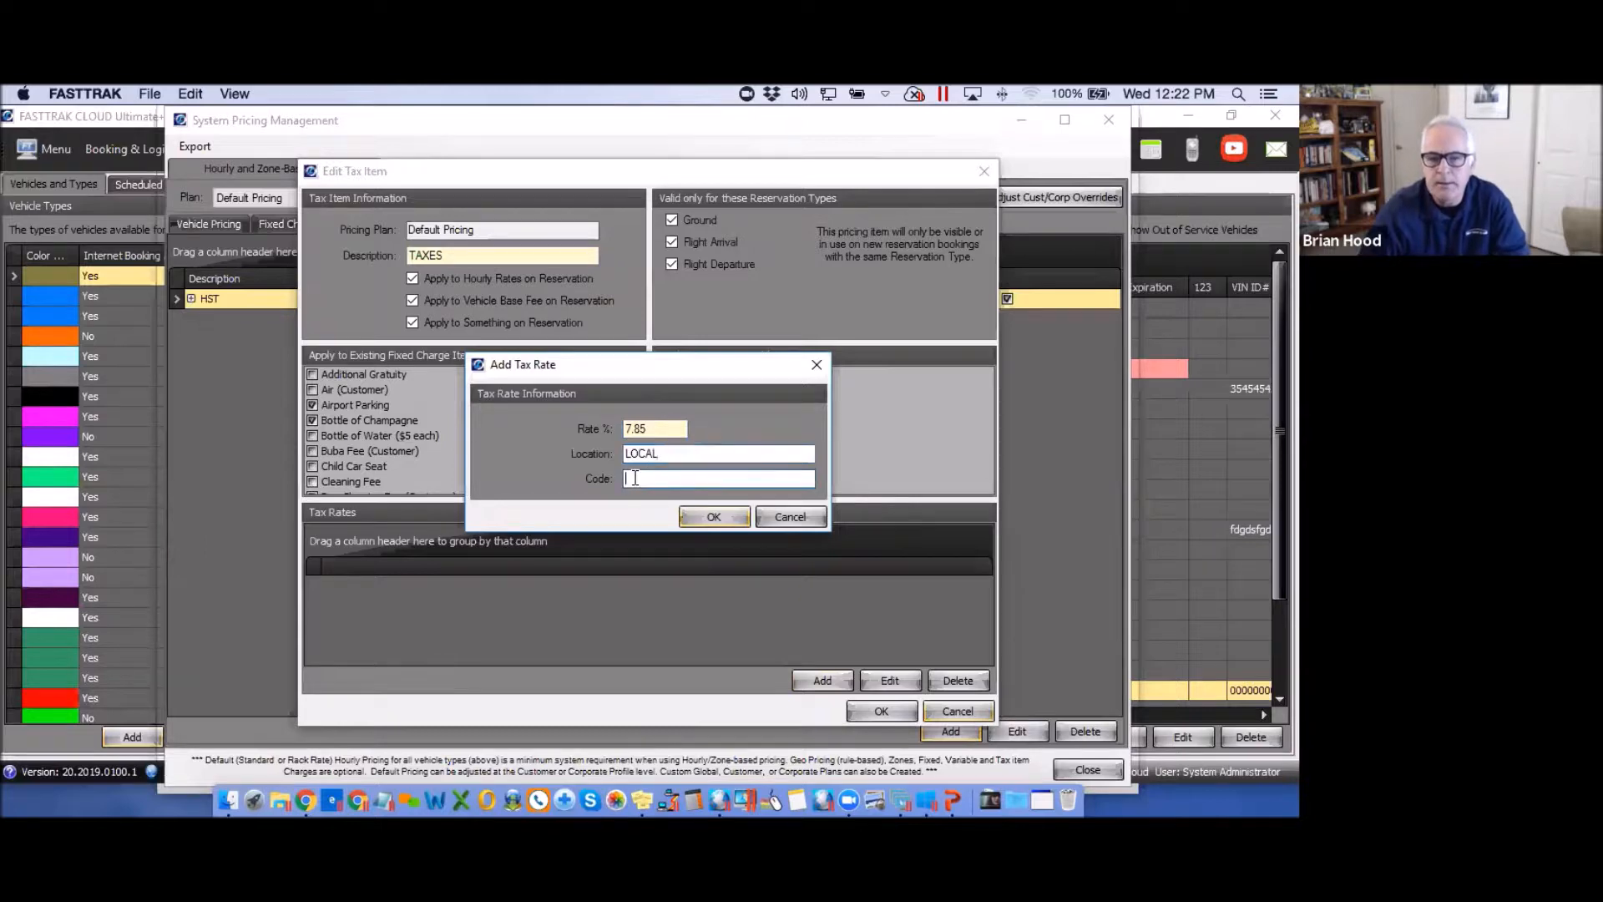
{"action": "type", "text": "LOCAL STATE"}
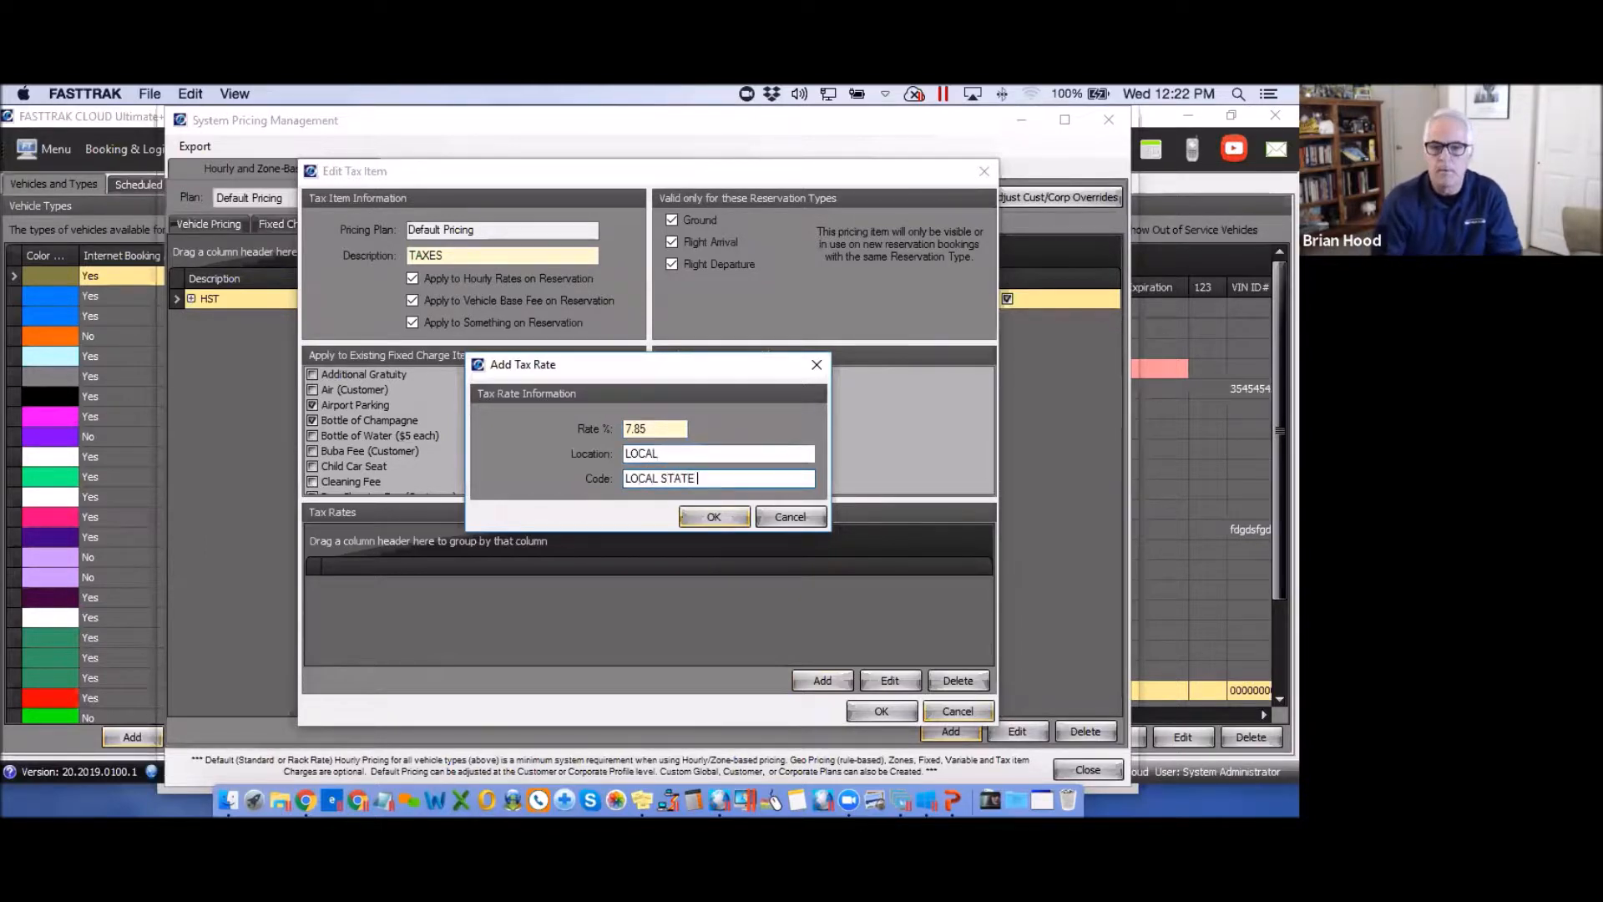
{"action": "left_click", "coordinate": [712, 515]}
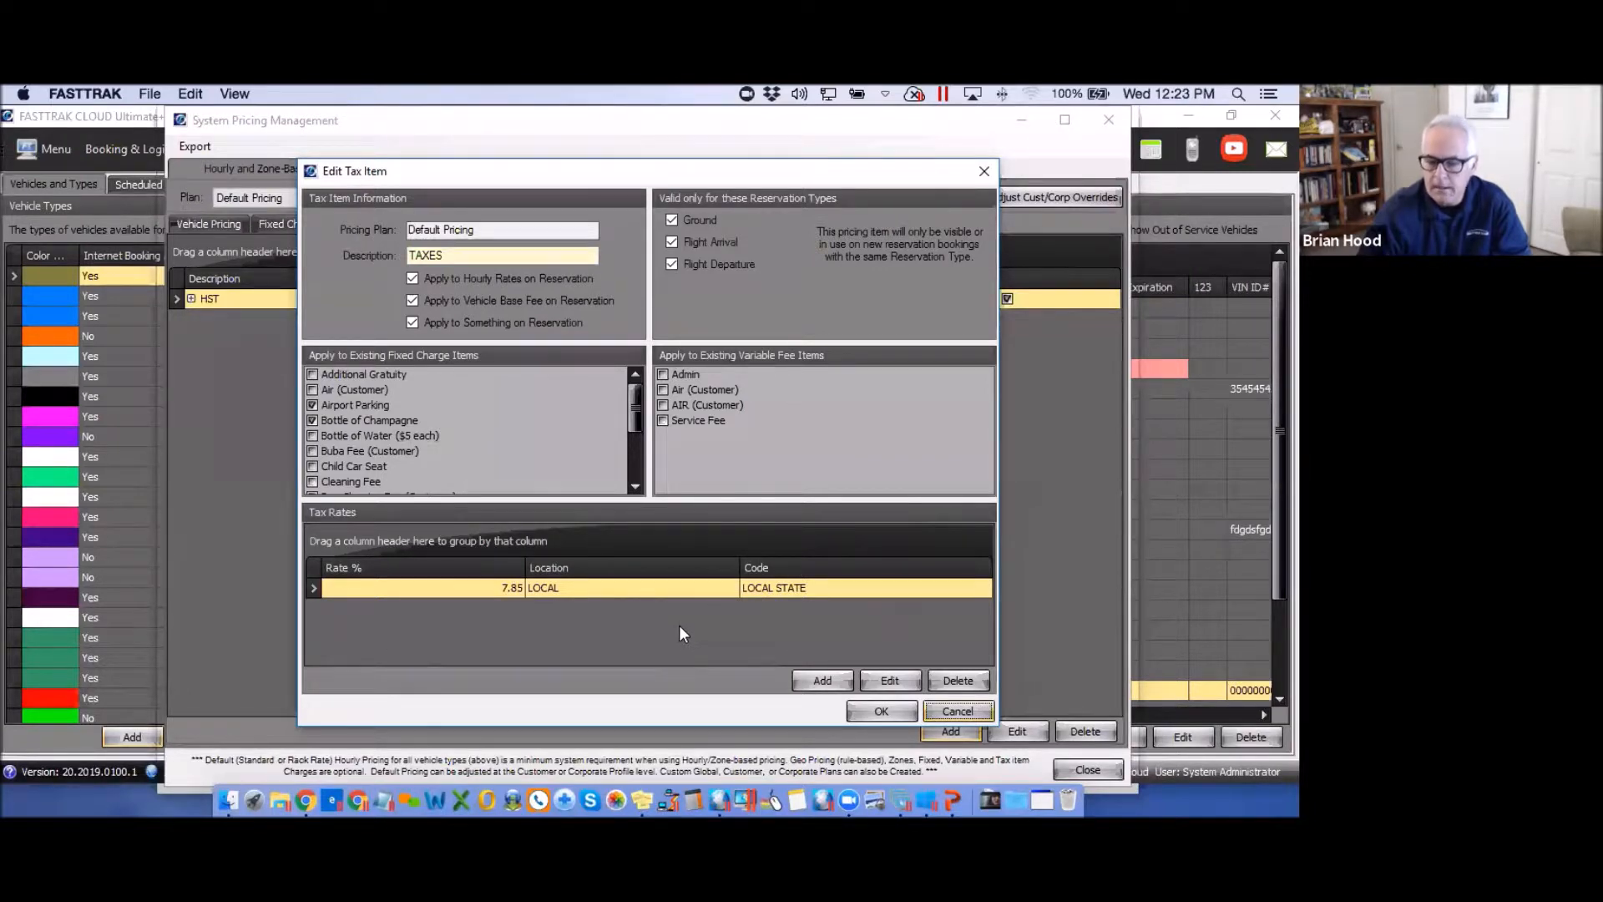
Add a second tax rate of 8% with location LOCAL 2 and code LOACAL 2, and save the TAXES item.
{"action": "left_click", "coordinate": [823, 680]}
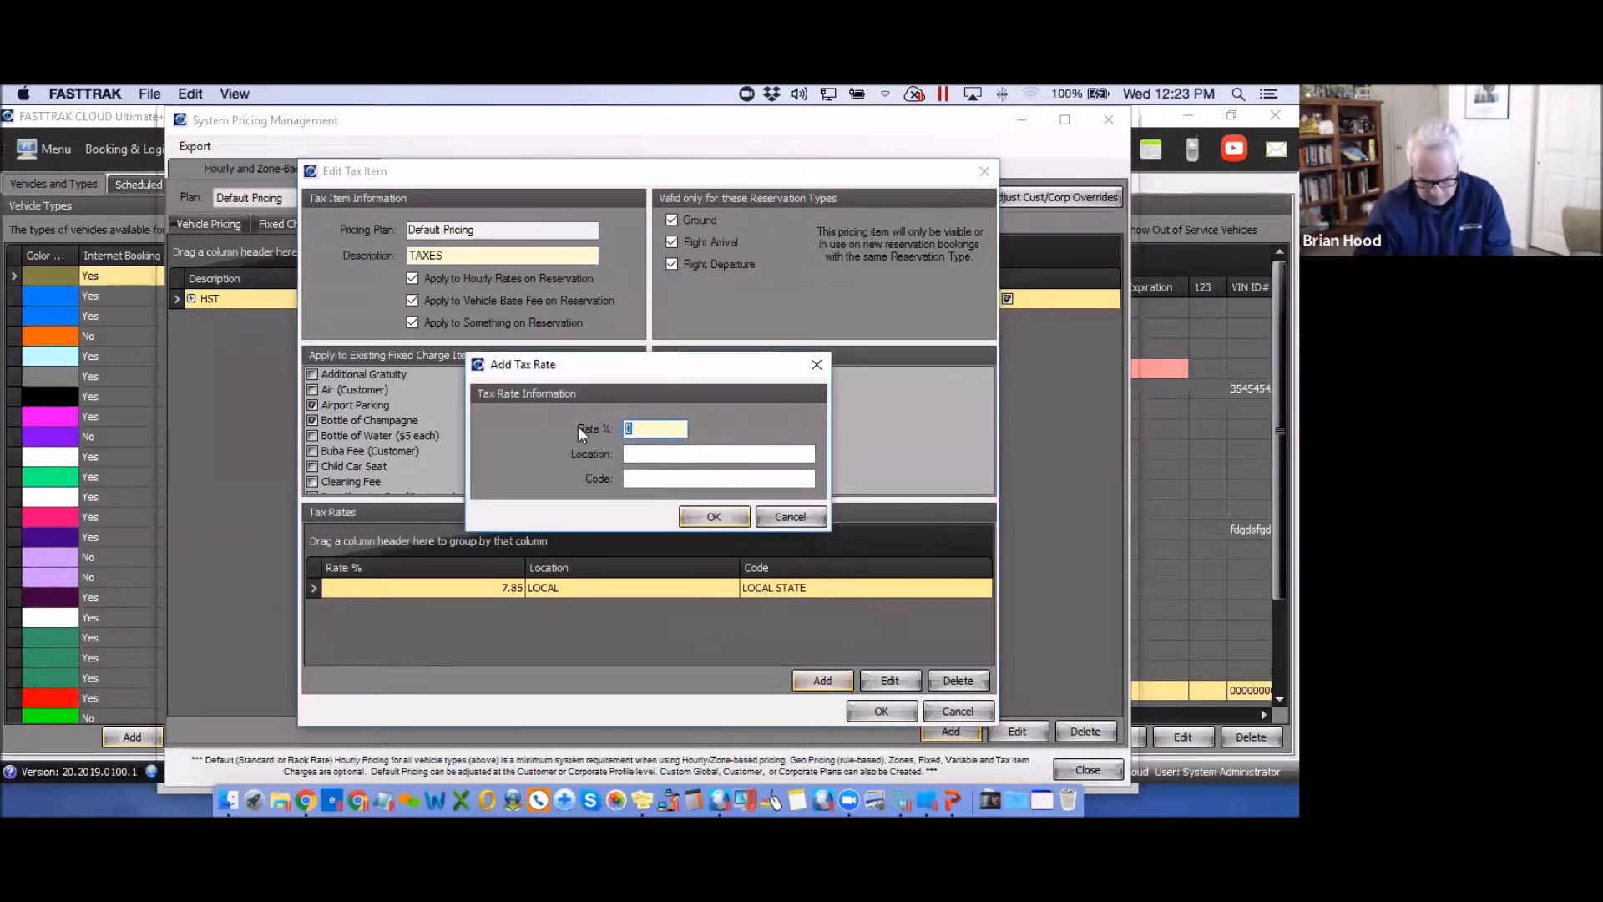
{"action": "type", "text": "8.0"}
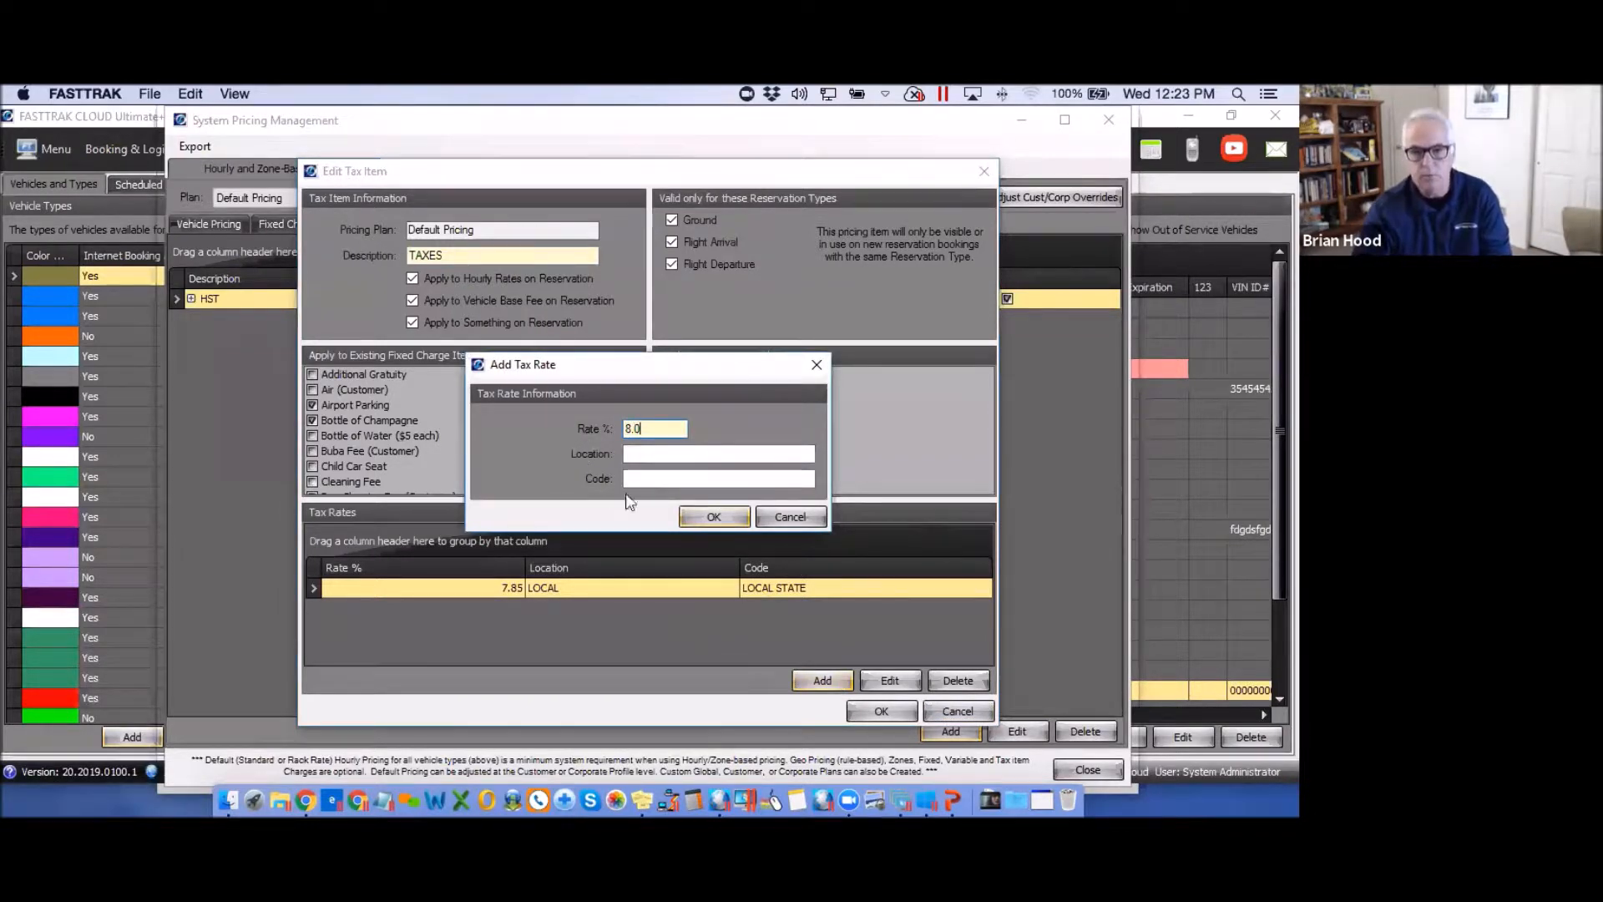
{"action": "left_click", "coordinate": [645, 450]}
{"action": "type", "text": "LO"}
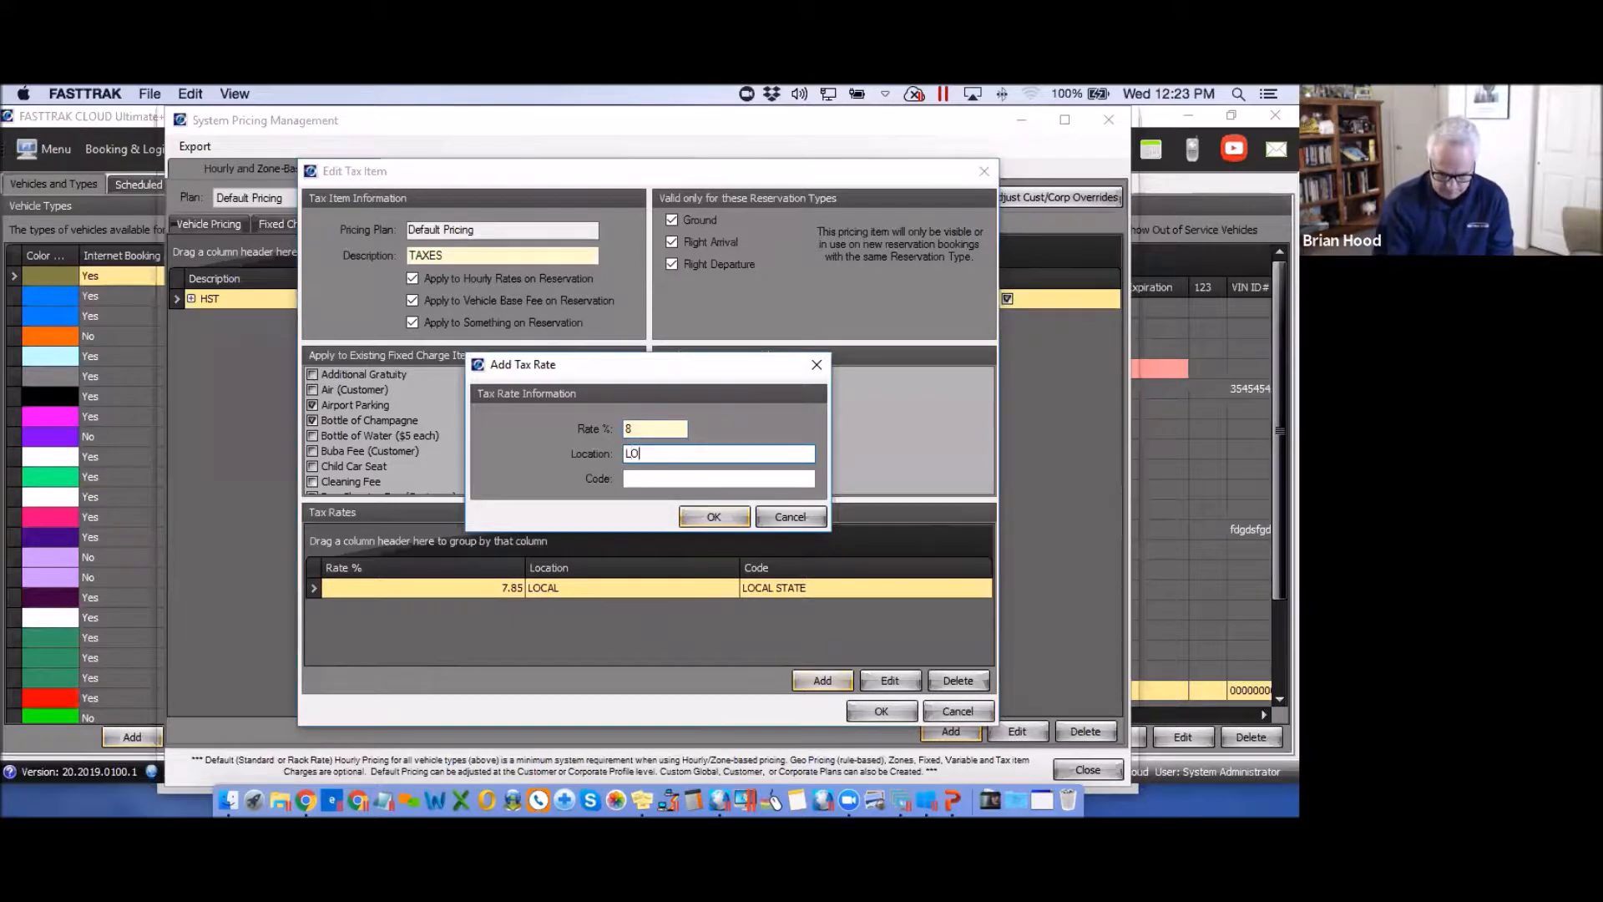
{"action": "type", "text": "CAL 2"}
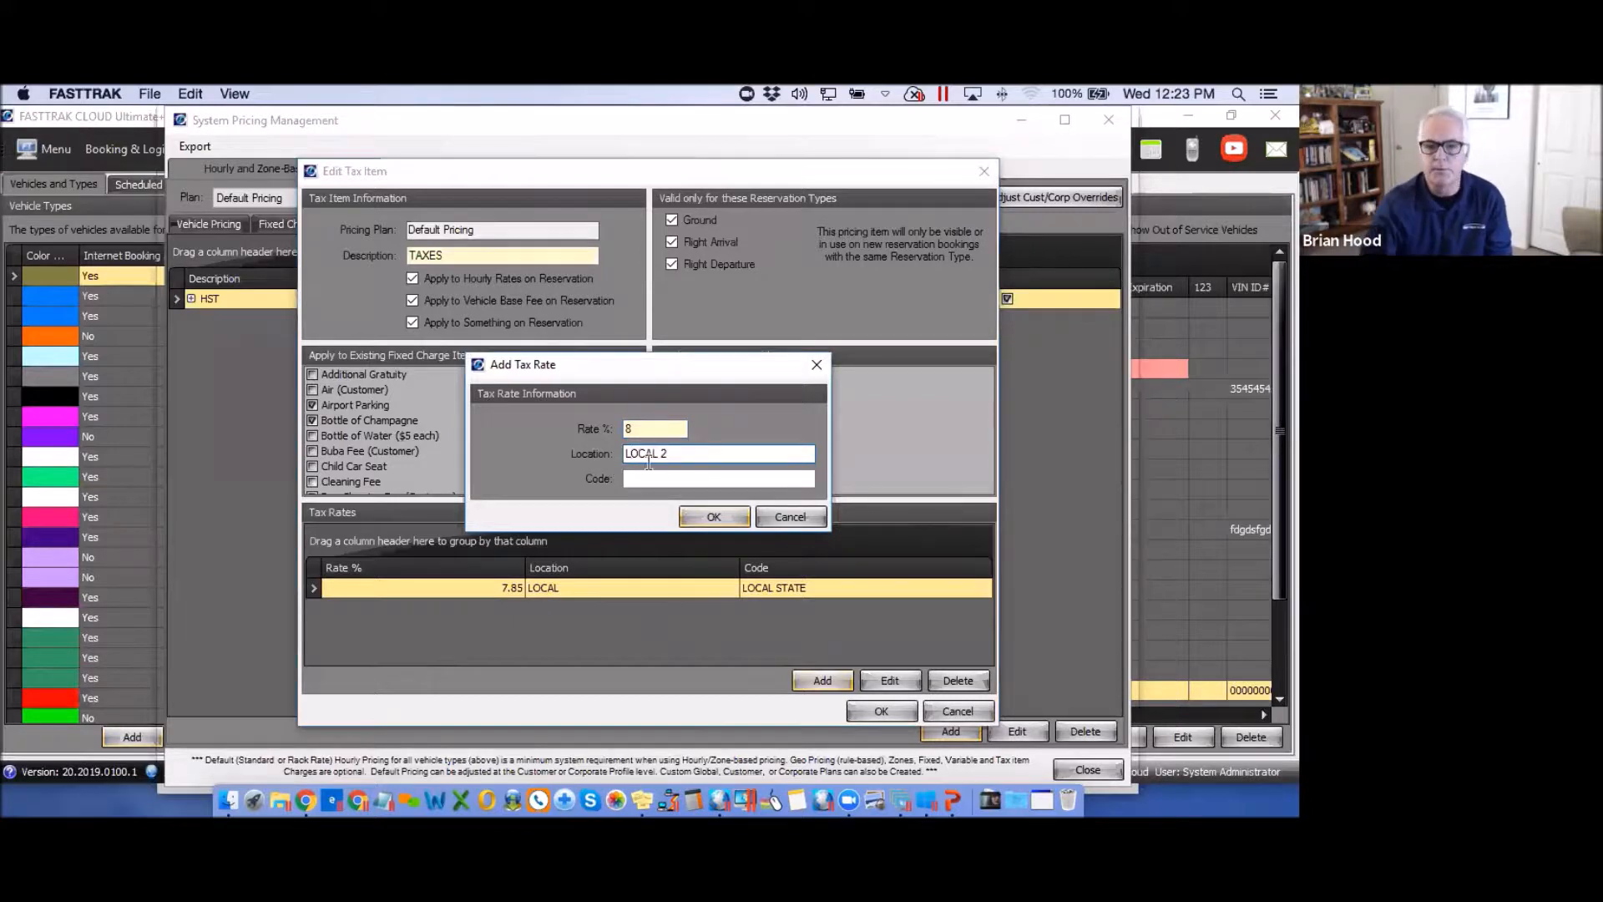
{"action": "left_click", "coordinate": [651, 476]}
{"action": "type", "text": "LOA"}
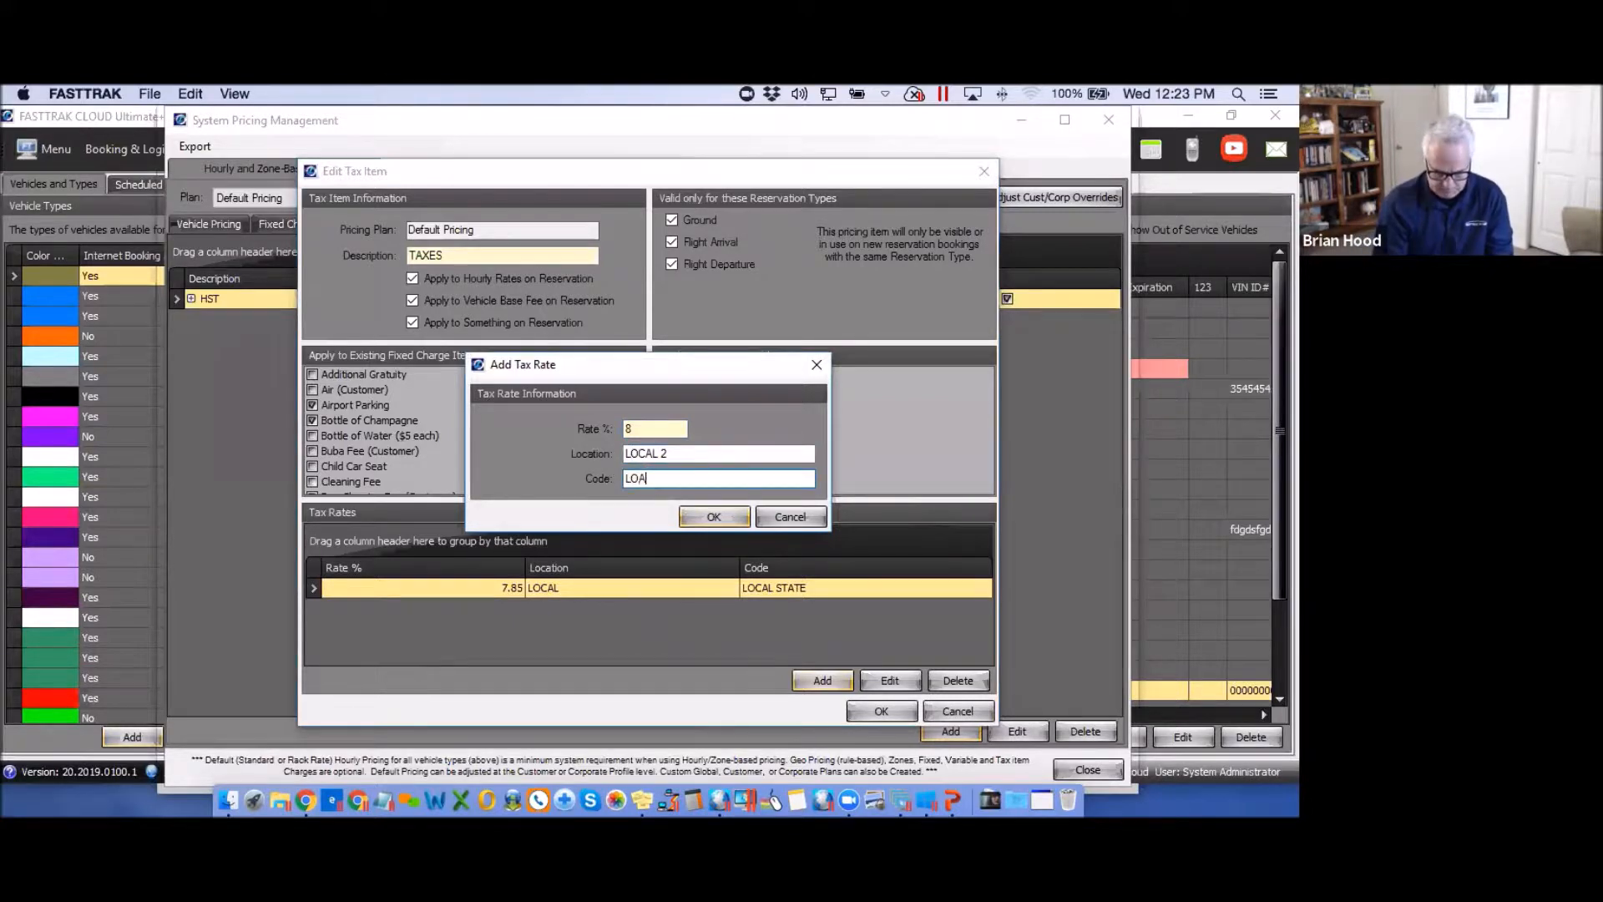
{"action": "type", "text": "CAL 2"}
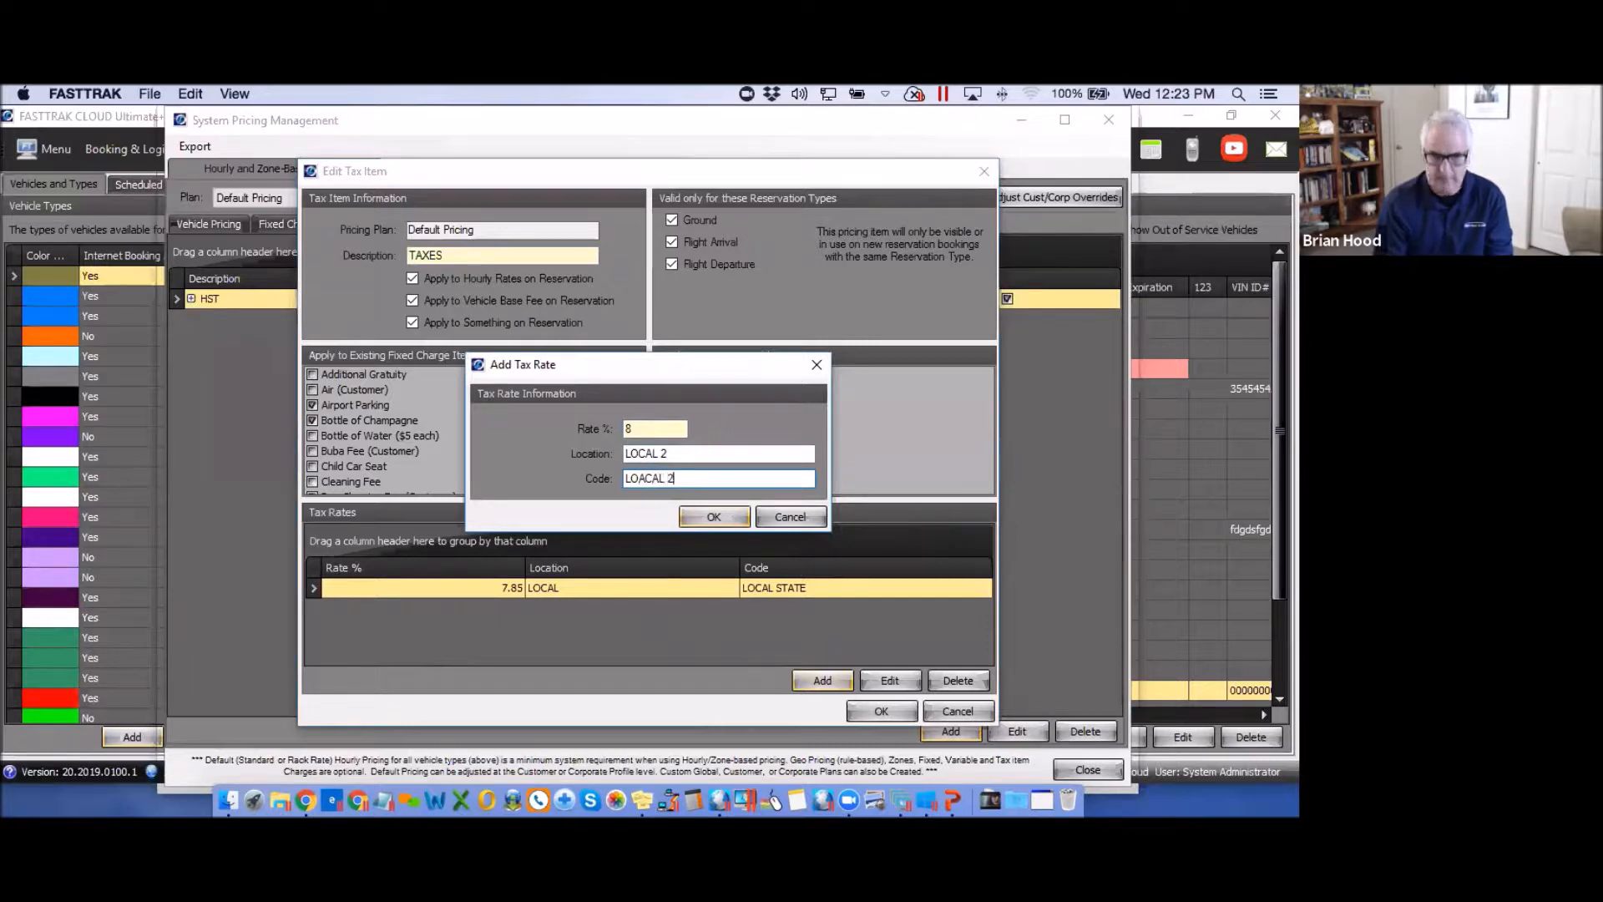
{"action": "left_click", "coordinate": [716, 518]}
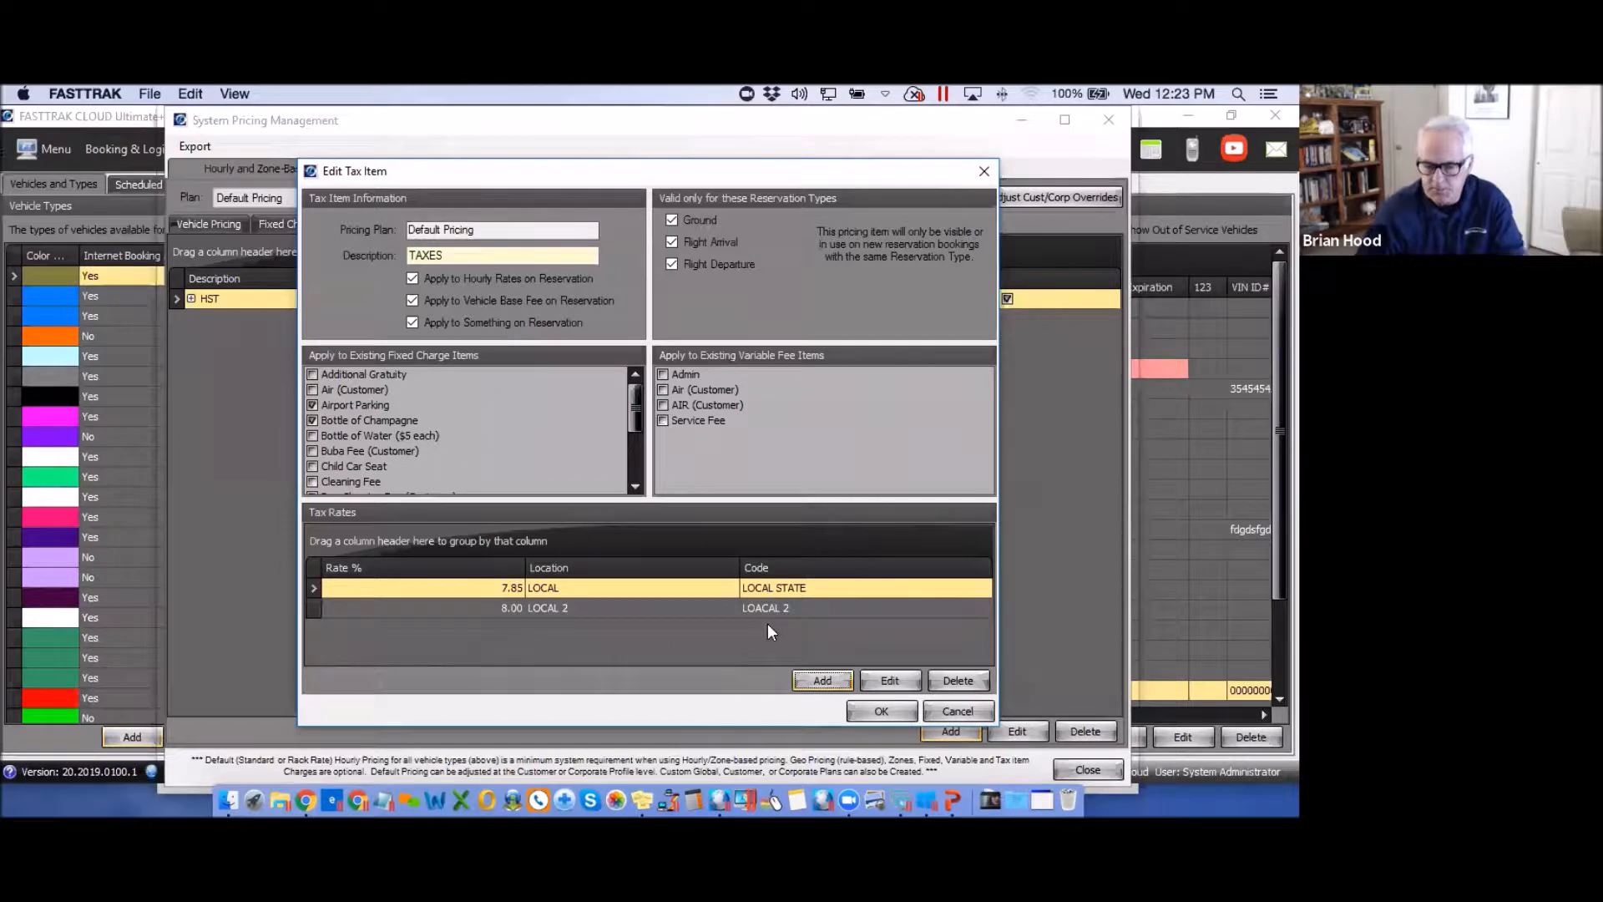
{"action": "left_click", "coordinate": [897, 711]}
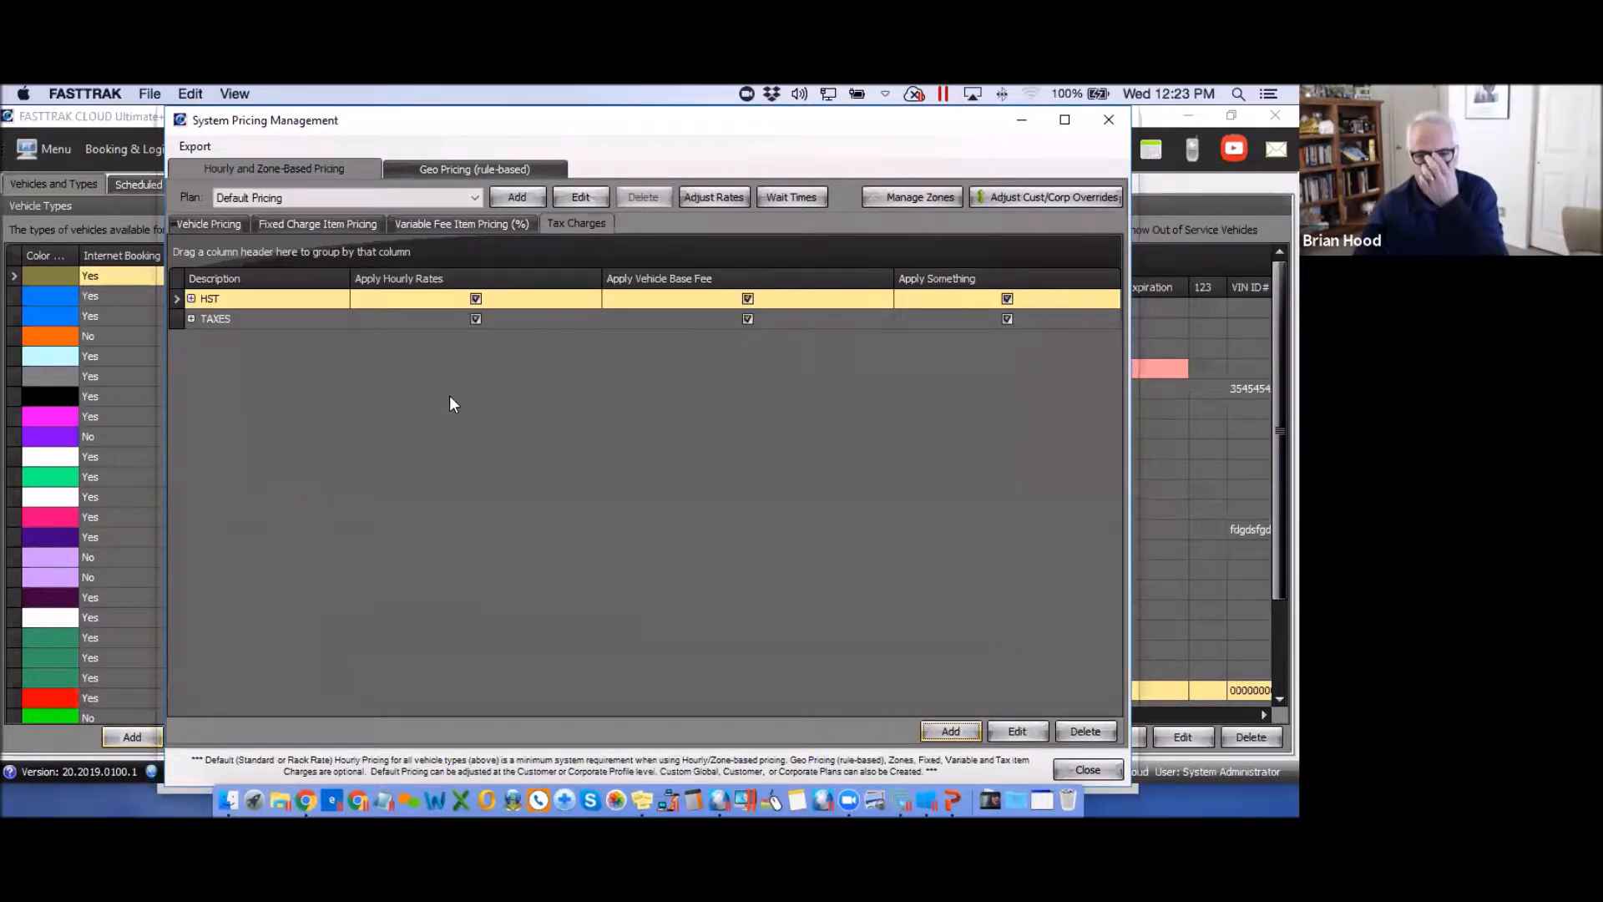
Review the Default Pricing plan's tax charges, variable fees, fixed charges and vehicle pricing.
{"action": "left_click", "coordinate": [674, 299]}
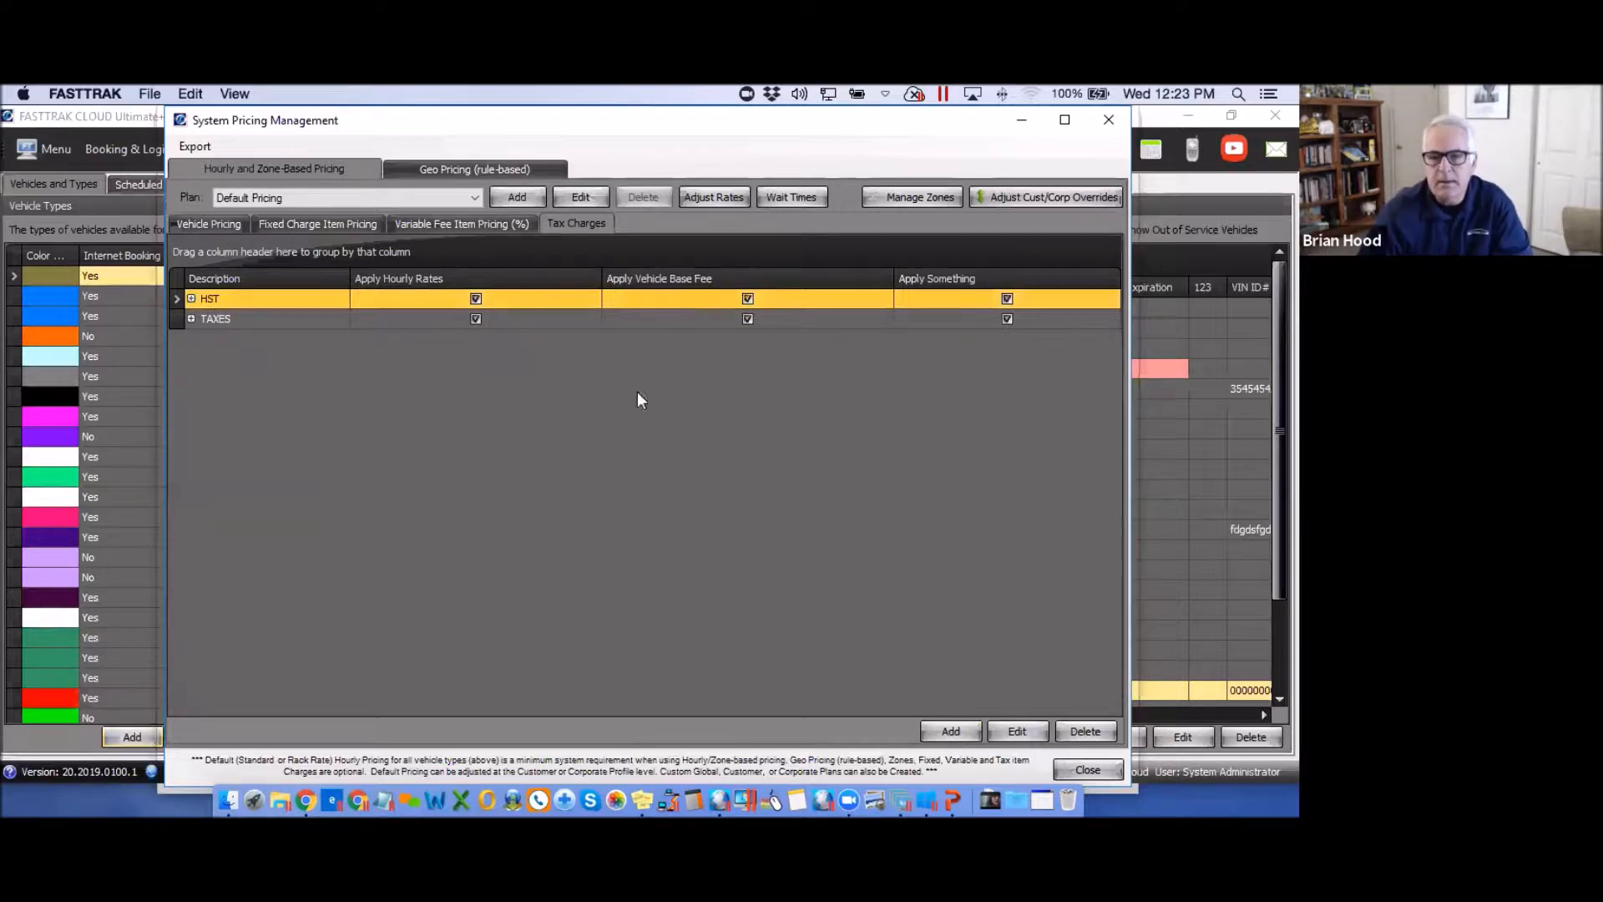
{"action": "left_click", "coordinate": [653, 320]}
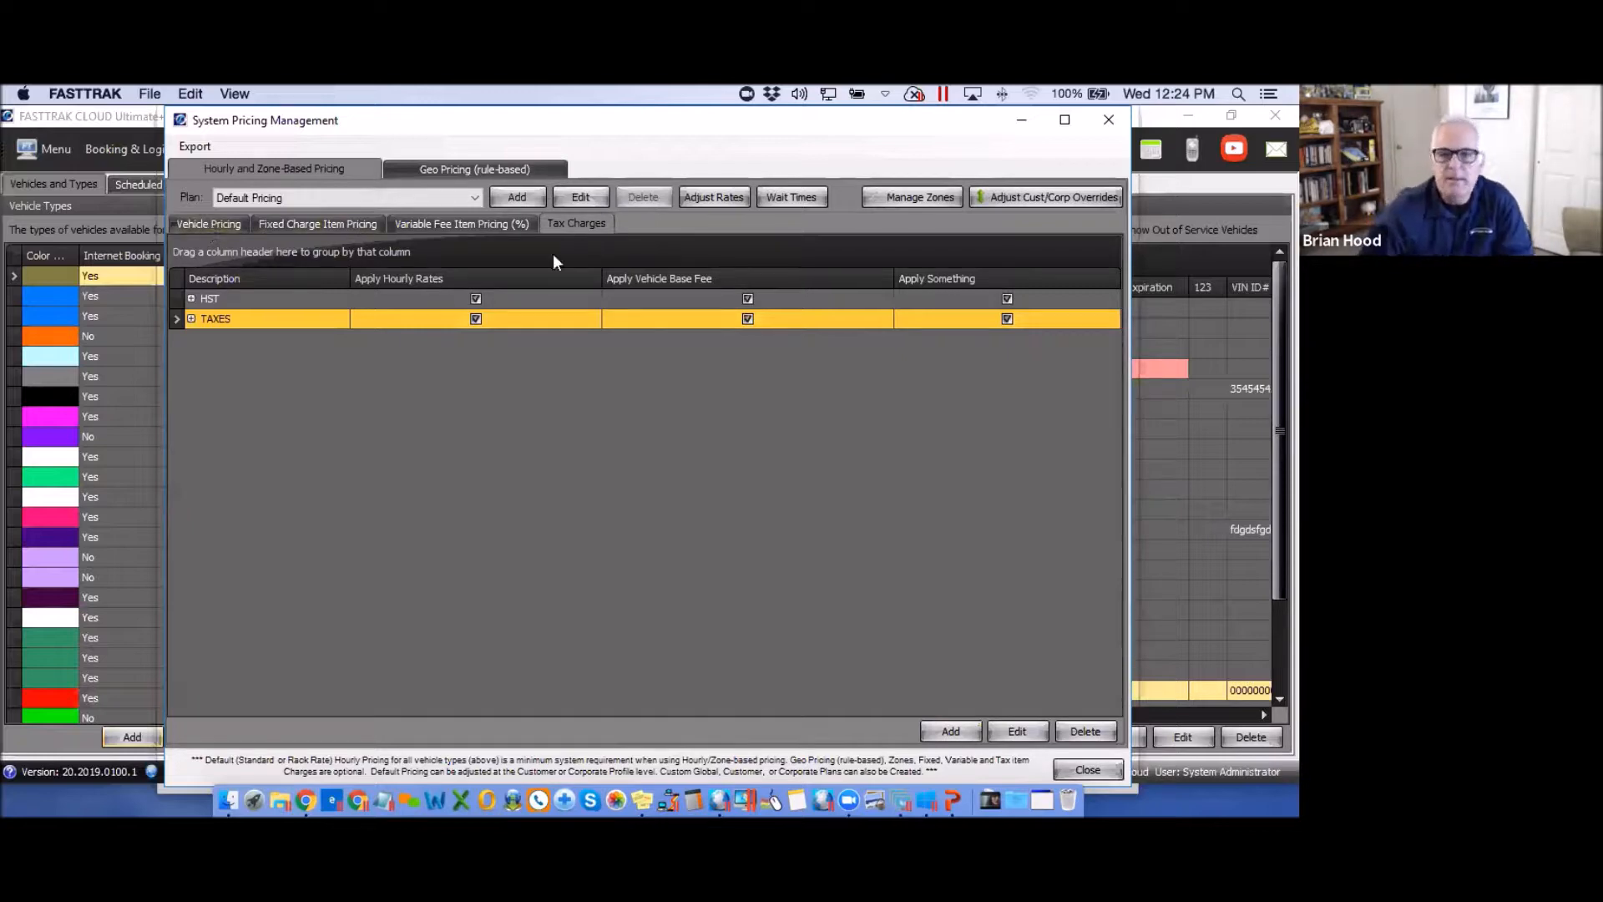
{"action": "left_click", "coordinate": [468, 224]}
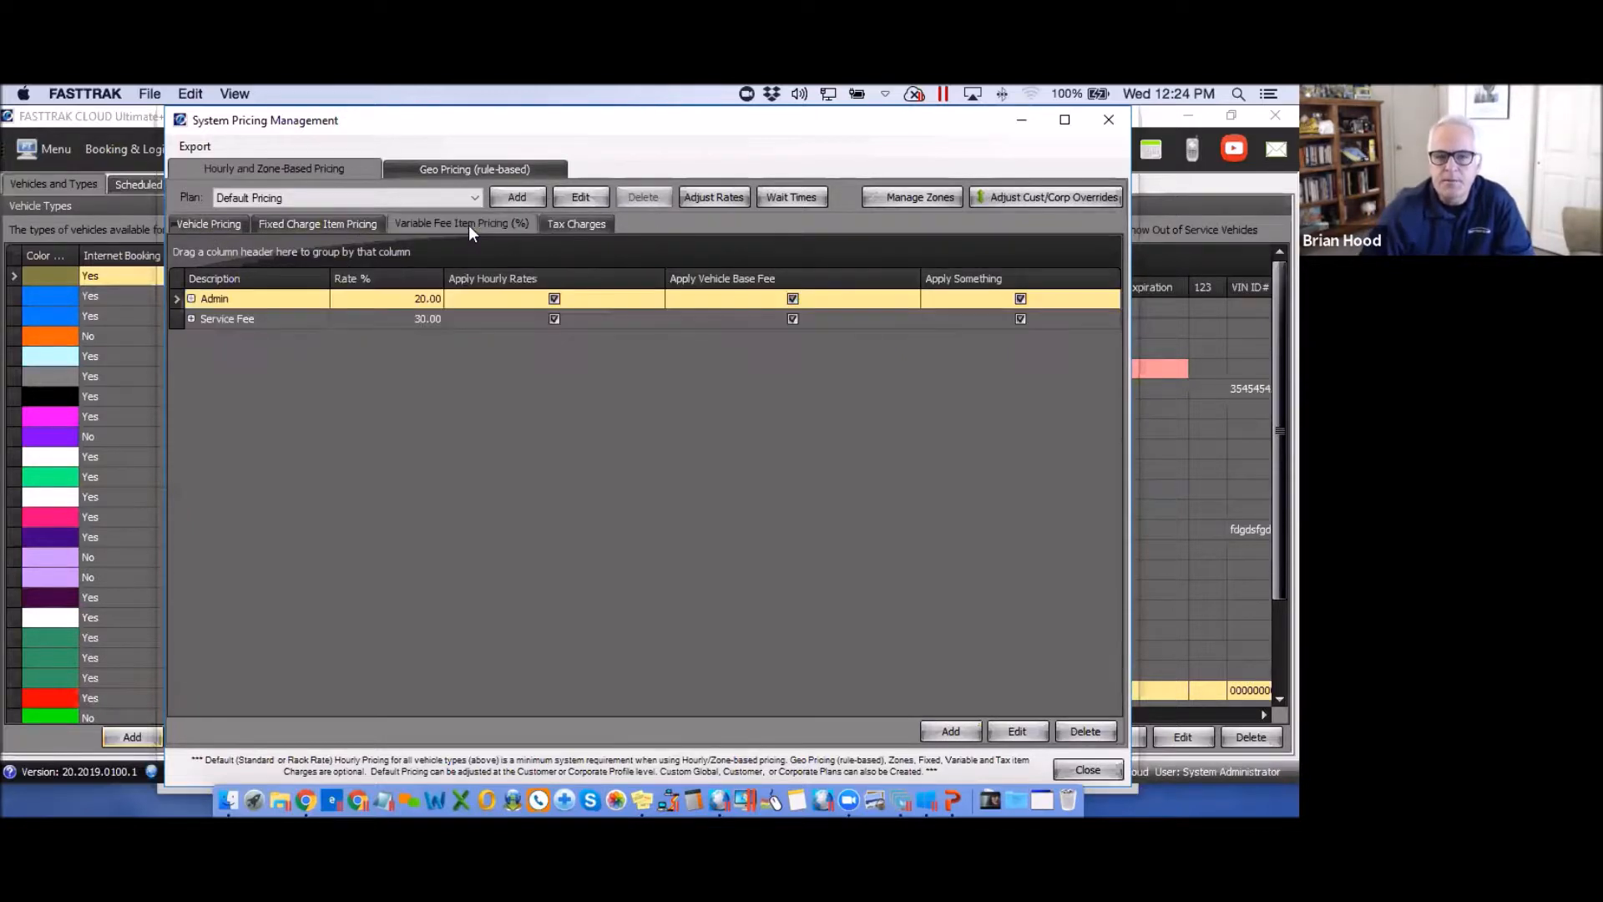
{"action": "left_click", "coordinate": [327, 227]}
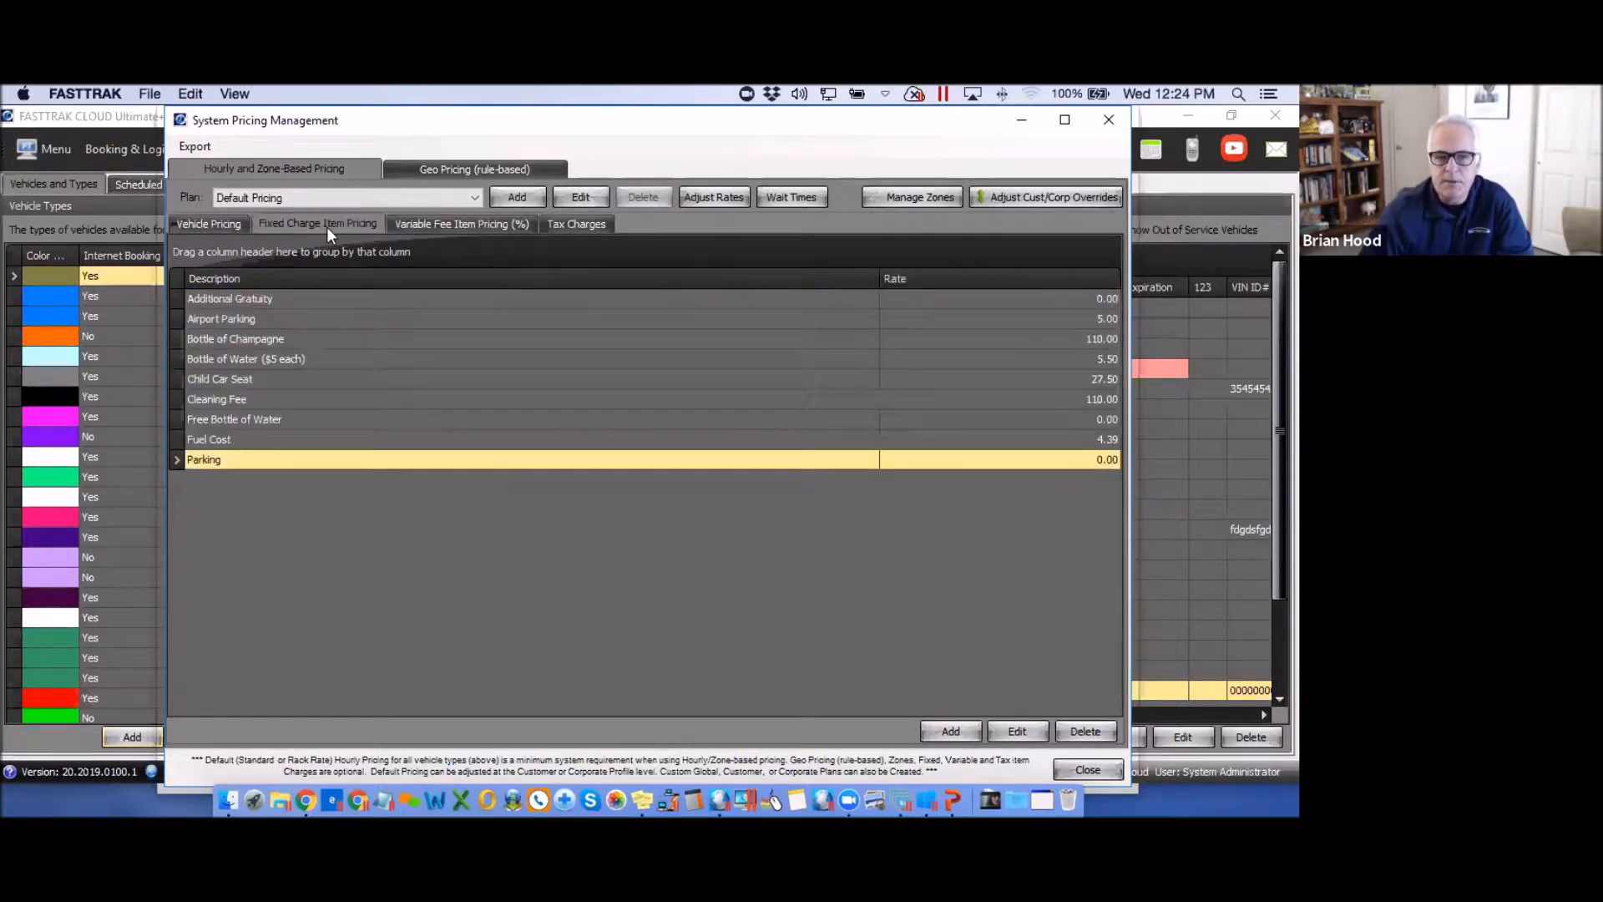
{"action": "left_click", "coordinate": [212, 223]}
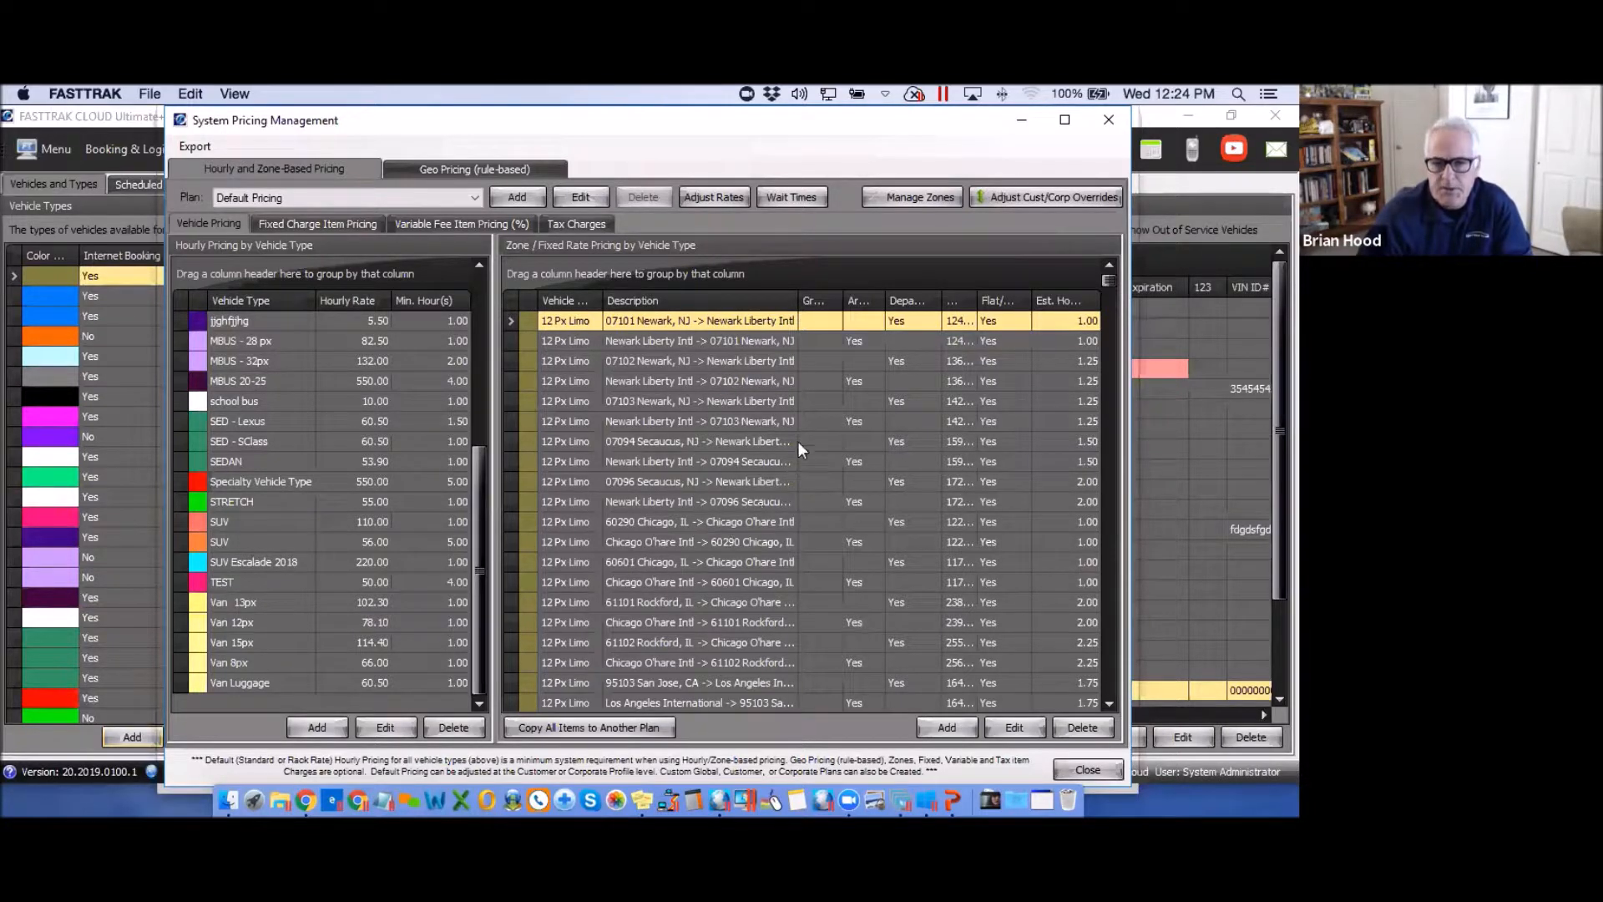
{"action": "left_click_drag", "start_coordinate": [913, 129], "coordinate": [890, 141]}
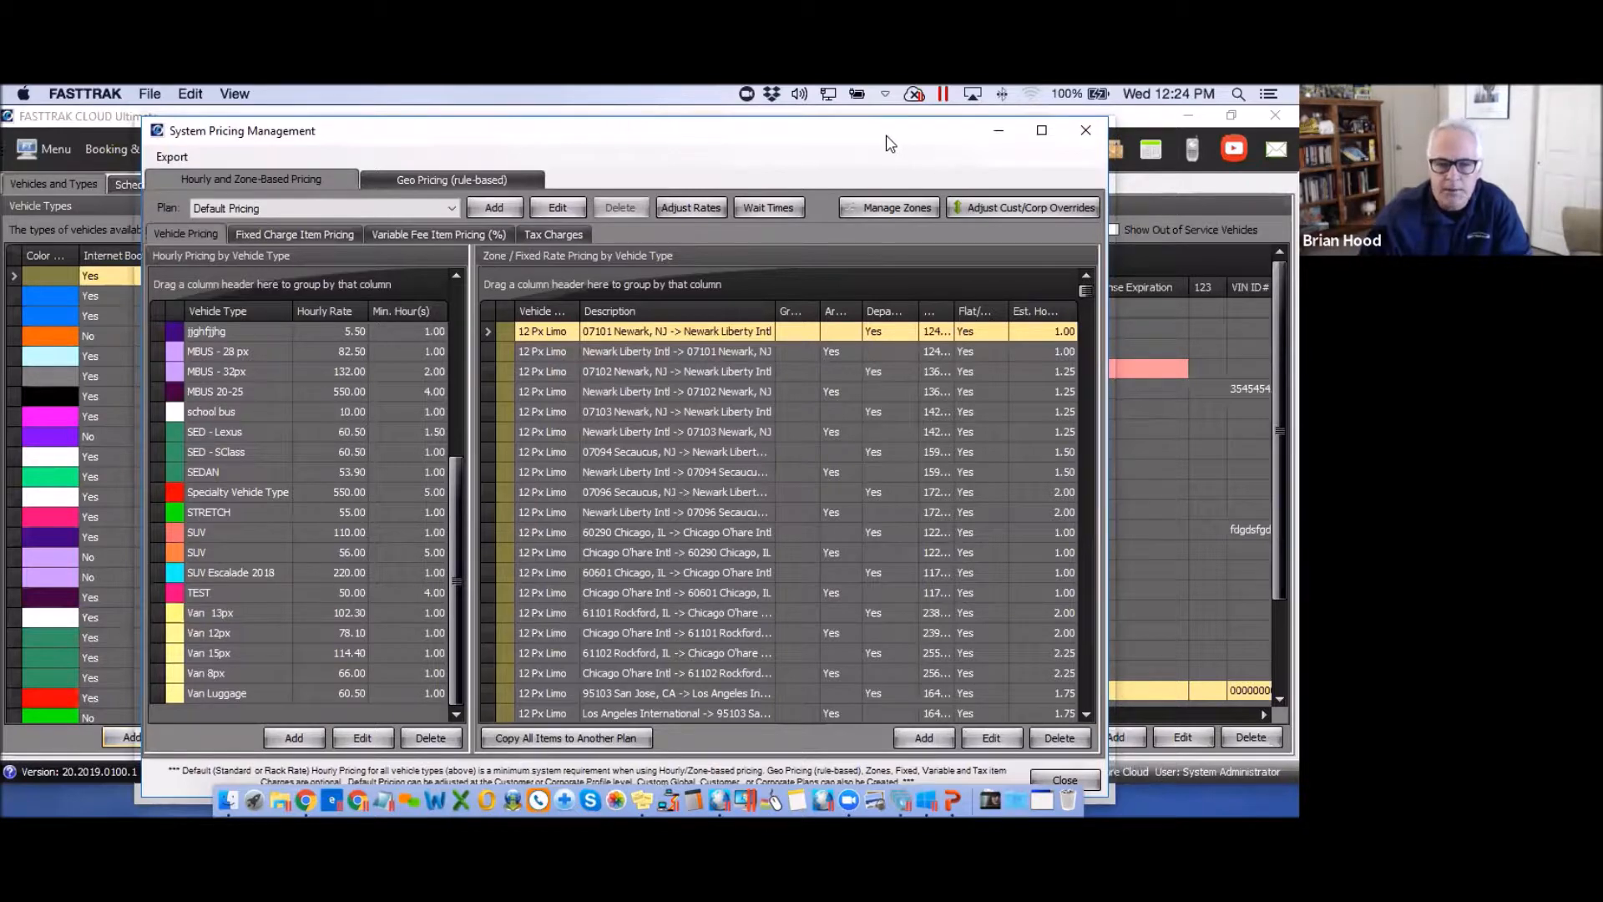
Compare the zone pricing of the NEW ZONE TEST plan with Default Pricing, ending on the NEW ZONE TEST plan.
{"action": "left_click", "coordinate": [450, 208]}
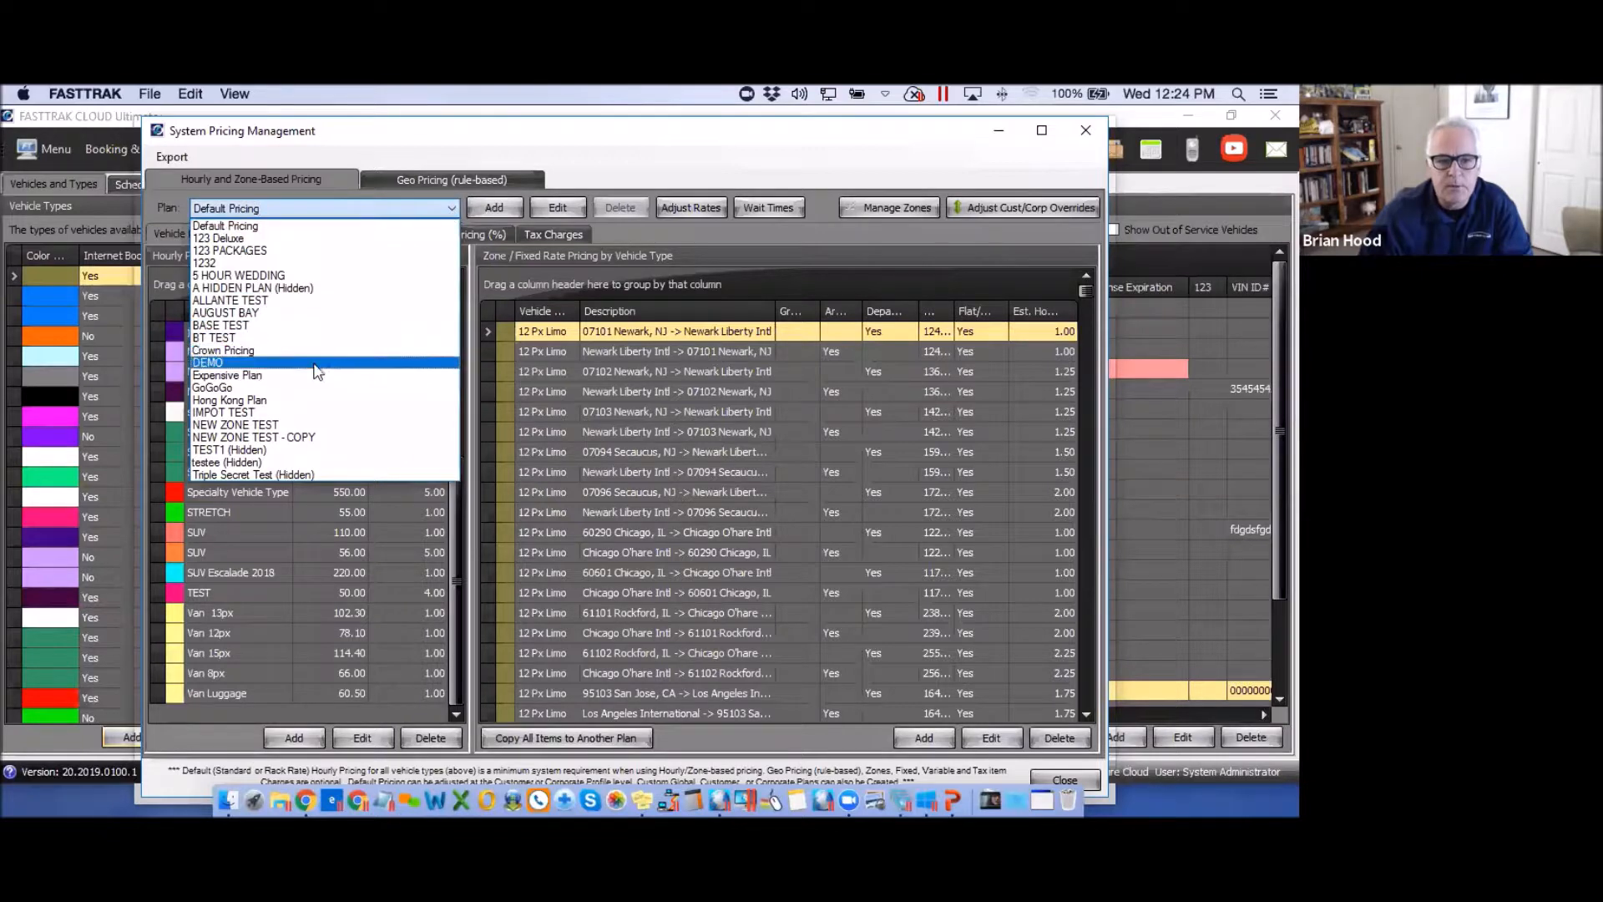
{"action": "left_click", "coordinate": [236, 425]}
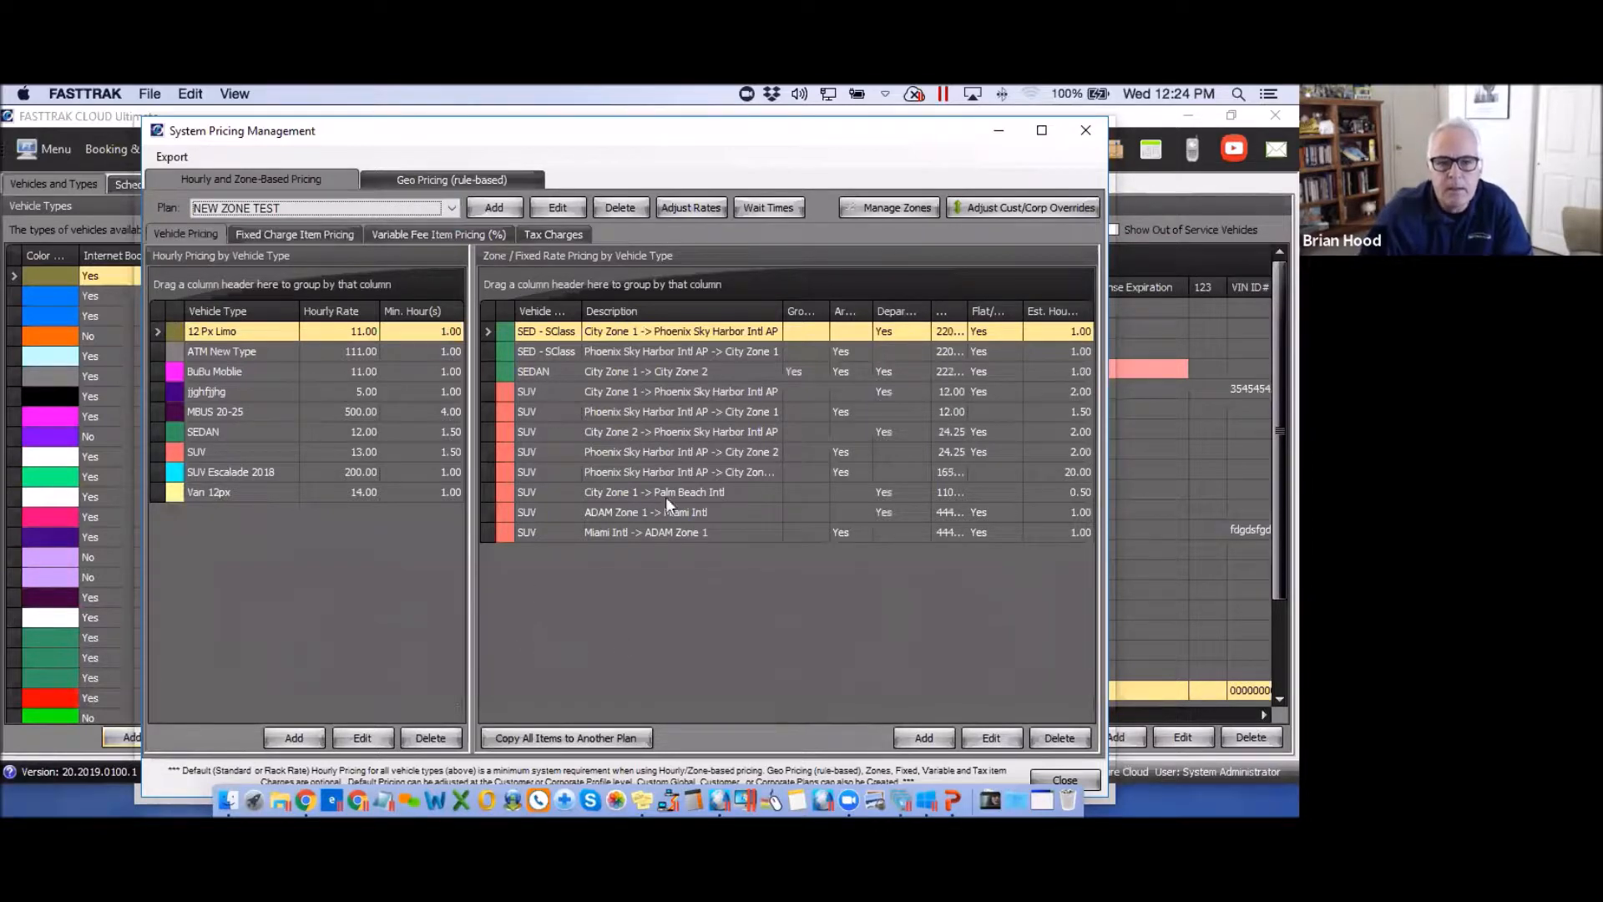
{"action": "left_click", "coordinate": [450, 209]}
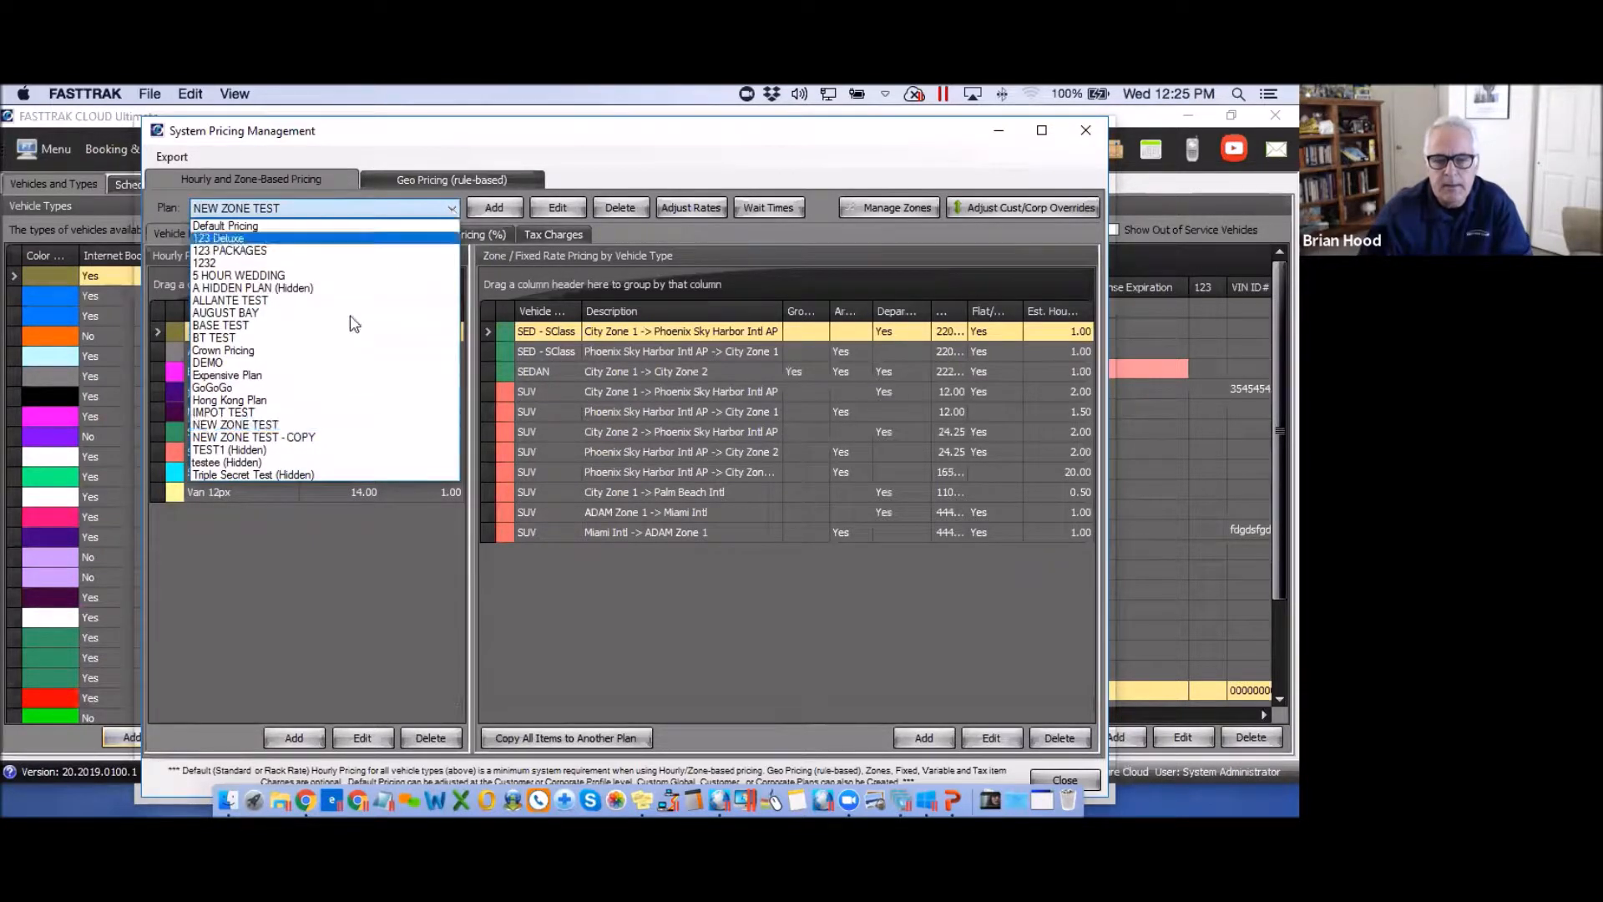
{"action": "left_click", "coordinate": [237, 227]}
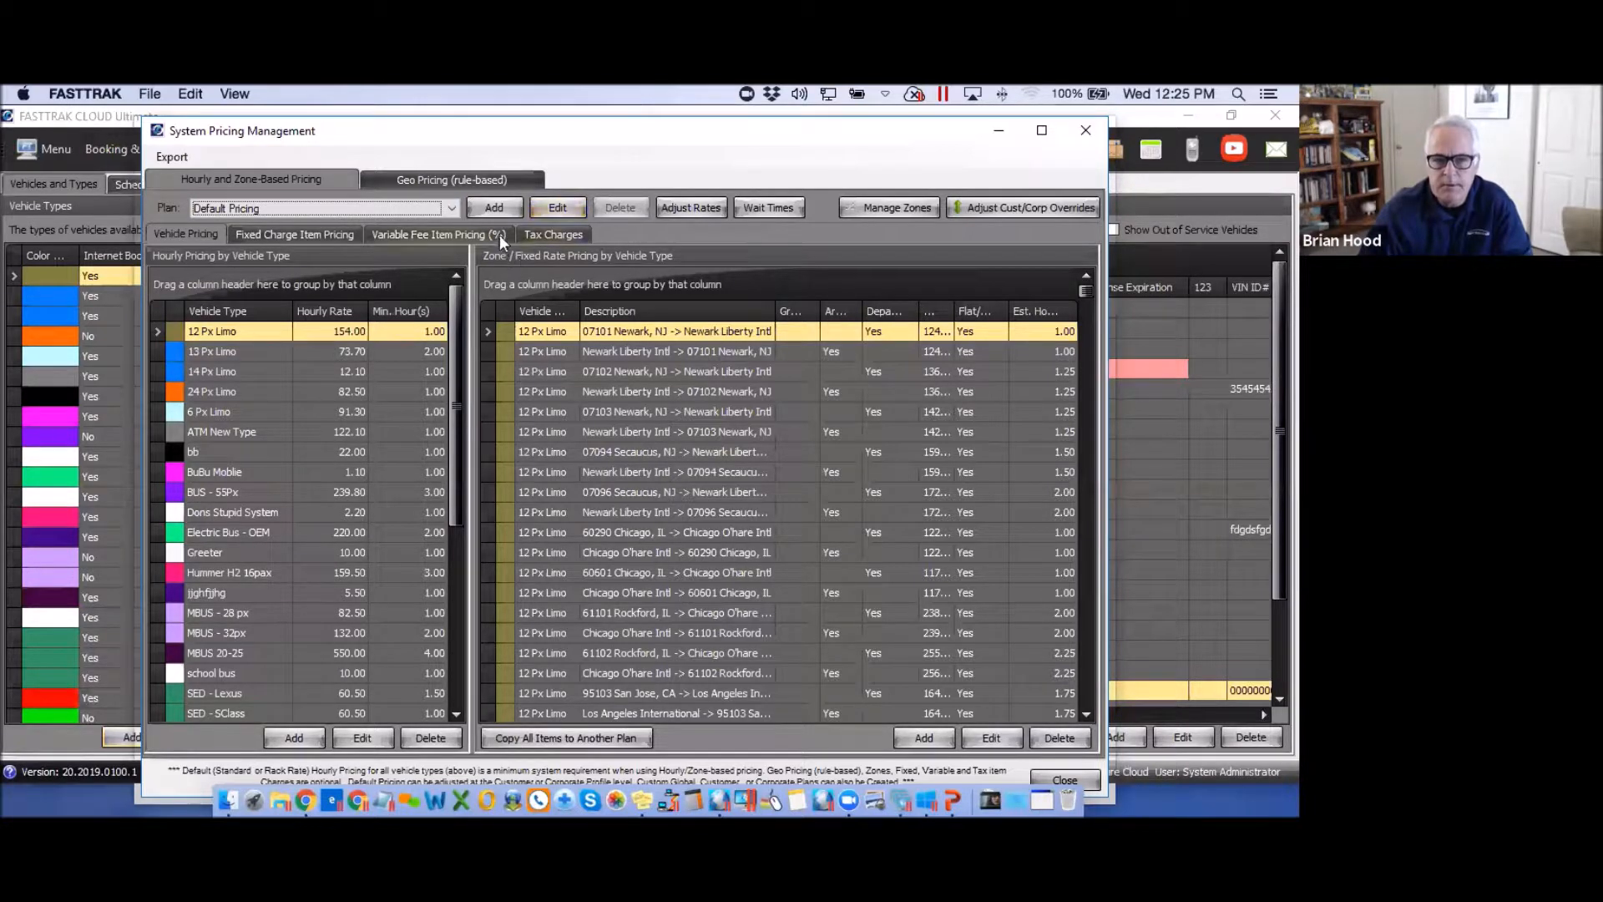
{"action": "left_click", "coordinate": [451, 207]}
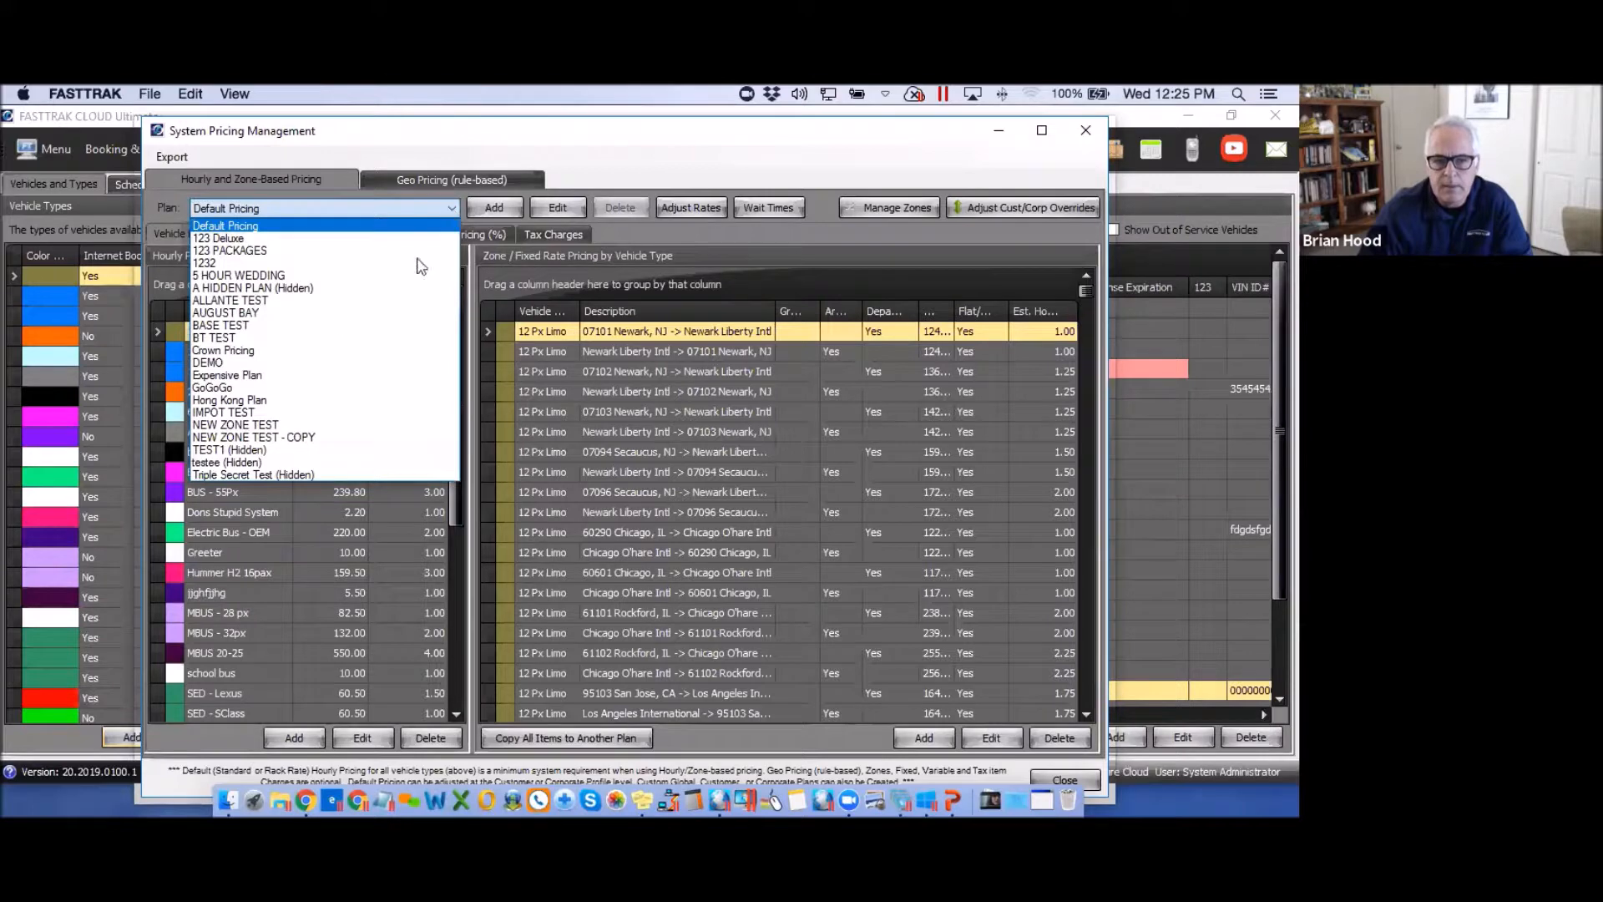
{"action": "left_click", "coordinate": [221, 425]}
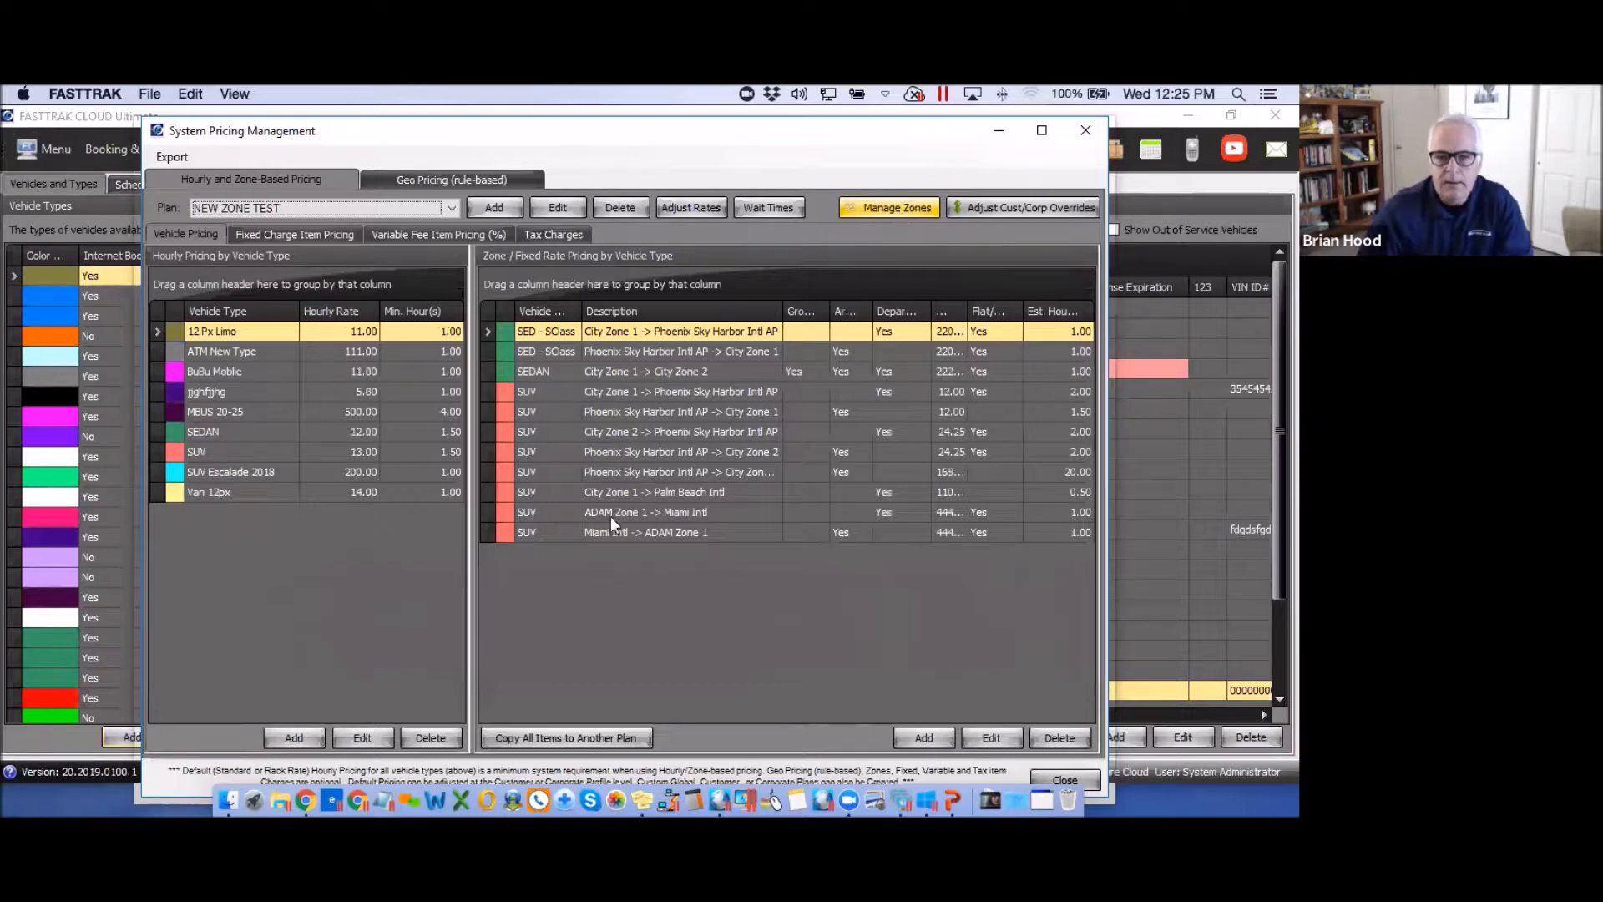
Open the pricing zone management and examine the postal codes and cities of ZONE 101, ZONE 102 and Phoenix (Local Zip).
{"action": "left_click", "coordinate": [900, 209]}
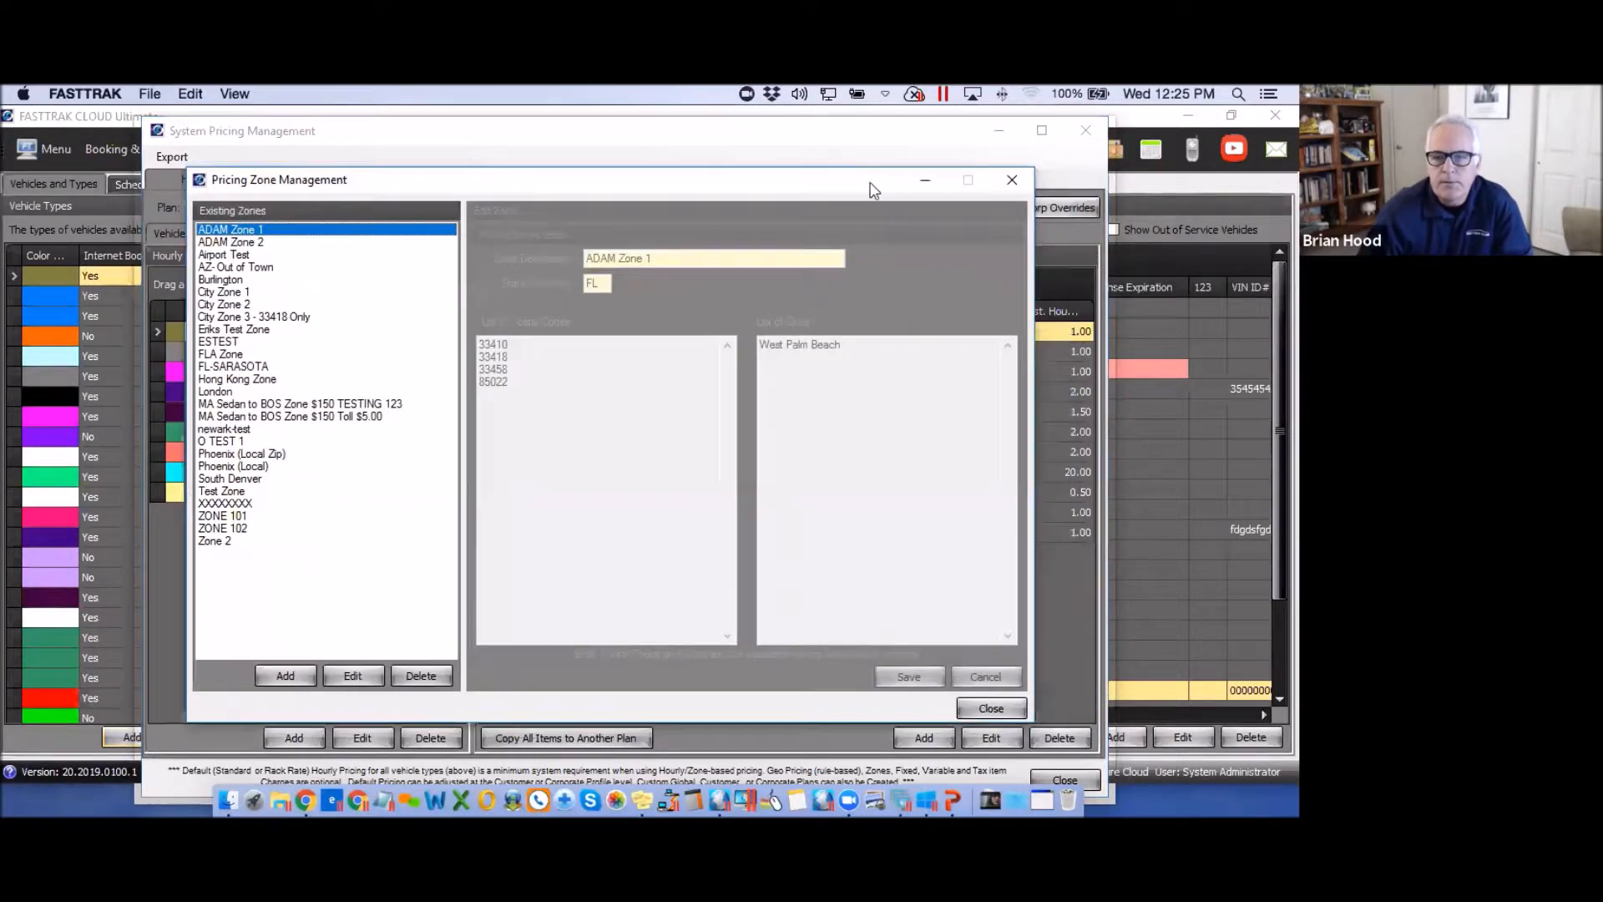
{"action": "left_click", "coordinate": [977, 182]}
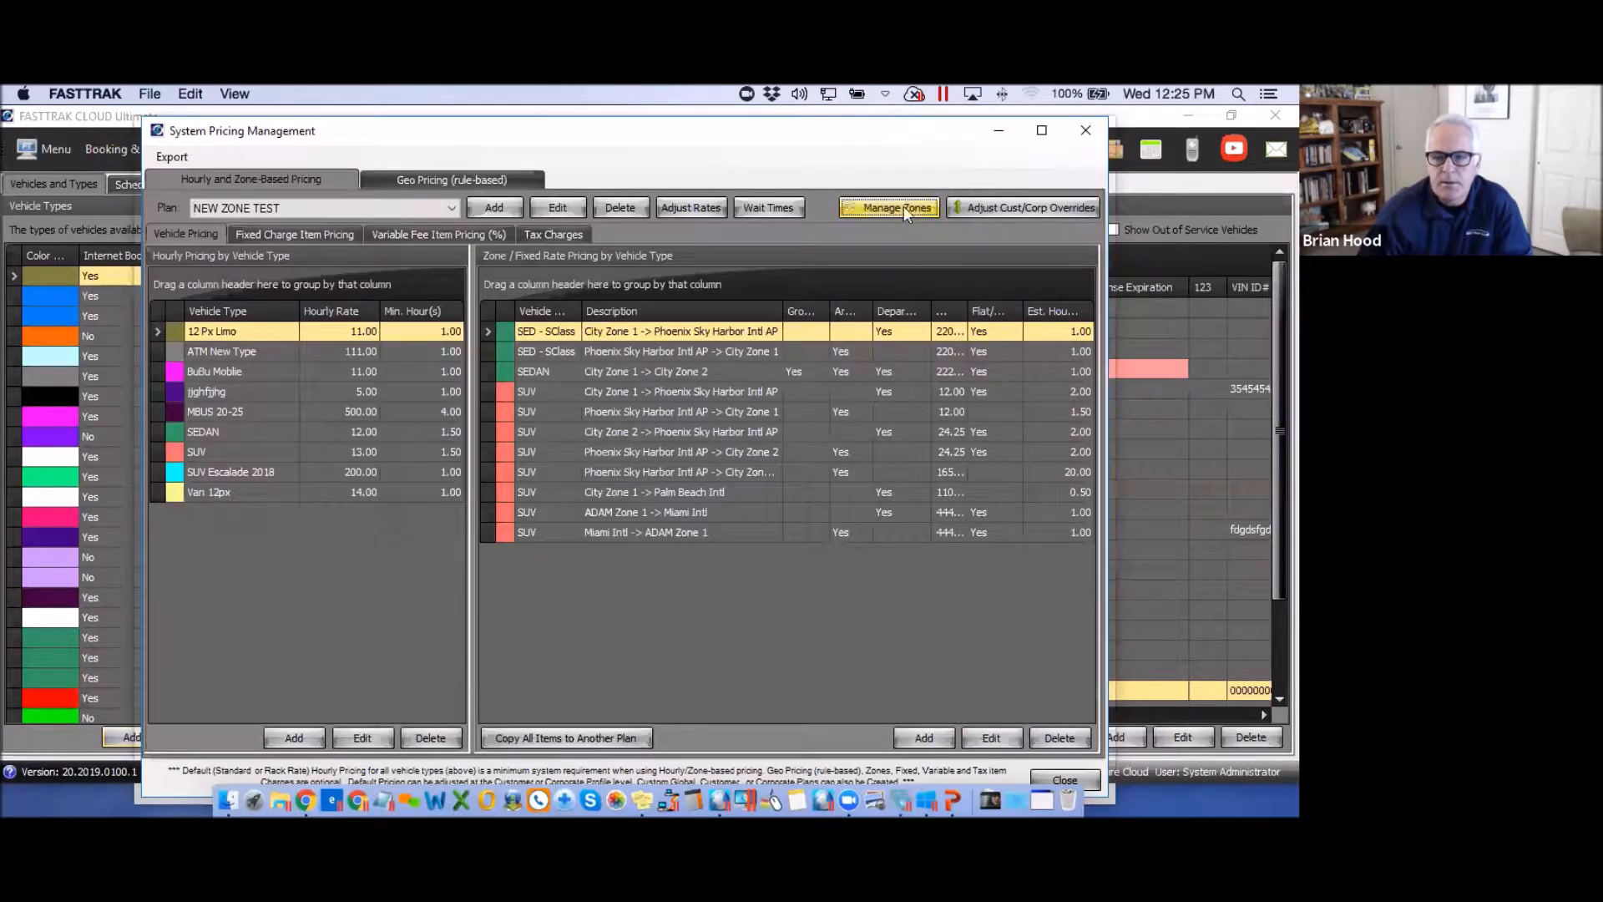
{"action": "left_click", "coordinate": [893, 208]}
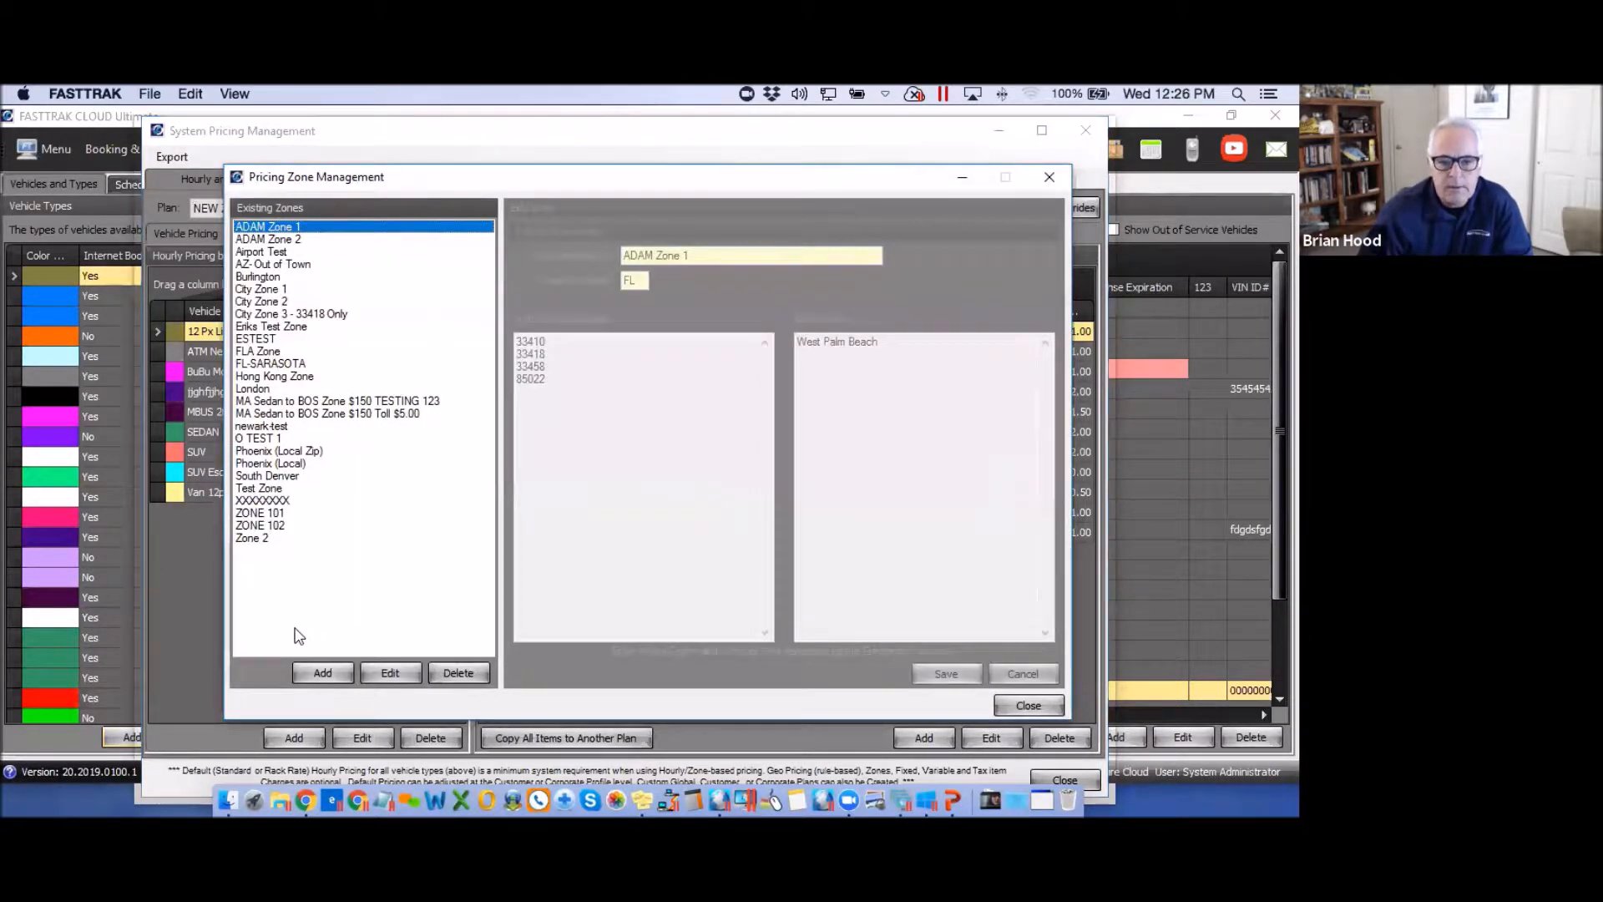
{"action": "left_click", "coordinate": [268, 513]}
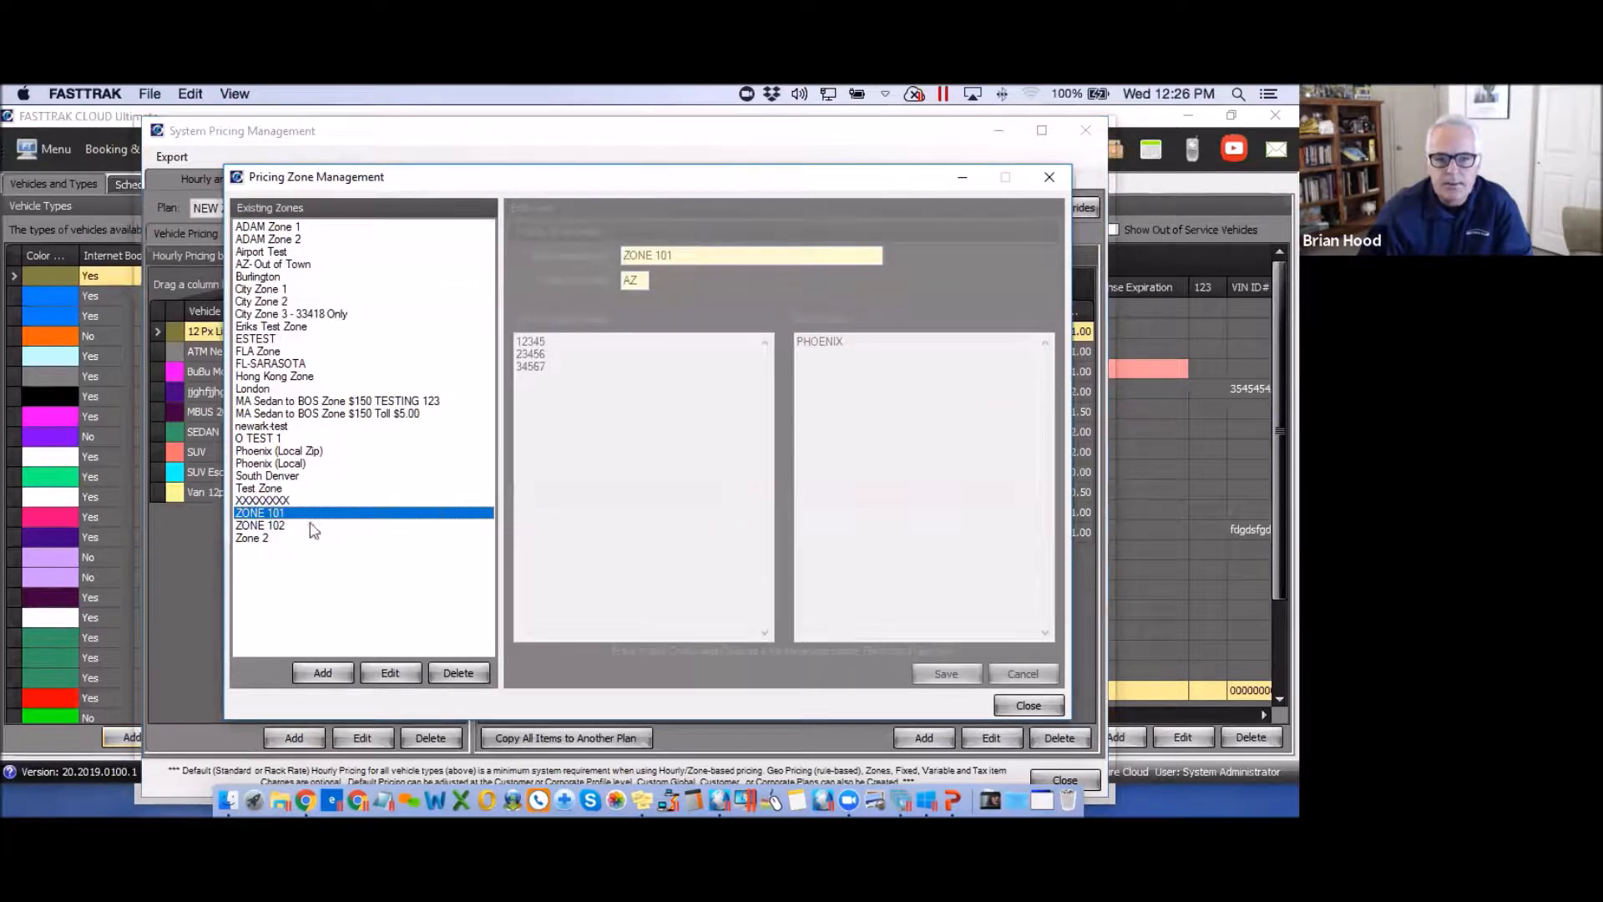
{"action": "left_click", "coordinate": [282, 528]}
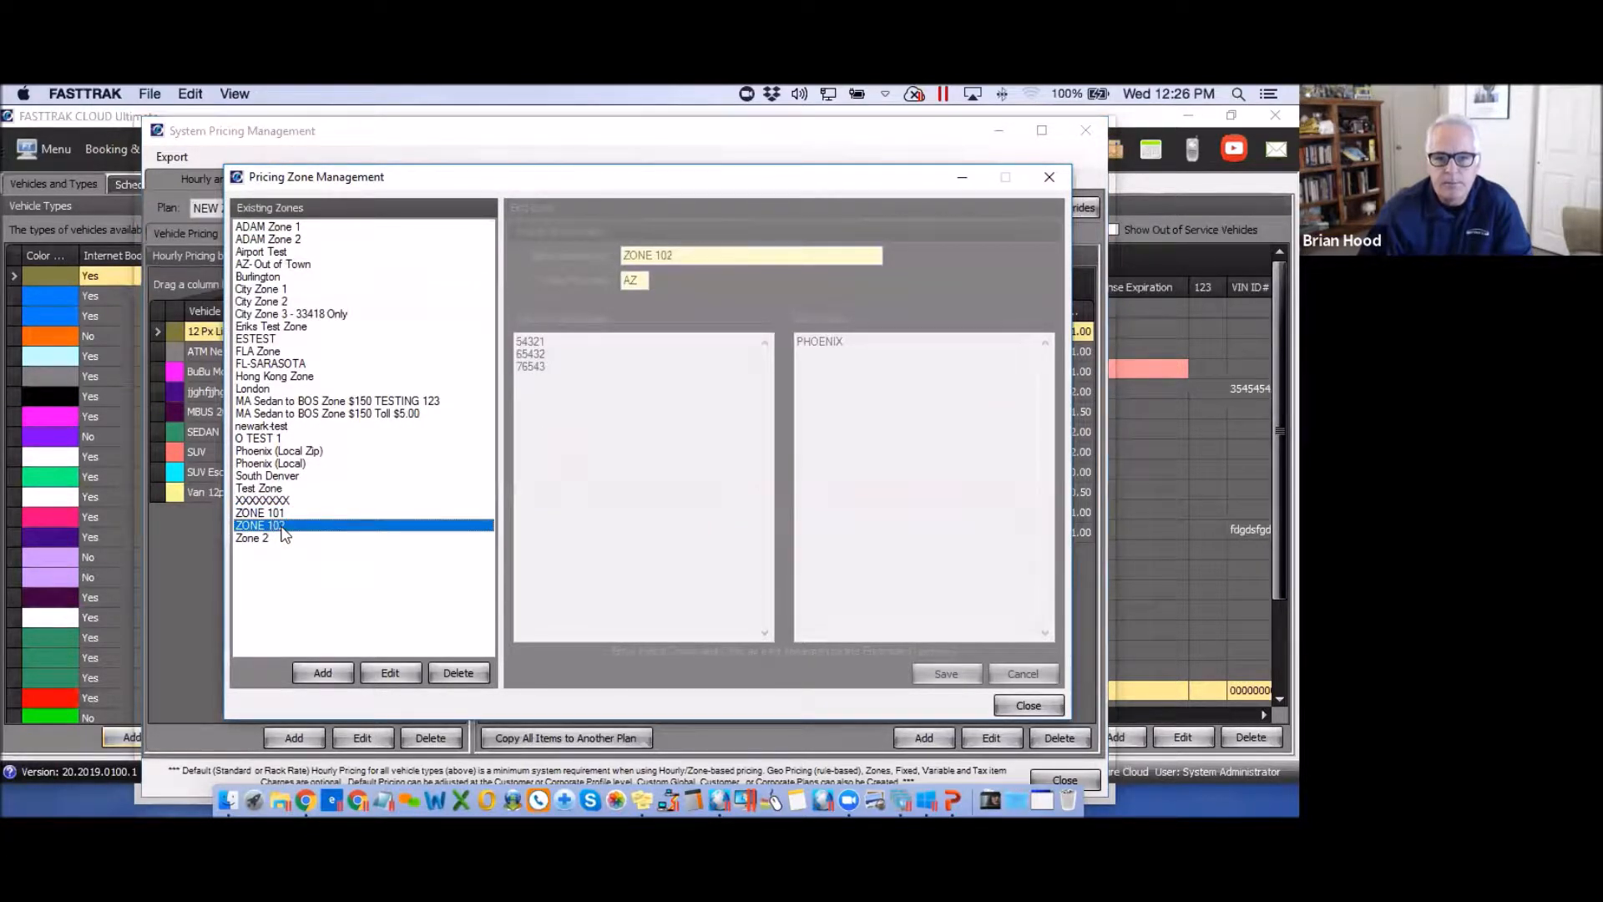
{"action": "left_click", "coordinate": [284, 452]}
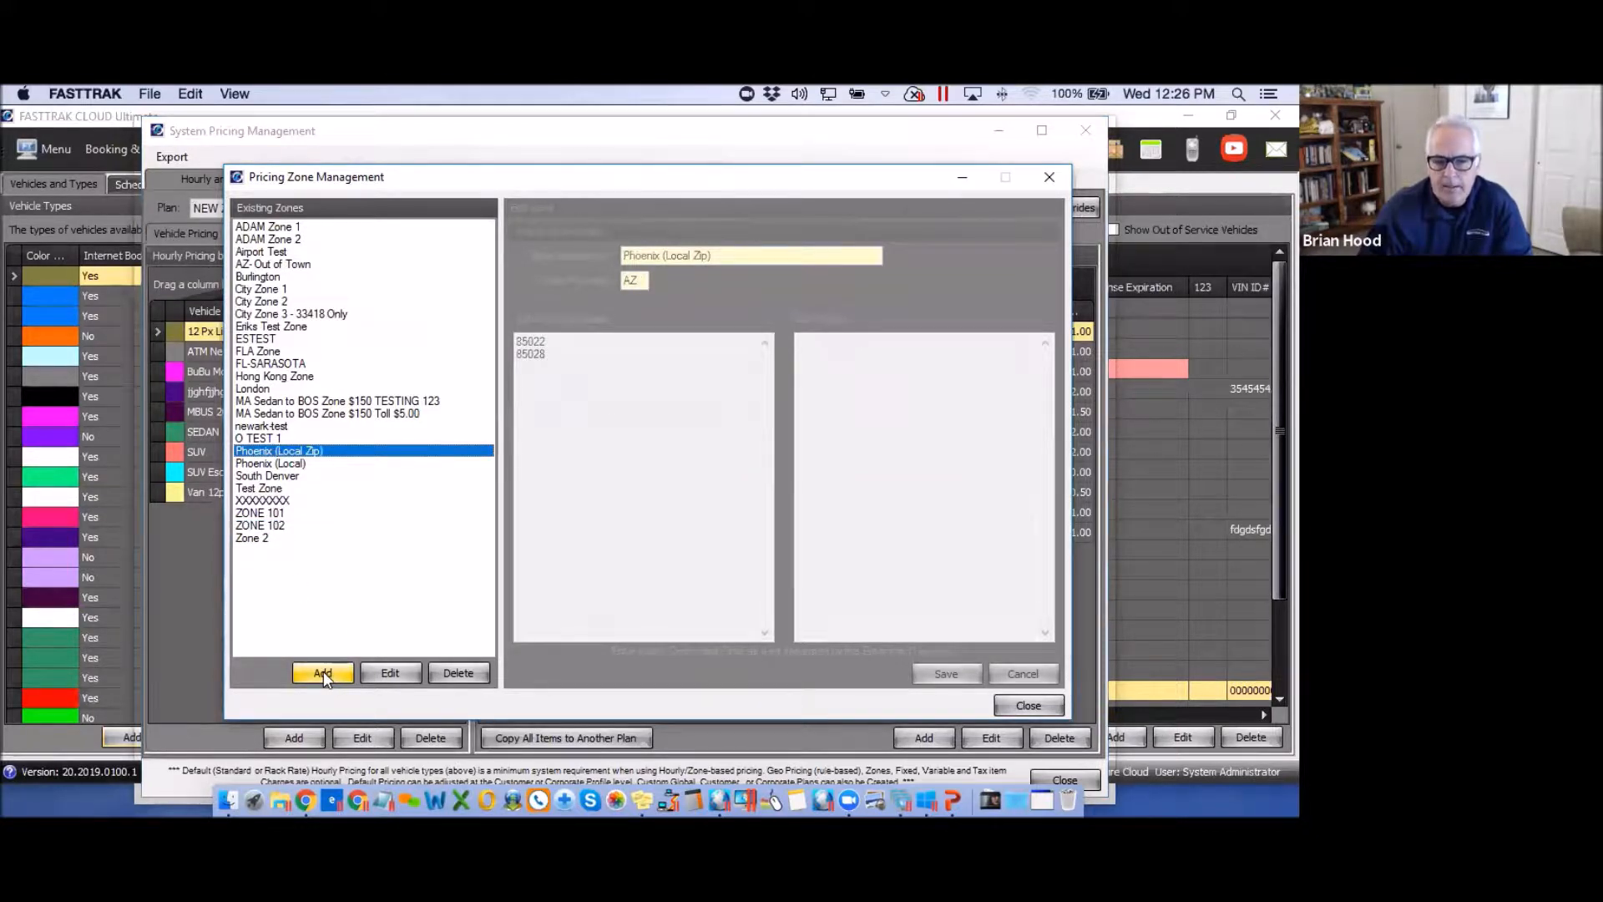
Add a pricing zone with the description TEST and the state AZ.
{"action": "left_click", "coordinate": [323, 673]}
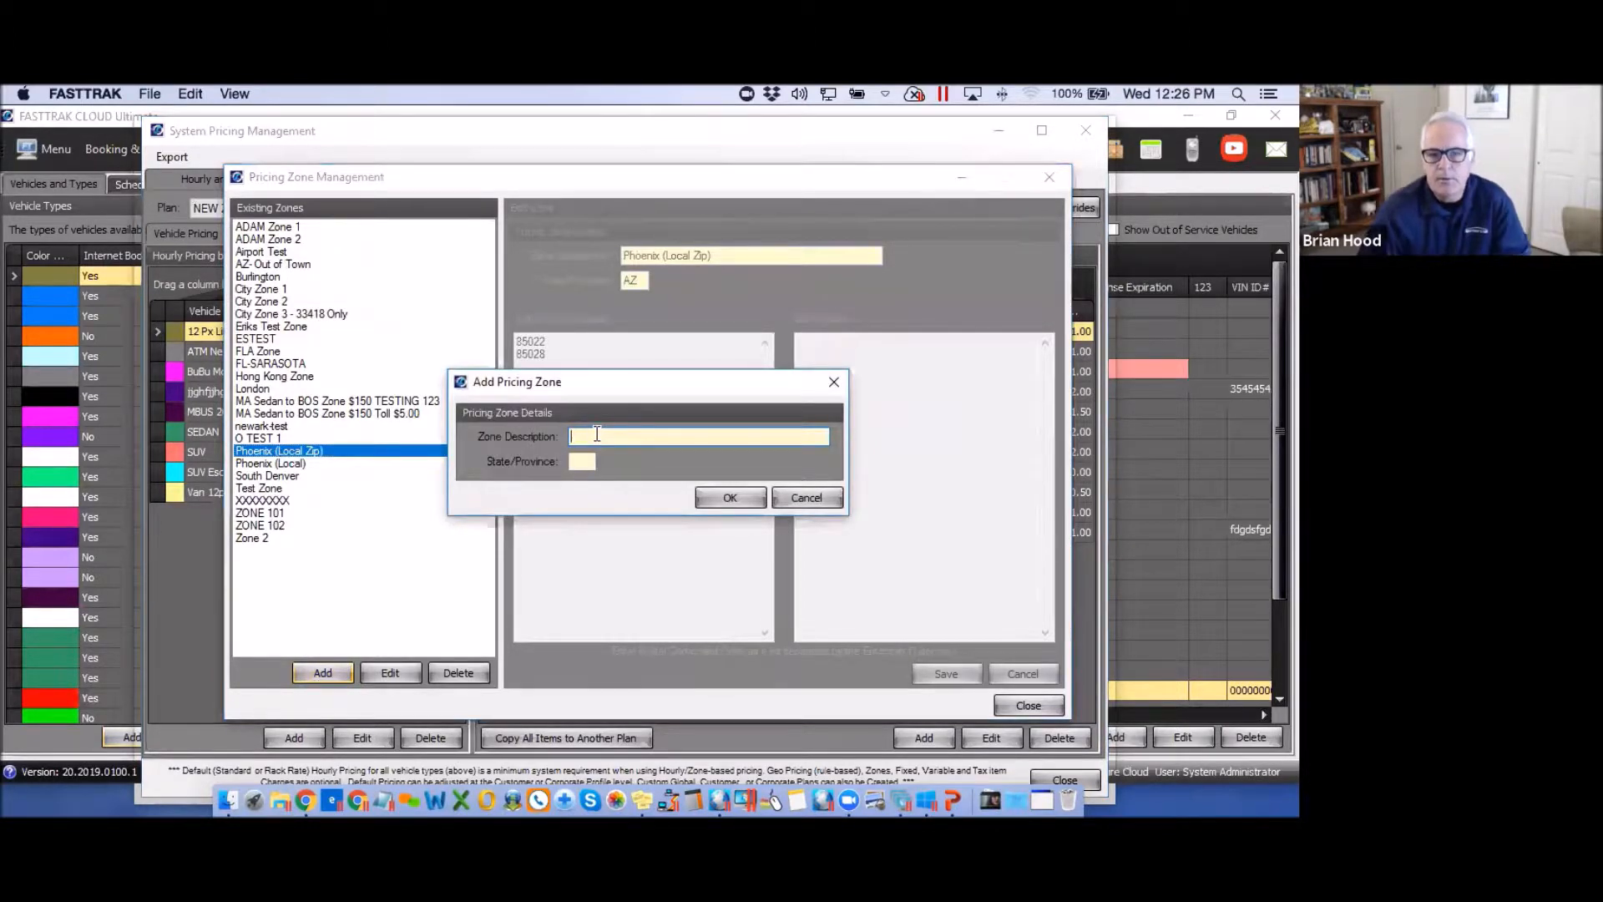
{"action": "type", "text": "TEST"}
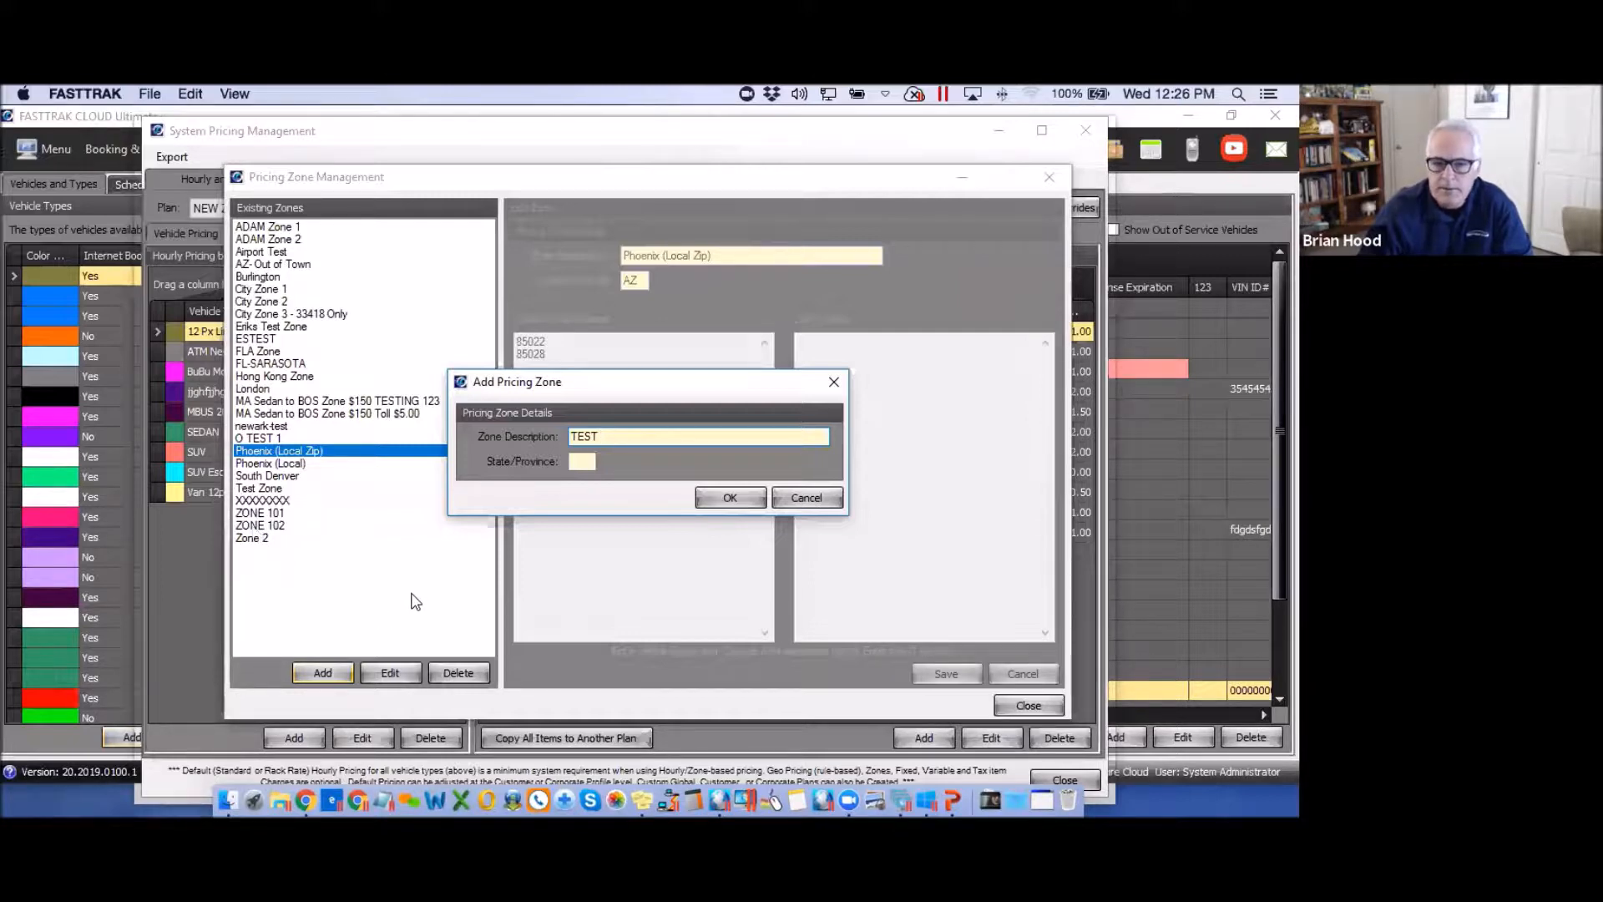
{"action": "left_click", "coordinate": [583, 460]}
{"action": "type", "text": "AZ"}
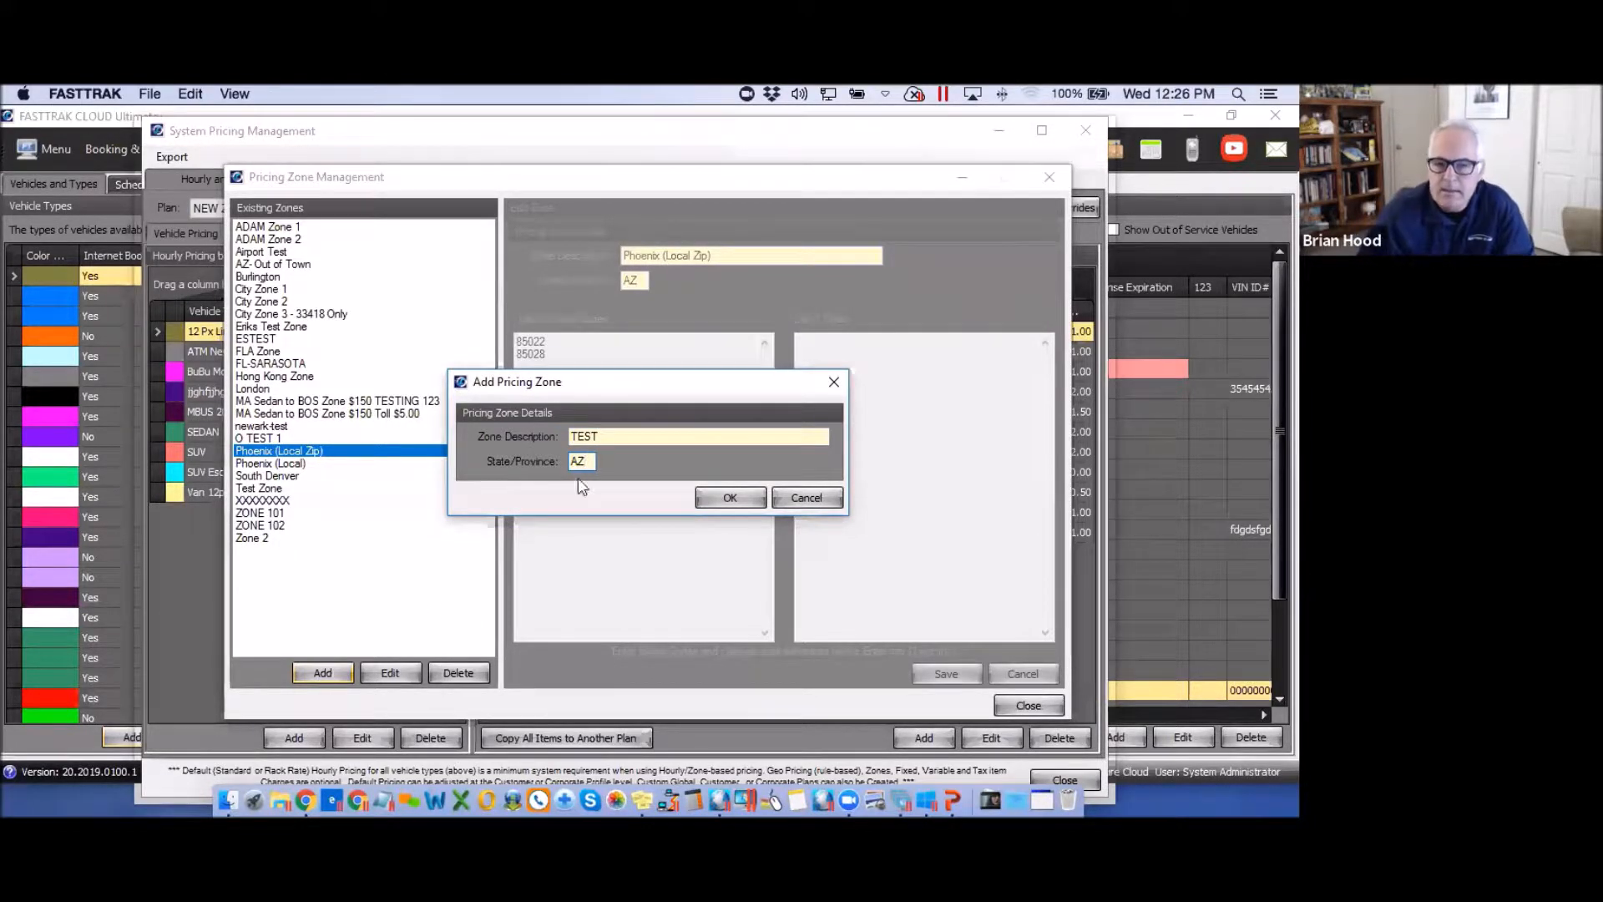
{"action": "left_click", "coordinate": [731, 499]}
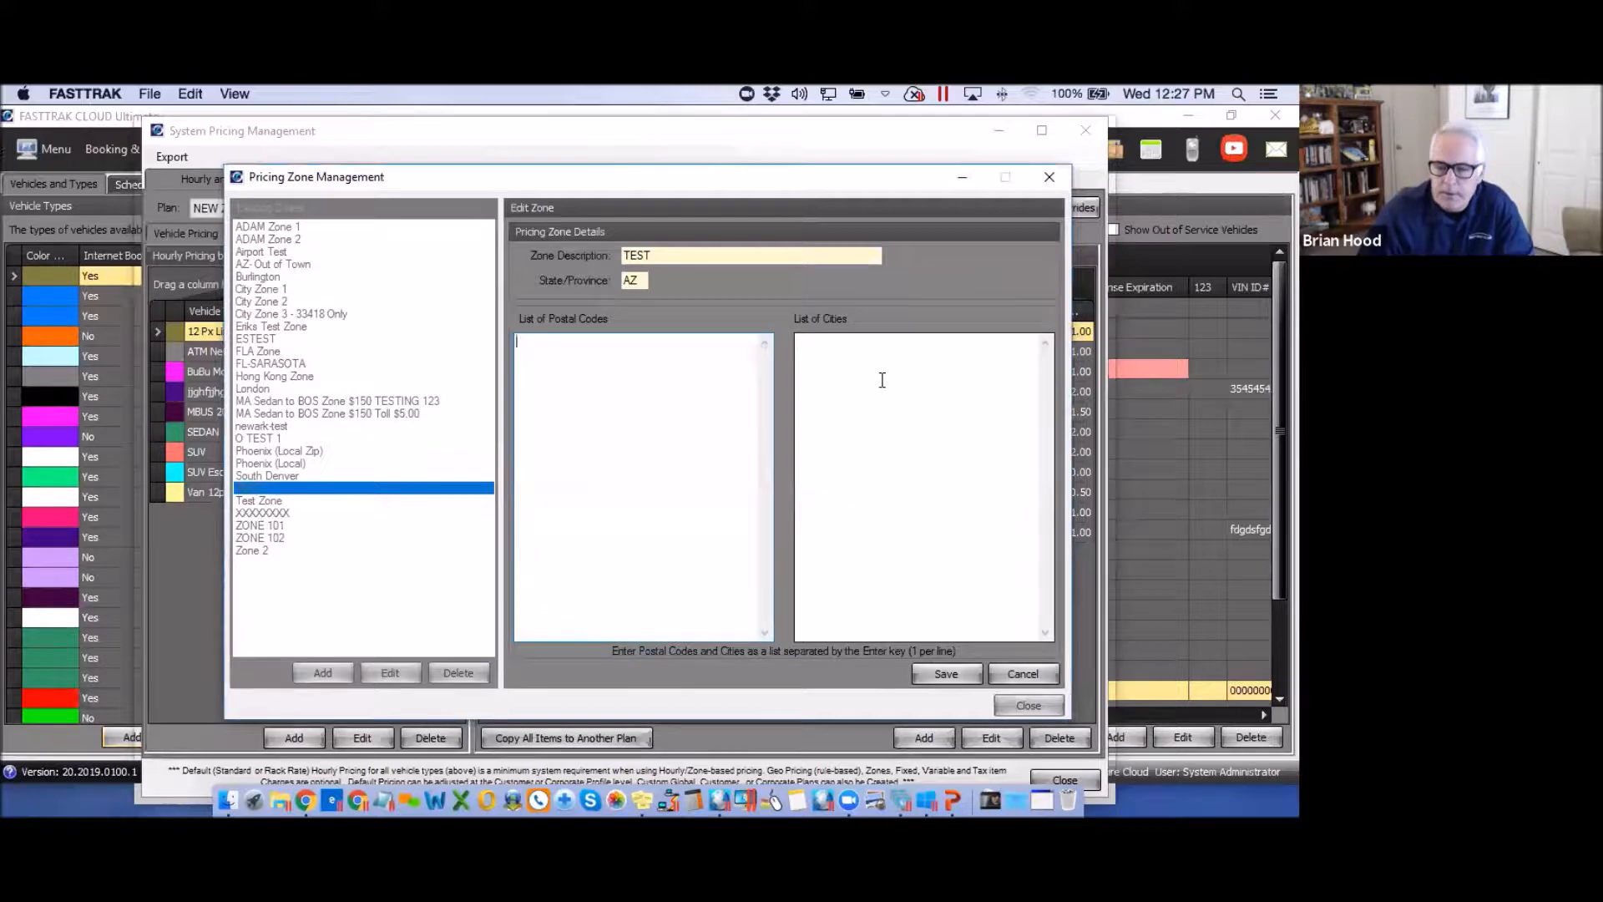
Enter TEST as the first city in the new zone's list of cities.
{"action": "left_click", "coordinate": [815, 348]}
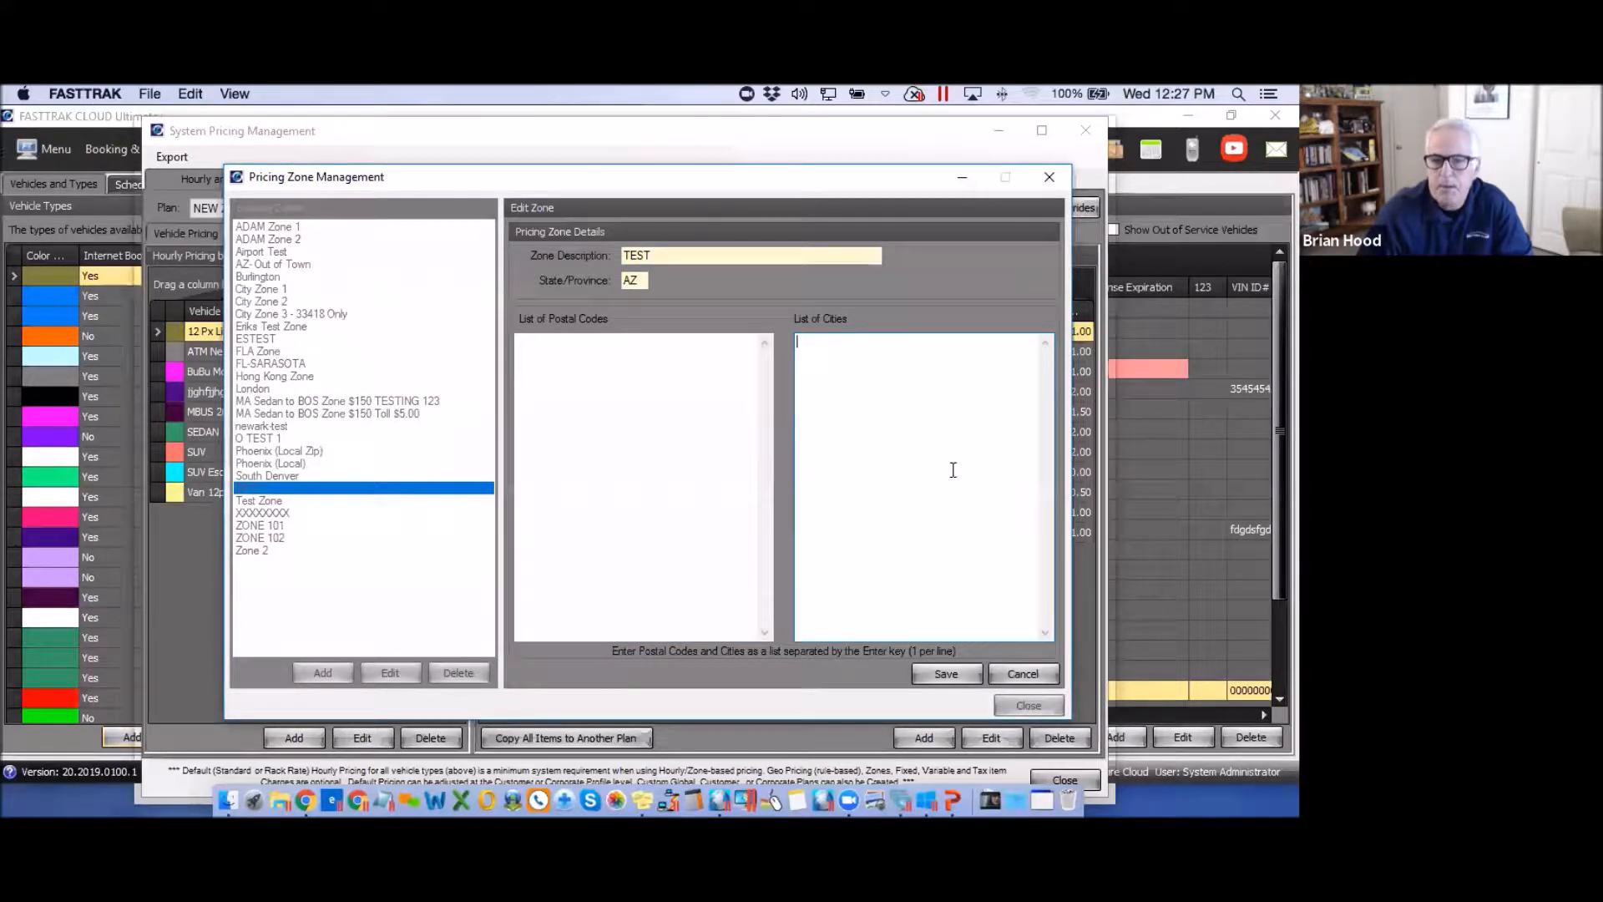
{"action": "left_click", "coordinate": [534, 354]}
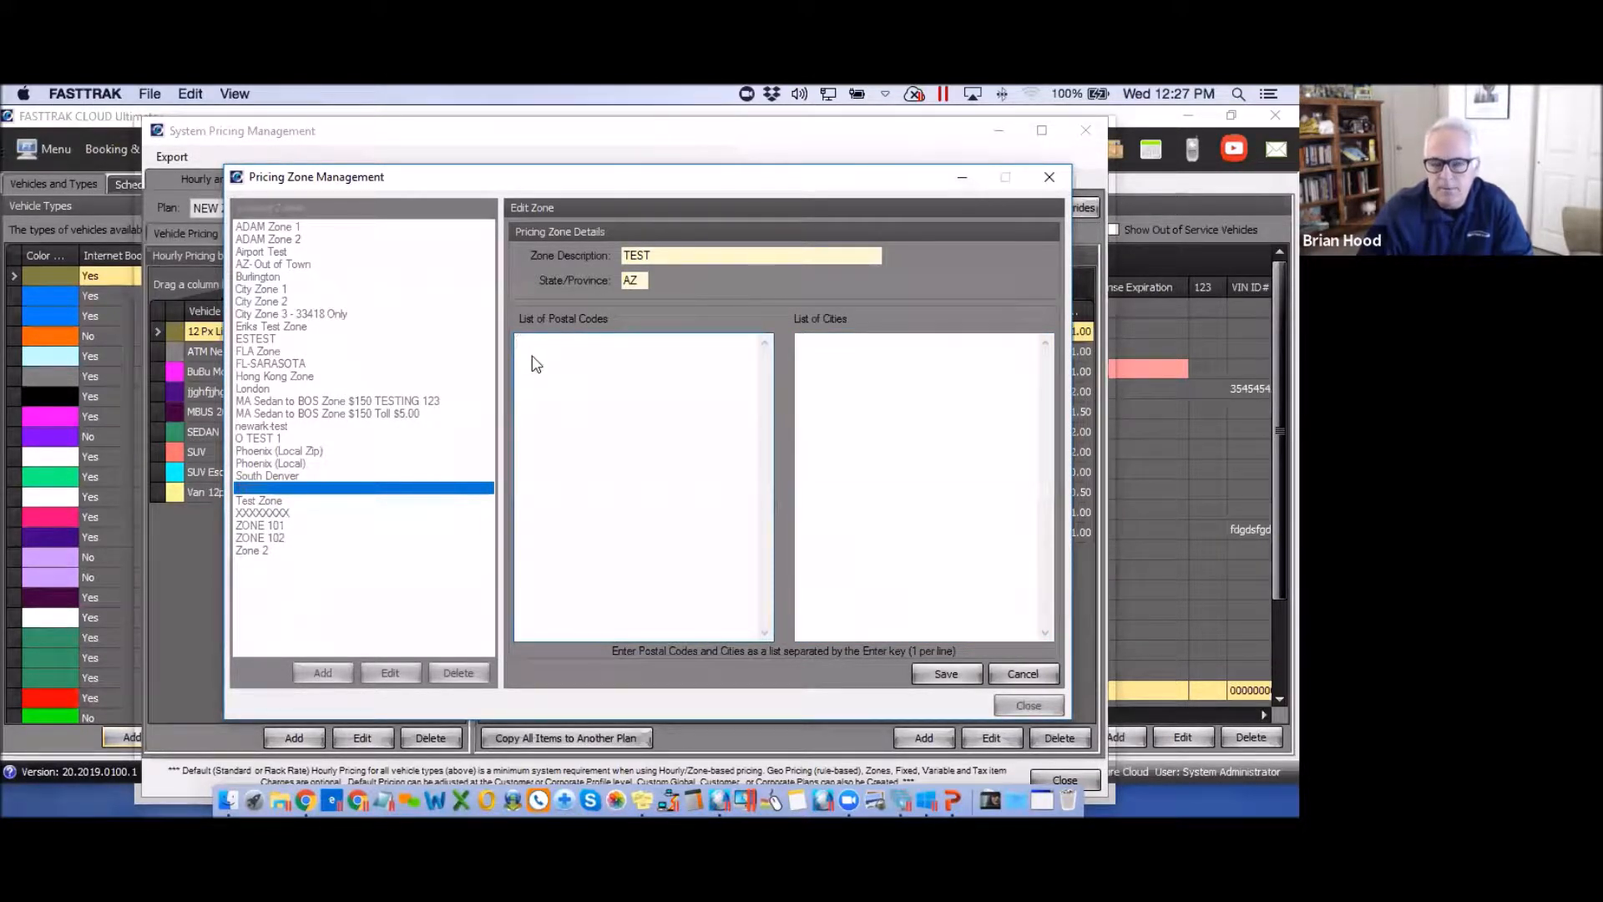
{"action": "left_click", "coordinate": [846, 443]}
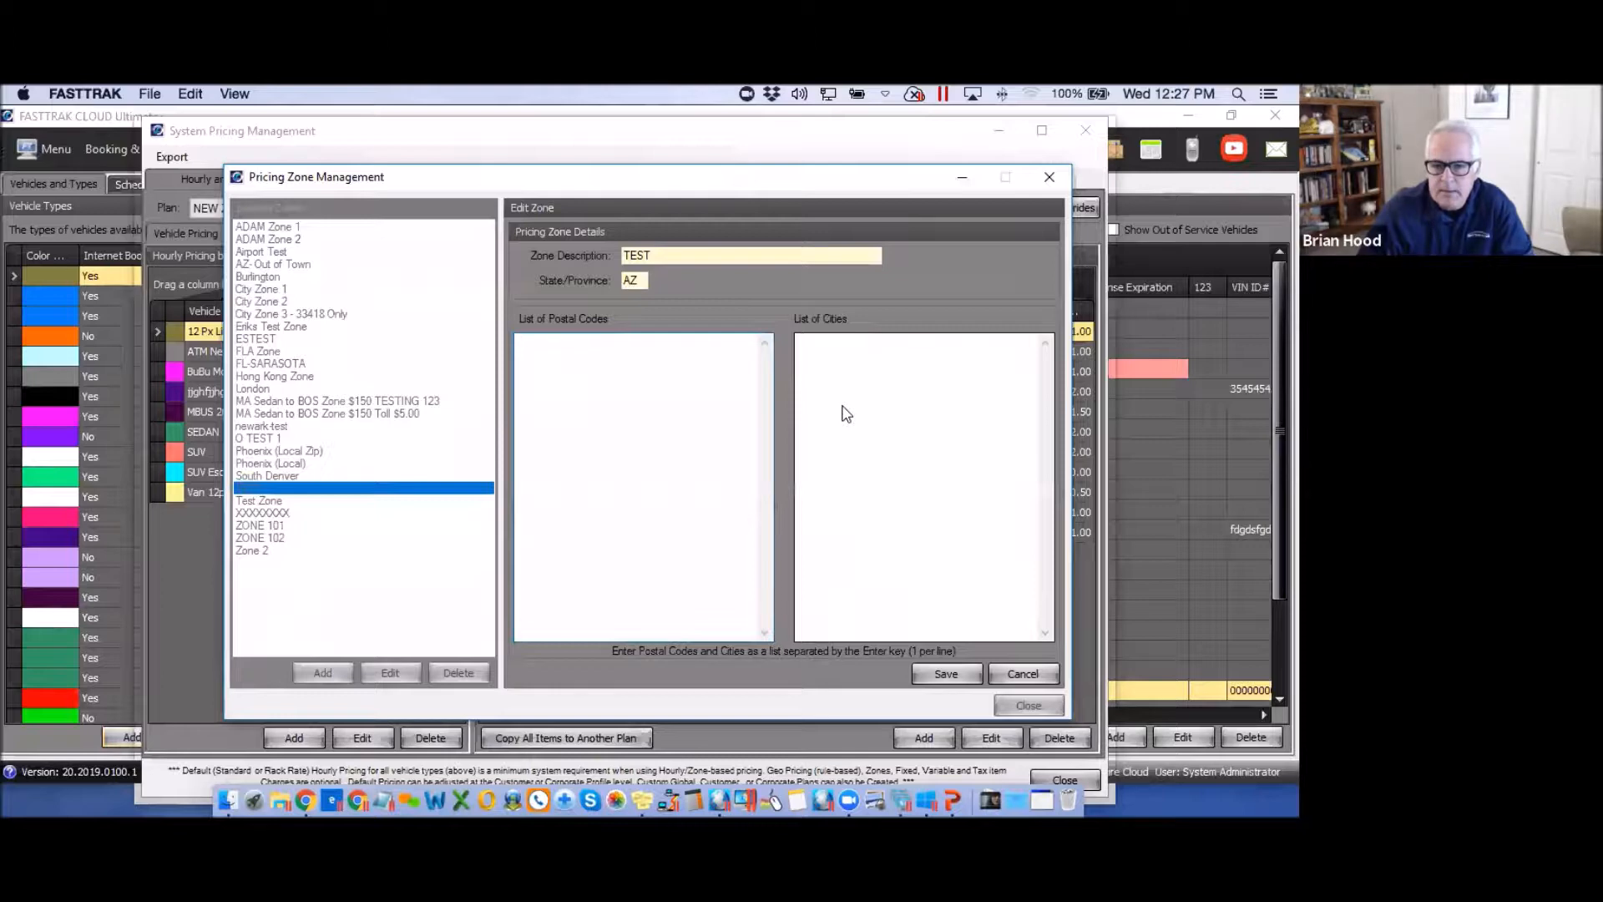
{"action": "left_click", "coordinate": [816, 349]}
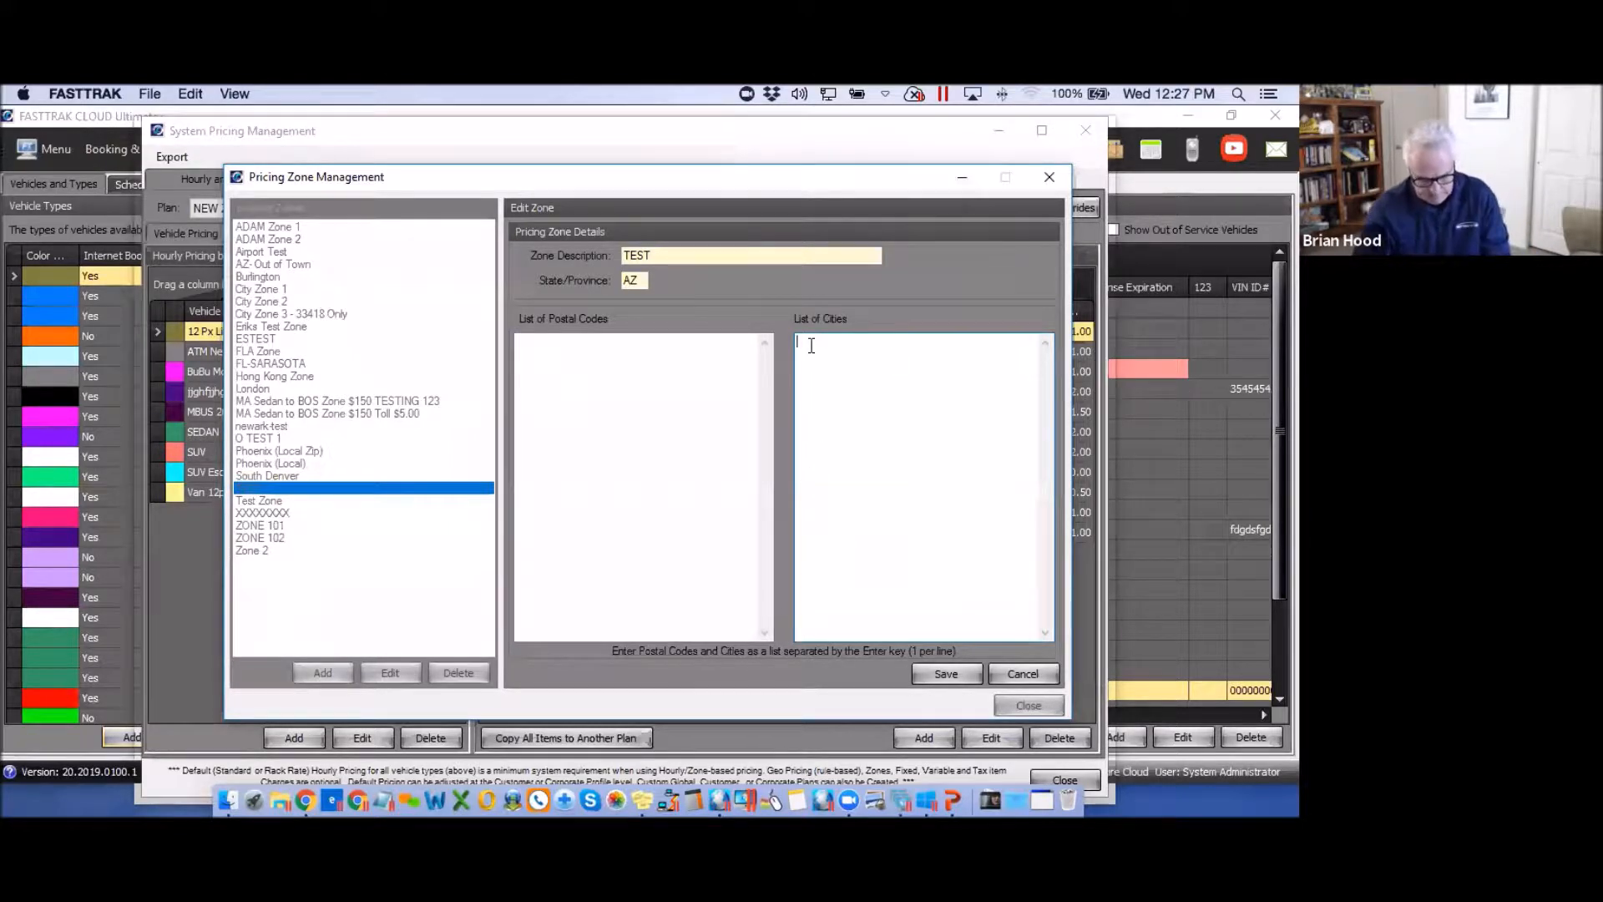
{"action": "type", "text": "TEST"}
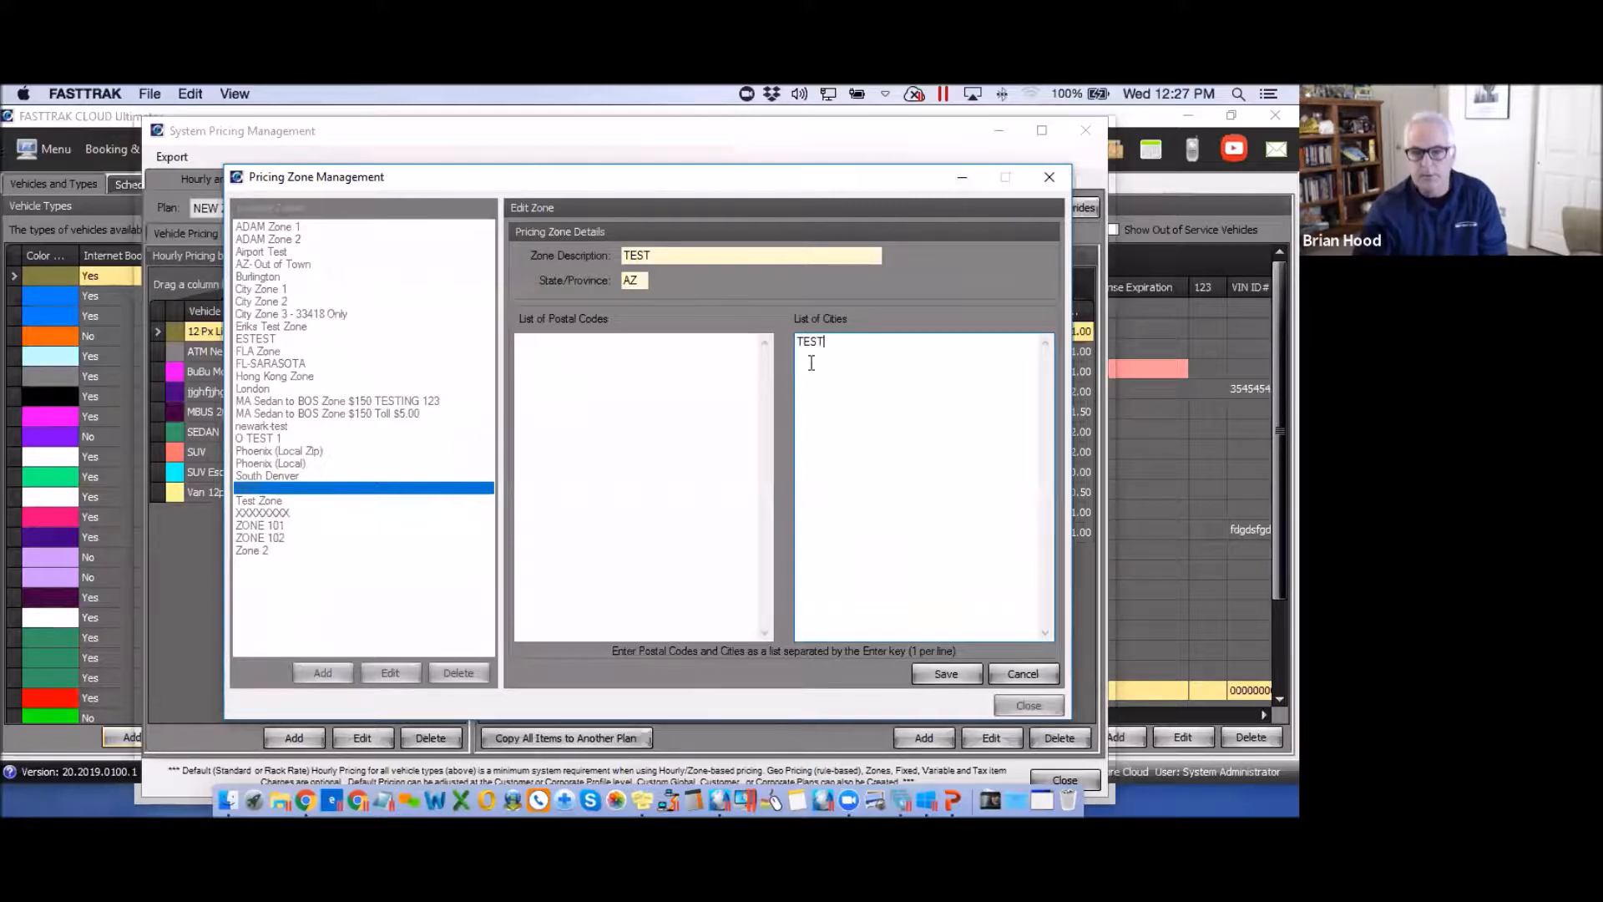
Add One and Two as further cities of the TEST zone, each on its own line.
{"action": "key", "text": "Return"}
{"action": "type", "text": "One"}
{"action": "key", "text": "Return"}
{"action": "type", "text": "Two"}
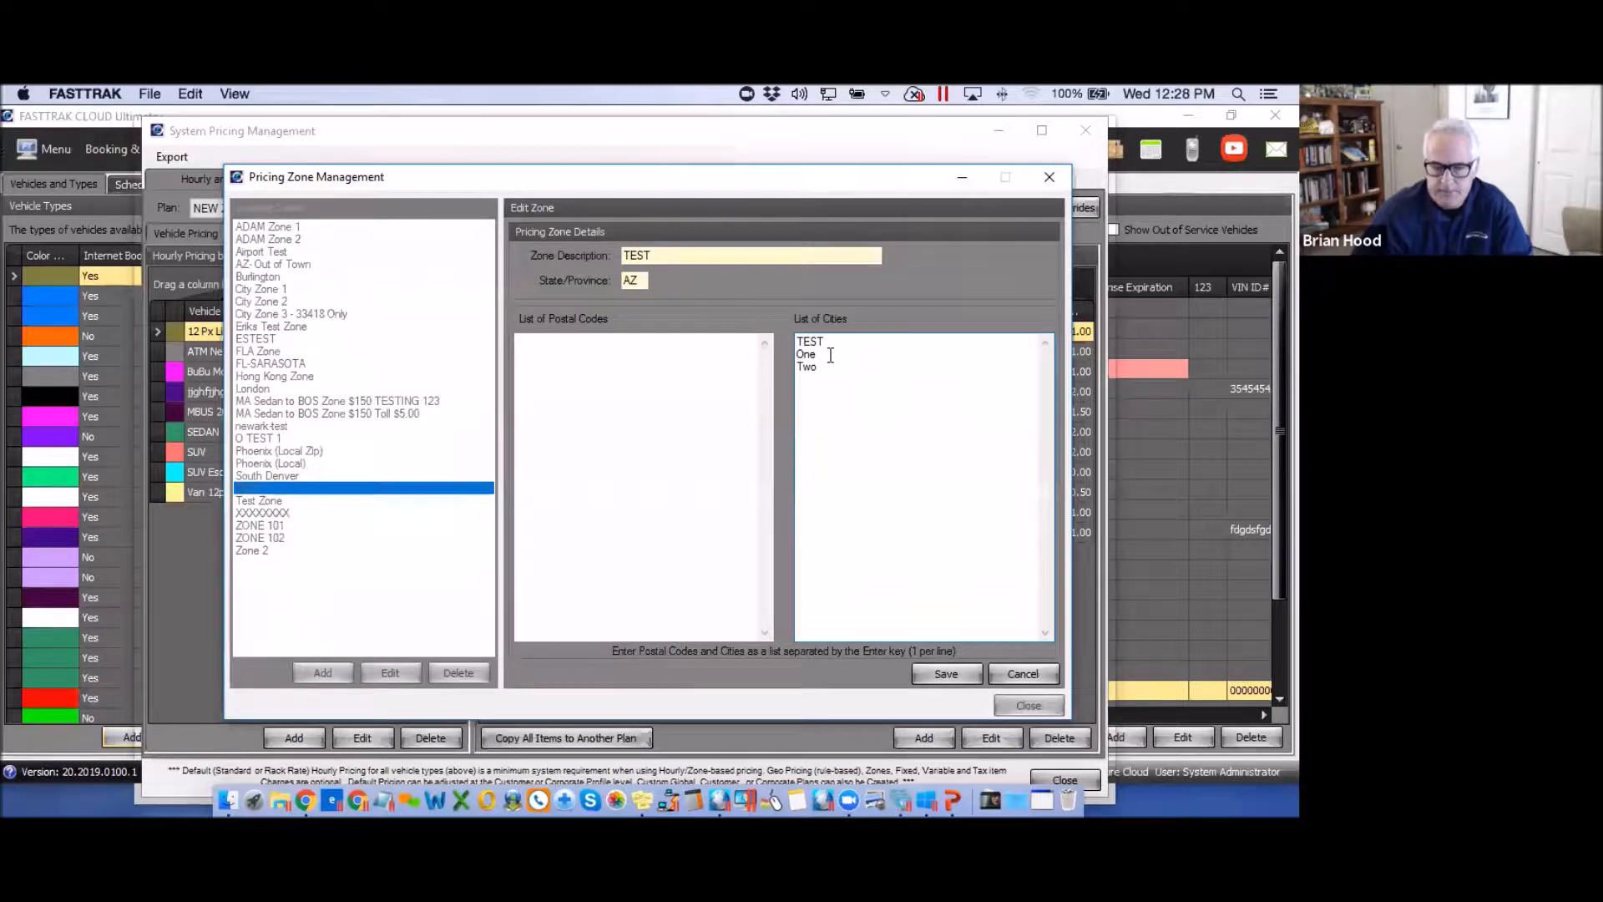
{"action": "left_click", "coordinate": [601, 347]}
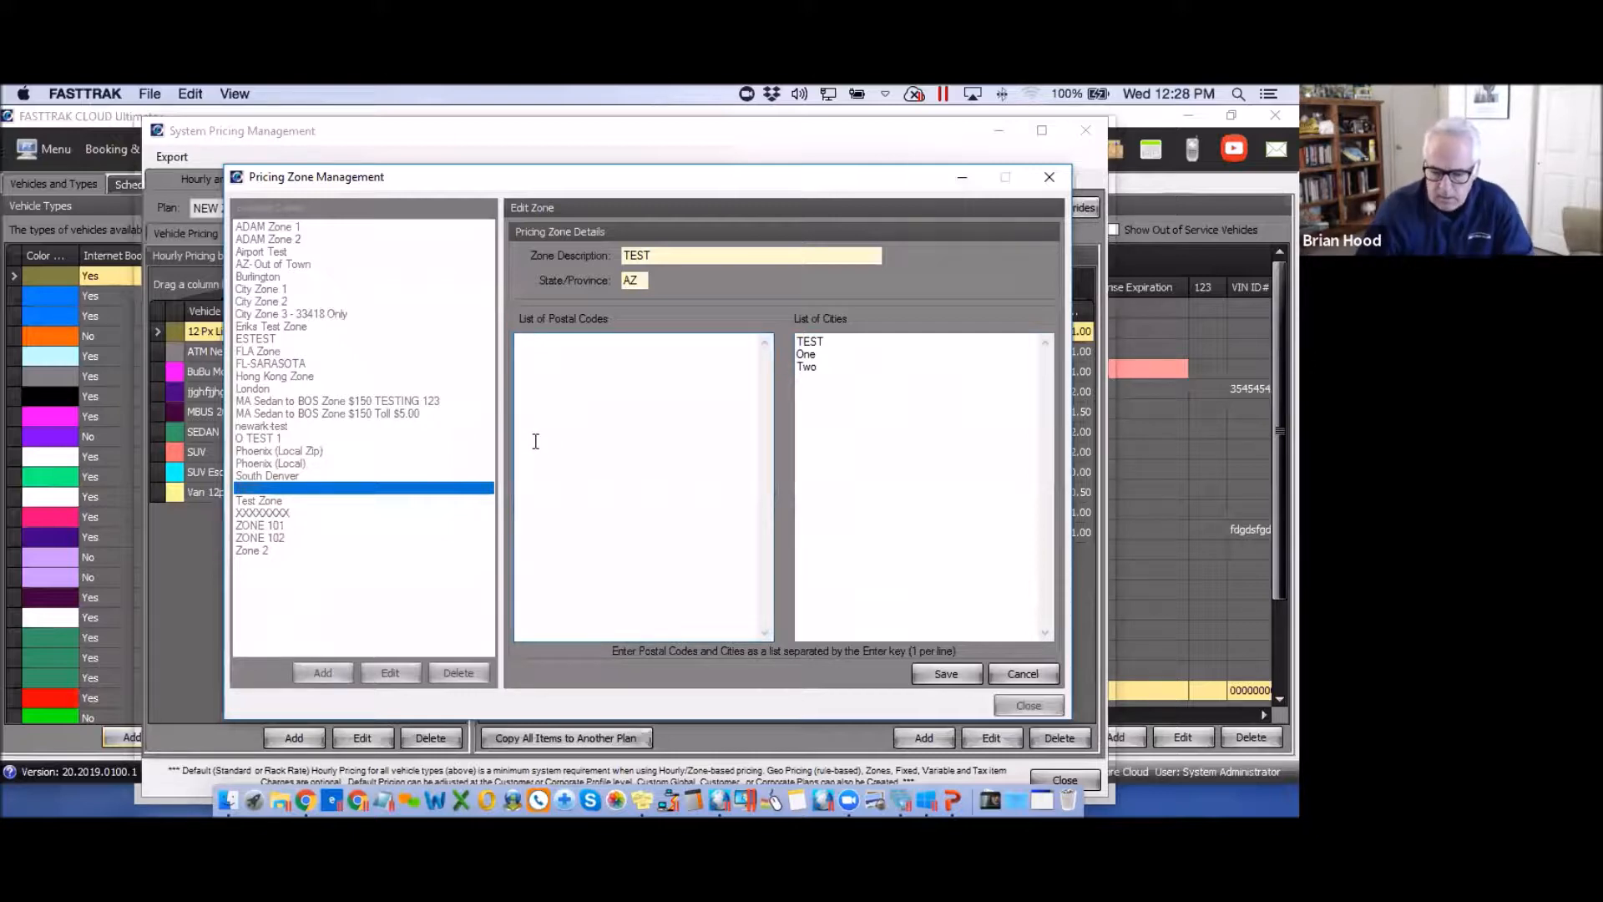
Remove the One and Two entries from the TEST zone's list of cities.
{"action": "left_click_drag", "start_coordinate": [848, 368], "coordinate": [803, 354]}
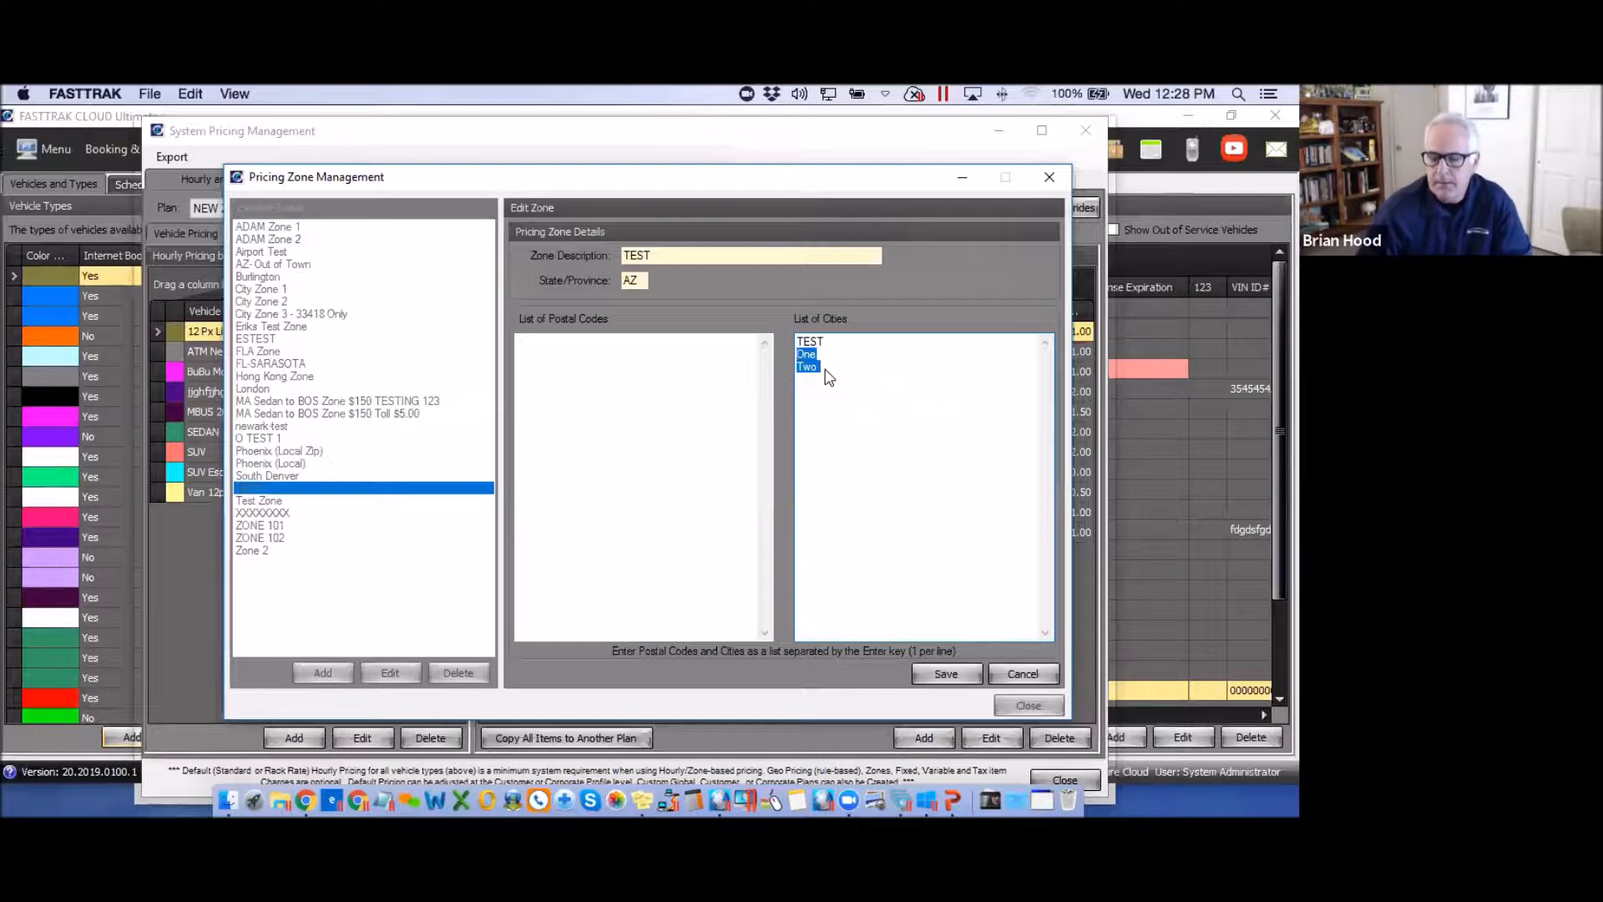
{"action": "left_click_drag", "start_coordinate": [824, 369], "coordinate": [794, 355]}
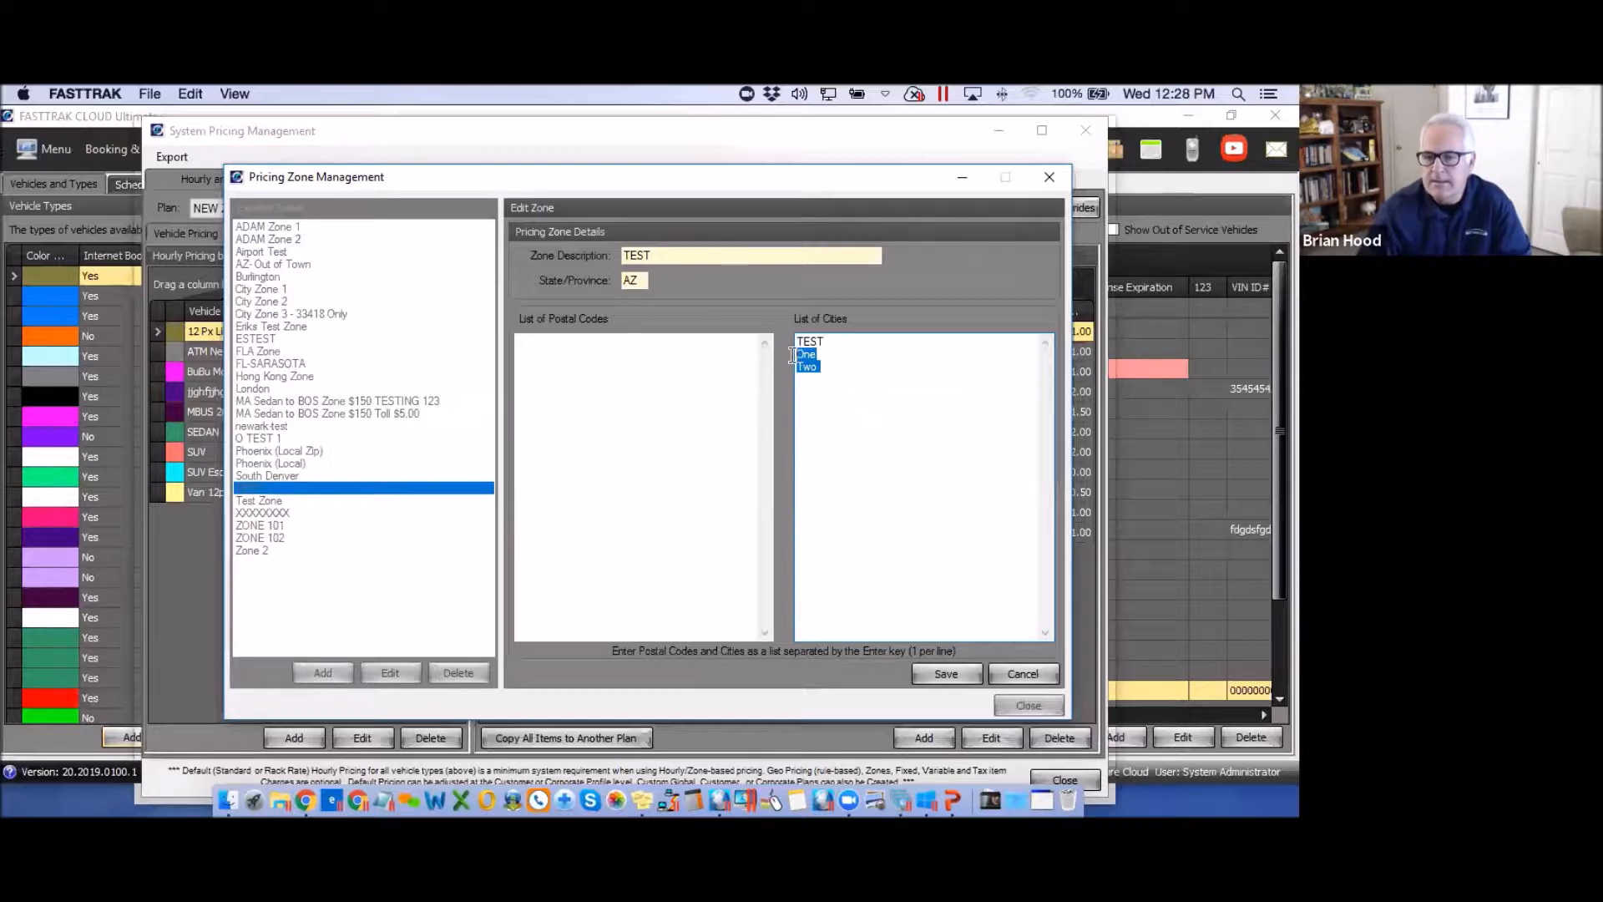
{"action": "key", "text": "BackSpace"}
Save the TEST pricing zone and display the details of City Zone 1.
{"action": "left_click", "coordinate": [533, 349]}
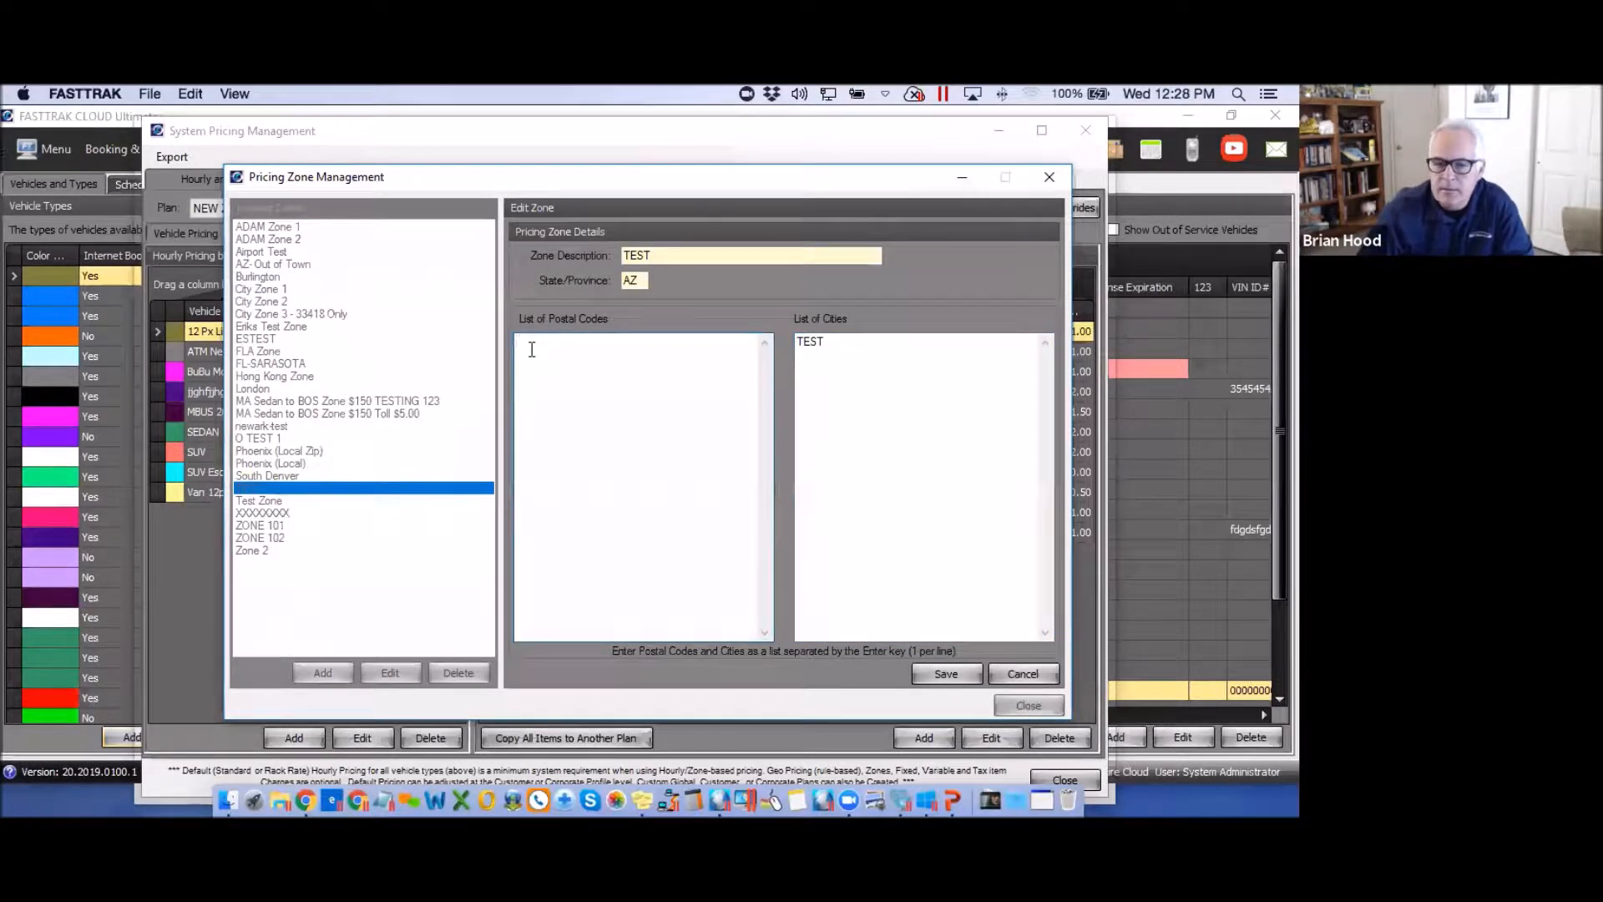
{"action": "left_click", "coordinate": [657, 256]}
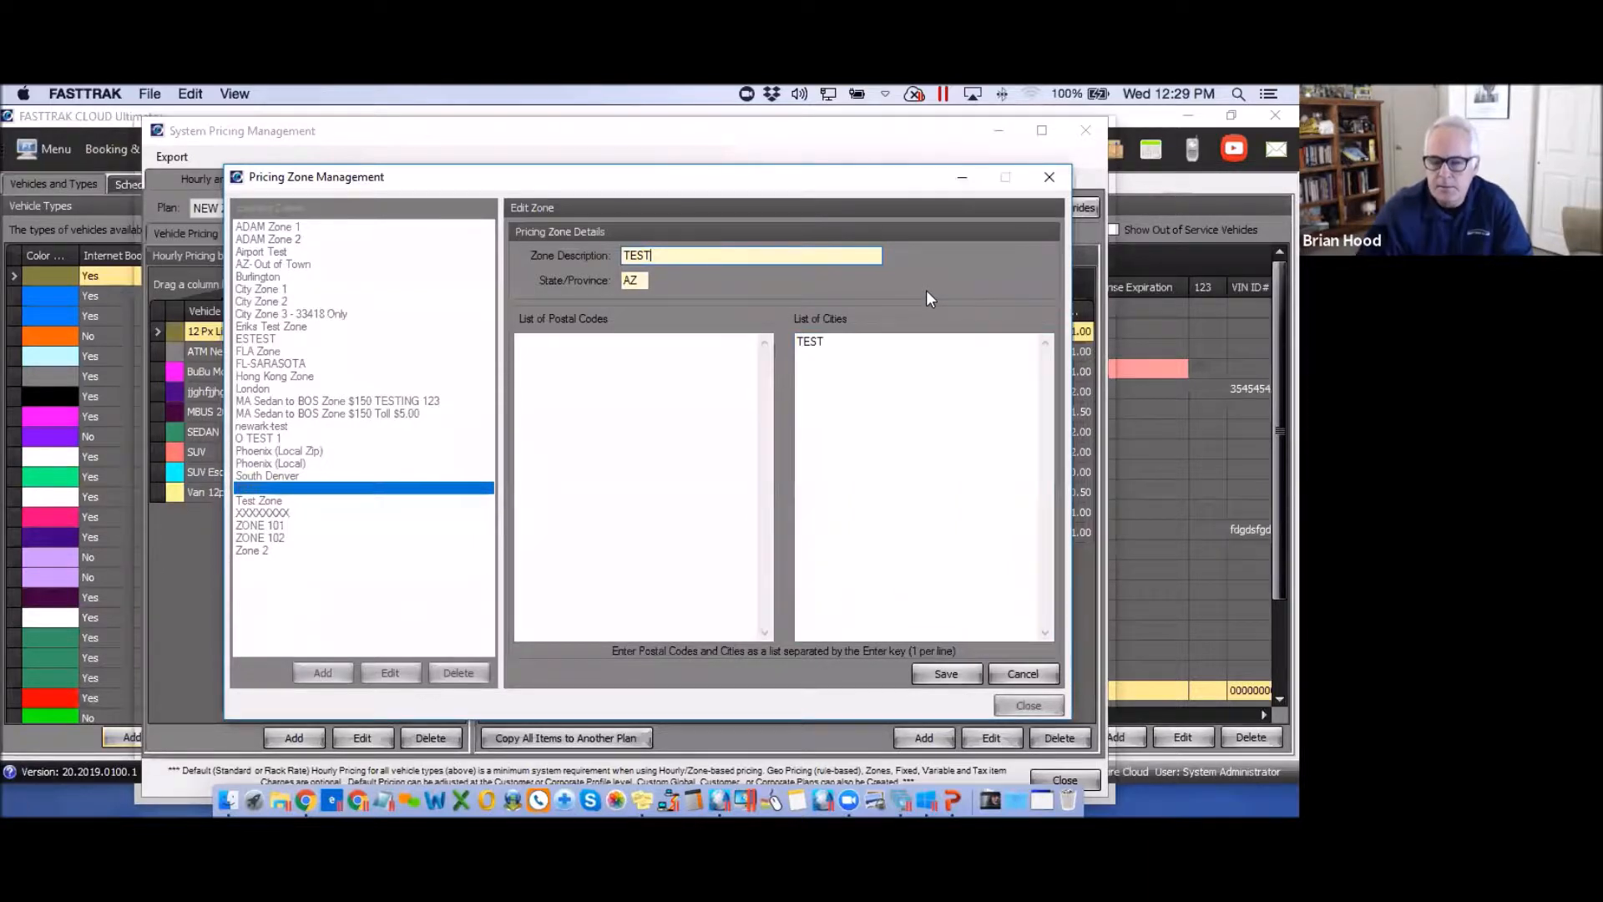
{"action": "left_click", "coordinate": [946, 675]}
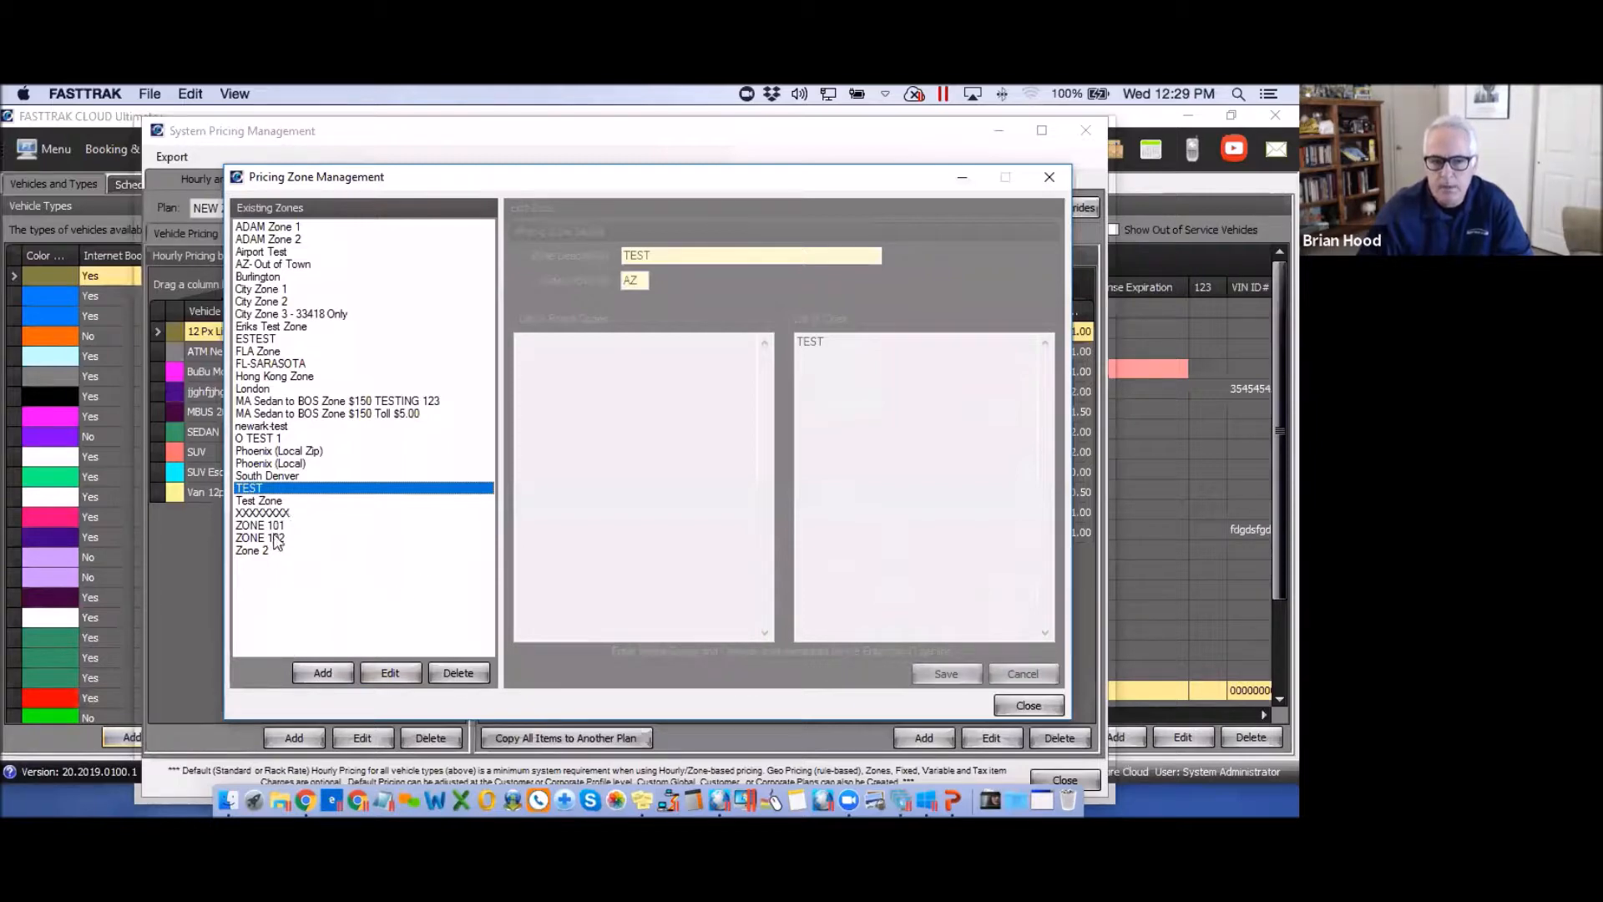
{"action": "left_click", "coordinate": [266, 290]}
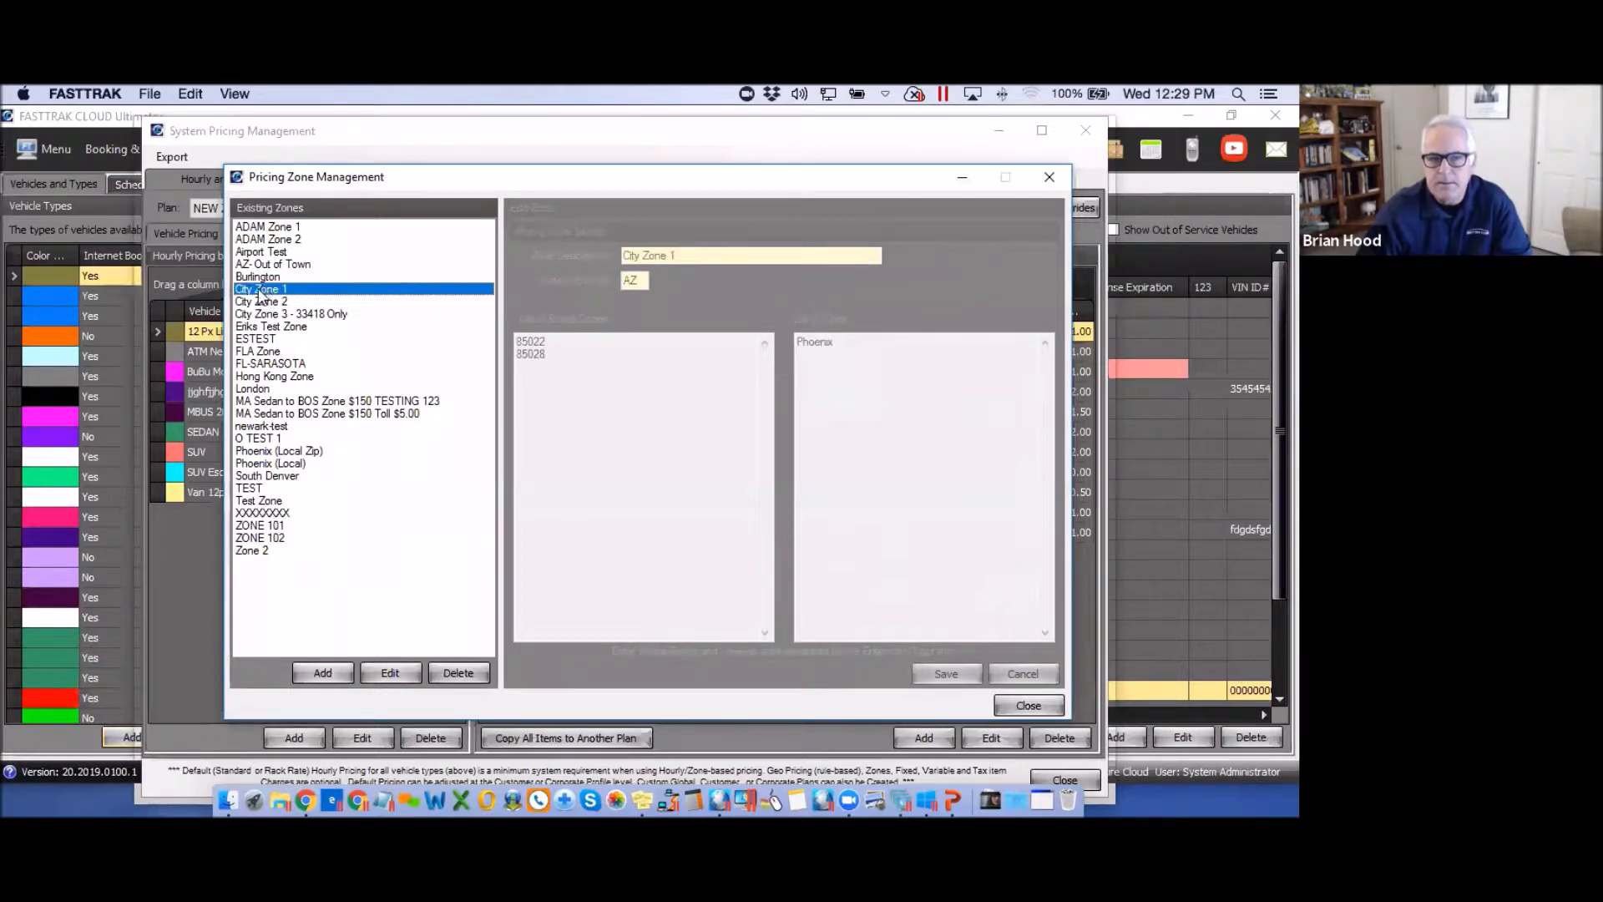
Compare the postal codes and cities of City Zone 1 and City Zone 2, and close the zone management window.
{"action": "left_click", "coordinate": [273, 302]}
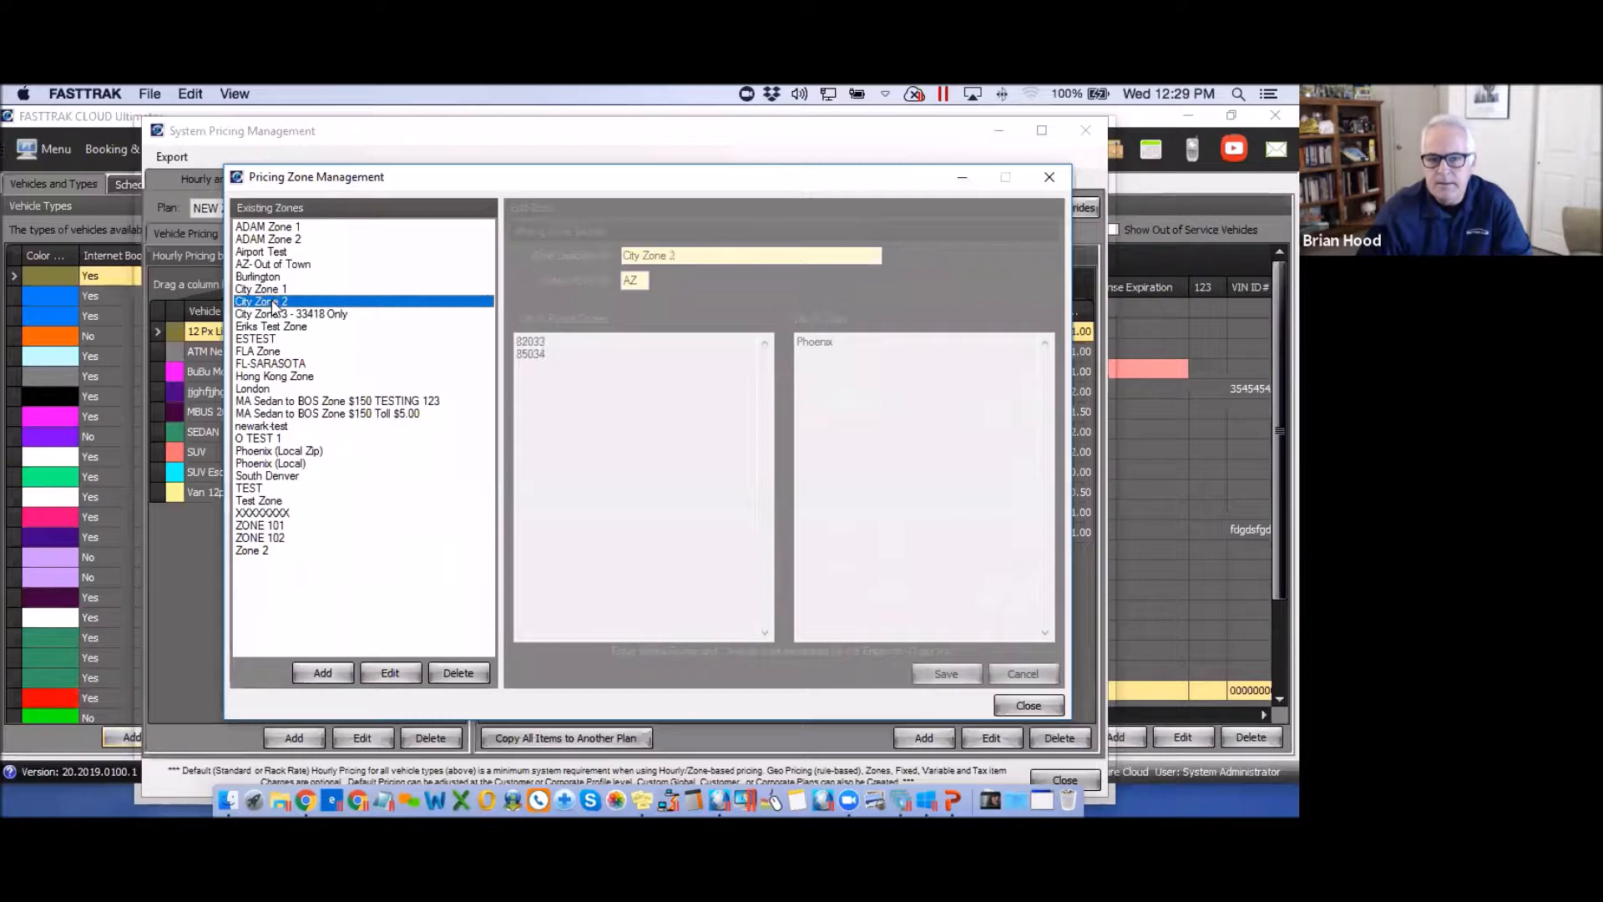
{"action": "left_click", "coordinate": [263, 286]}
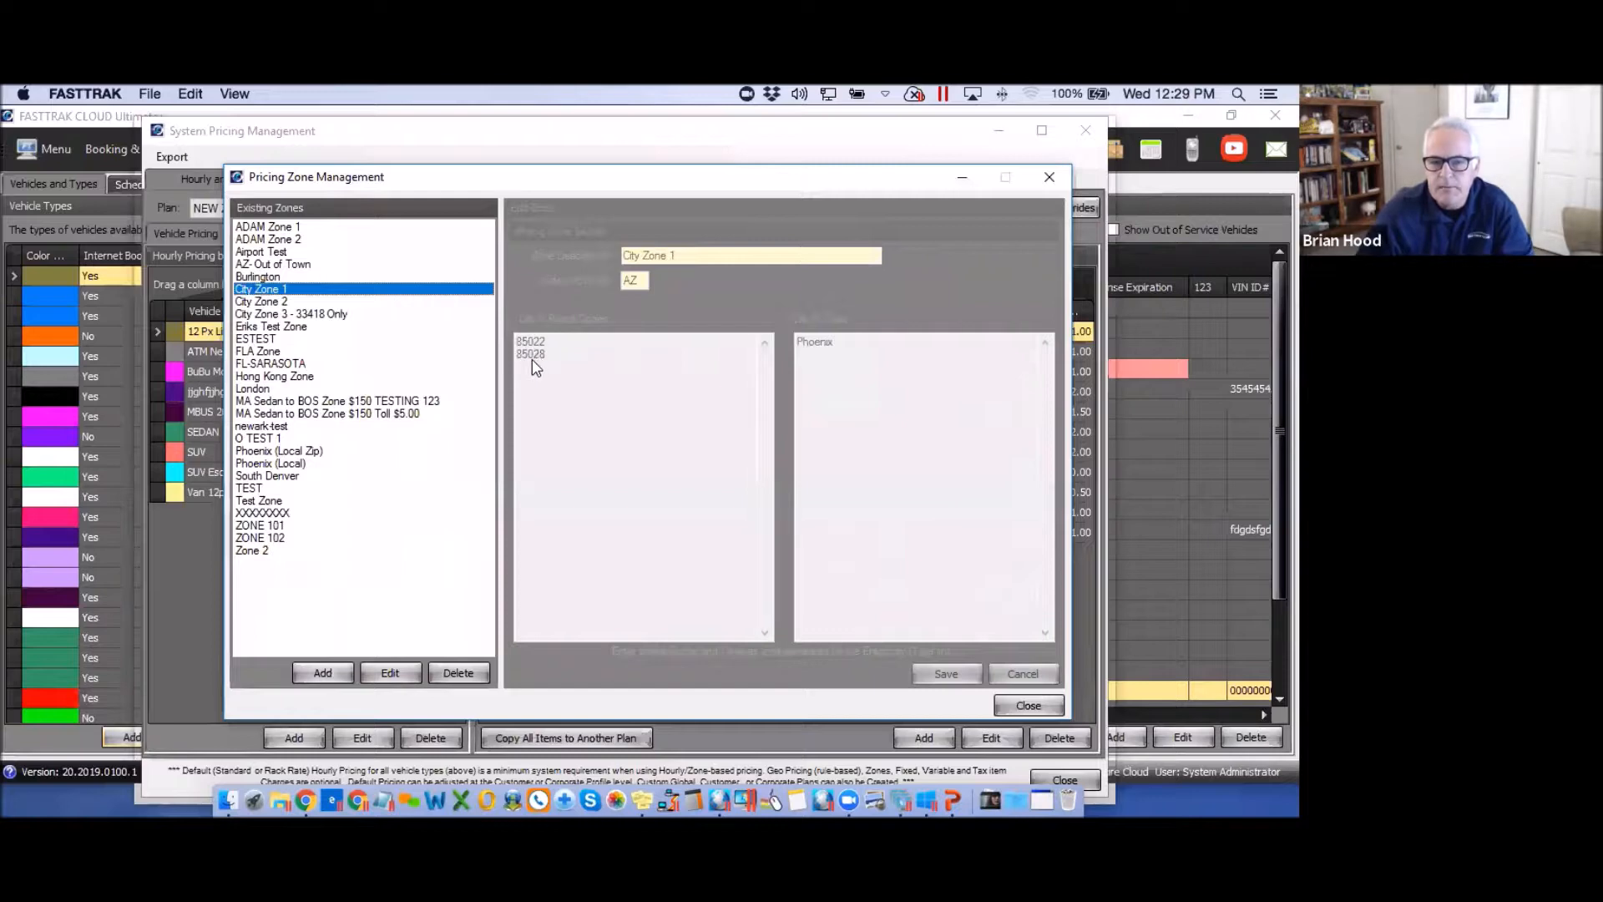
{"action": "left_click", "coordinate": [269, 303]}
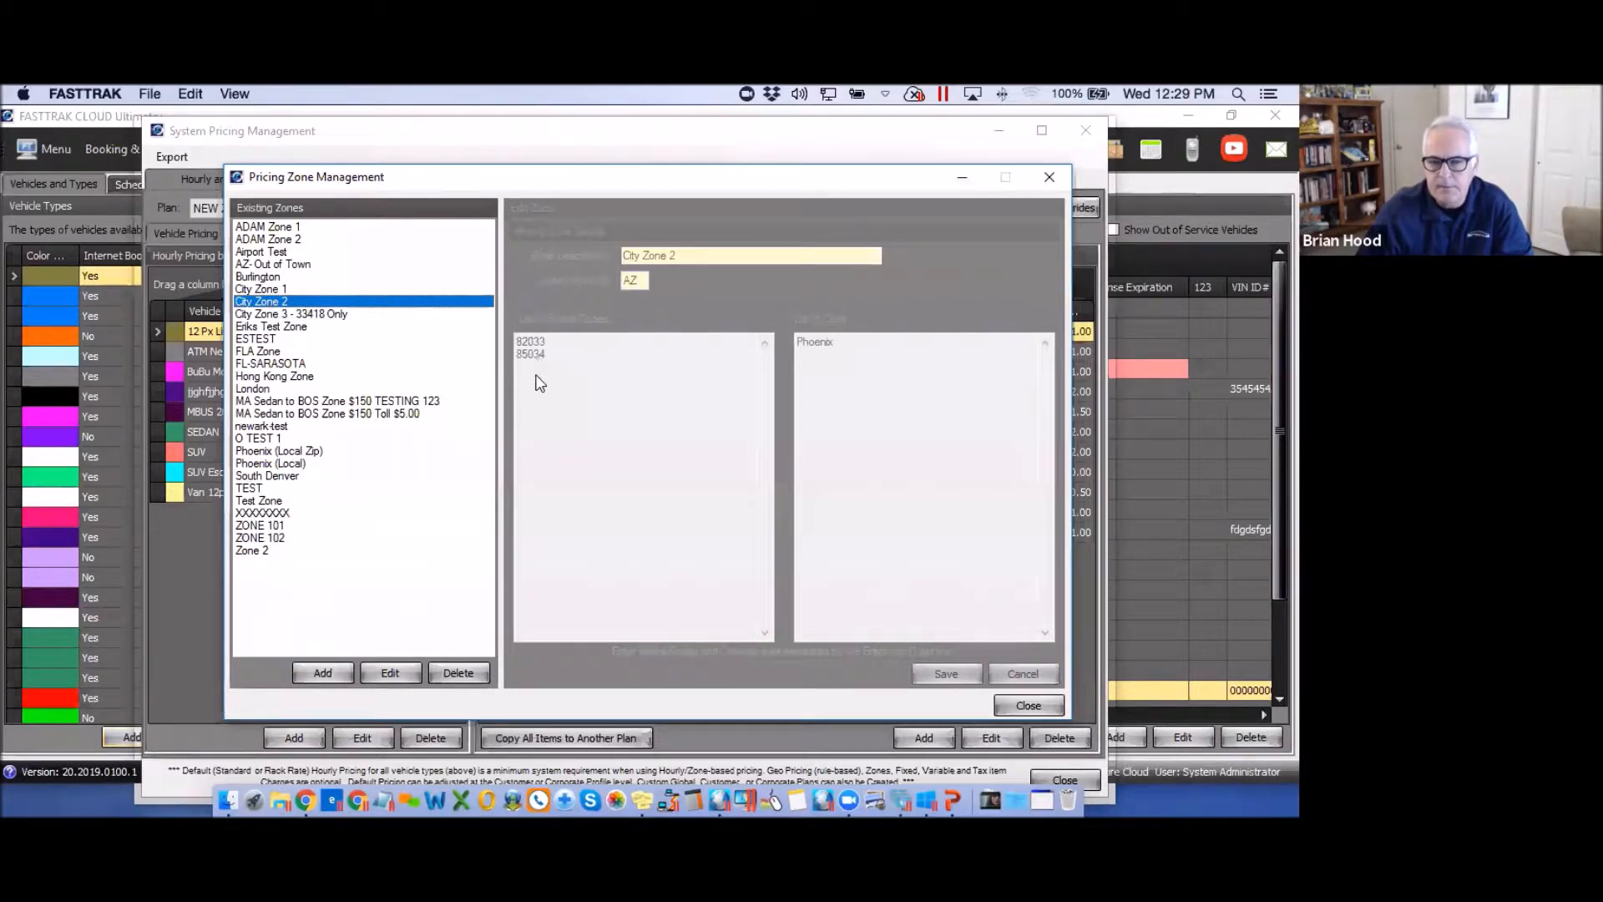
{"action": "left_click_drag", "start_coordinate": [907, 185], "coordinate": [761, 181]}
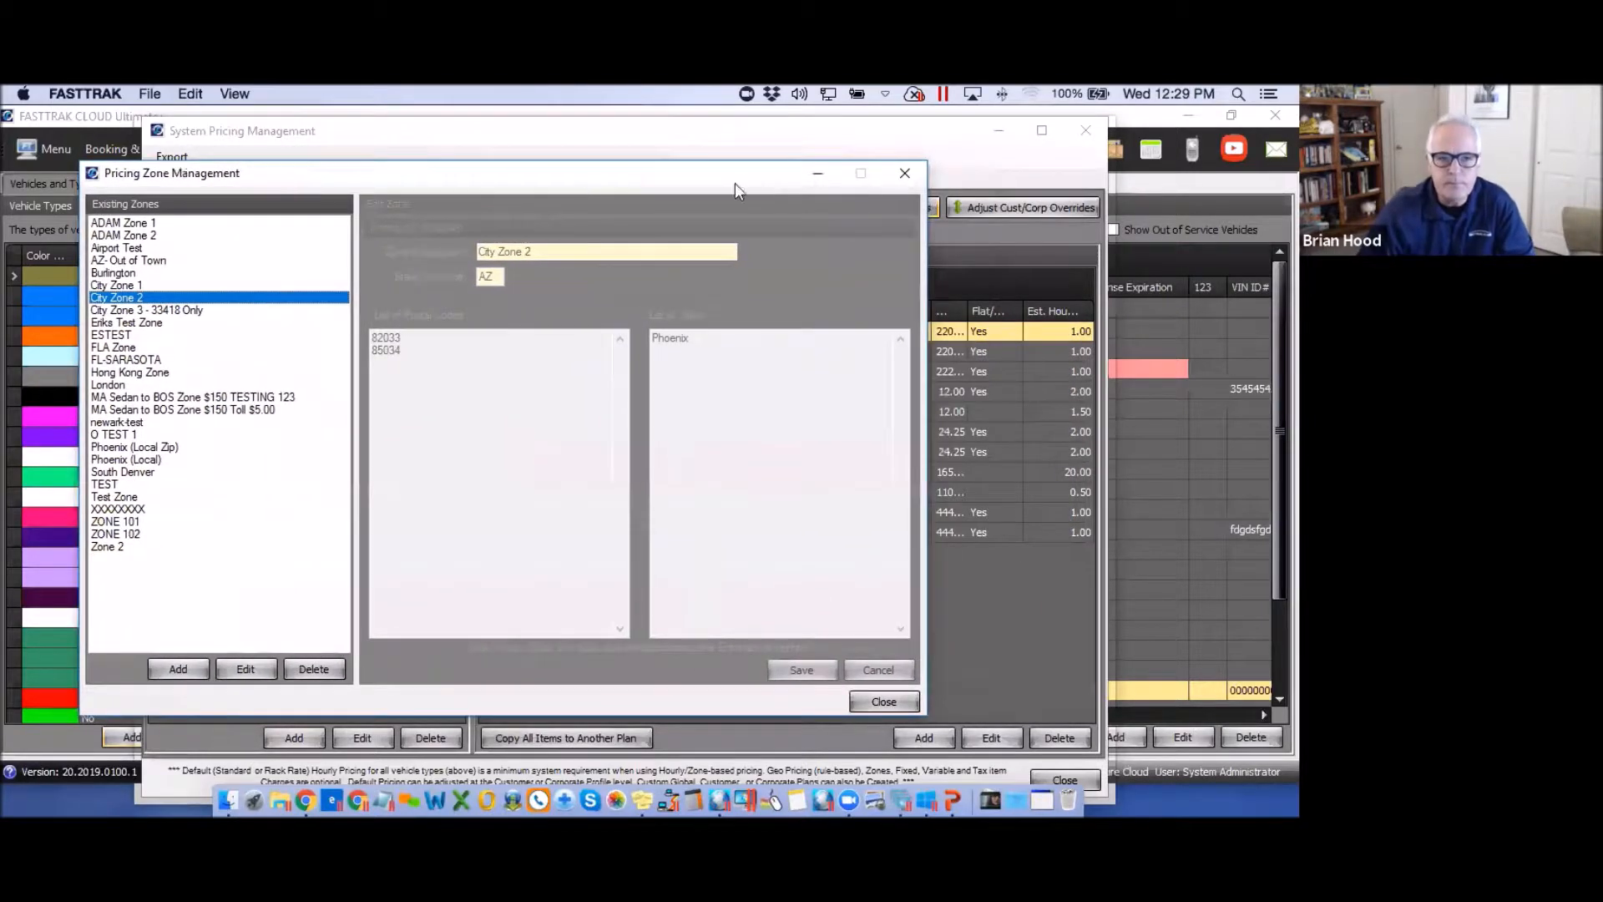
{"action": "left_click", "coordinate": [905, 173]}
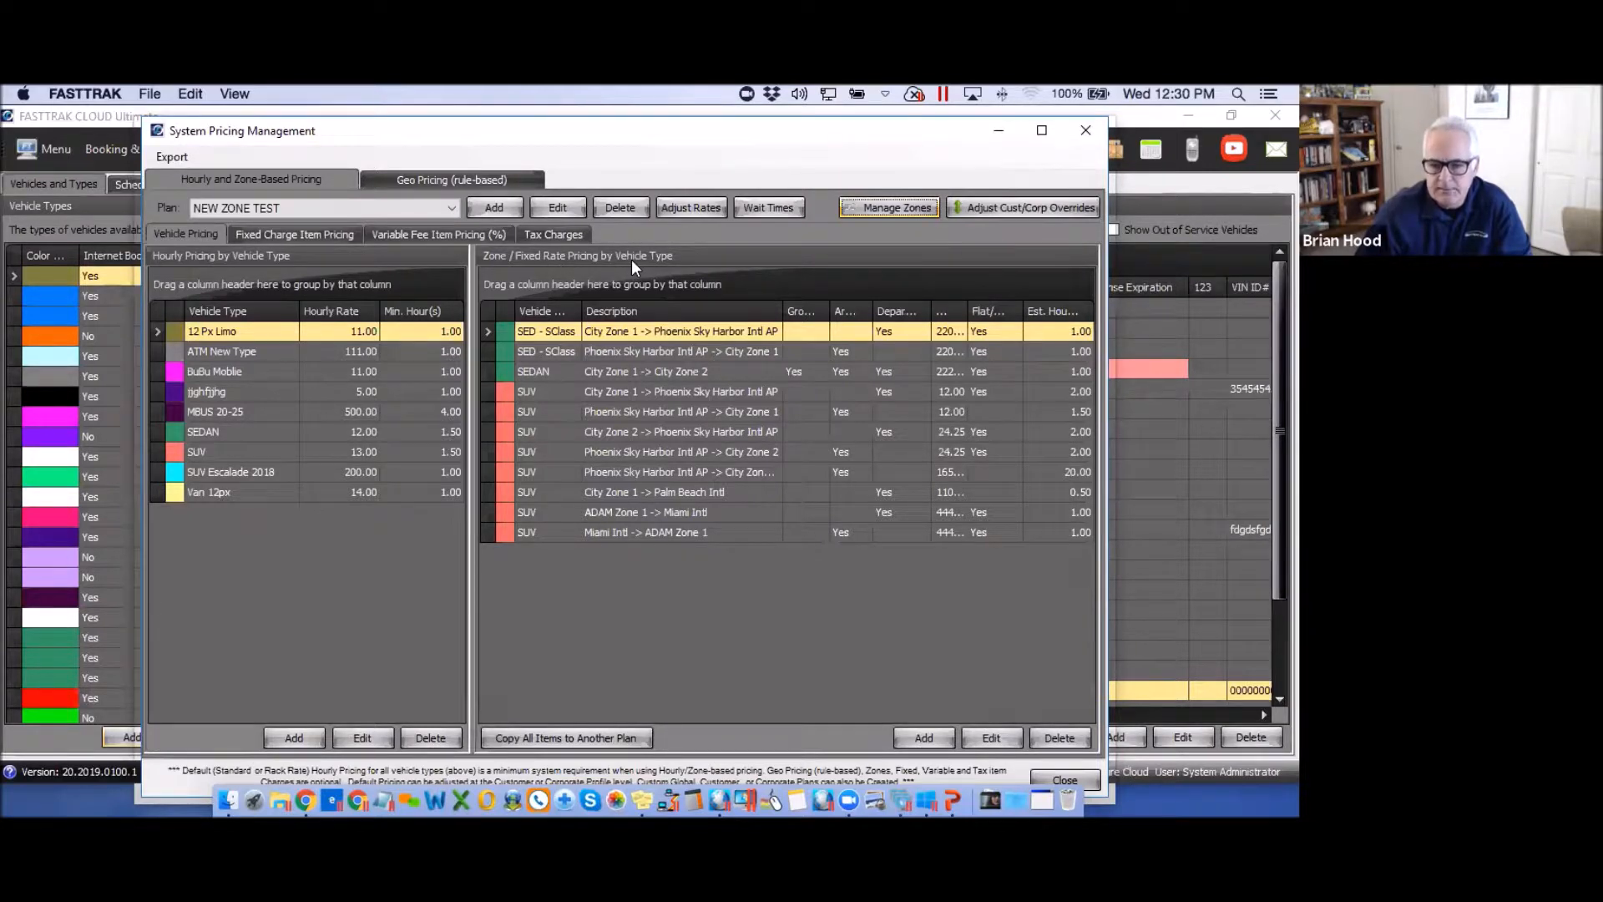
Start a new zone/fixed rate item for the 12 Px Limo with a flat total rate of 55 and 1 estimated hour.
{"action": "left_click", "coordinate": [927, 740]}
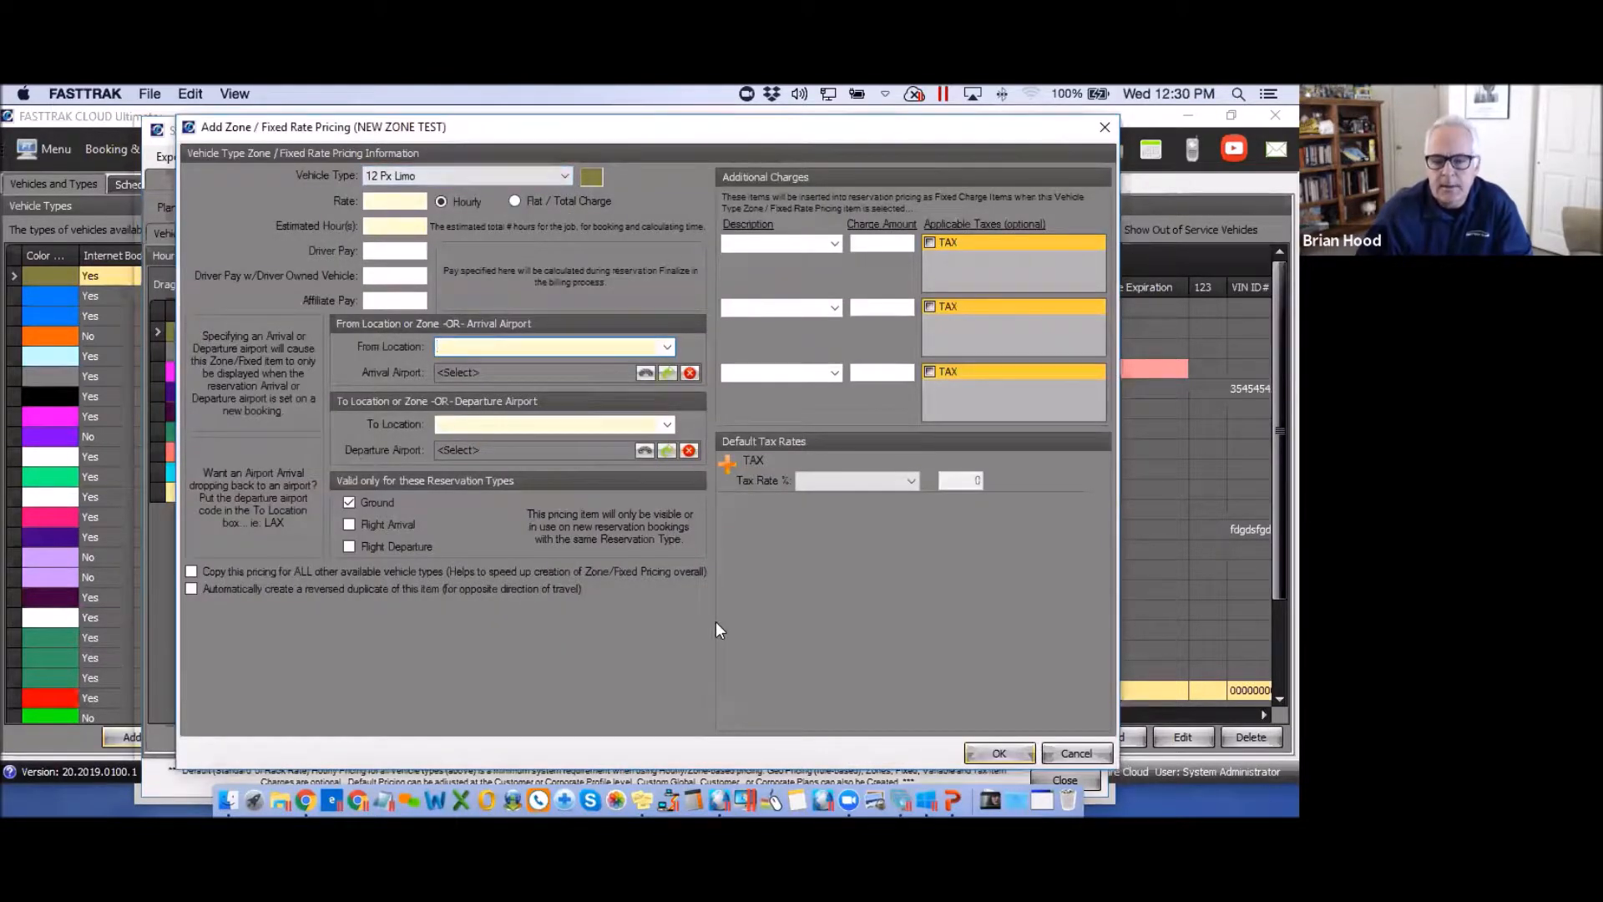
{"action": "left_click", "coordinate": [565, 175]}
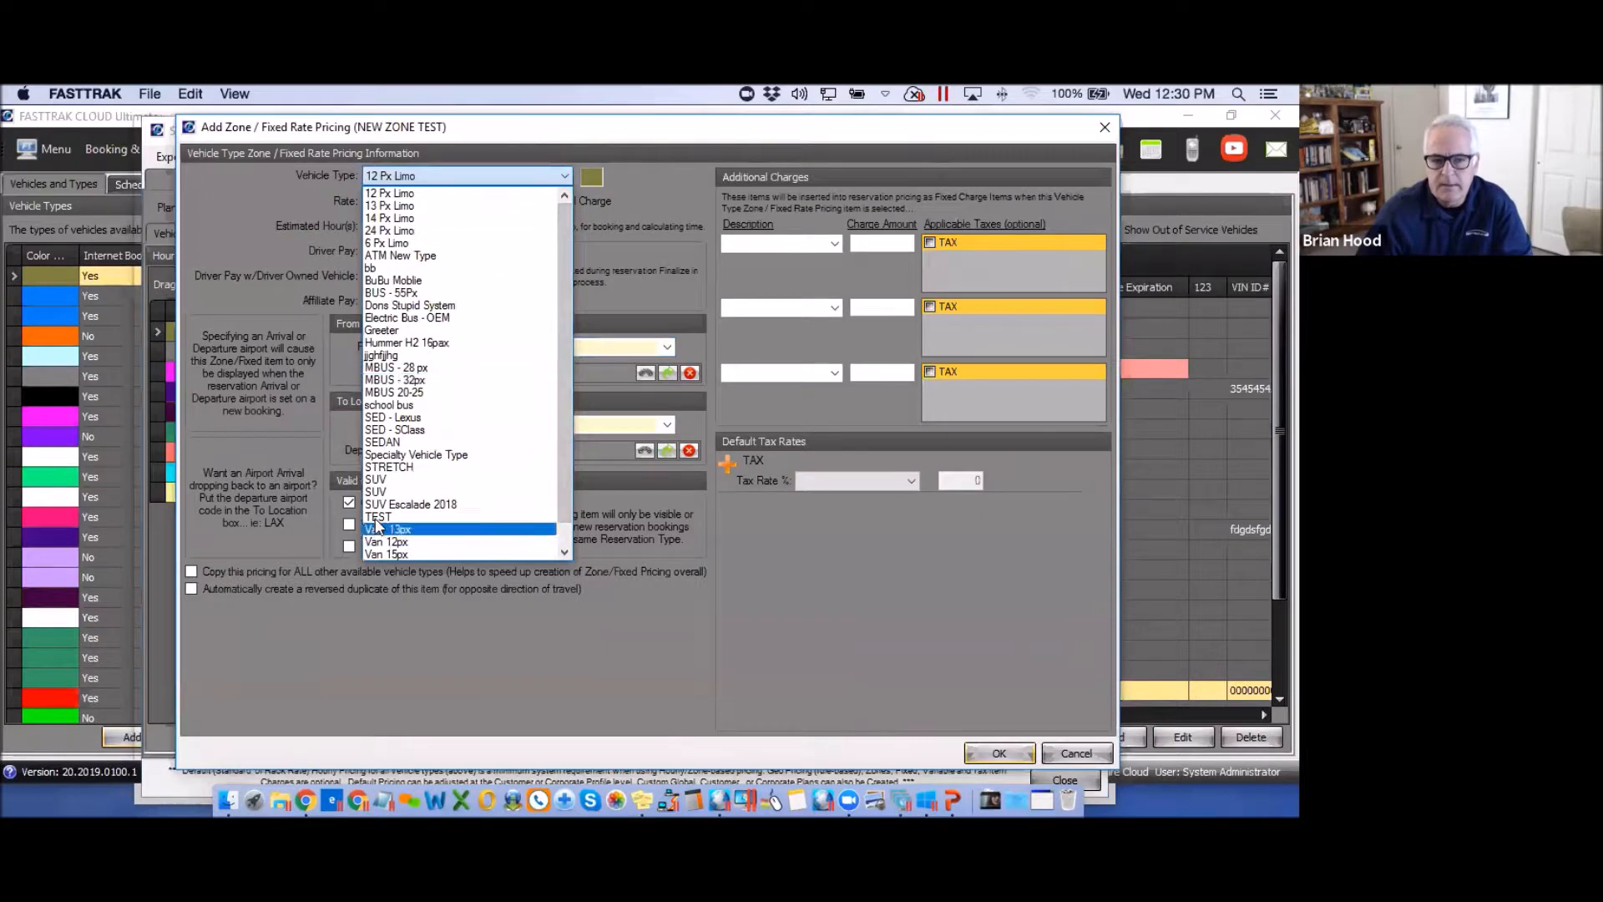
{"action": "left_click", "coordinate": [387, 193]}
{"action": "left_click", "coordinate": [392, 200]}
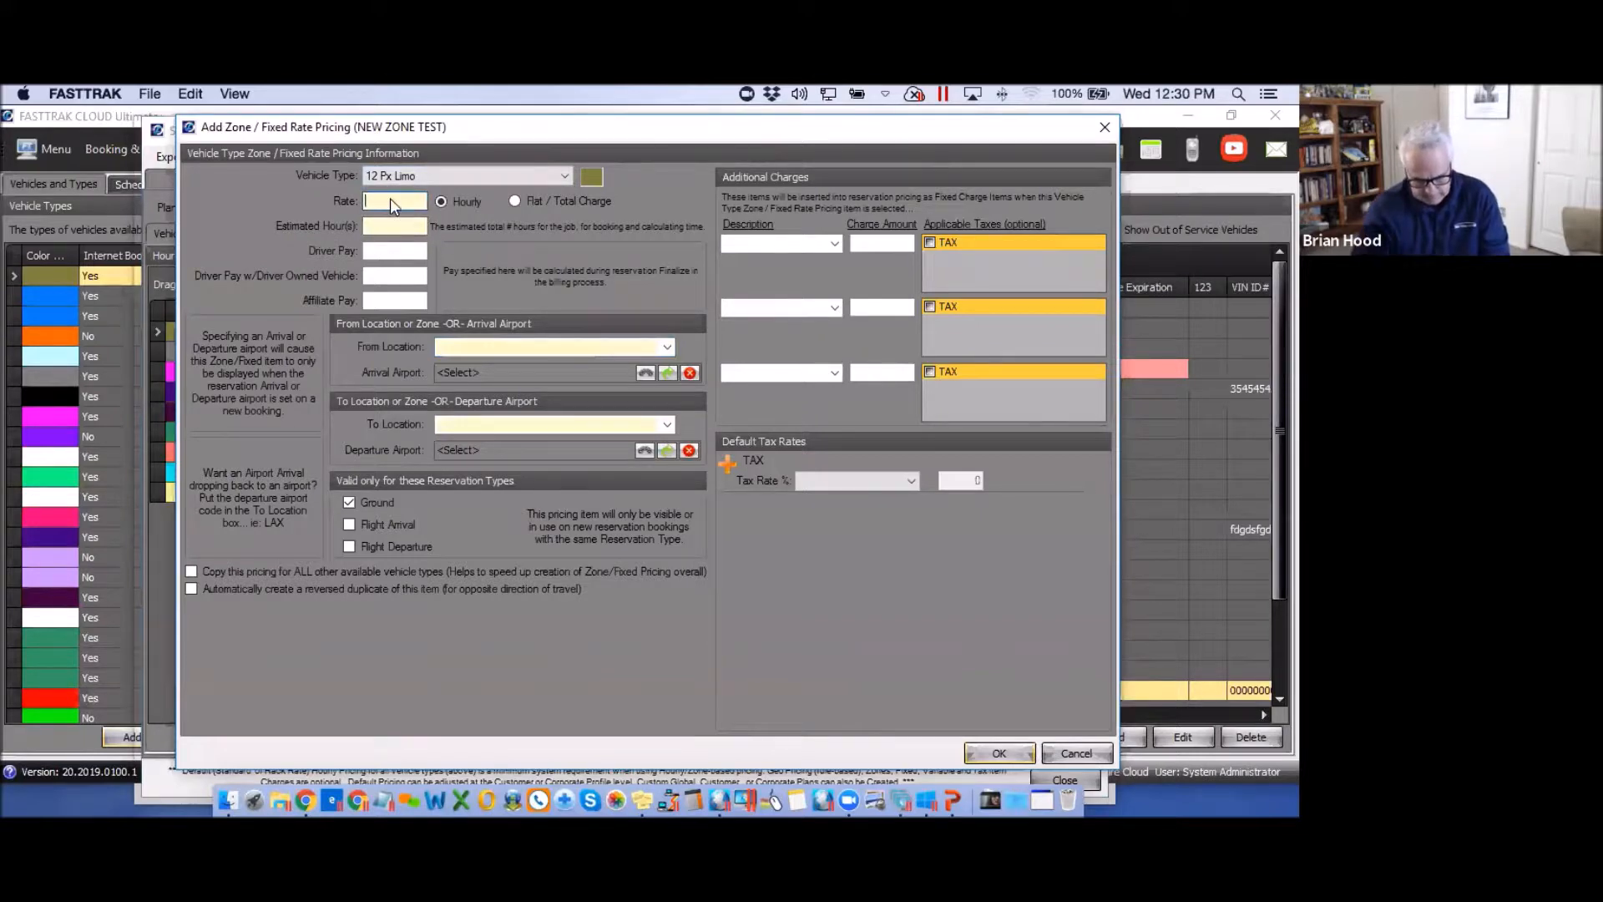
{"action": "type", "text": "55"}
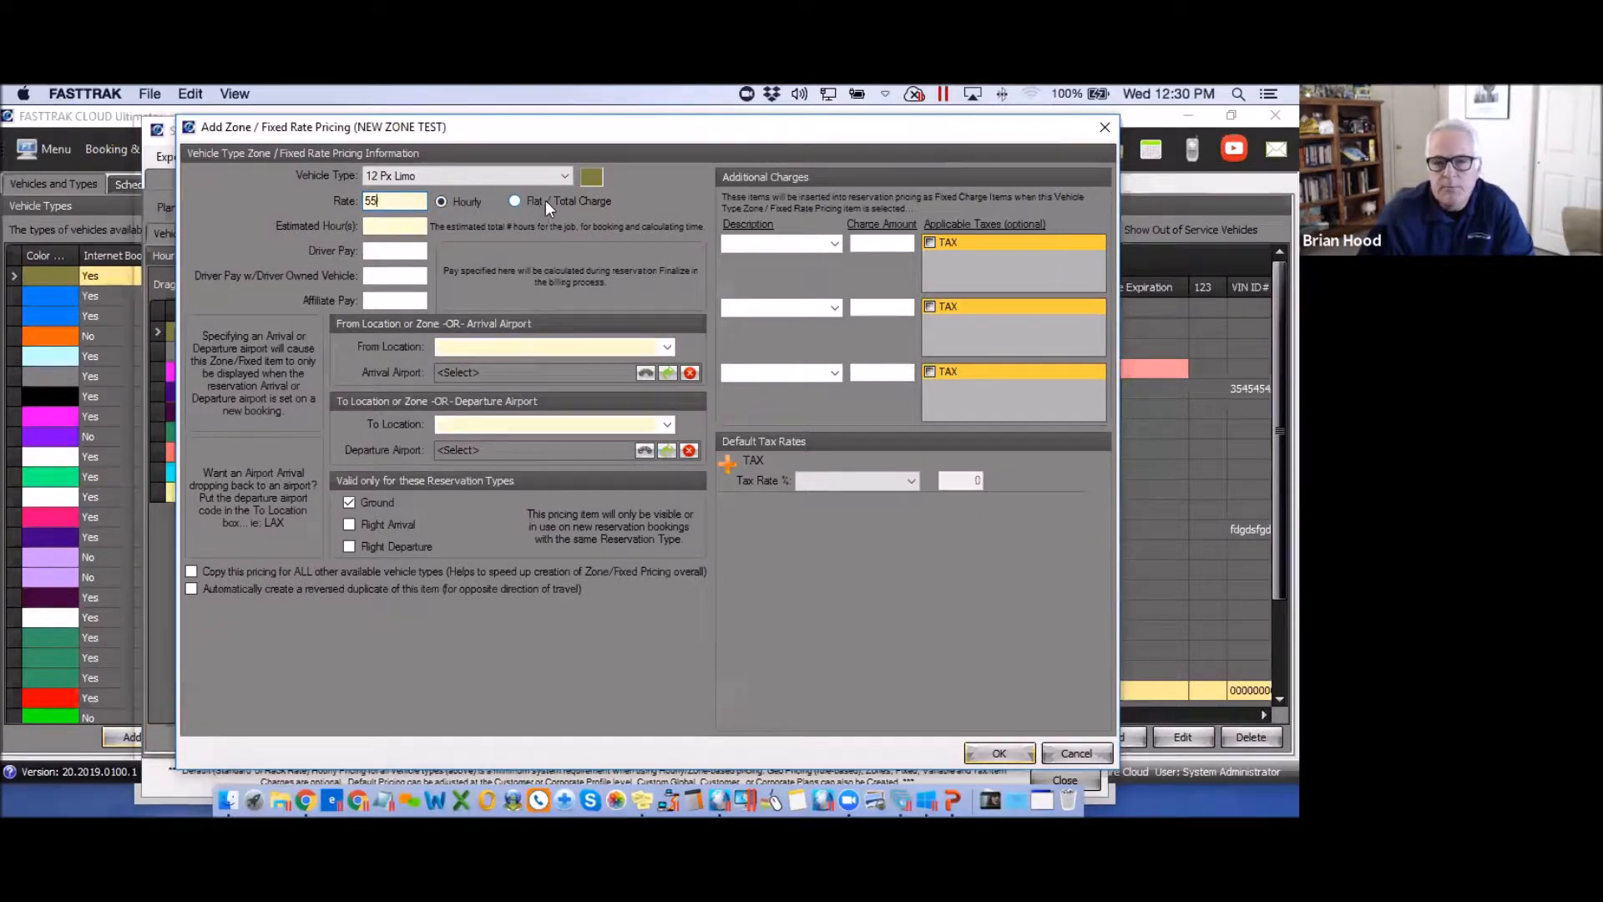
{"action": "left_click", "coordinate": [514, 201]}
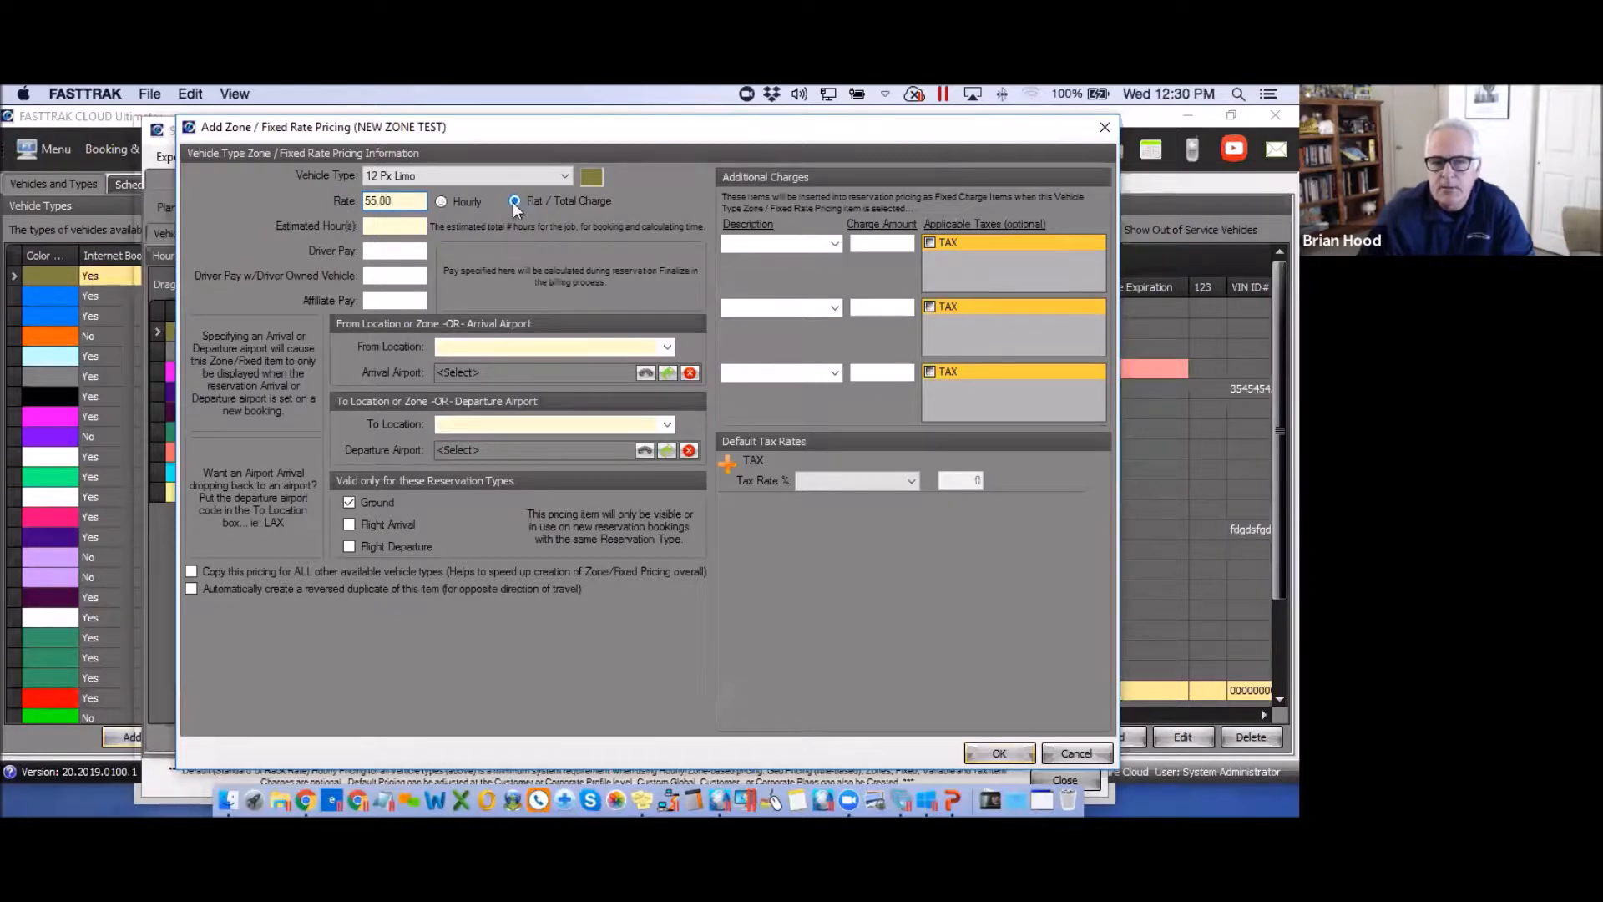
{"action": "left_click", "coordinate": [388, 227]}
{"action": "type", "text": "1"}
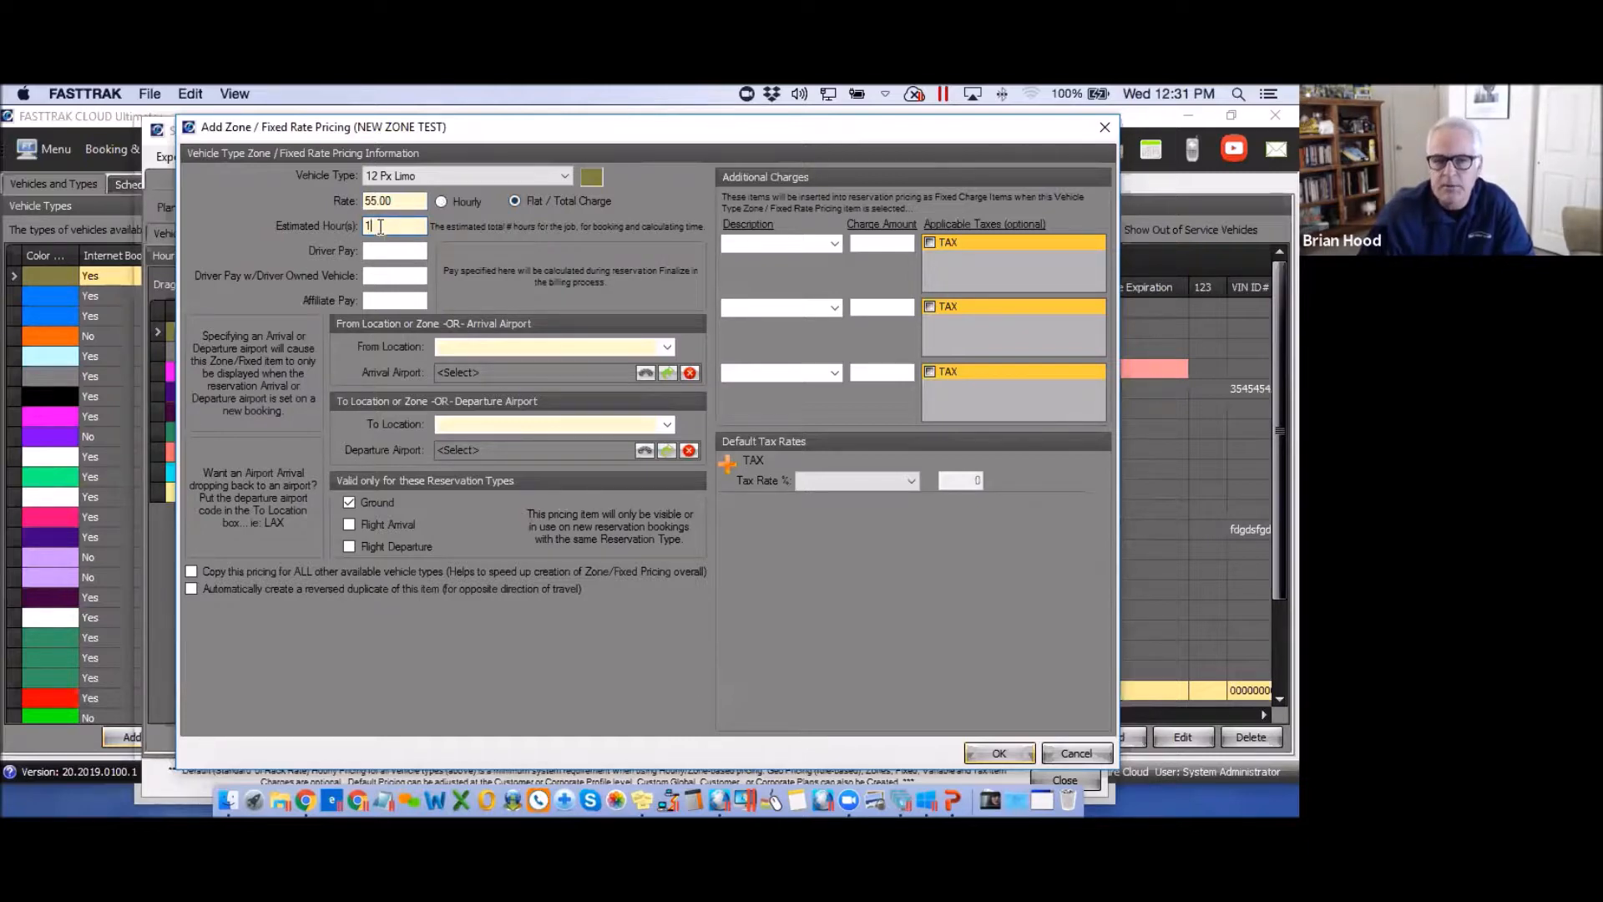
Set the driver pay to 15 and the affiliate pay to 25 for the 12 Px Limo item.
{"action": "left_click", "coordinate": [382, 251]}
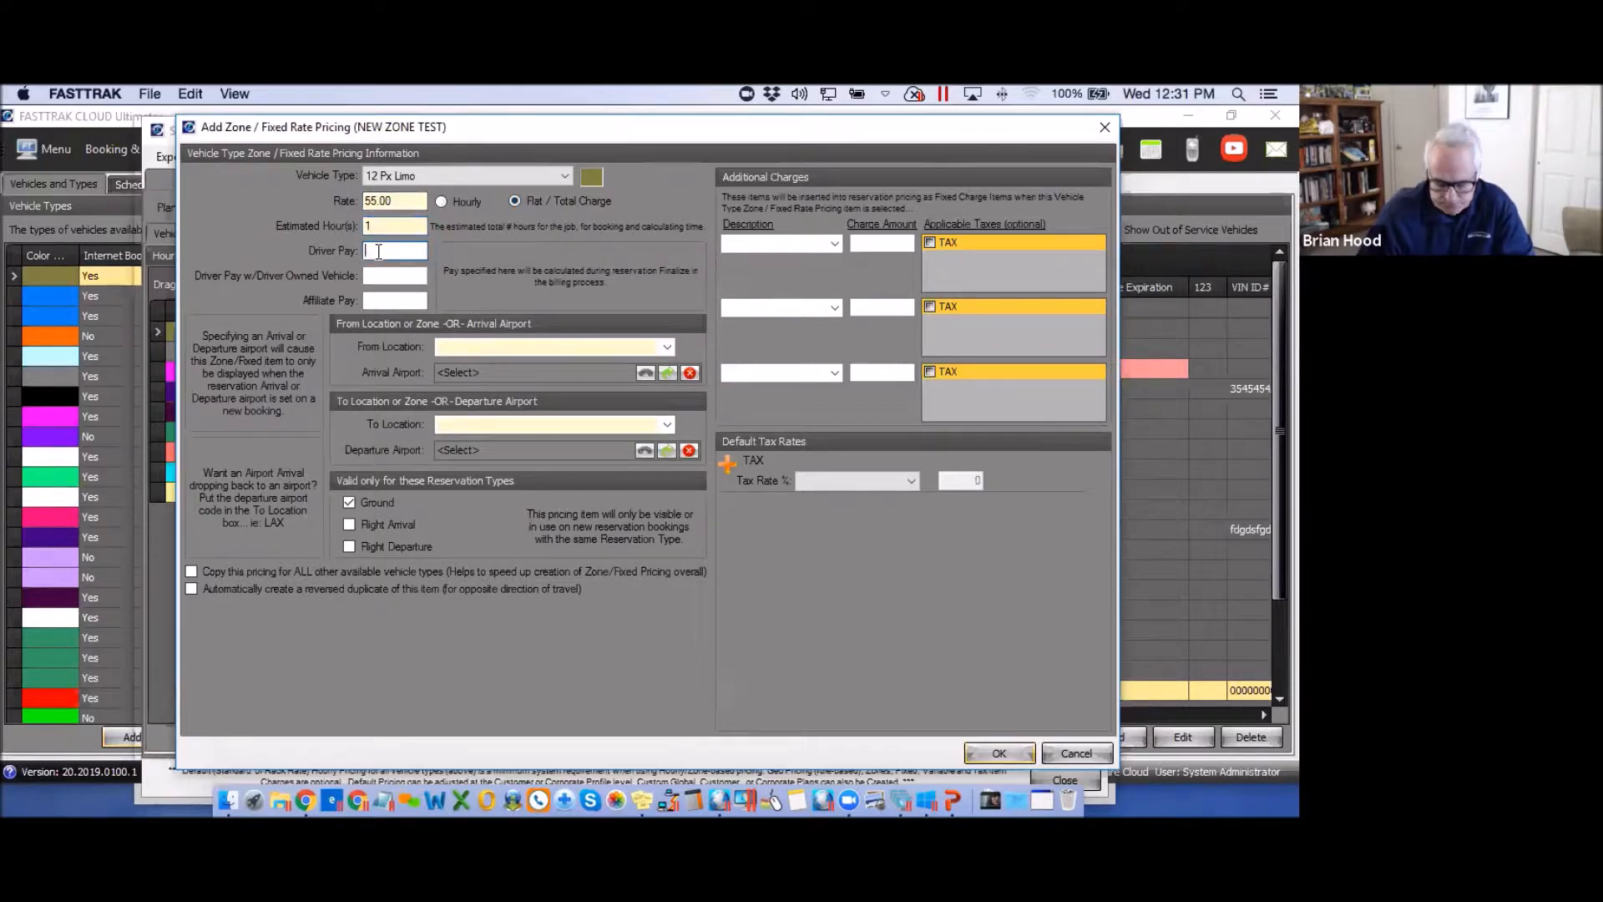
{"action": "type", "text": "14"}
{"action": "left_click_drag", "start_coordinate": [383, 252], "coordinate": [361, 252]}
{"action": "type", "text": "15"}
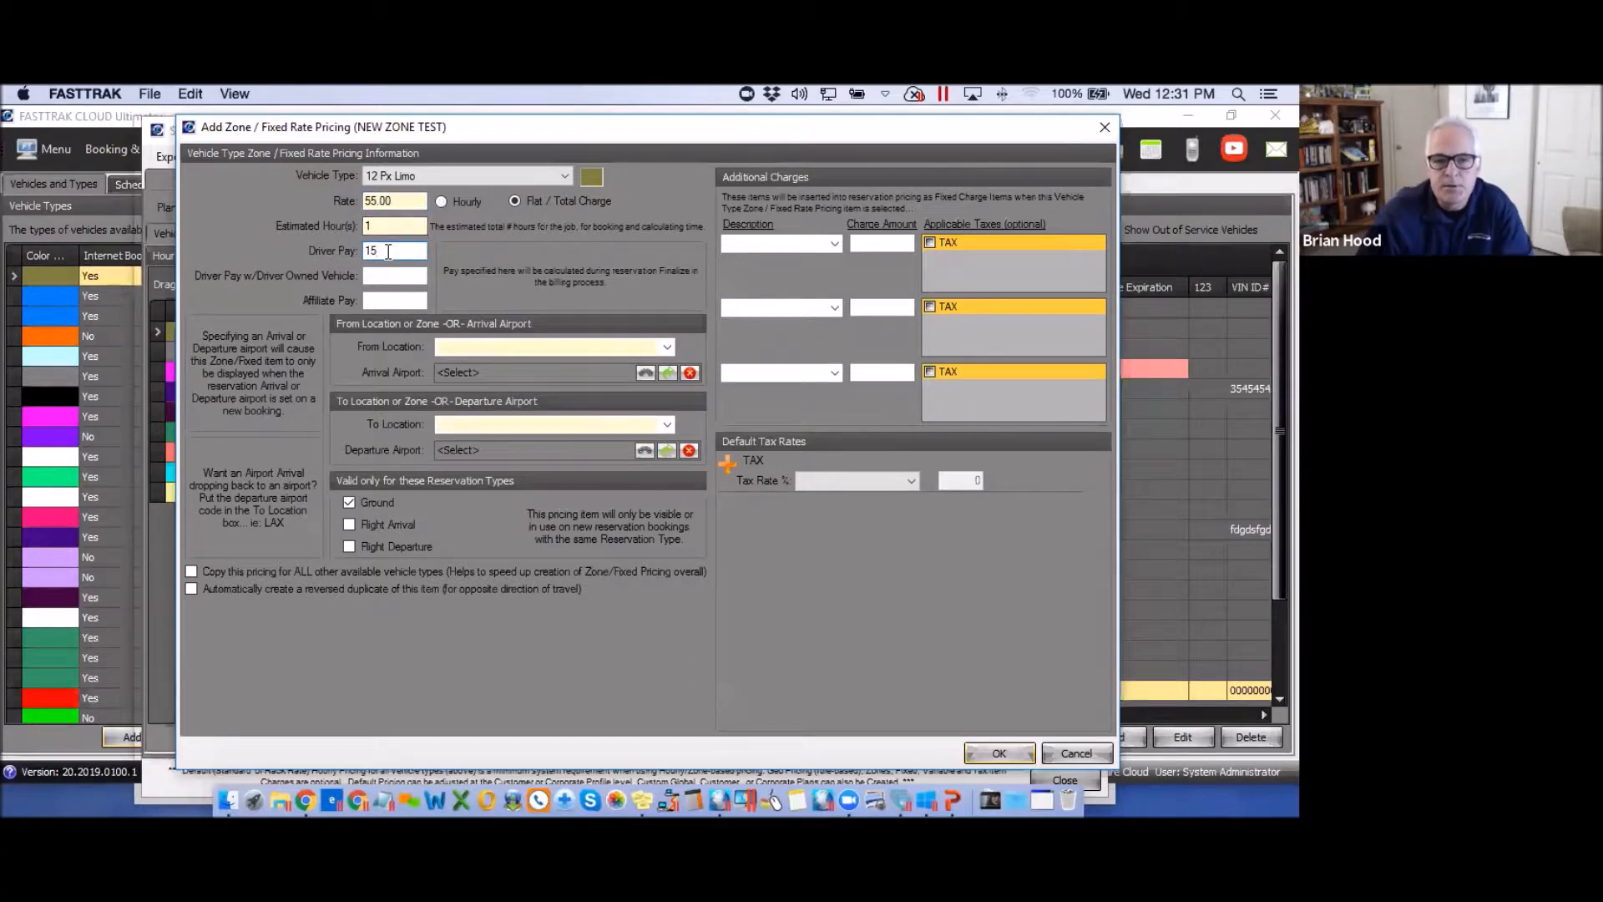
{"action": "left_click_drag", "start_coordinate": [389, 251], "coordinate": [360, 253]}
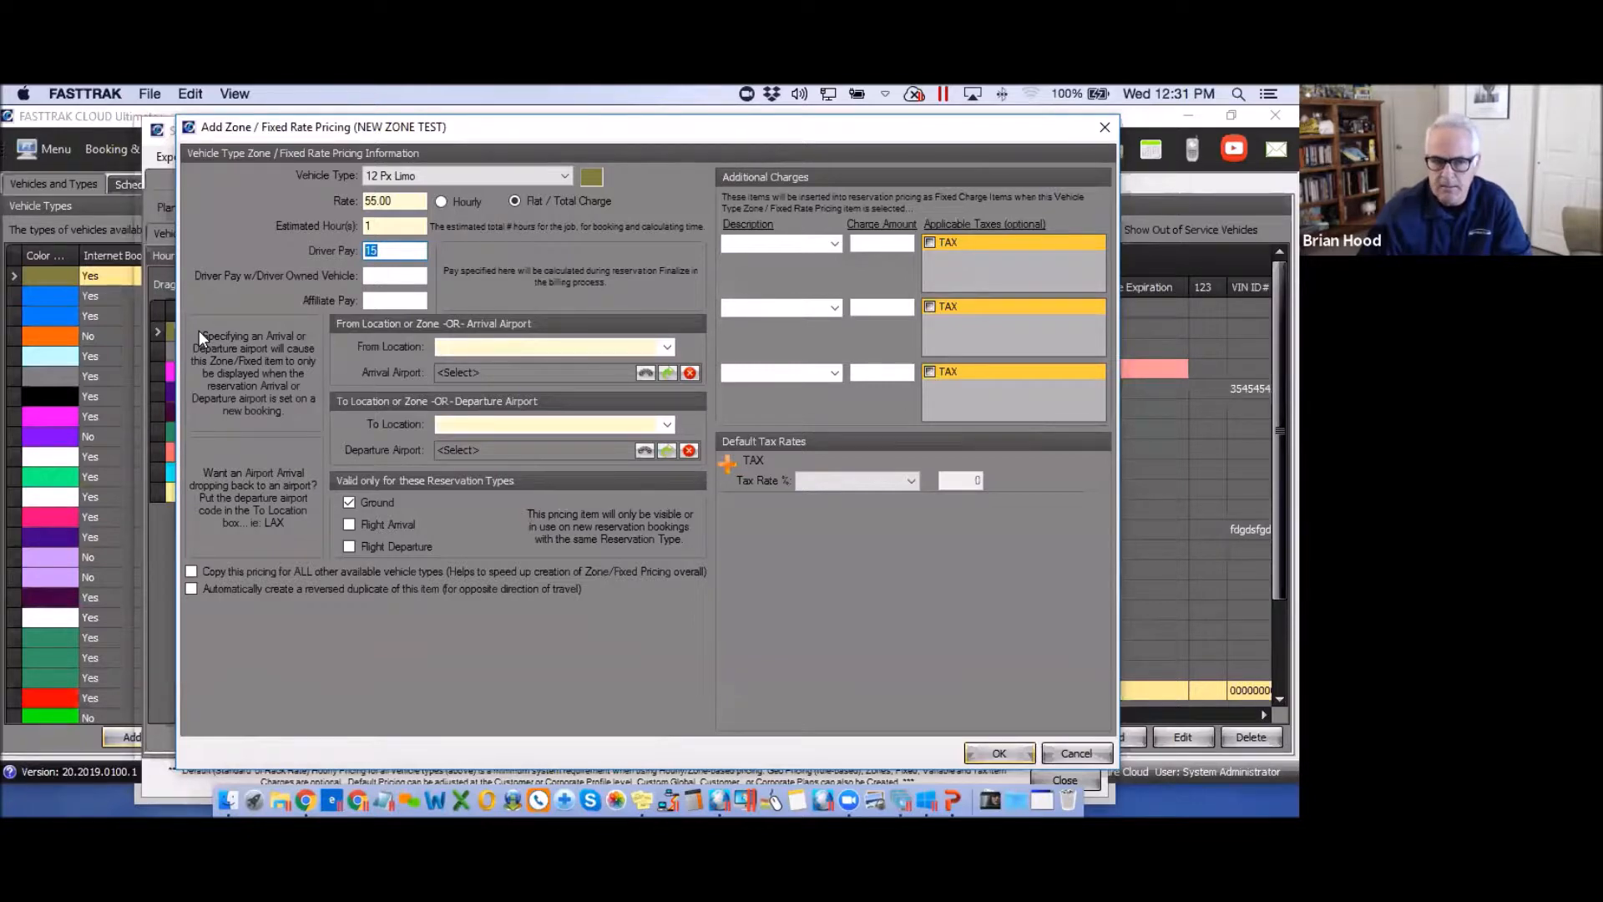
{"action": "left_click", "coordinate": [372, 275]}
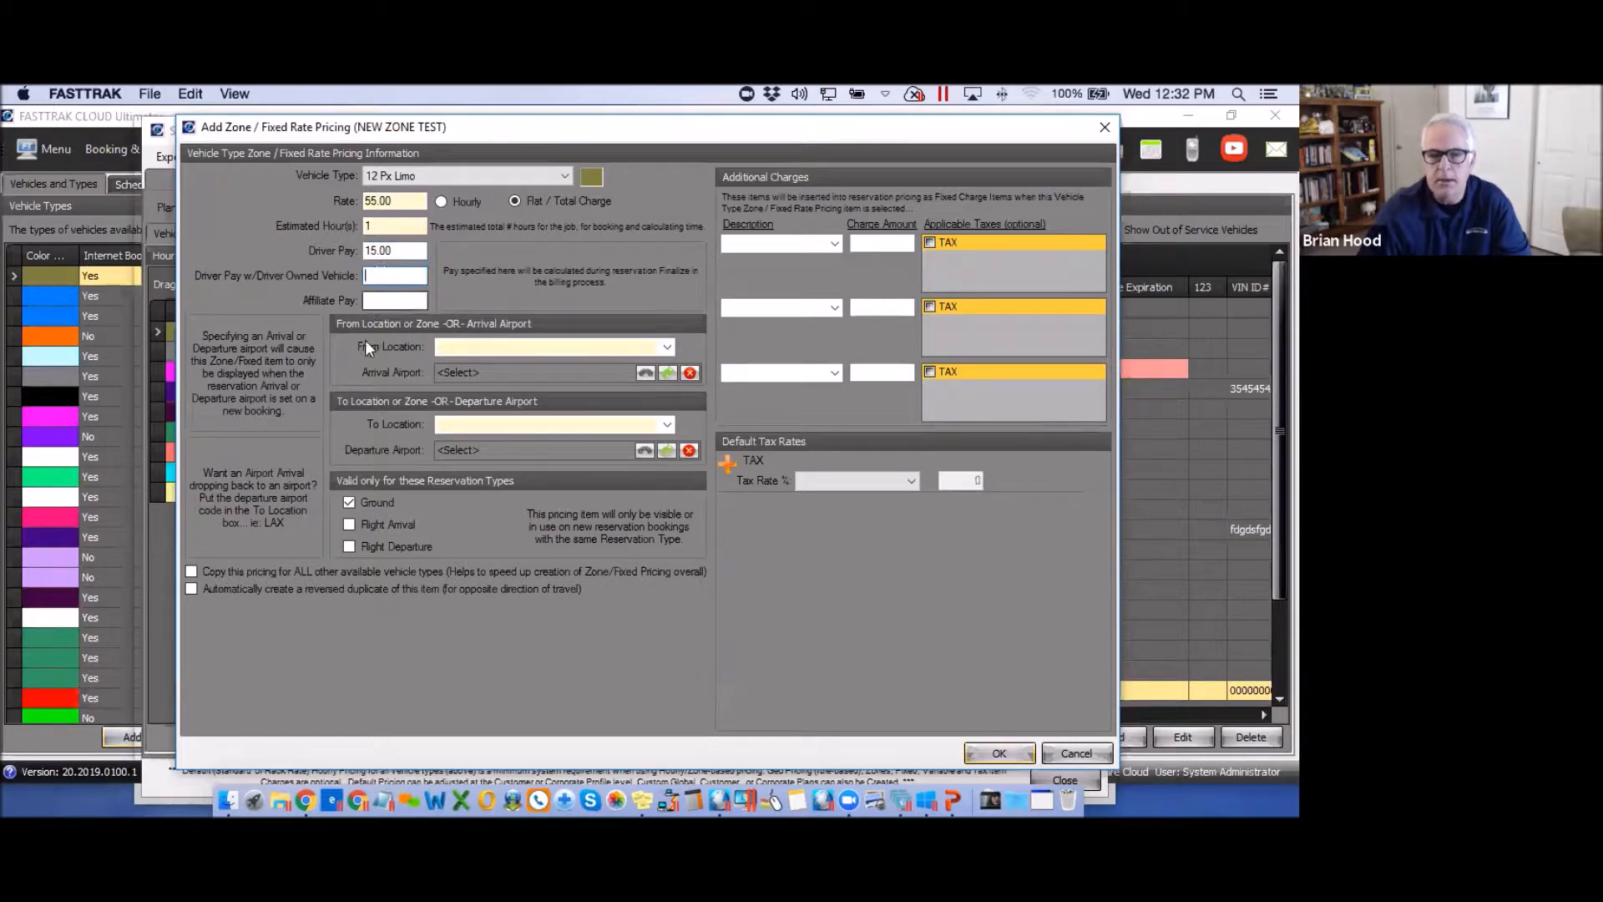
{"action": "left_click", "coordinate": [368, 302]}
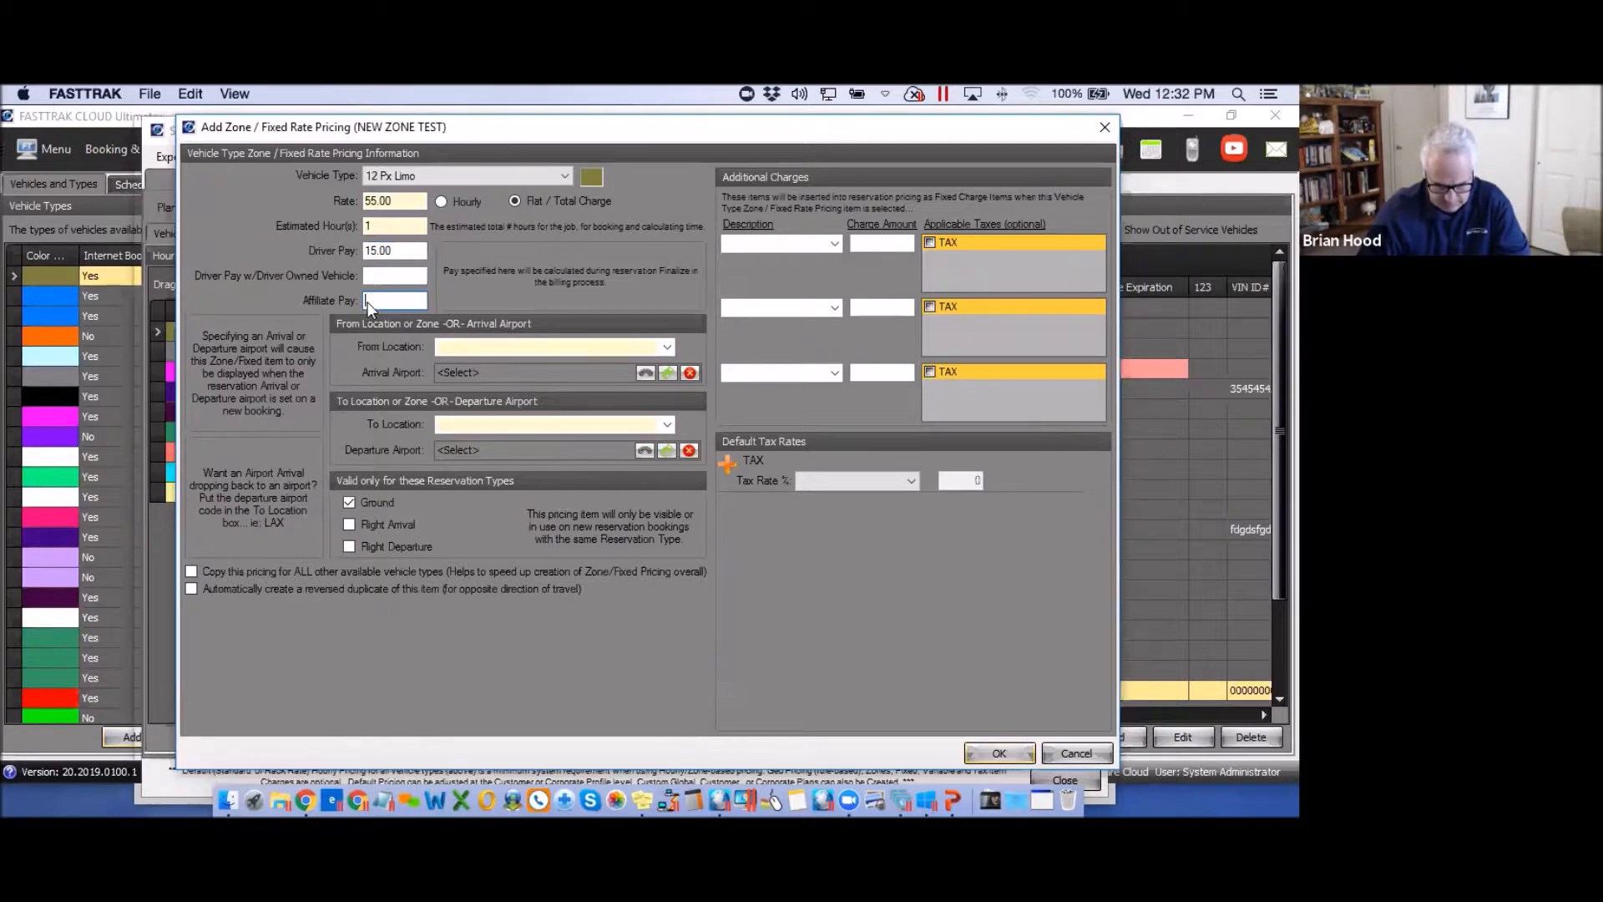
{"action": "type", "text": "25"}
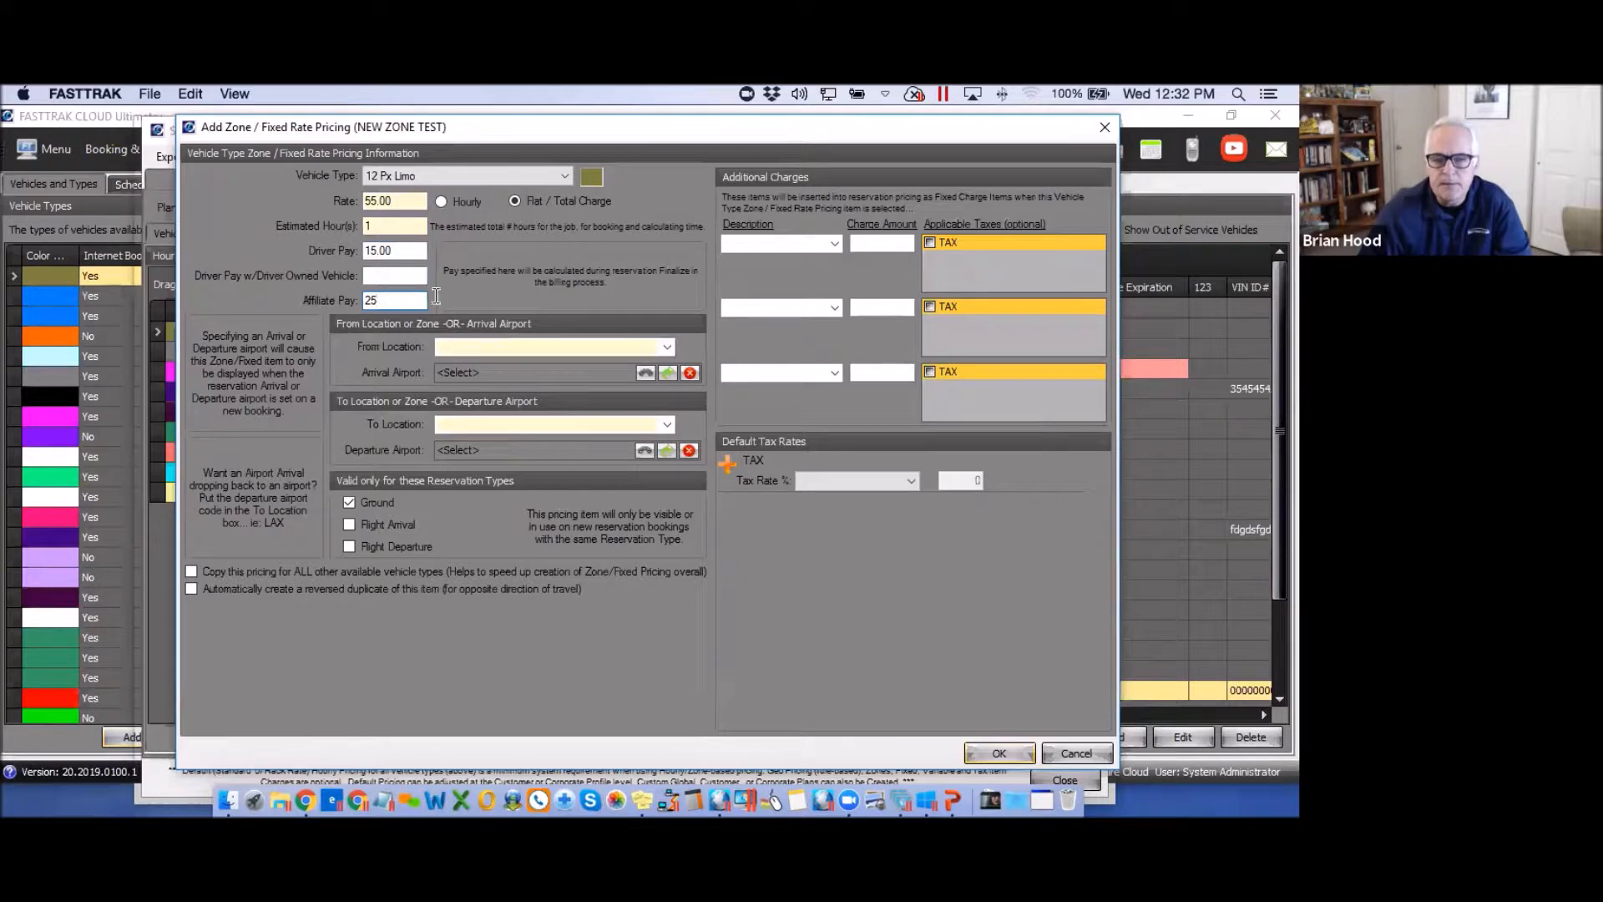
{"action": "key", "text": "shift+Tab"}
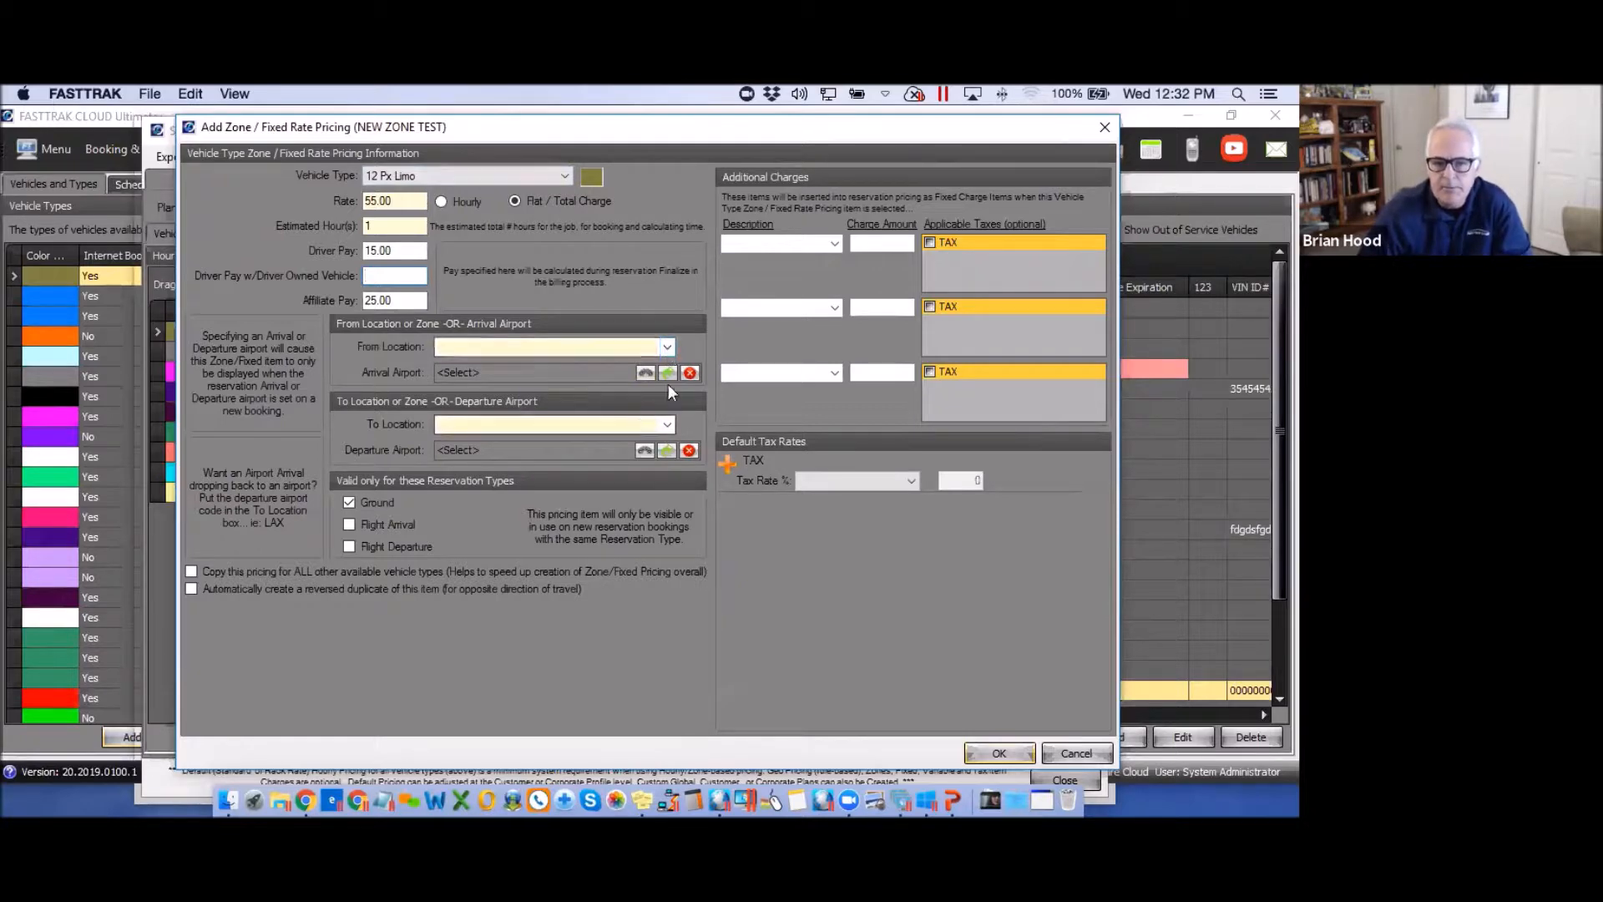
Set the route from the TEST zone to departure airport Phoenix Sky Harbor Intl AP (PHX), with a reversed duplicate created automatically.
{"action": "left_click", "coordinate": [669, 348]}
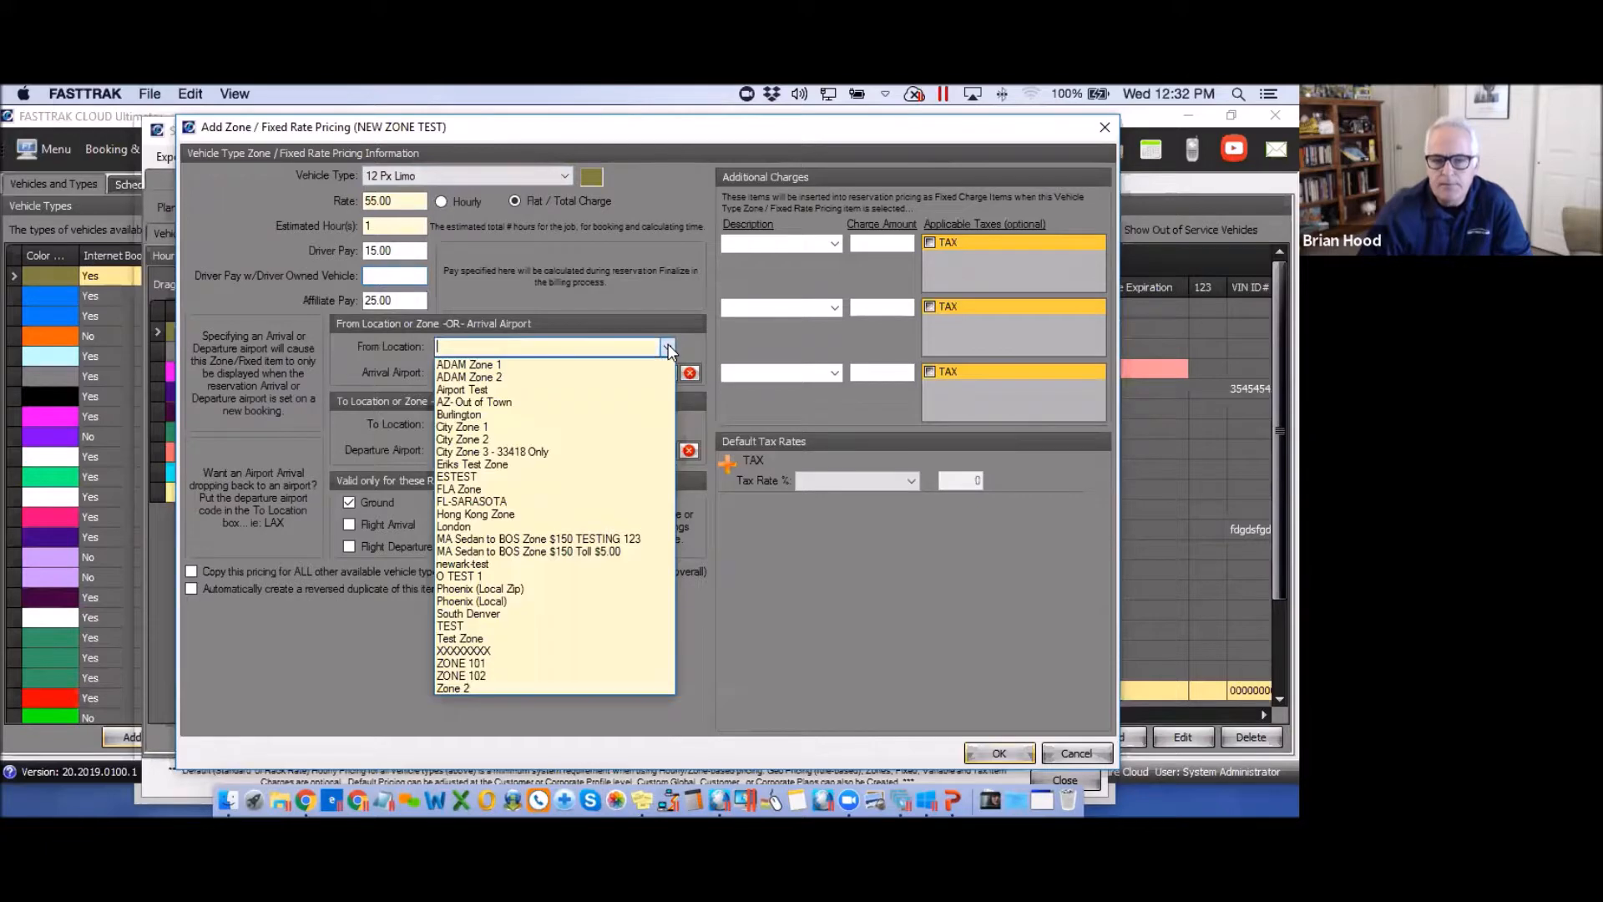
{"action": "left_click", "coordinate": [454, 628]}
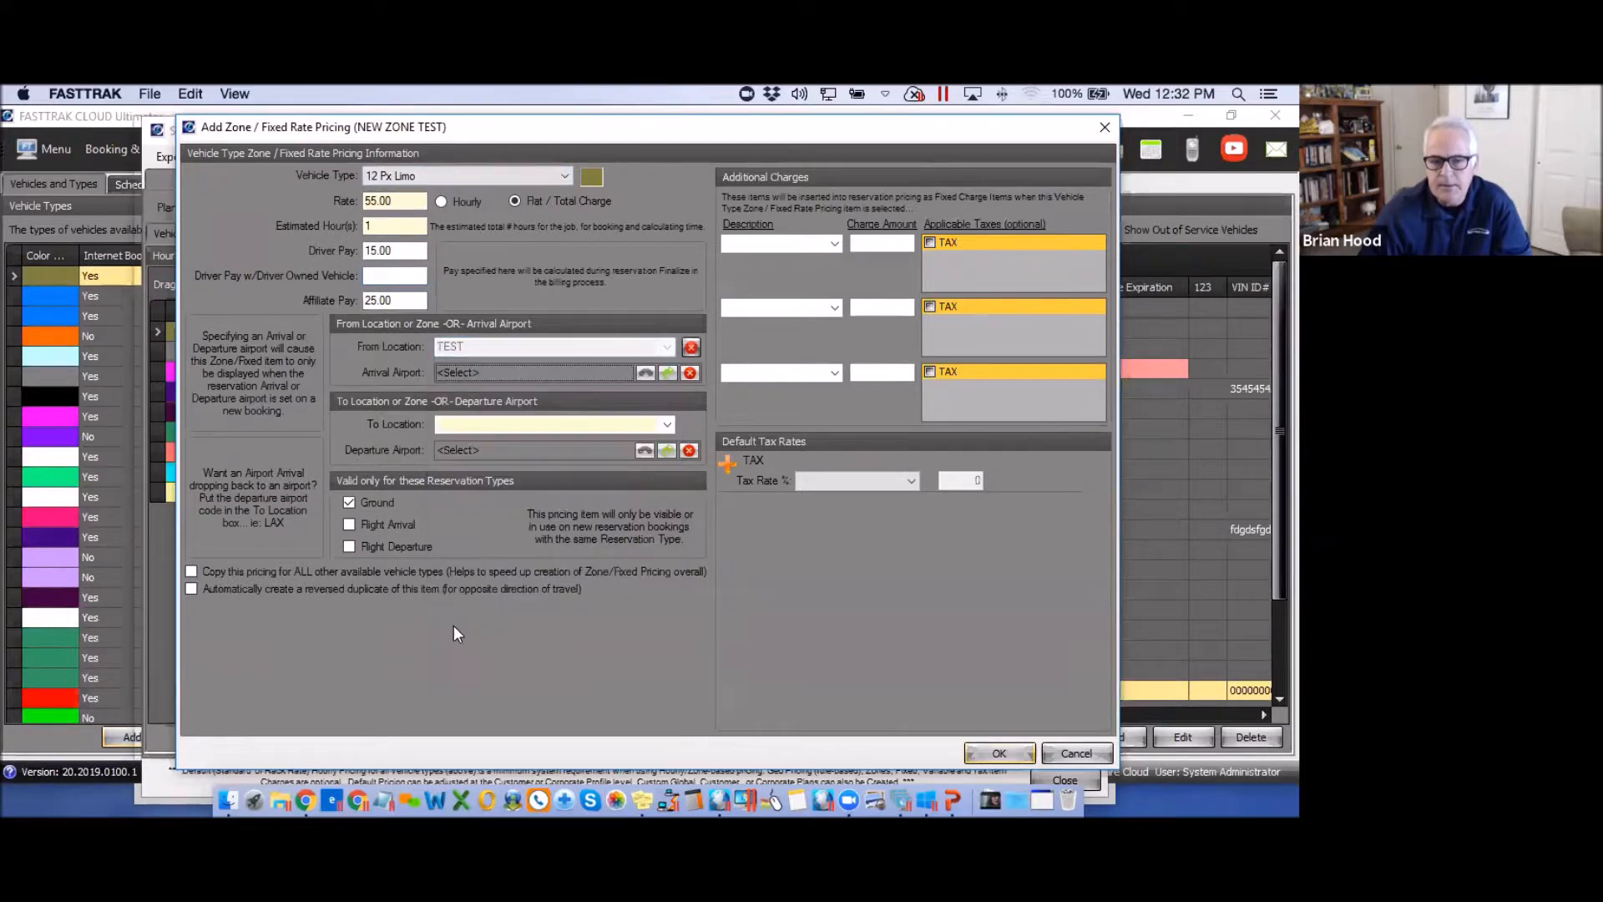
{"action": "left_click", "coordinate": [644, 451]}
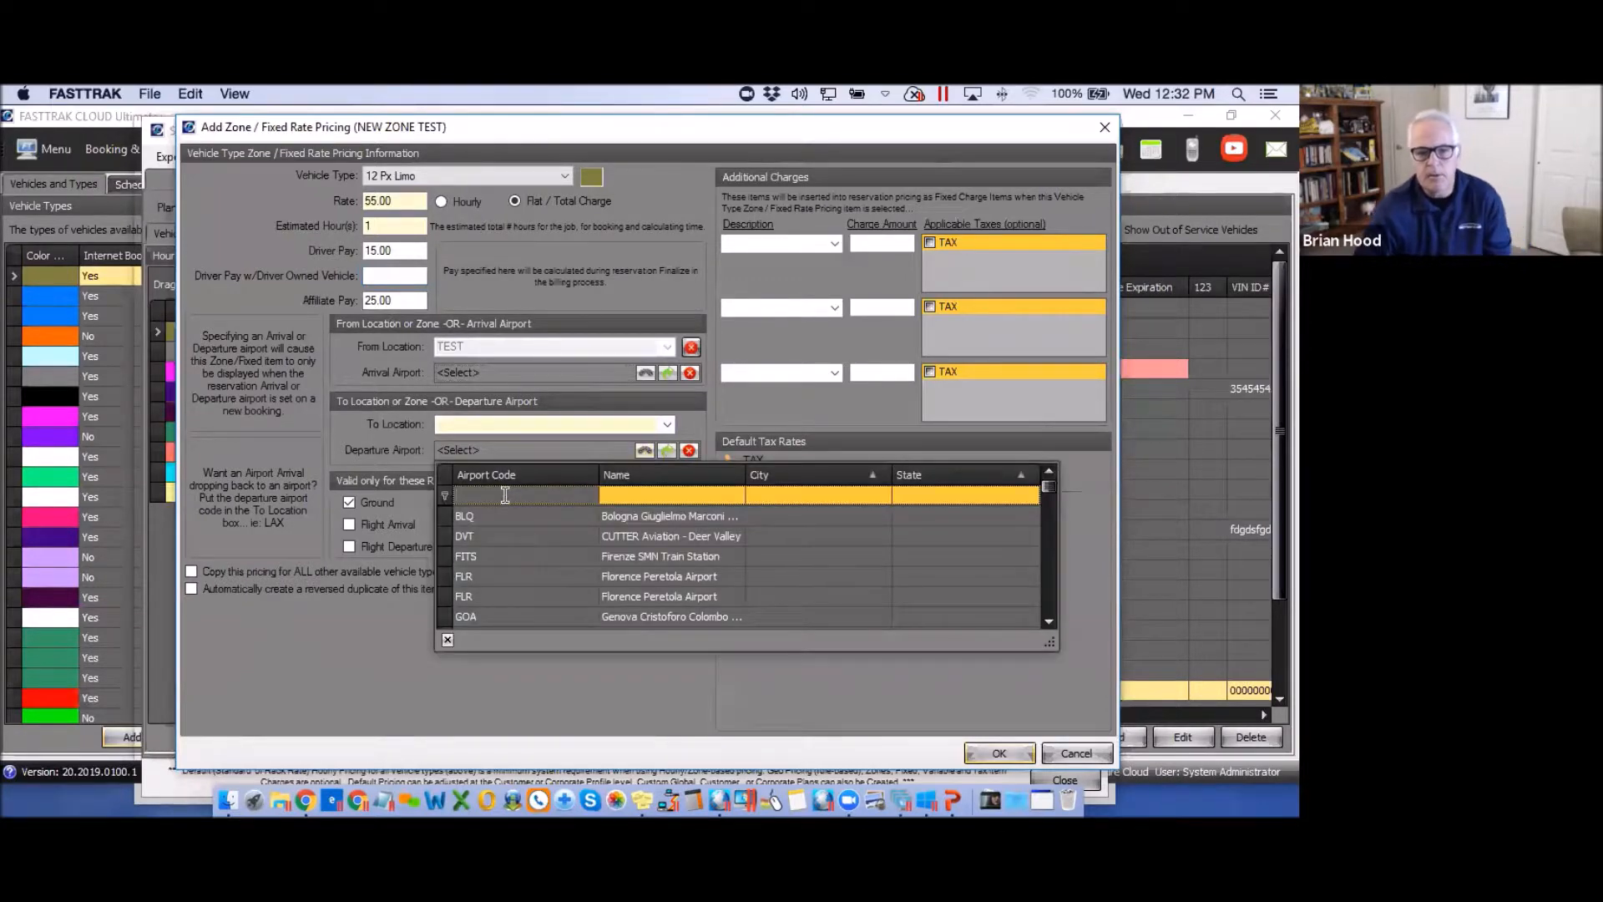
{"action": "type", "text": "ph"}
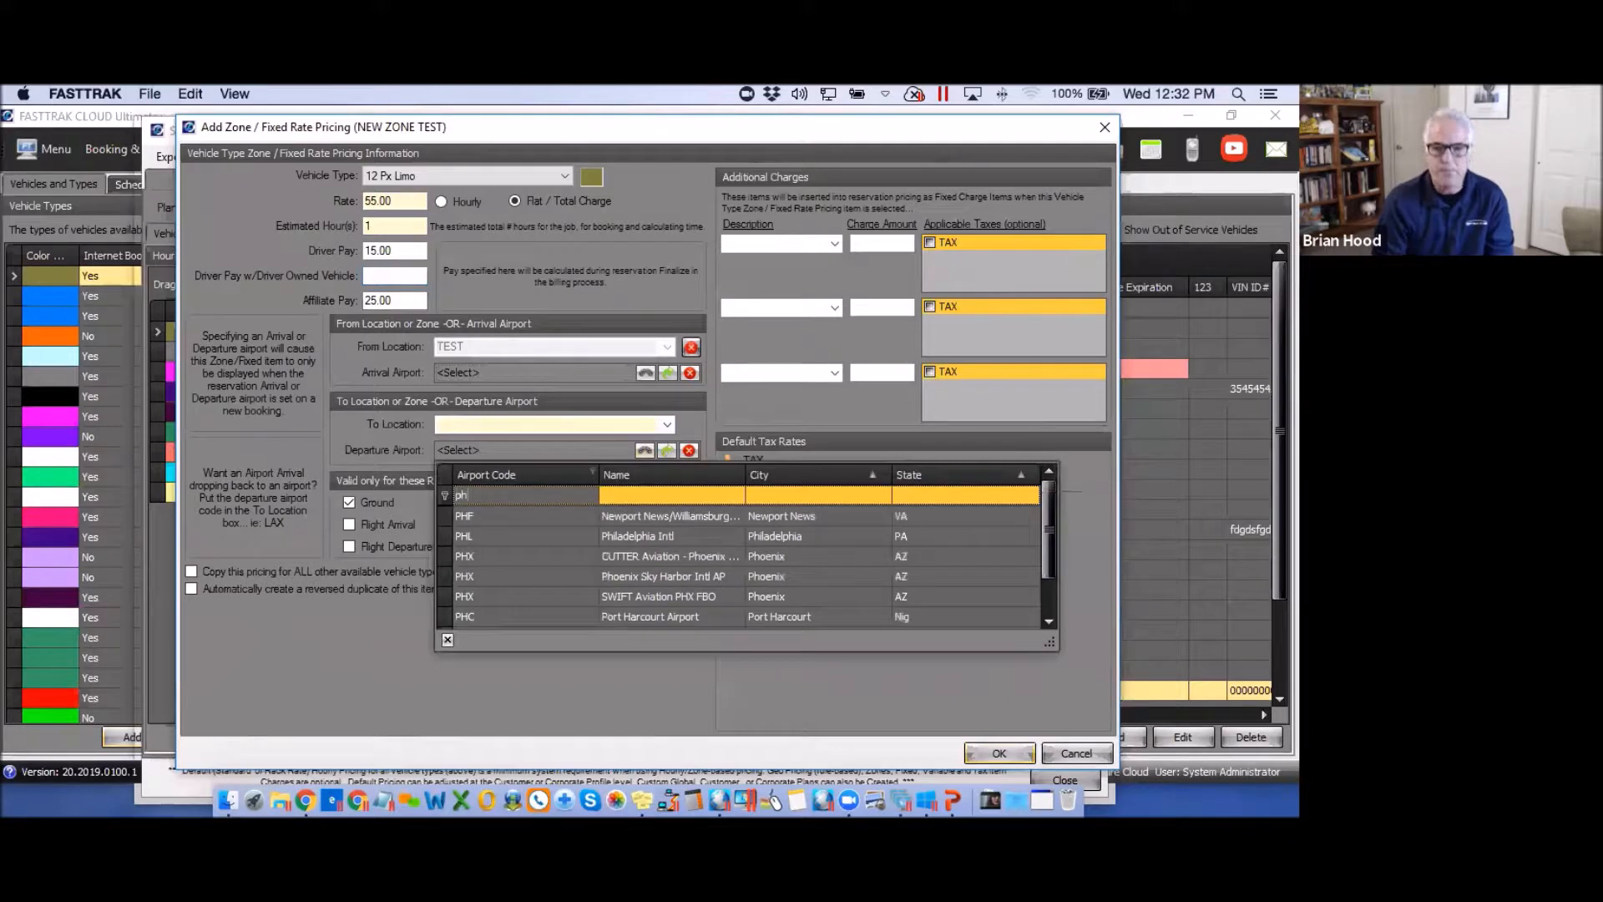
{"action": "type", "text": "x"}
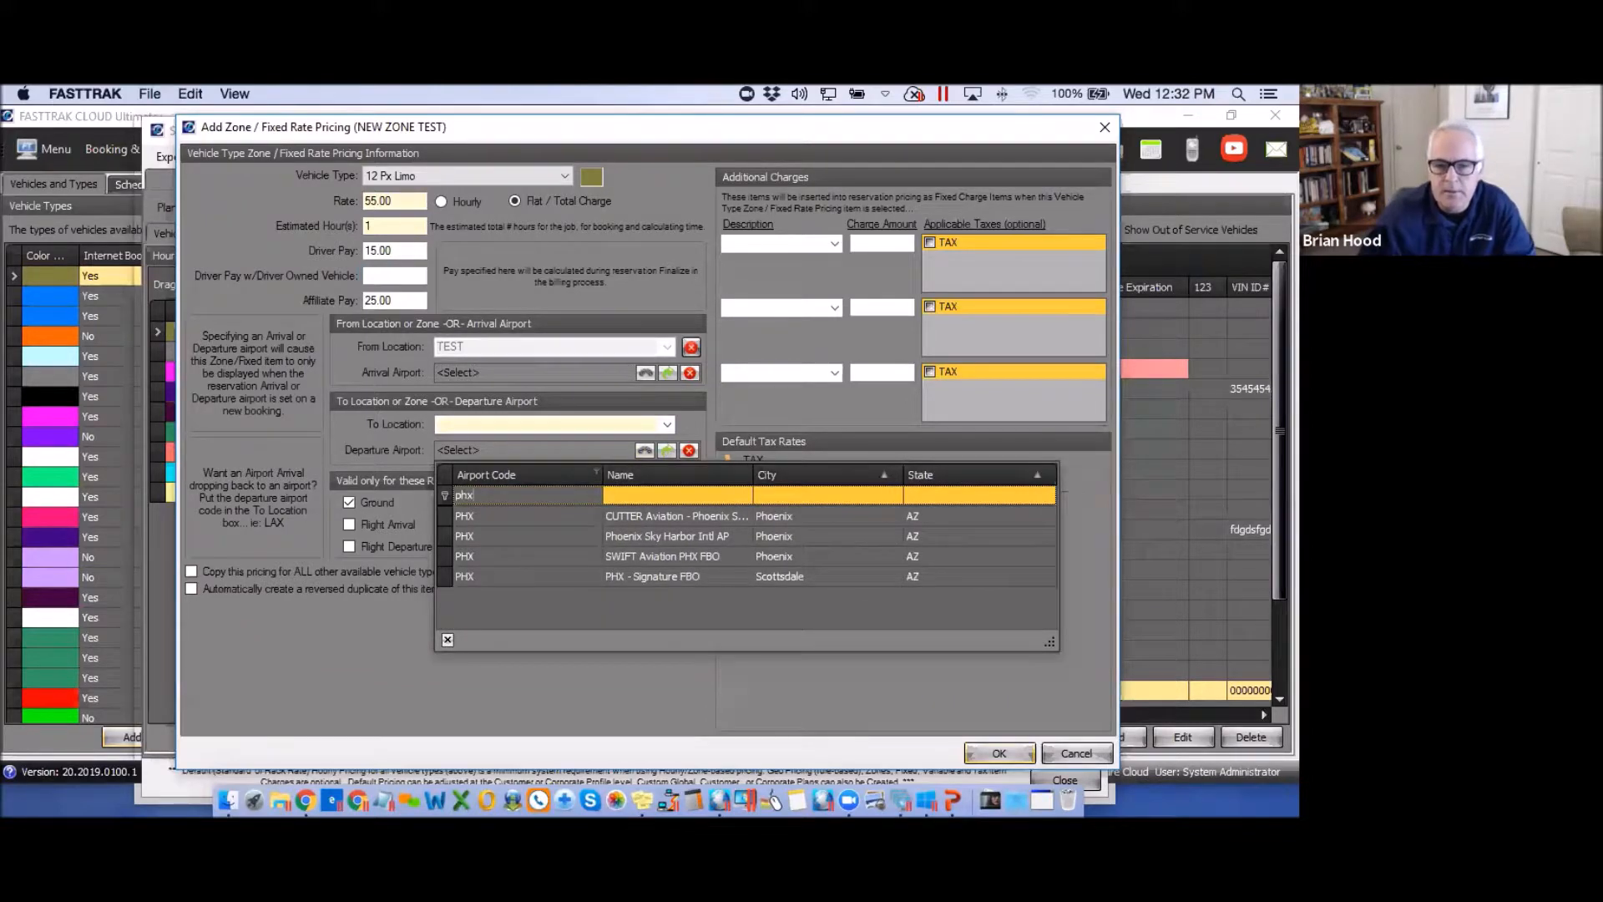
{"action": "double_click", "coordinate": [476, 537]}
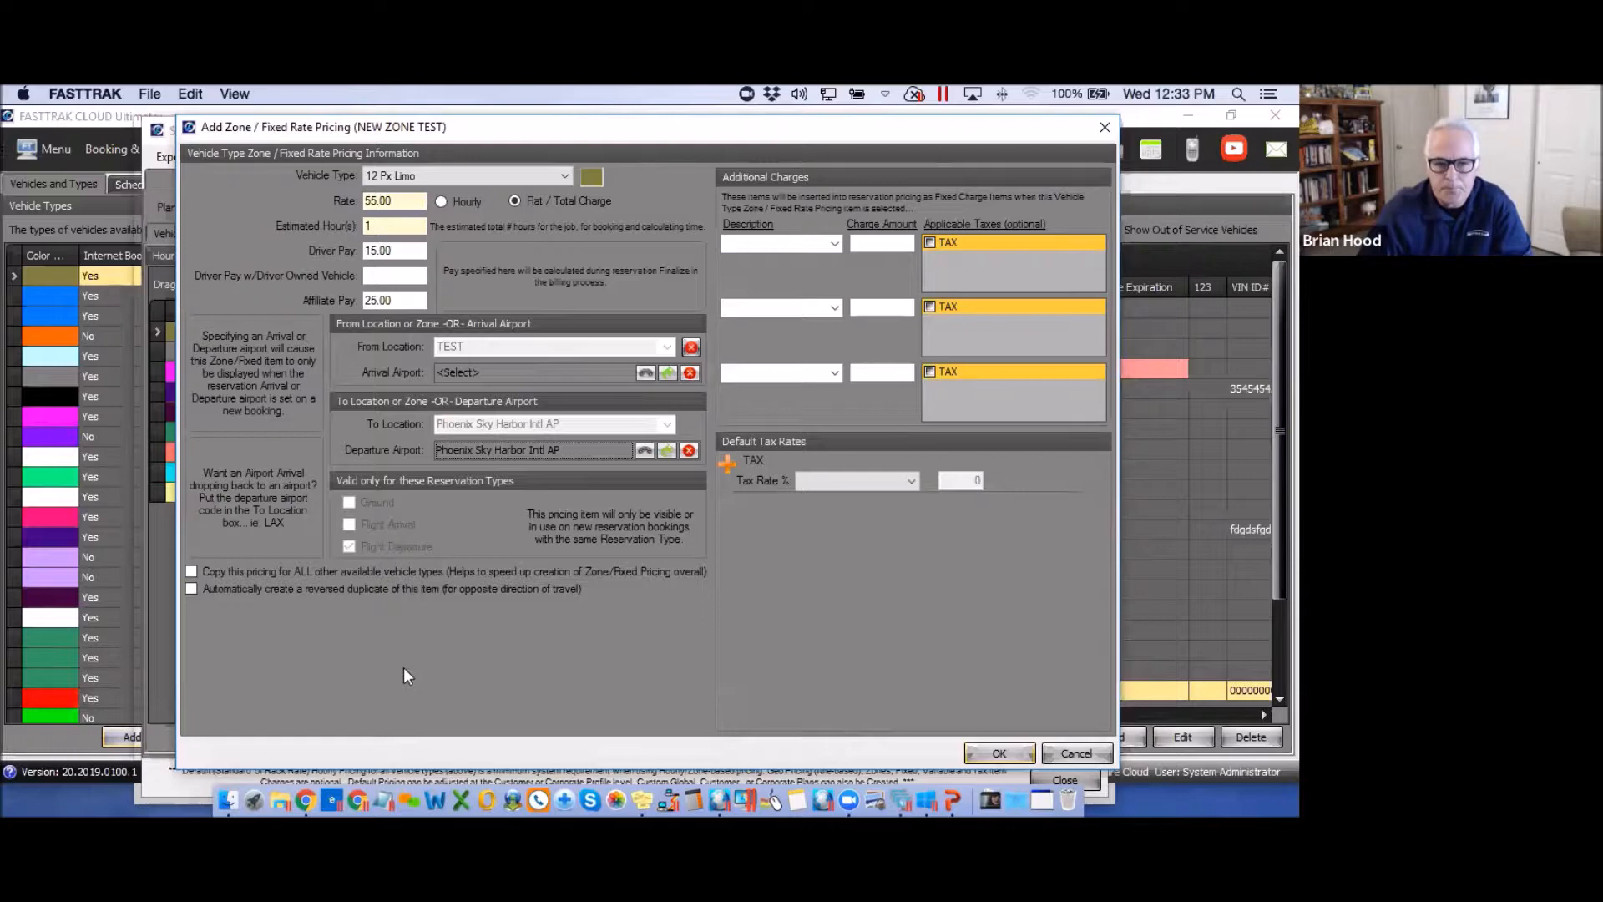
{"action": "left_click", "coordinate": [192, 589]}
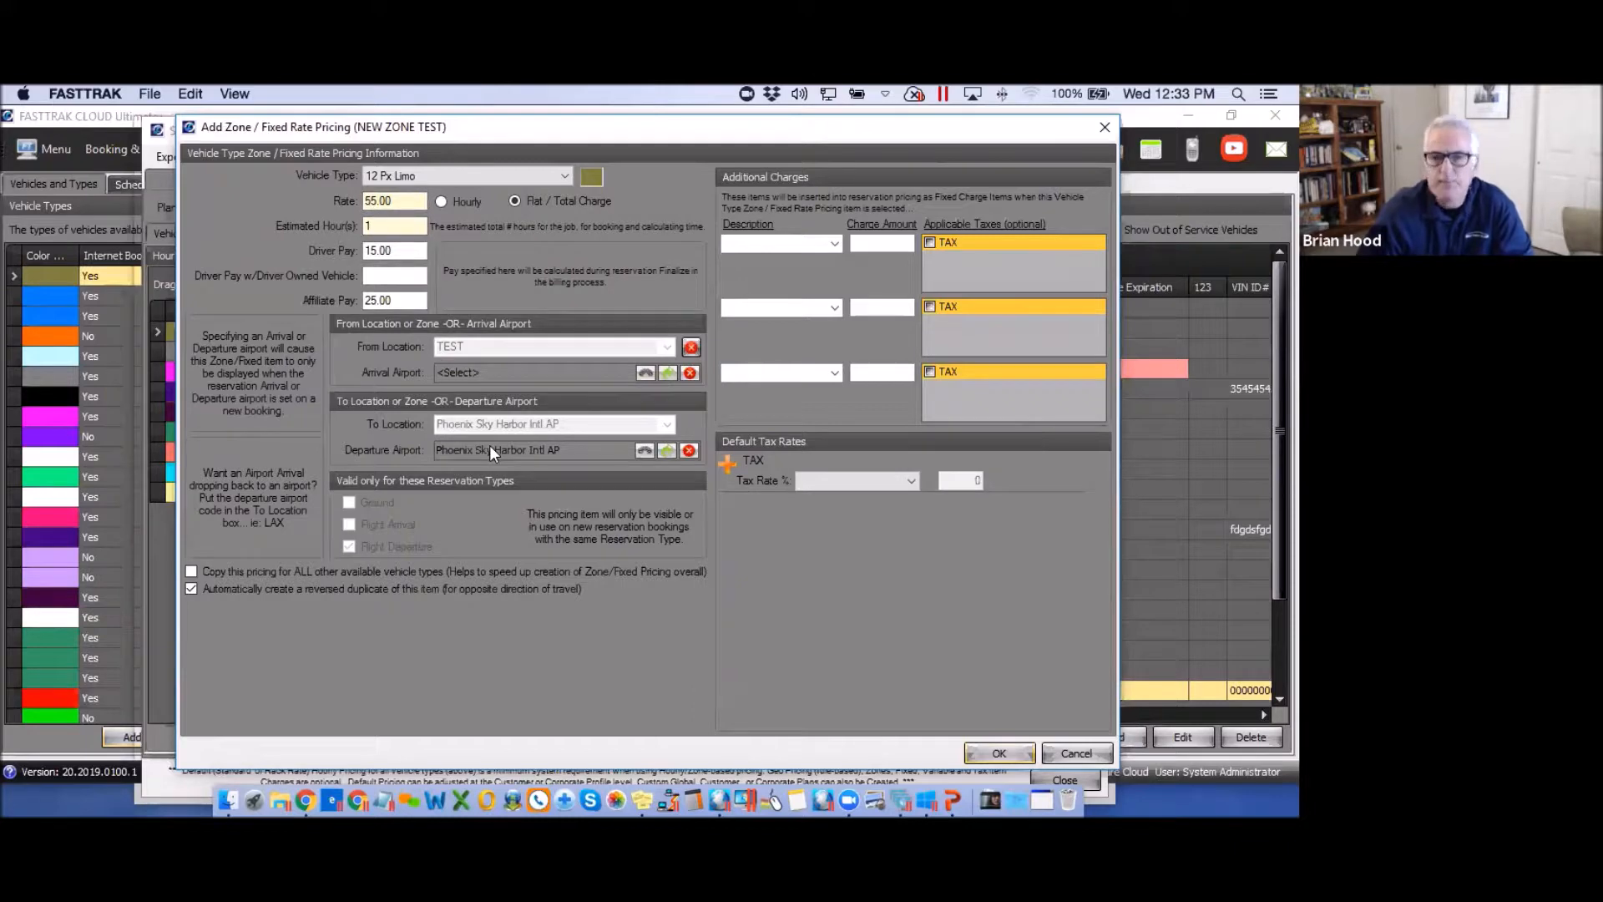
Add Tolls as the first additional charge of the pricing item, with a charge amount of 5.
{"action": "left_click", "coordinate": [833, 244]}
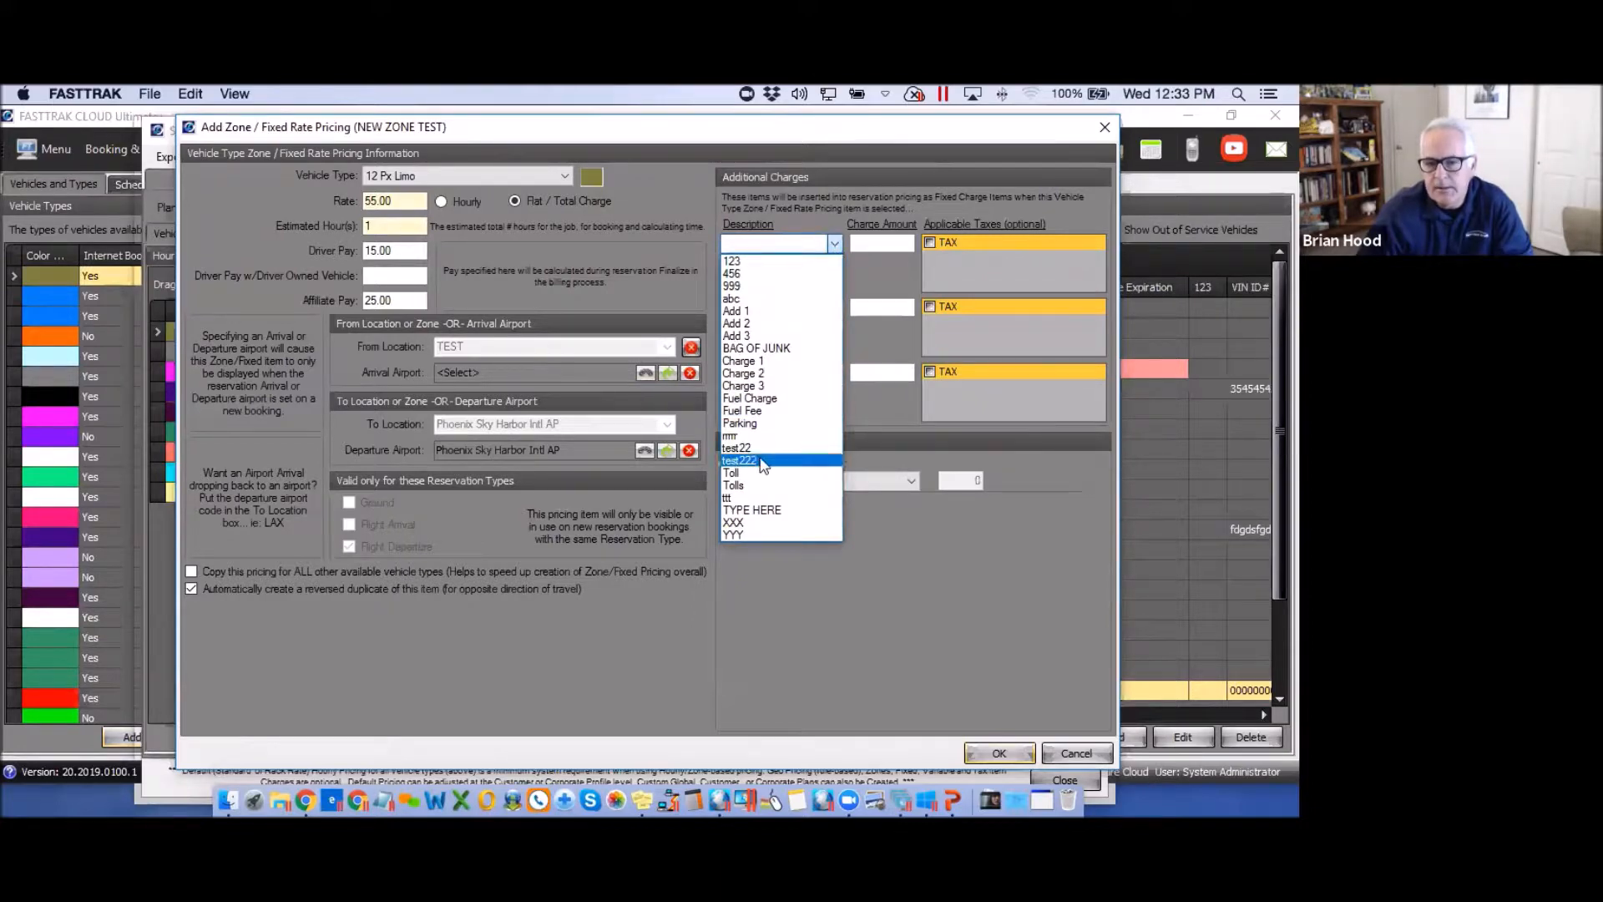
{"action": "left_click", "coordinate": [897, 242]}
{"action": "type", "text": "5"}
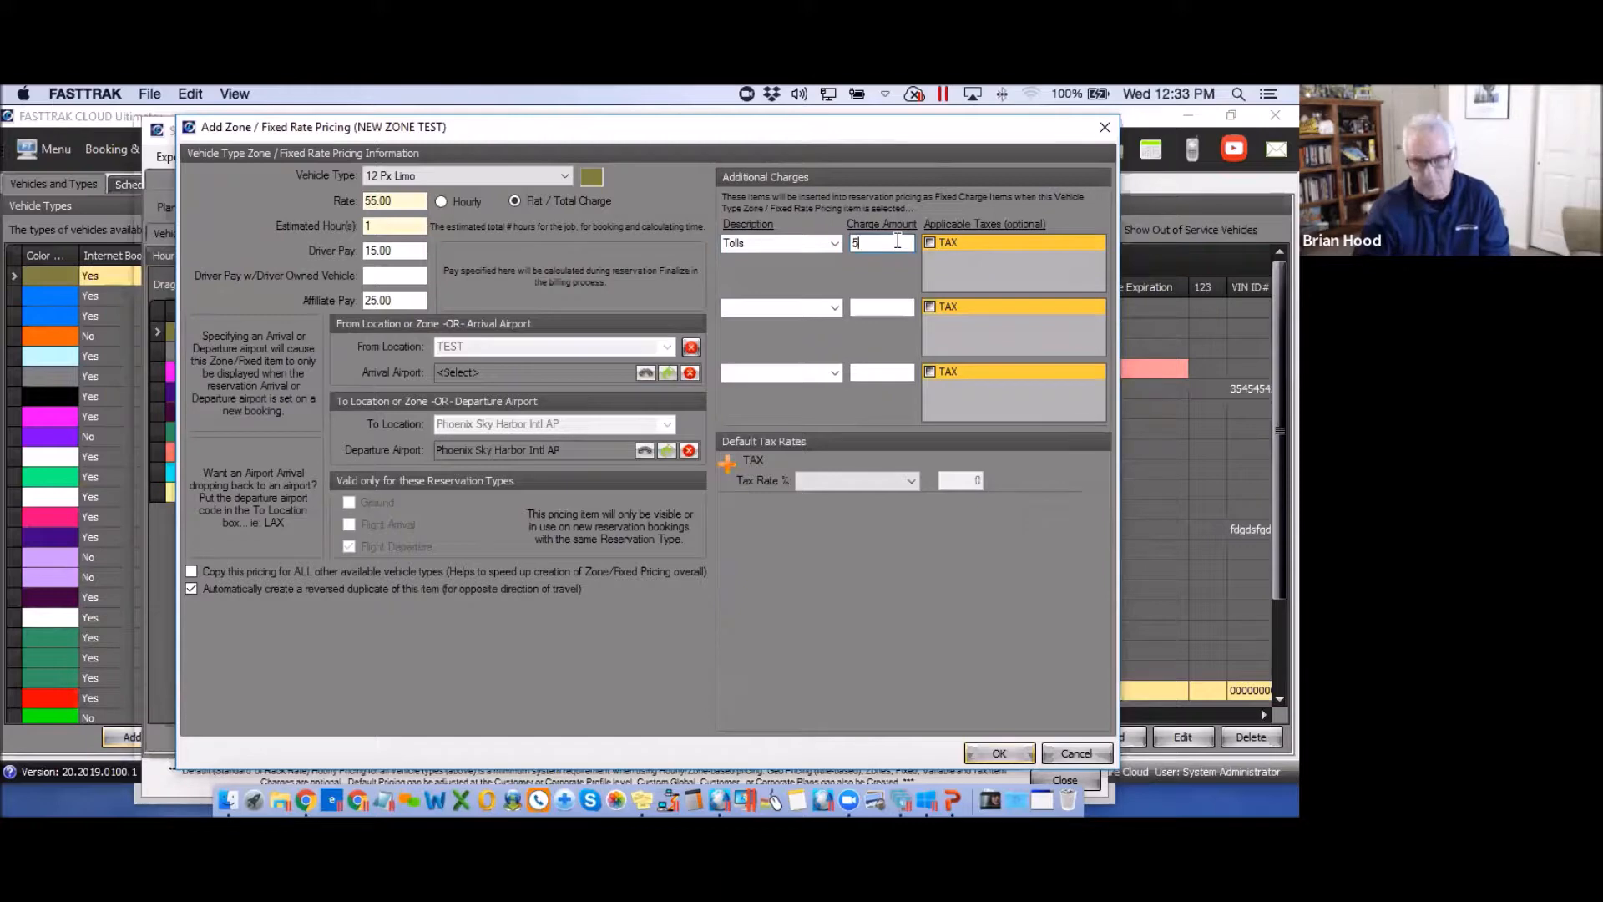
{"action": "left_click", "coordinate": [834, 243]}
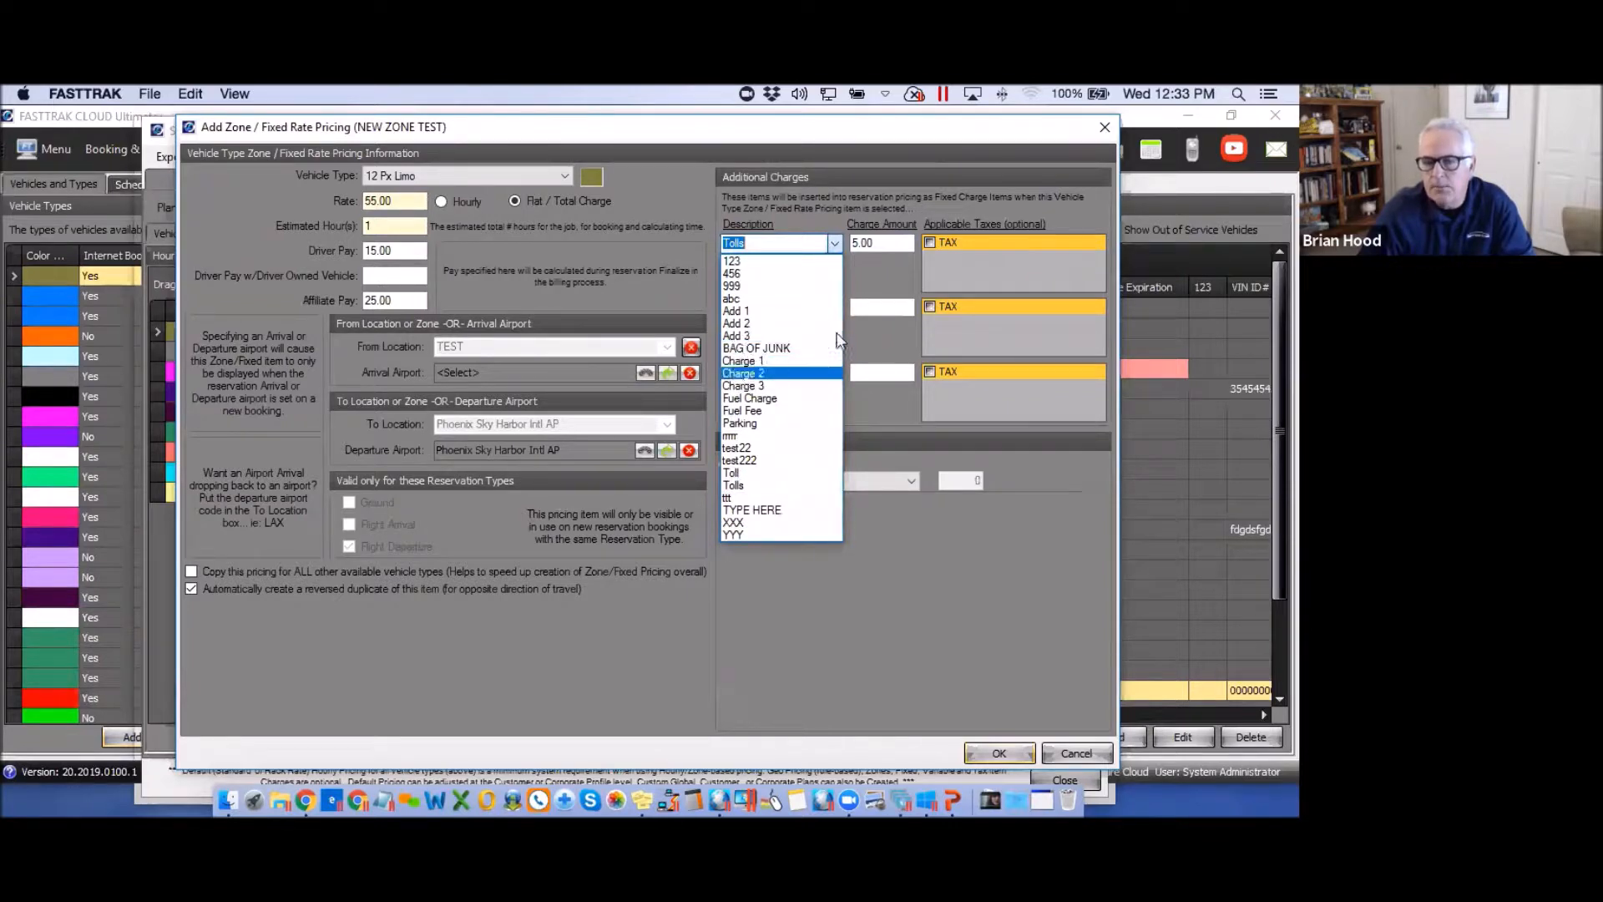
{"action": "left_click", "coordinate": [891, 275]}
{"action": "left_click", "coordinate": [740, 307]}
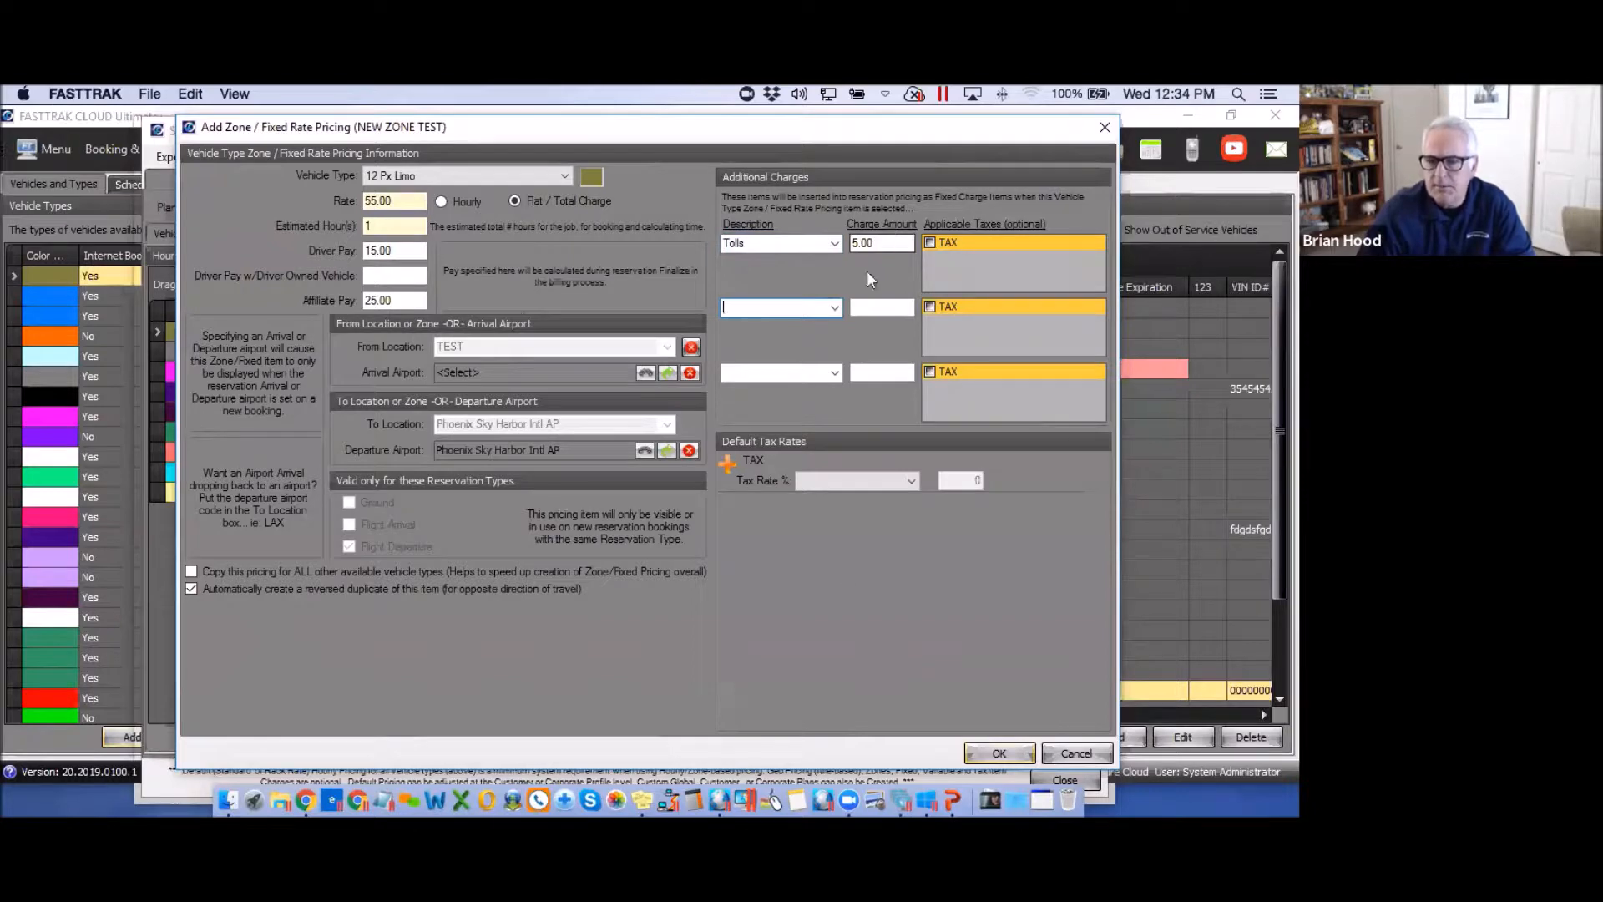
Choose xx as the default tax rate, apply TAX to the Tolls charge, and save the zone pricing item.
{"action": "left_click", "coordinate": [911, 481]}
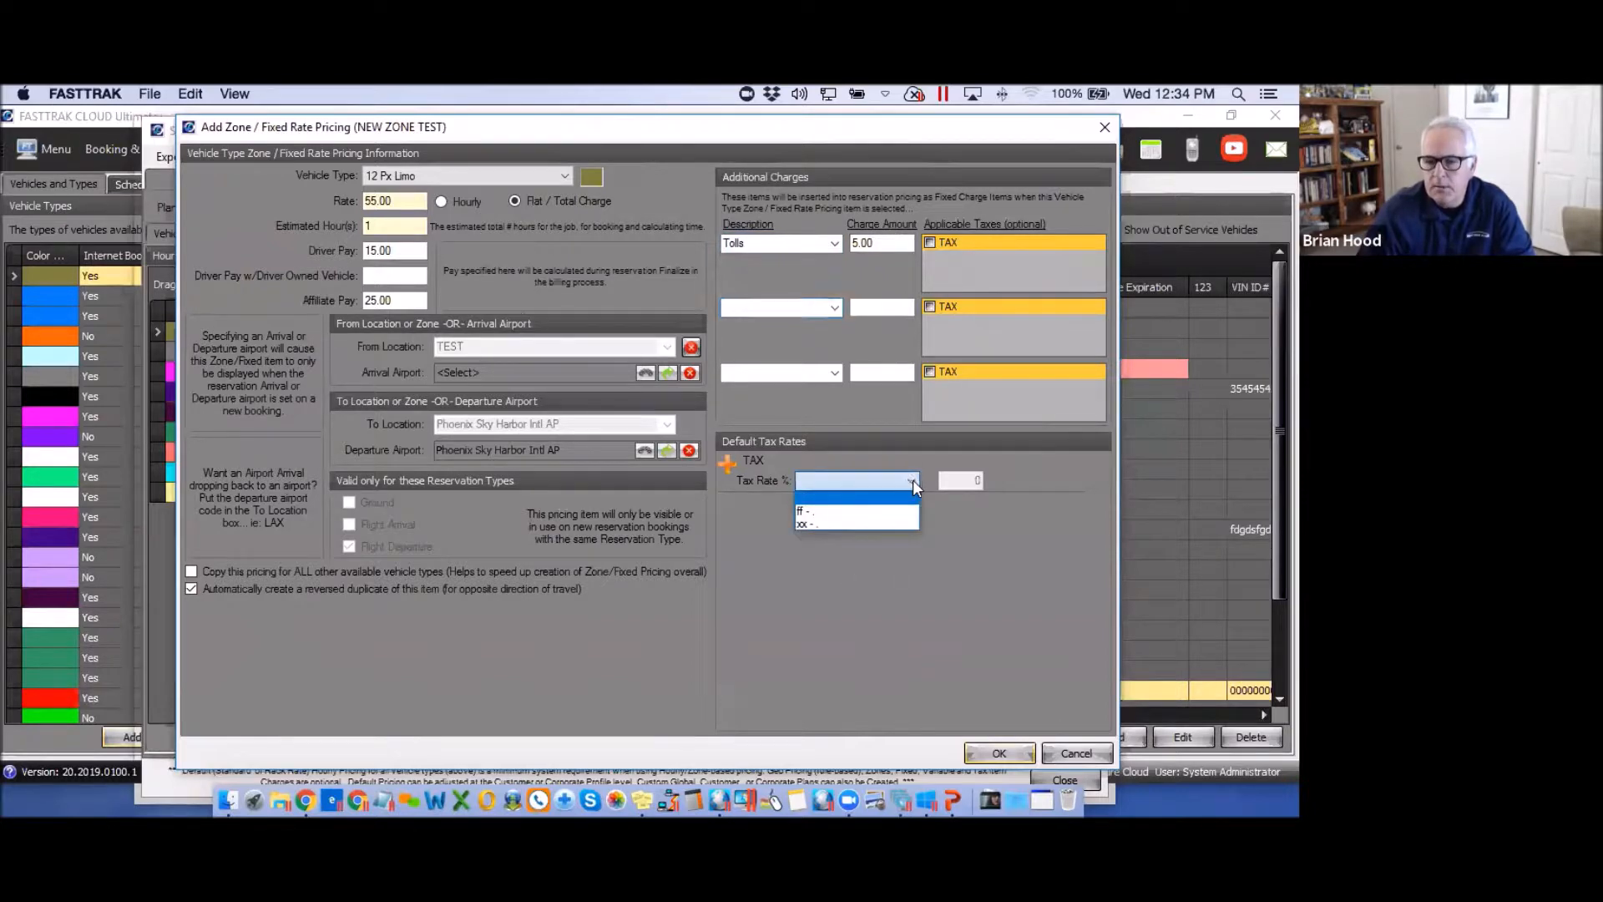
{"action": "left_click", "coordinate": [807, 523]}
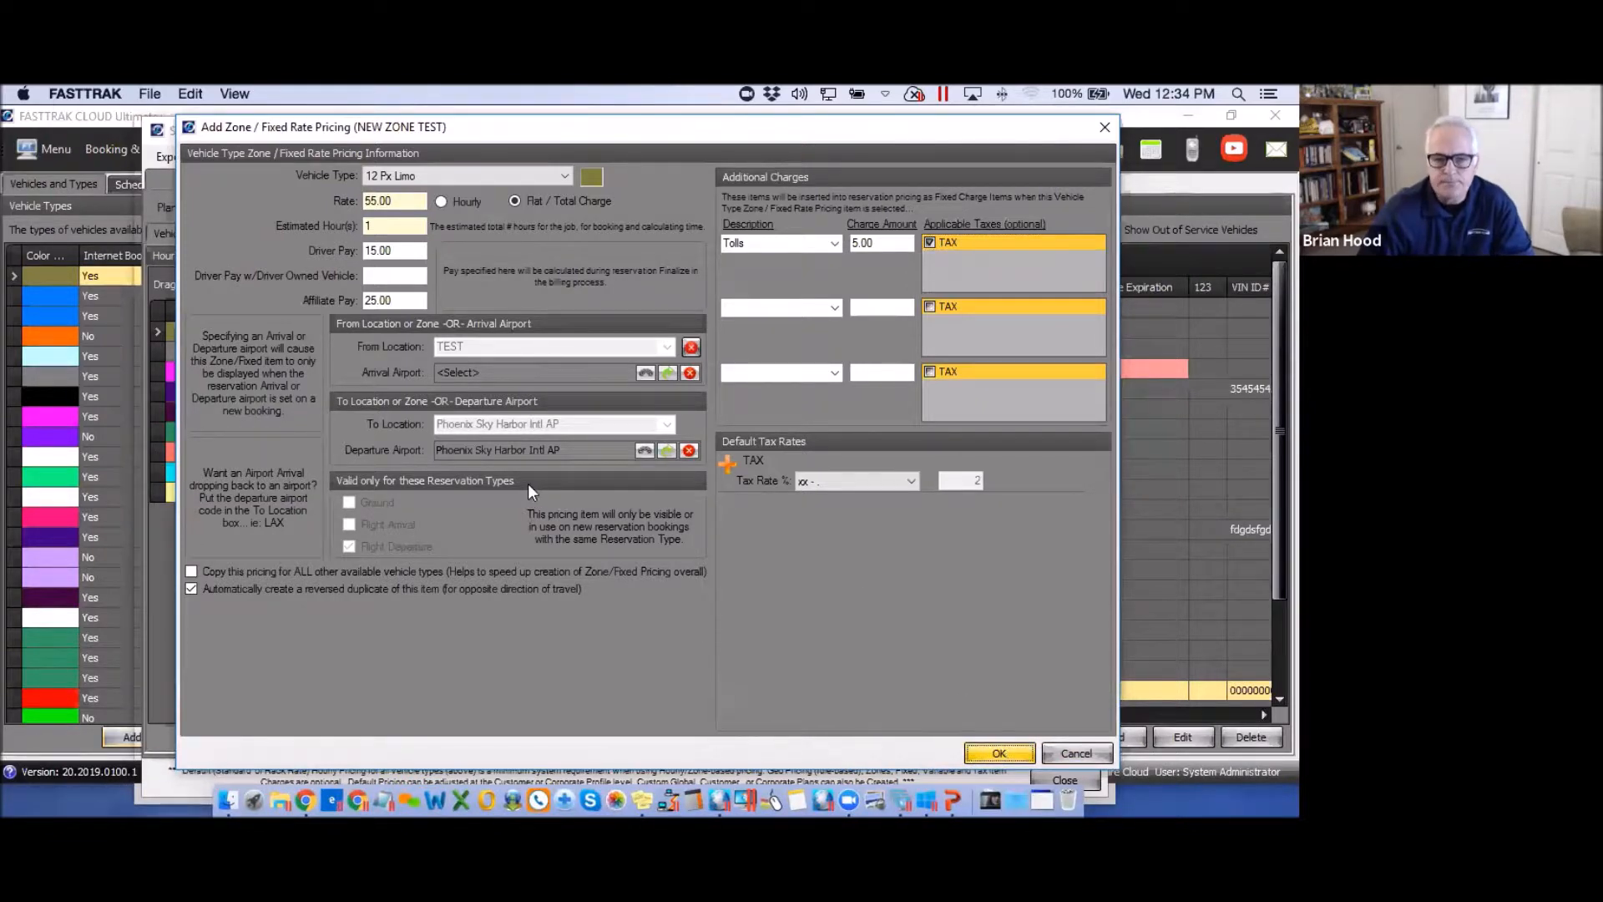
{"action": "key", "text": "Return"}
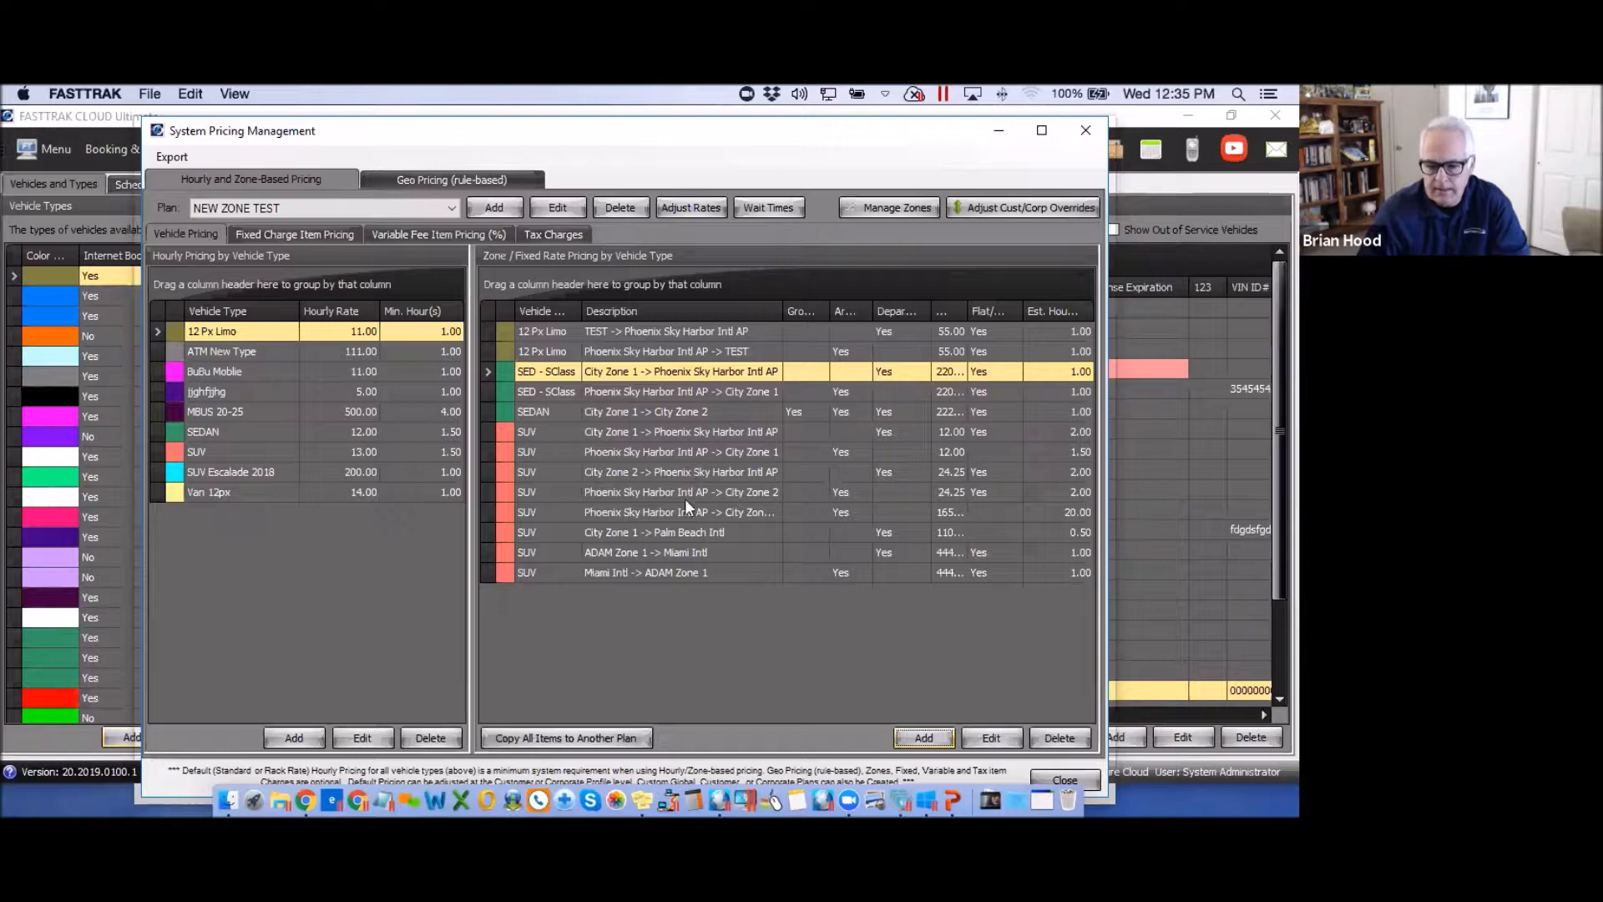
Check which plans the fixed/zone items can be copied to, and look through the list of existing pricing plans.
{"action": "left_click", "coordinate": [578, 741]}
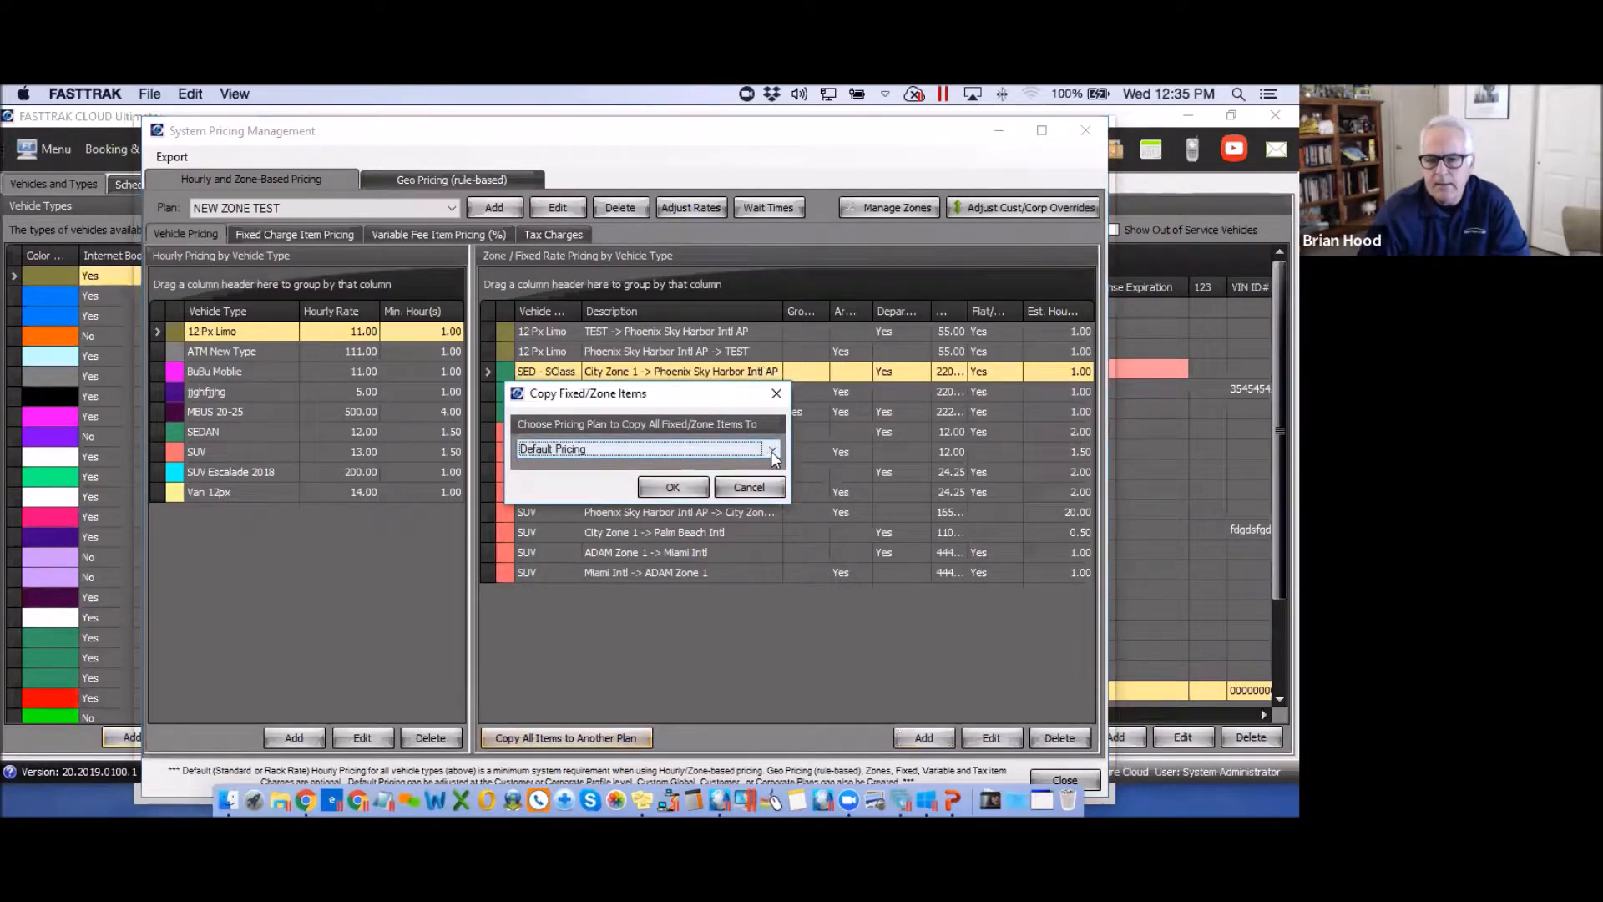
{"action": "left_click", "coordinate": [774, 449]}
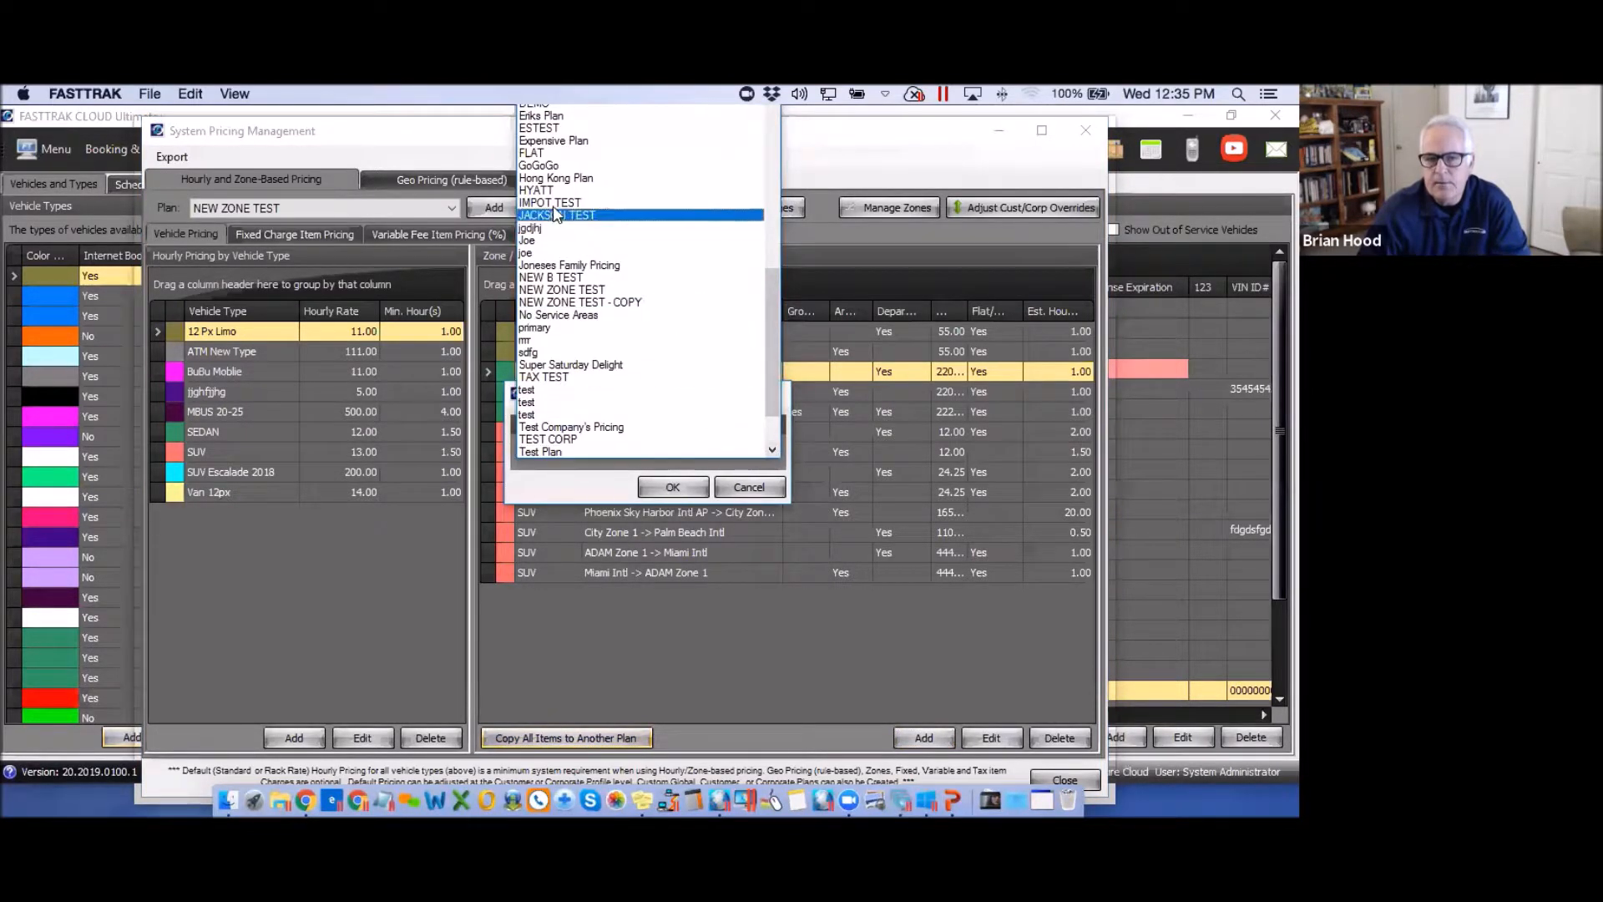
{"action": "left_click", "coordinate": [647, 619]}
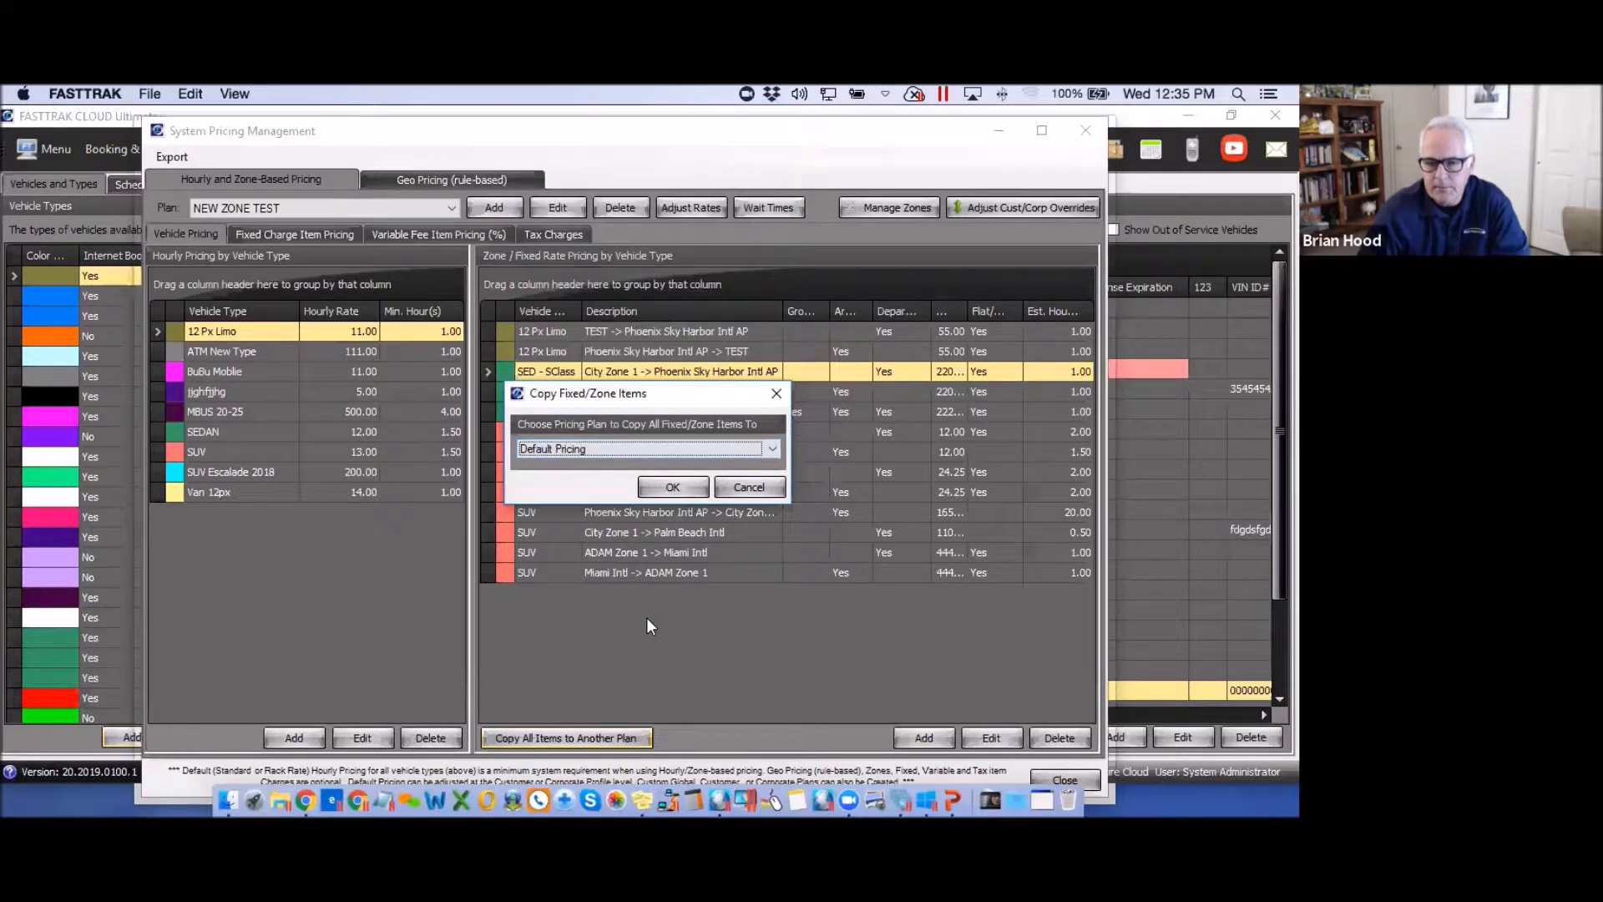
{"action": "left_click", "coordinate": [776, 394]}
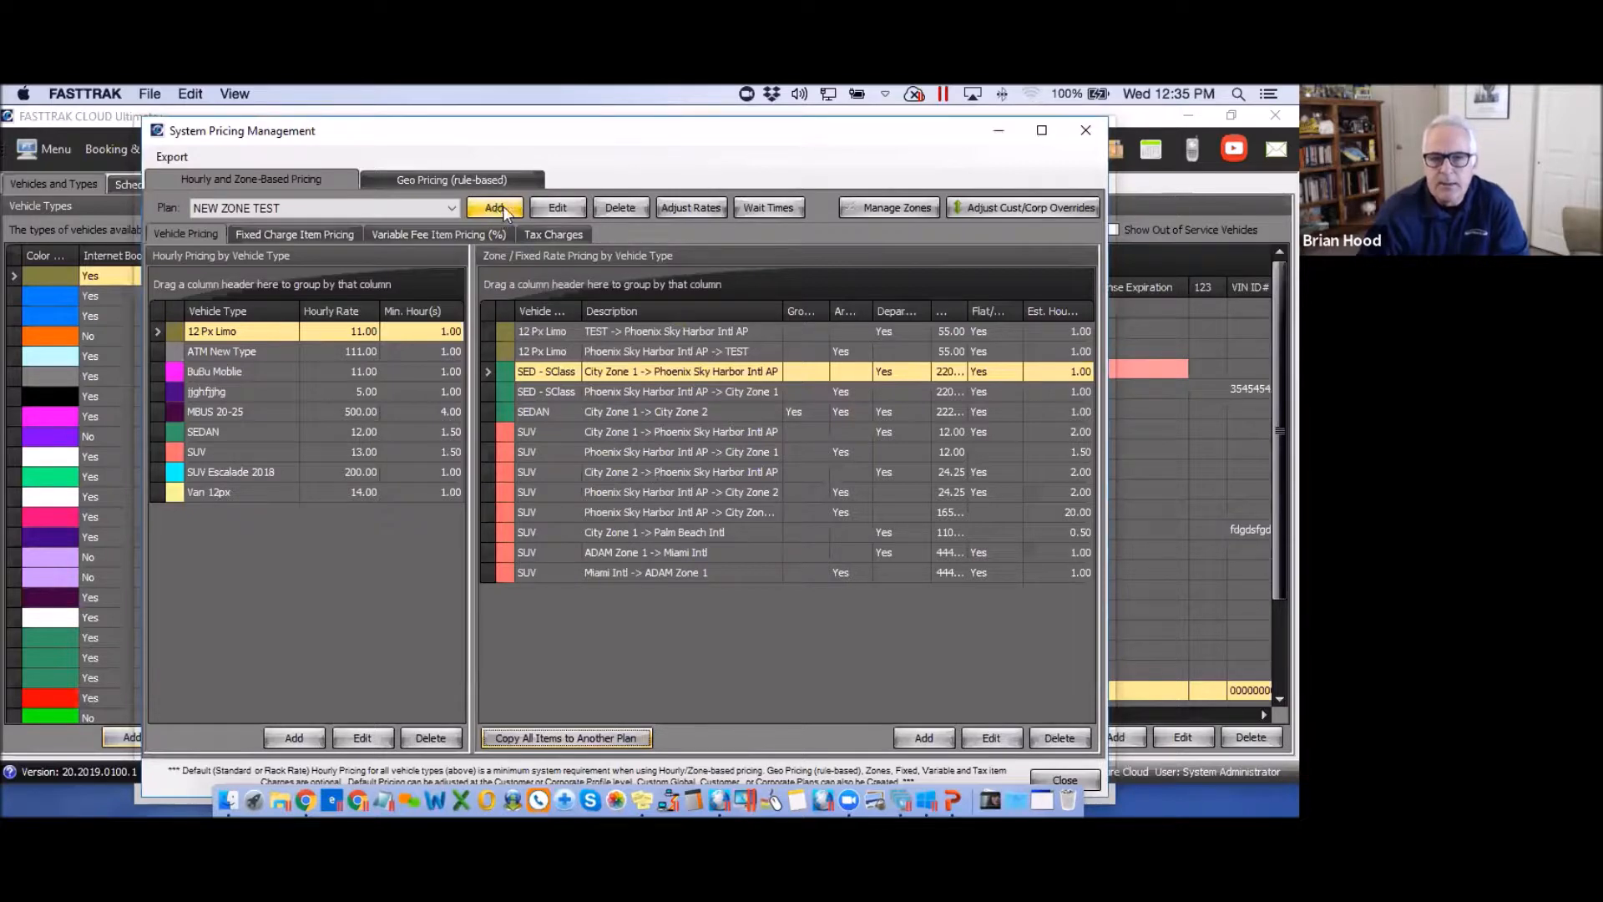
{"action": "left_click", "coordinate": [451, 208]}
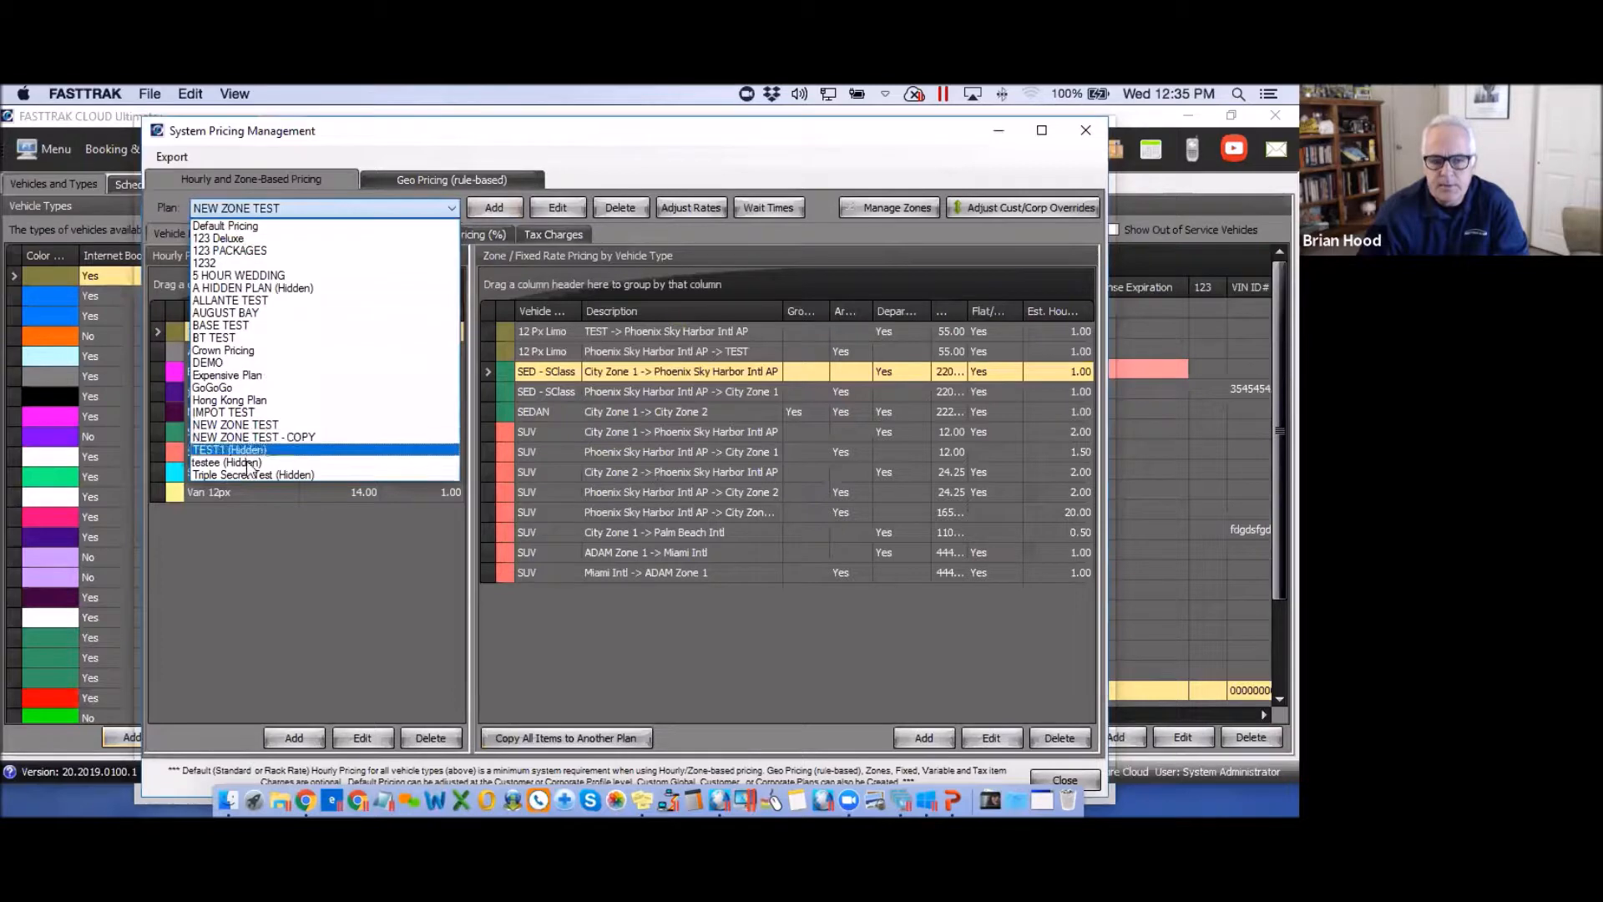
{"action": "left_click", "coordinate": [267, 649]}
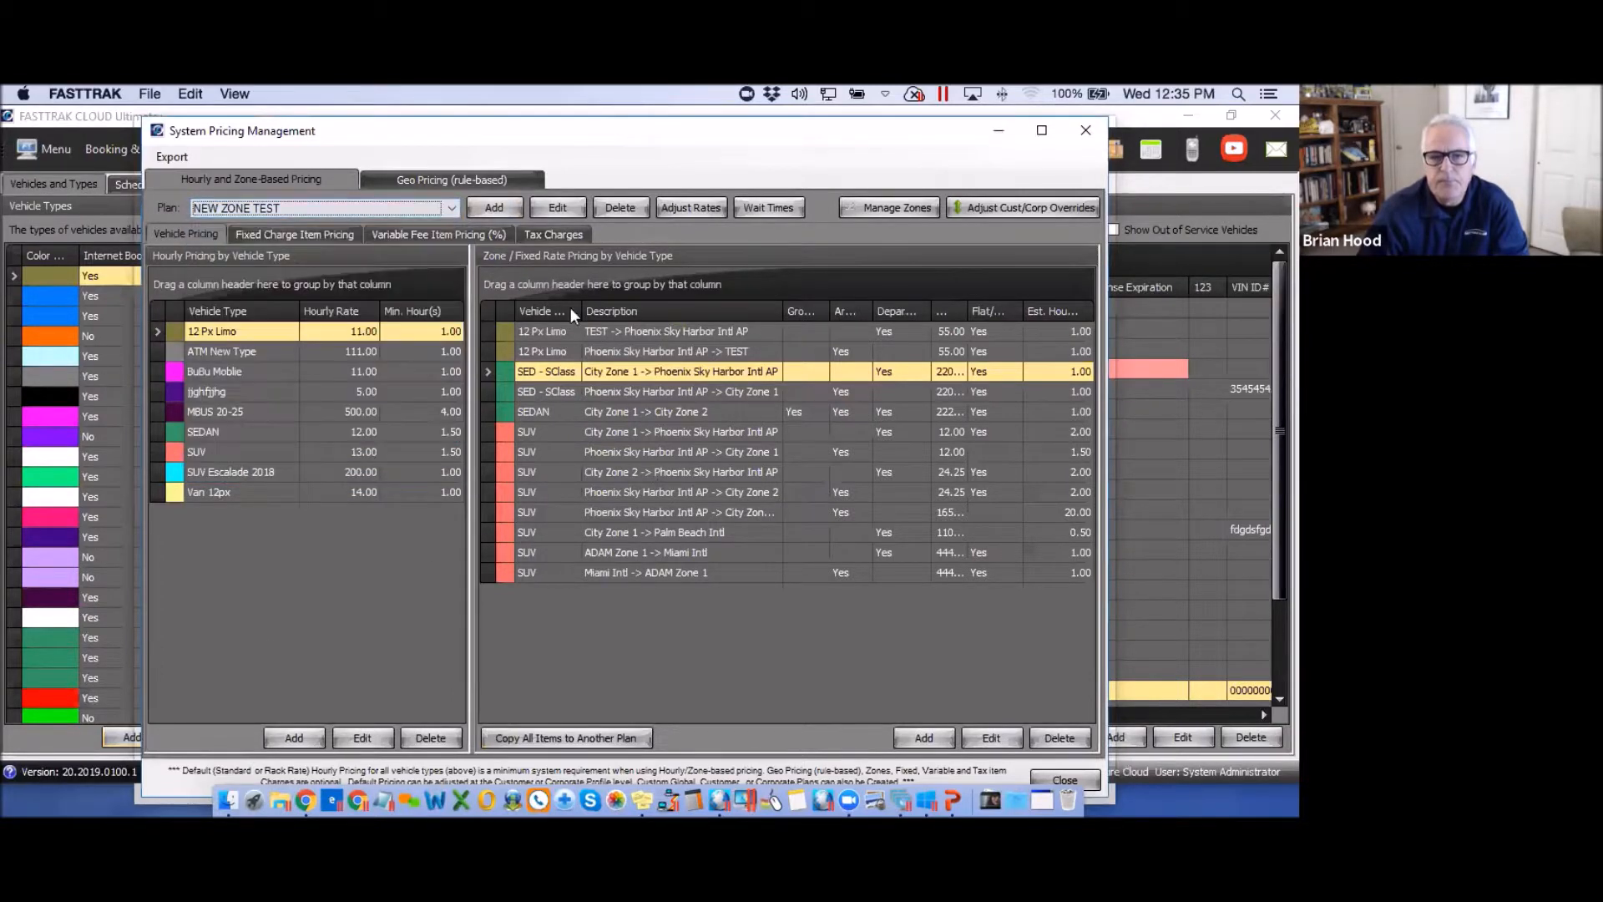
Start a new pricing plan named TEST NEW, with no values copied from an existing plan.
{"action": "left_click", "coordinate": [494, 208]}
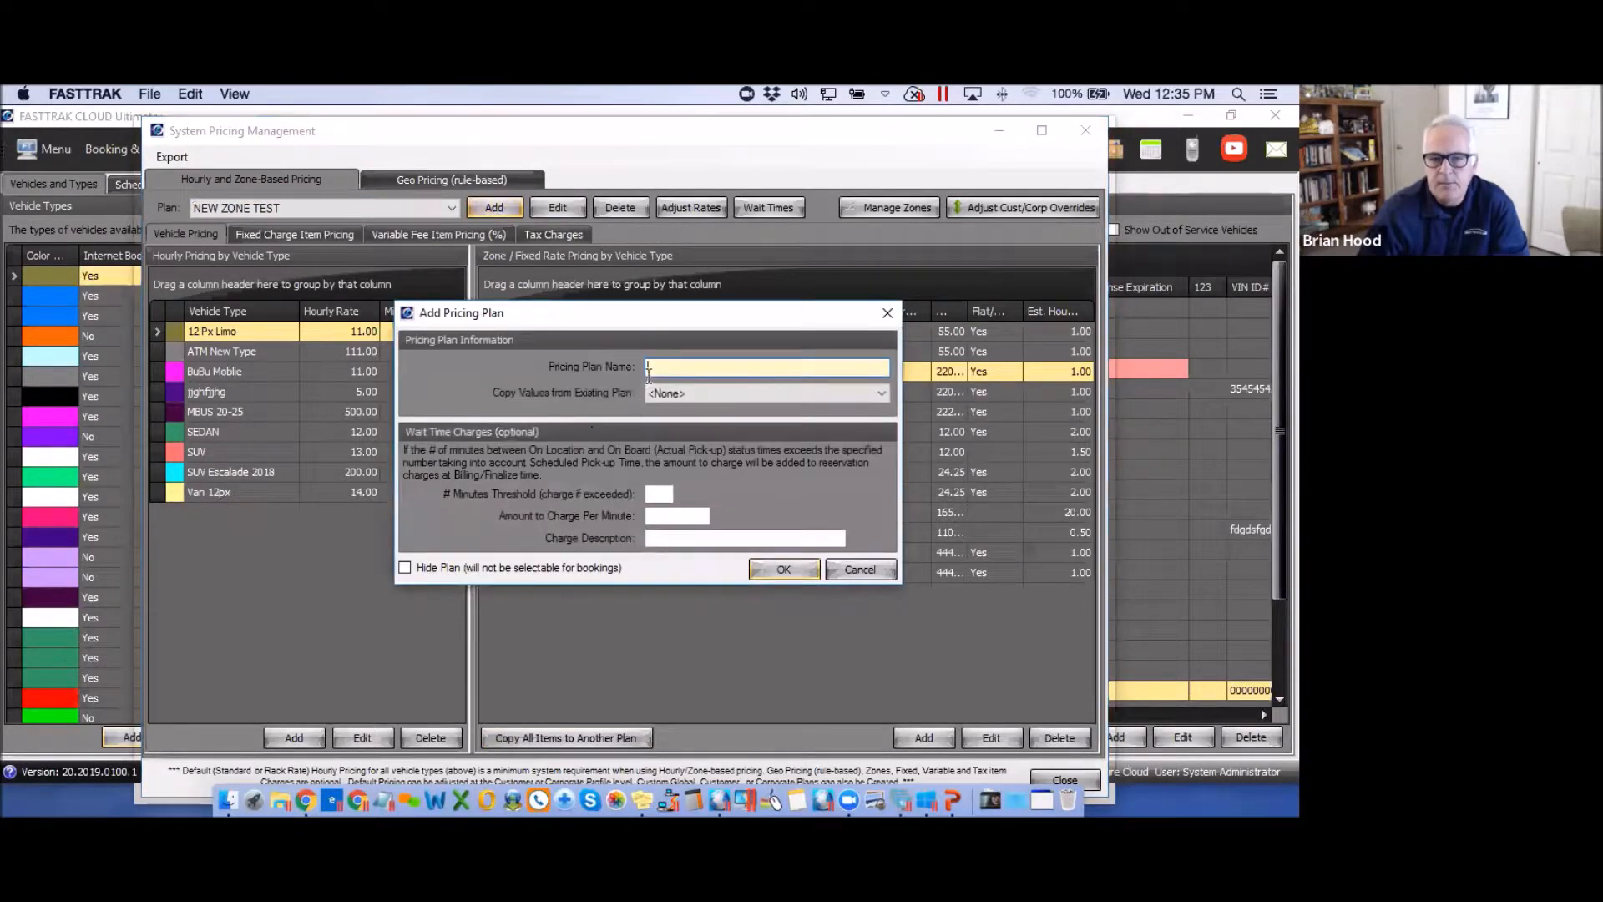
{"action": "type", "text": "TEST"}
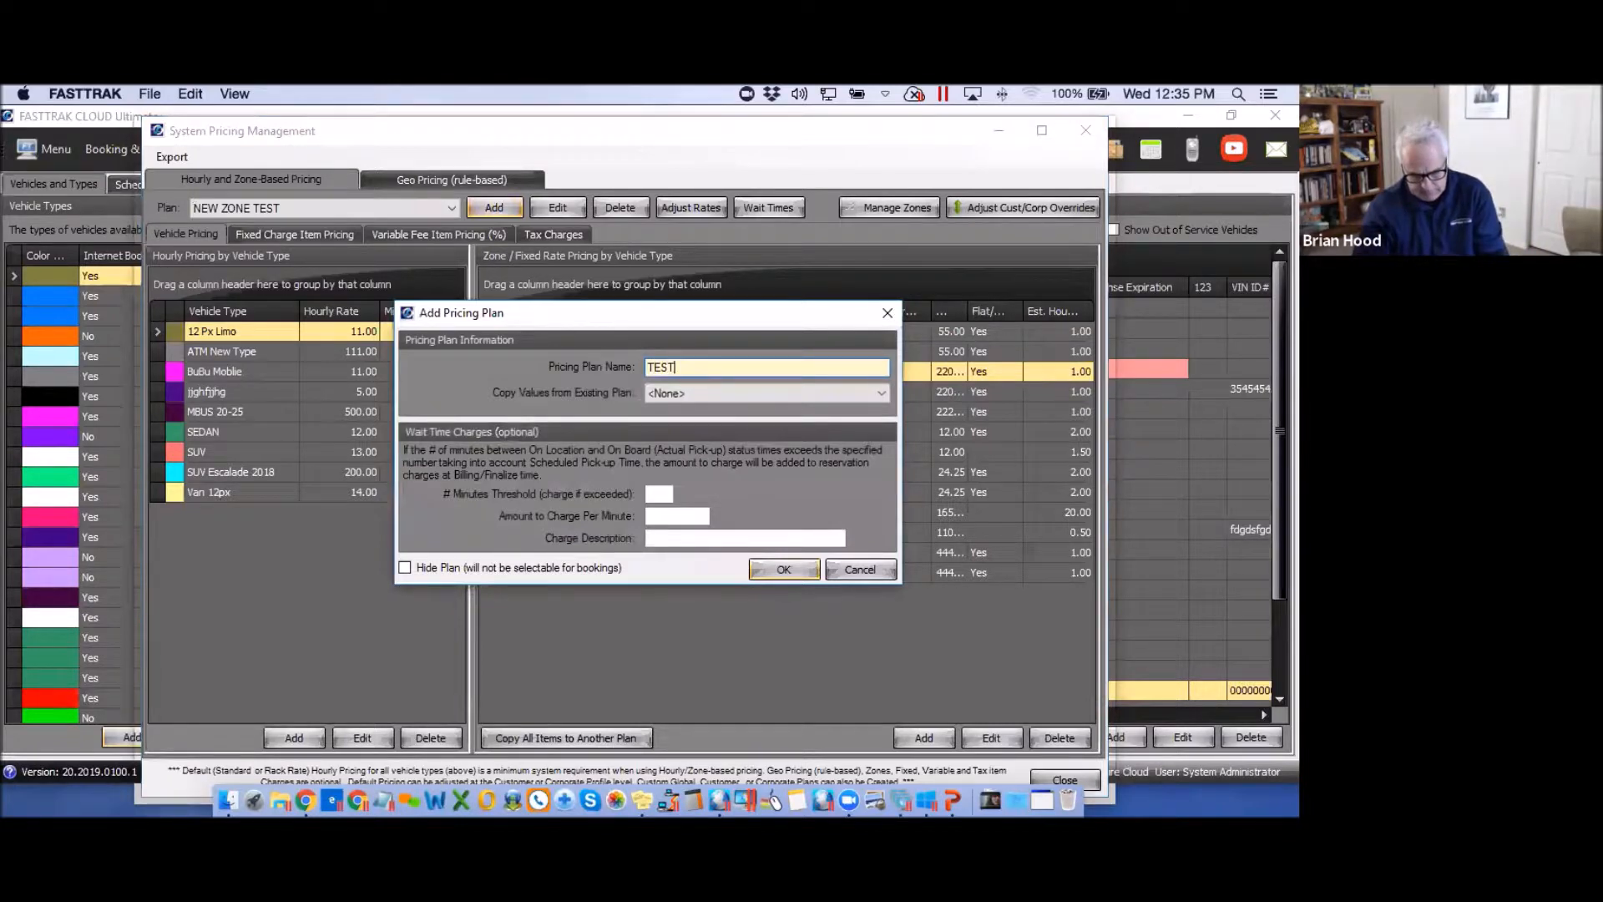
{"action": "type", "text": " NEW"}
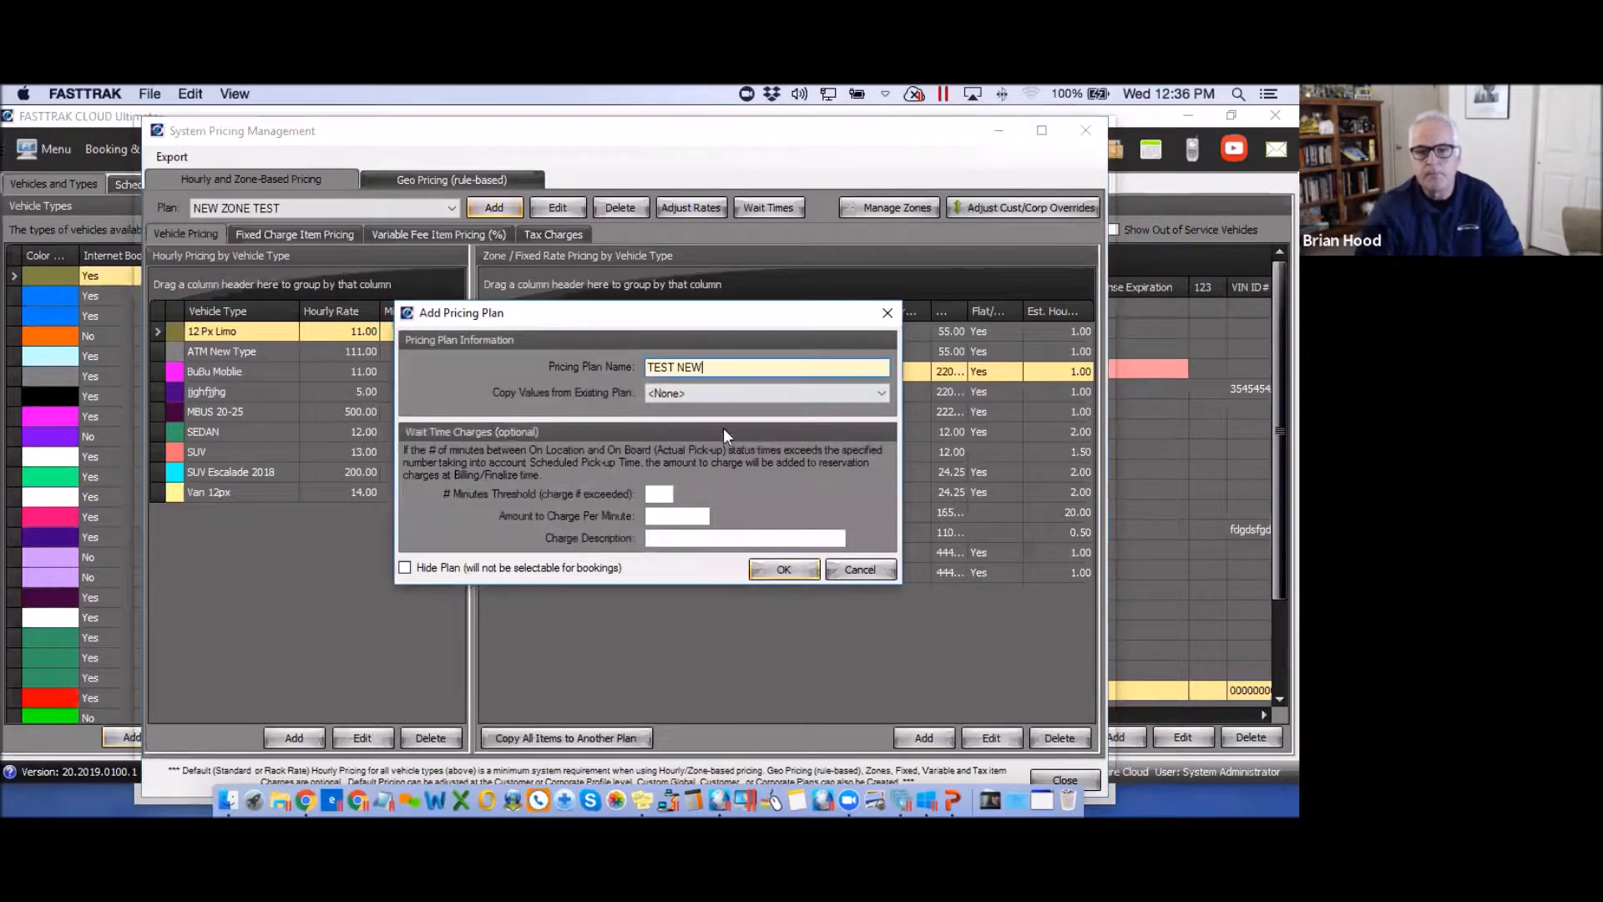
{"action": "left_click", "coordinate": [780, 391]}
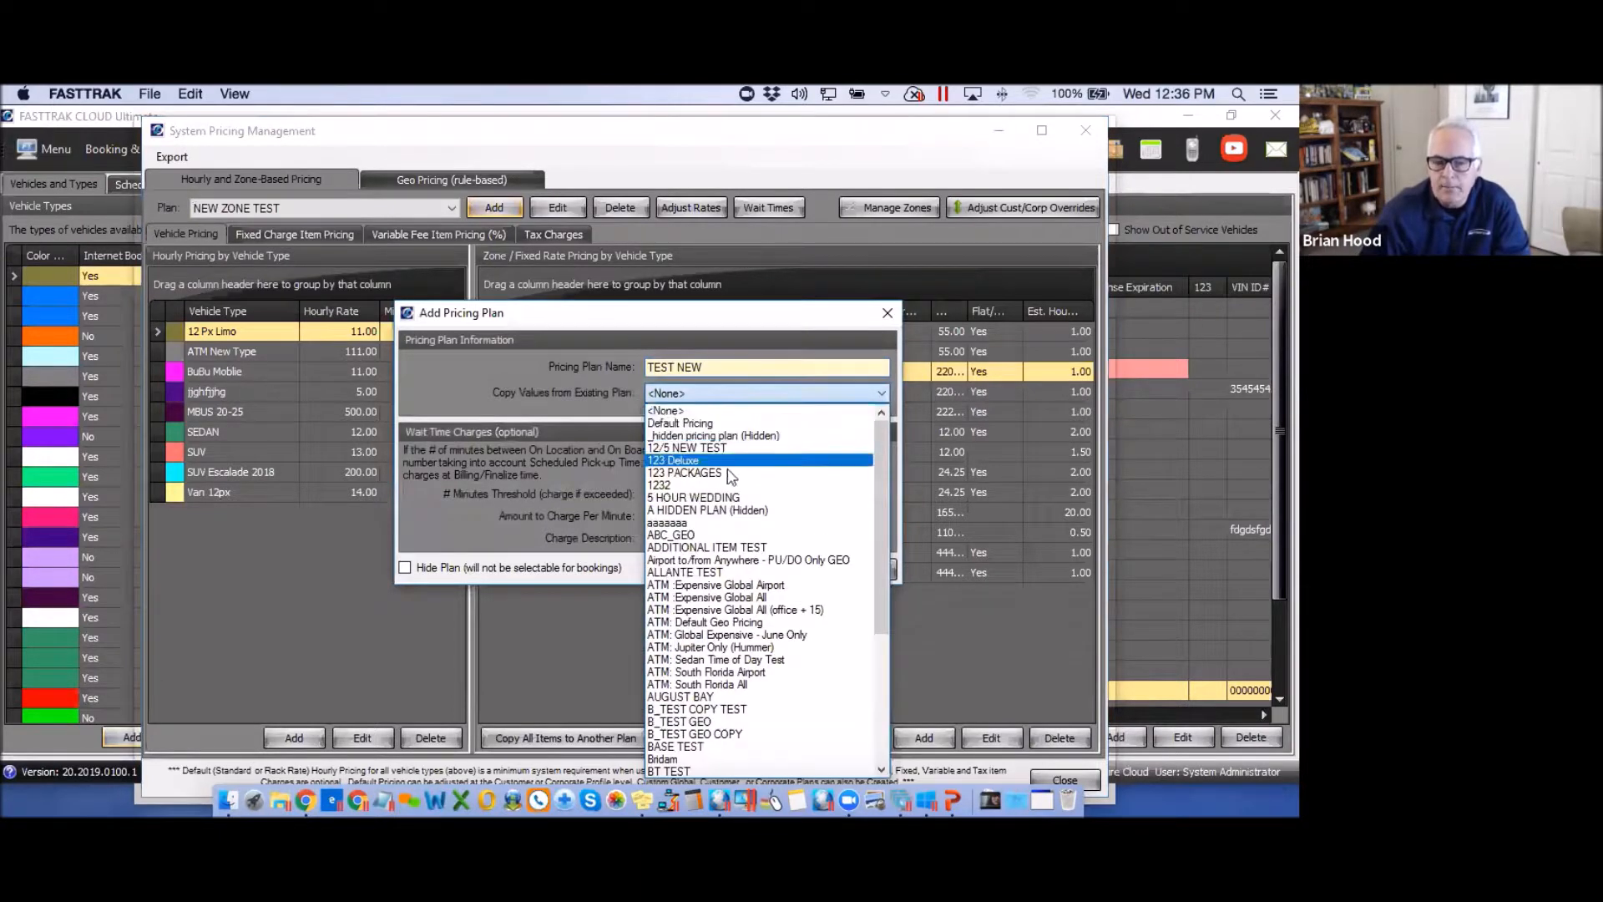
{"action": "left_click", "coordinate": [485, 370]}
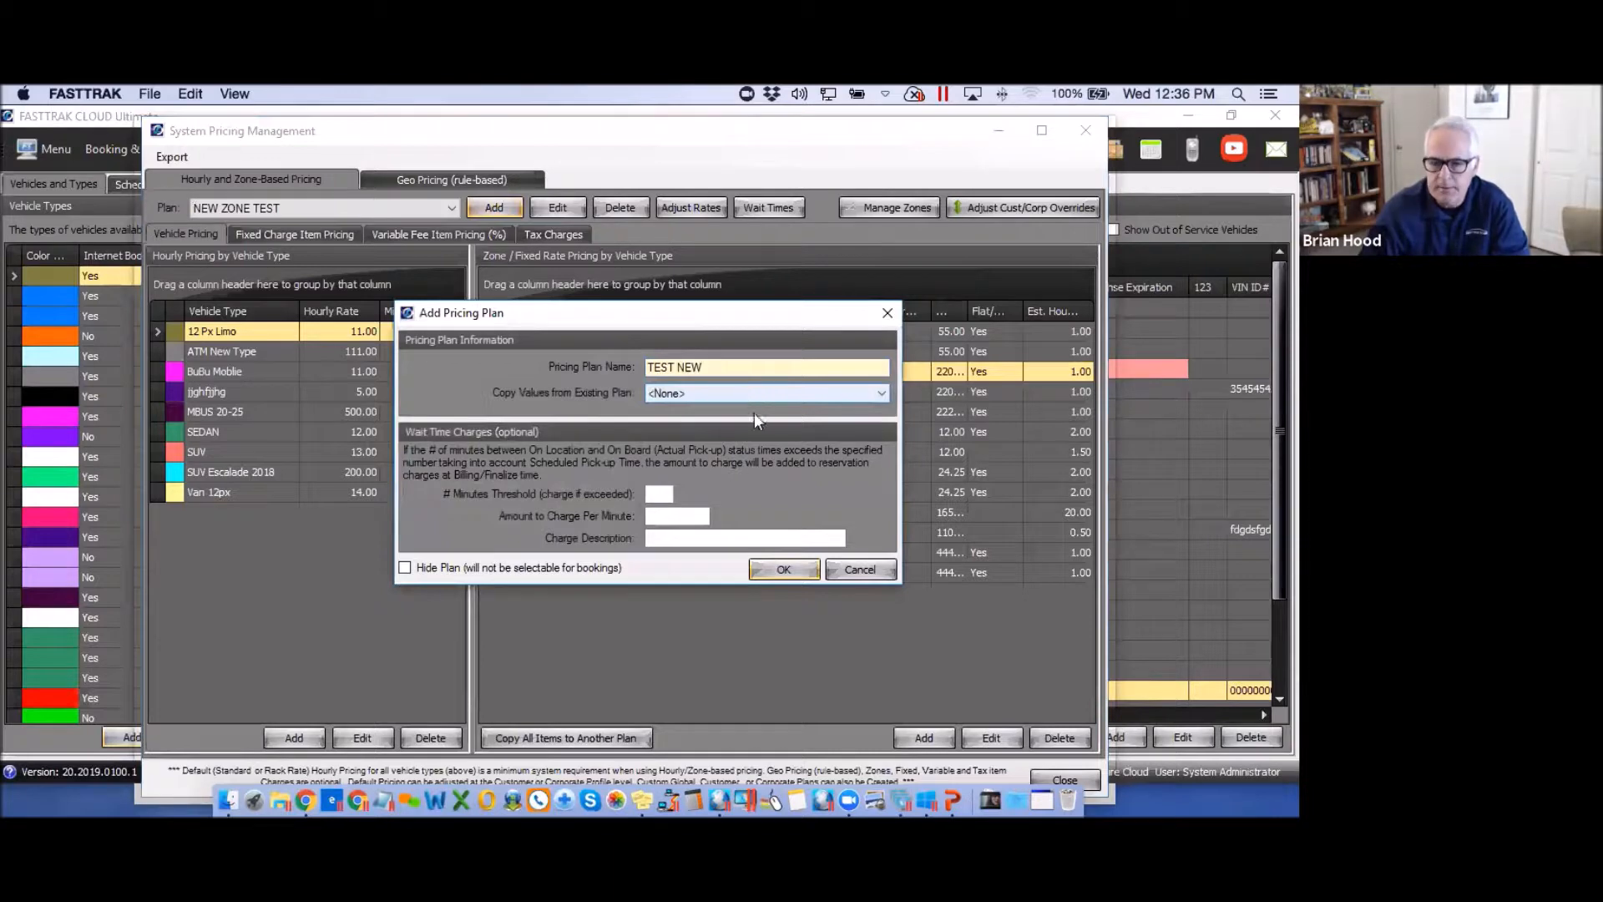
{"action": "left_click", "coordinate": [884, 393]}
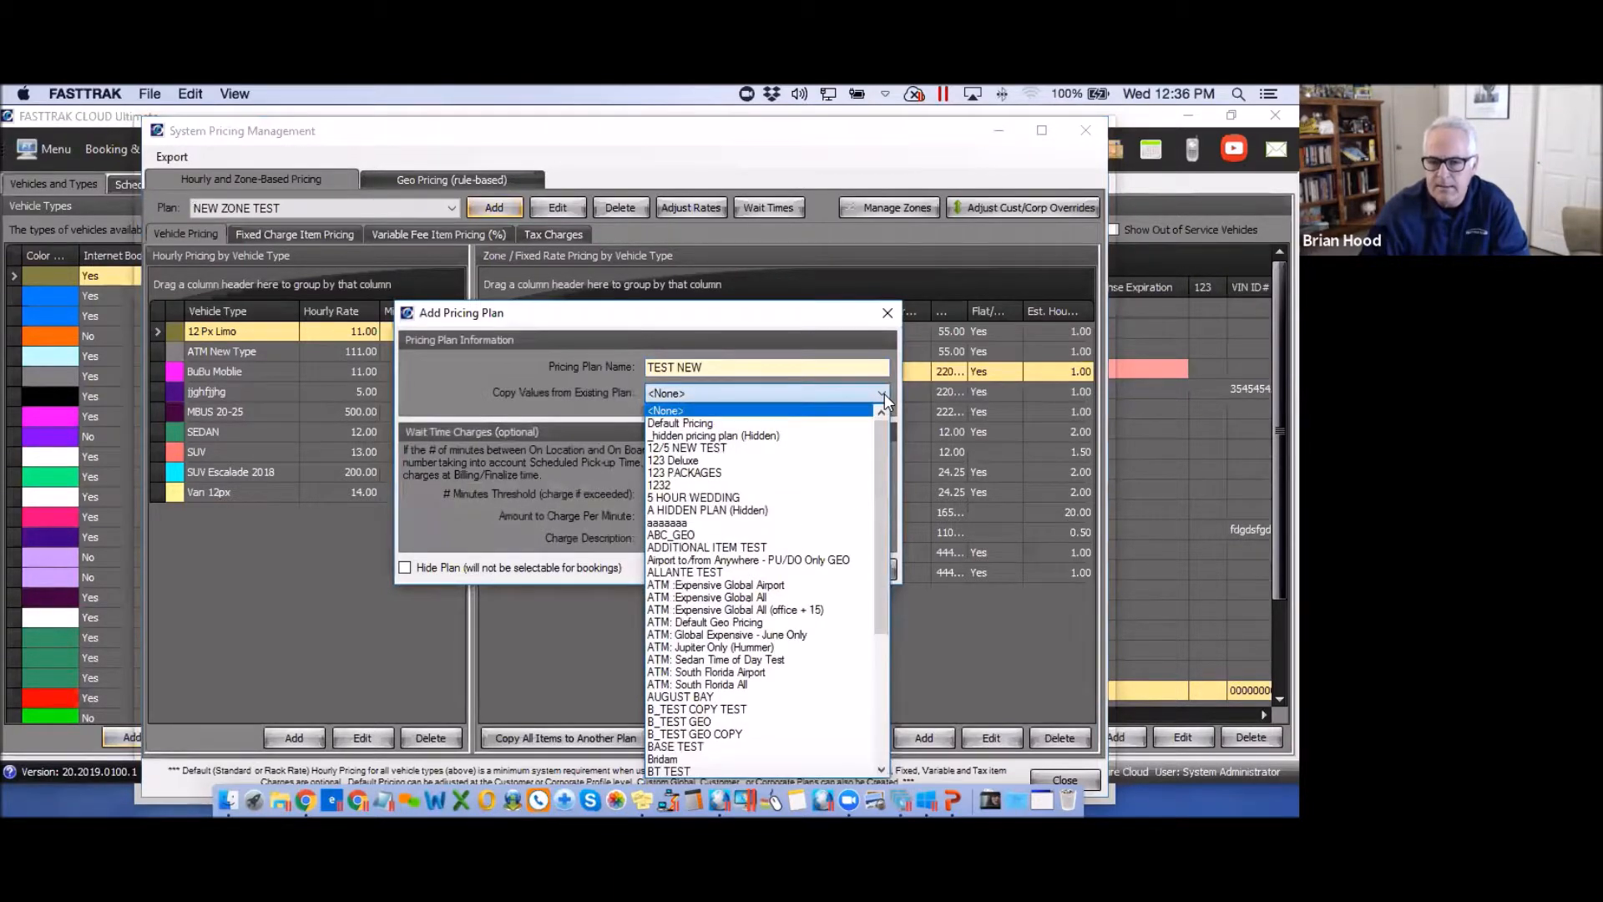
{"action": "left_click", "coordinate": [884, 394]}
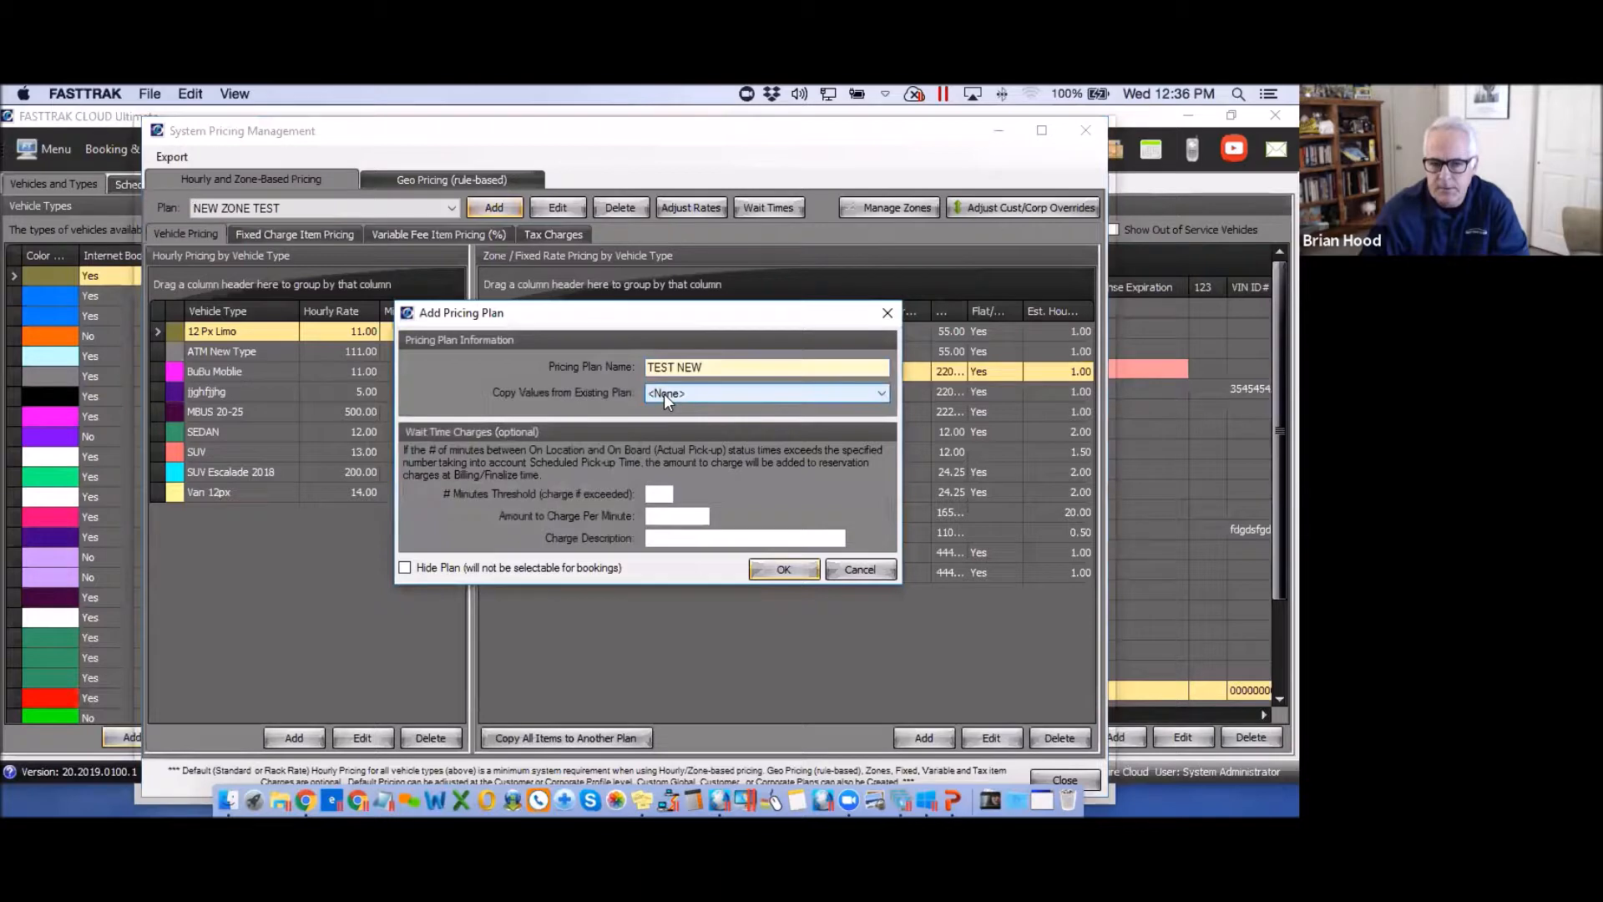
Set the plan's wait time charges to a 5-minute threshold, 2.00 per minute, and the charge description WAIT.
{"action": "left_click", "coordinate": [659, 493]}
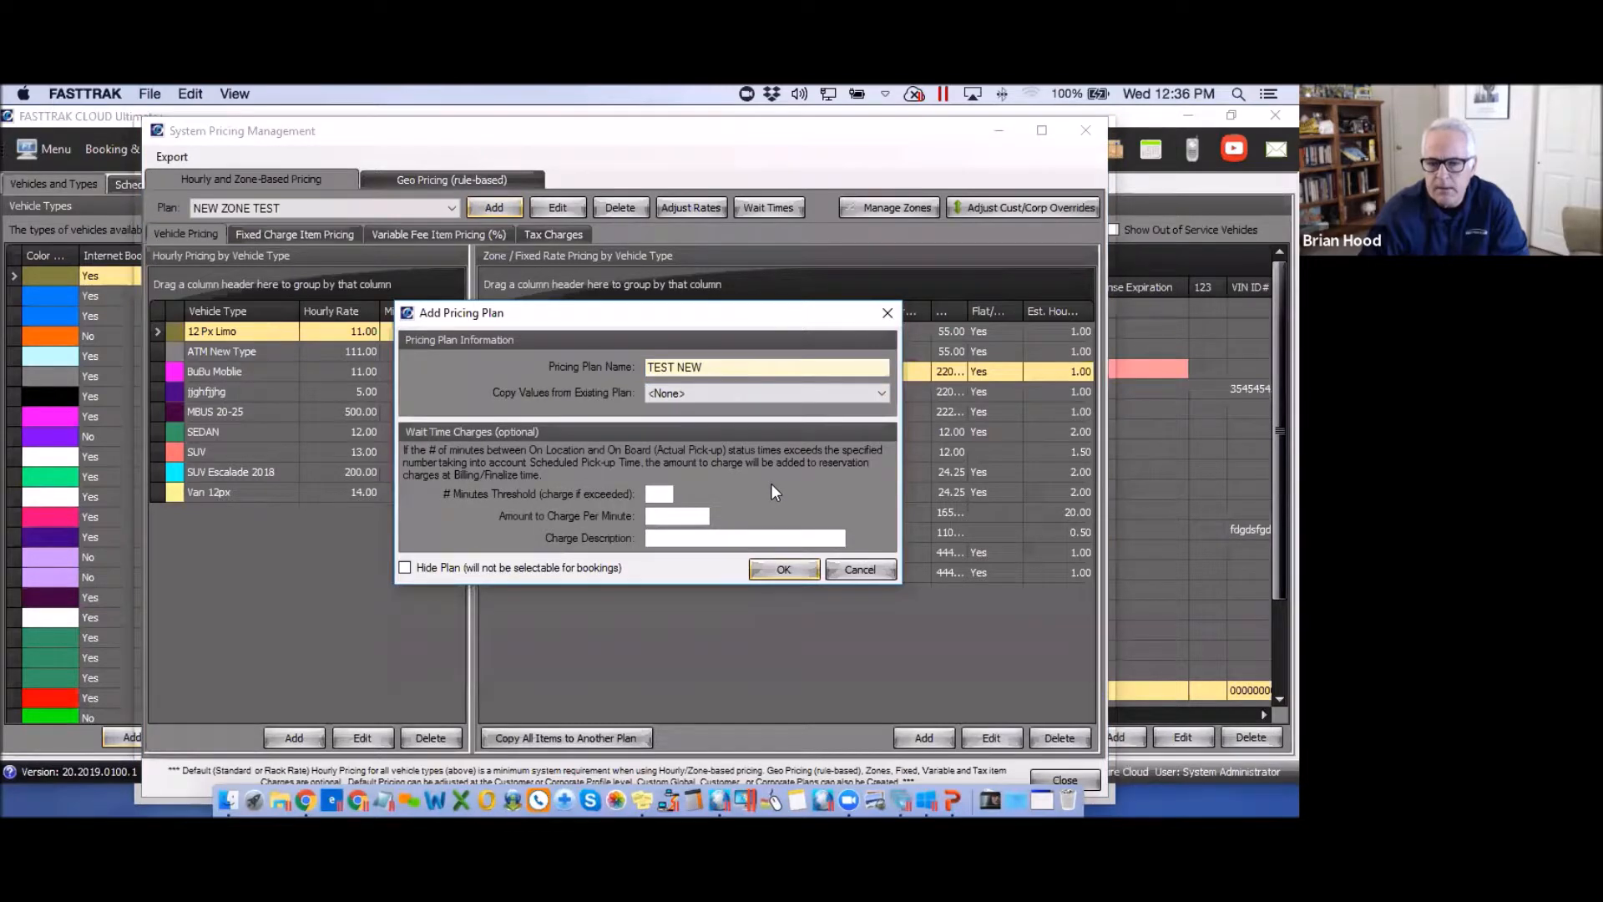
{"action": "left_click", "coordinate": [661, 494]}
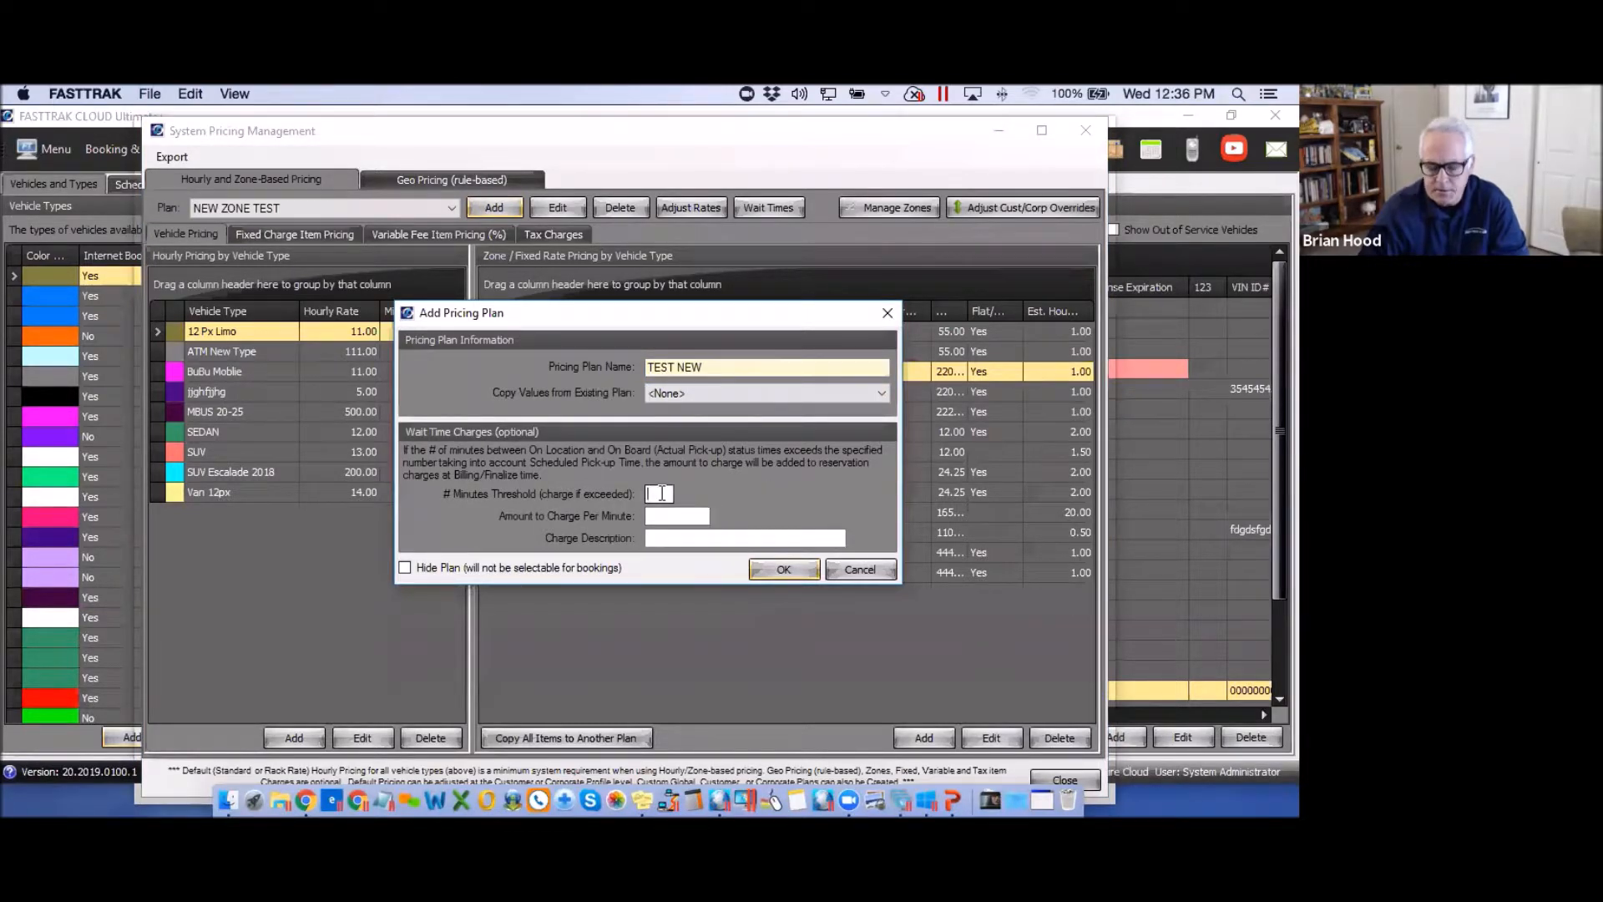
{"action": "type", "text": "5"}
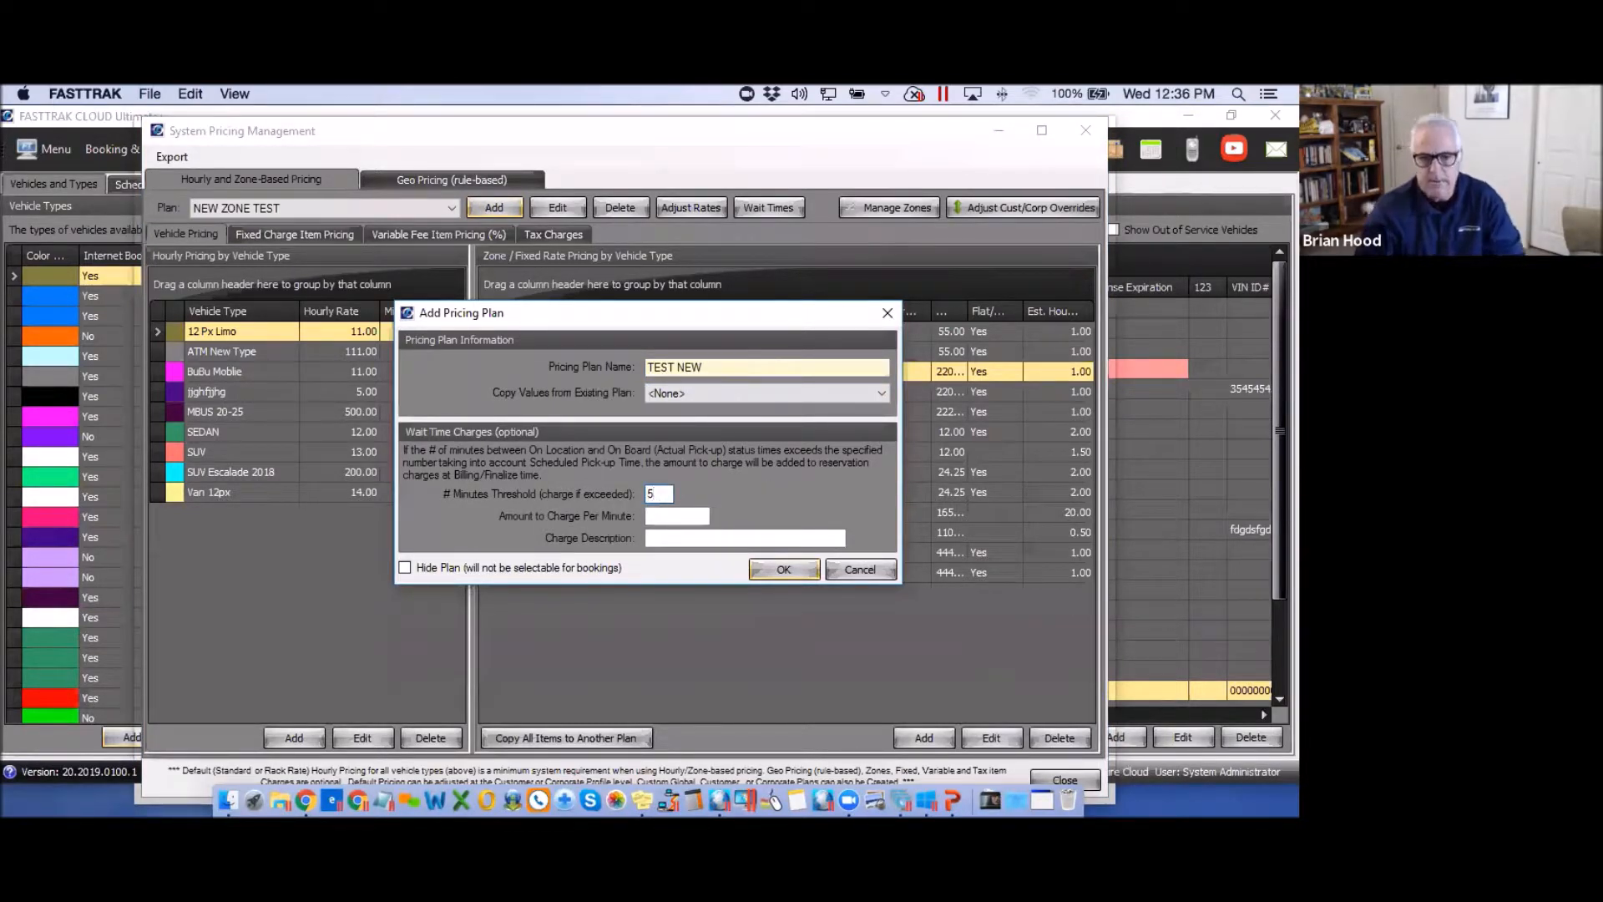
{"action": "left_click", "coordinate": [665, 515]}
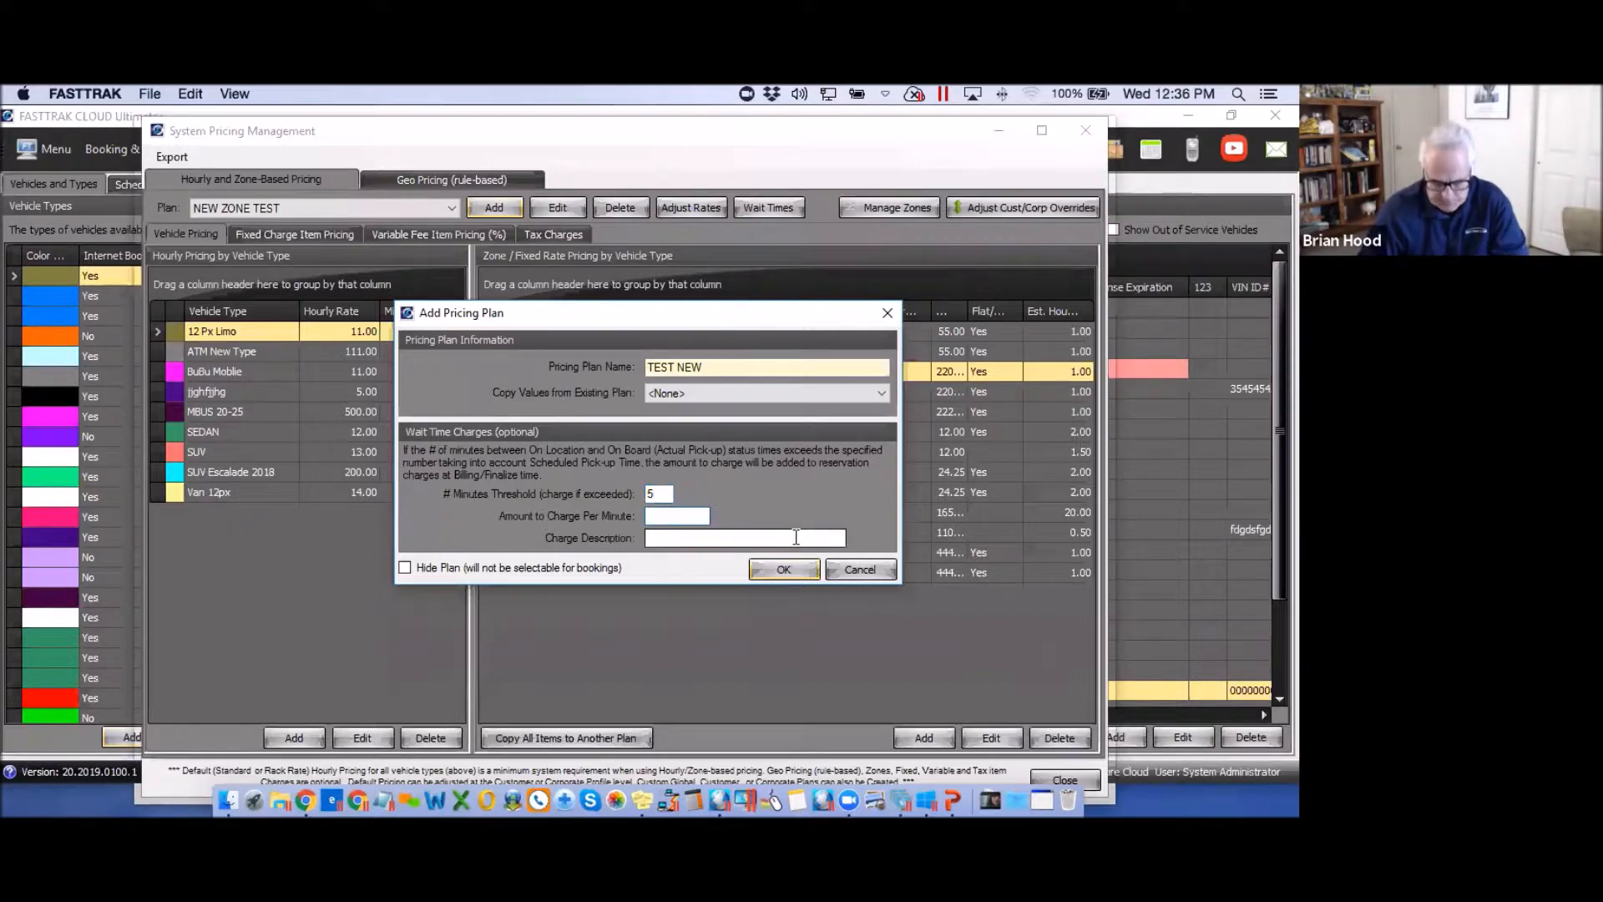
{"action": "type", "text": "2"}
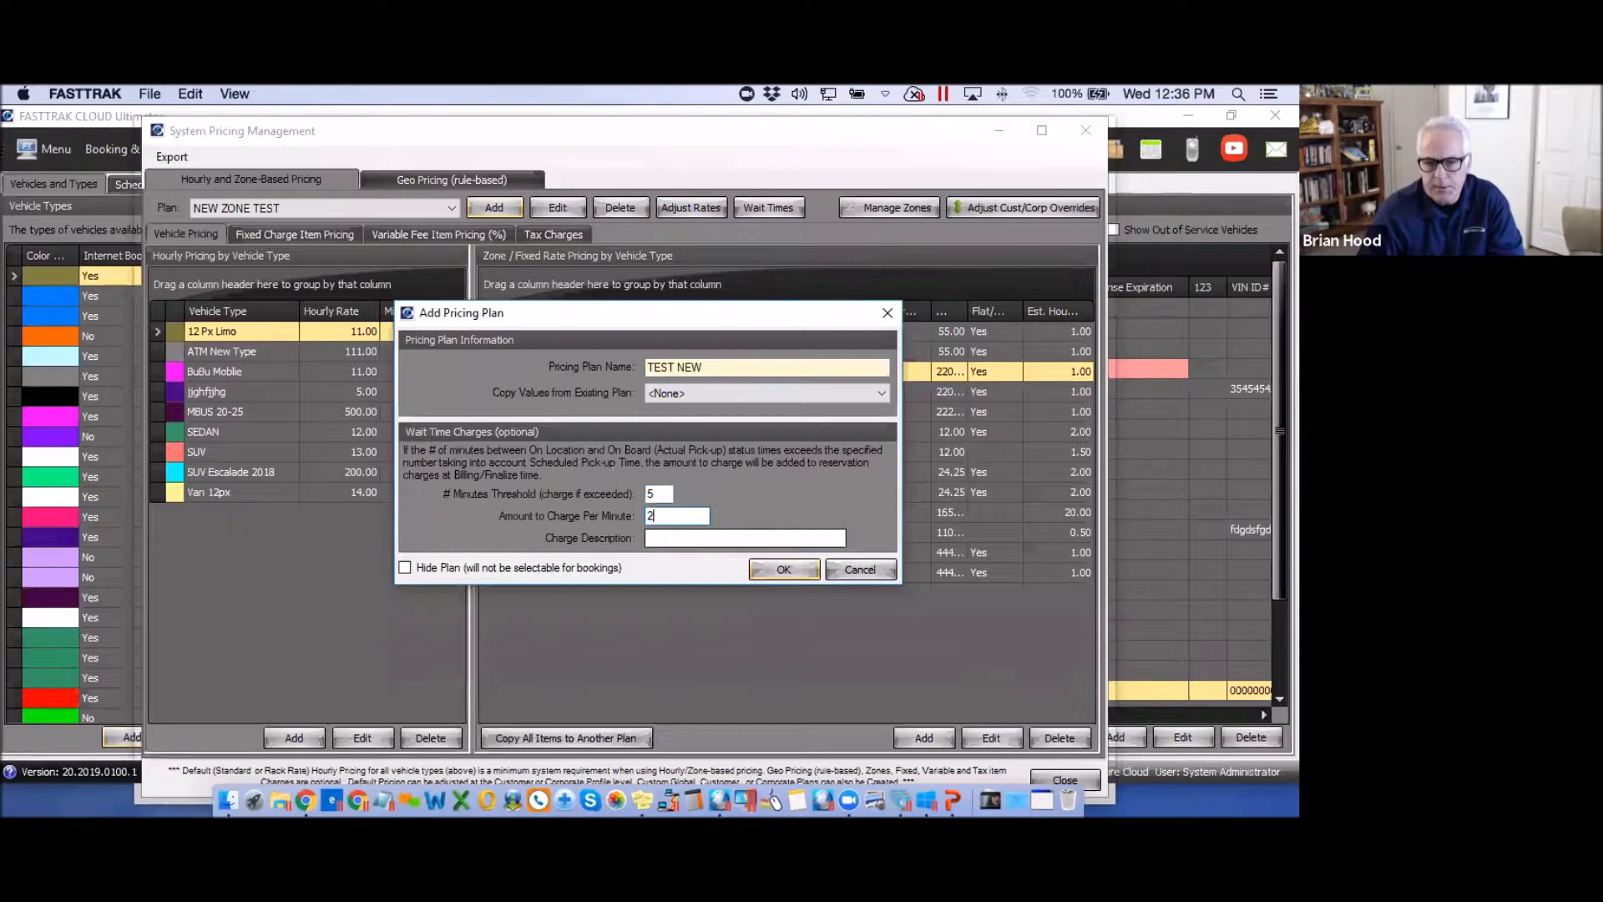
{"action": "left_click", "coordinate": [667, 538]}
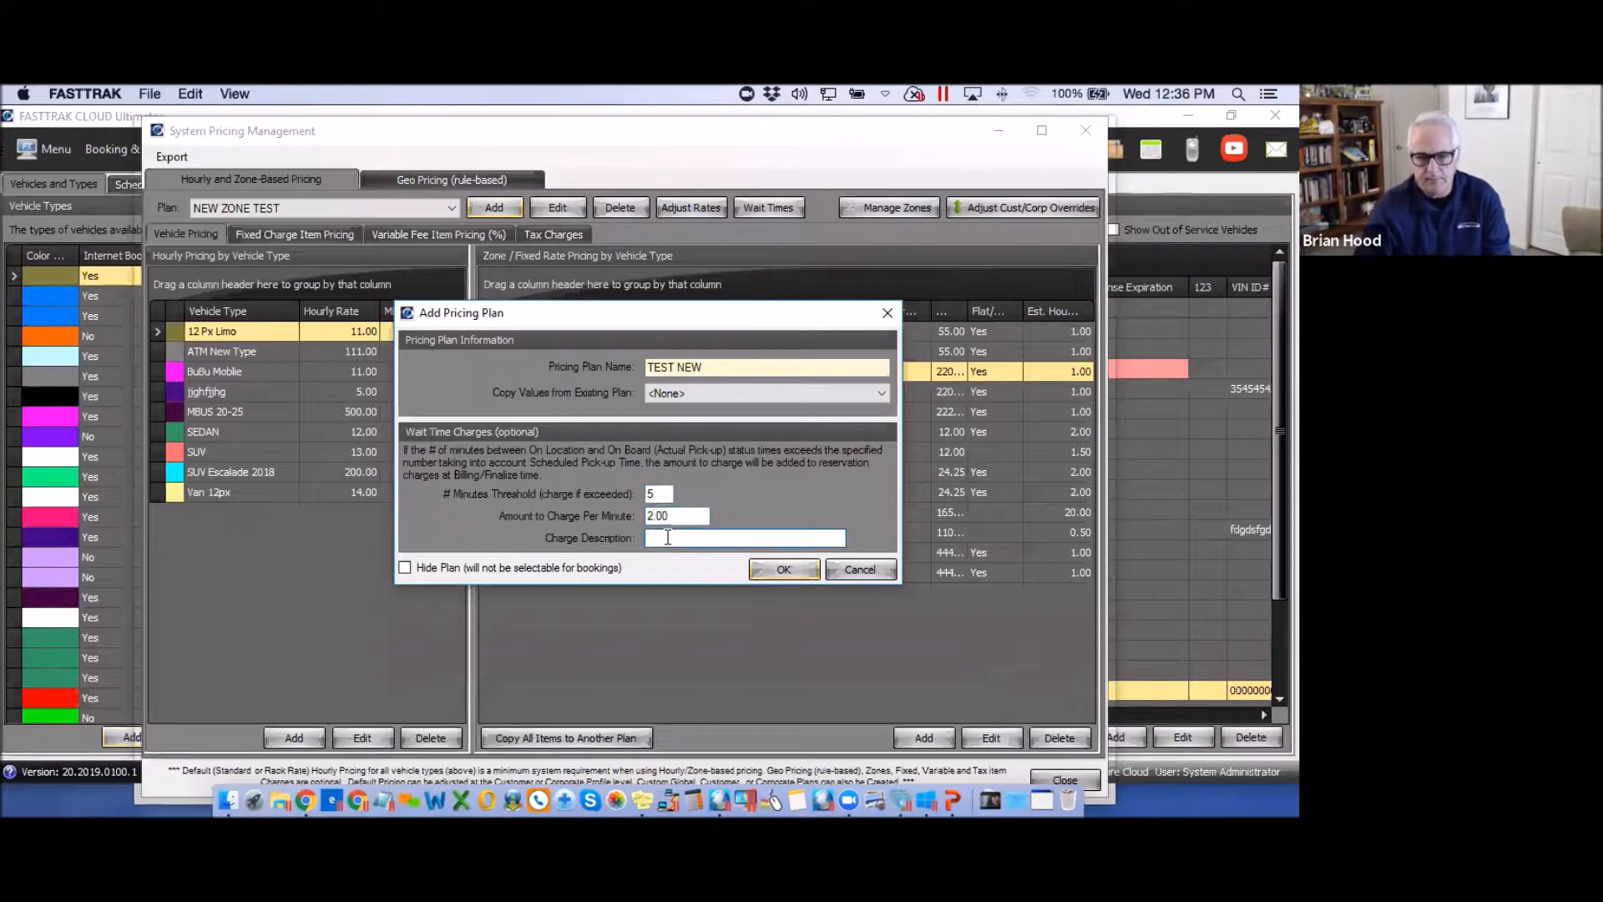
{"action": "type", "text": "WAIT"}
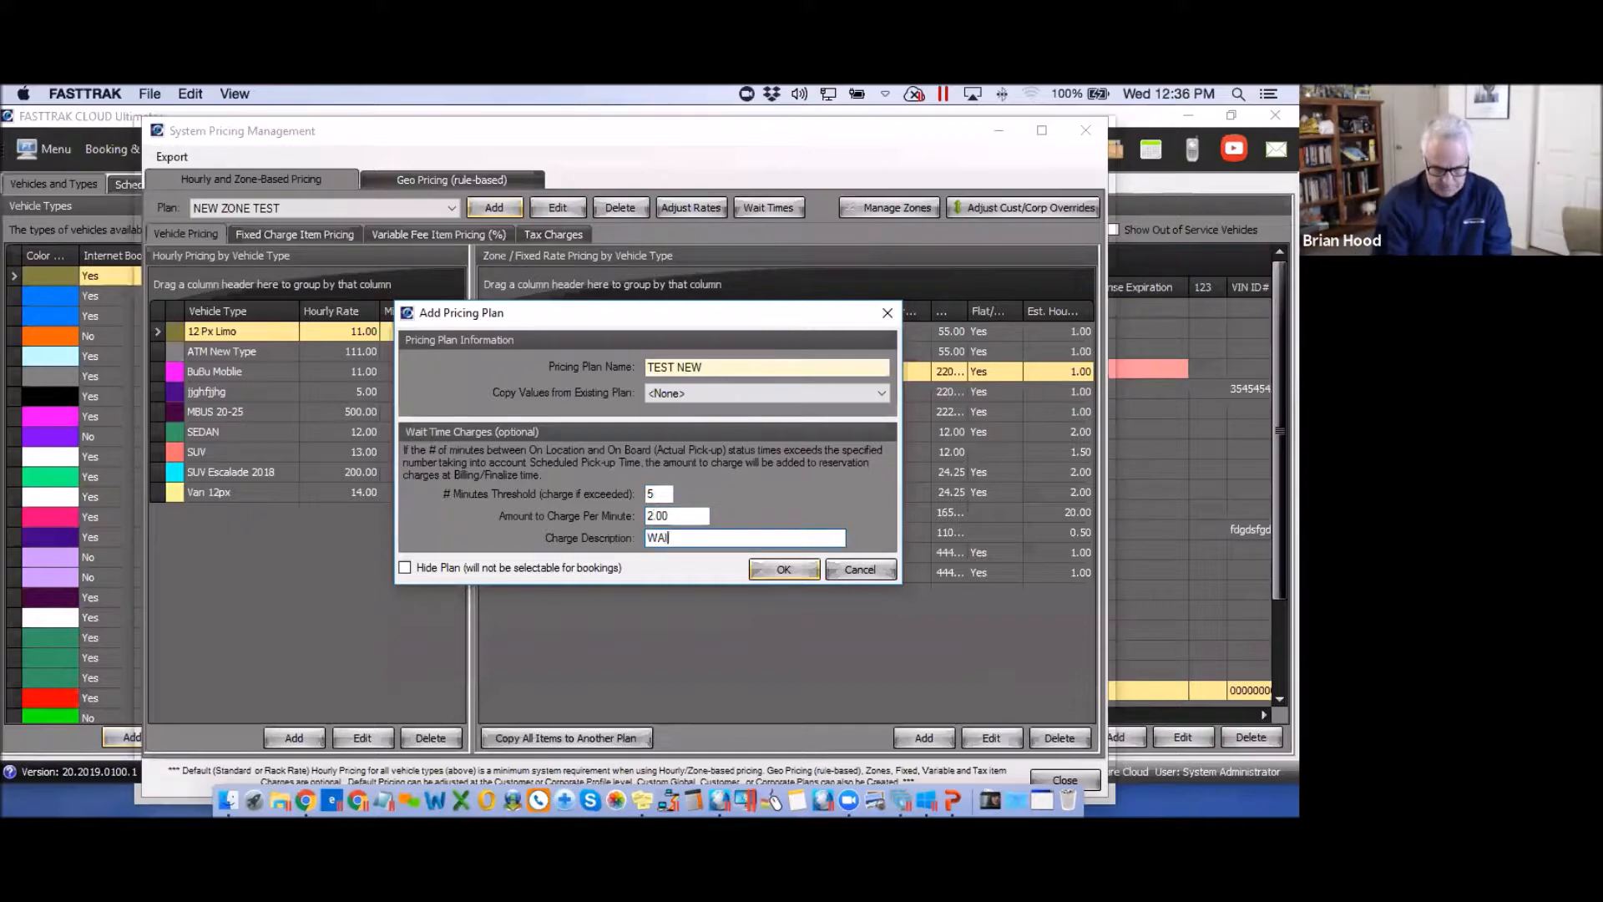
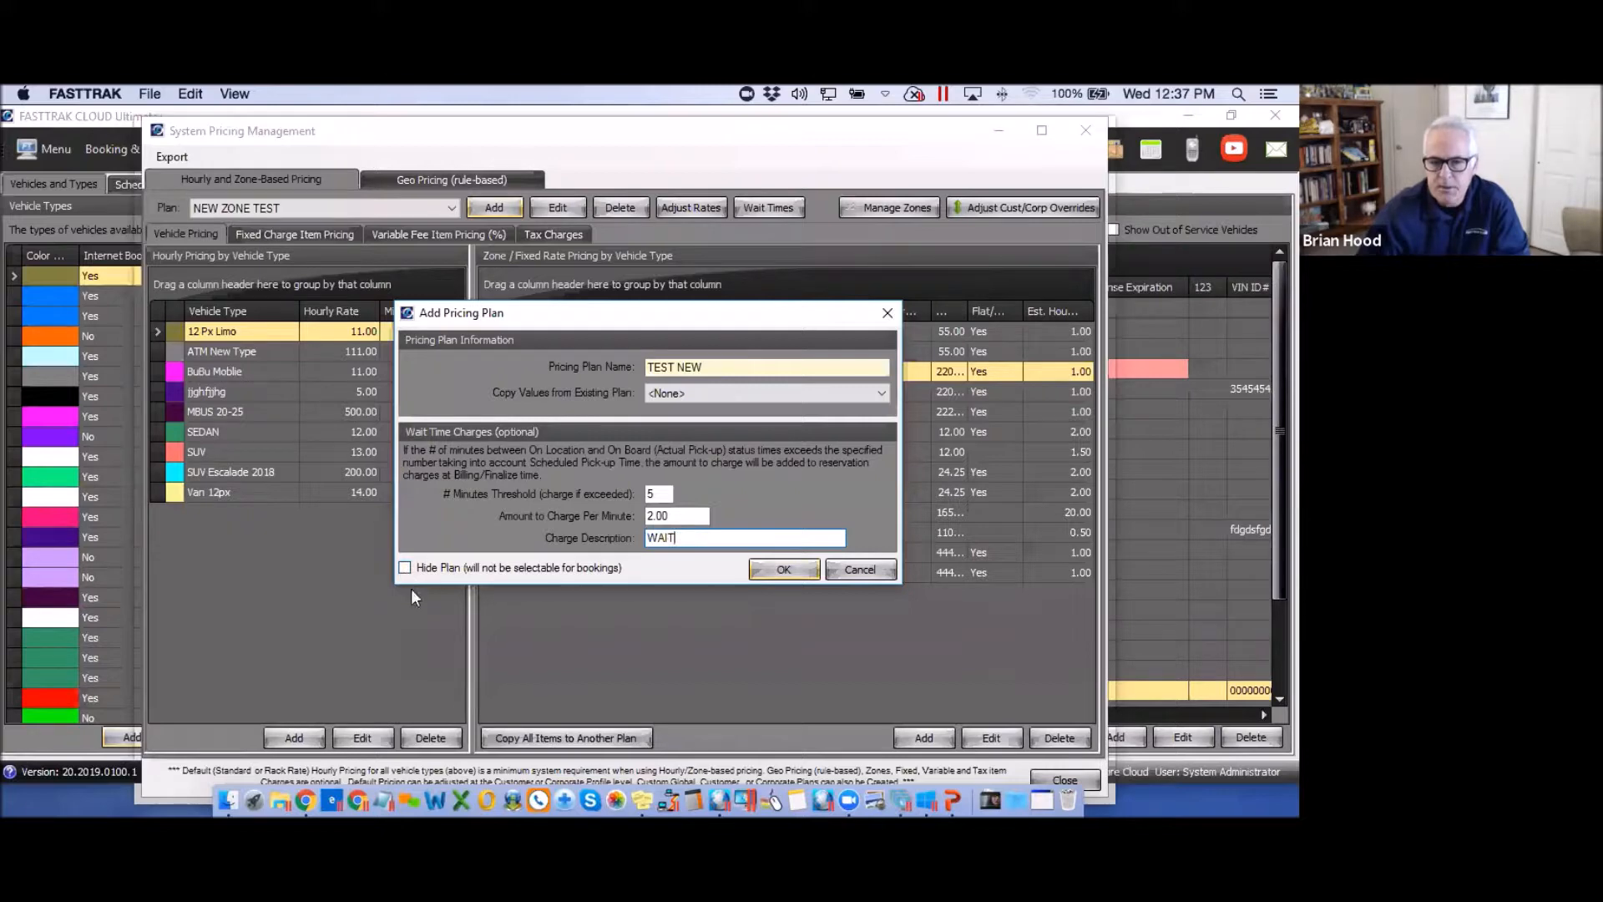
Hide the TEST NEW plan from bookings and save it, and check its hide option in the plan settings.
{"action": "left_click", "coordinate": [405, 568]}
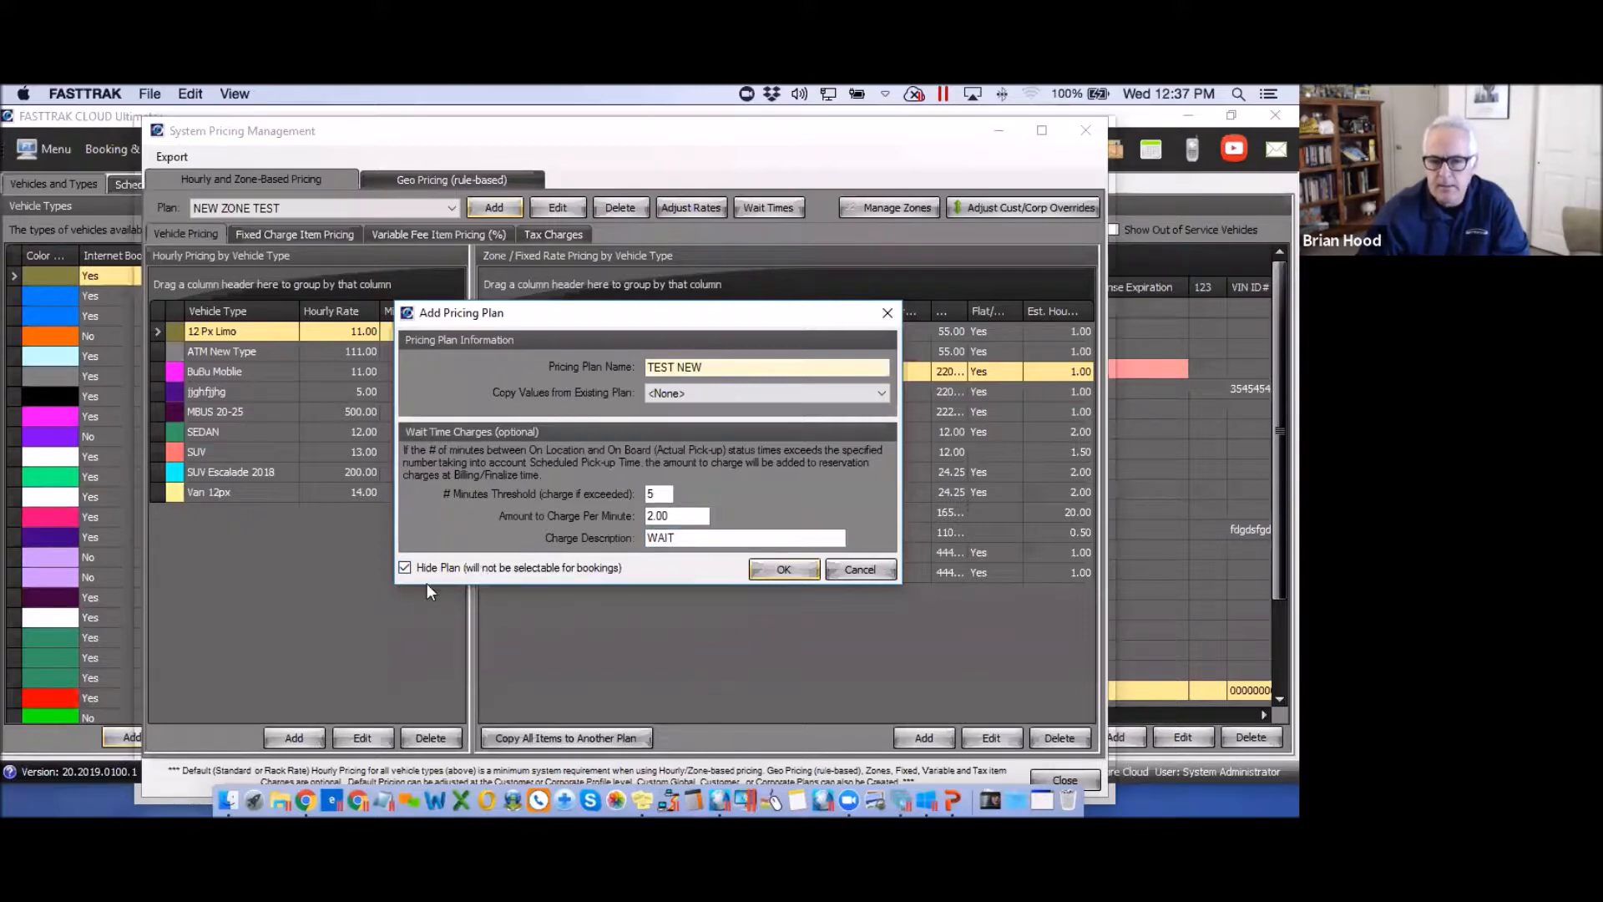
{"action": "left_click", "coordinate": [769, 574]}
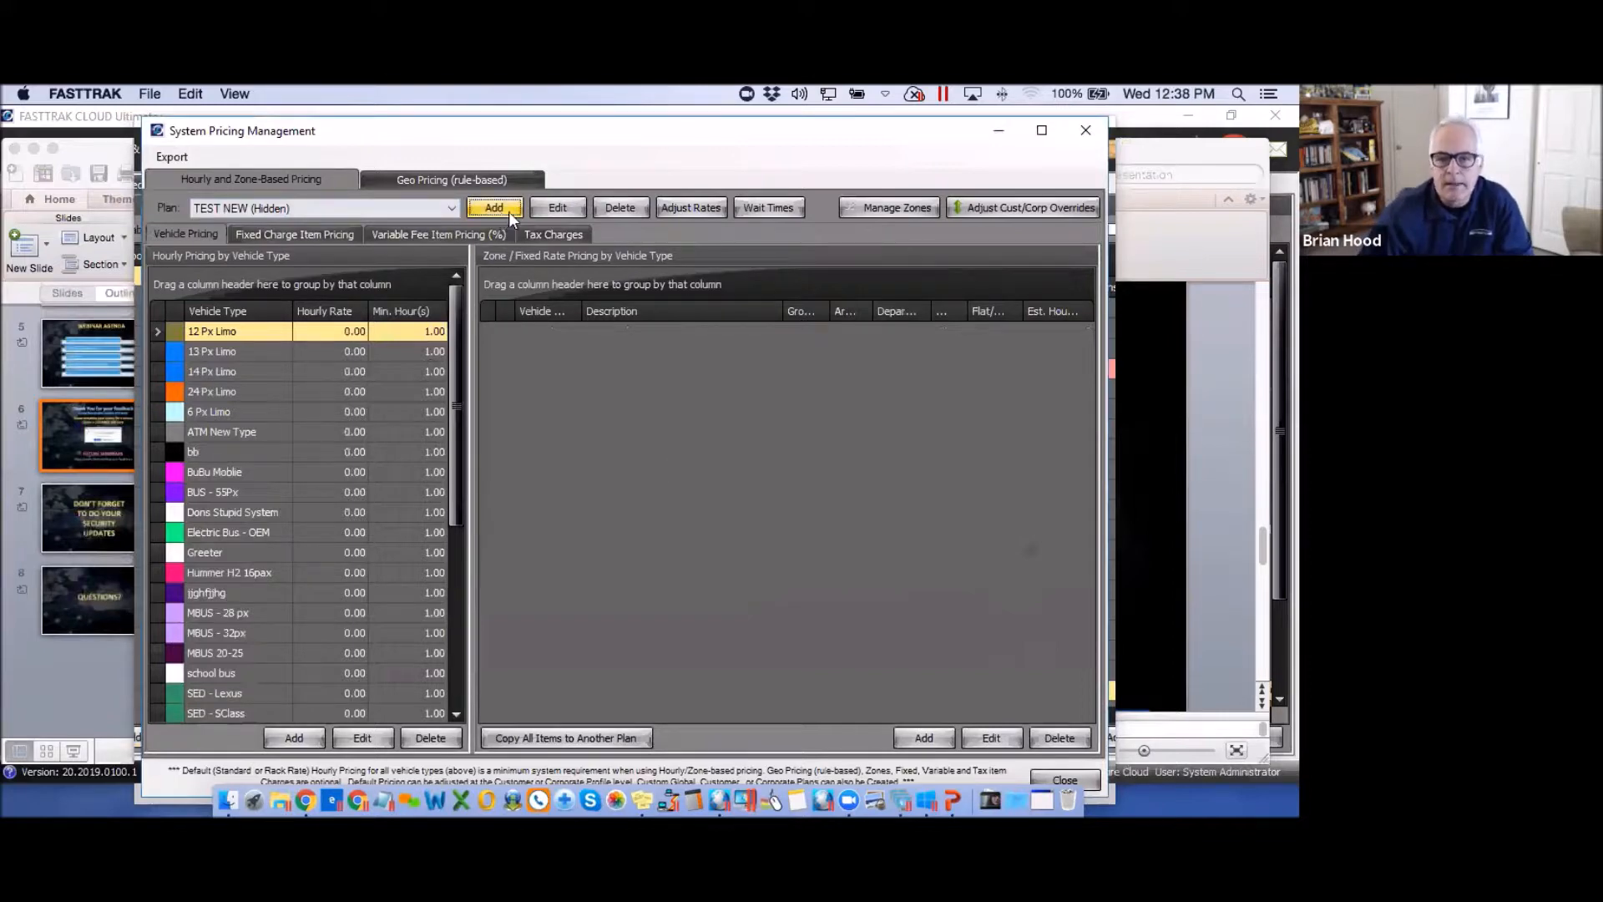
{"action": "left_click", "coordinate": [551, 206]}
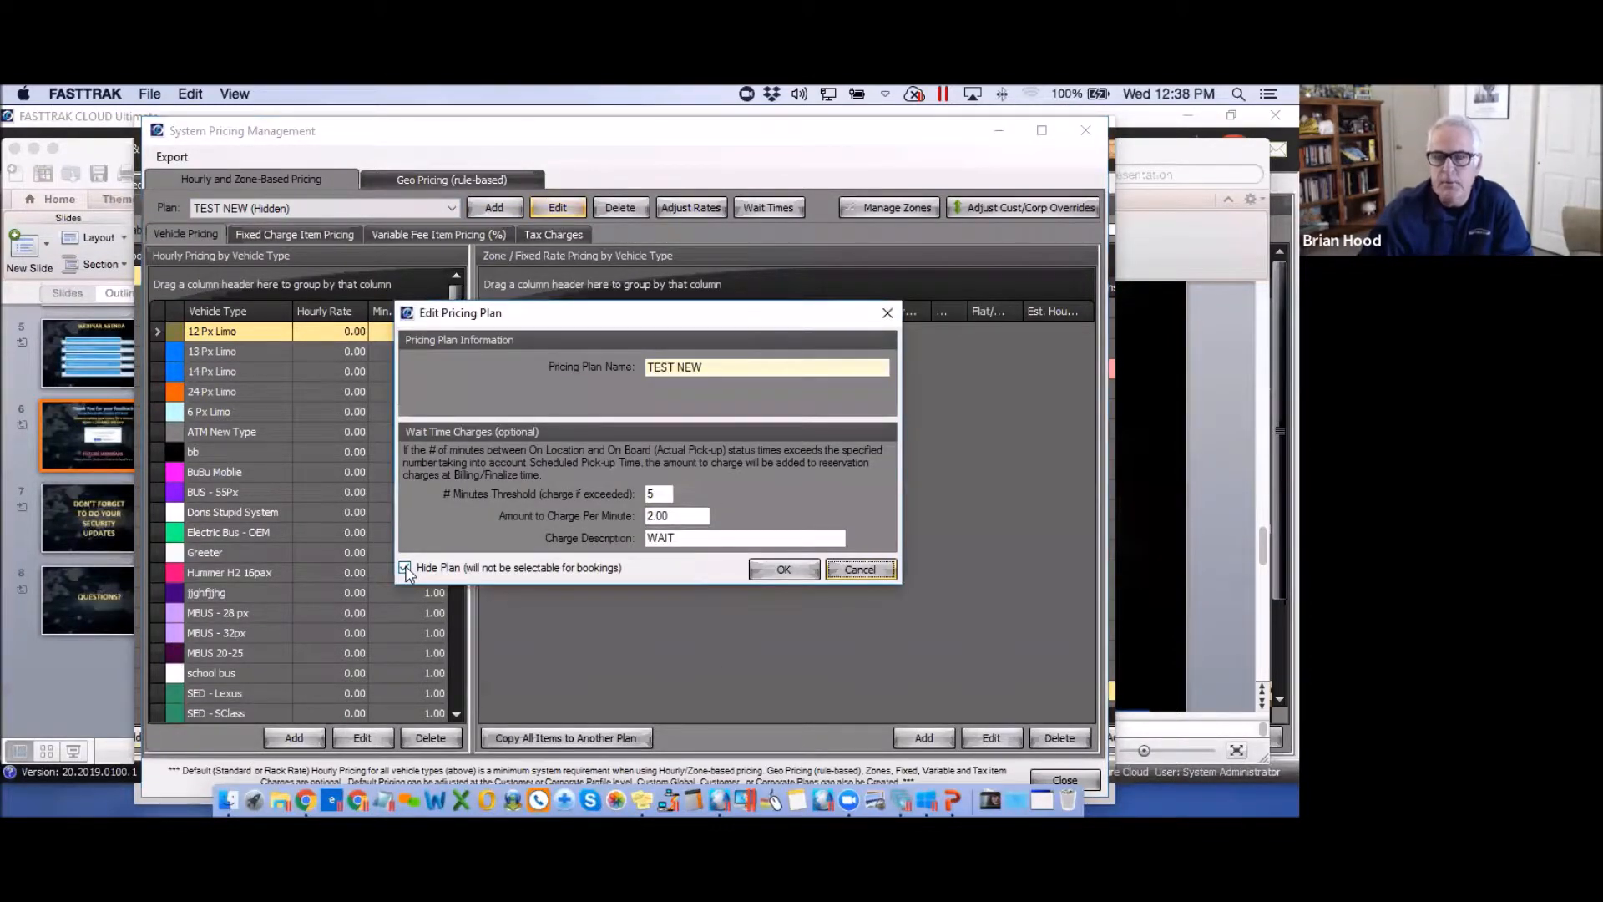
{"action": "left_click", "coordinate": [888, 312]}
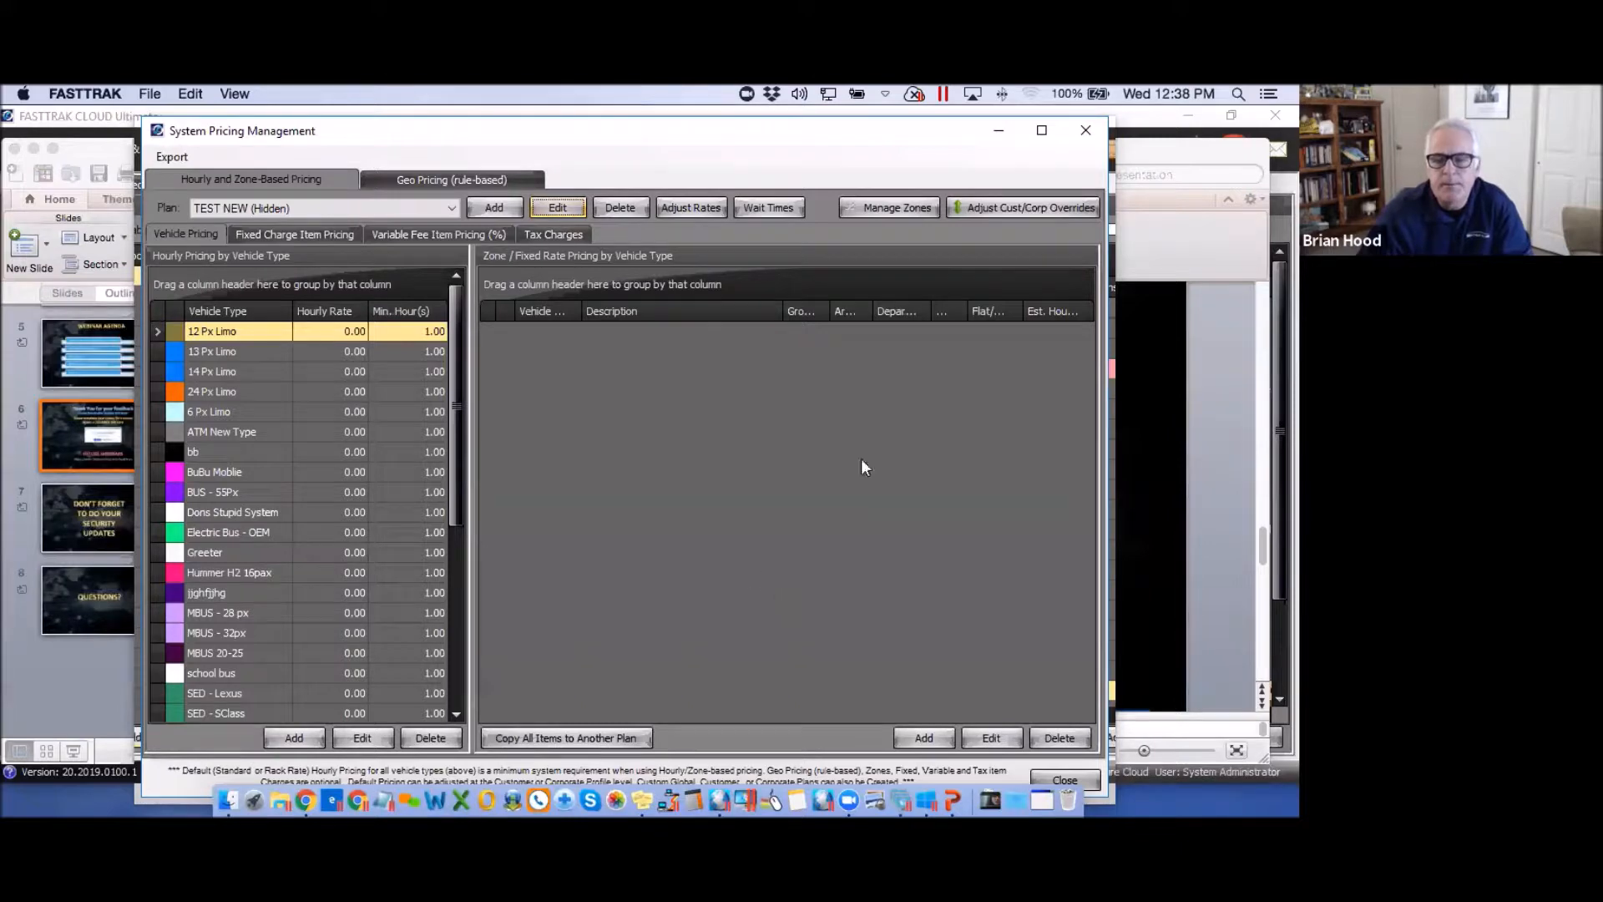
Switch to the Default Pricing plan and review the options for increasing or decreasing its rates by a percentage.
{"action": "left_click", "coordinate": [452, 209]}
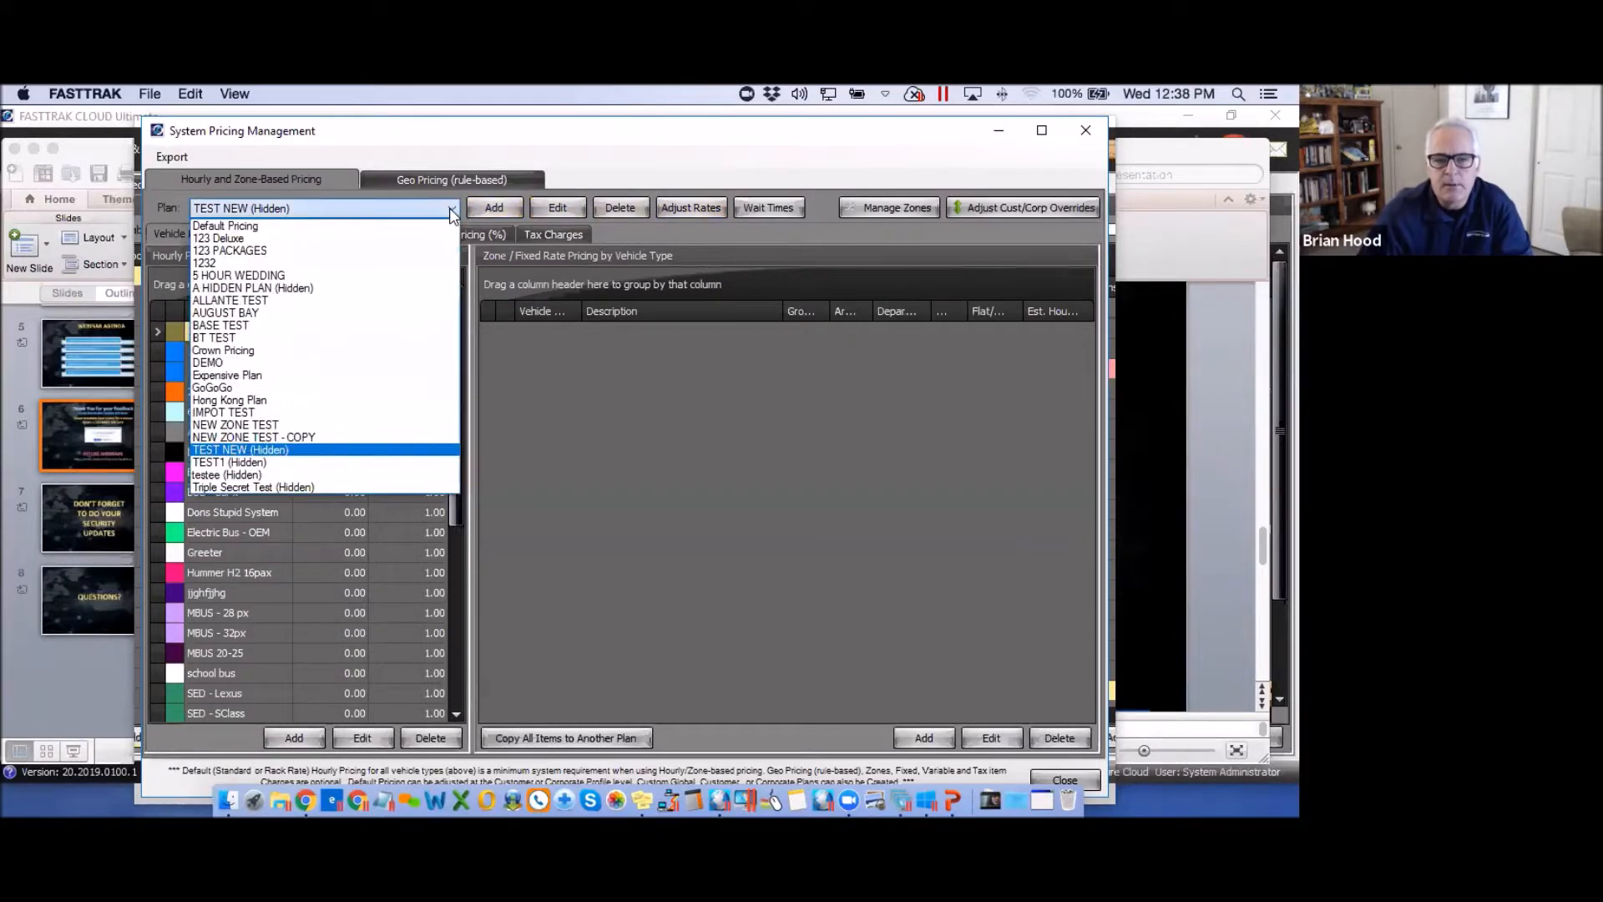
{"action": "left_click", "coordinate": [232, 227]}
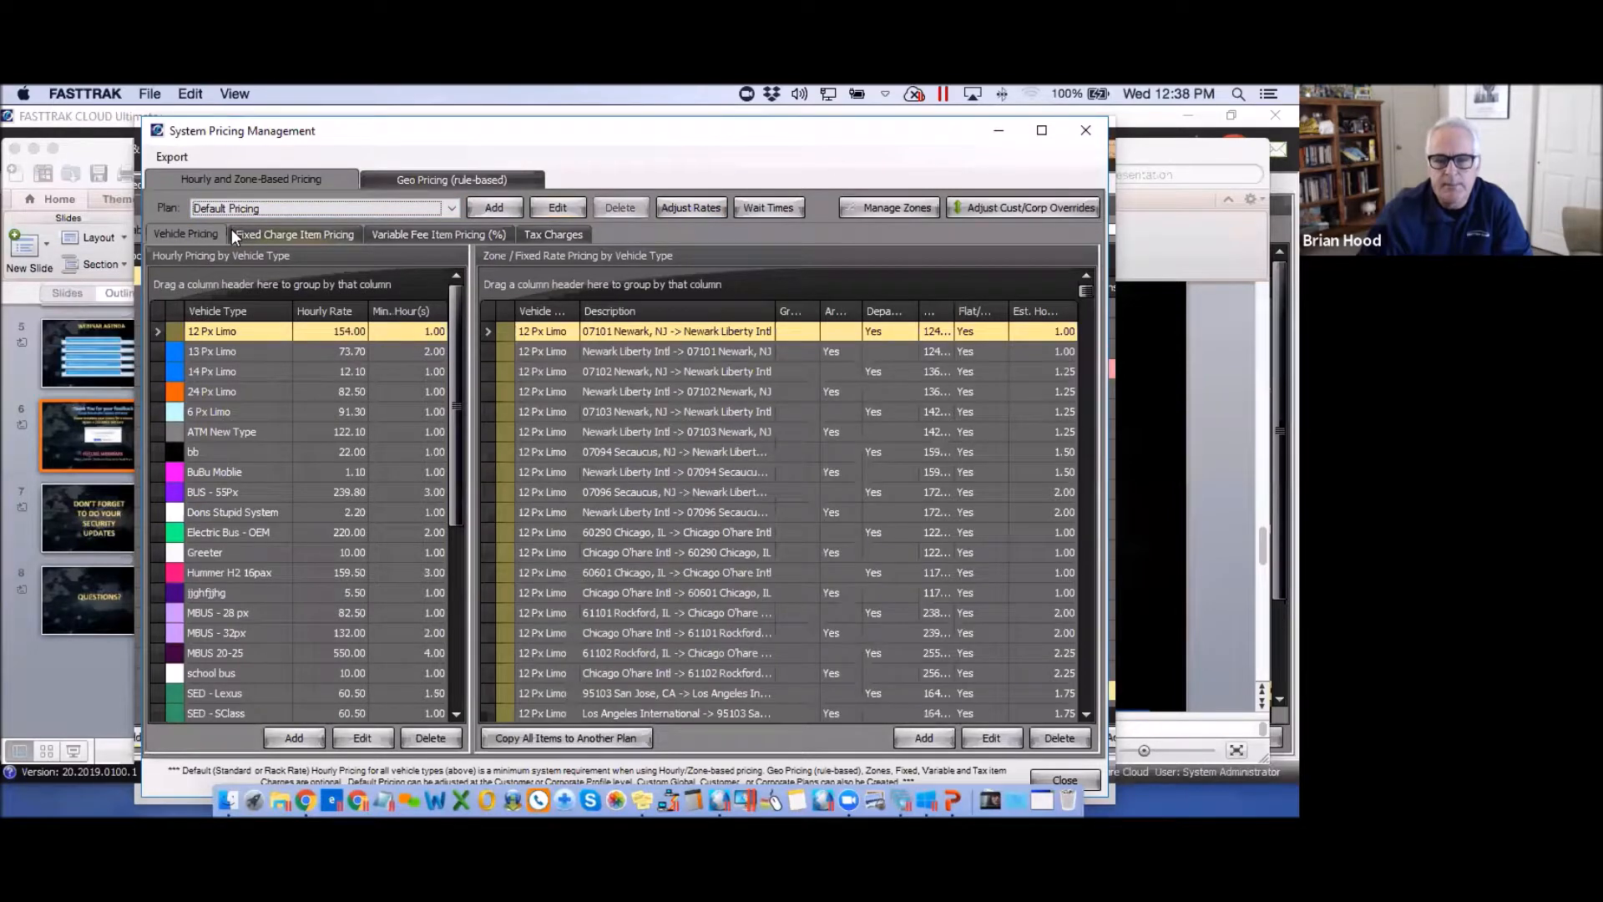
{"action": "left_click", "coordinate": [693, 208]}
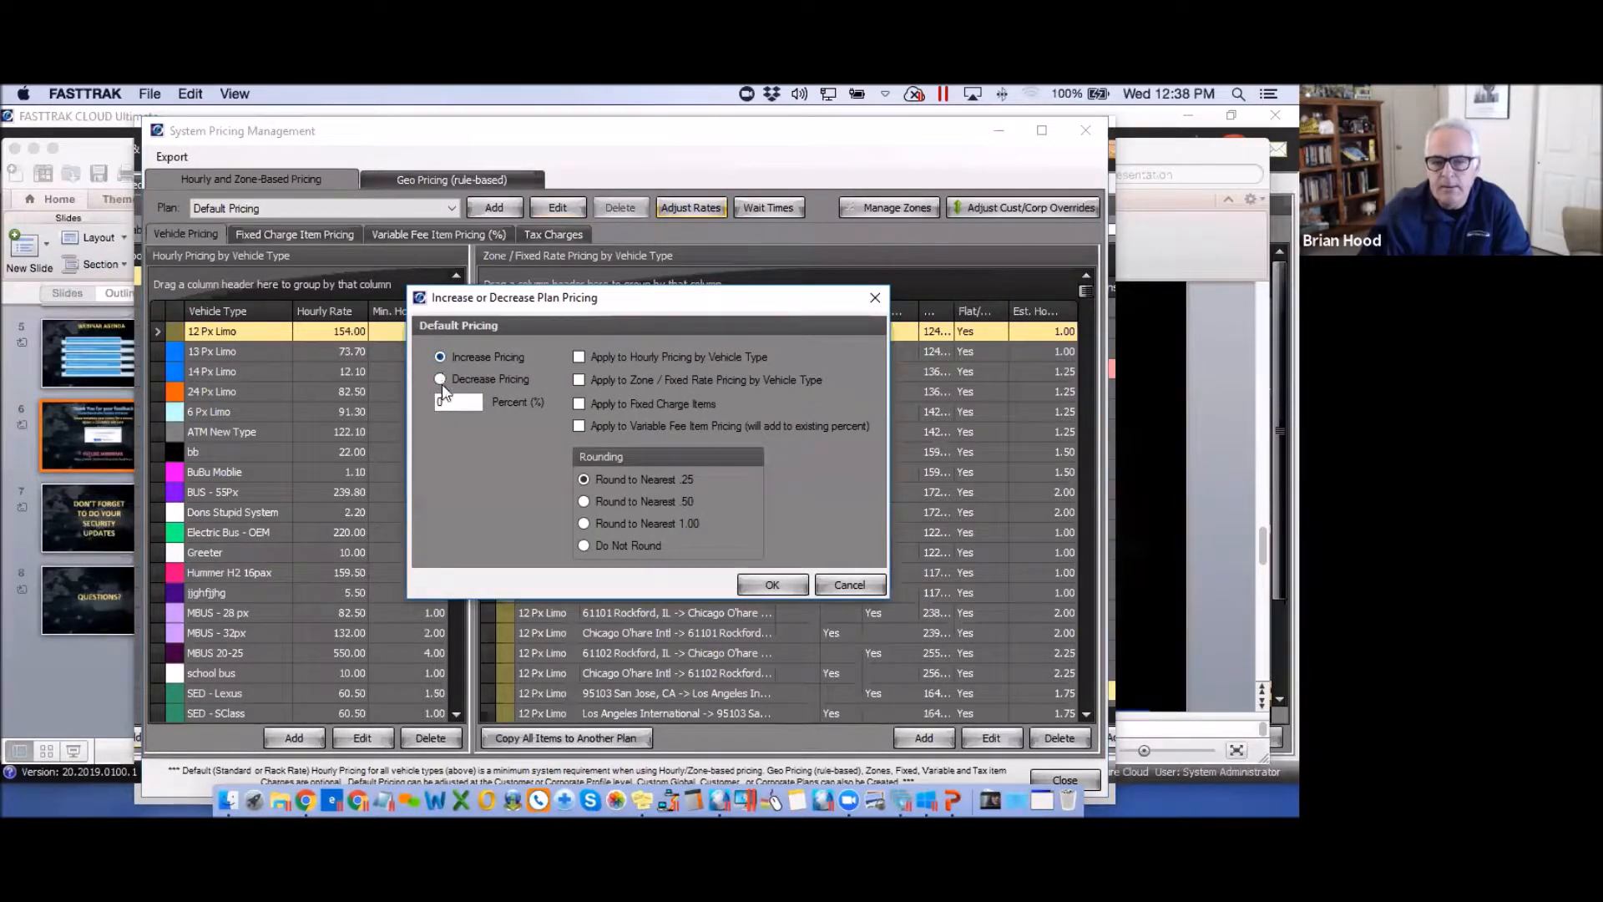
{"action": "left_click", "coordinate": [453, 403]}
{"action": "left_click_drag", "start_coordinate": [454, 403], "coordinate": [433, 404]}
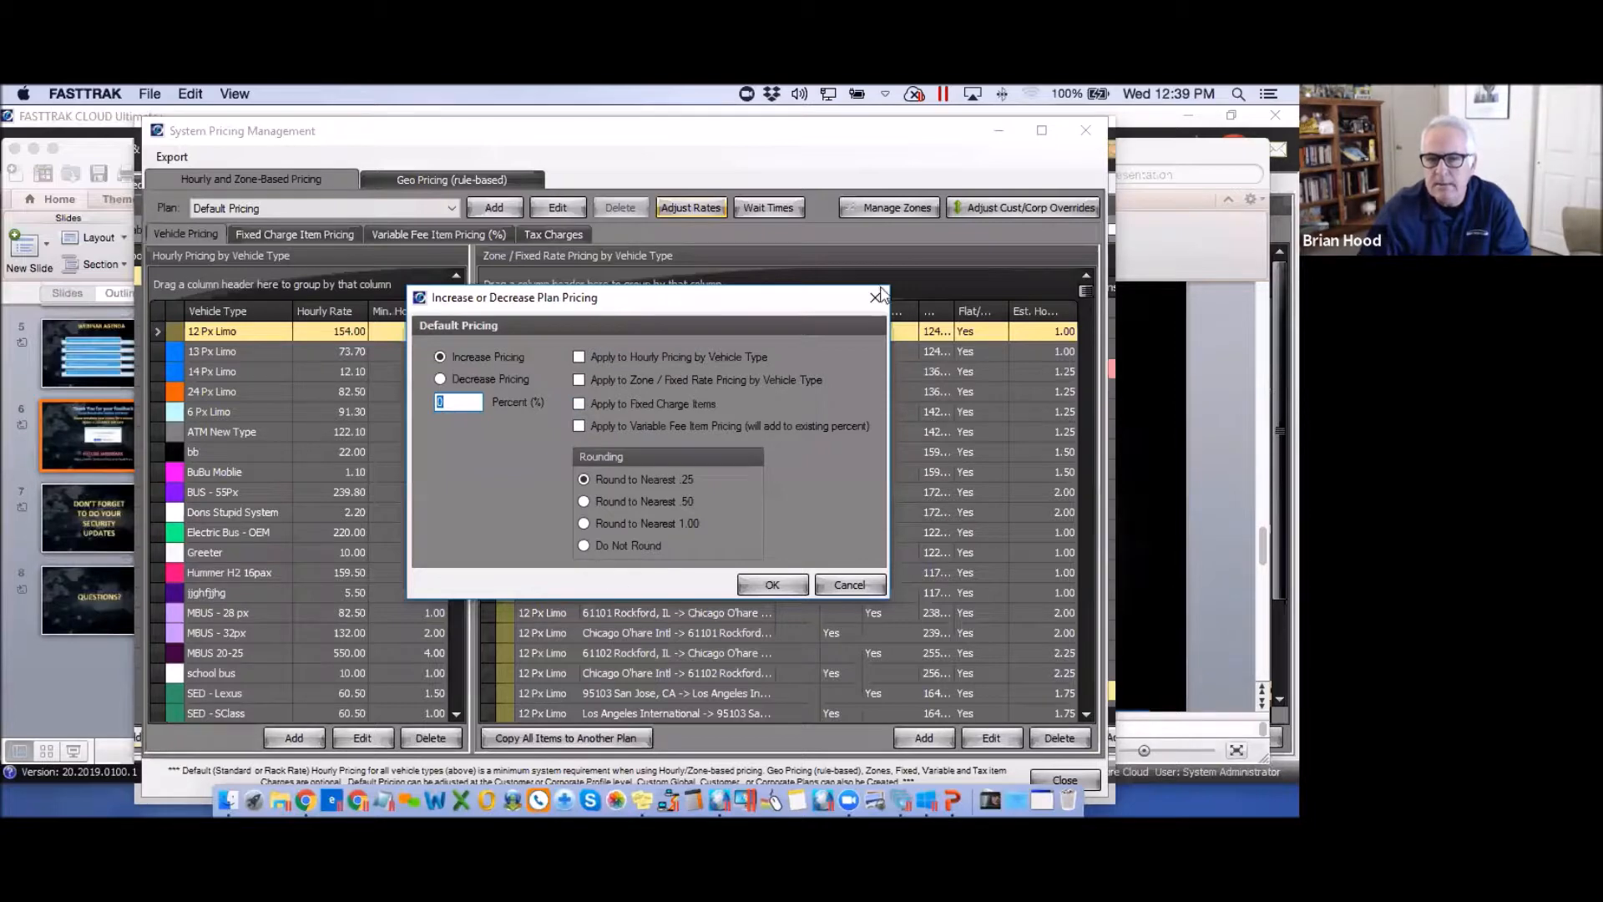
{"action": "left_click", "coordinate": [875, 298]}
Switch to the 123 Deluxe plan and review its rate adjustment options and wait time charge settings.
{"action": "left_click", "coordinate": [451, 208]}
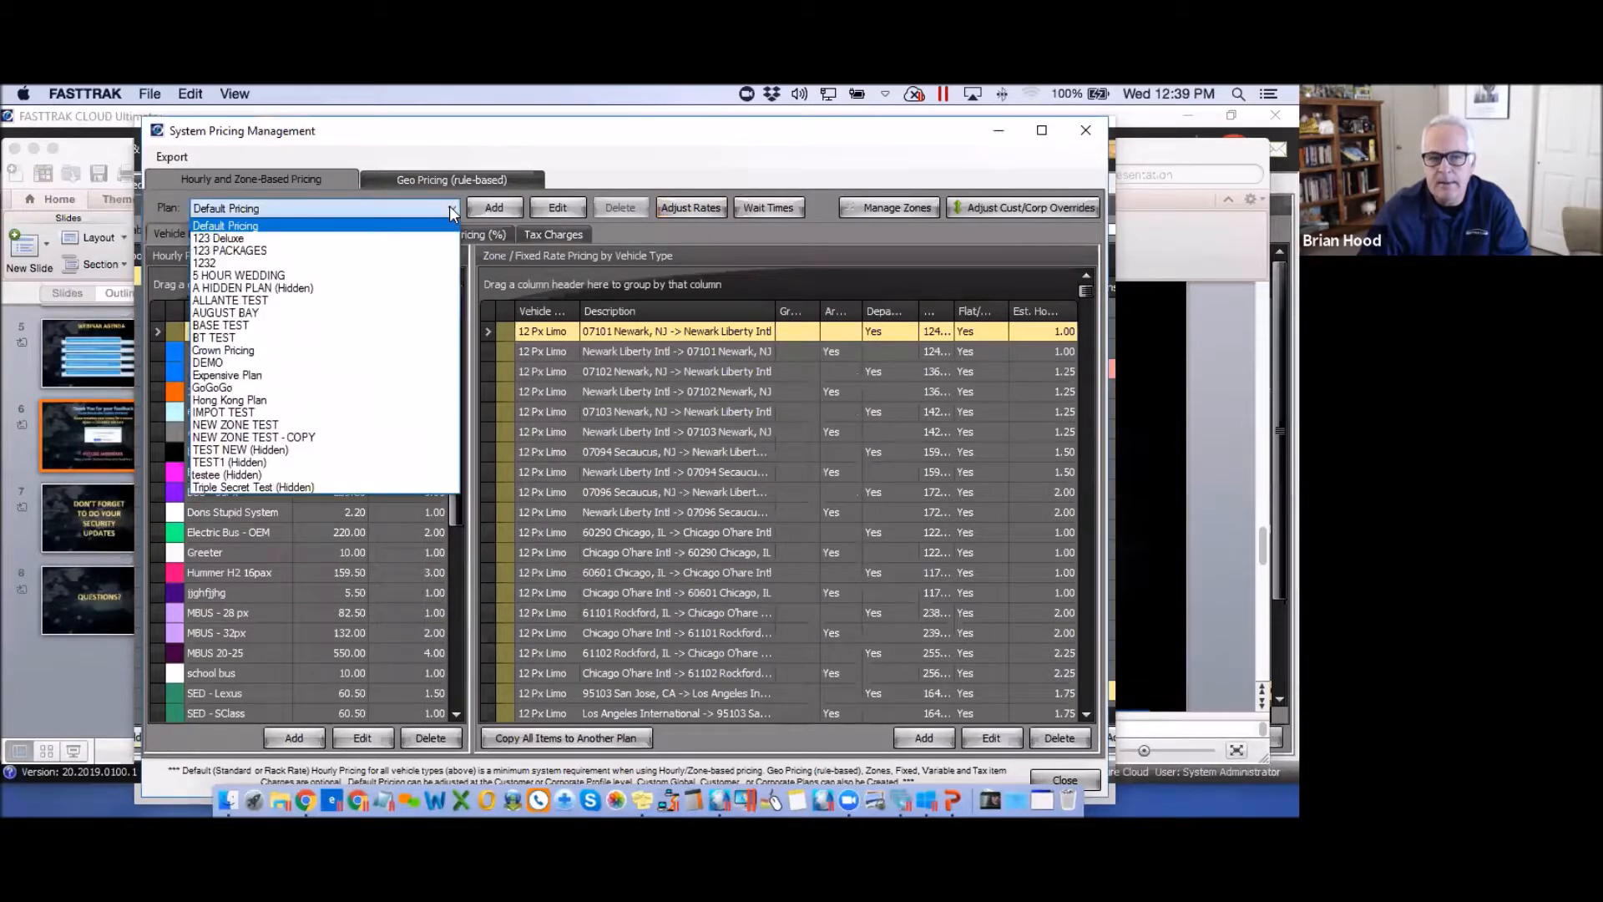
{"action": "left_click", "coordinate": [208, 240]}
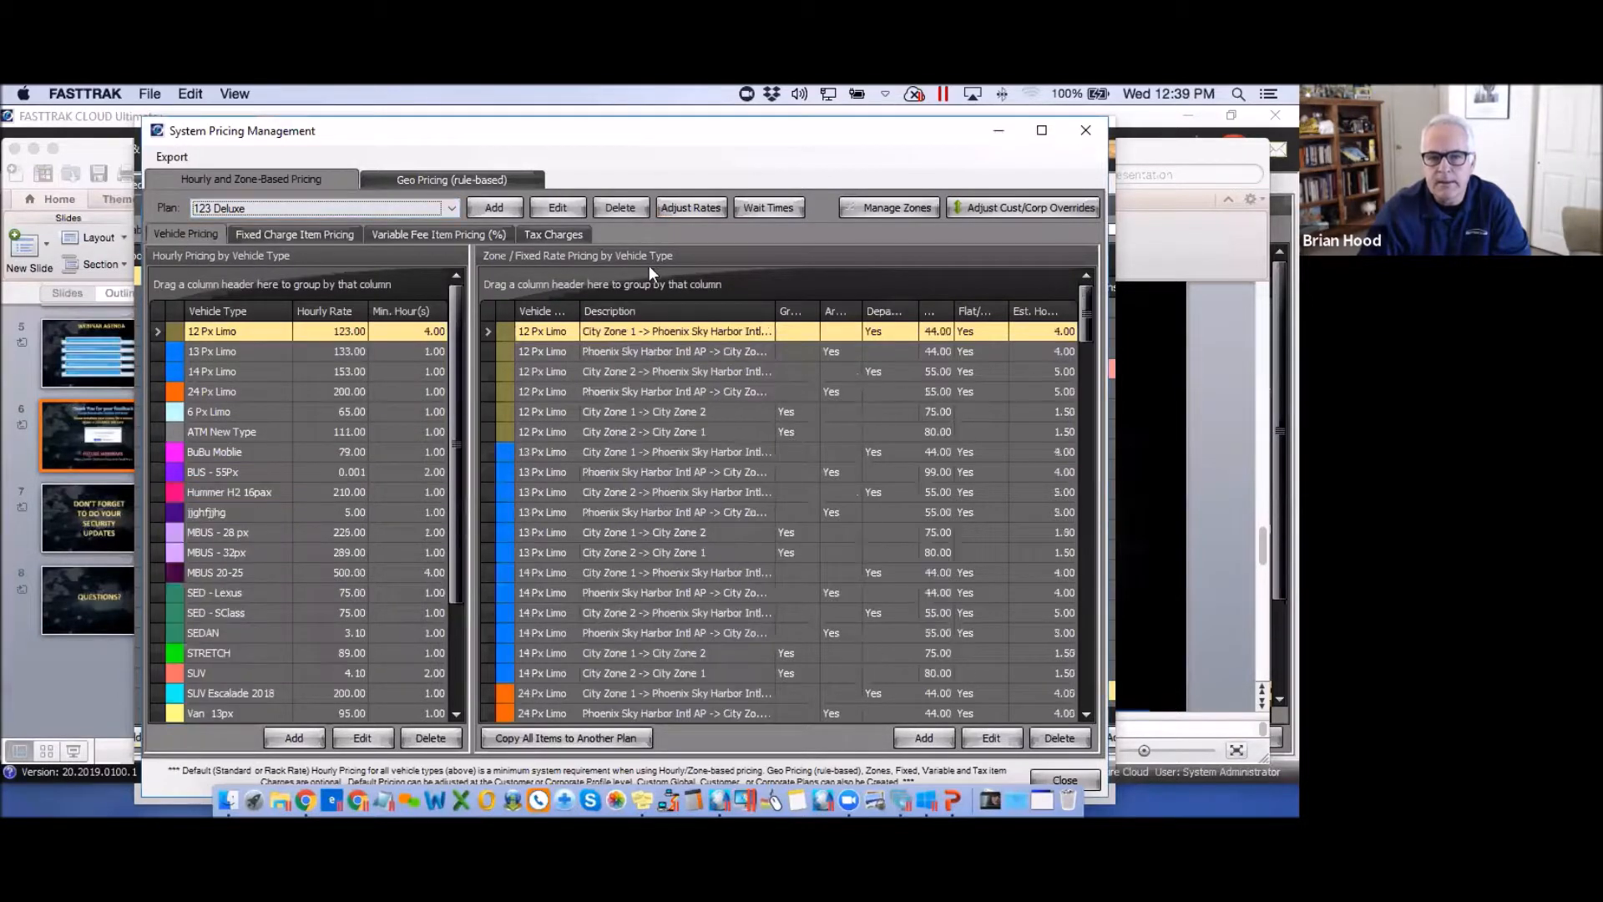
{"action": "left_click", "coordinate": [690, 205]}
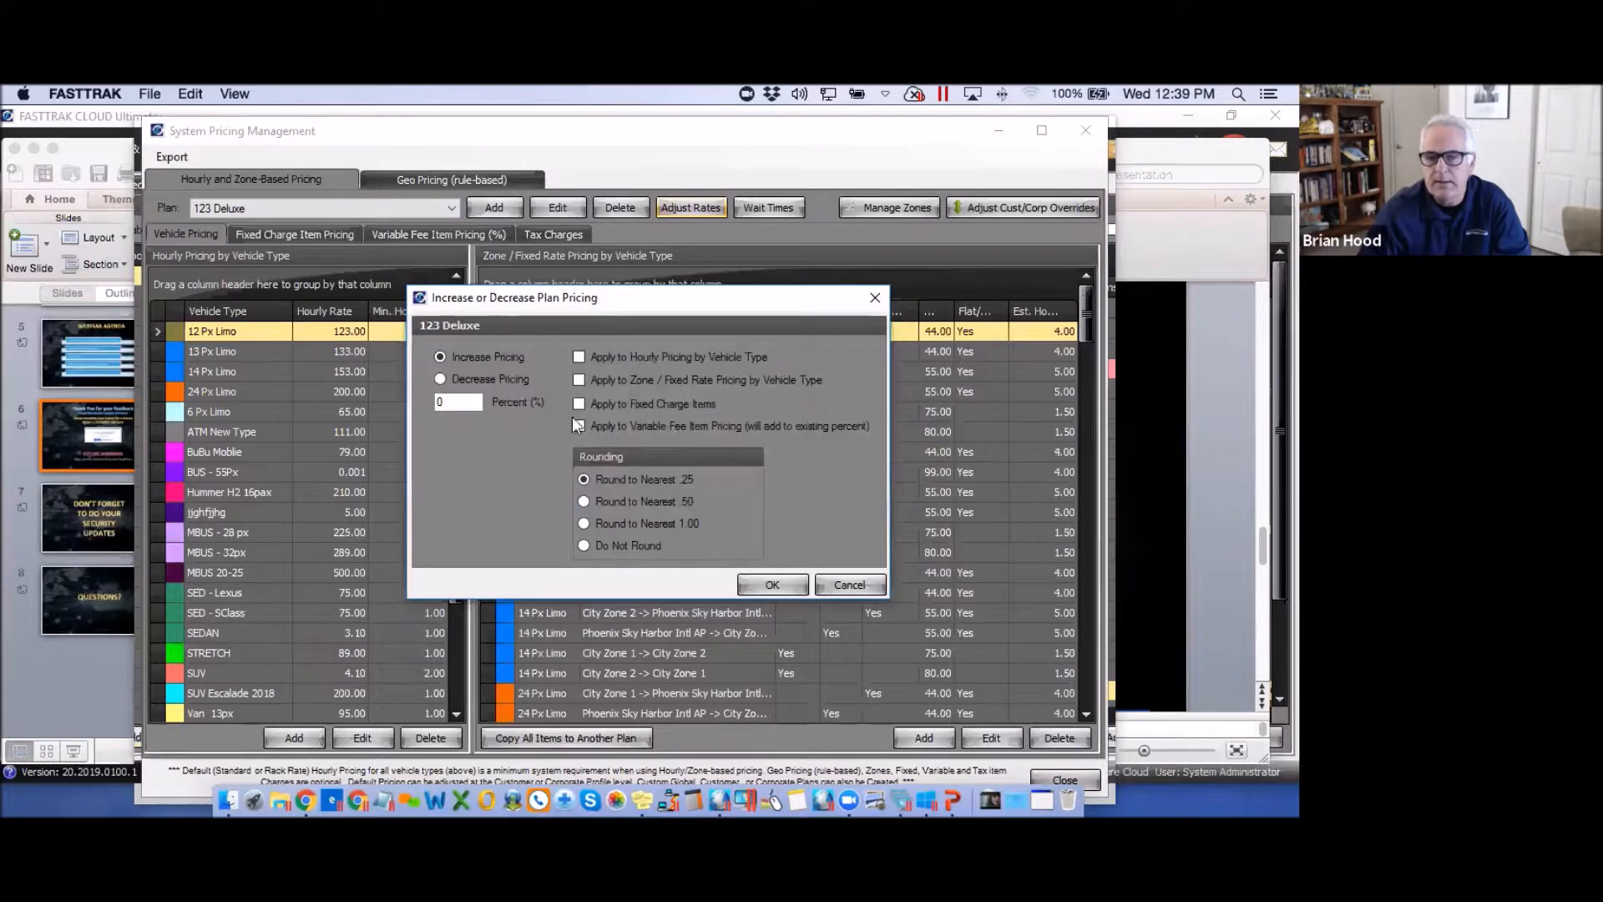
{"action": "left_click", "coordinate": [874, 297]}
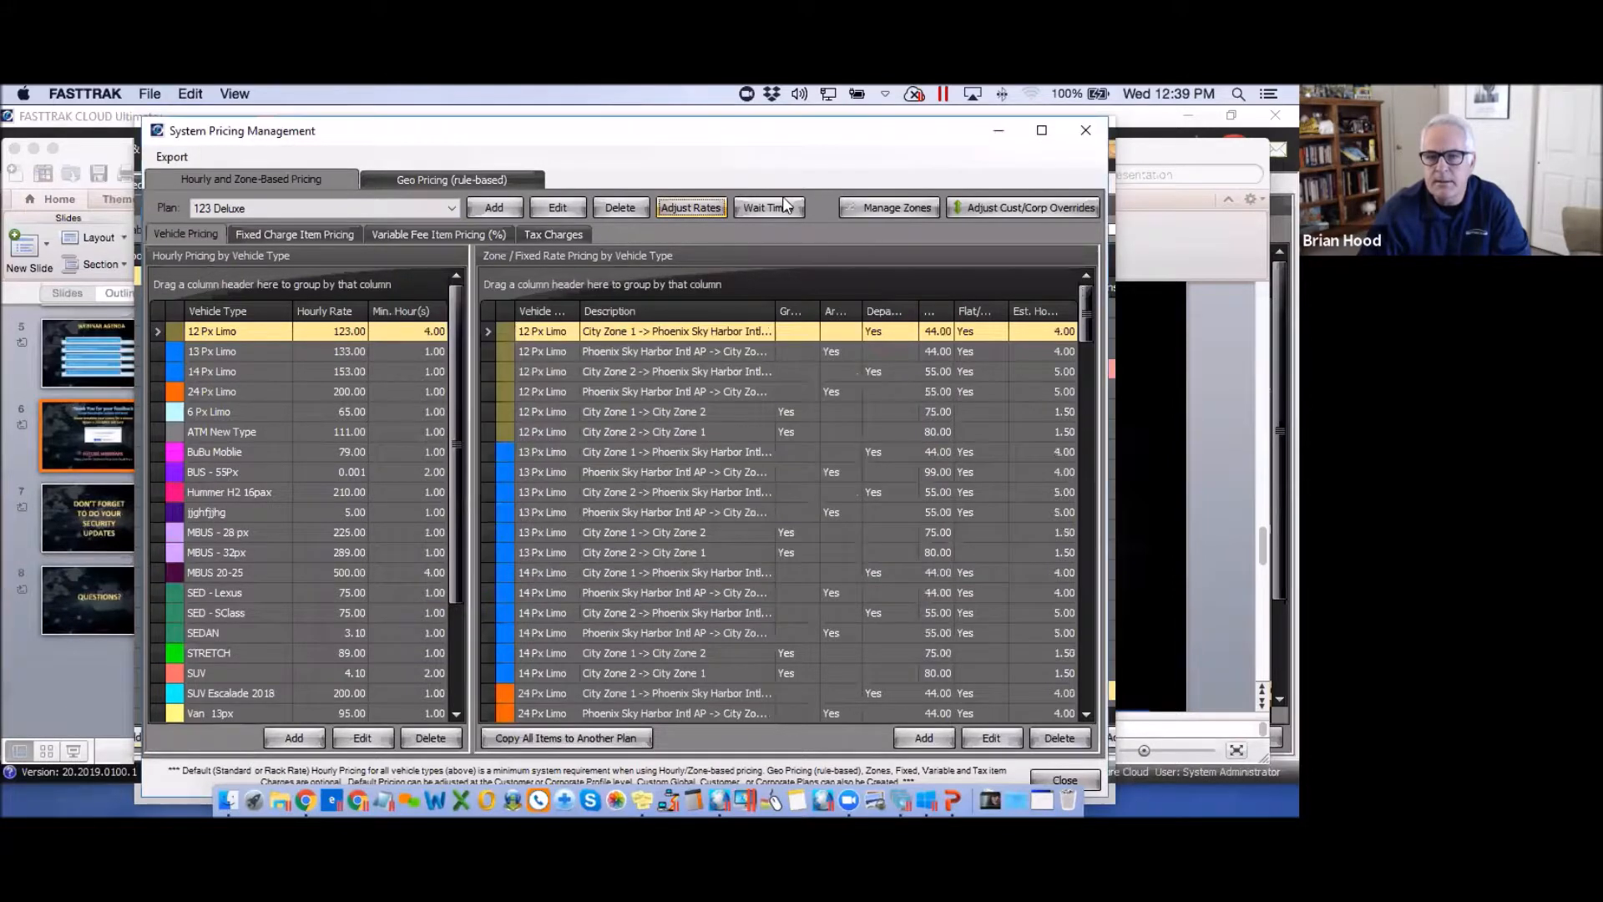
{"action": "left_click", "coordinate": [770, 205]}
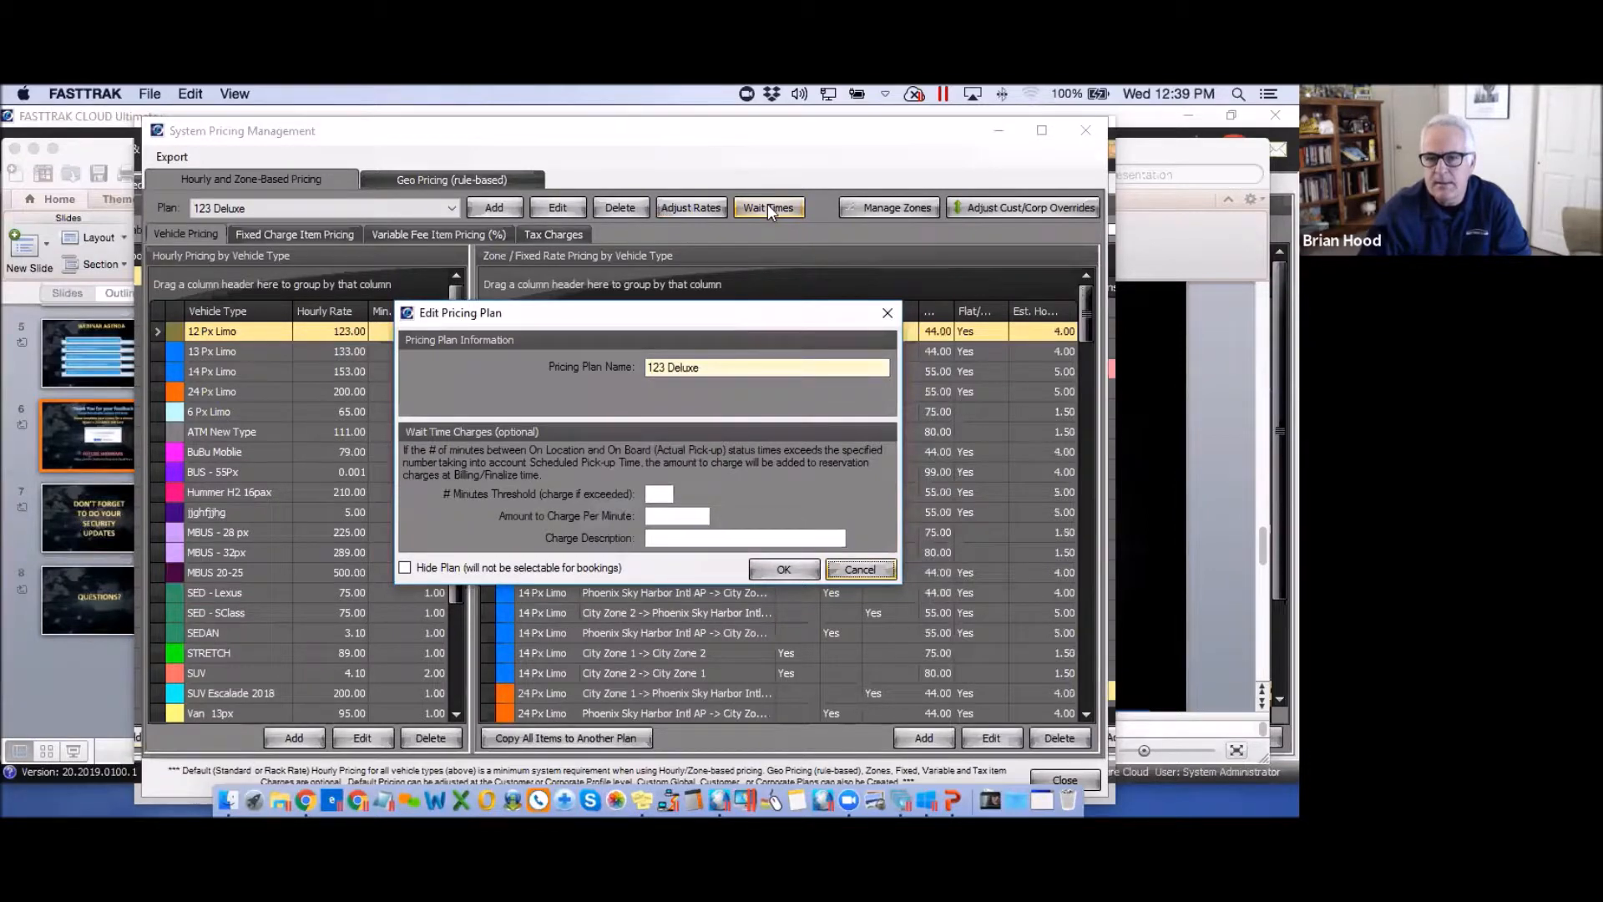
{"action": "left_click", "coordinate": [887, 314]}
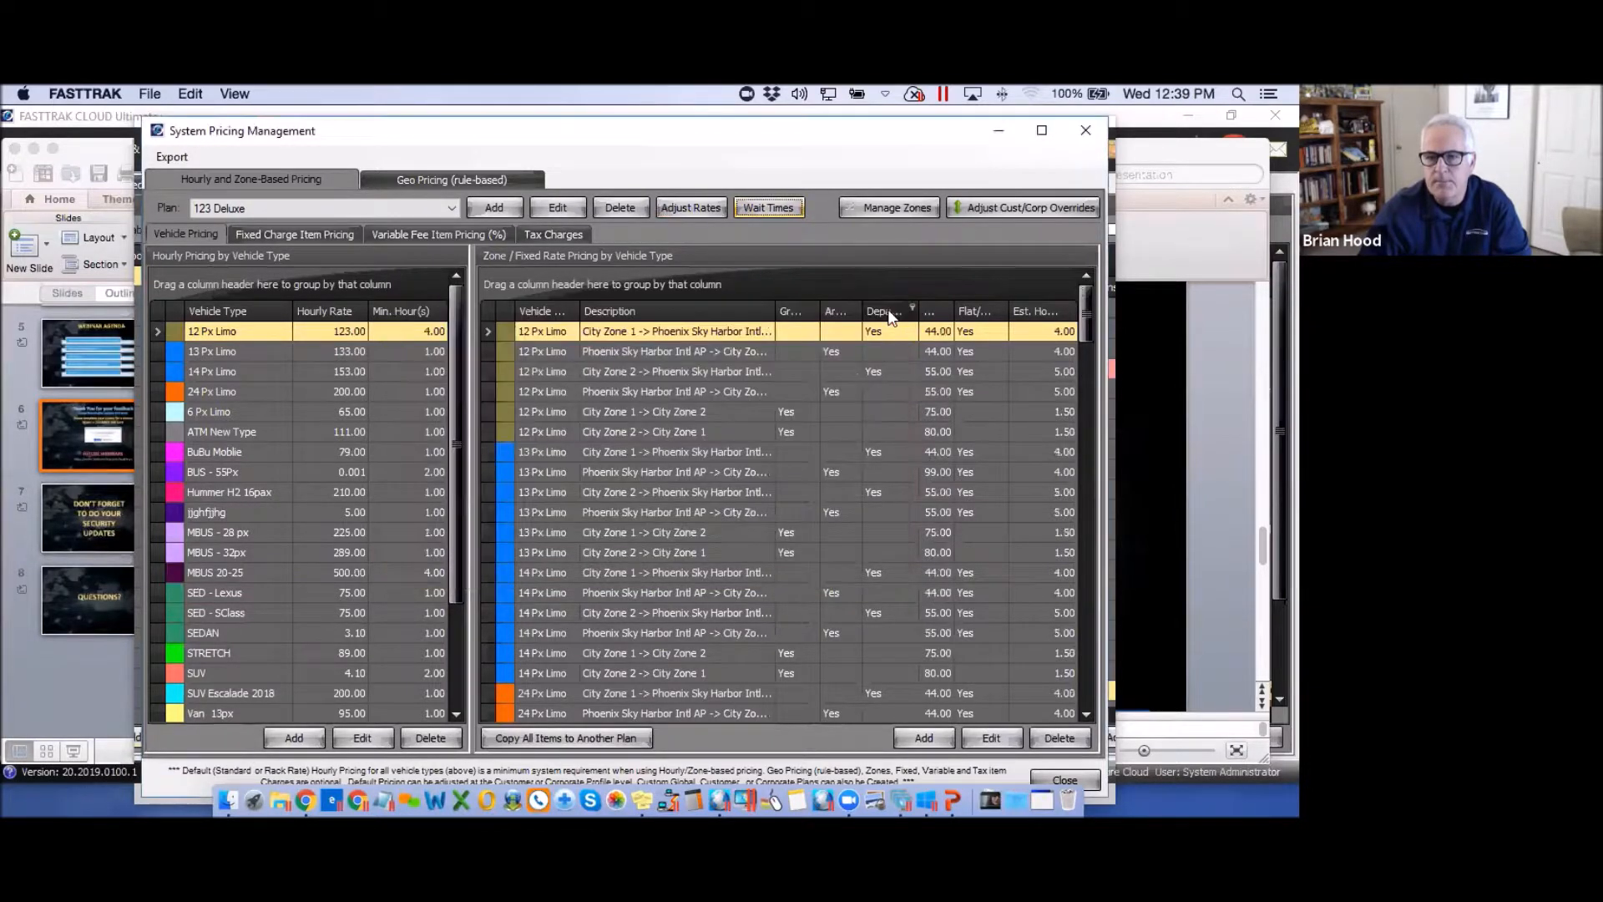
Review the options for increasing or decreasing customer and corporate default pricing overrides, and close them without changes.
{"action": "left_click", "coordinate": [1020, 208]}
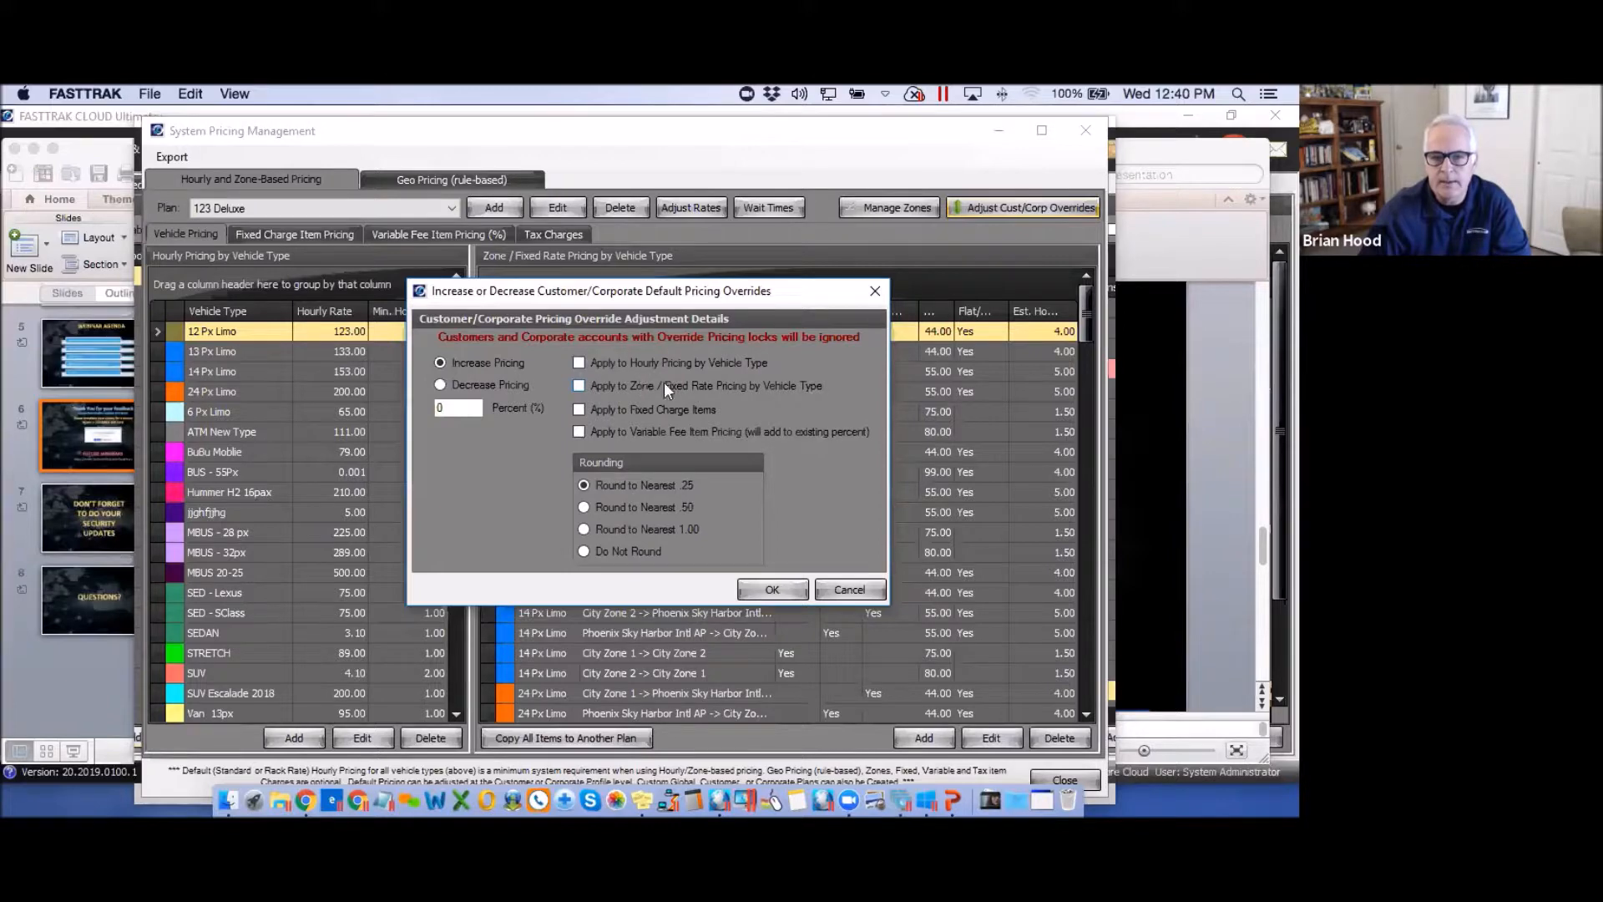
{"action": "left_click", "coordinate": [875, 290]}
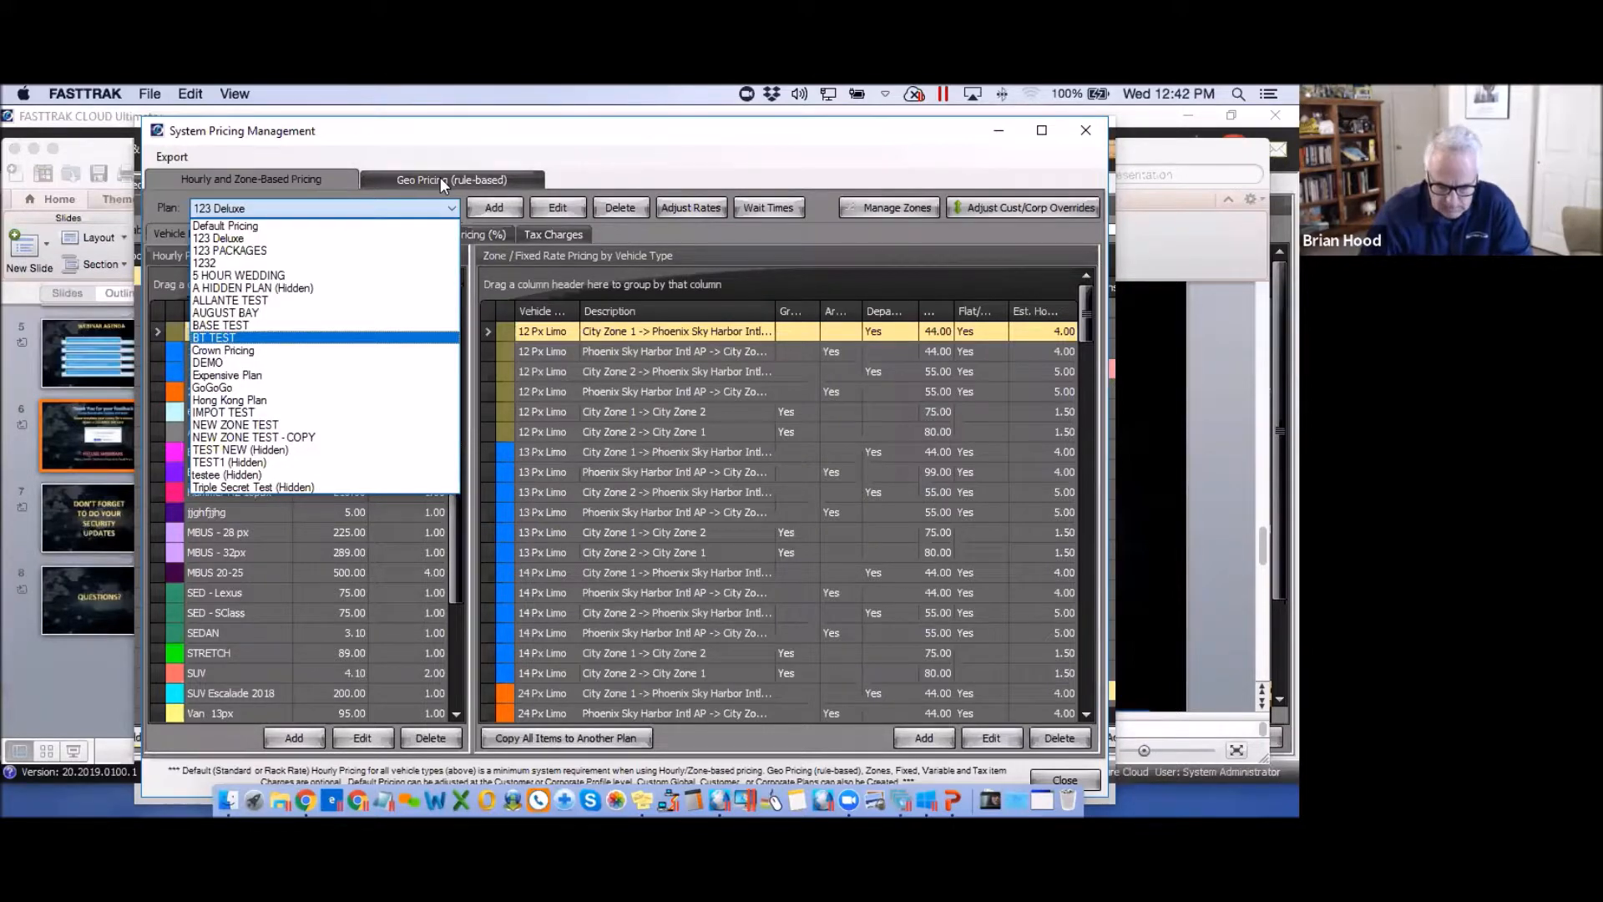
Switch to the rule-based geo pricing and select the B_TEST GEO plan.
{"action": "left_click", "coordinate": [440, 181]}
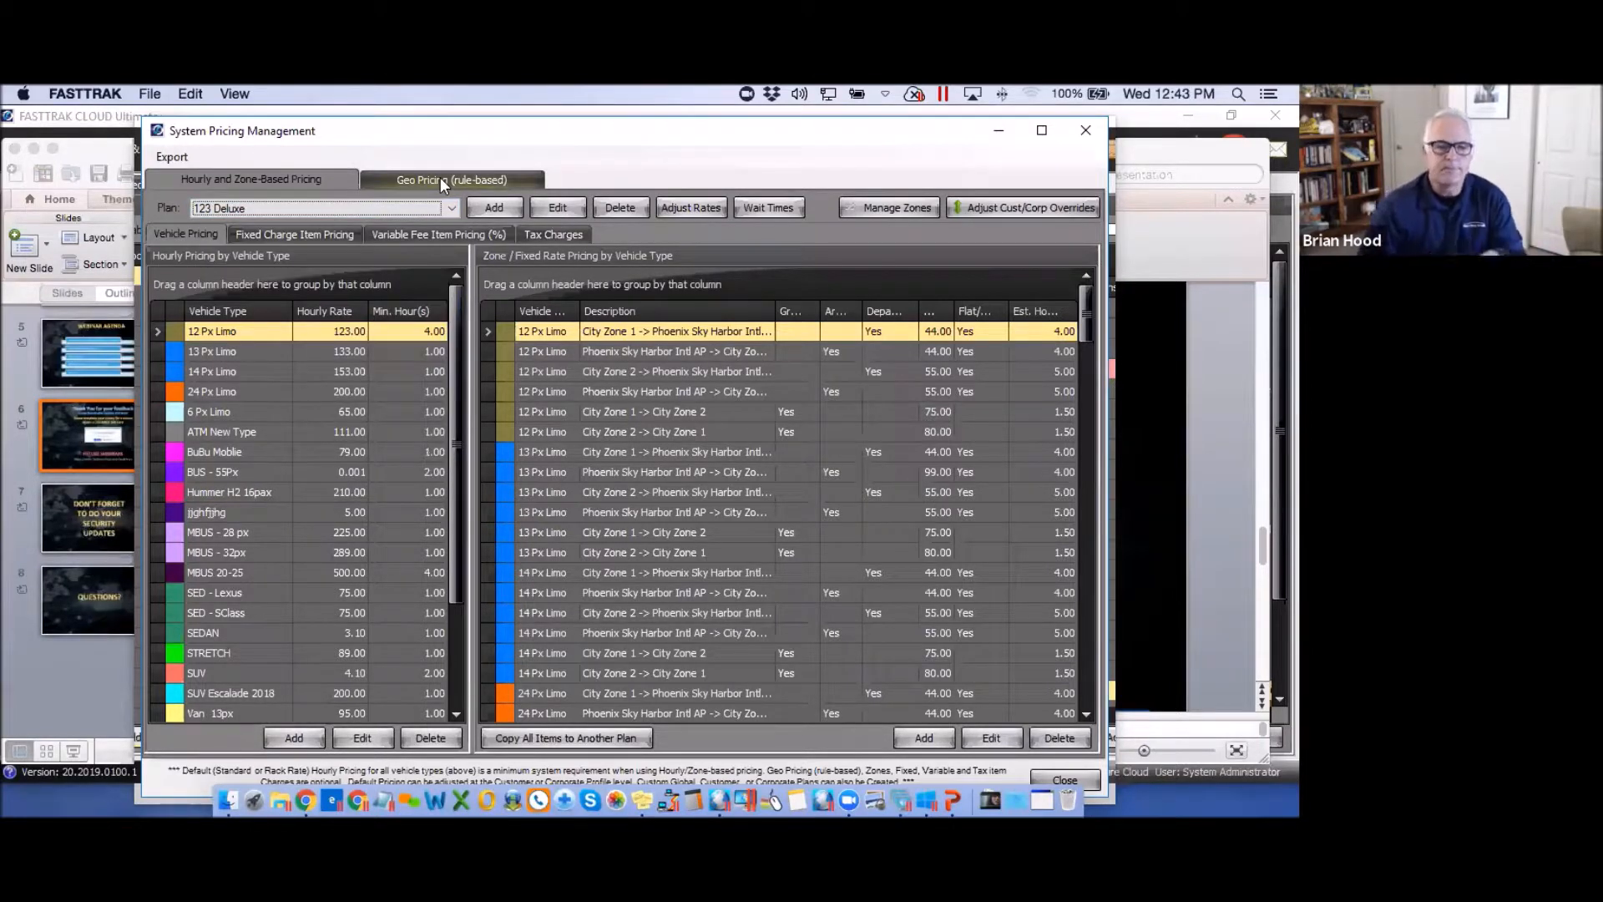
{"action": "left_click", "coordinate": [441, 180]}
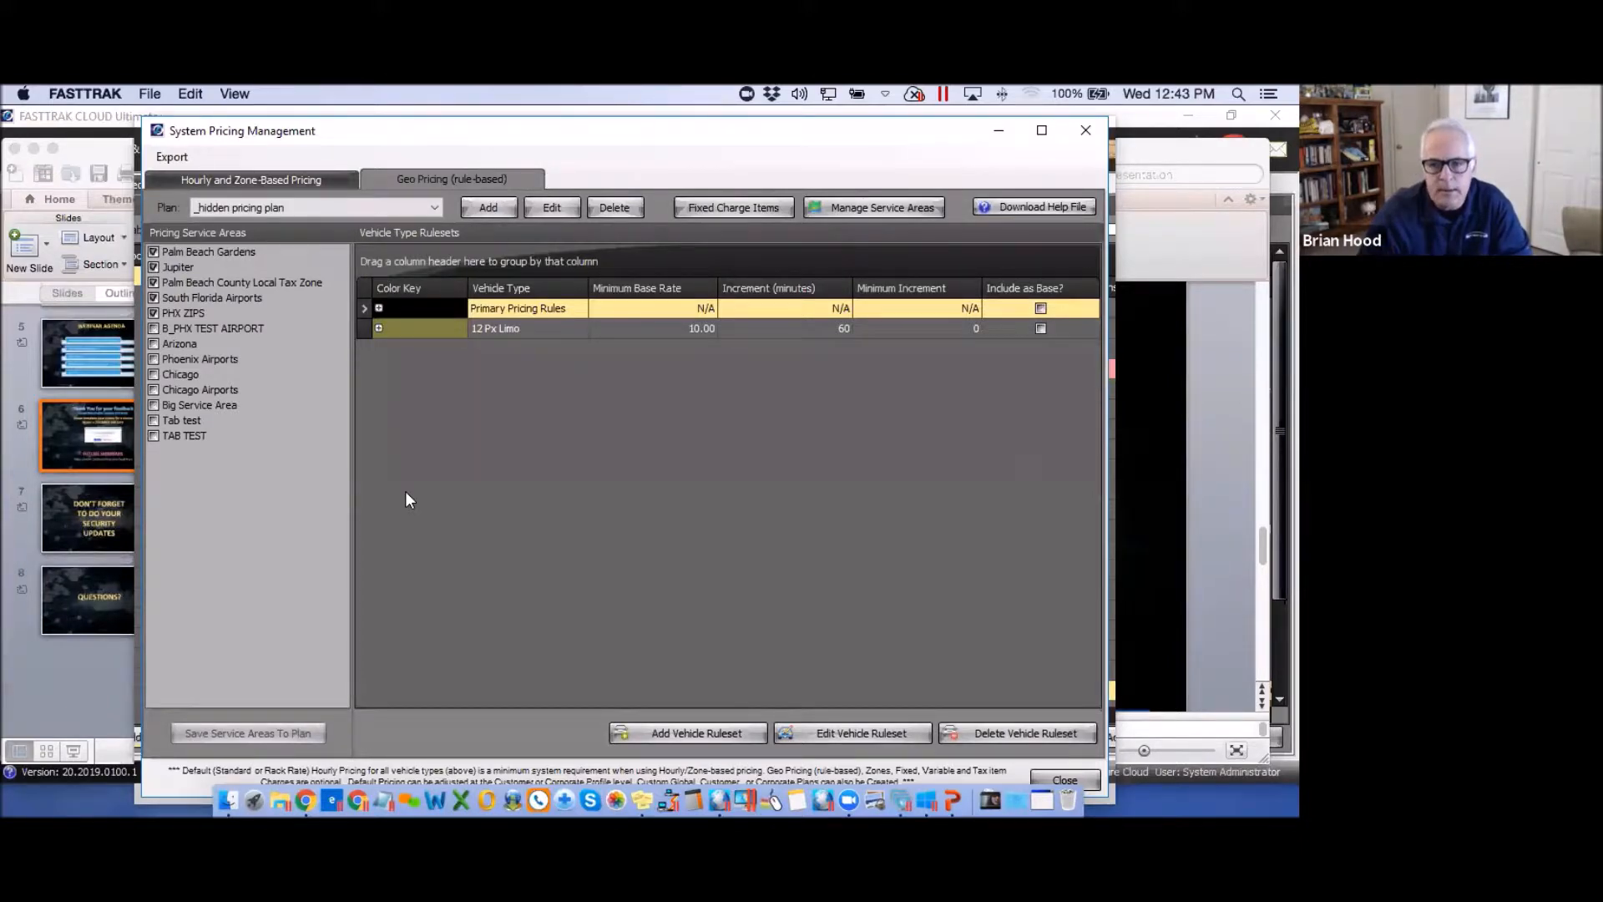
{"action": "left_click", "coordinate": [434, 205]}
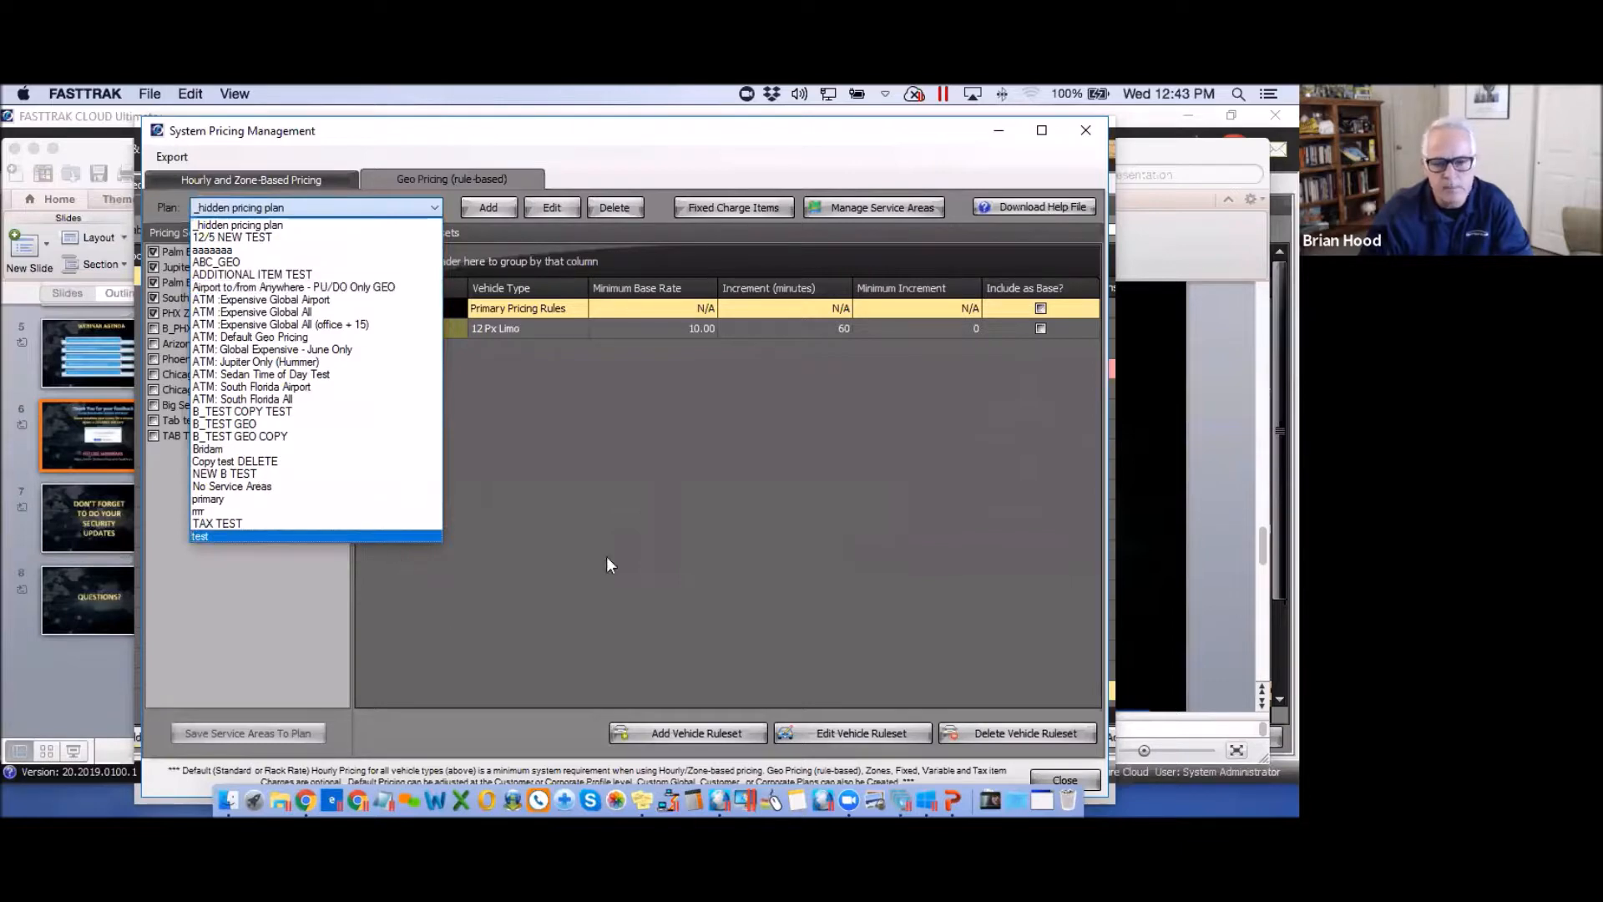
{"action": "left_click", "coordinate": [222, 426]}
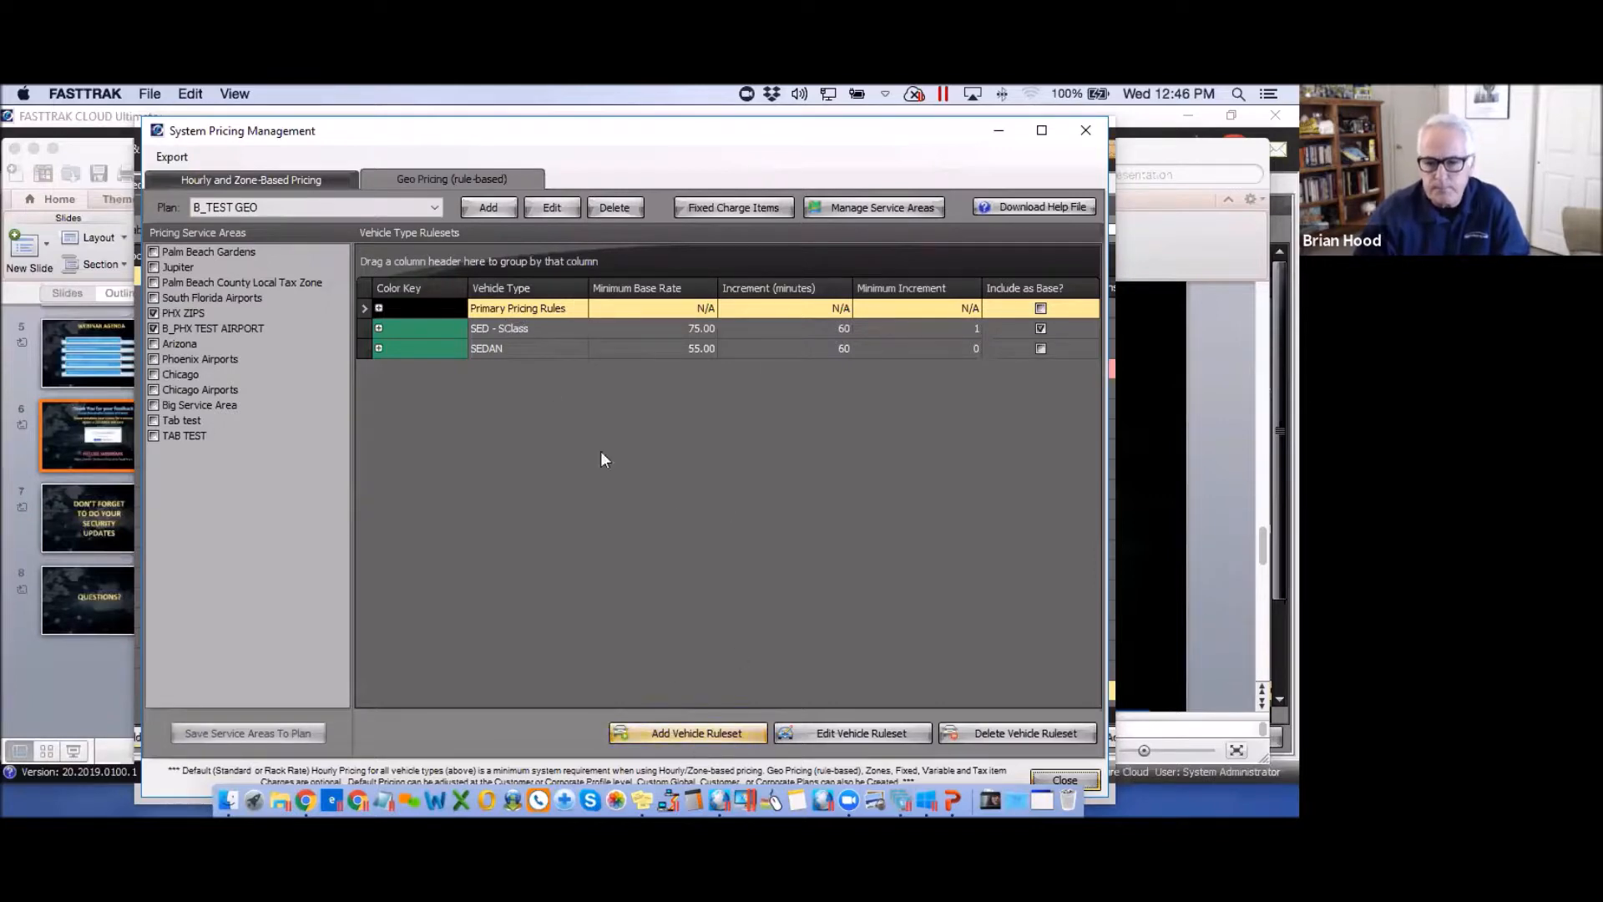
Examine the distance, duration, ADD STOP and ADD WATER rules in the plan's primary pricing ruleset, and the rule types available to add.
{"action": "double_click", "coordinate": [525, 307]}
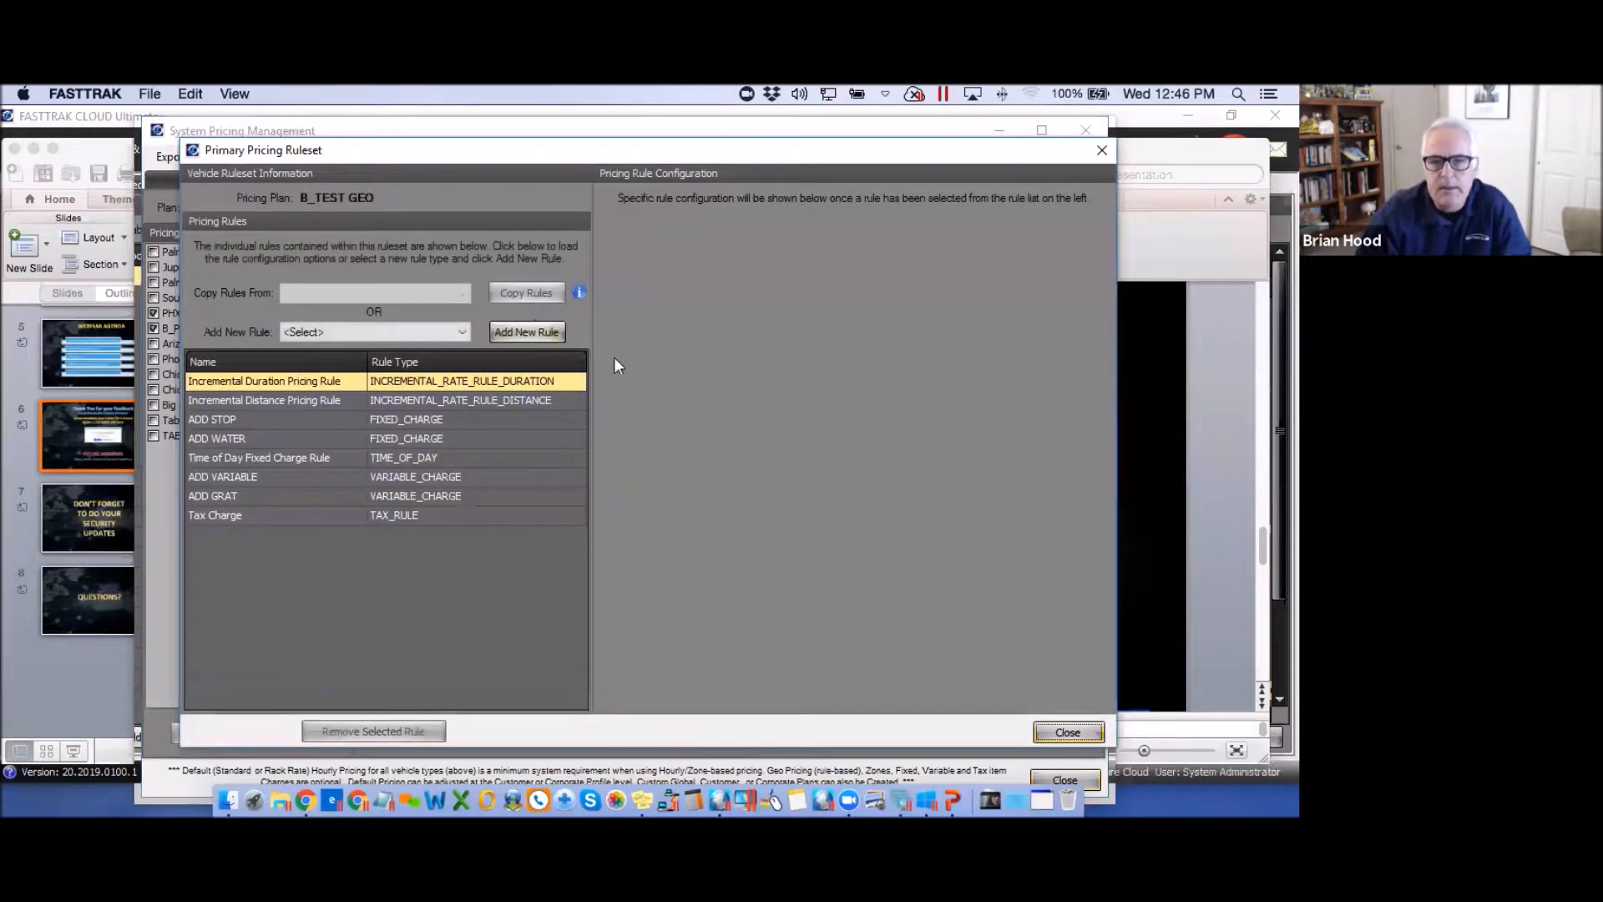
{"action": "mouse_move", "coordinate": [820, 162]}
{"action": "left_mouse_down"}
{"action": "mouse_move", "coordinate": [828, 394]}
{"action": "mouse_move", "coordinate": [814, 177]}
{"action": "left_mouse_up"}
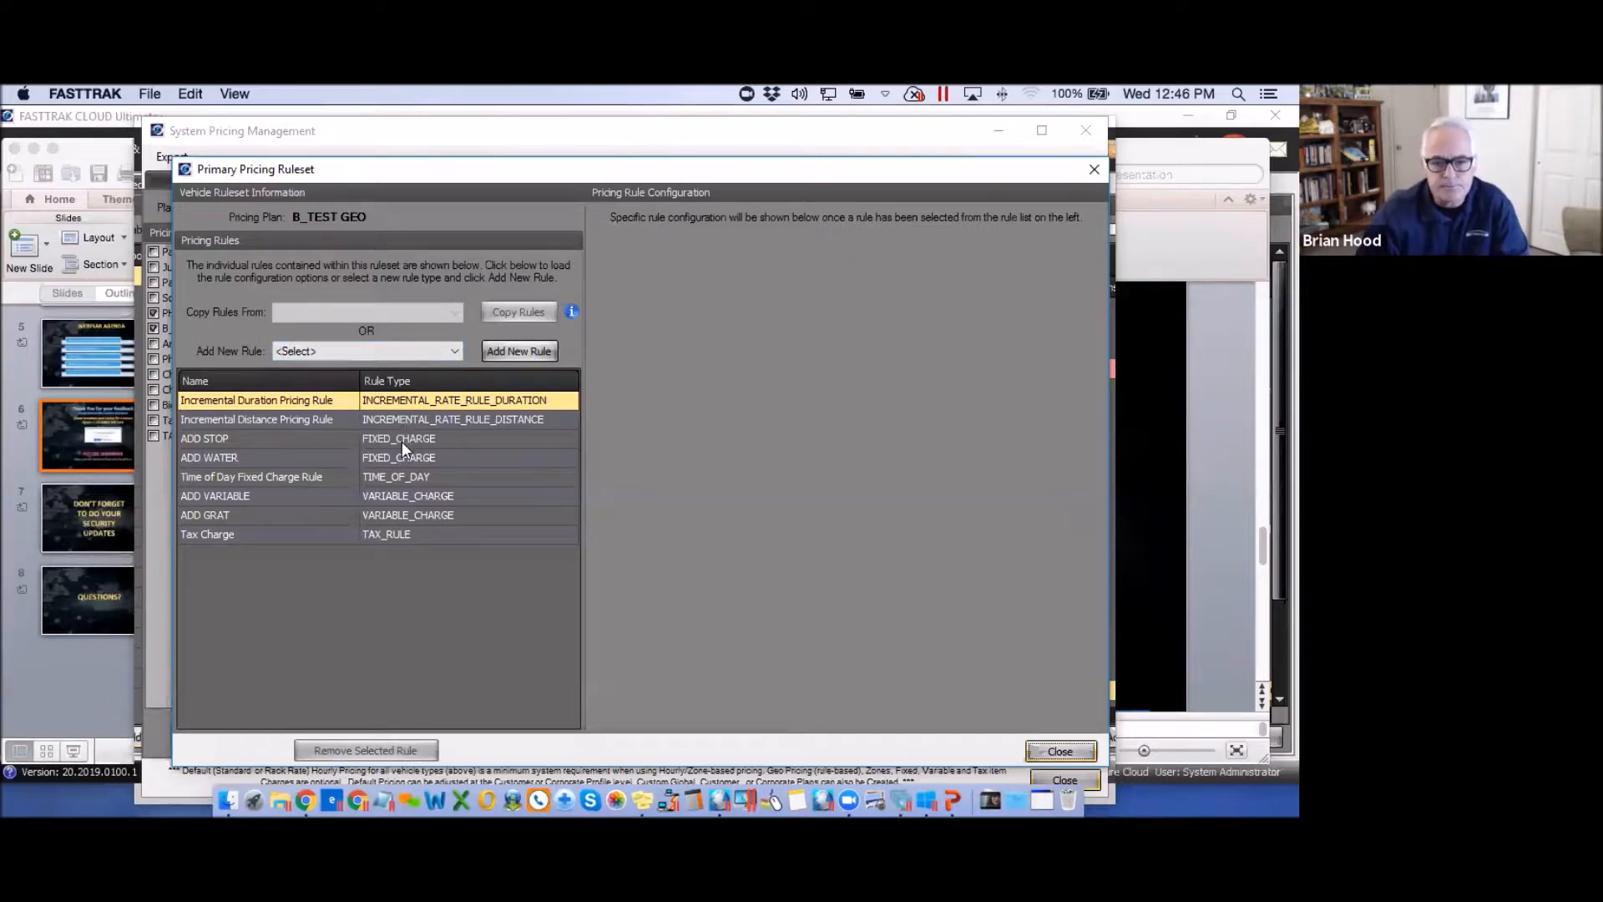
{"action": "left_click", "coordinate": [397, 420]}
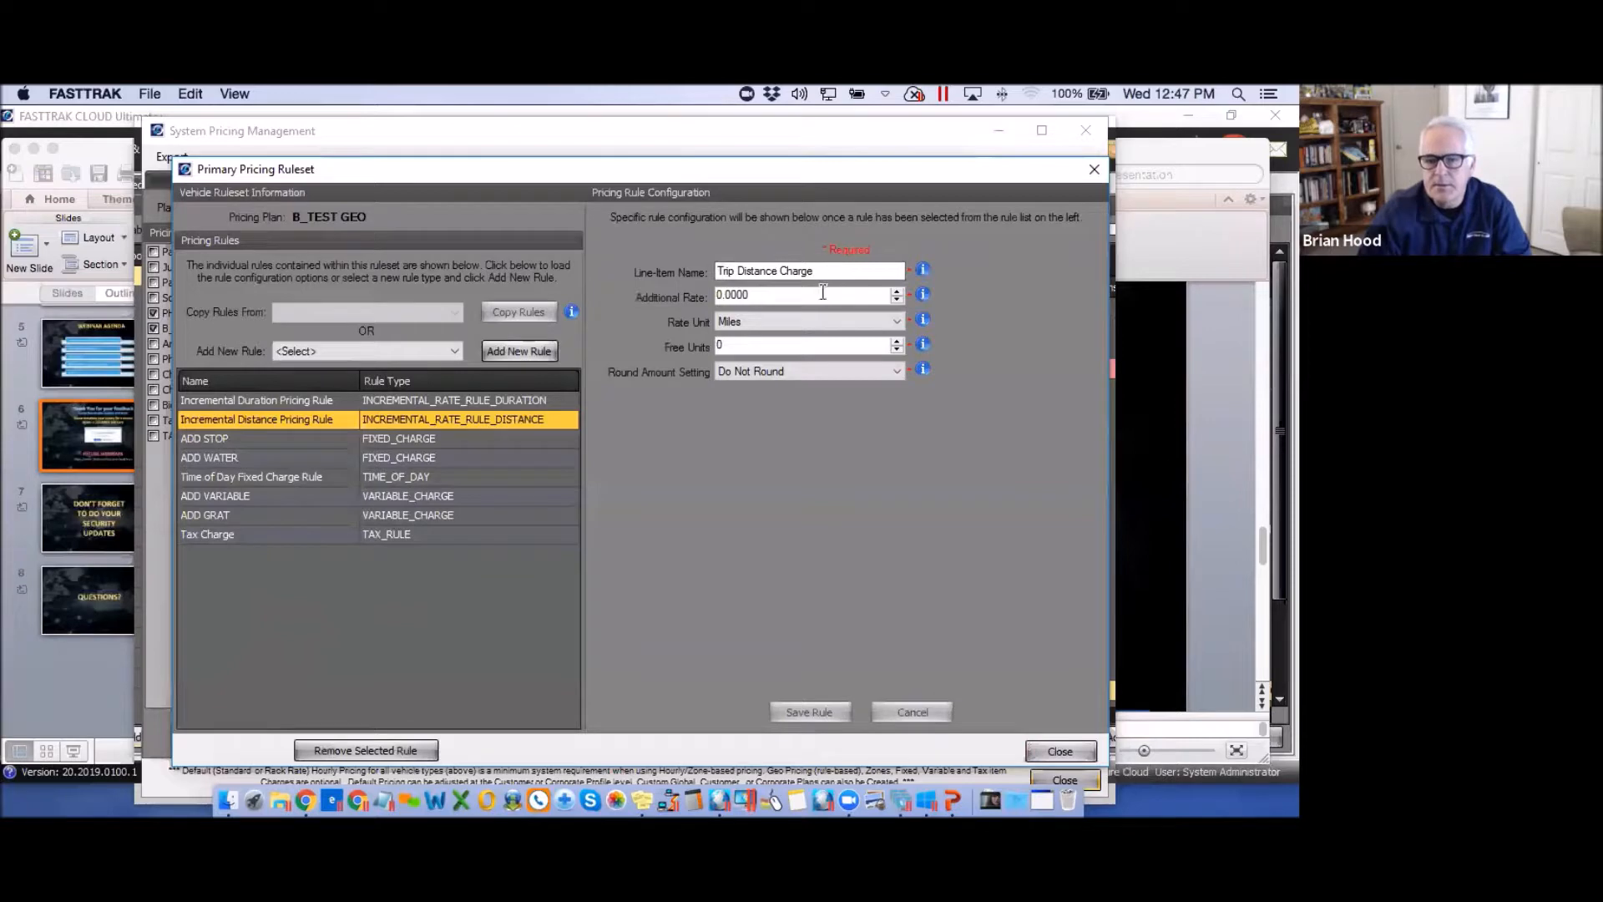
{"action": "left_click", "coordinate": [414, 404]}
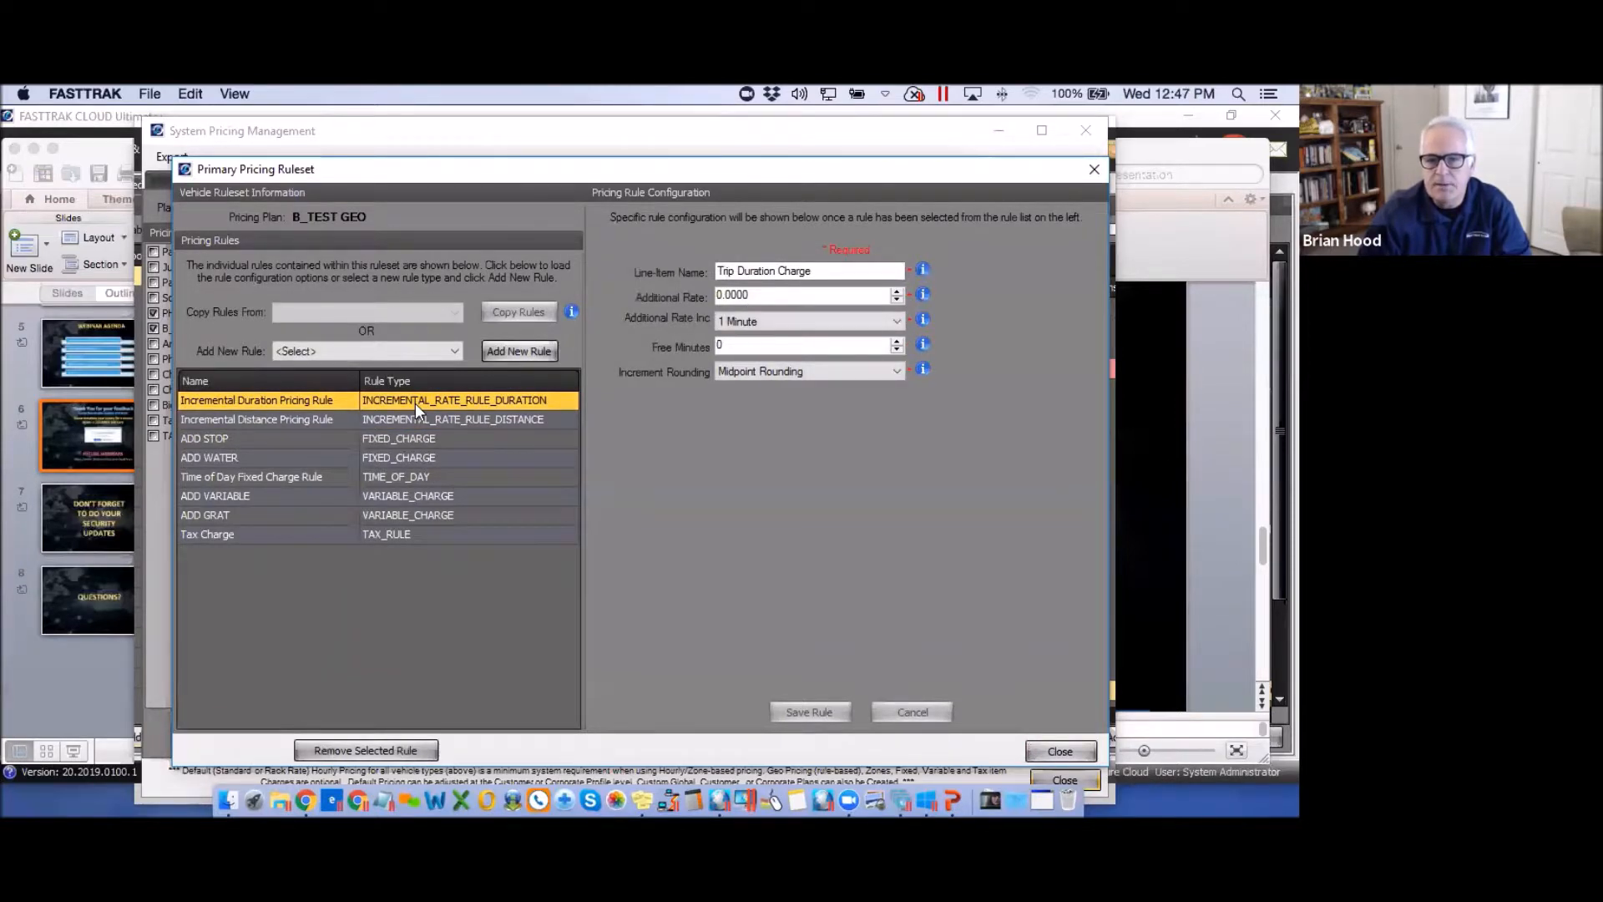
{"action": "left_click", "coordinate": [402, 439]}
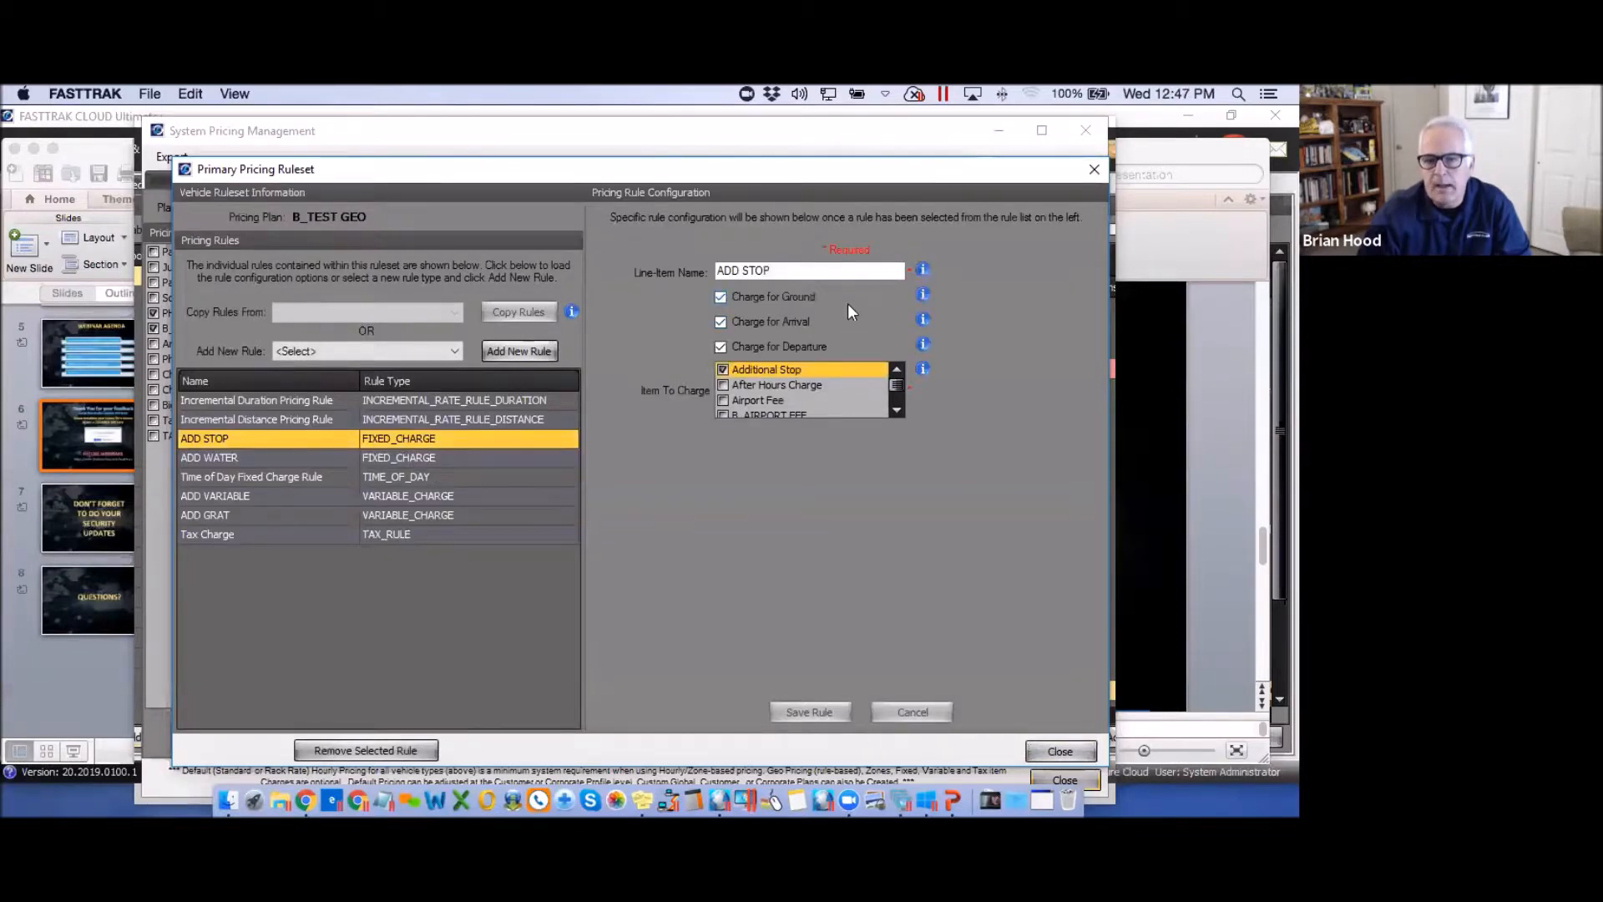
{"action": "mouse_move", "coordinate": [895, 387]}
{"action": "left_mouse_down"}
{"action": "mouse_move", "coordinate": [895, 400]}
{"action": "mouse_move", "coordinate": [899, 386]}
{"action": "left_mouse_up"}
{"action": "scroll", "coordinate": [874, 367], "scroll_direction": "down", "scroll_amount": 1}
{"action": "left_click", "coordinate": [423, 457]}
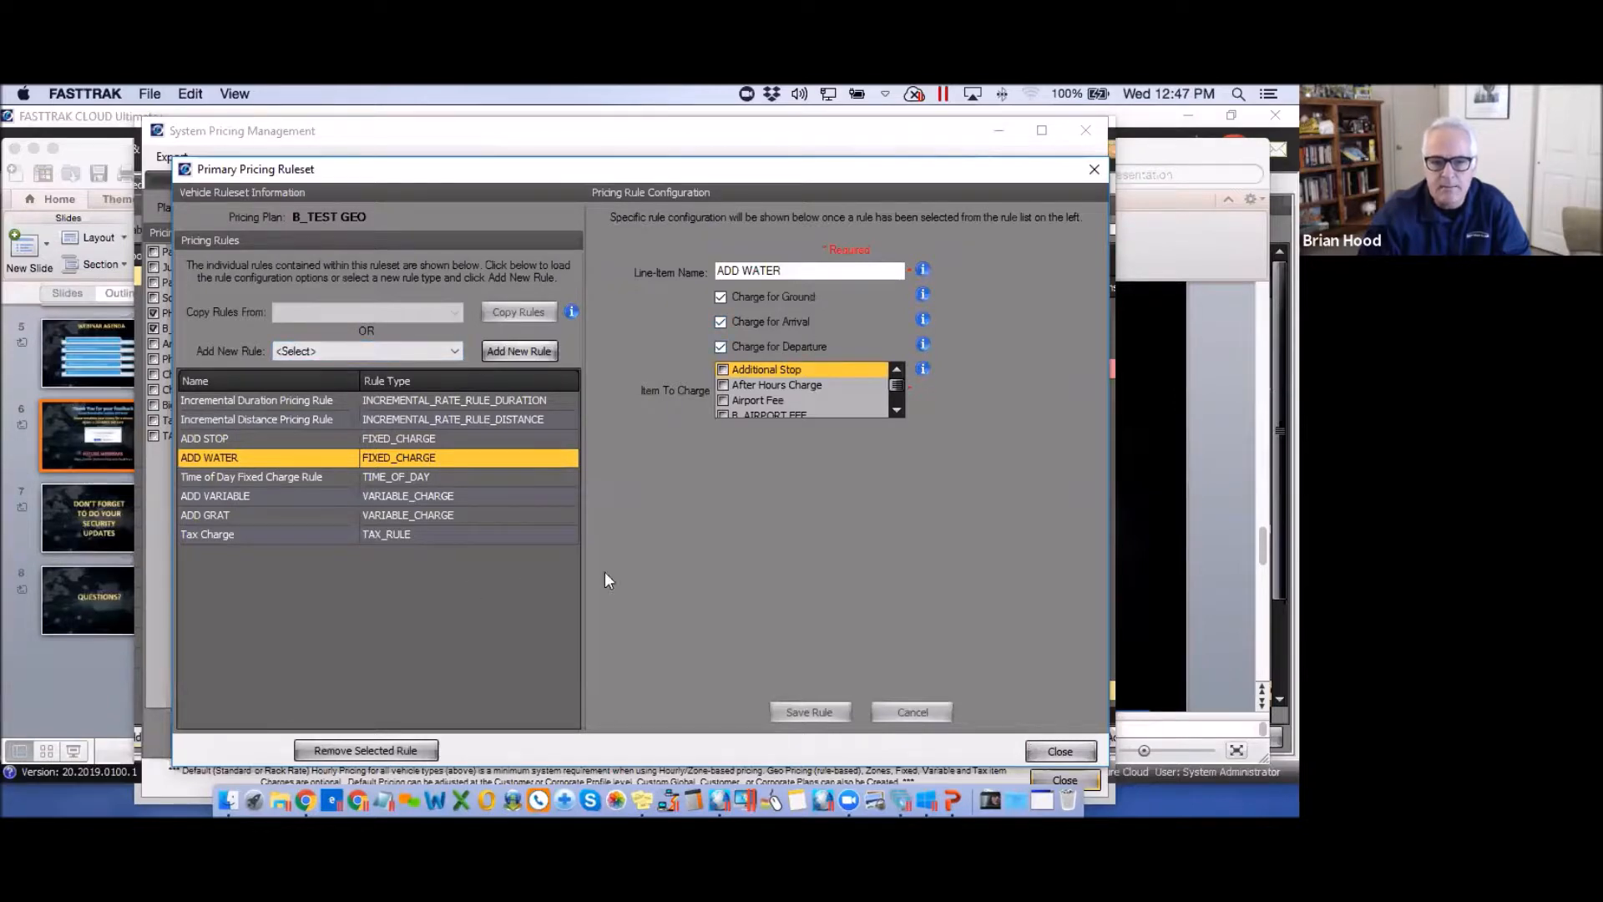
{"action": "left_click", "coordinate": [455, 353]}
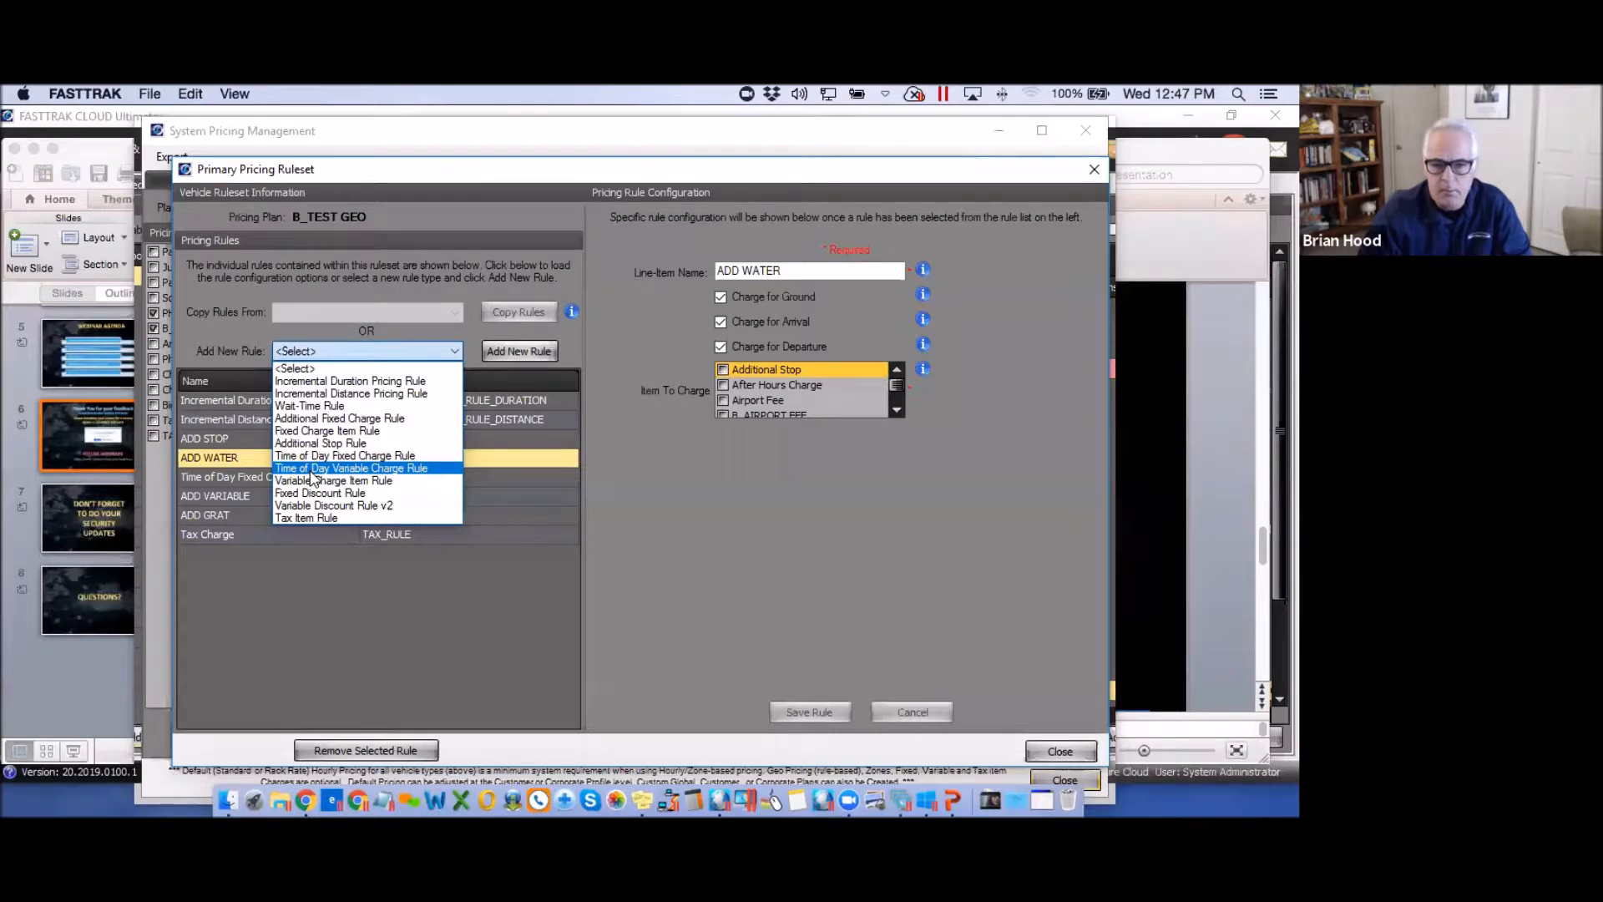
{"action": "left_click", "coordinate": [698, 494]}
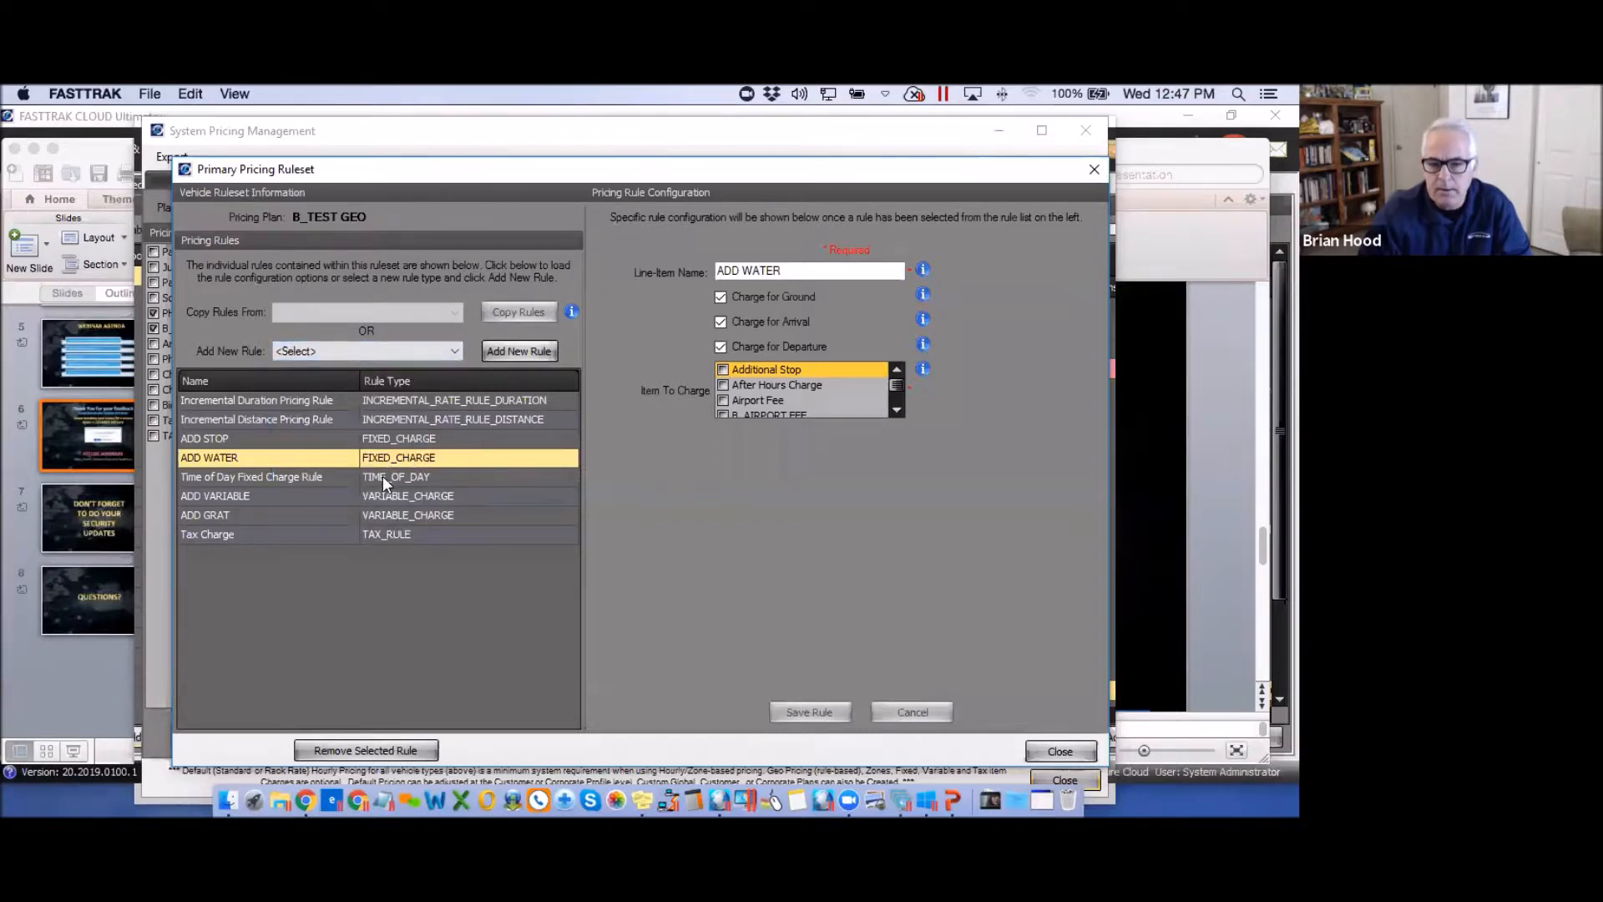
Try to save the Time of Day Fixed Charge Rule with After Hours Charge as its item to charge, and discard the rule changes.
{"action": "left_click", "coordinate": [383, 476]}
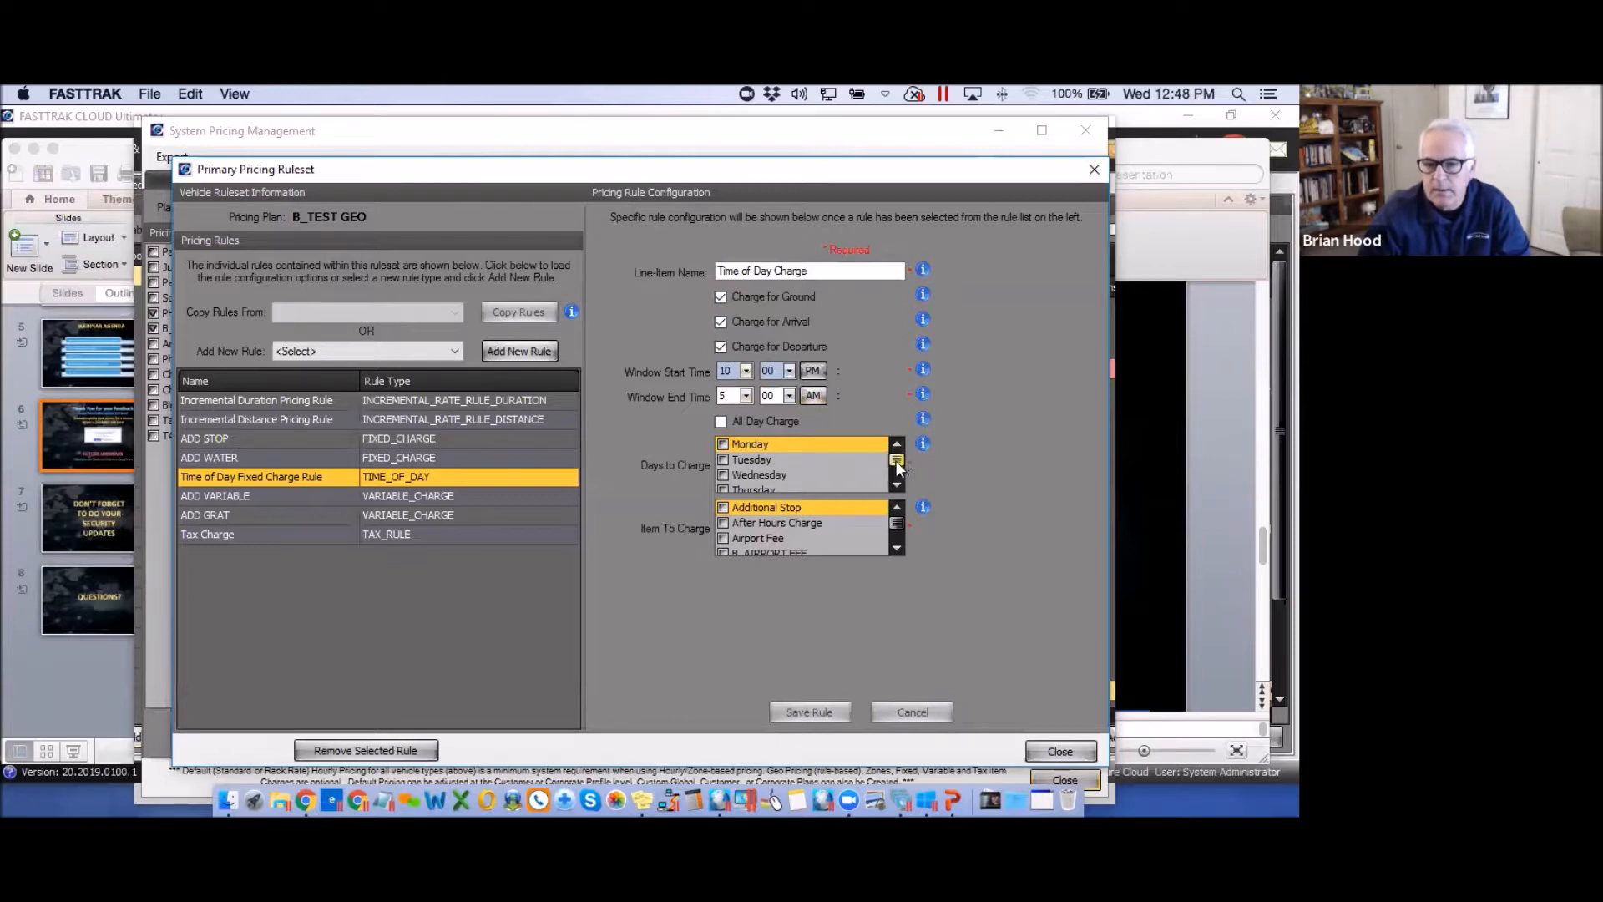
{"action": "left_click_drag", "start_coordinate": [895, 463], "coordinate": [896, 449]}
{"action": "left_click_drag", "start_coordinate": [895, 524], "coordinate": [899, 516]}
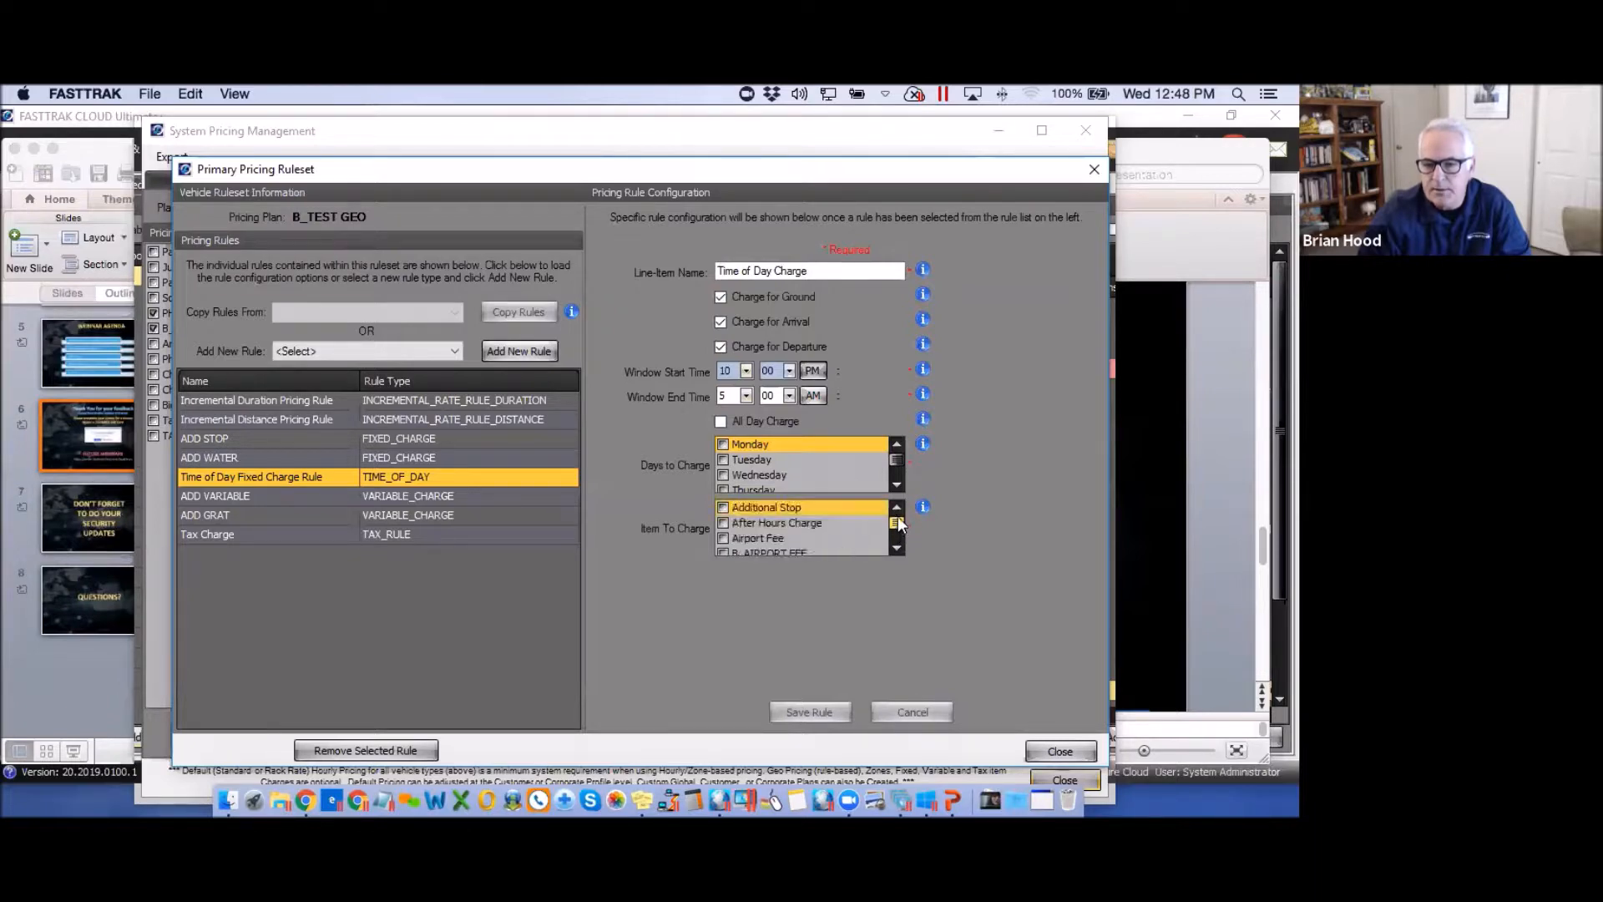
{"action": "left_click", "coordinate": [723, 522]}
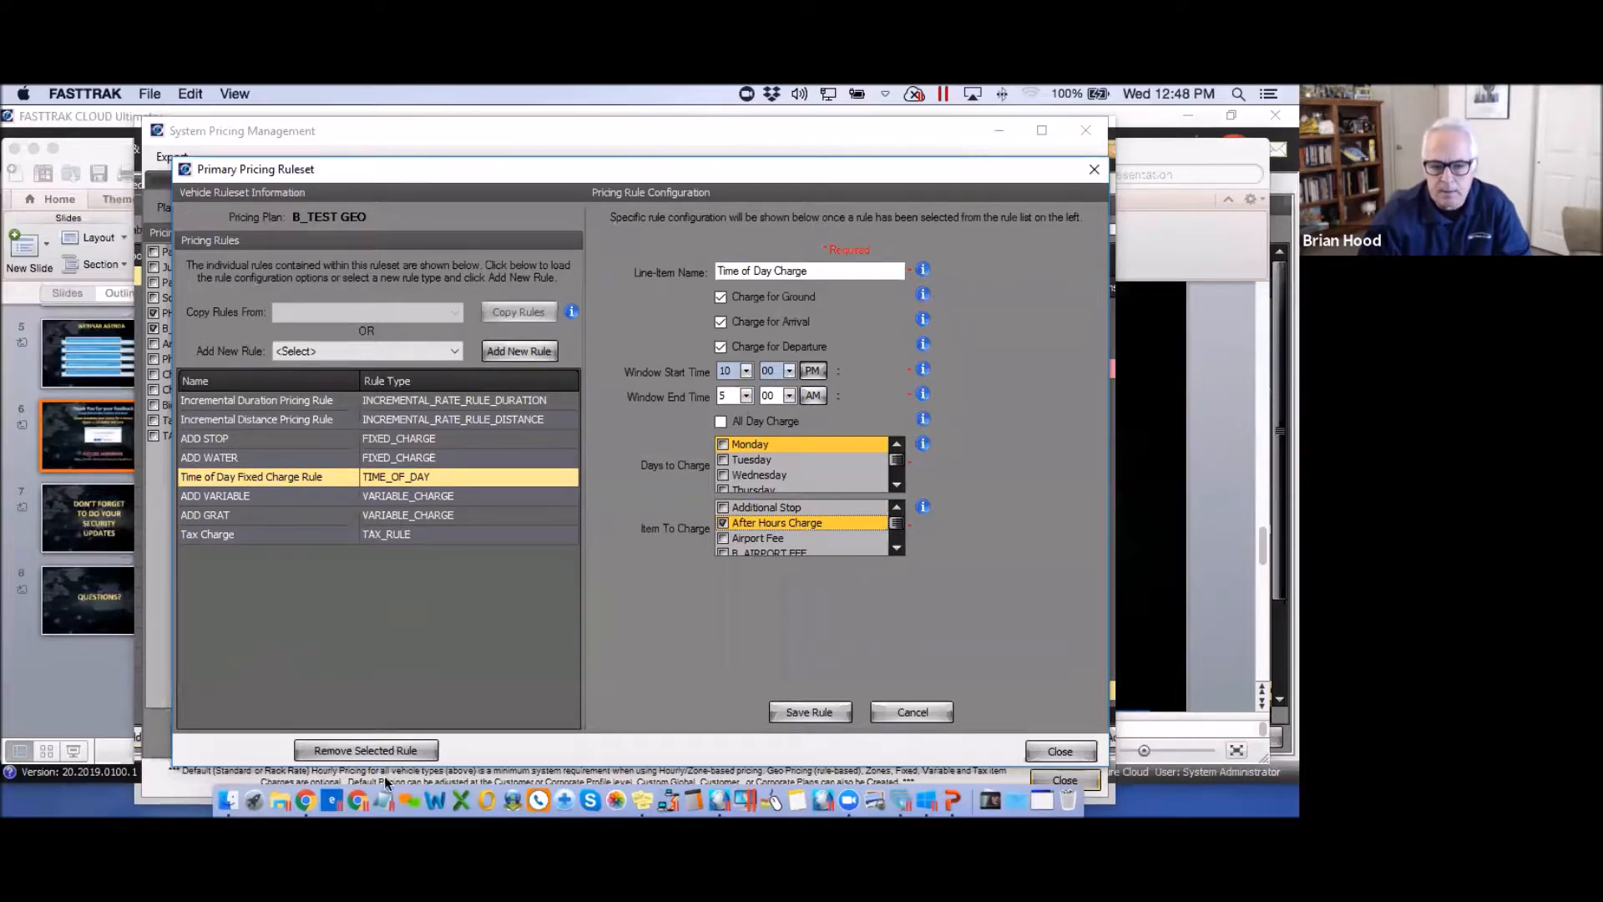
{"action": "left_click", "coordinate": [516, 351]}
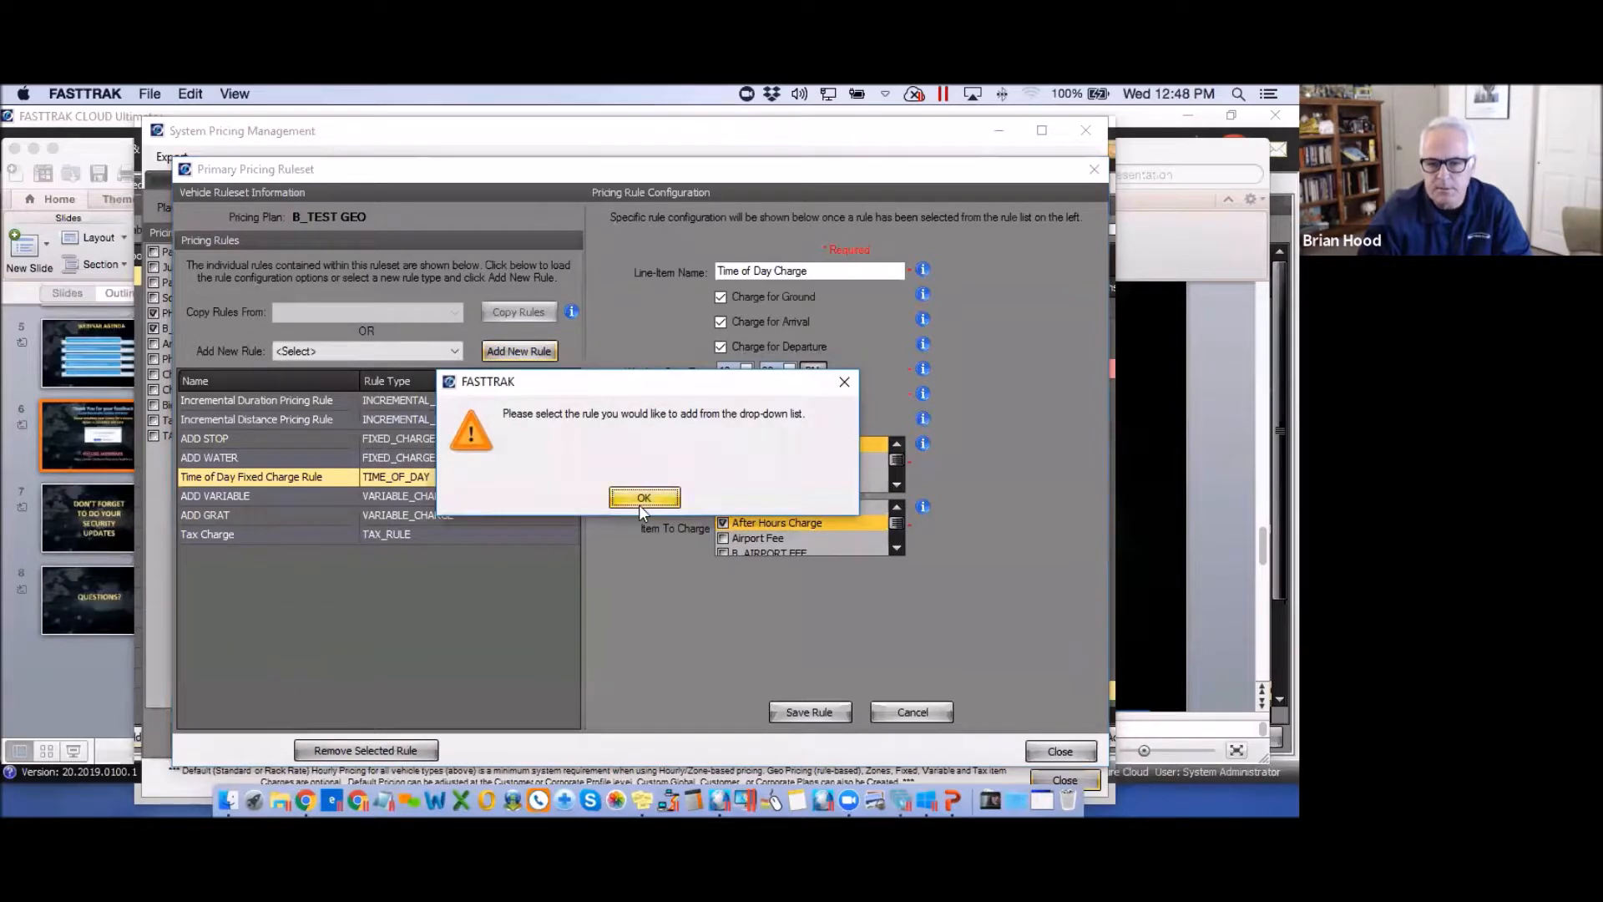
{"action": "left_click", "coordinate": [642, 502]}
{"action": "left_click", "coordinate": [806, 711]}
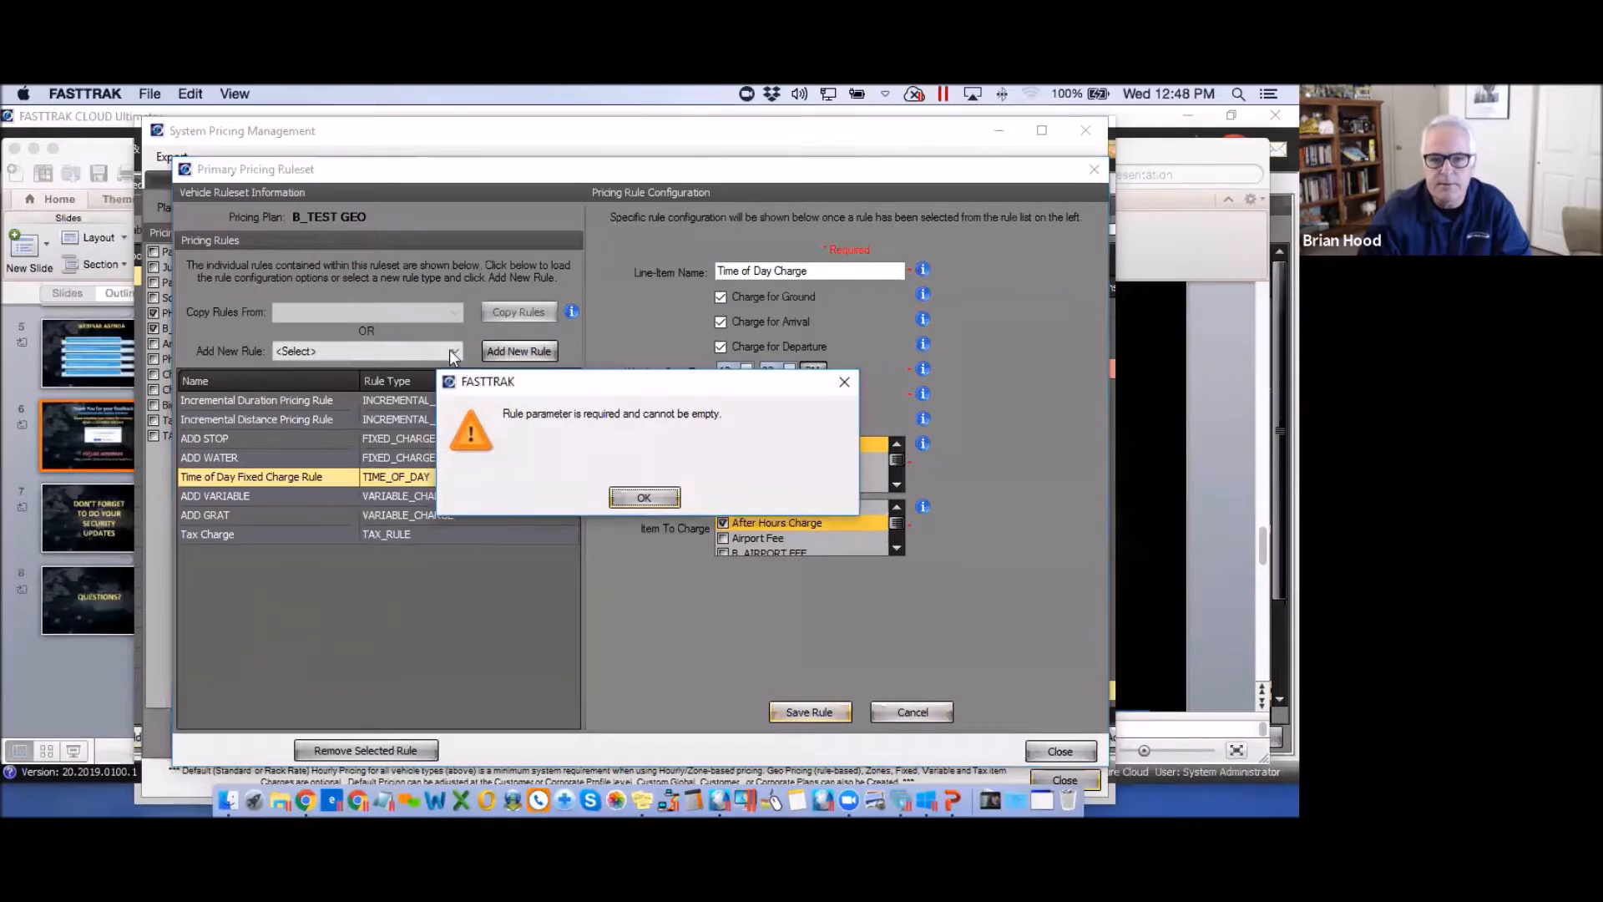
{"action": "left_click", "coordinate": [645, 498]}
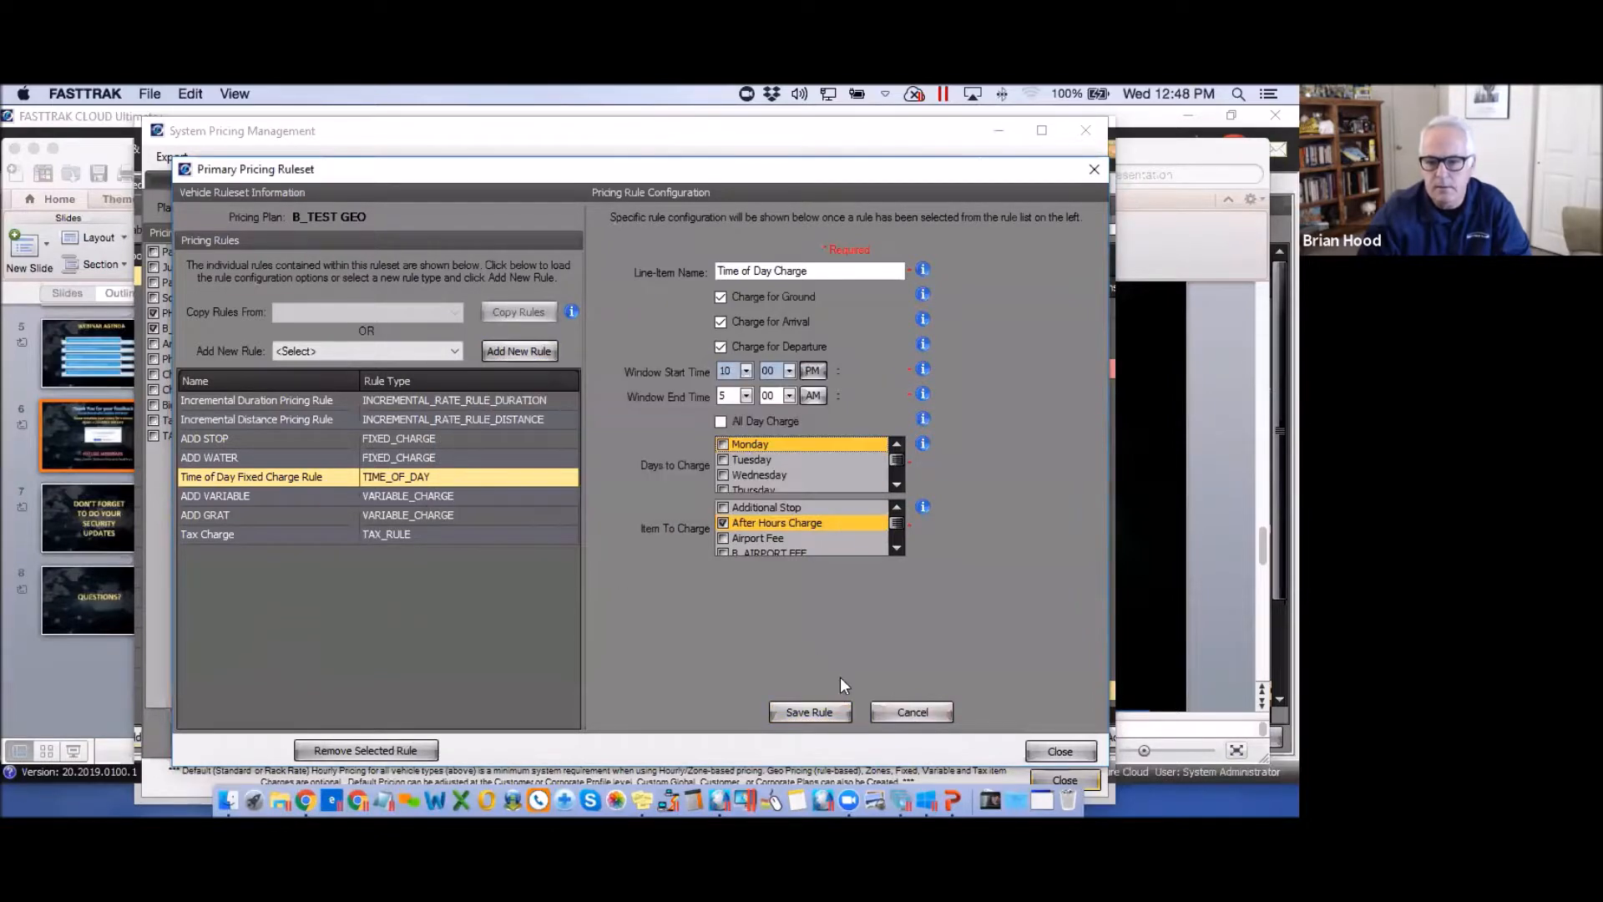
{"action": "left_click", "coordinate": [914, 711]}
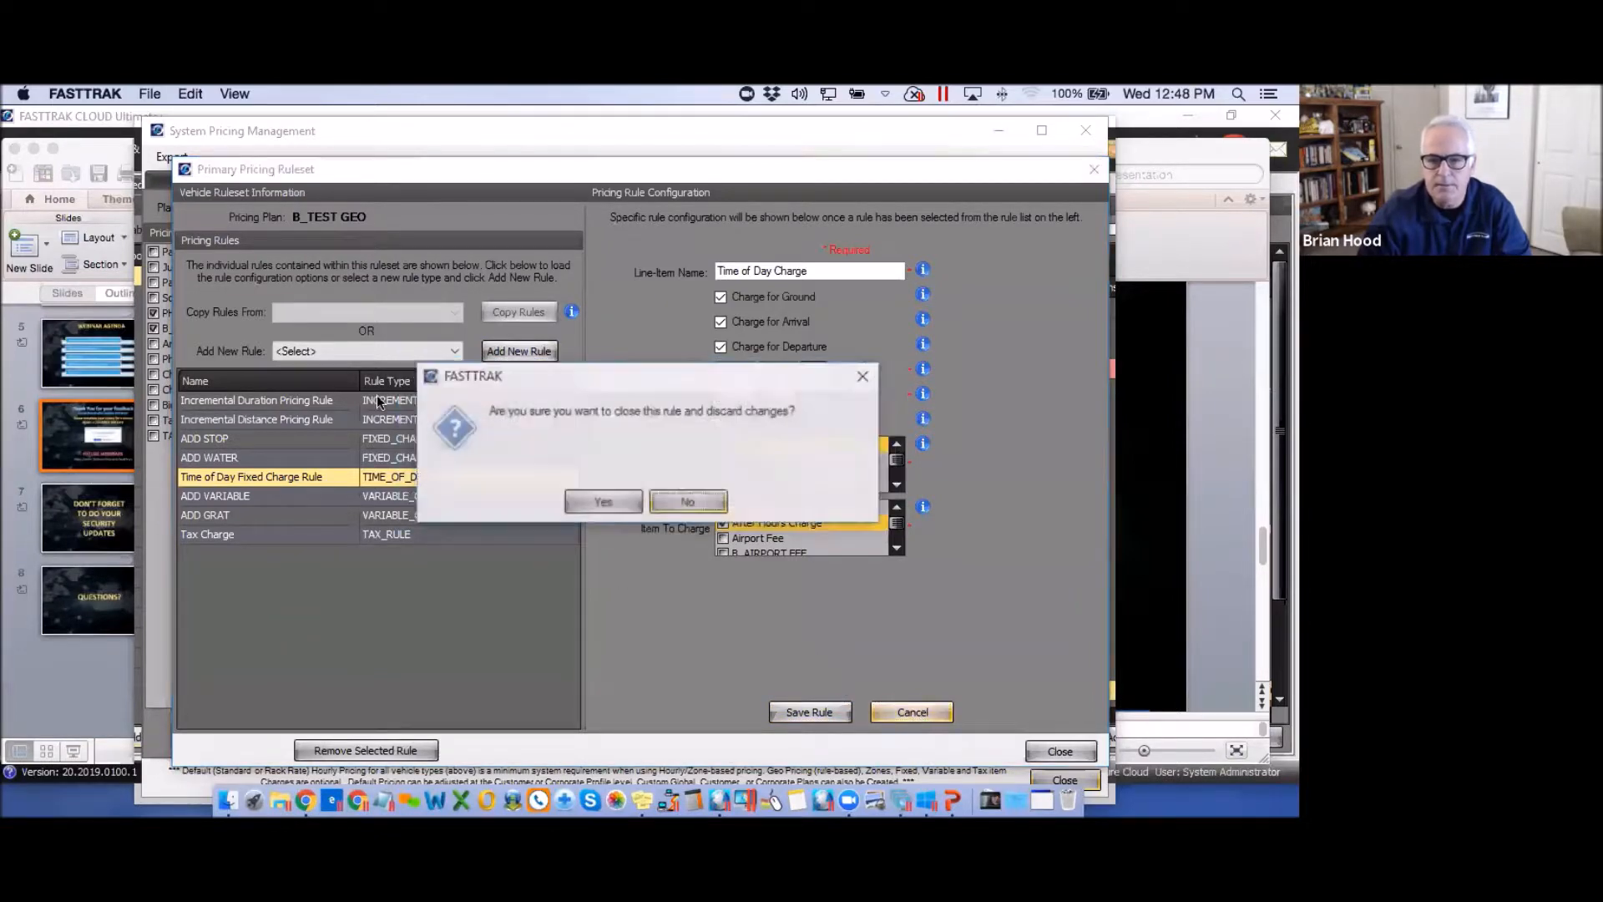
{"action": "left_click", "coordinate": [608, 497]}
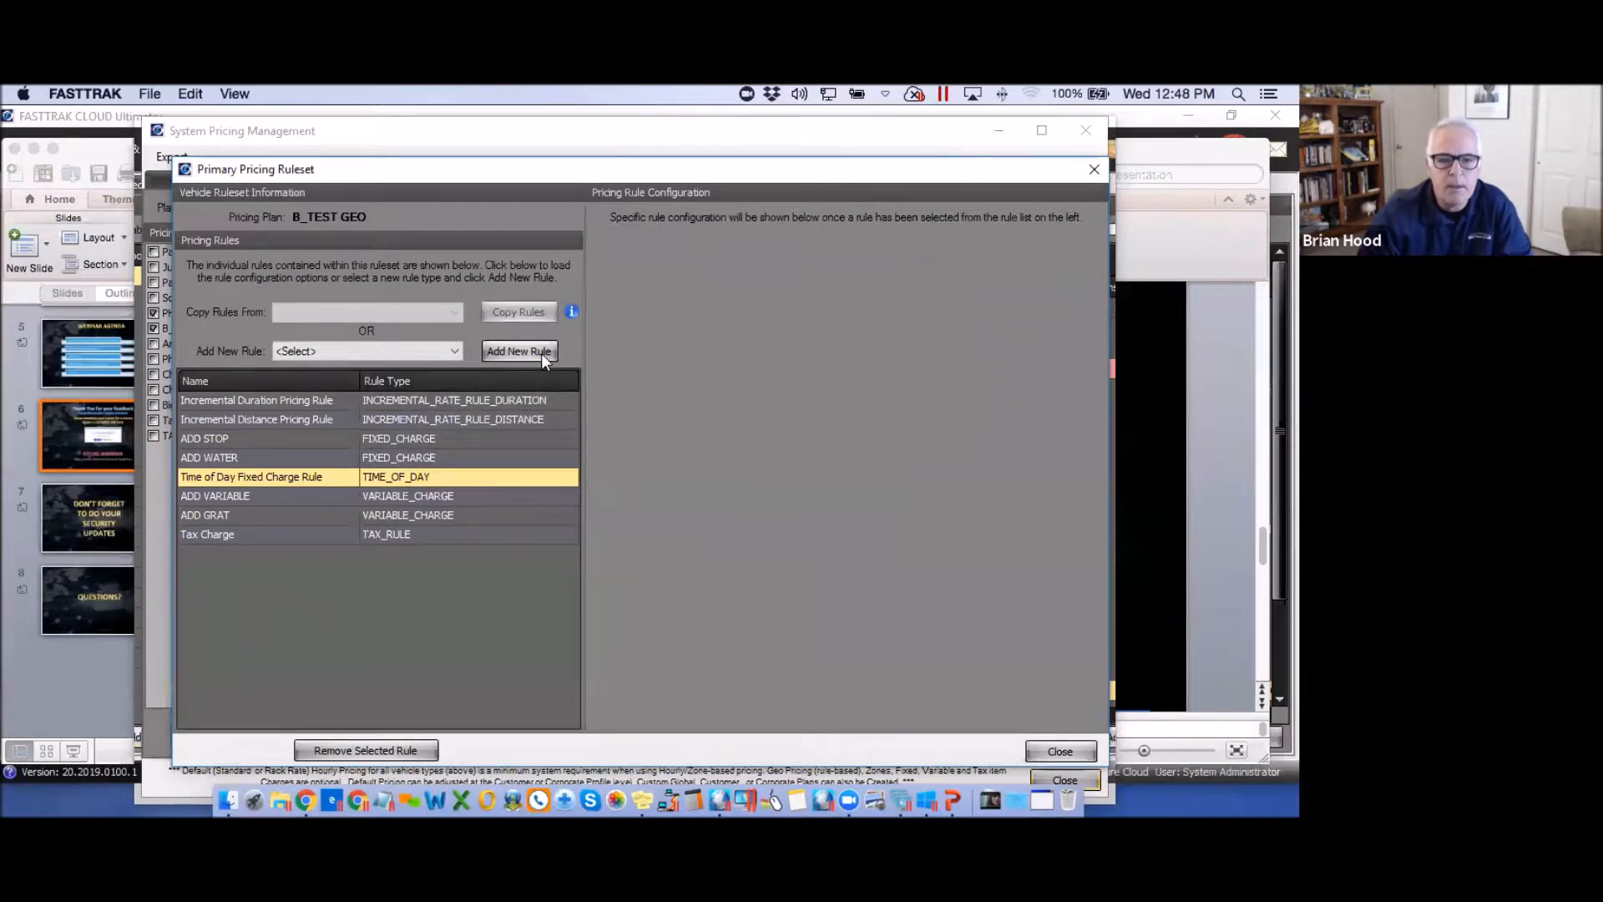
Add an Additional Fixed Charge Rule to the primary pricing ruleset.
{"action": "left_click", "coordinate": [455, 353]}
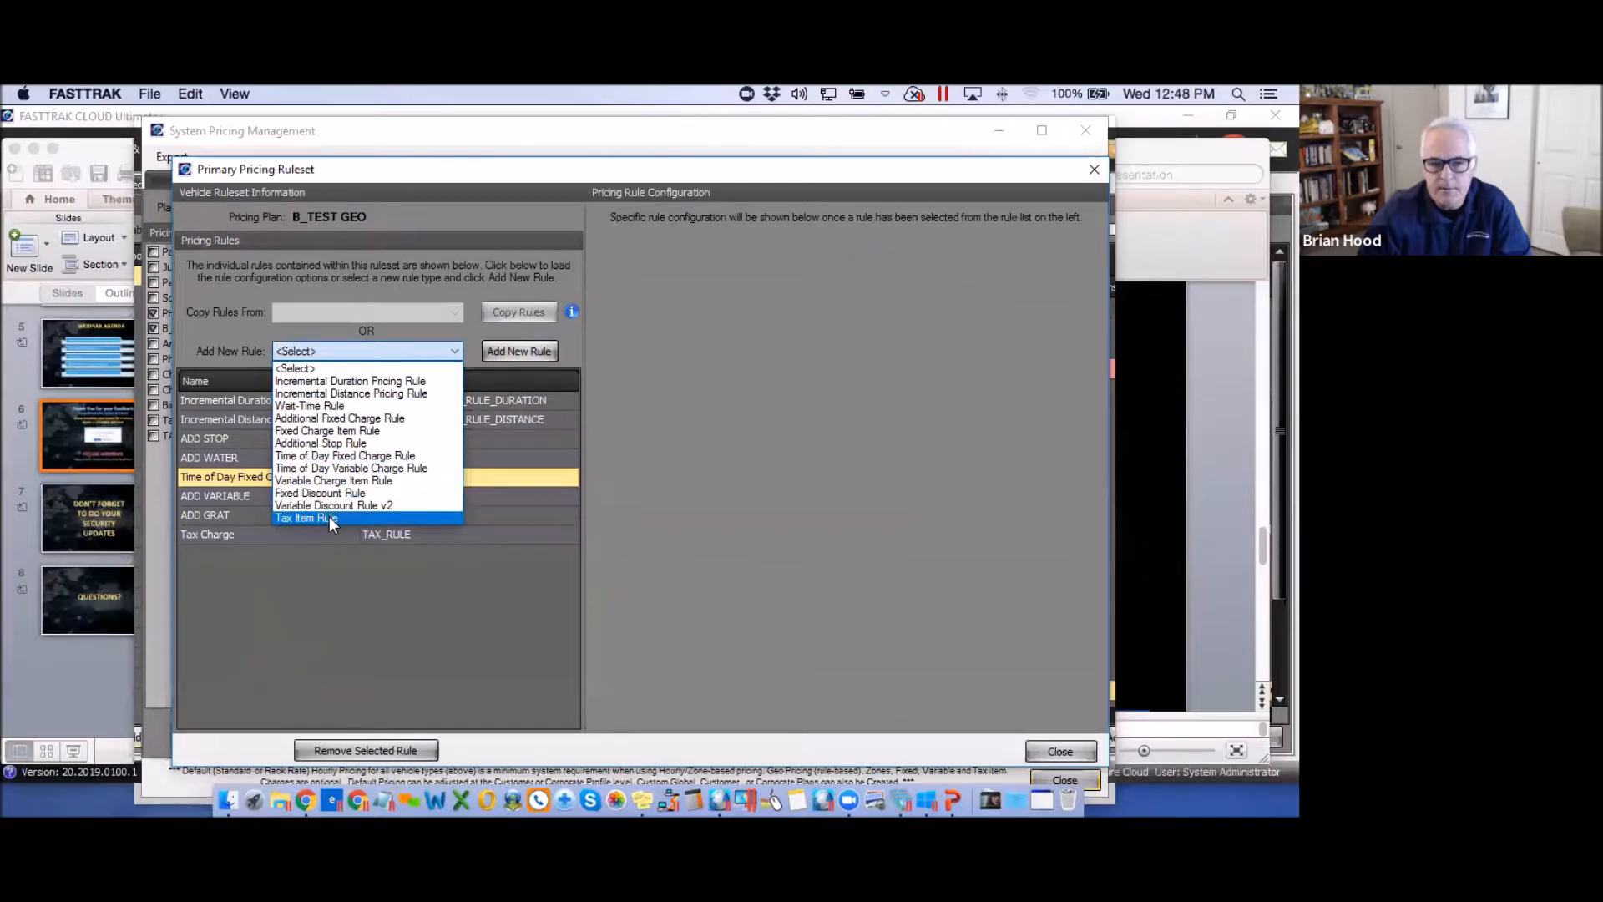
{"action": "left_click", "coordinate": [325, 419]}
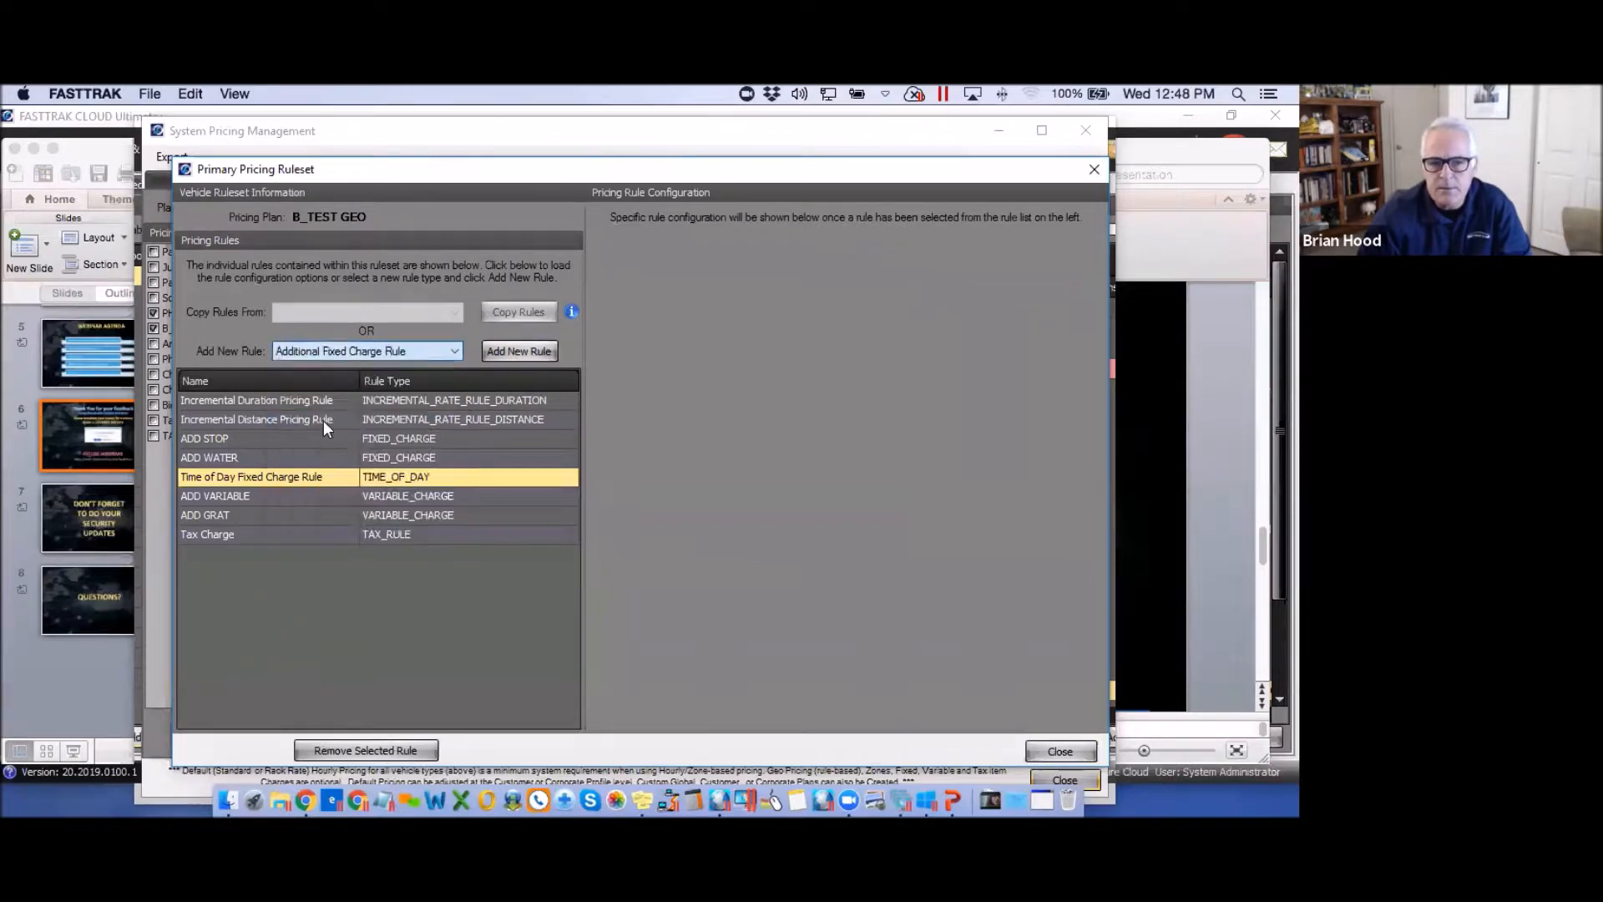
{"action": "left_click", "coordinate": [513, 352]}
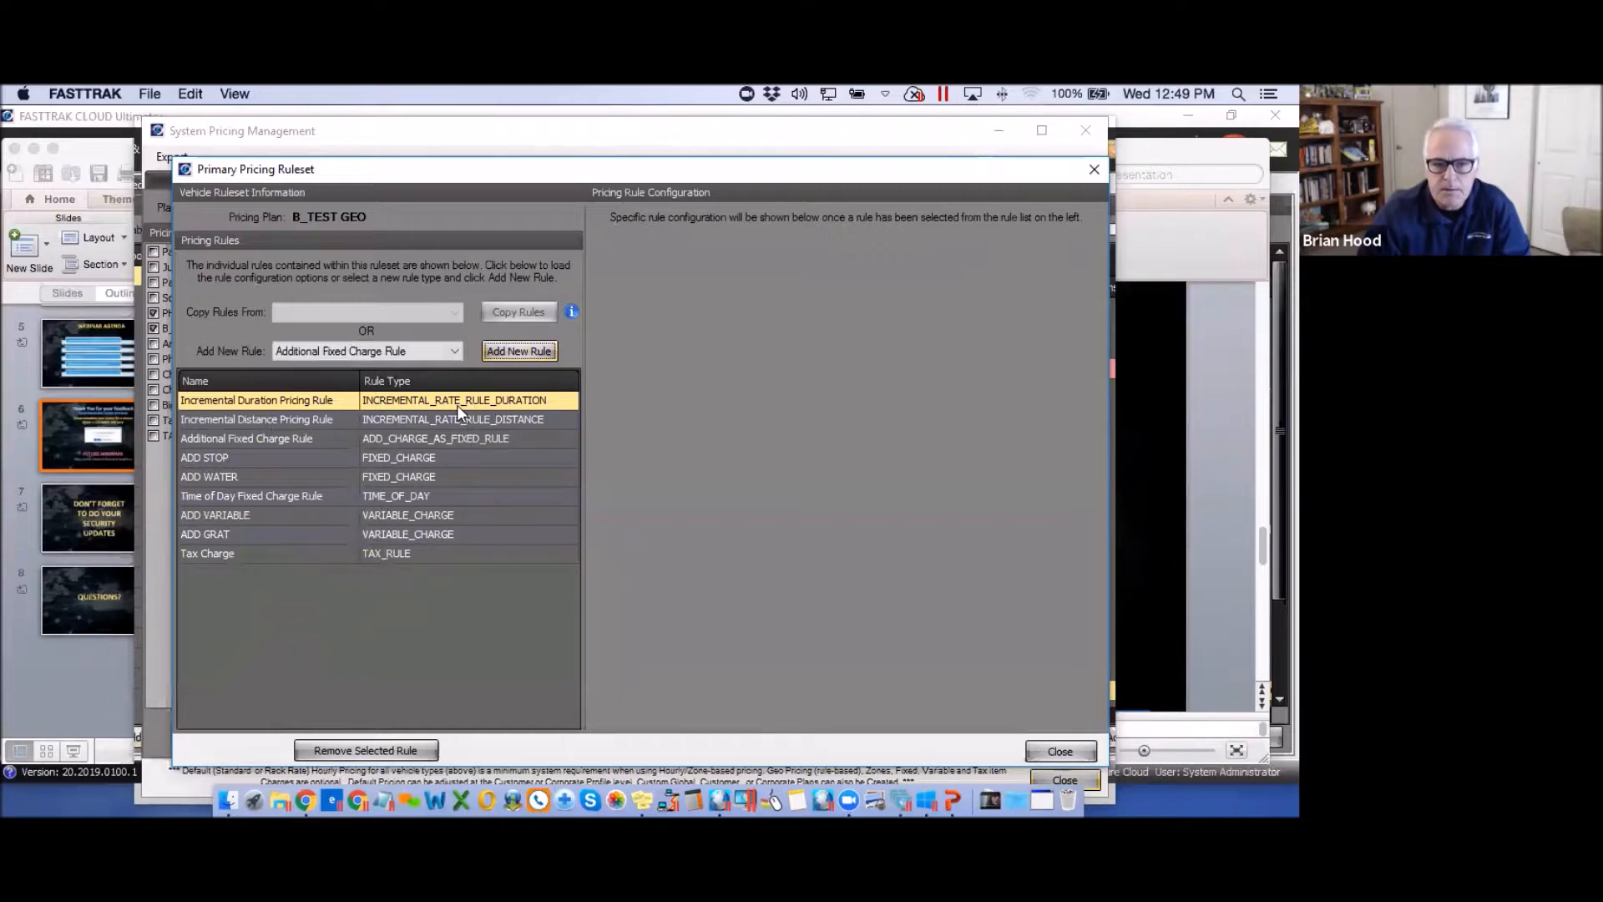
Set the additional fixed charge rule's amount to 4.0000 and its line-item name to FEE, save it, and close the ruleset.
{"action": "left_click", "coordinate": [453, 437]}
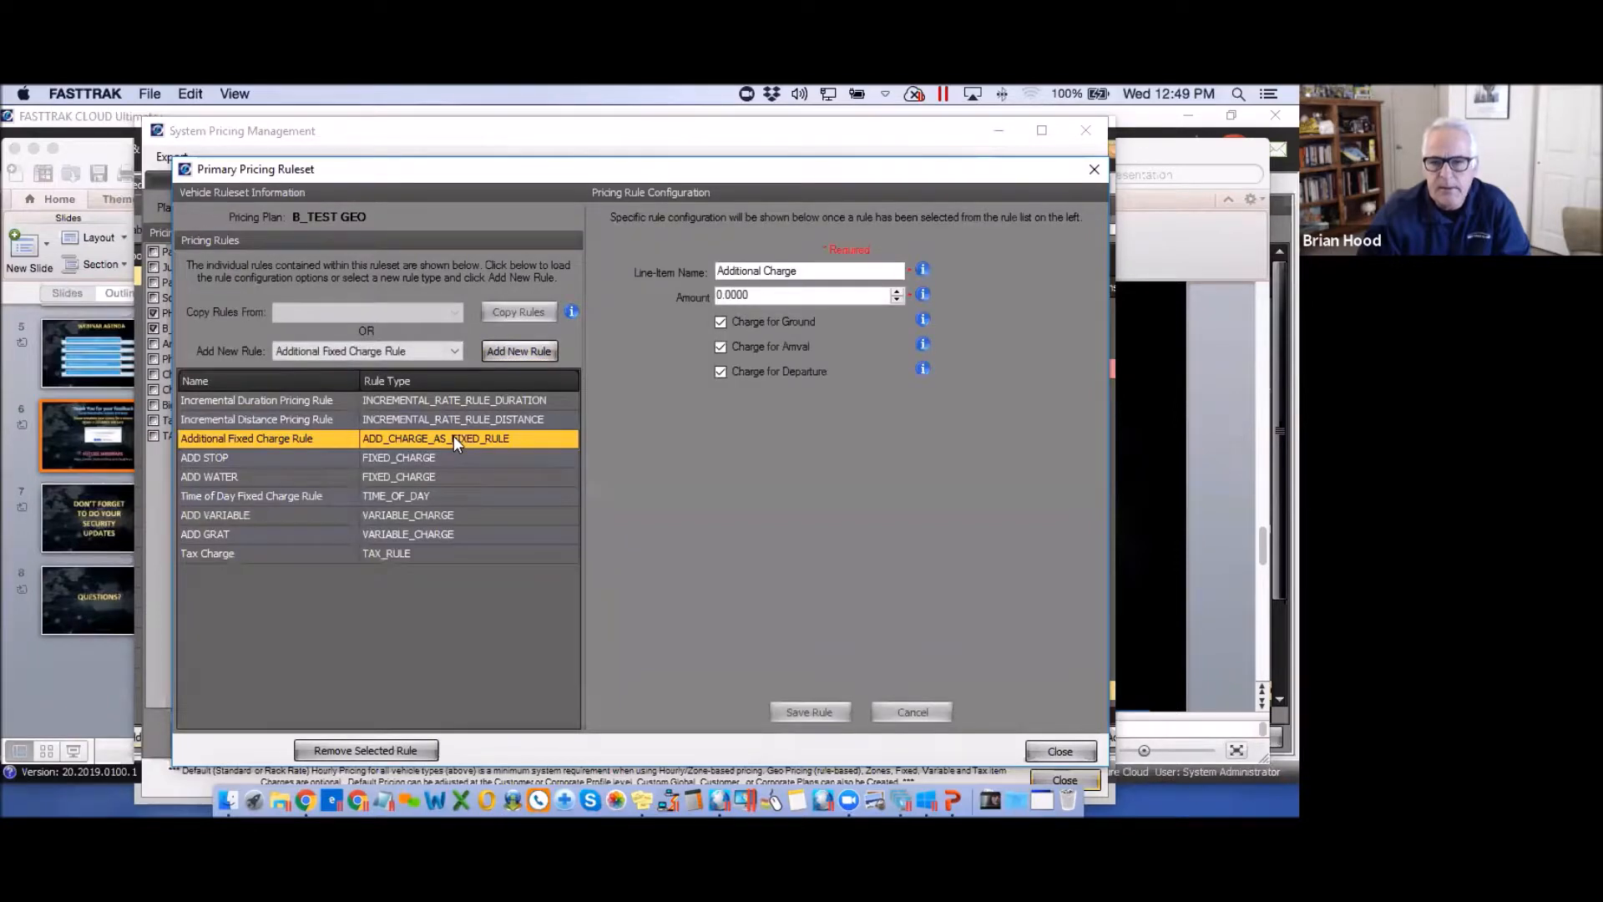
{"action": "left_click", "coordinate": [896, 301]}
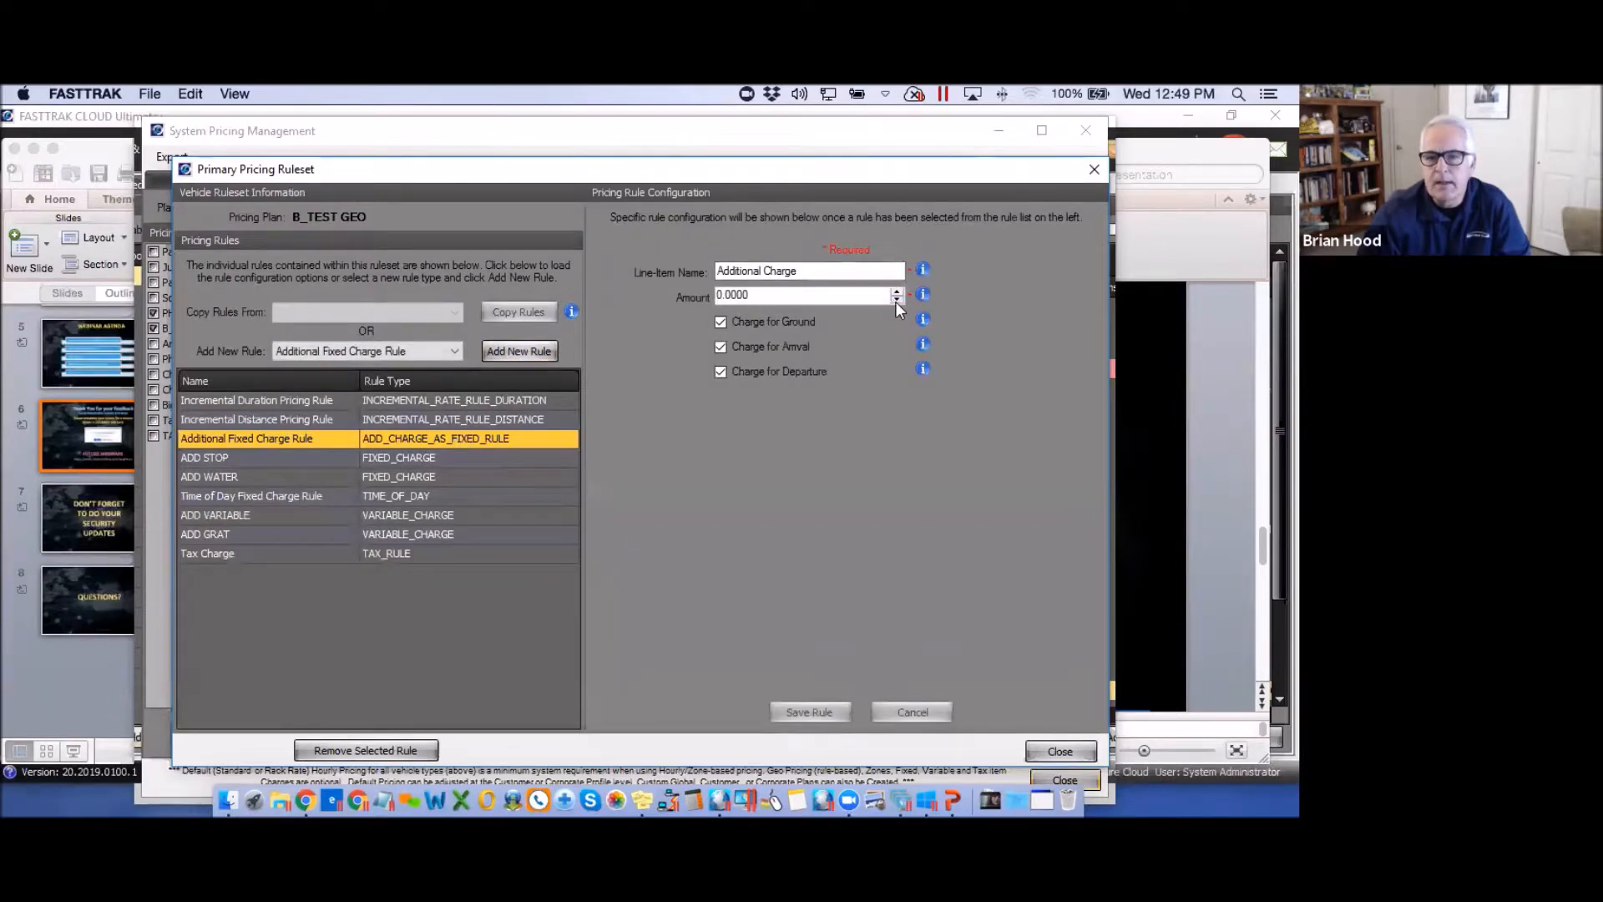
{"action": "left_click", "coordinate": [896, 292]}
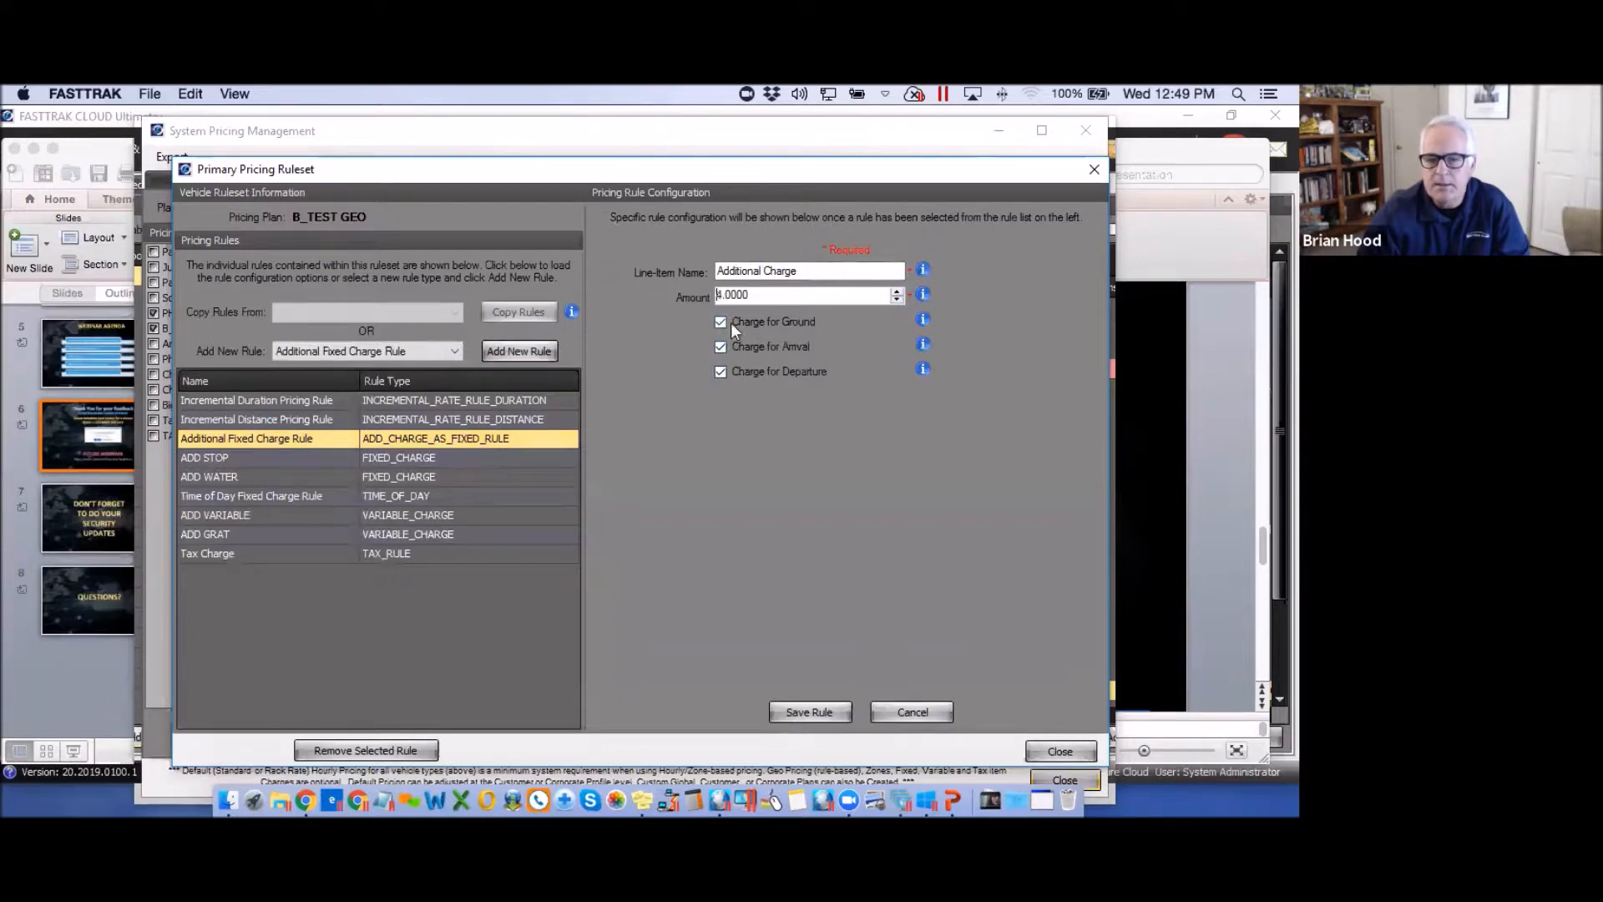
{"action": "left_click_drag", "start_coordinate": [800, 272], "coordinate": [716, 271]}
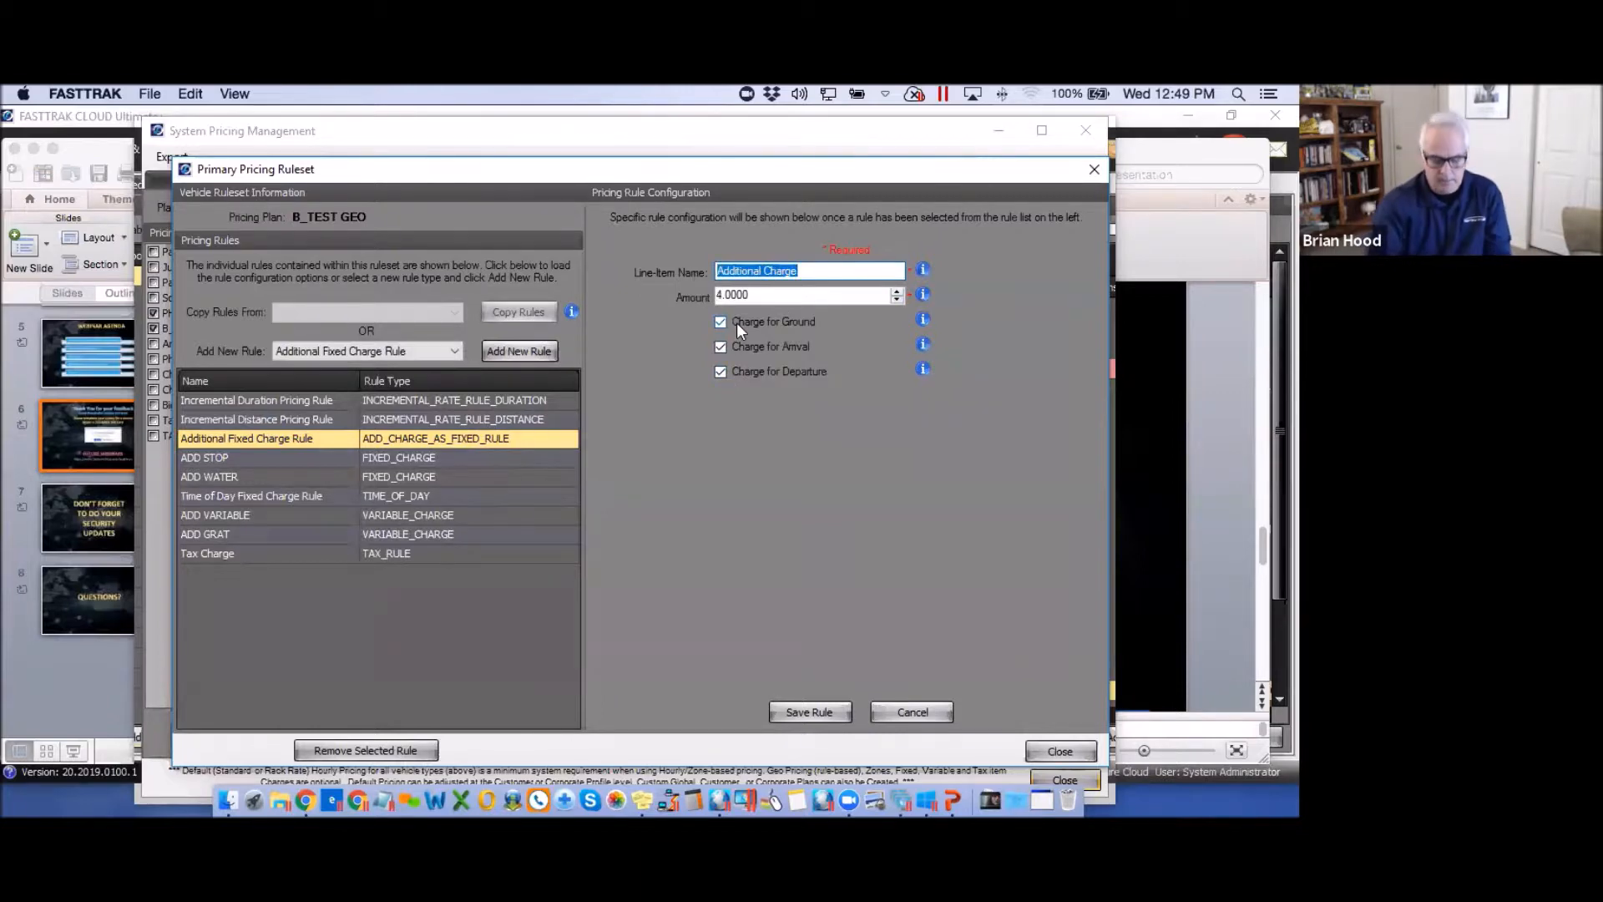
{"action": "type", "text": "FEE"}
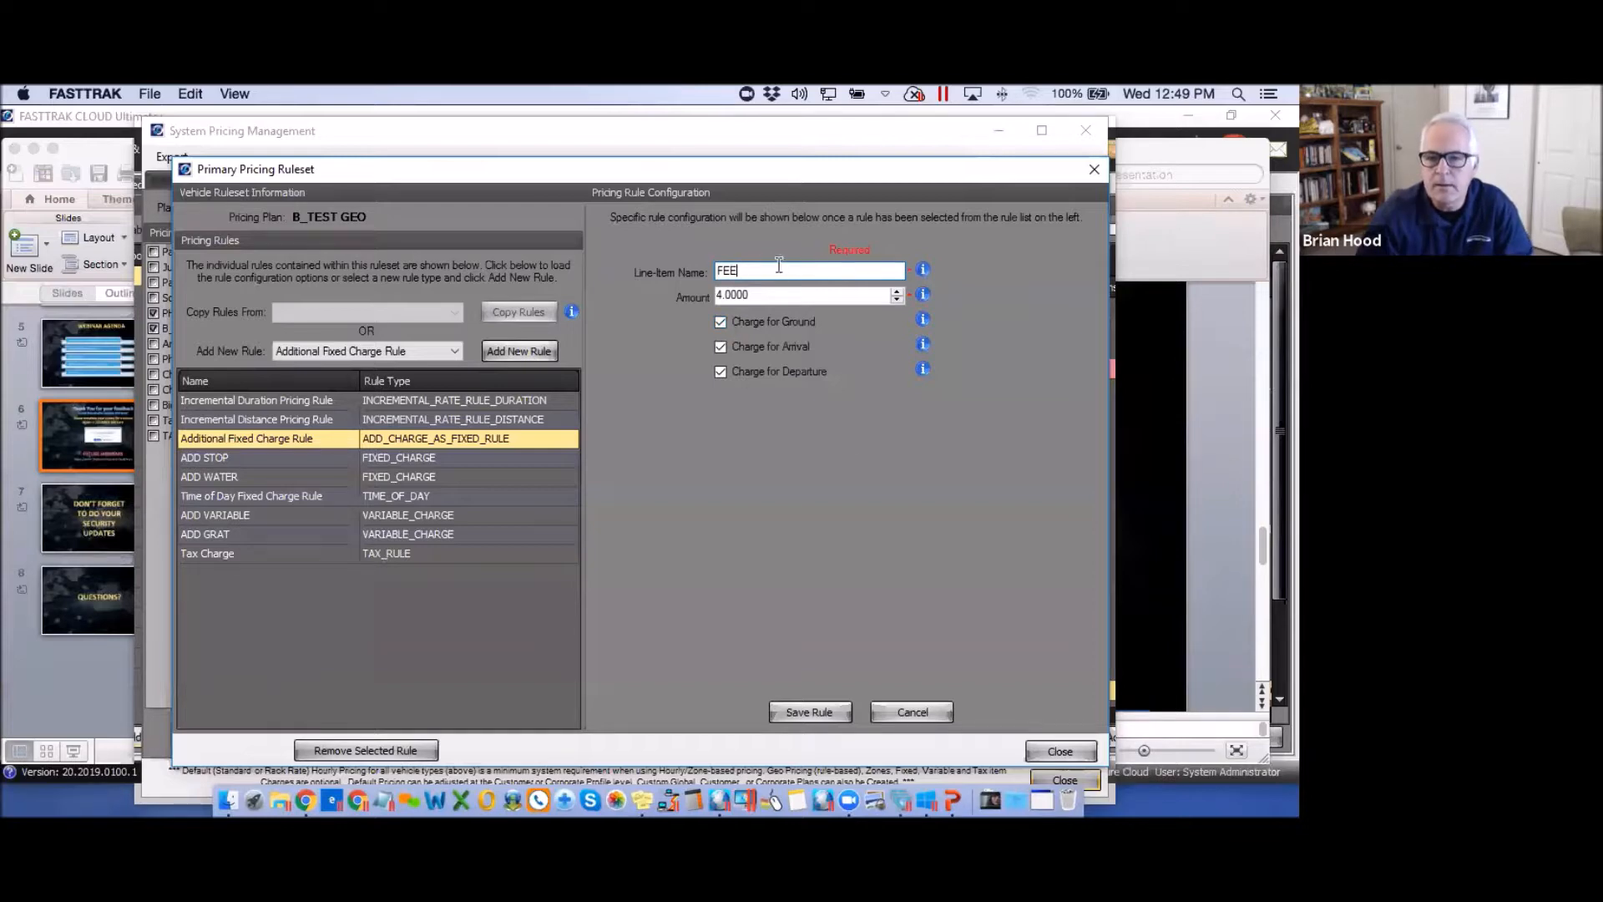
{"action": "left_click", "coordinate": [815, 712]}
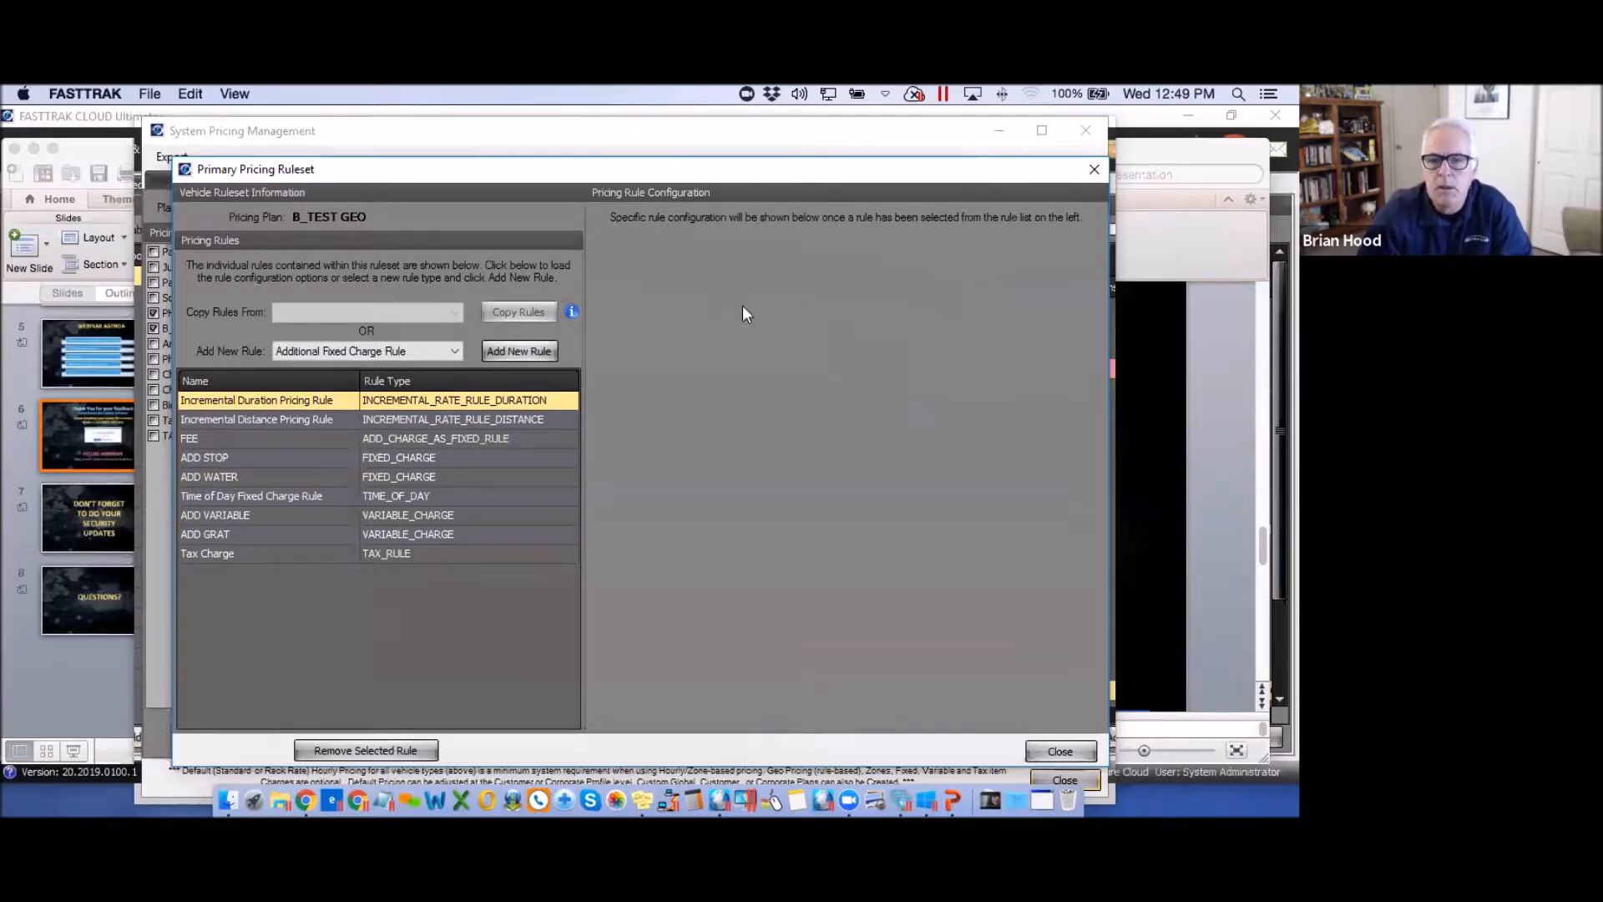
{"action": "left_click_drag", "start_coordinate": [799, 177], "coordinate": [747, 182]}
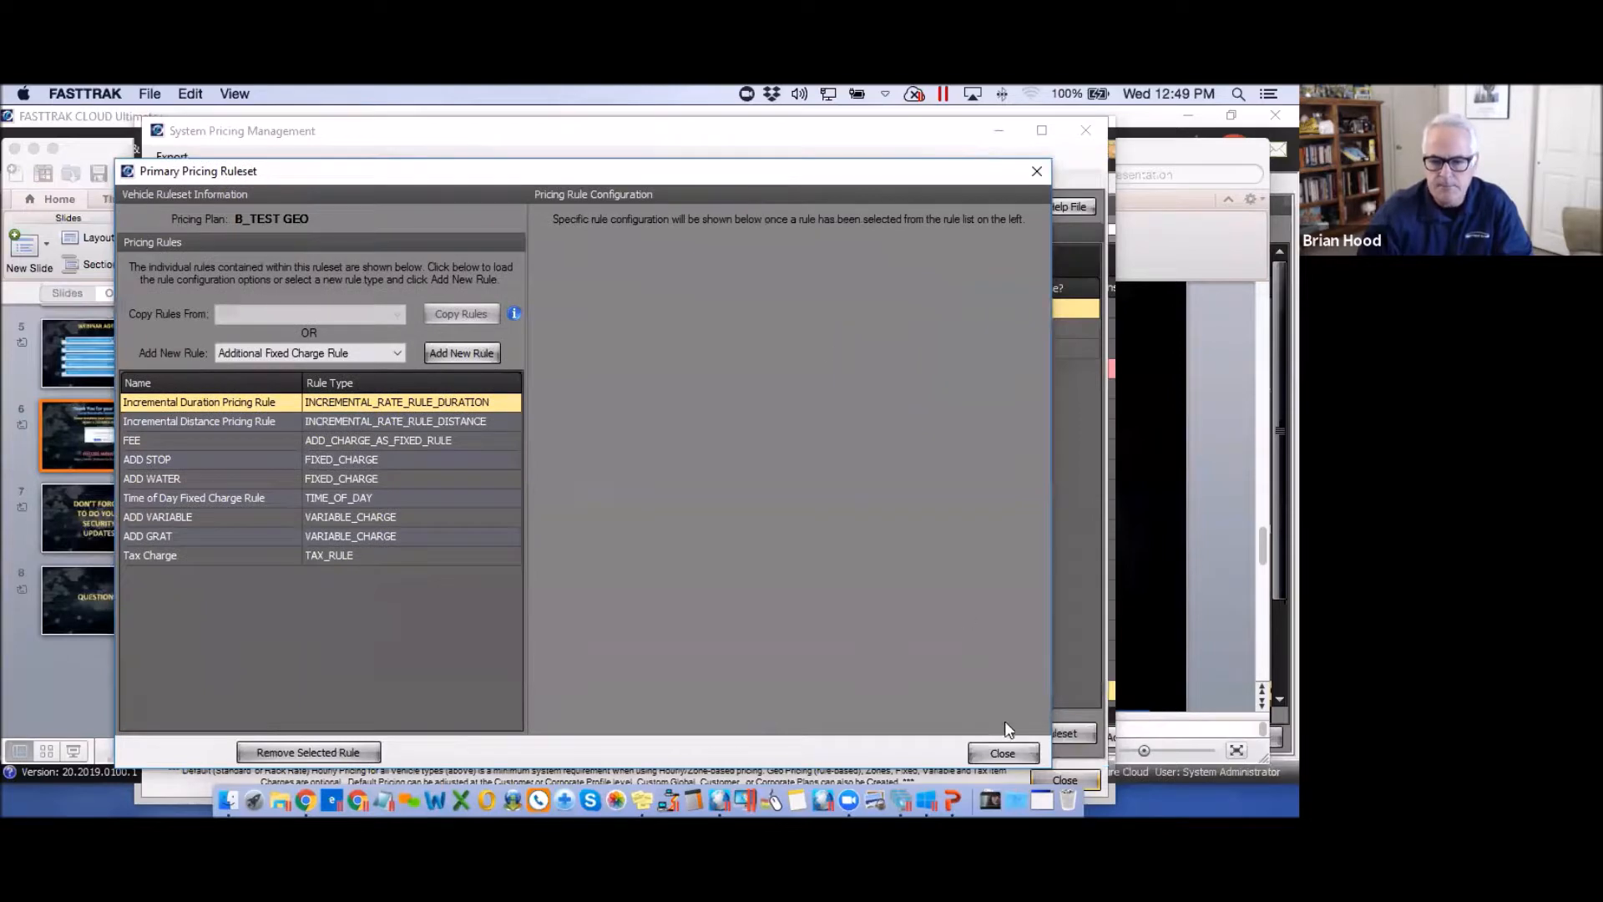
{"action": "left_click", "coordinate": [1002, 753]}
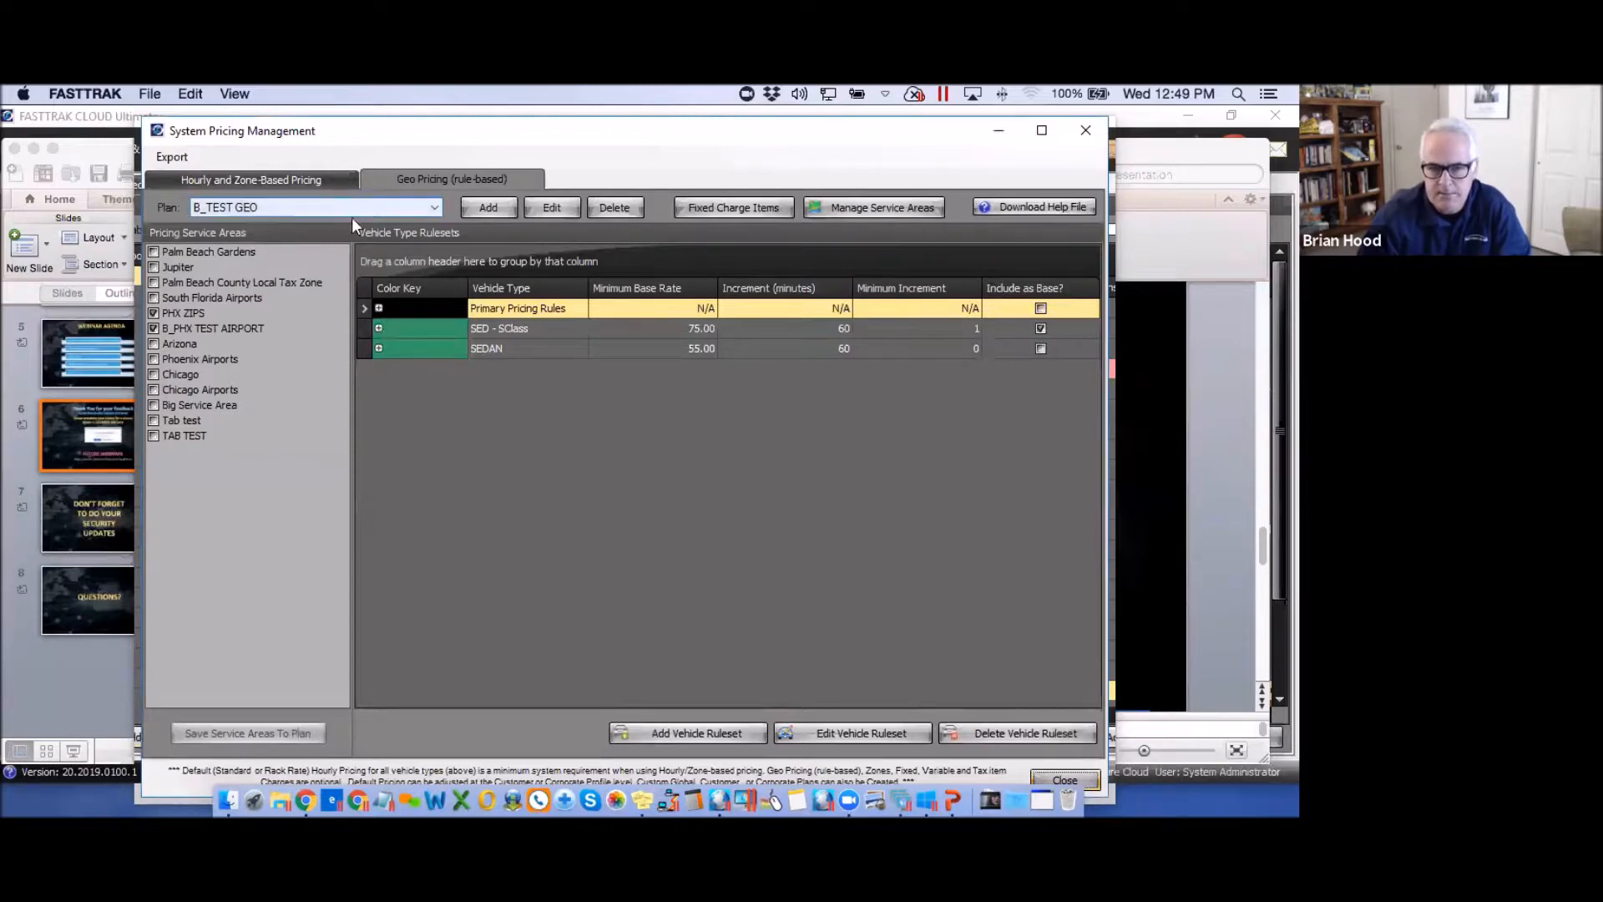
Open the SED - SClass vehicle ruleset of the B_TEST GEO plan for editing, and review its vehicle type, minimum rate and minute increment.
{"action": "left_click", "coordinate": [607, 328]}
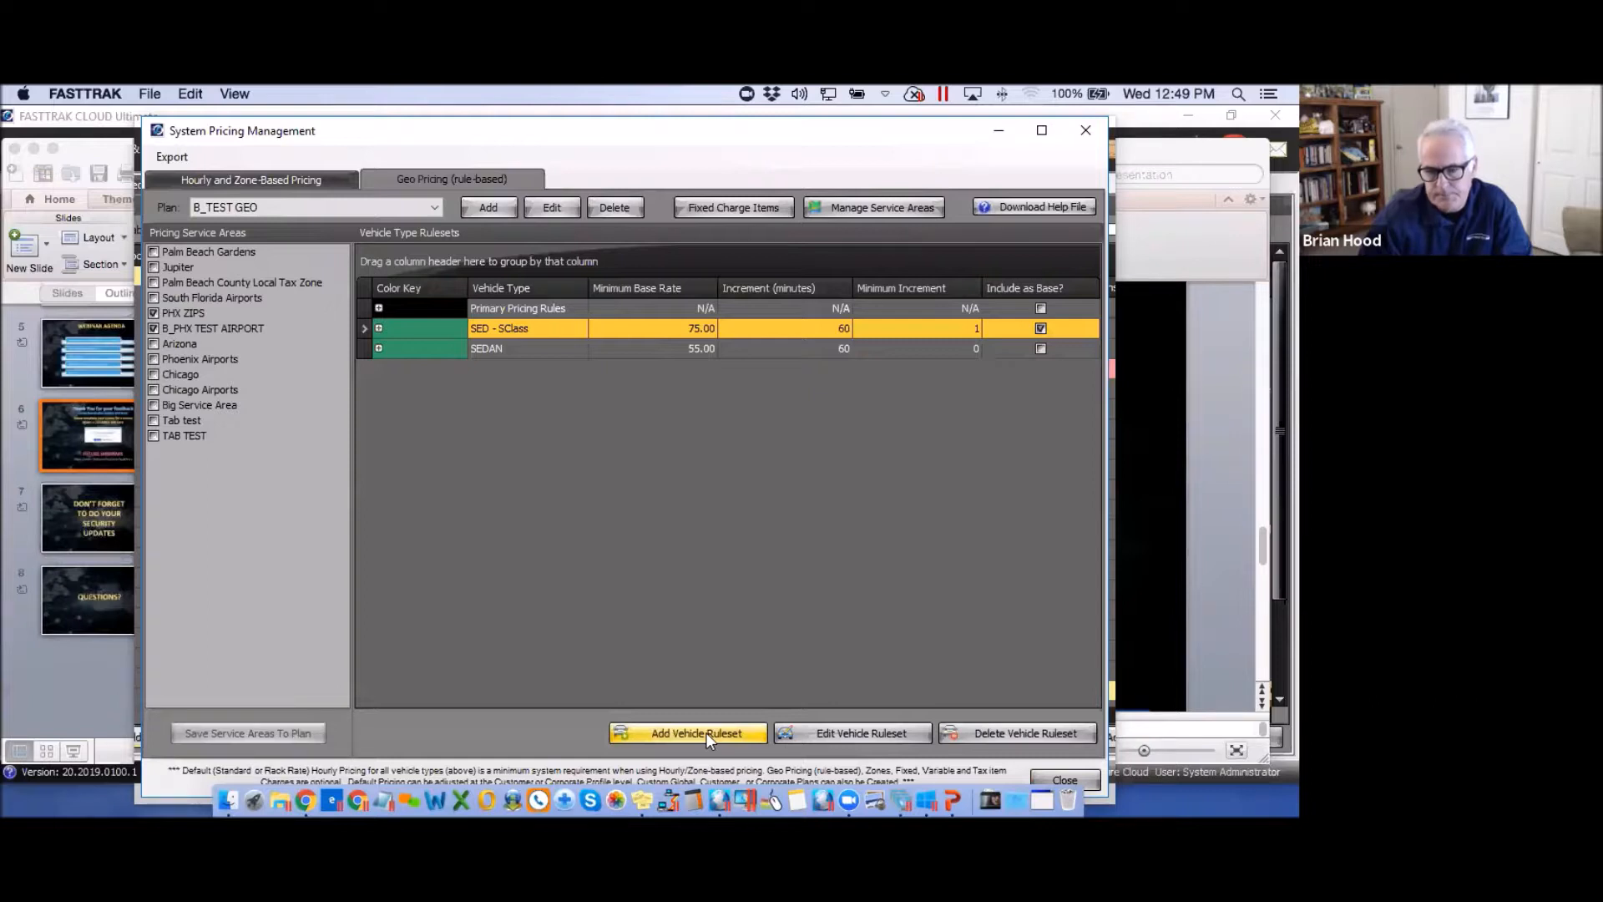
{"action": "left_click", "coordinate": [864, 734]}
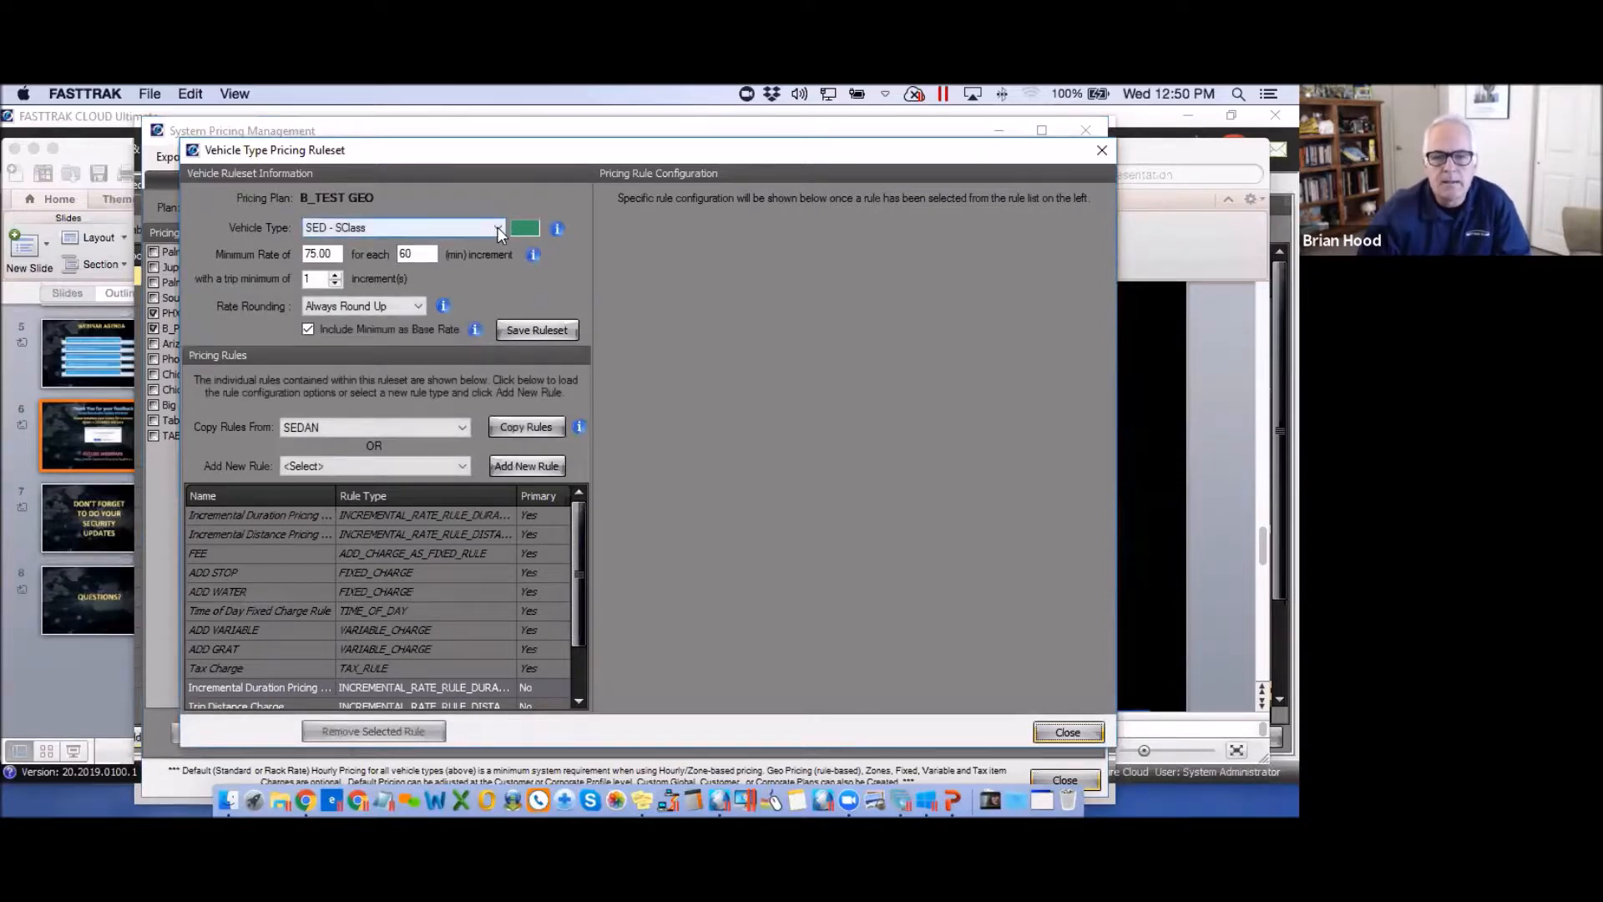
{"action": "left_click", "coordinate": [383, 226]}
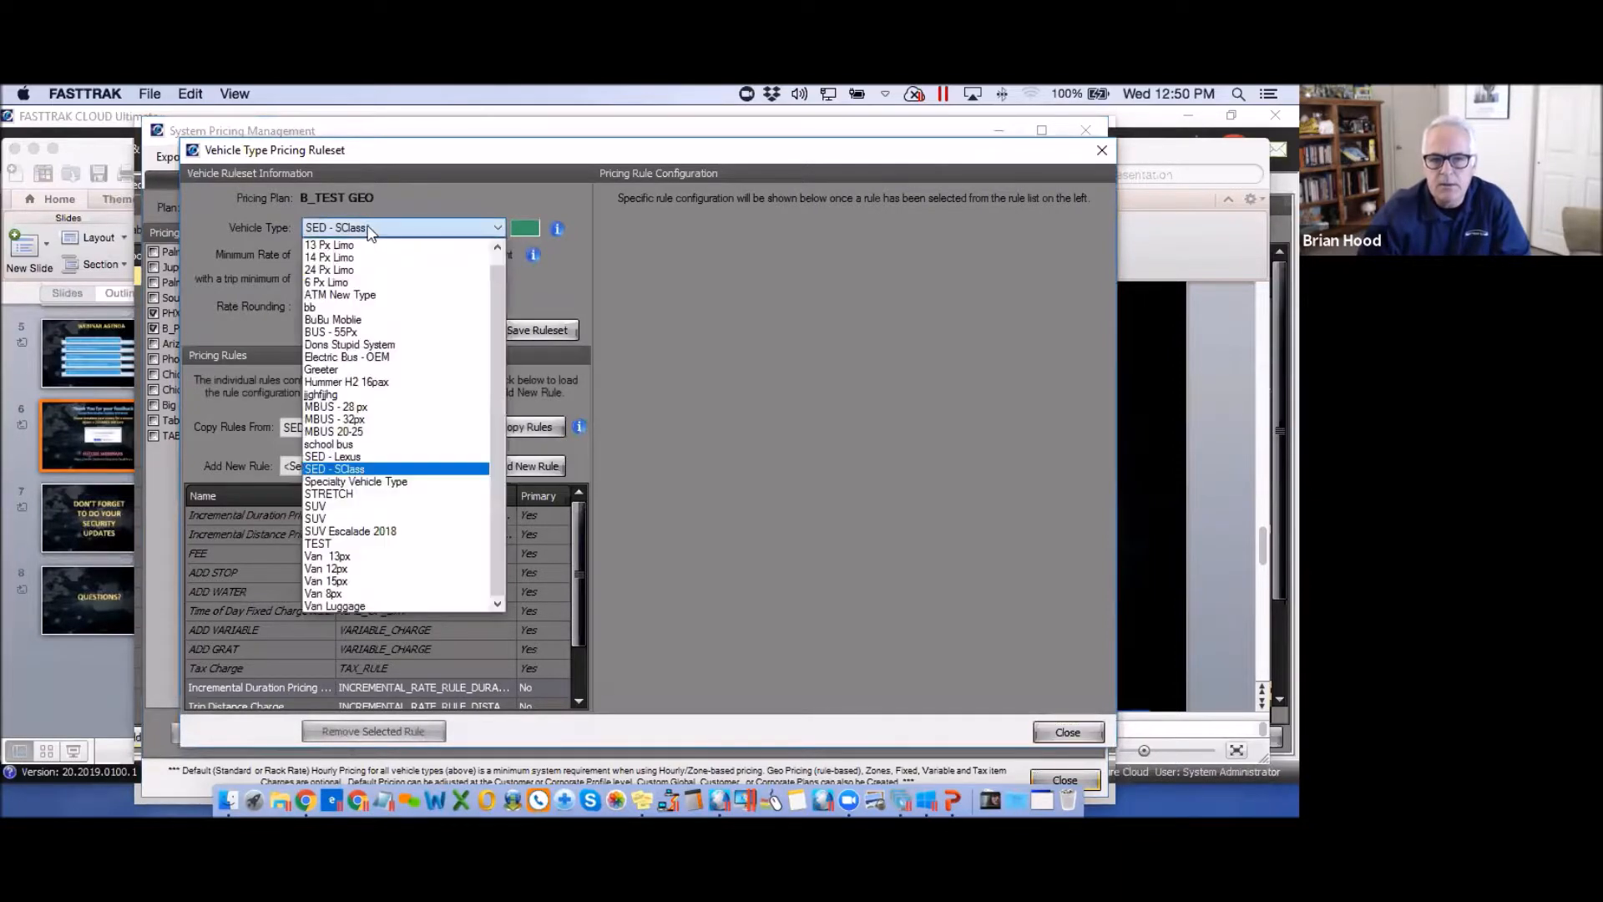
{"action": "left_click", "coordinate": [486, 152]}
{"action": "left_click_drag", "start_coordinate": [335, 254], "coordinate": [299, 254]}
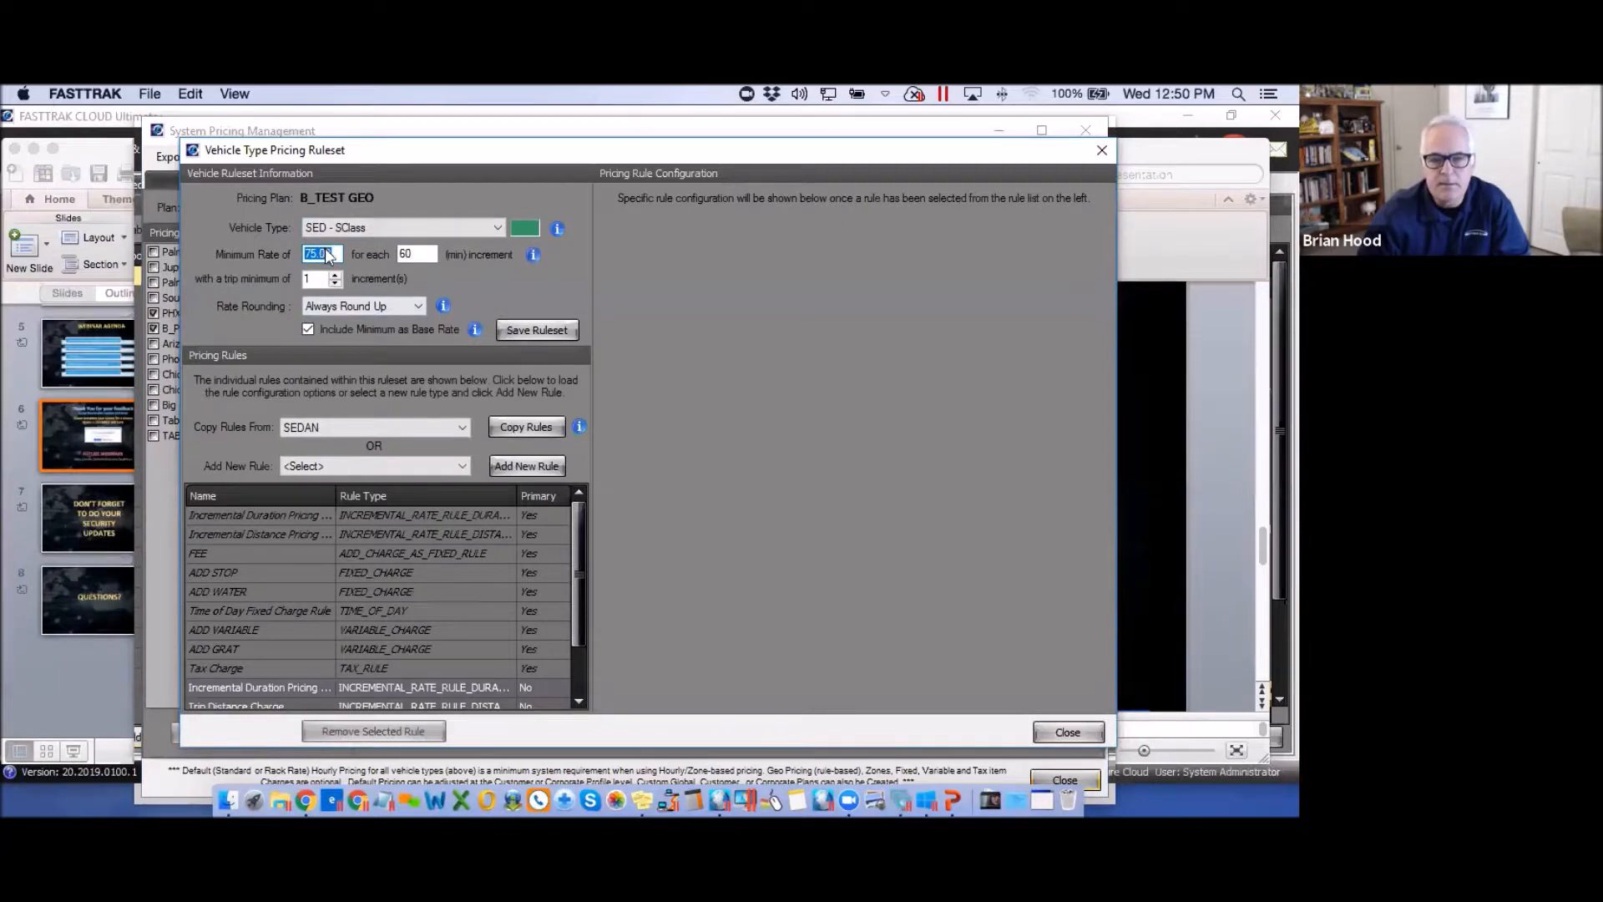
{"action": "left_click", "coordinate": [424, 251]}
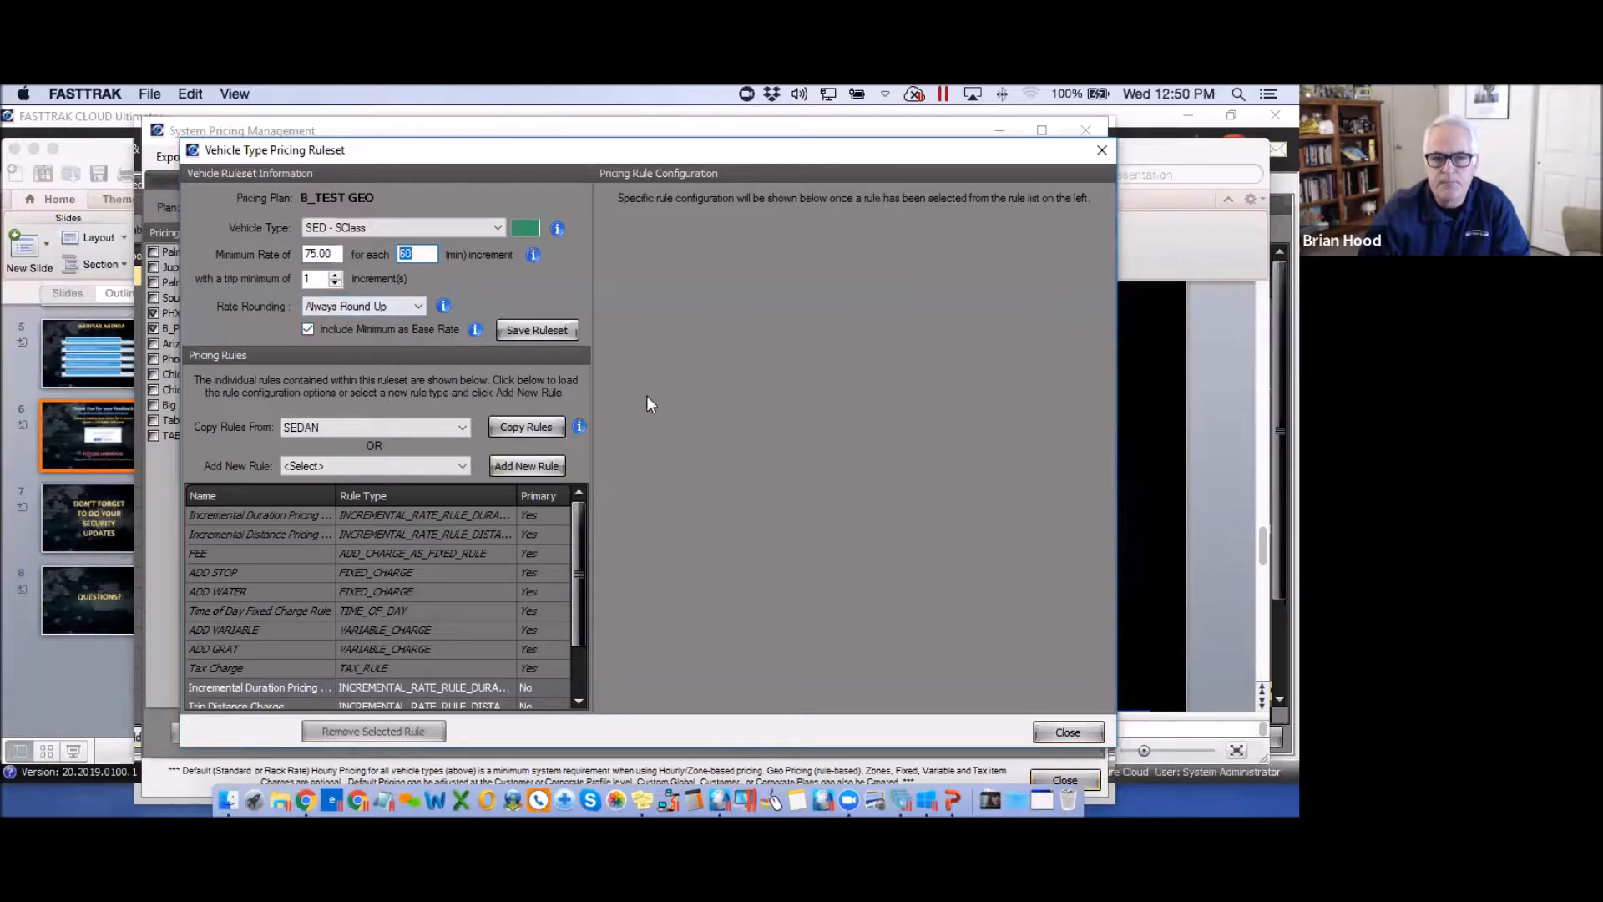
Try a trip minimum of 3 increments without the minimum as base rate, and restore 1 increment with the base rate included.
{"action": "left_click", "coordinate": [335, 275]}
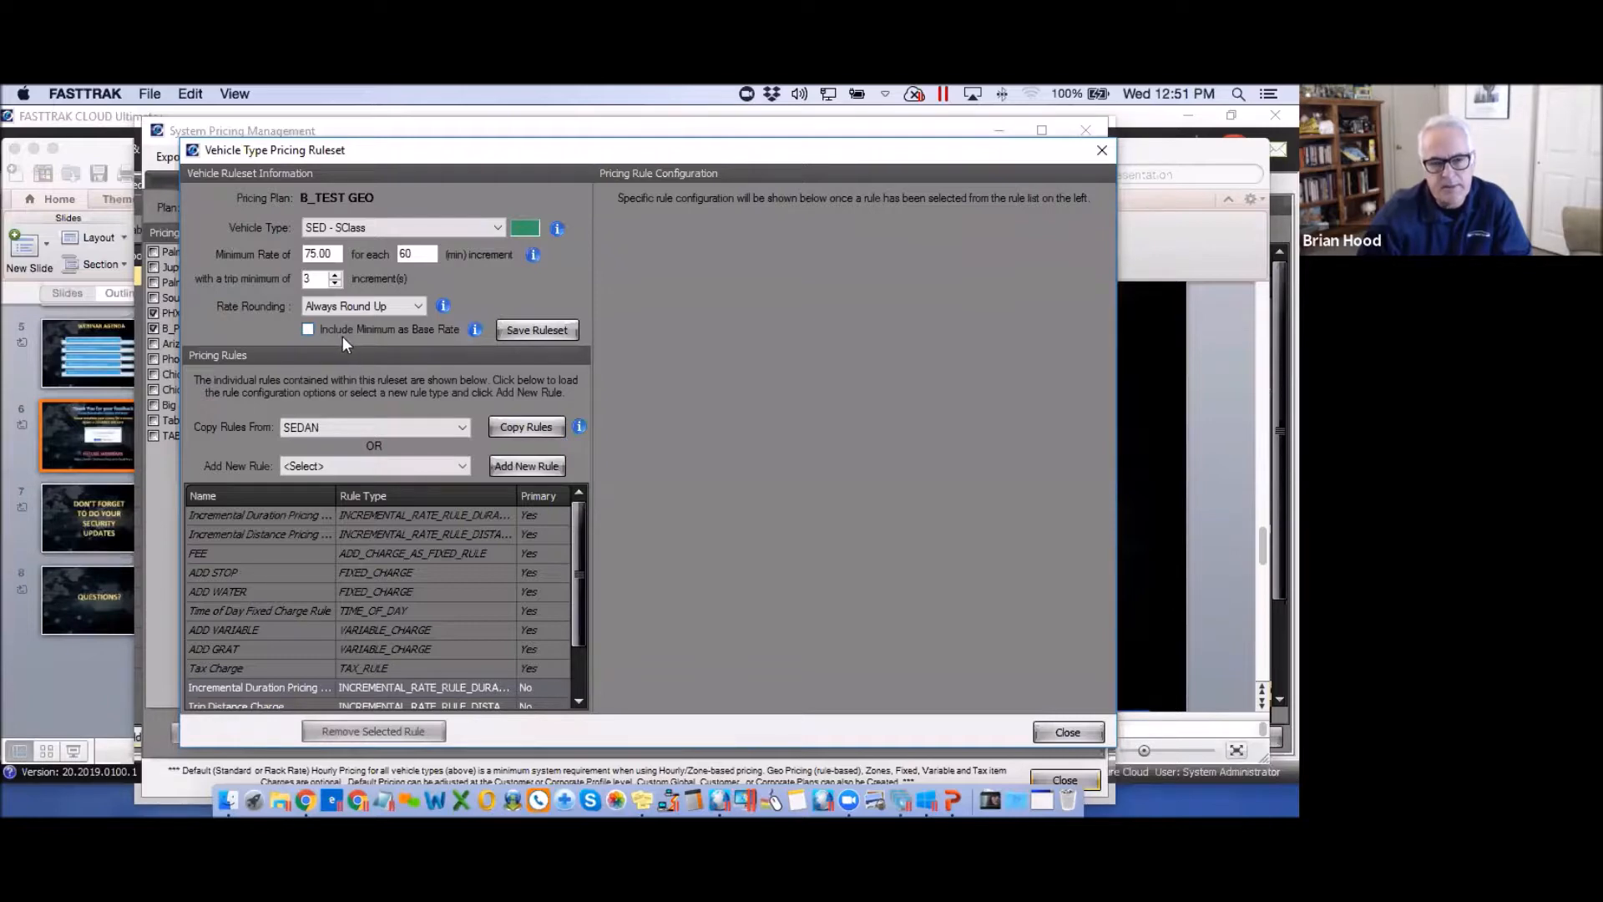
{"action": "left_click", "coordinate": [329, 255]}
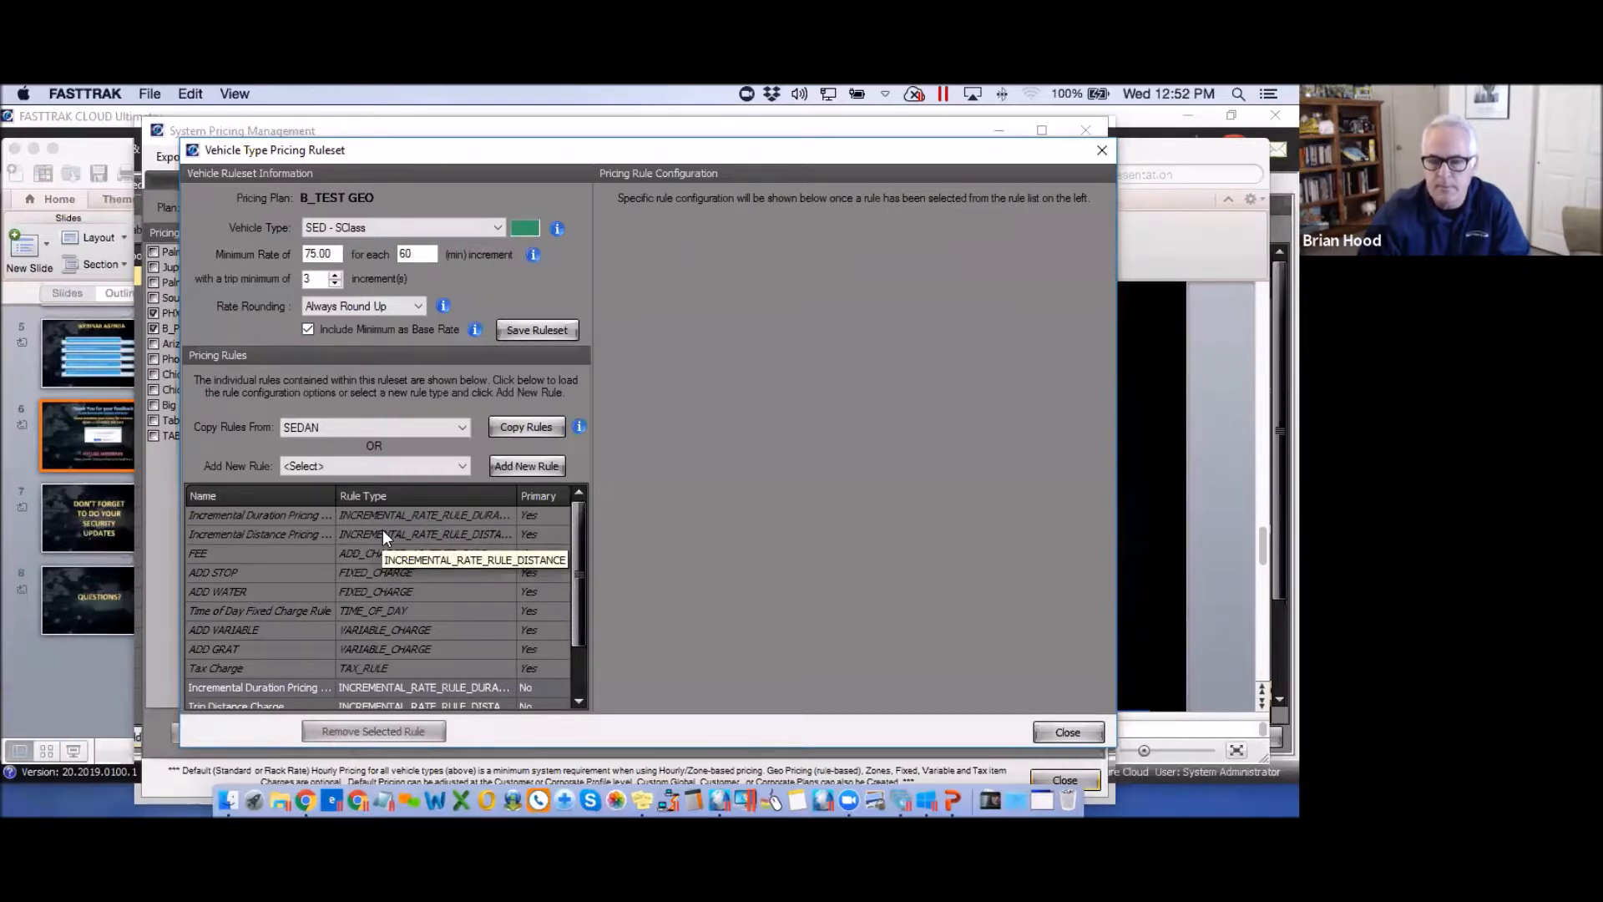
{"action": "left_click", "coordinate": [336, 284]}
{"action": "left_click", "coordinate": [336, 284]}
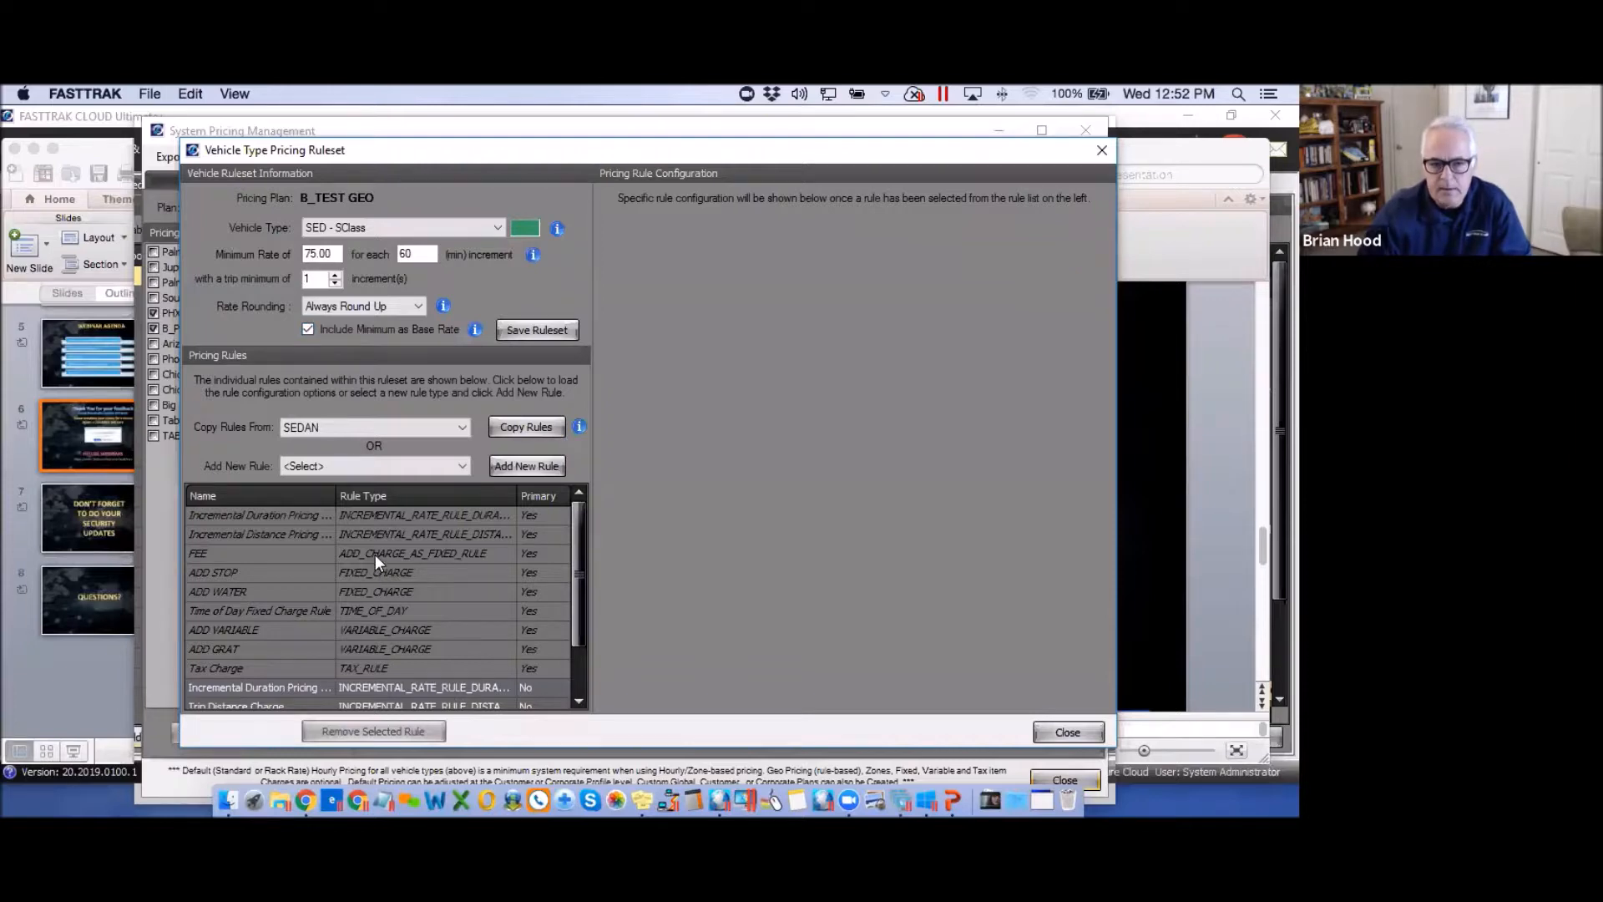
Set the free units of the SED - SClass ruleset's Trip Distance Charge rule to 10 and save the rule.
{"action": "left_click_drag", "start_coordinate": [581, 600], "coordinate": [581, 669]}
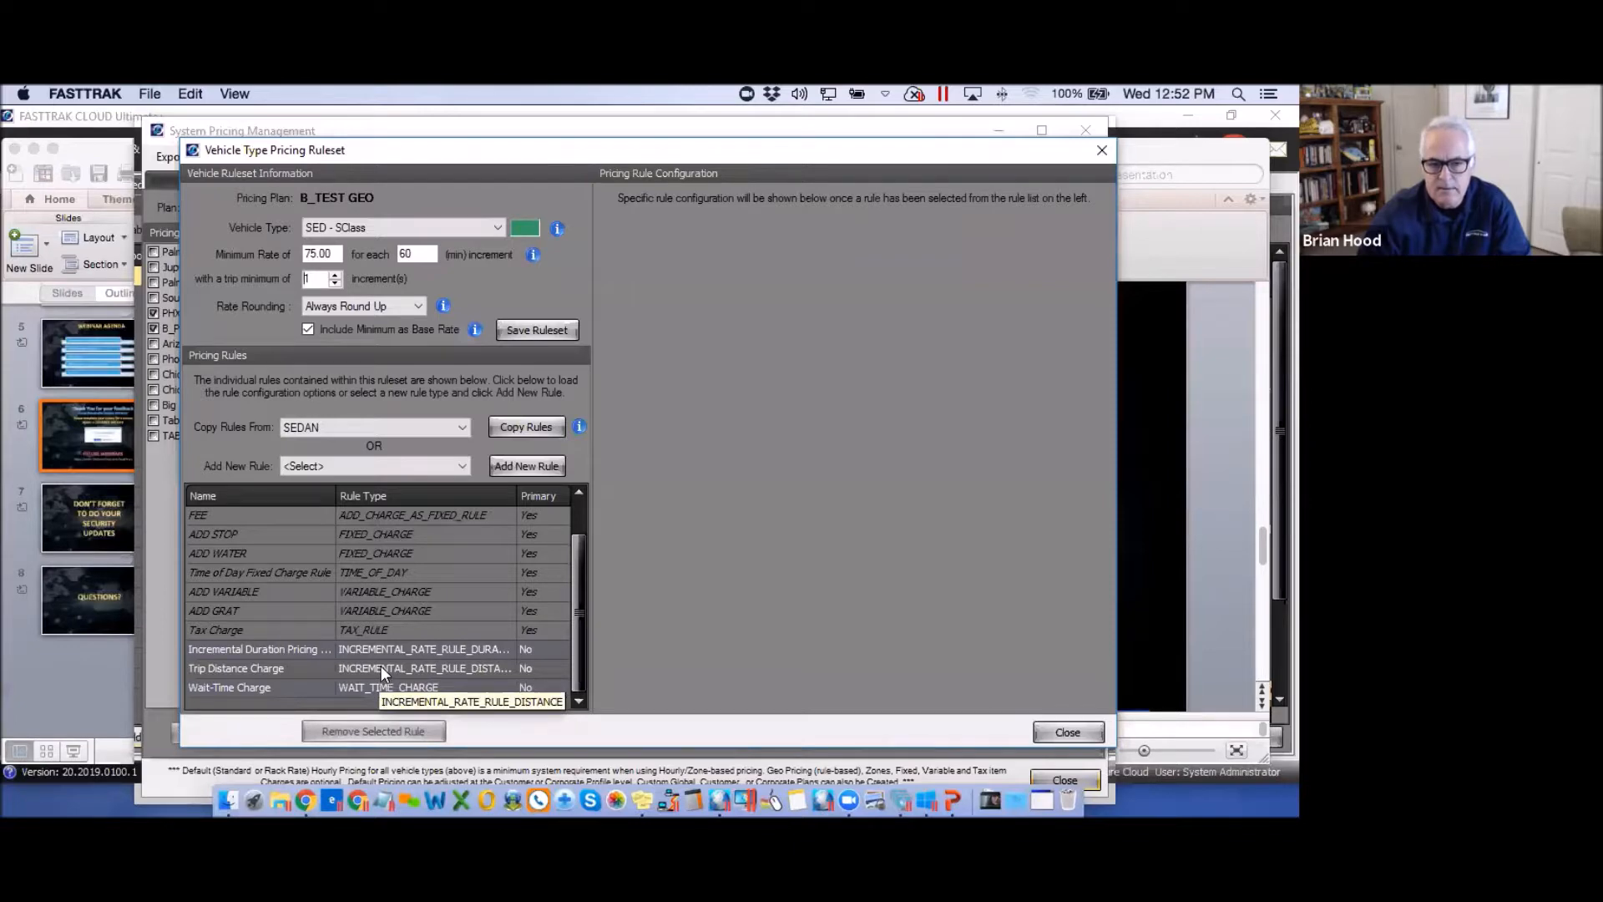
{"action": "left_click", "coordinate": [424, 669]}
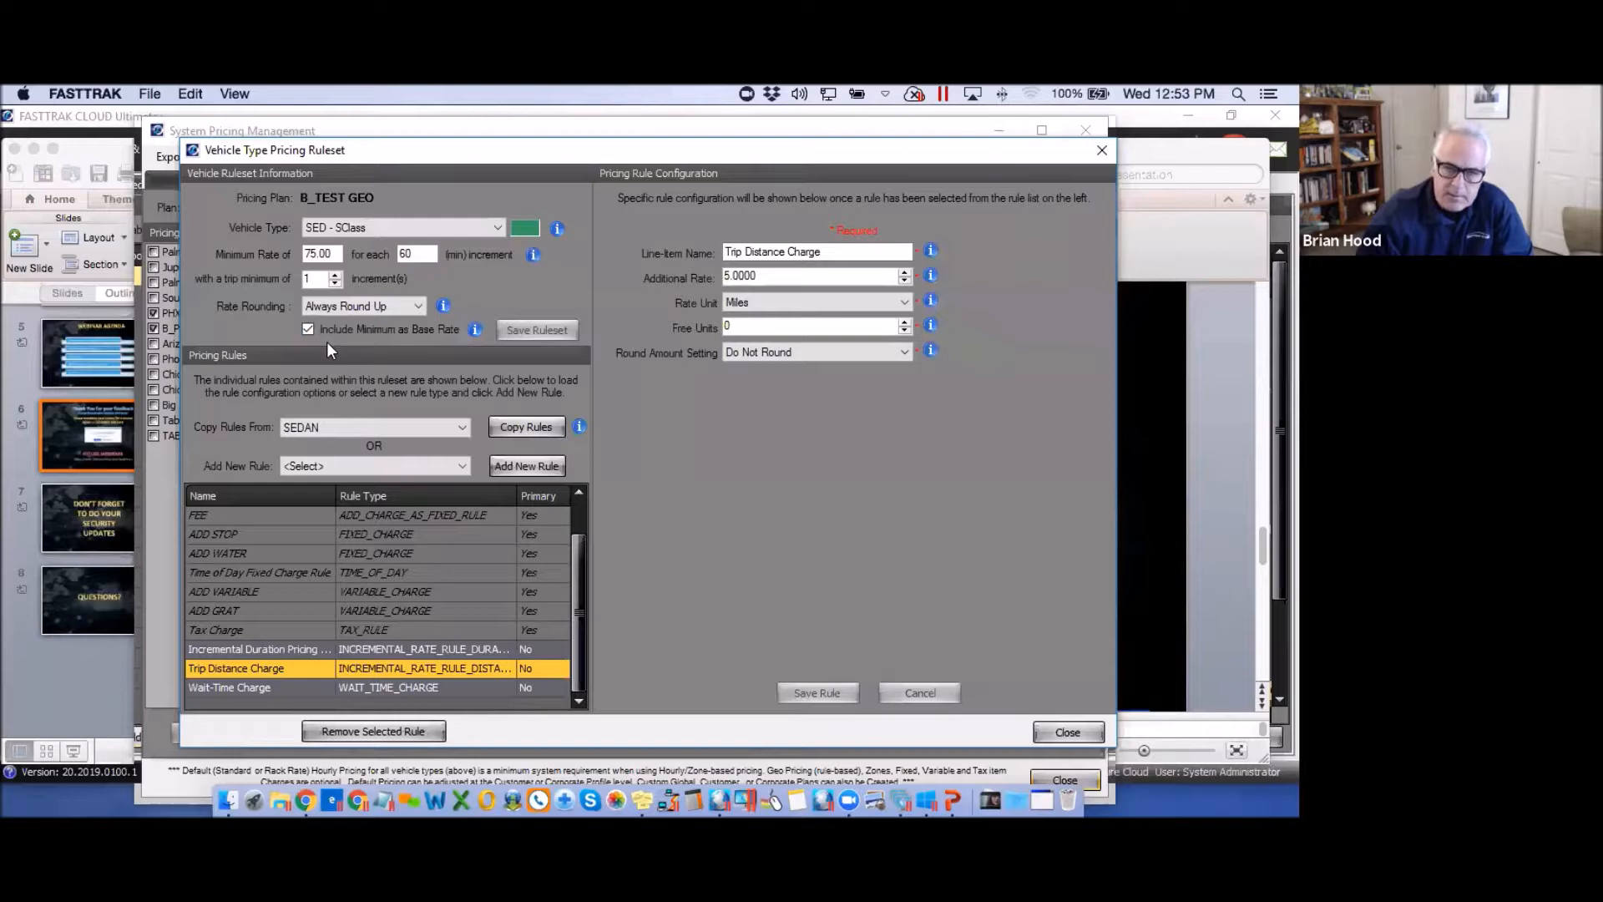
{"action": "left_click", "coordinate": [333, 254]}
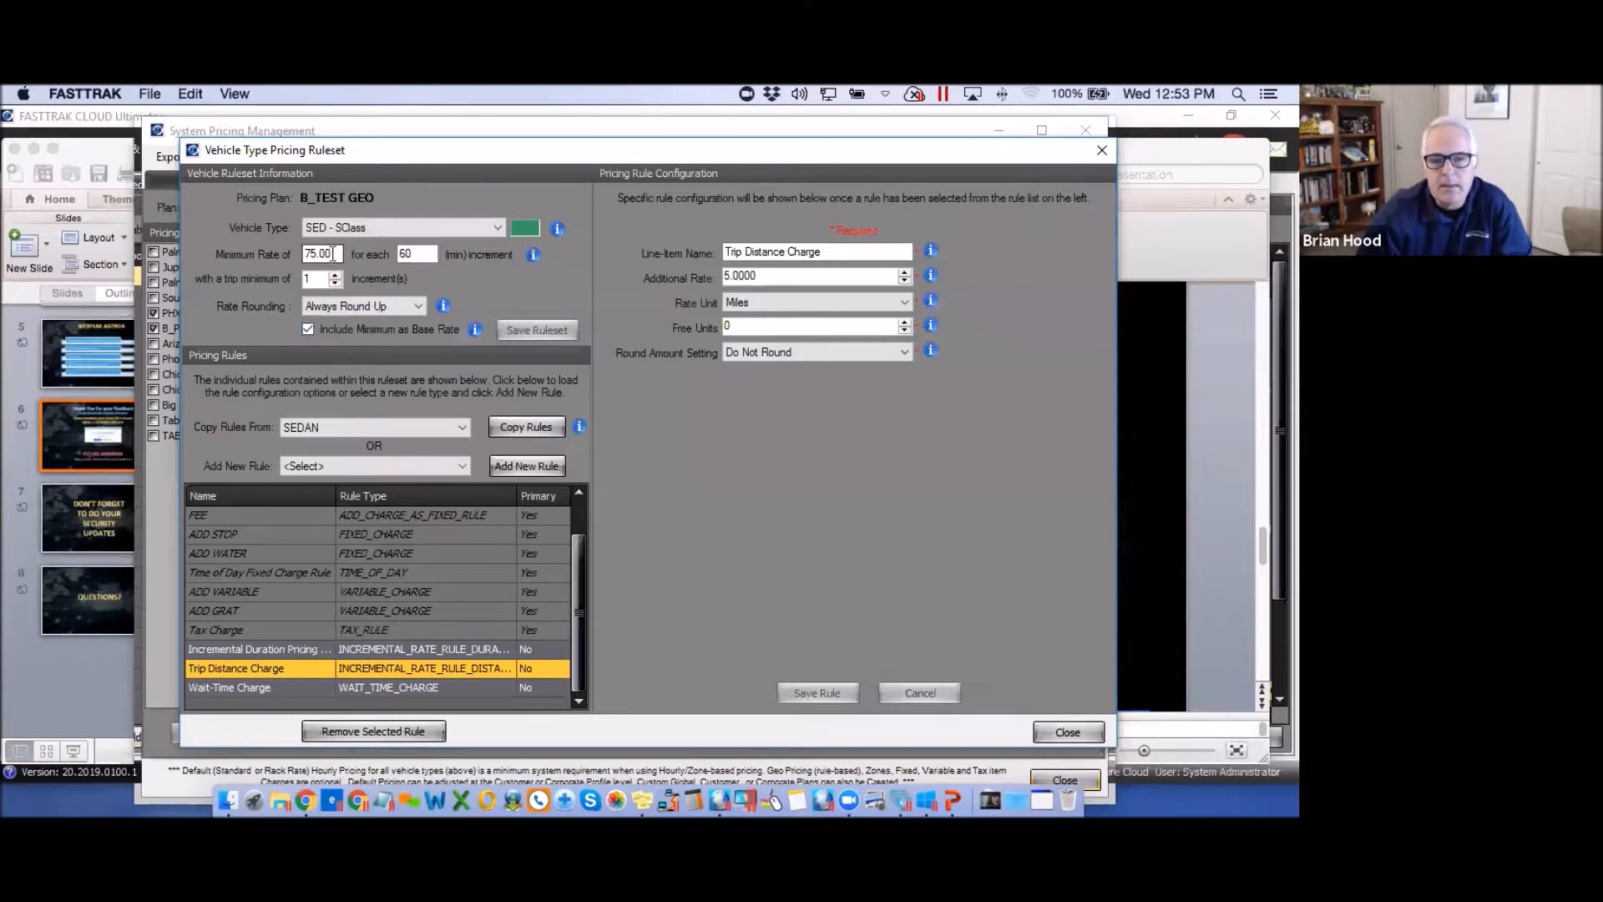
{"action": "left_click_drag", "start_coordinate": [333, 254], "coordinate": [306, 260]}
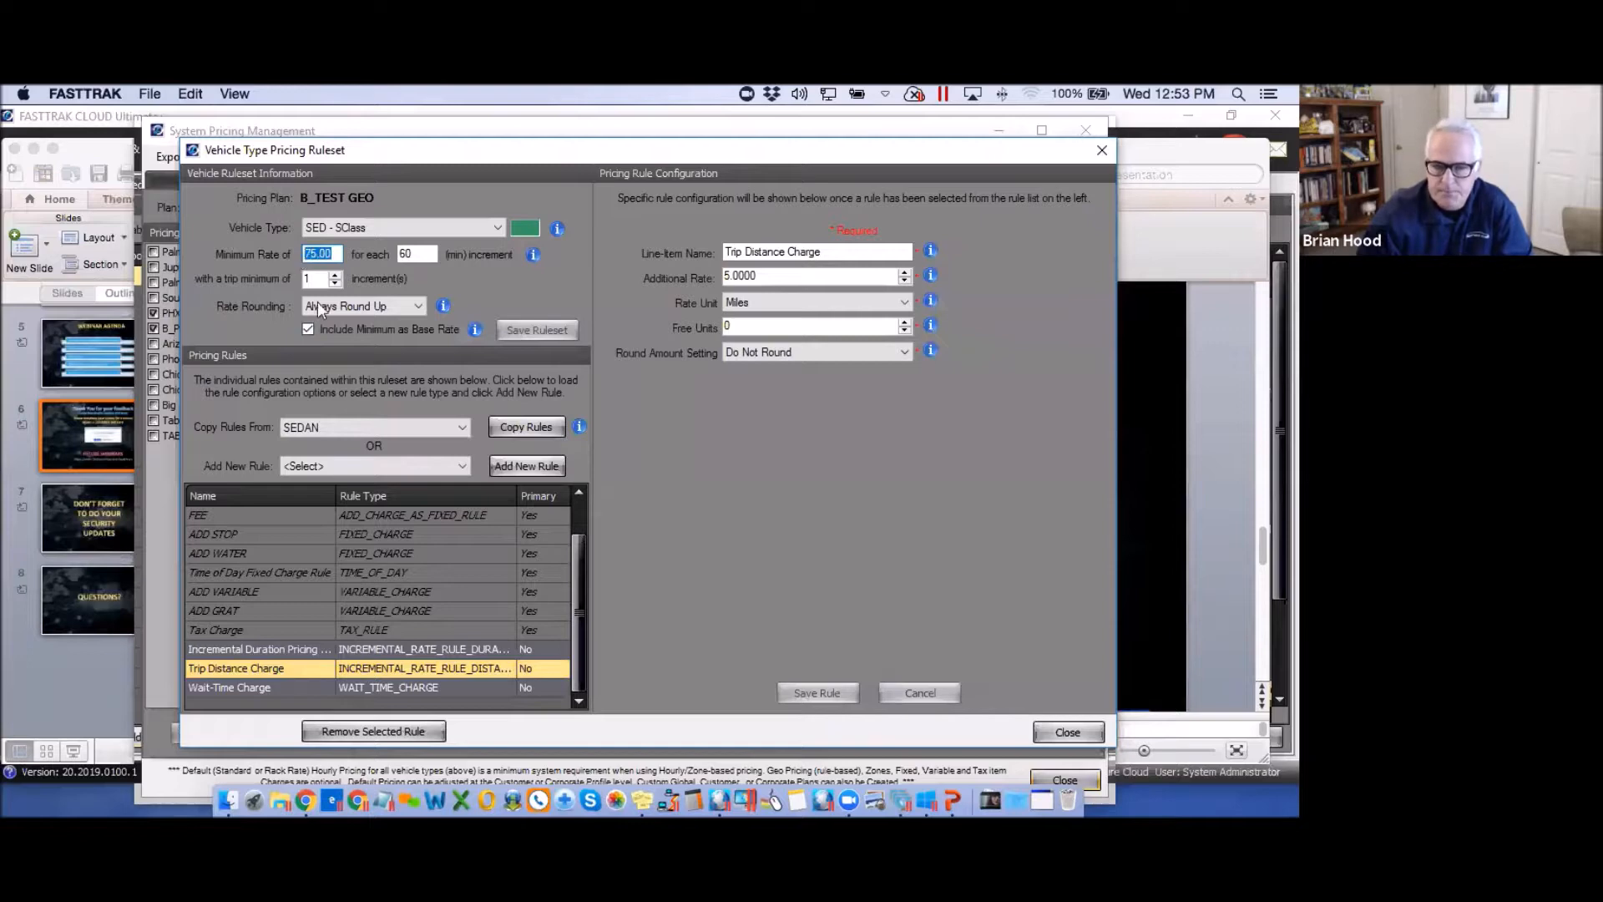
{"action": "left_click_drag", "start_coordinate": [766, 277], "coordinate": [719, 277]}
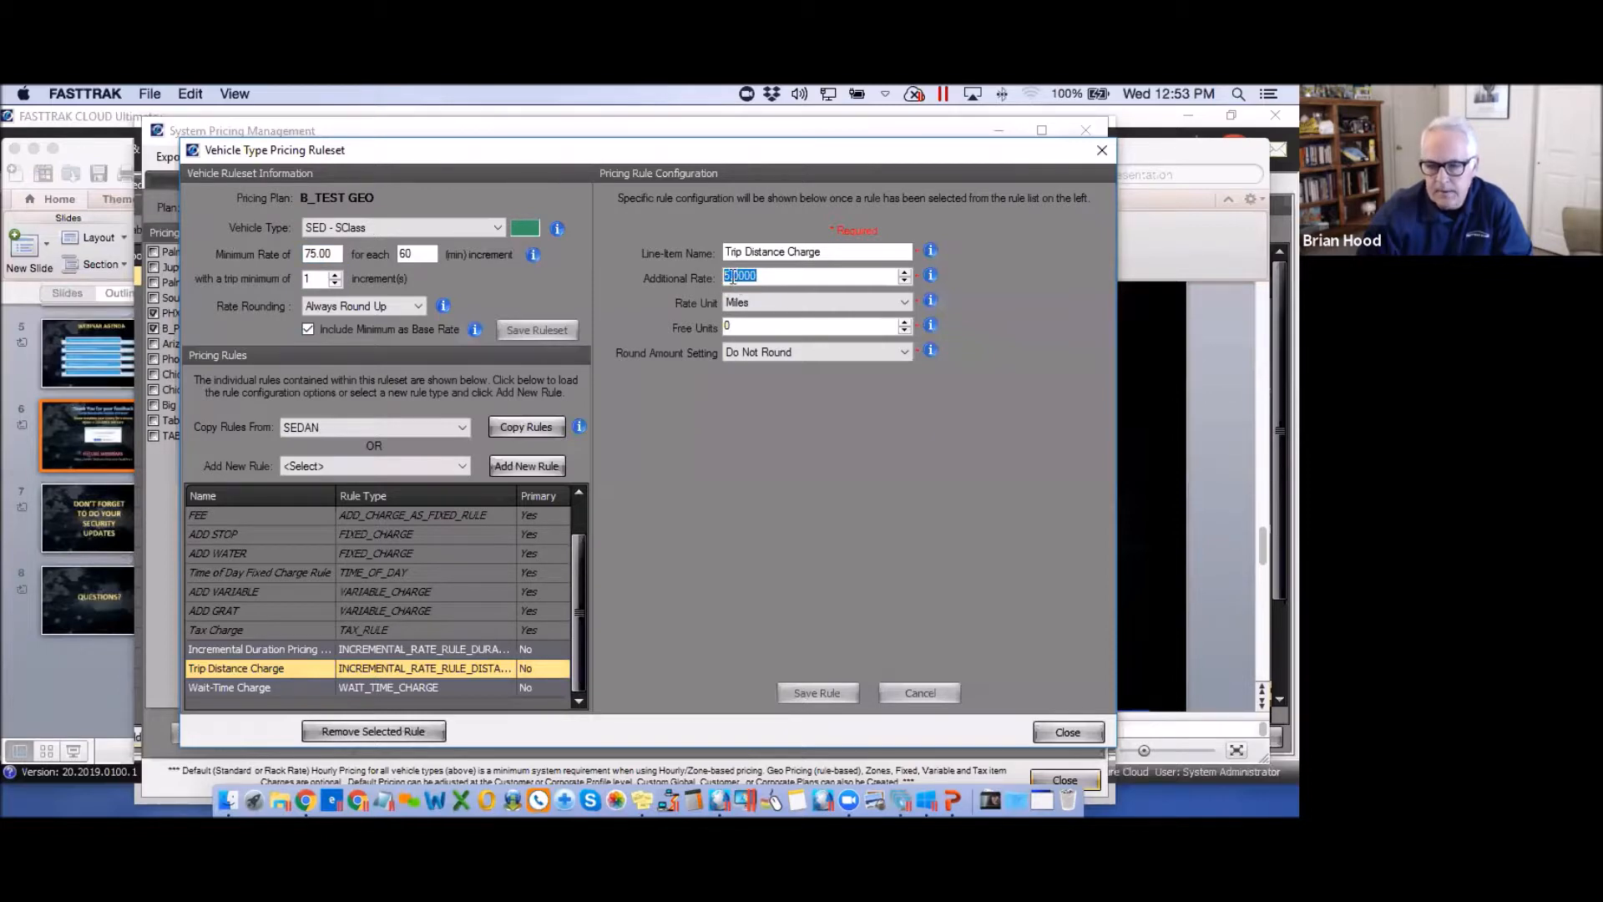
{"action": "left_click", "coordinate": [905, 329]}
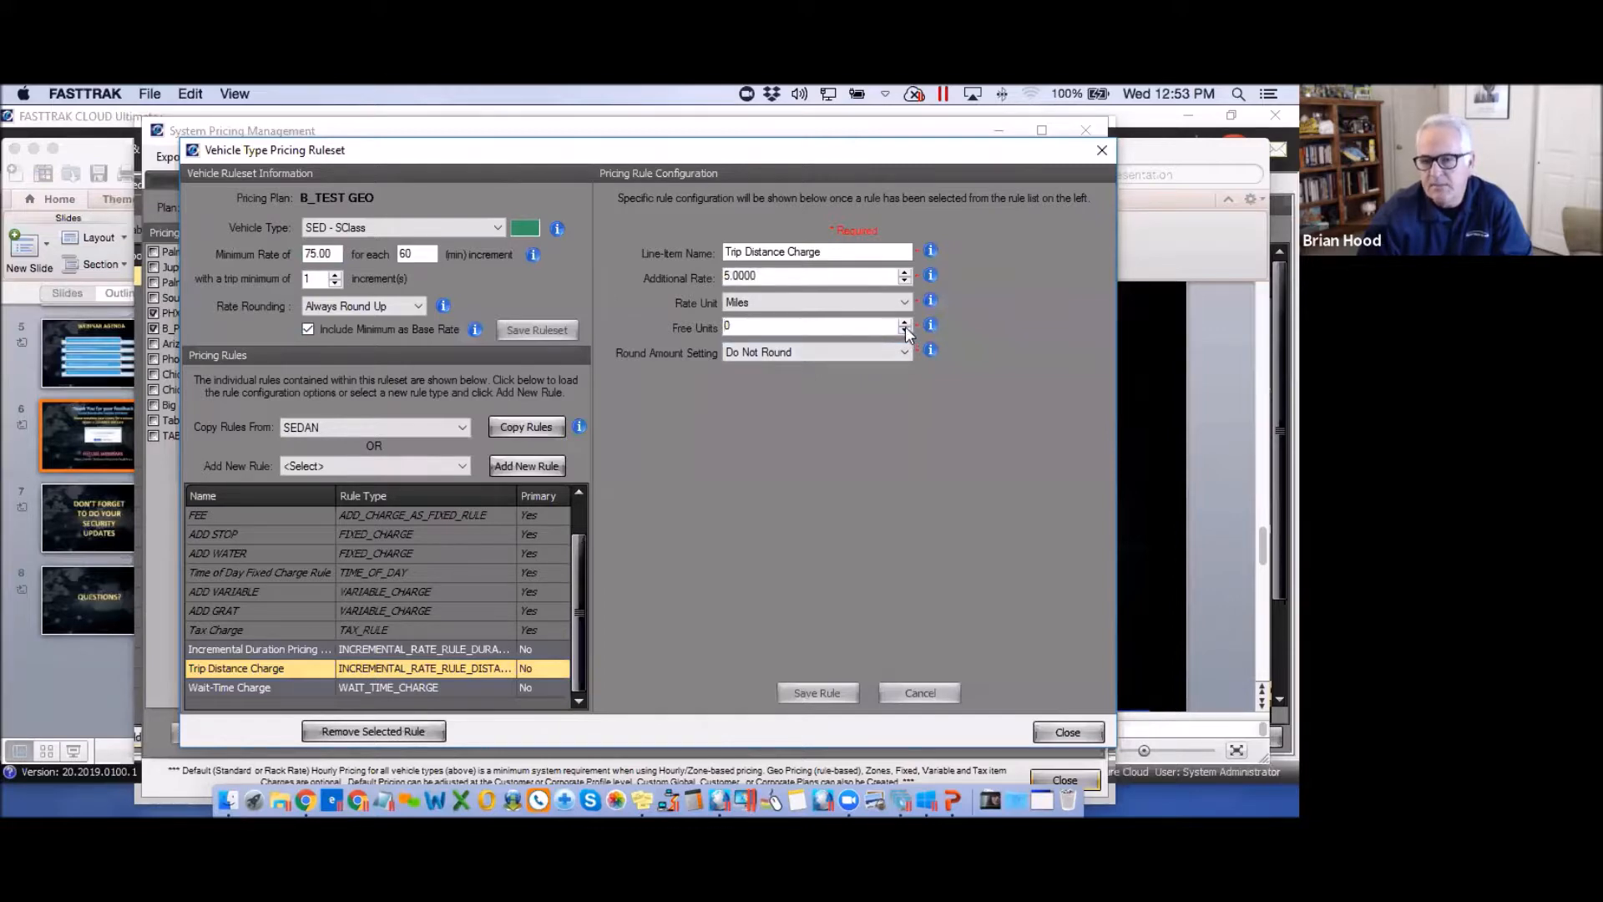
{"action": "left_click", "coordinate": [904, 322]}
{"action": "left_click", "coordinate": [904, 322]}
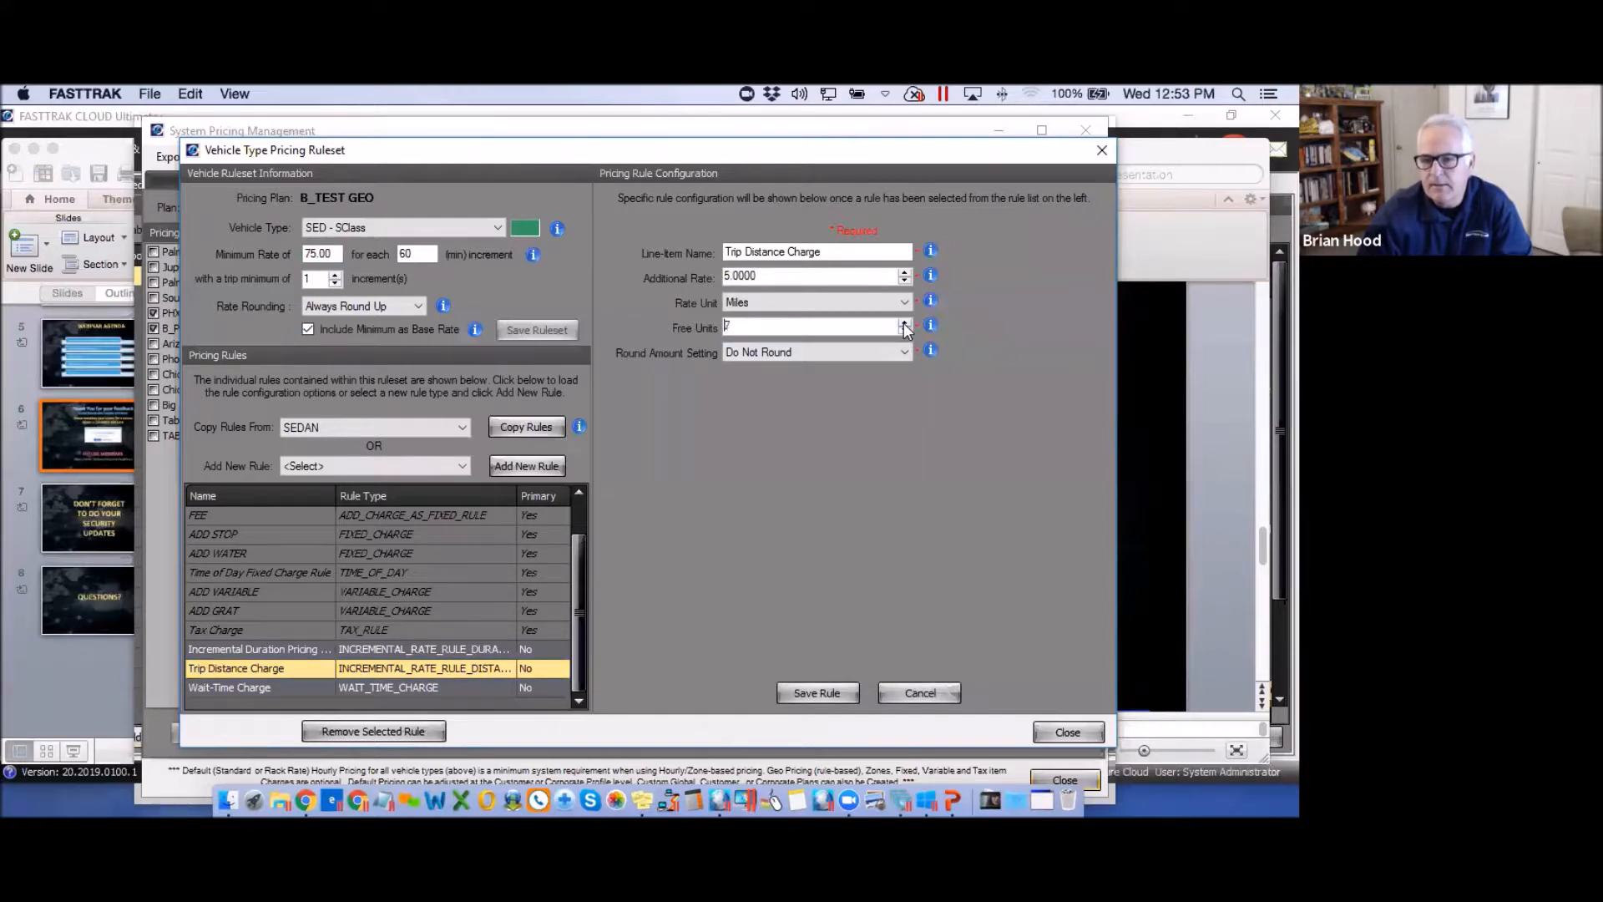
{"action": "left_click", "coordinate": [903, 322]}
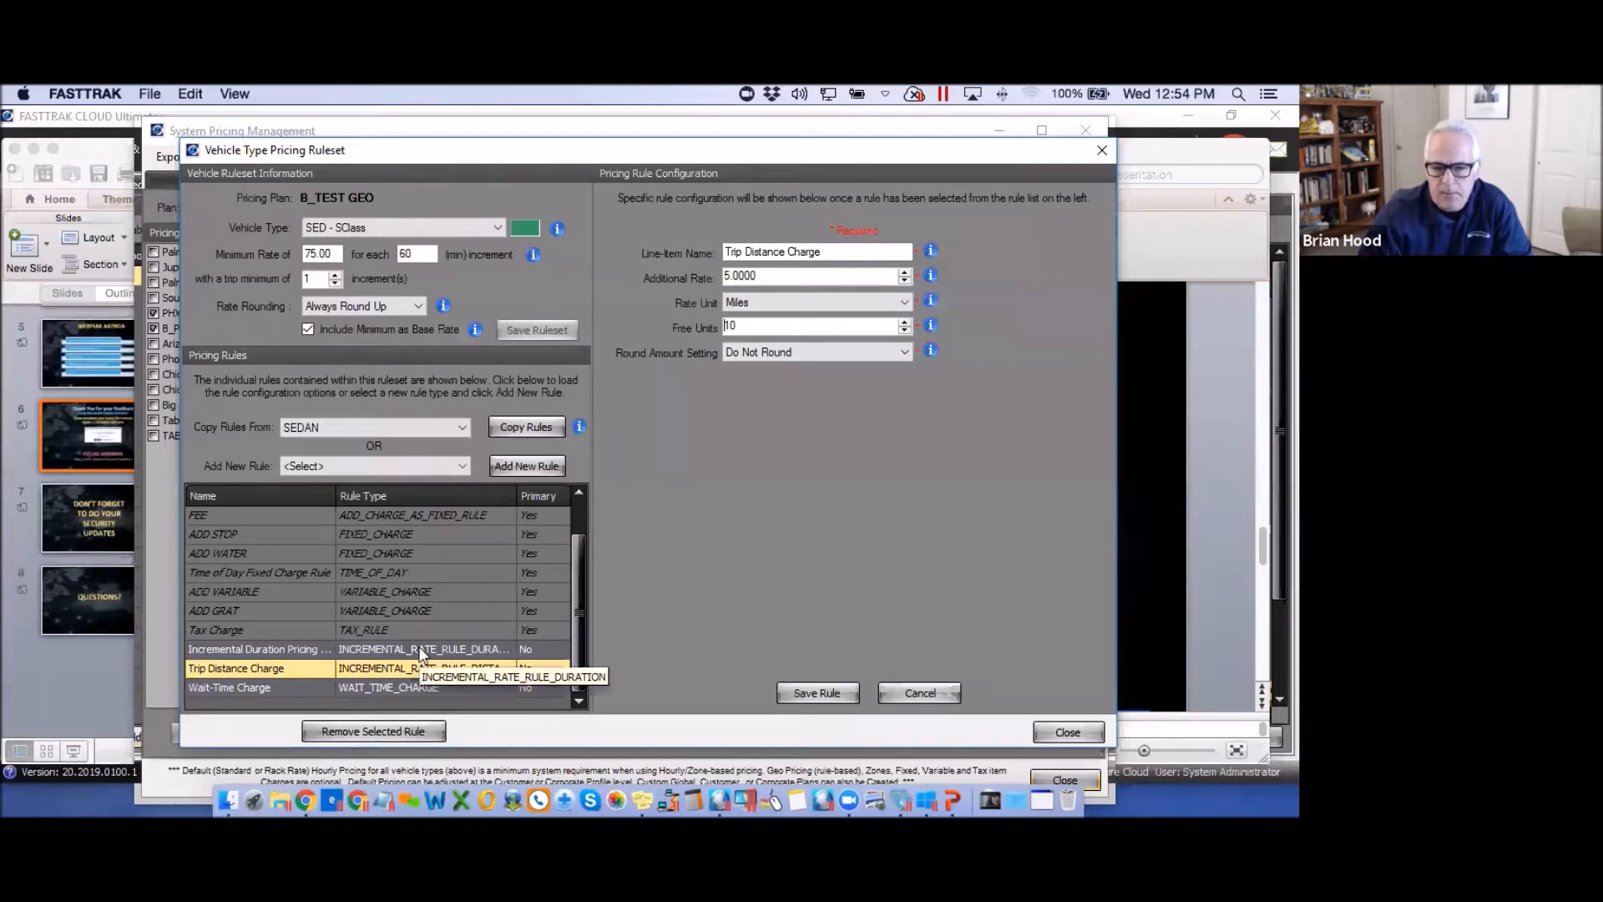
{"action": "left_click", "coordinate": [808, 687]}
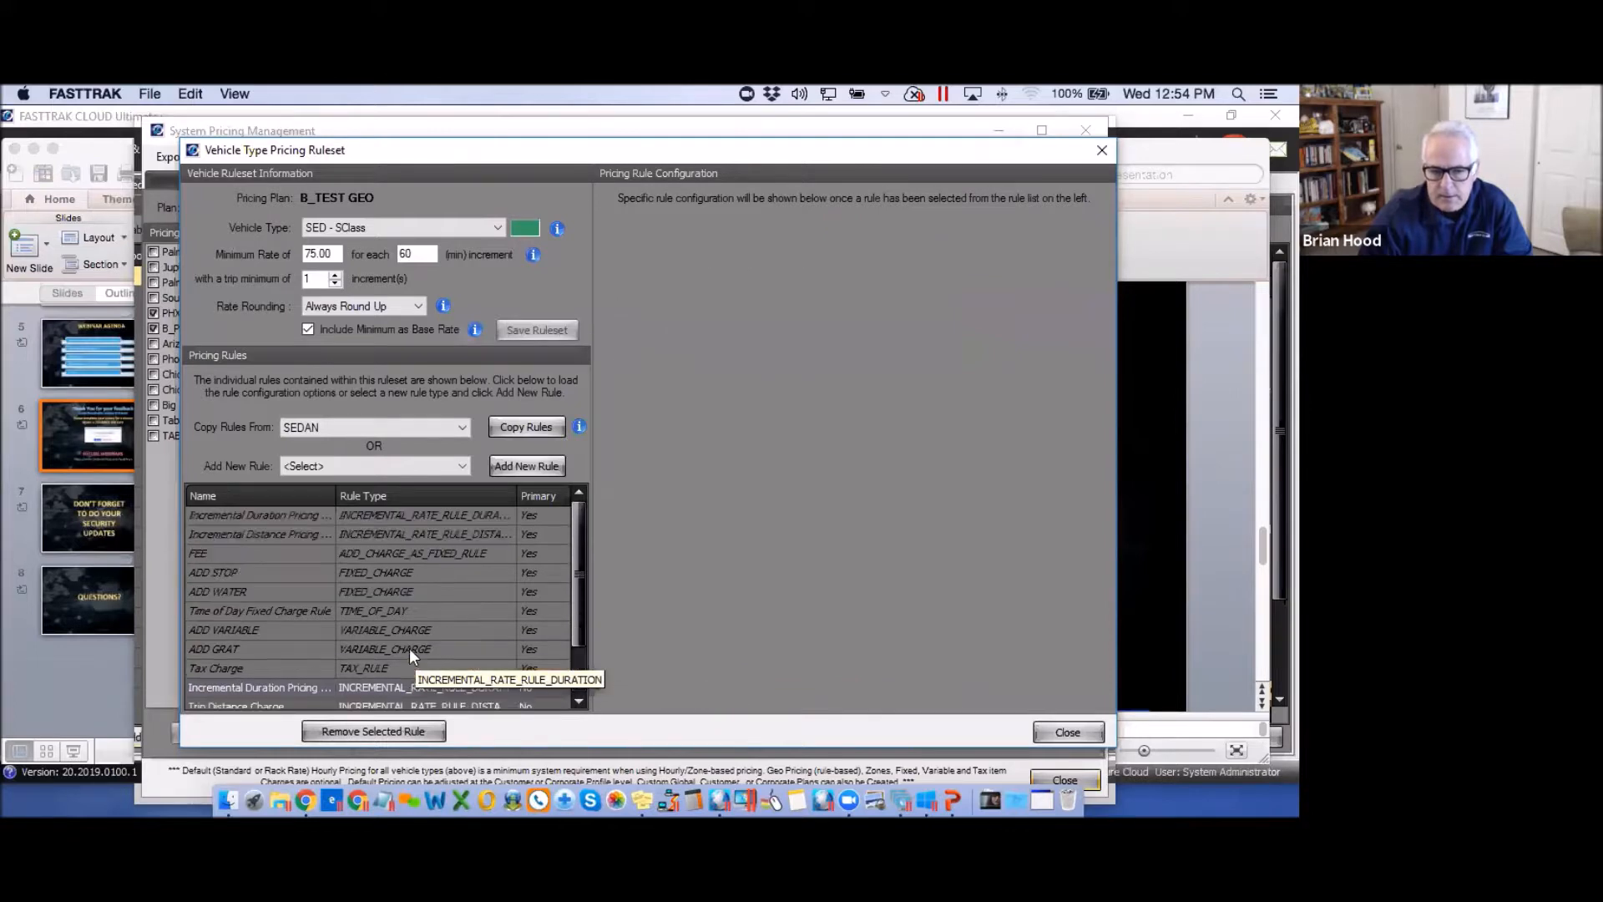
Set the vehicle-specific incremental duration rule's additional rate to 2.0000 and its free minutes to 60, and save the rule.
{"action": "left_click", "coordinate": [407, 689]}
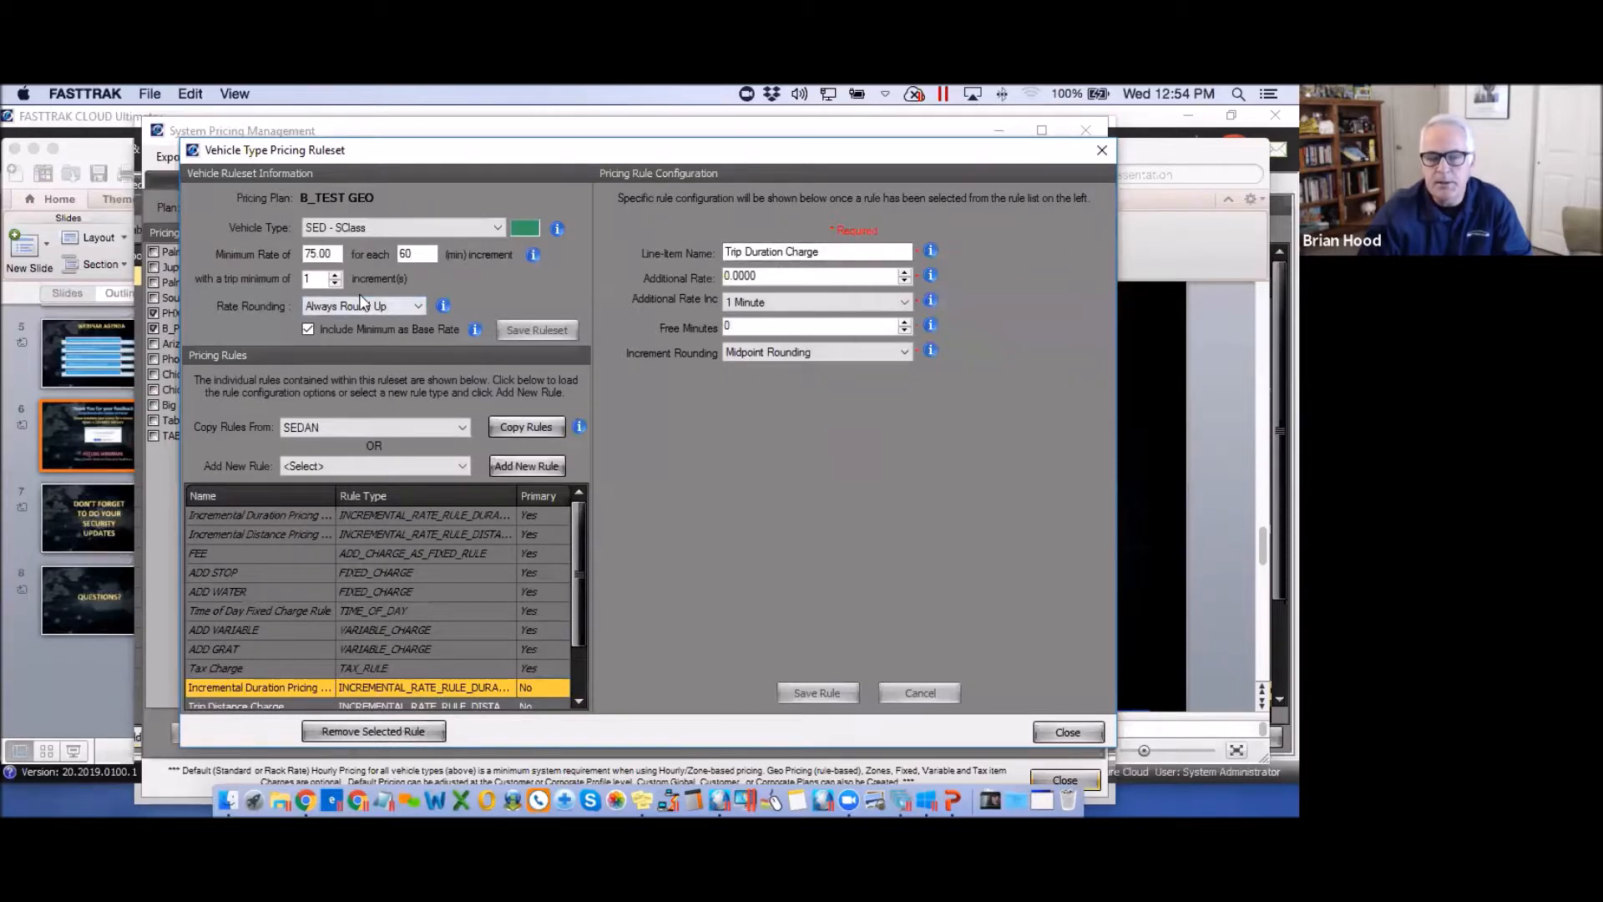
{"action": "left_click", "coordinate": [334, 254]}
{"action": "left_click_drag", "start_coordinate": [334, 254], "coordinate": [303, 255]}
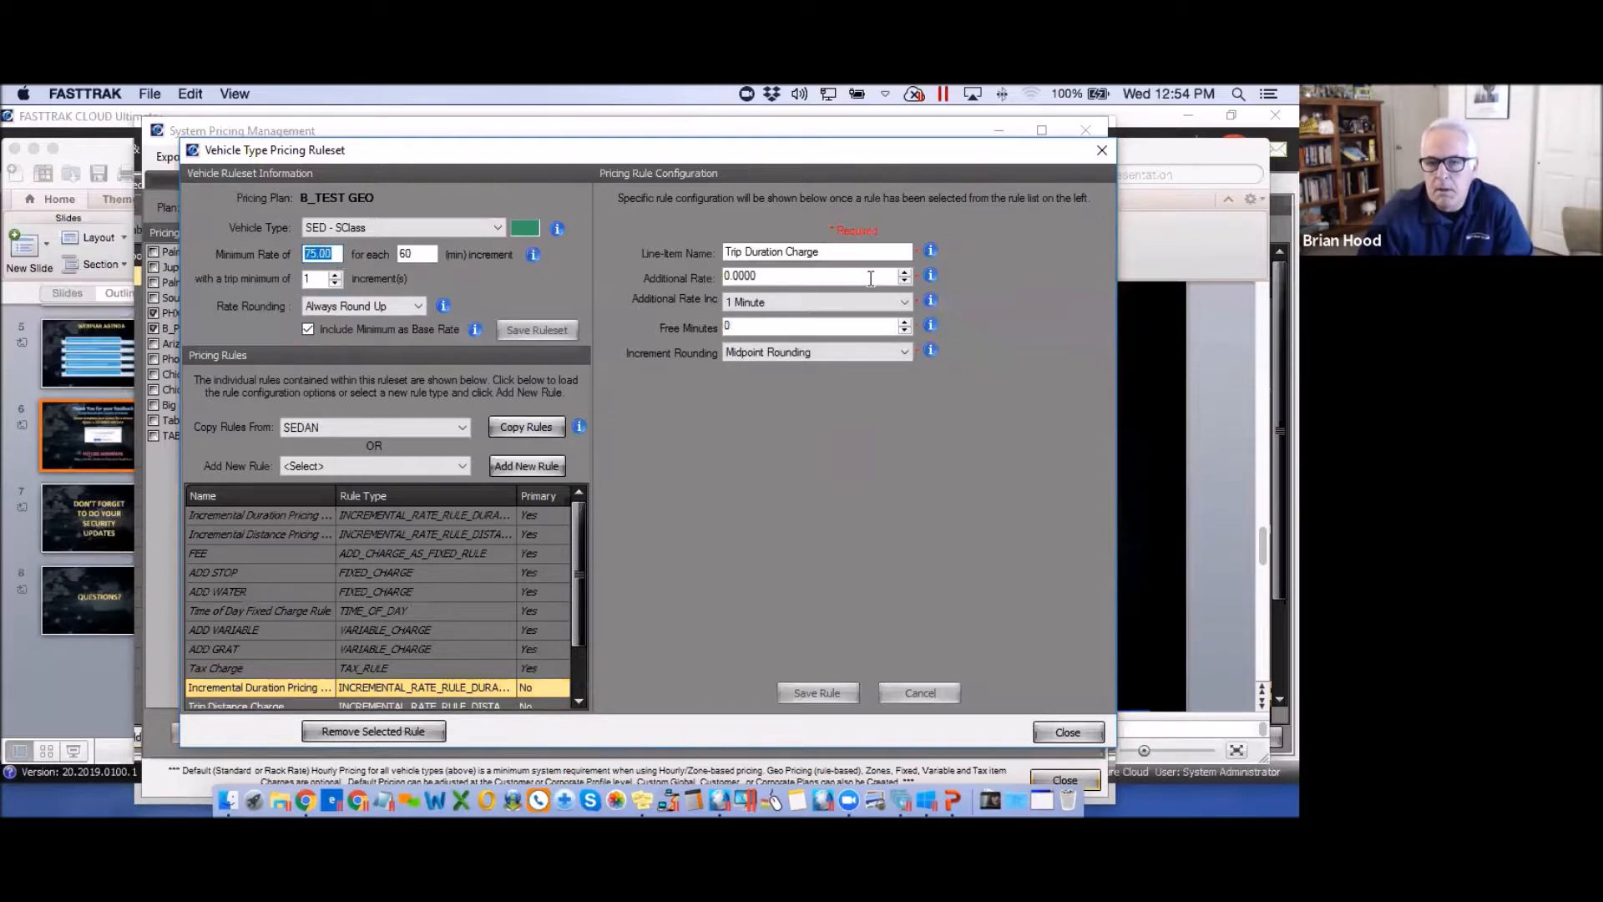
{"action": "left_click", "coordinate": [903, 272]}
{"action": "left_click", "coordinate": [903, 273]}
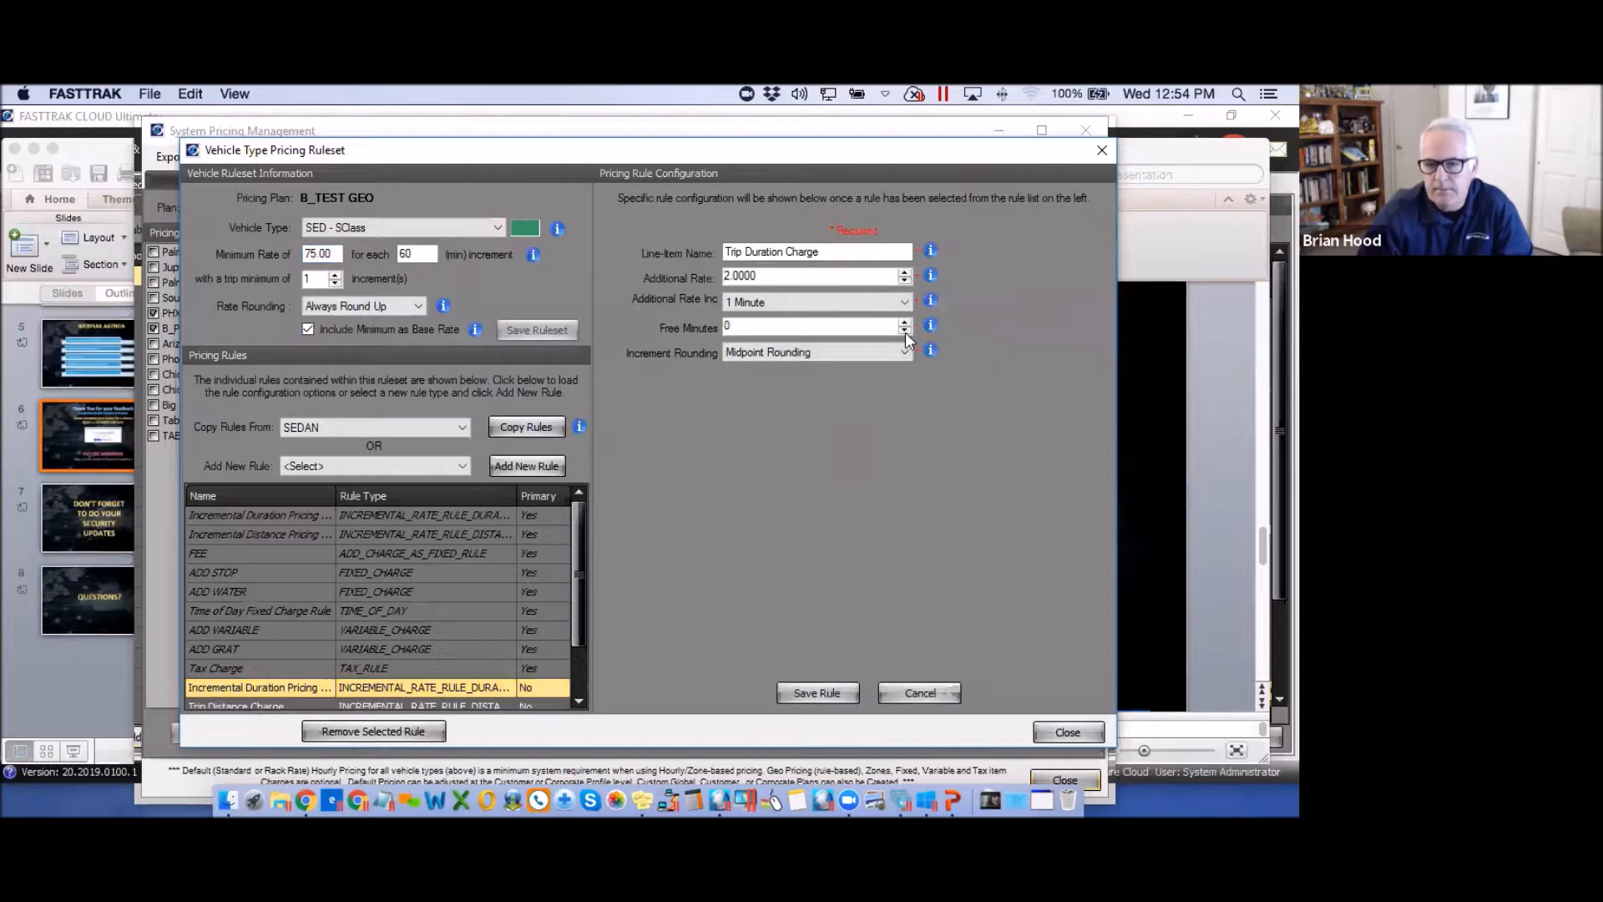
{"action": "left_click_drag", "start_coordinate": [742, 329], "coordinate": [708, 328]}
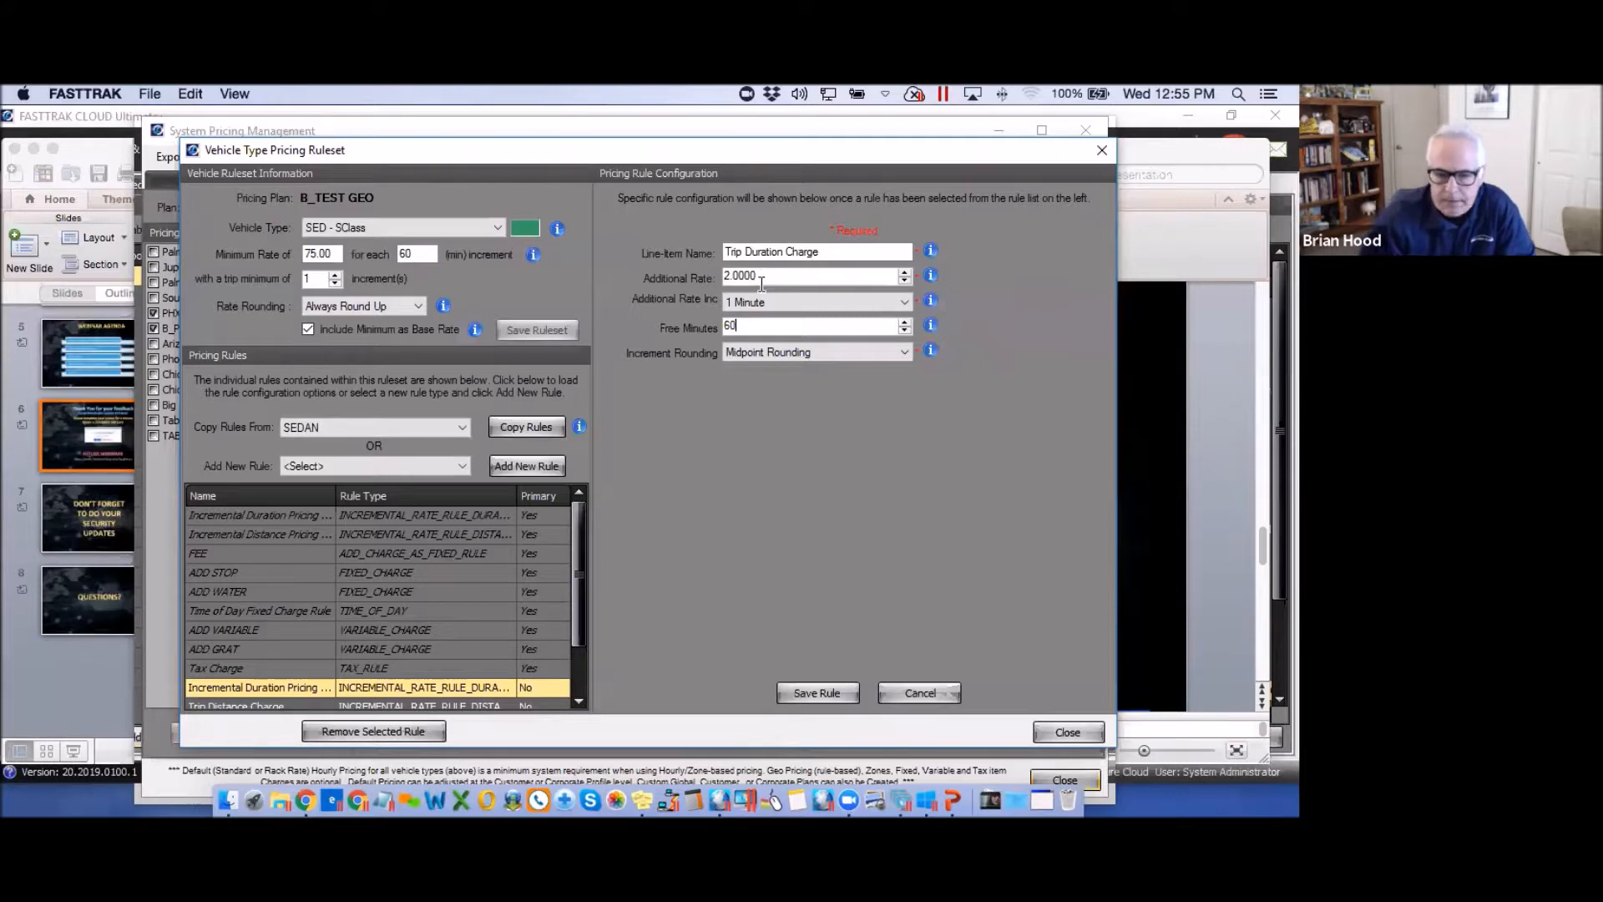
{"action": "left_click", "coordinate": [829, 693]}
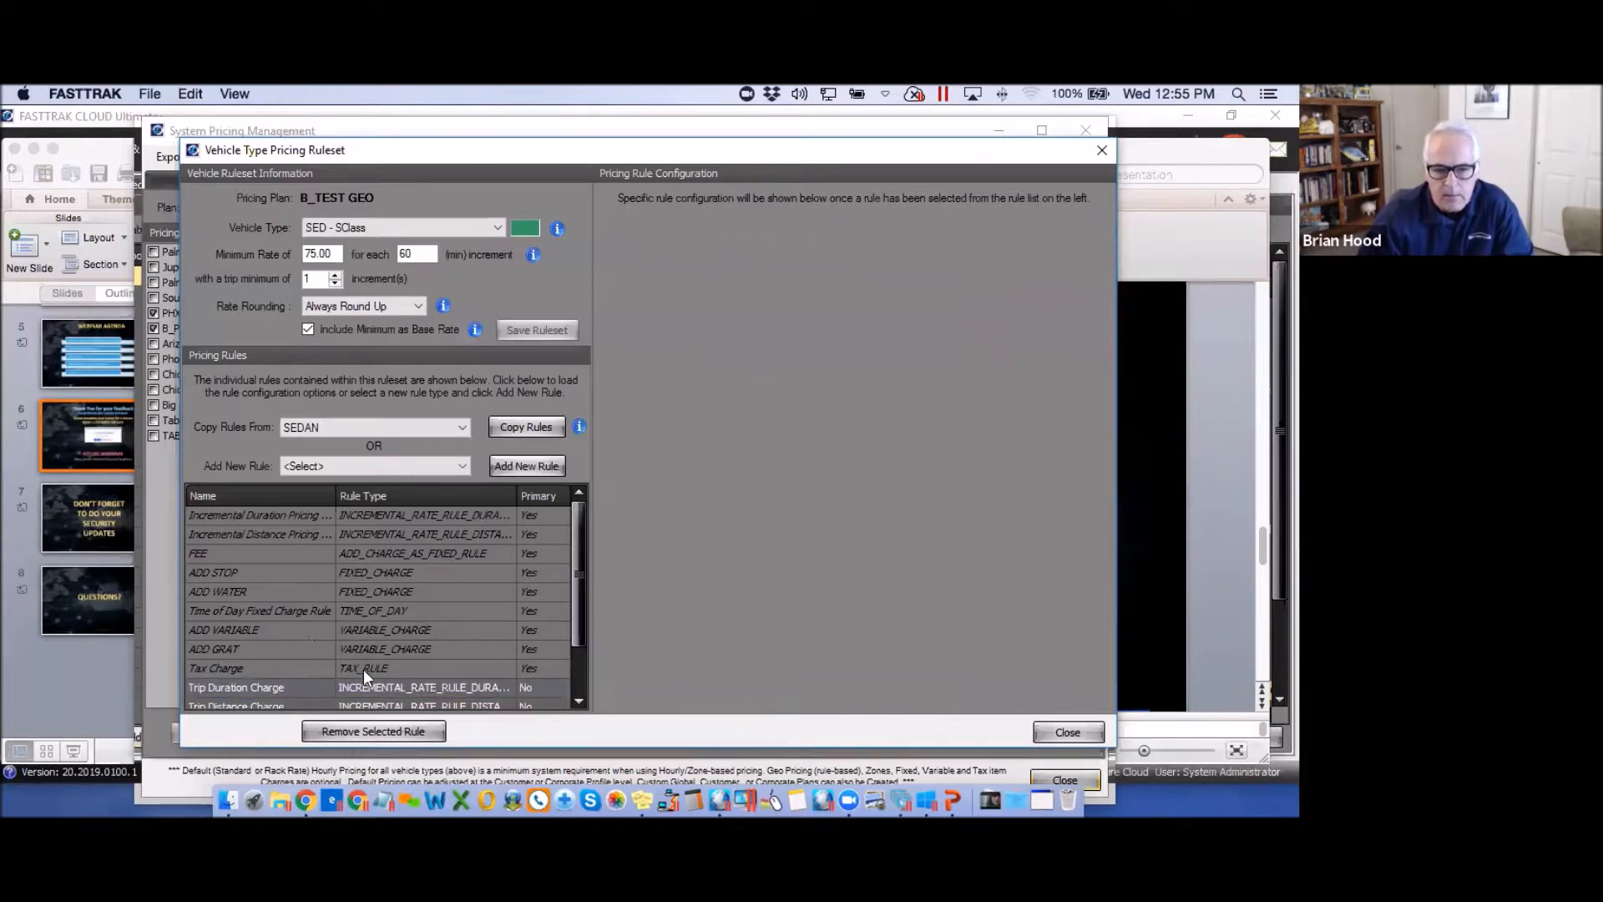
Examine the configuration of the primary ADD VARIABLE rule and the remaining rules in the SED - SClass ruleset.
{"action": "left_click", "coordinate": [388, 629]}
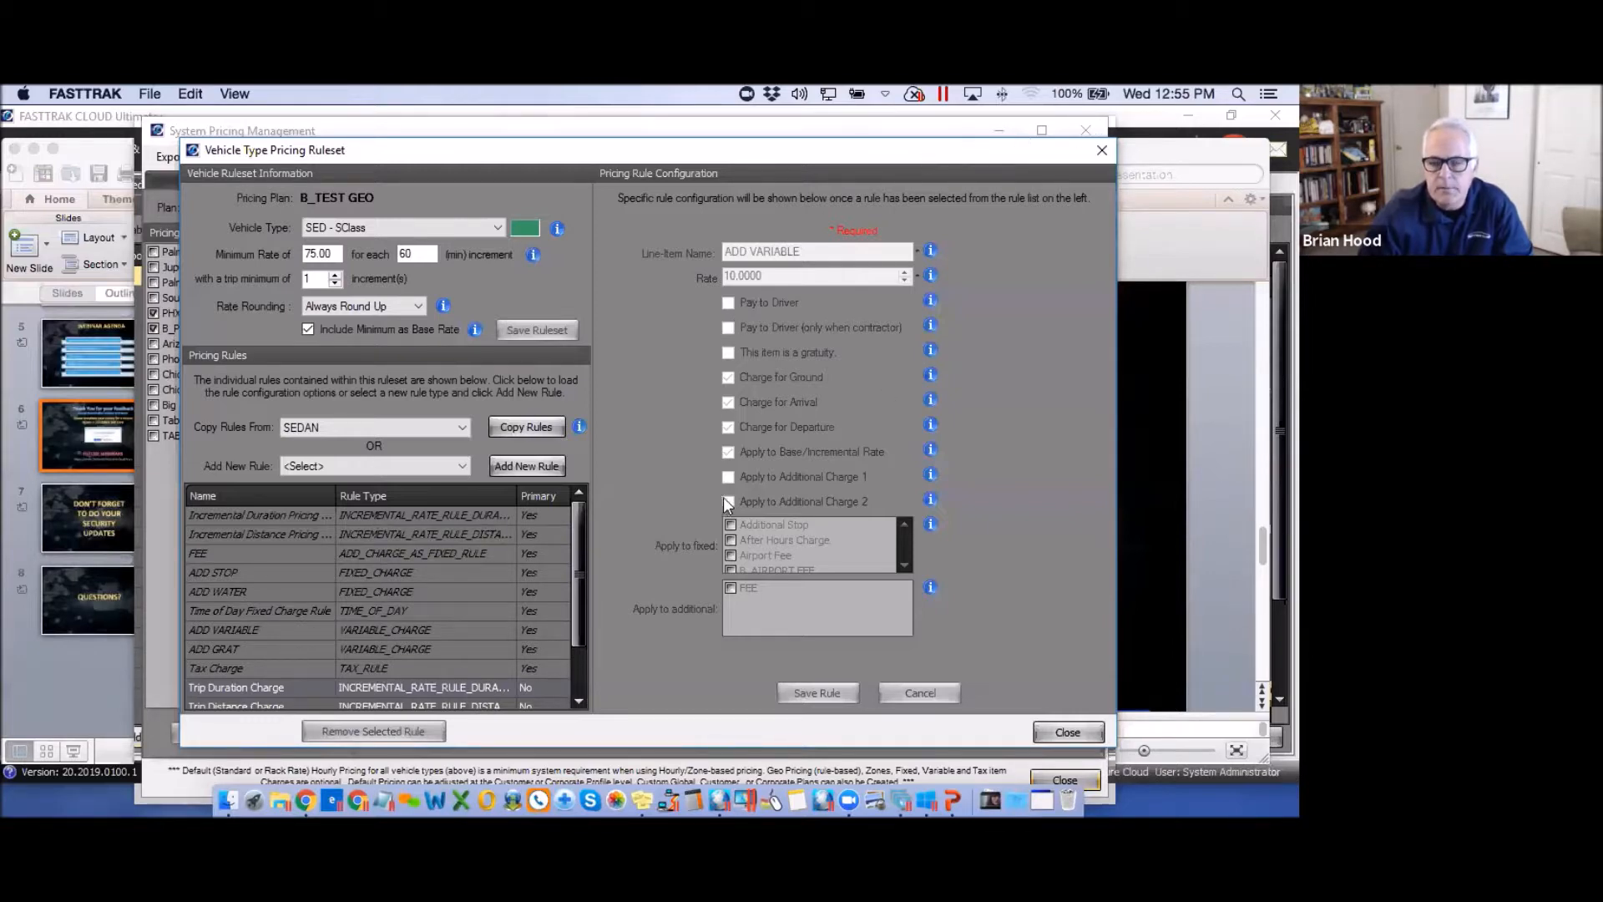
{"action": "left_click_drag", "start_coordinate": [791, 160], "coordinate": [743, 378]}
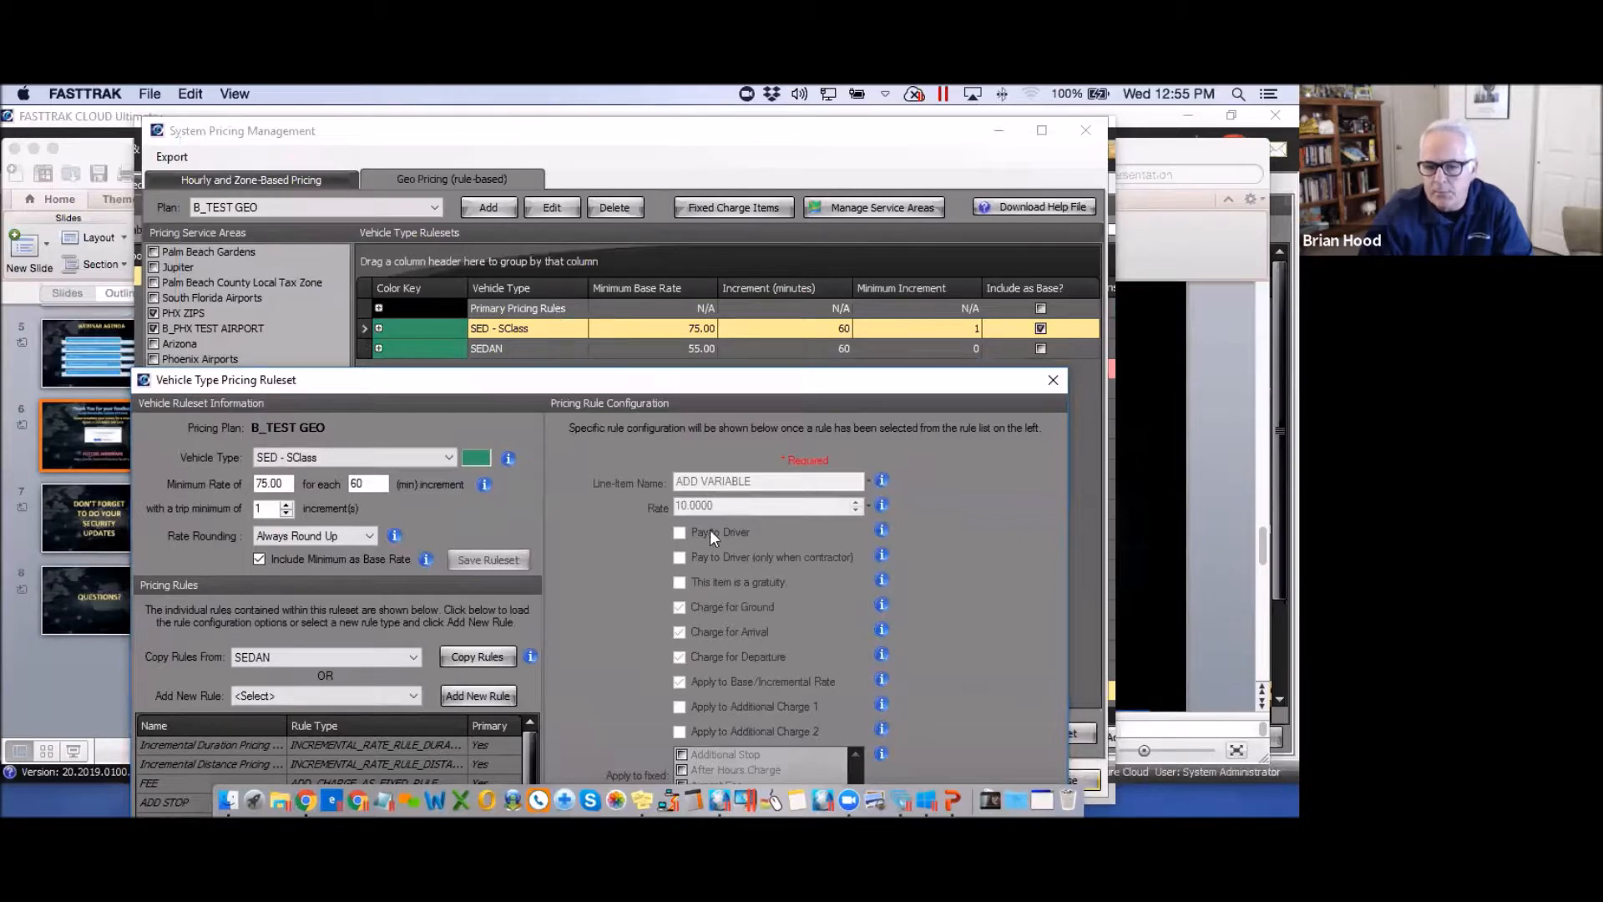
{"action": "left_click_drag", "start_coordinate": [720, 378], "coordinate": [727, 172]}
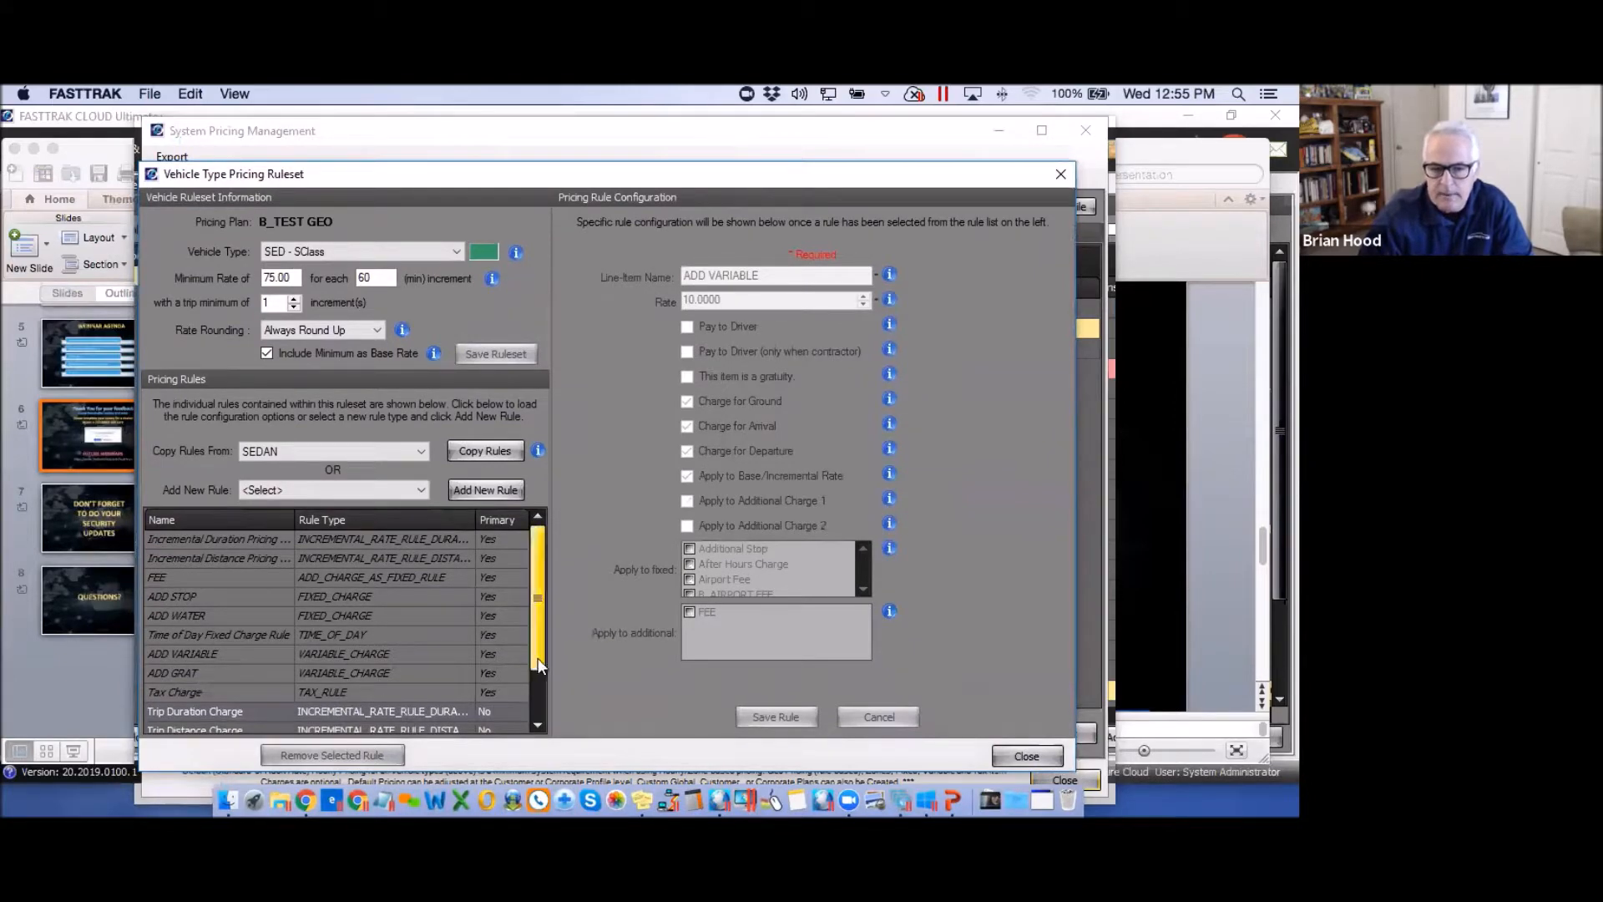
{"action": "scroll", "coordinate": [538, 658], "scroll_direction": "down", "scroll_amount": 2}
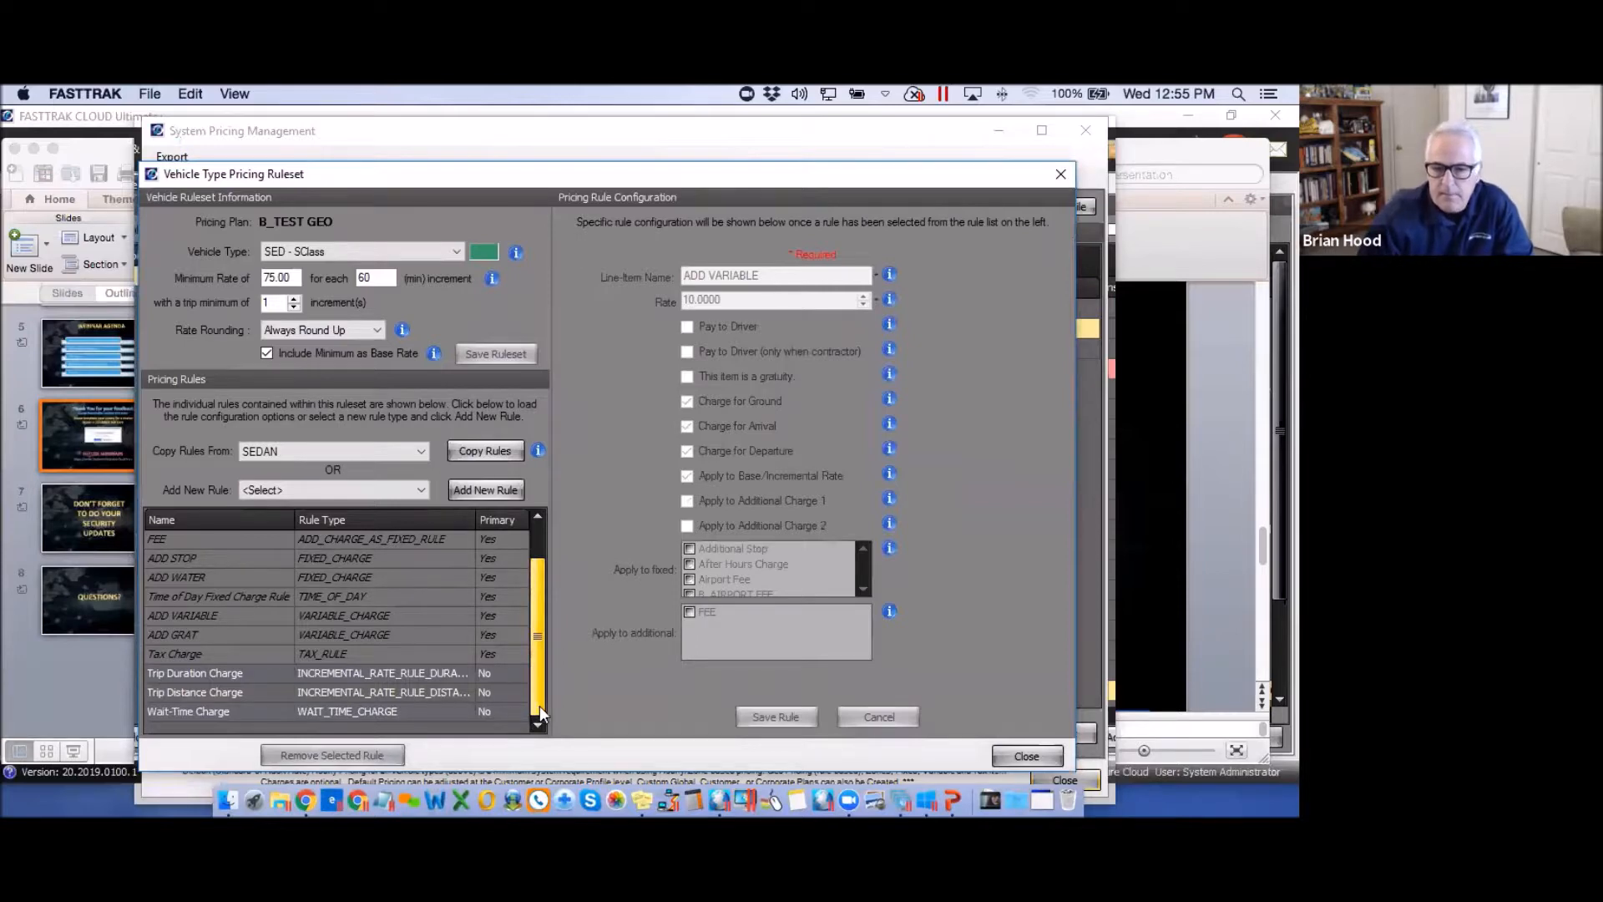
Add a Variable Charge Item Rule to the SED - SClass vehicle ruleset.
{"action": "left_click", "coordinate": [421, 494]}
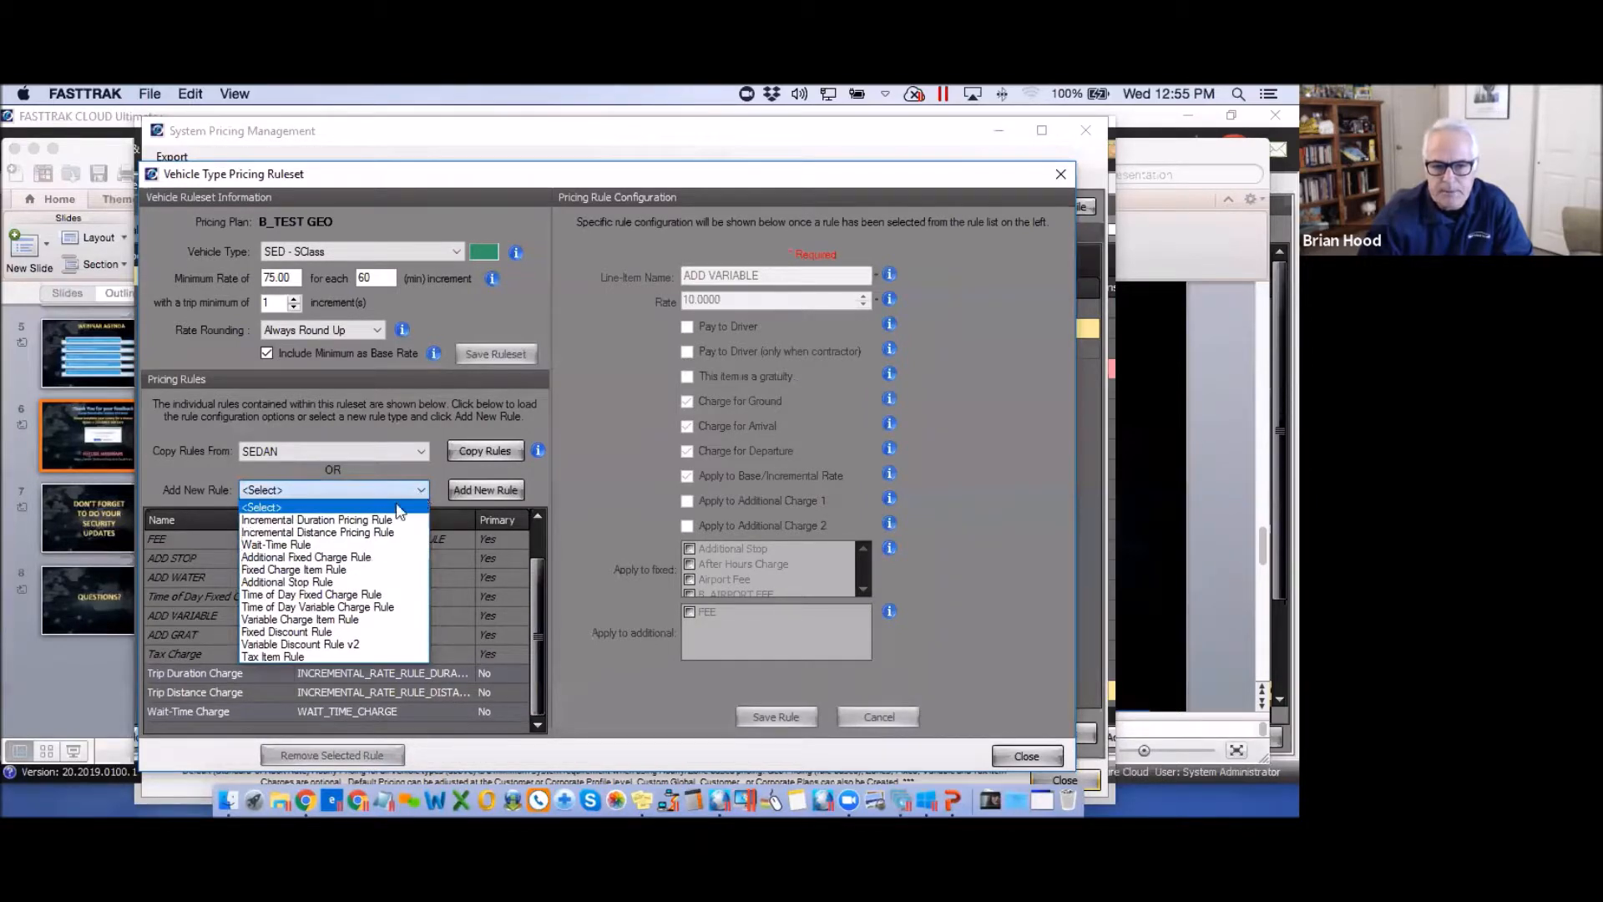
{"action": "left_click", "coordinate": [301, 621]}
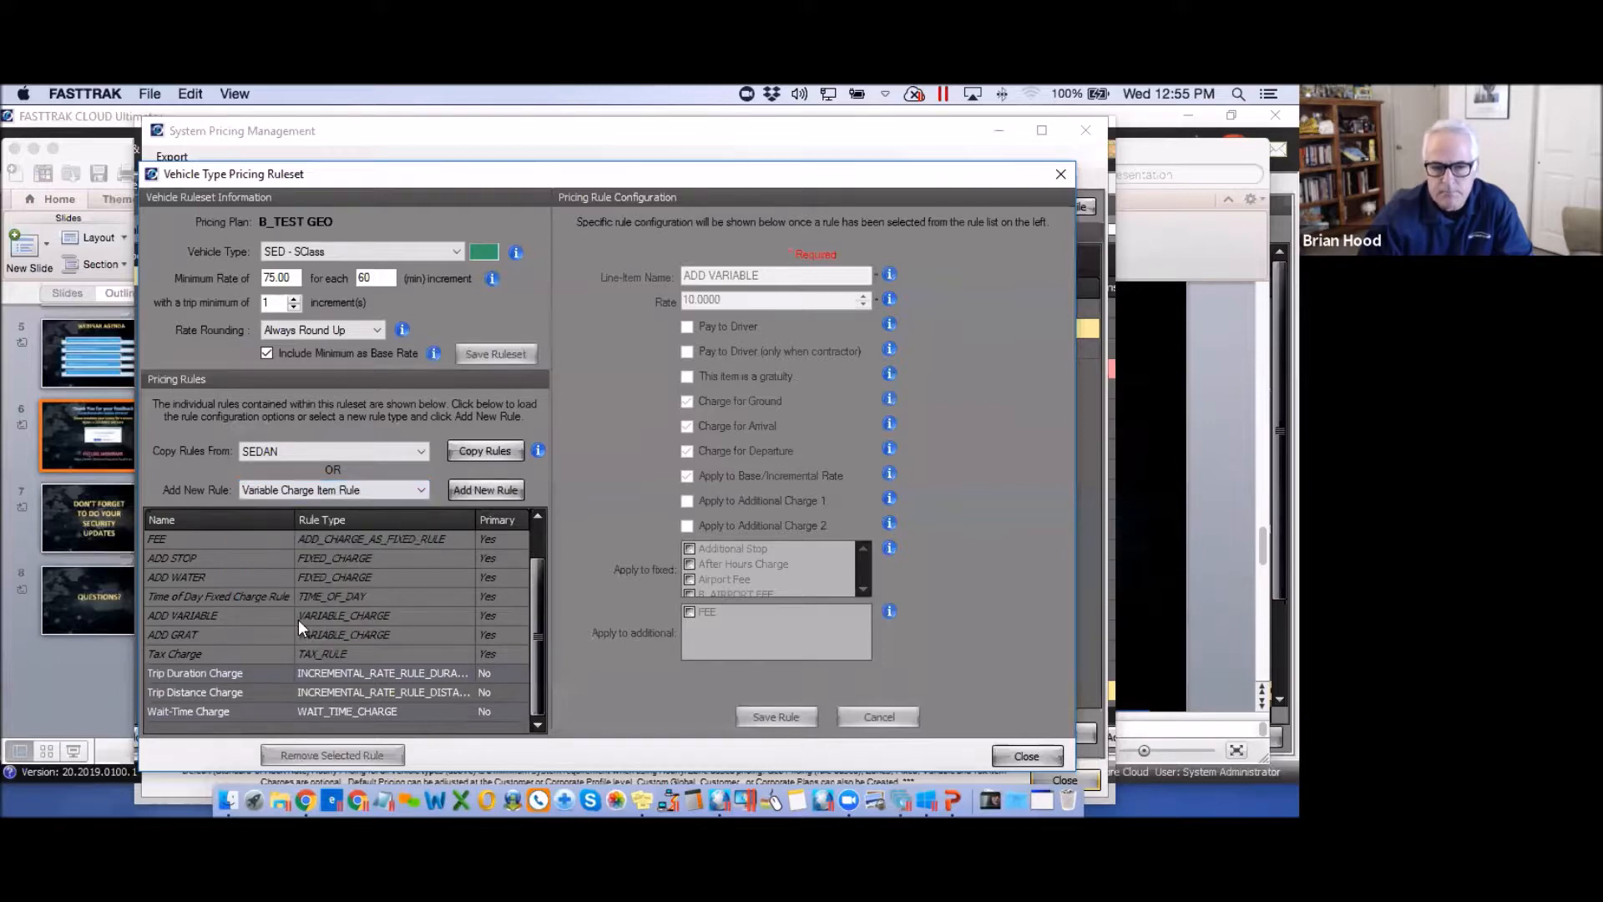
{"action": "left_click", "coordinate": [485, 486]}
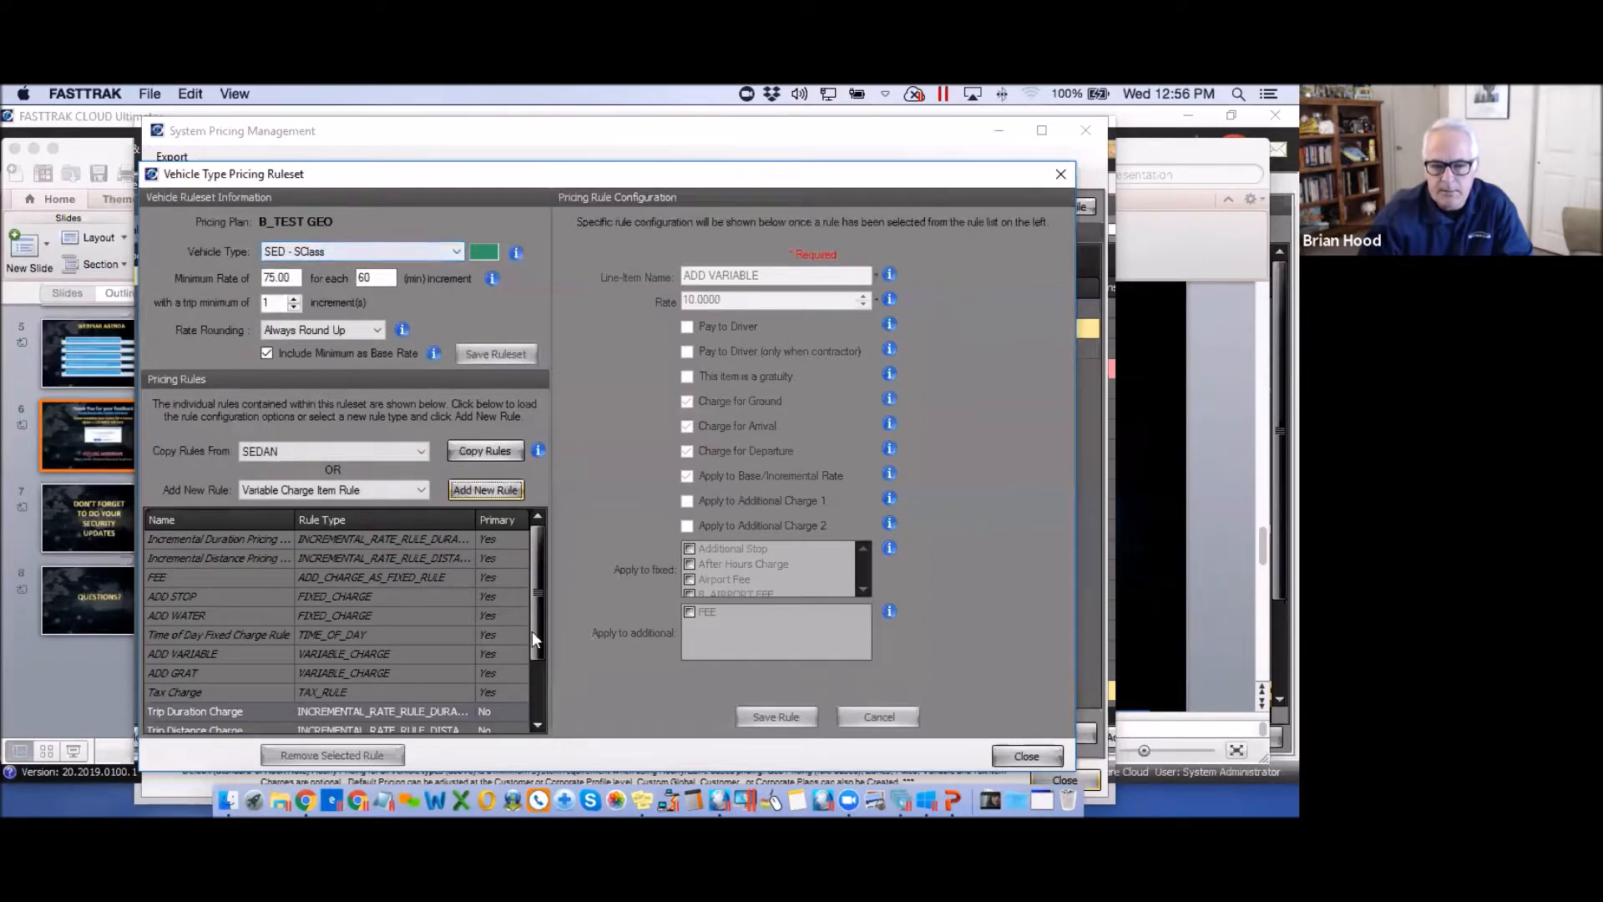
Configure the new Variable Charge Item Rule as GRATUITY at a rate of 15.0000 with Pay to Driver enabled, and save it.
{"action": "left_click_drag", "start_coordinate": [535, 658], "coordinate": [534, 703]}
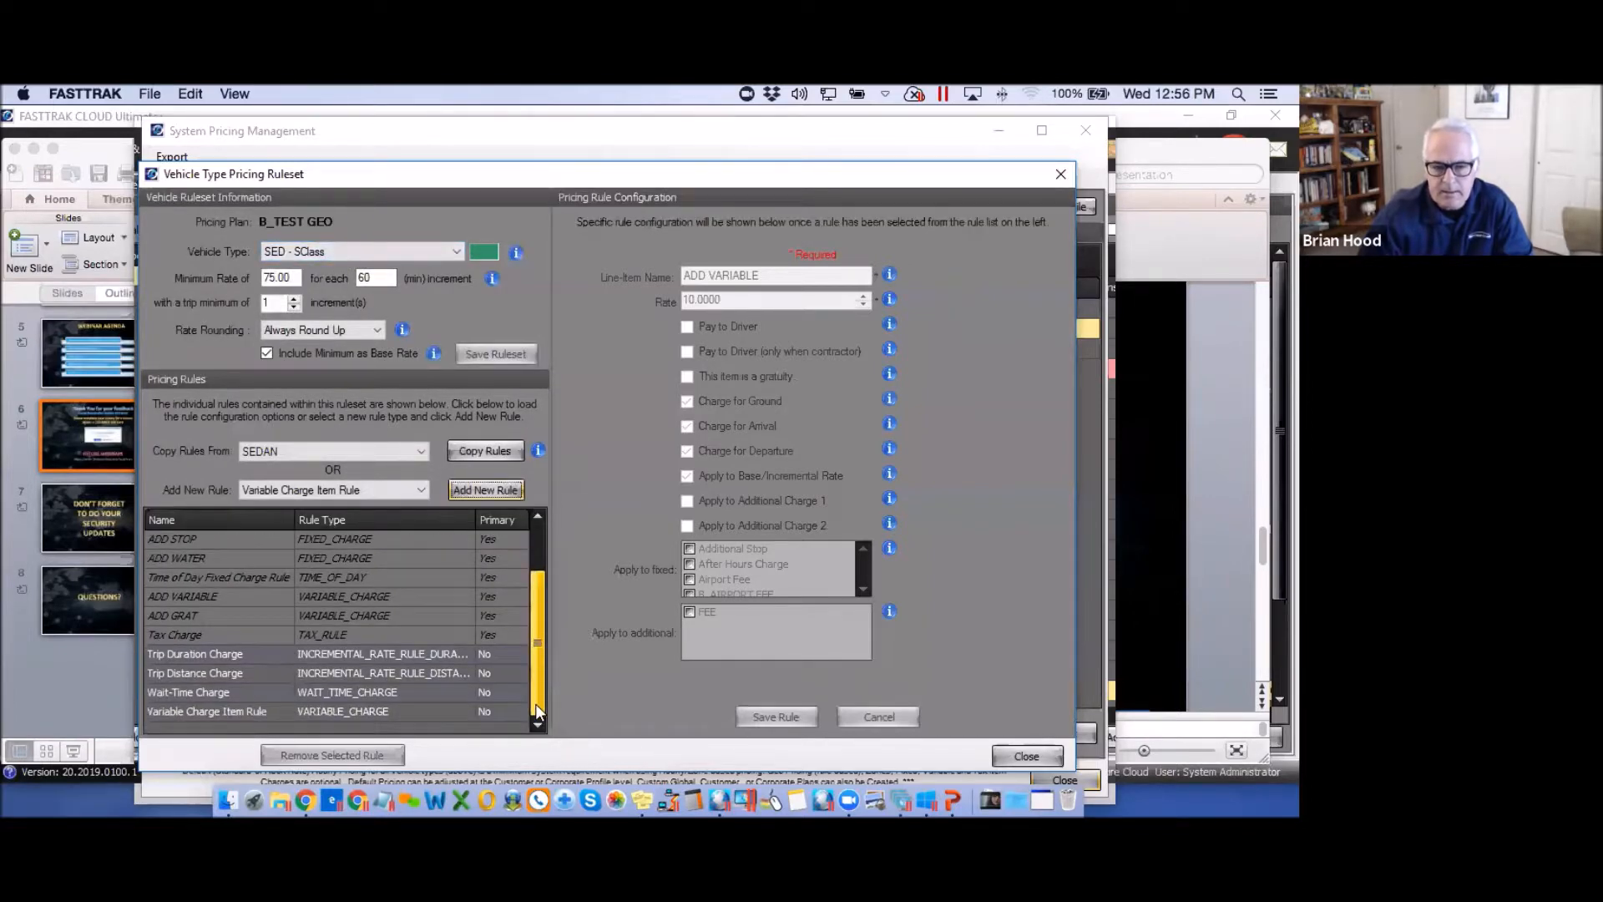
{"action": "left_click", "coordinate": [354, 710]}
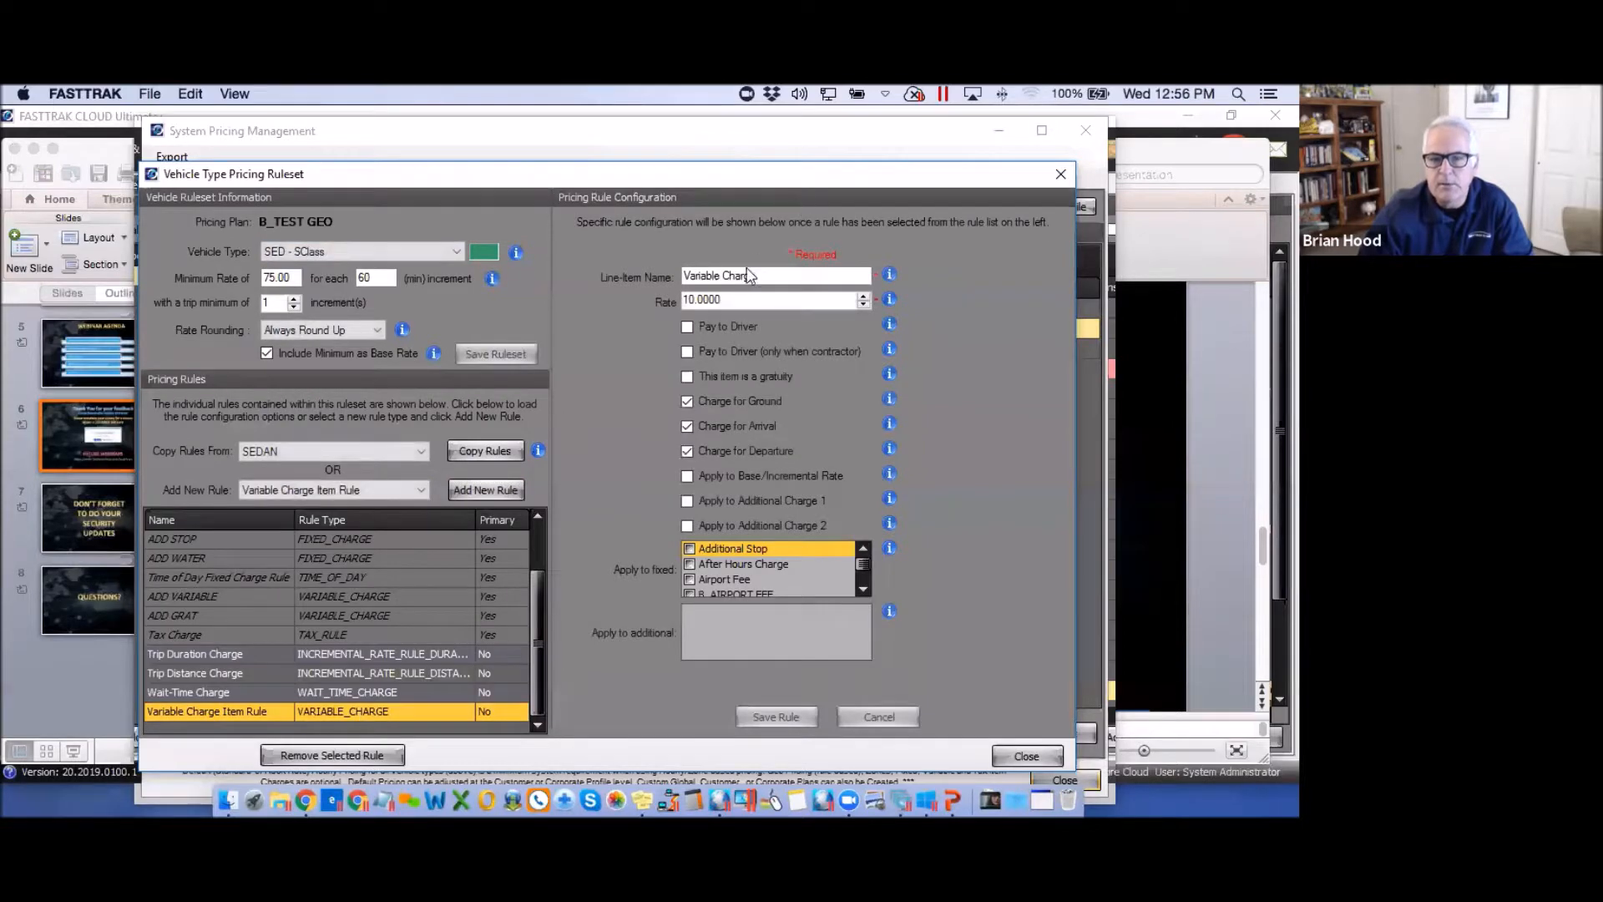
{"action": "left_click_drag", "start_coordinate": [767, 275], "coordinate": [657, 276]}
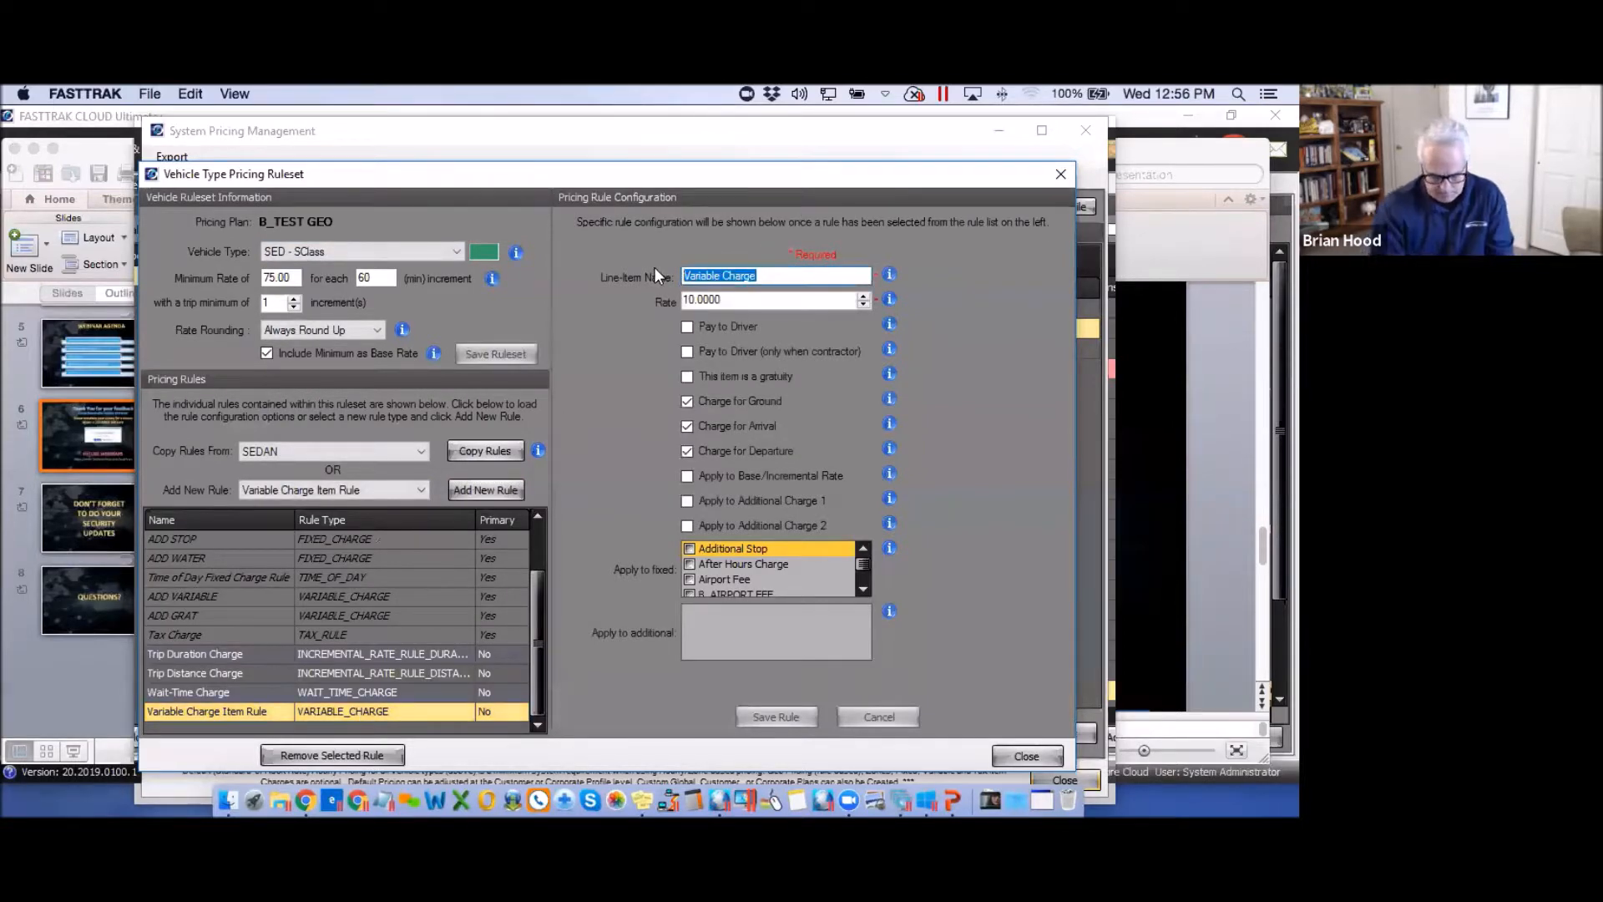
{"action": "type", "text": "GRATUITY"}
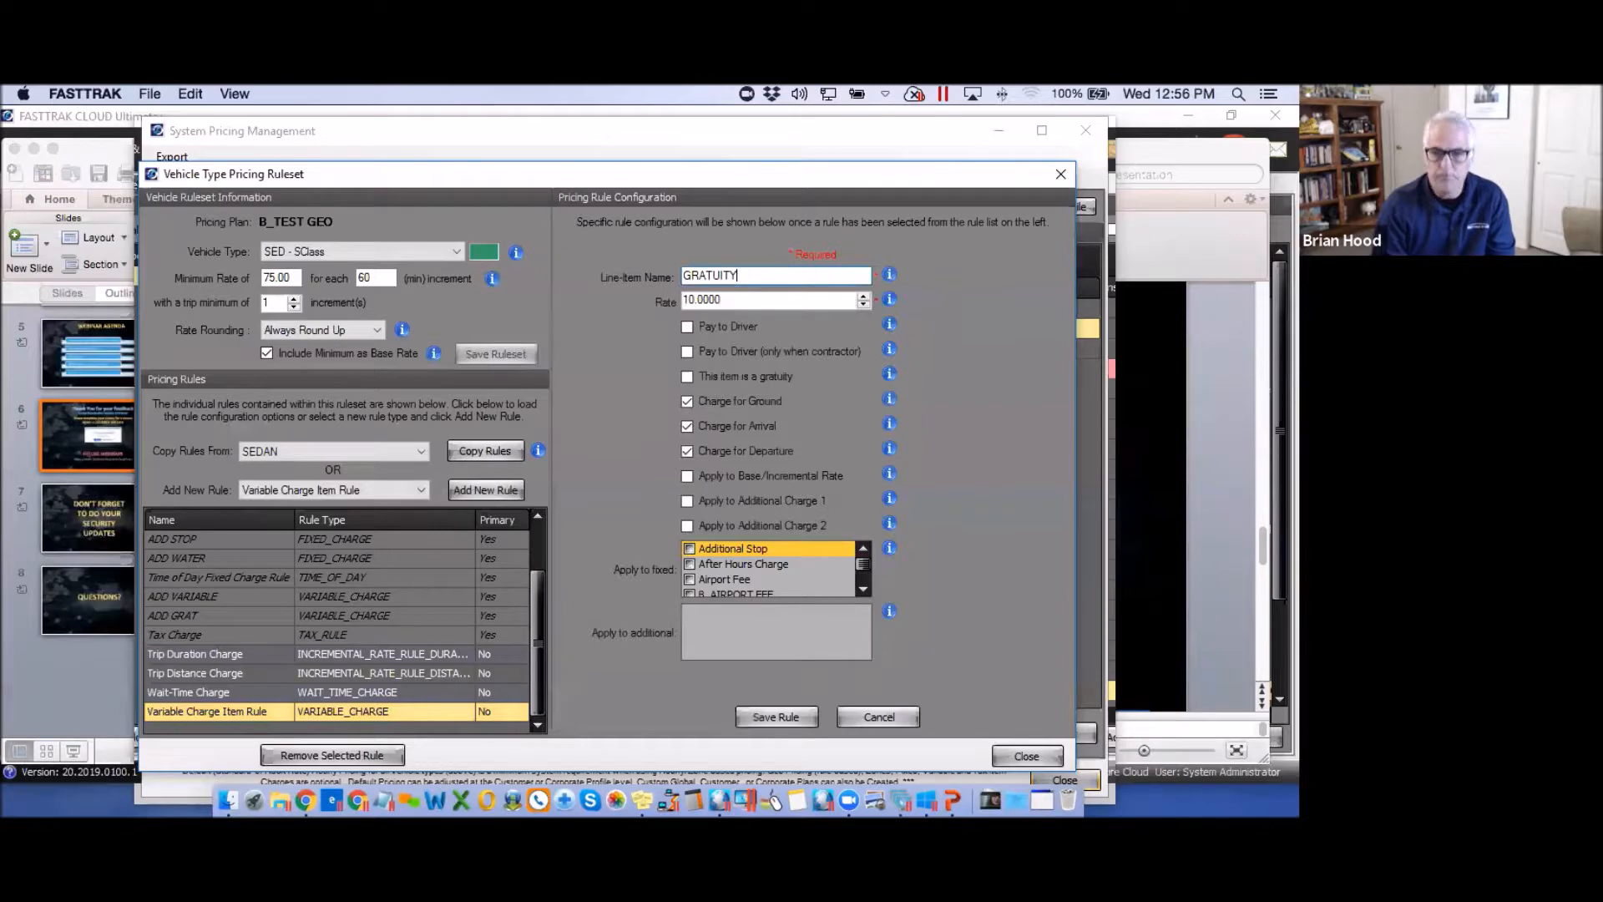
{"action": "left_click_drag", "start_coordinate": [730, 299], "coordinate": [658, 295]}
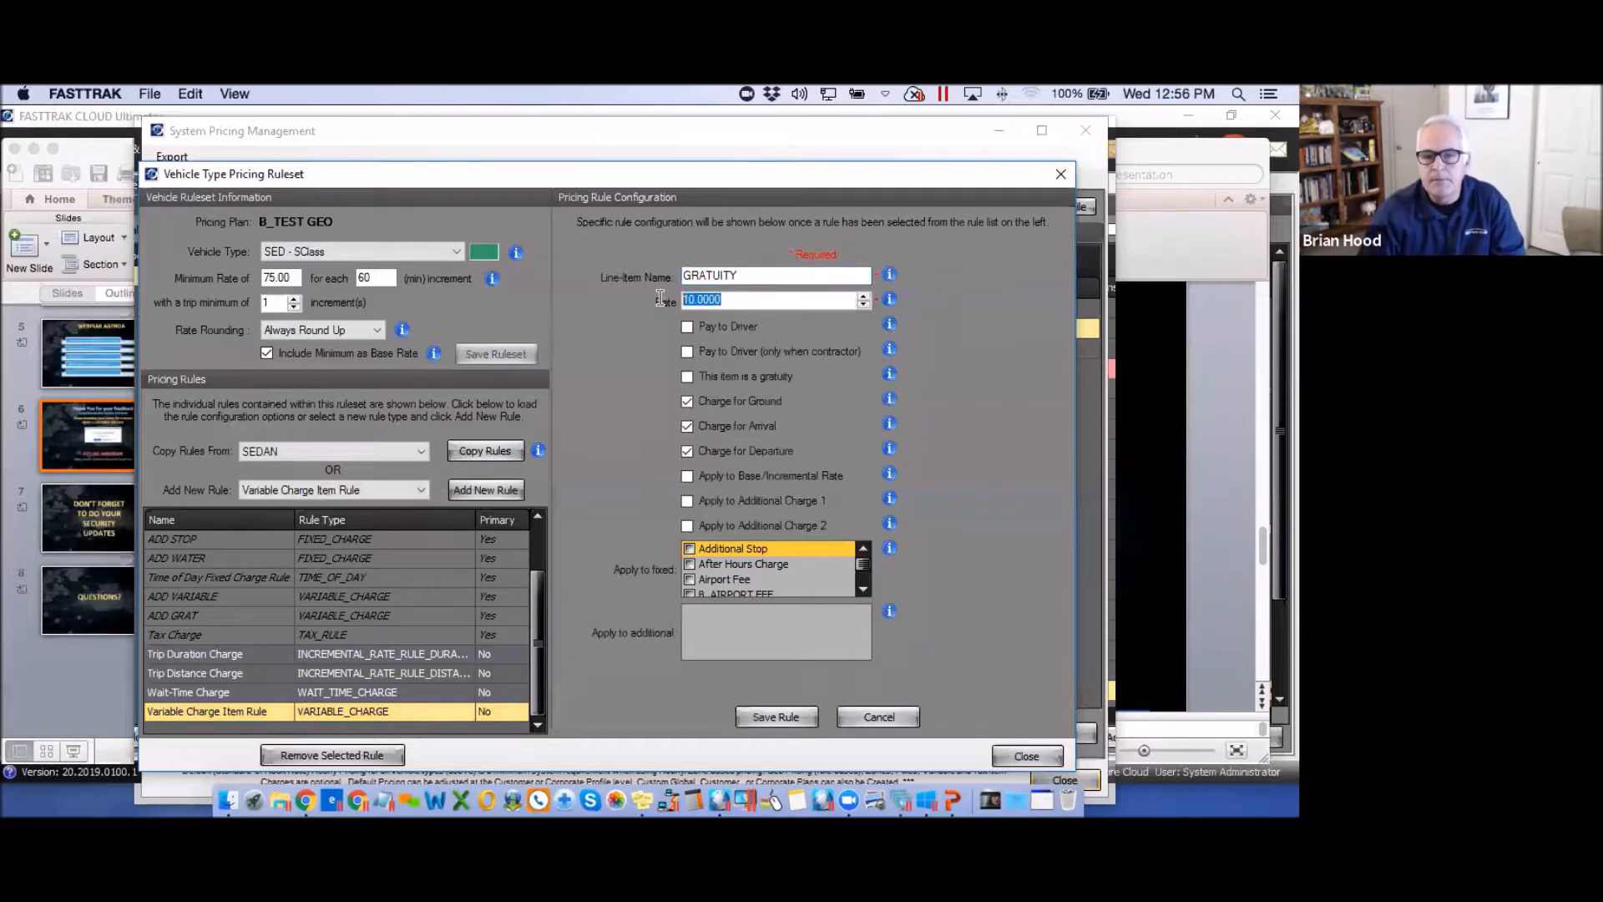
{"action": "type", "text": "1"}
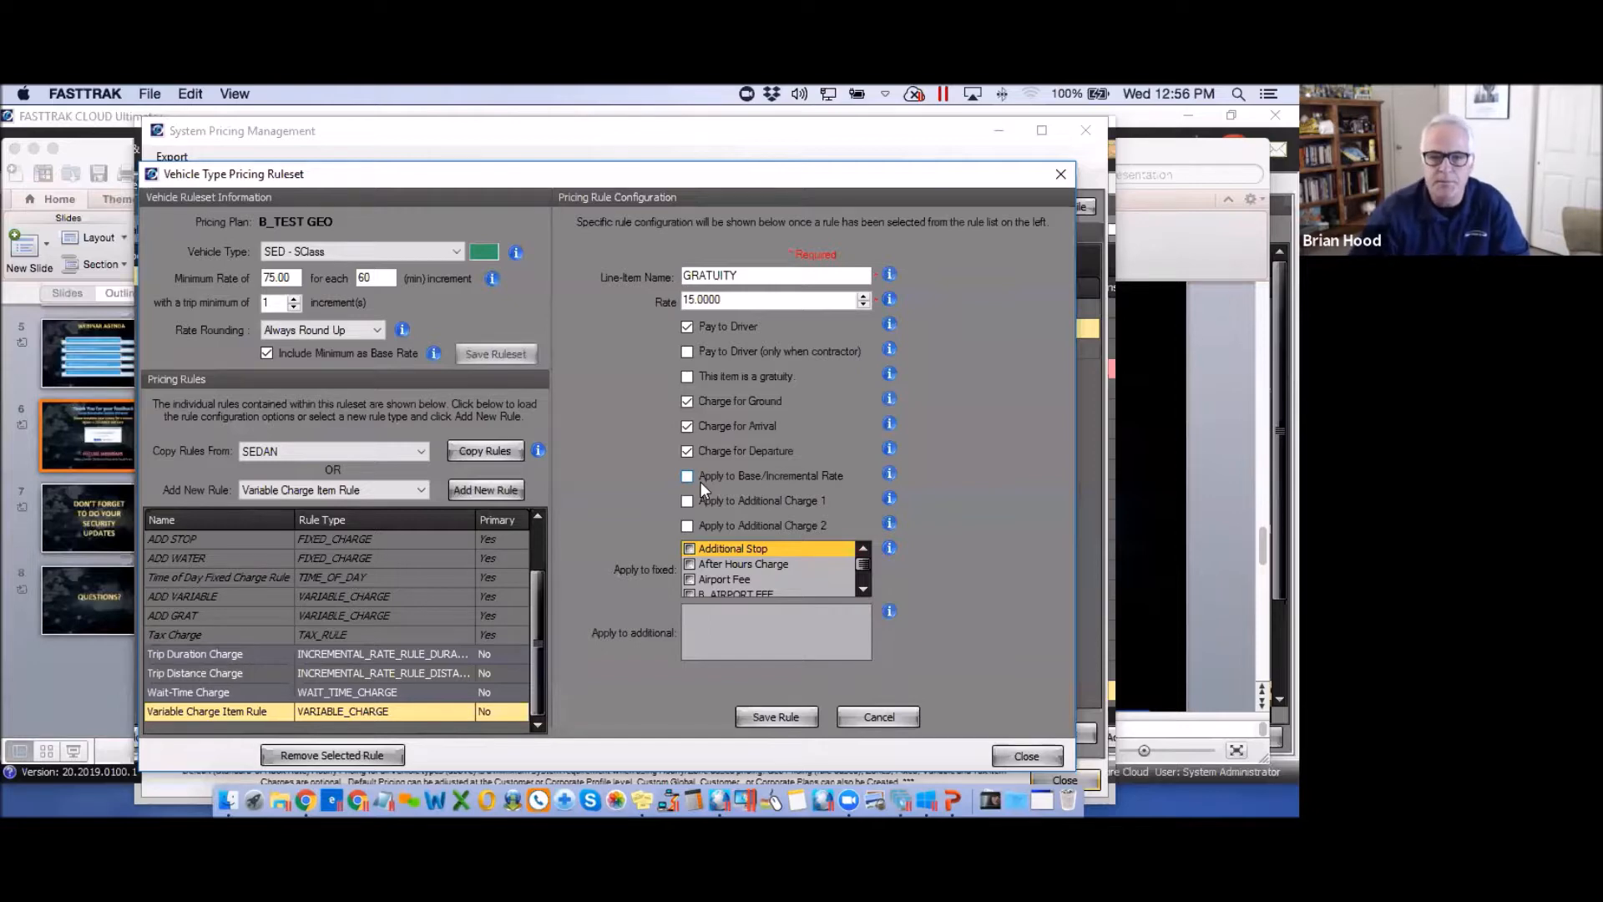
{"action": "left_click_drag", "start_coordinate": [773, 177], "coordinate": [708, 157]}
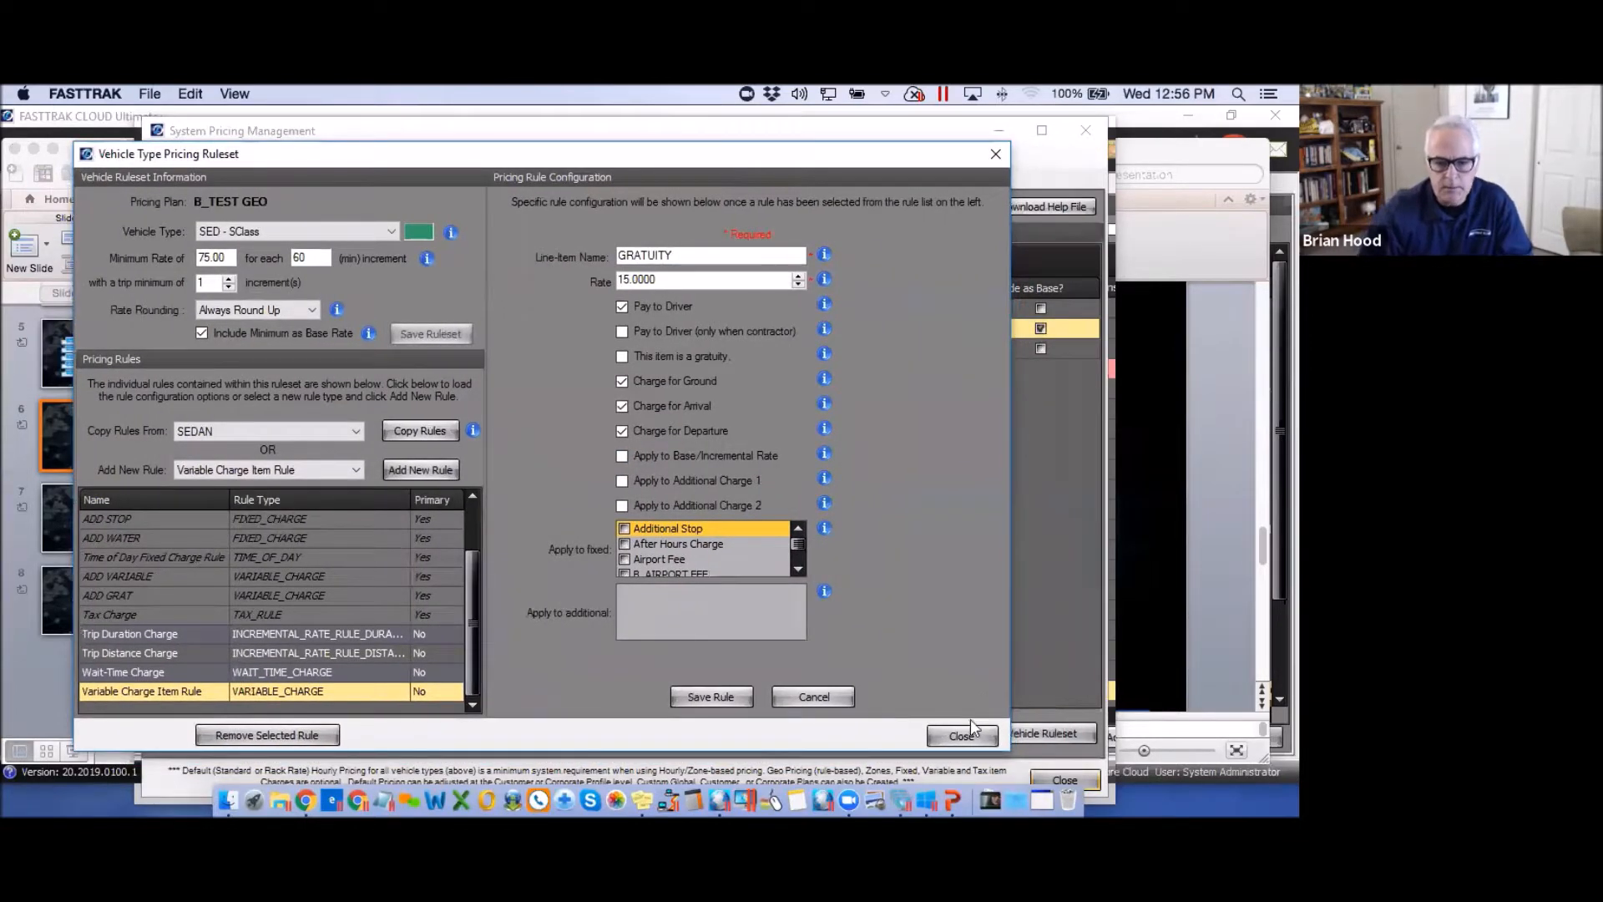
{"action": "left_click", "coordinate": [712, 693]}
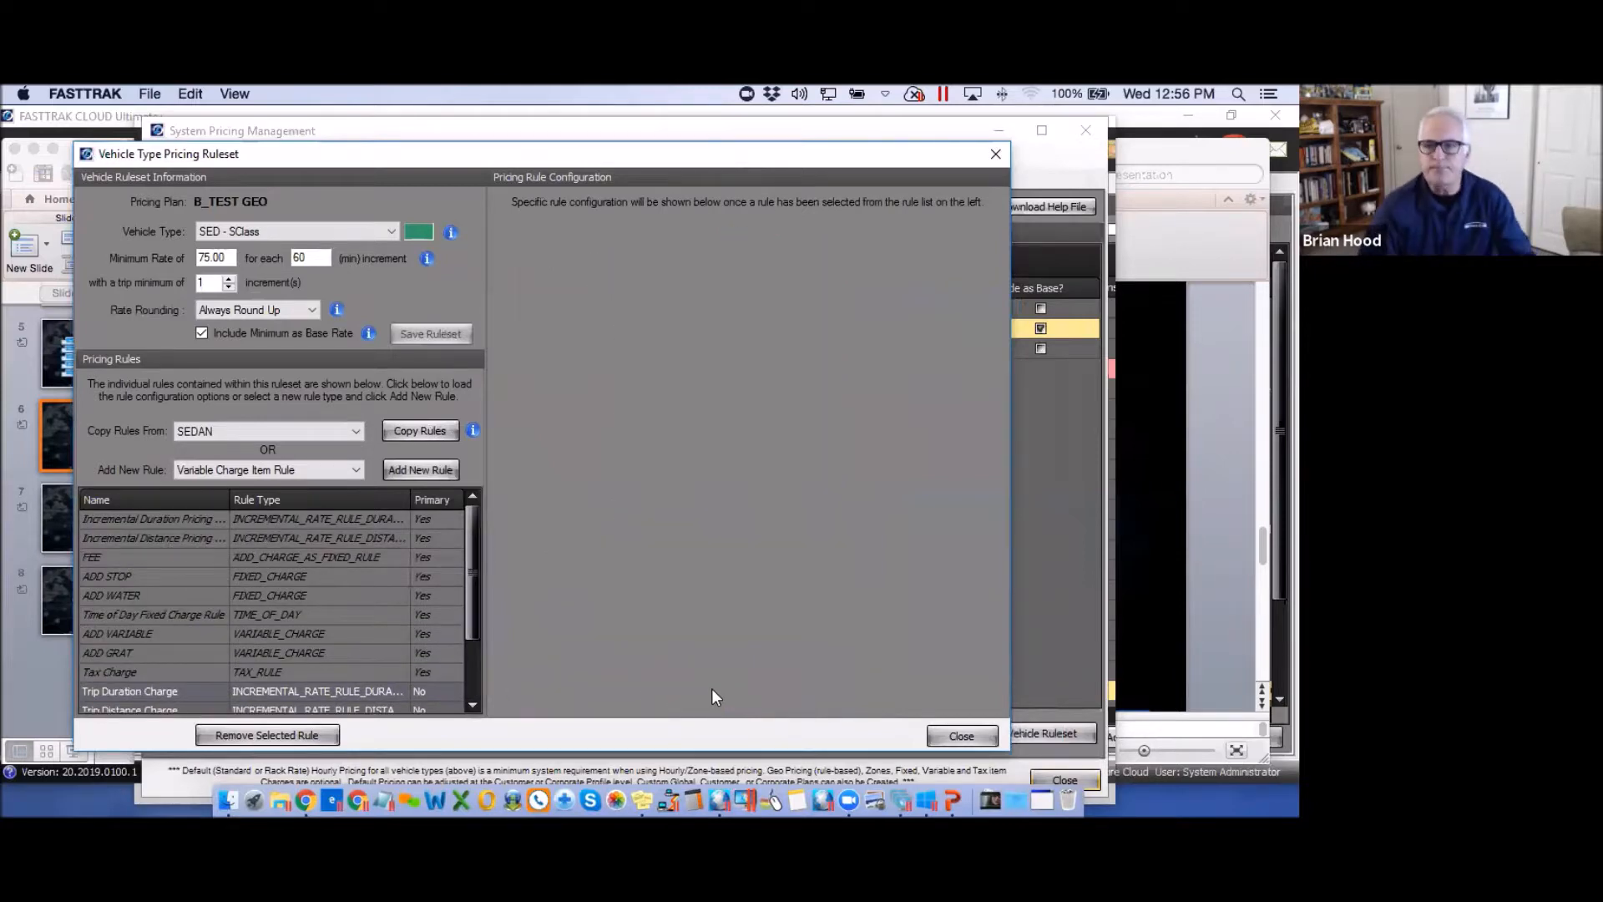
{"action": "left_click", "coordinate": [964, 734]}
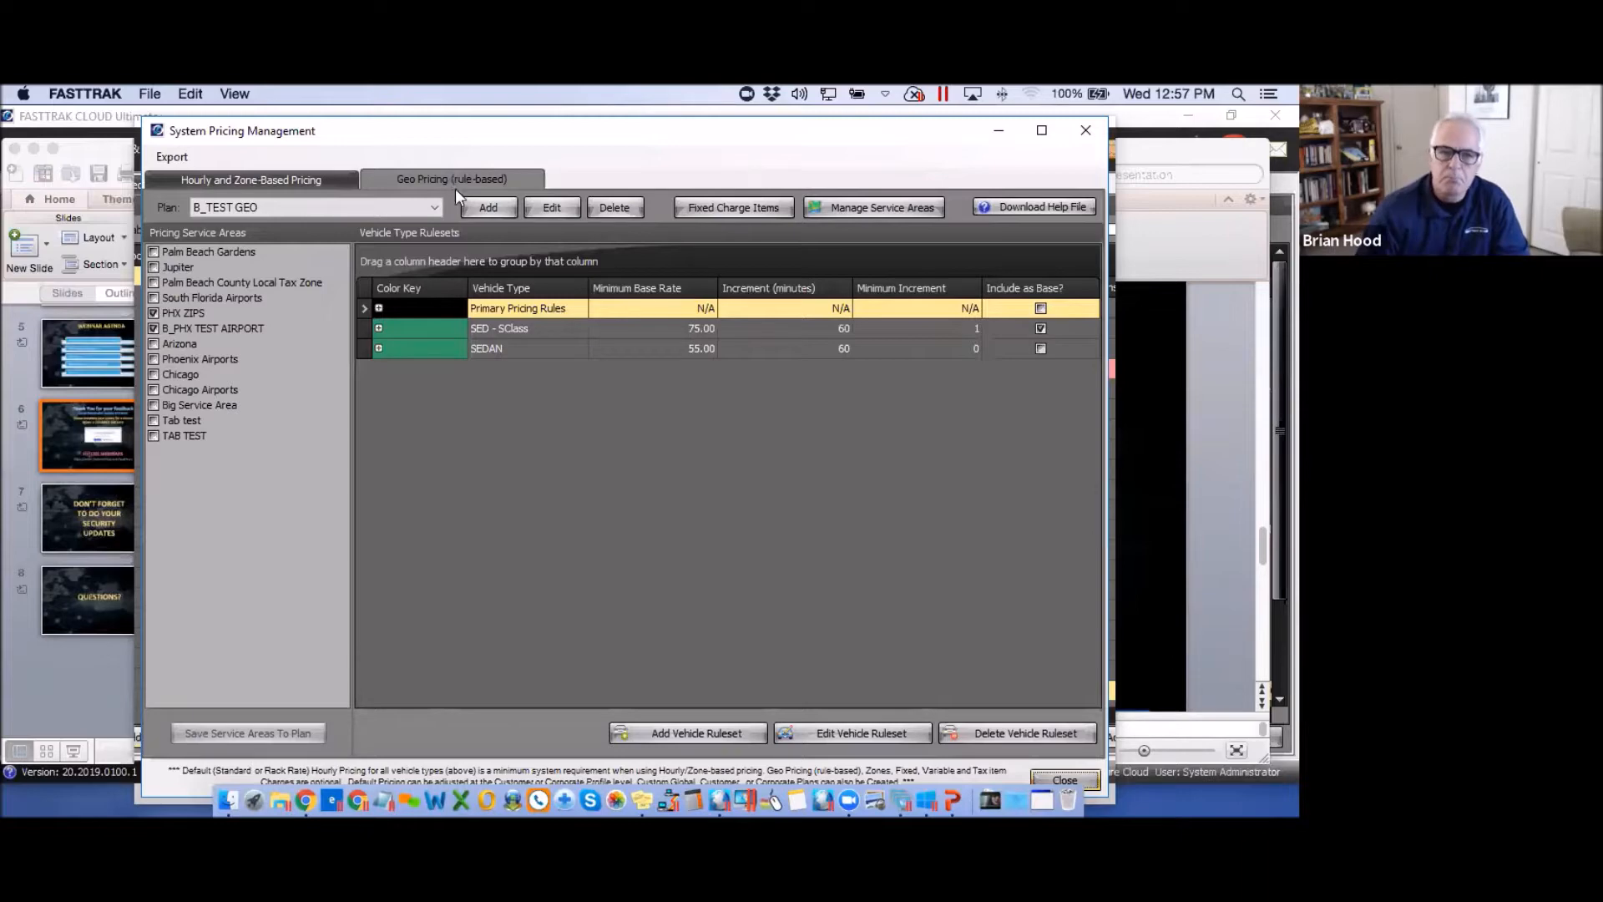
Examine the B_TEST GEO plan's editing options, including trip types, service area validation and time period pricing availability, without saving changes.
{"action": "left_click", "coordinate": [262, 209]}
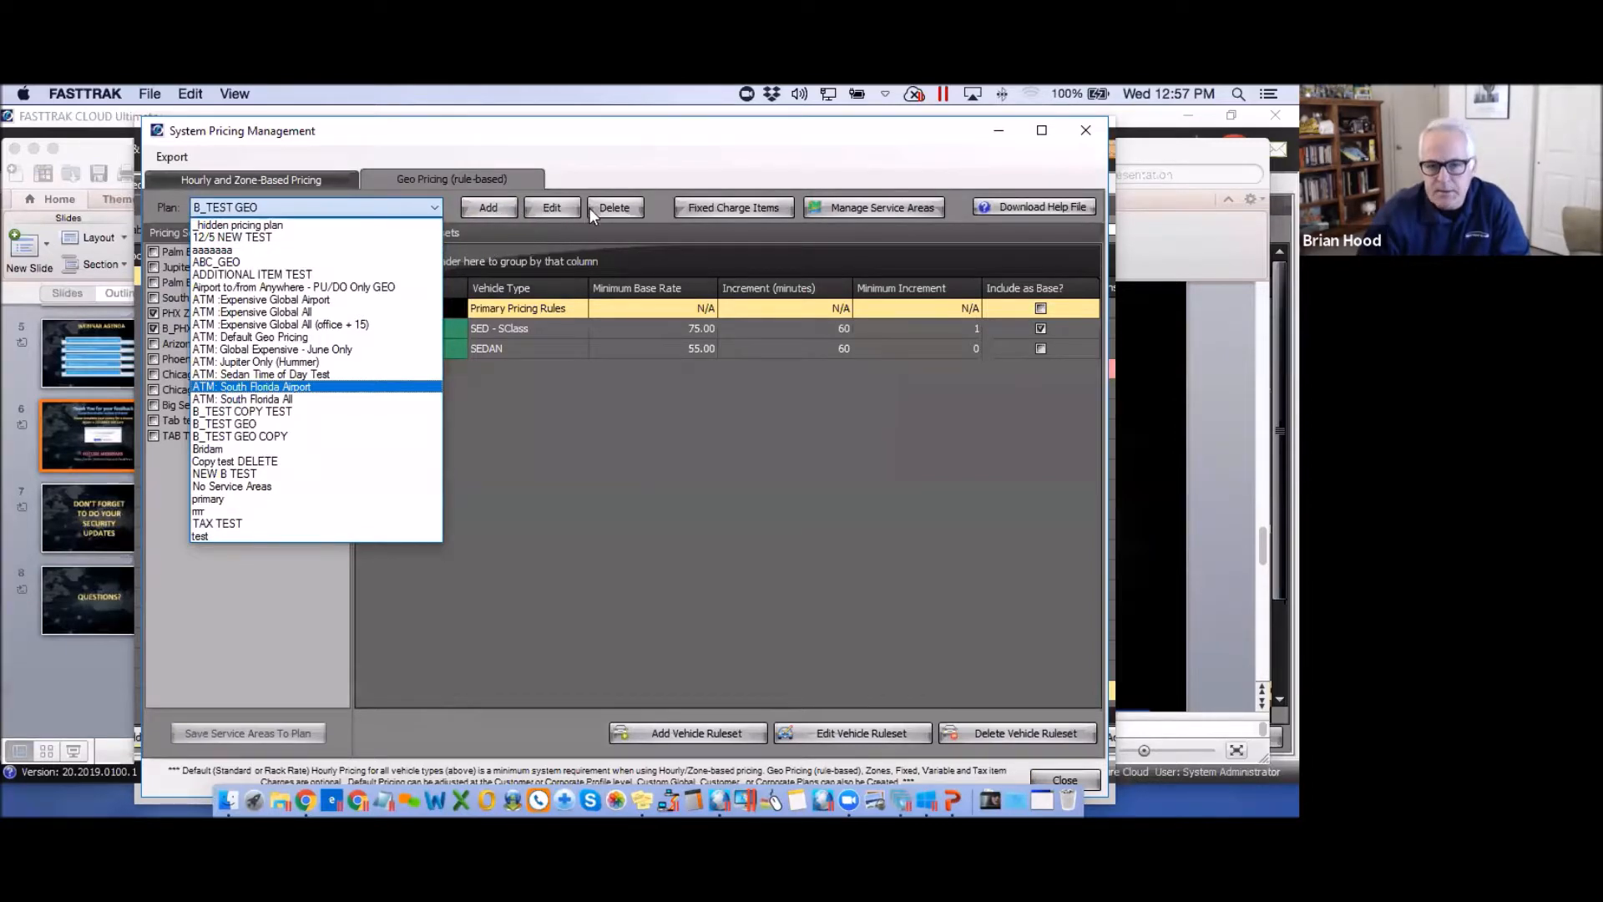
{"action": "left_click", "coordinate": [589, 456]}
{"action": "left_click", "coordinate": [551, 208]}
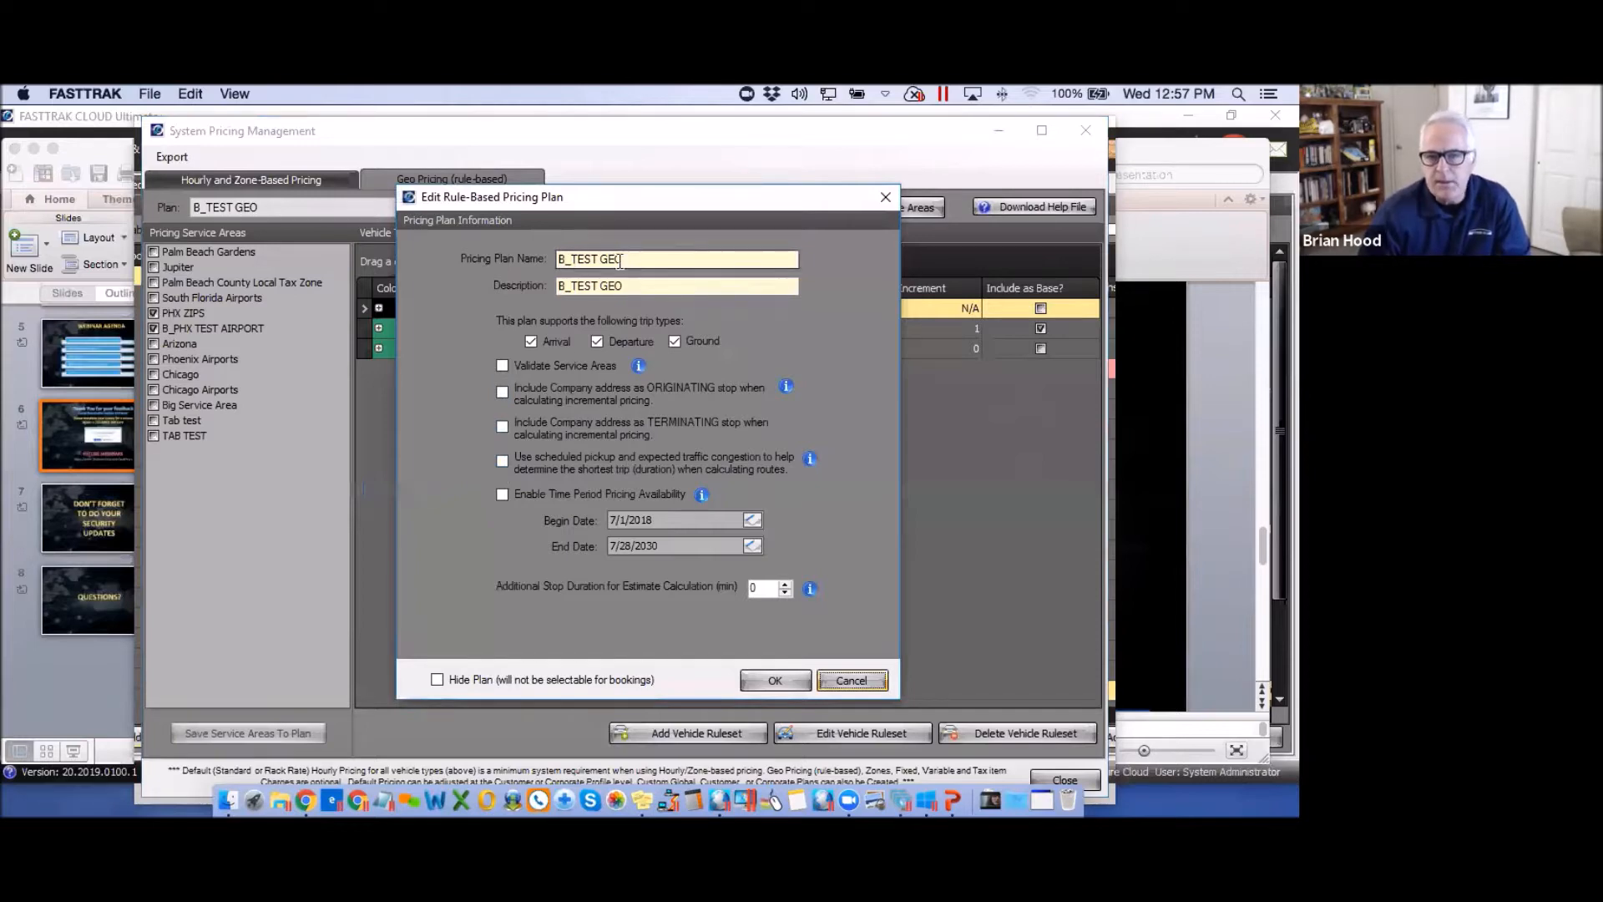
{"action": "left_click_drag", "start_coordinate": [645, 260], "coordinate": [559, 258]}
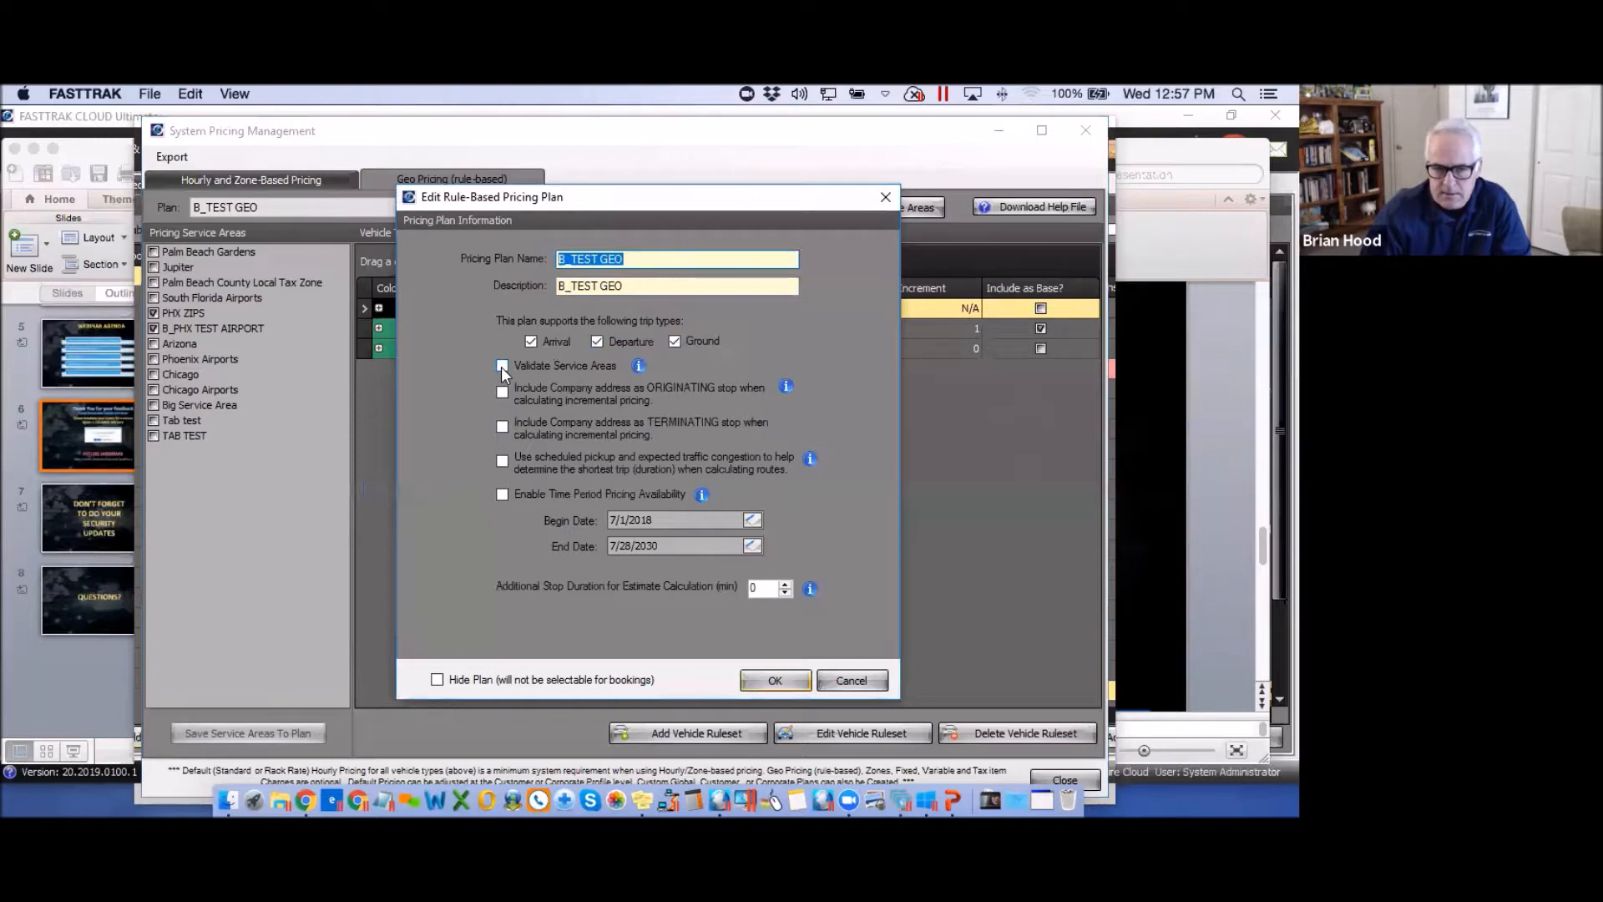
{"action": "left_click_drag", "start_coordinate": [683, 204], "coordinate": [751, 441]}
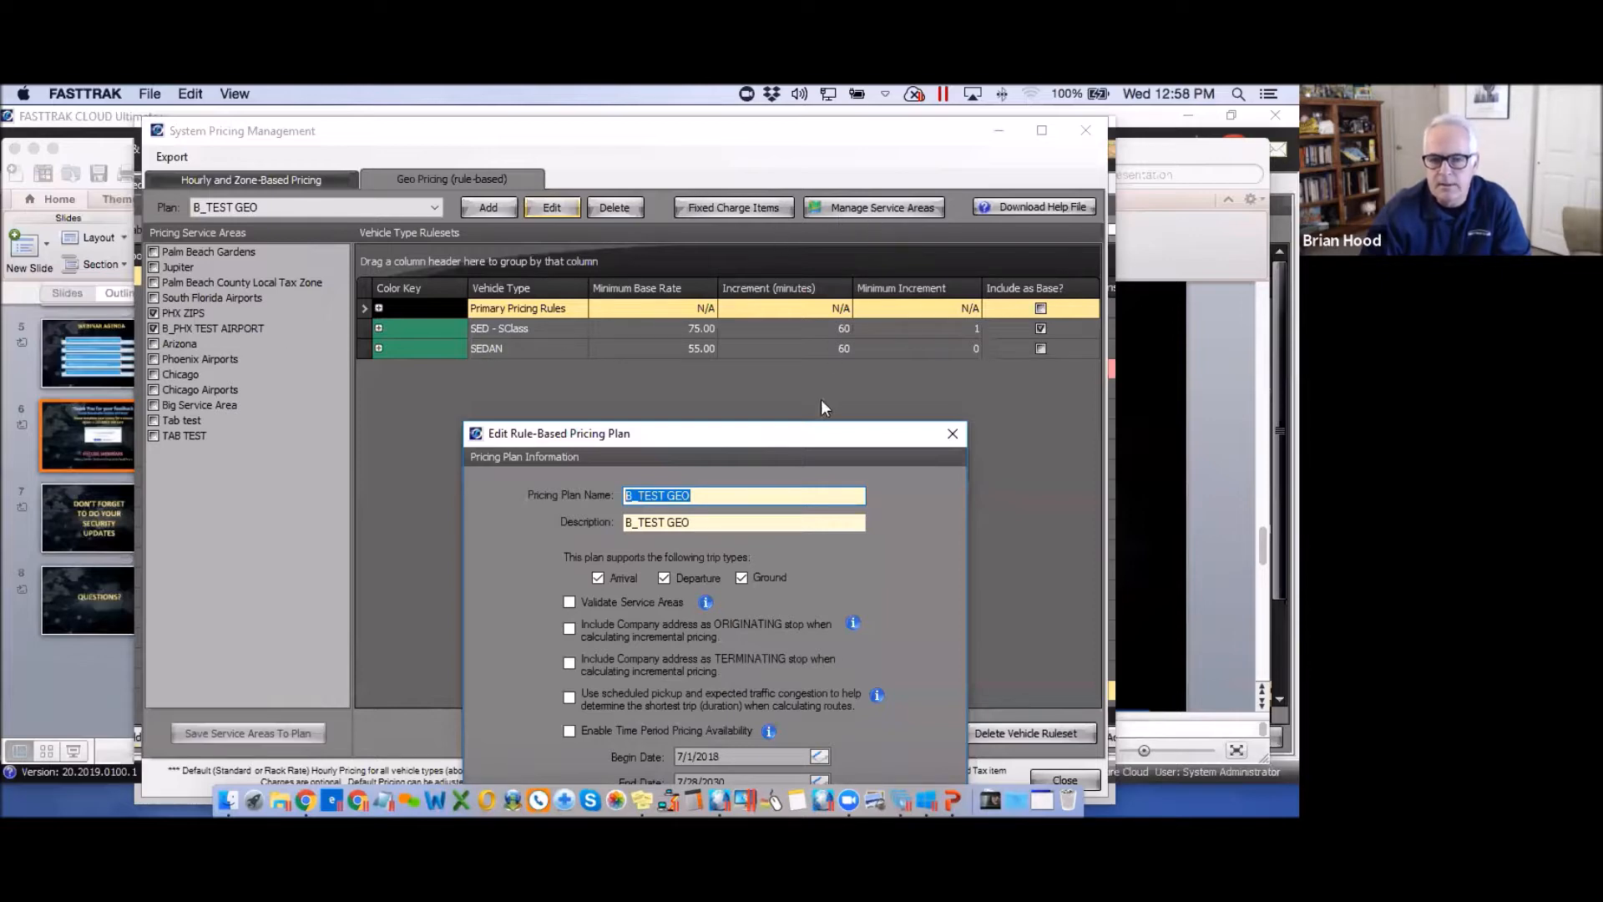
{"action": "left_click_drag", "start_coordinate": [806, 440], "coordinate": [749, 447]}
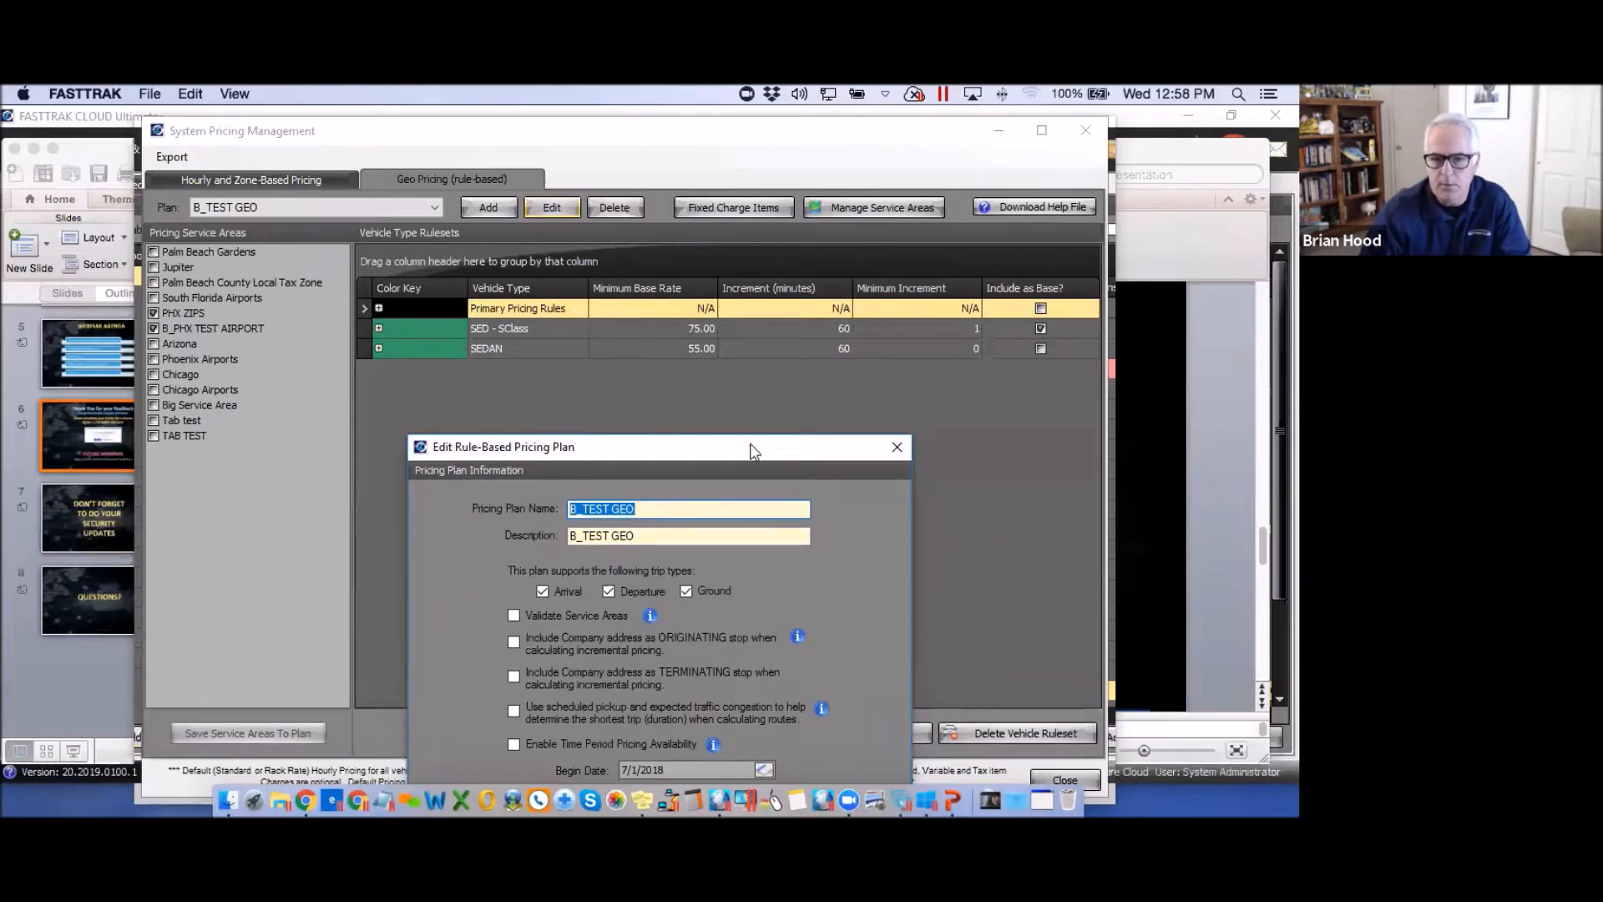
{"action": "left_click_drag", "start_coordinate": [750, 450], "coordinate": [728, 175]}
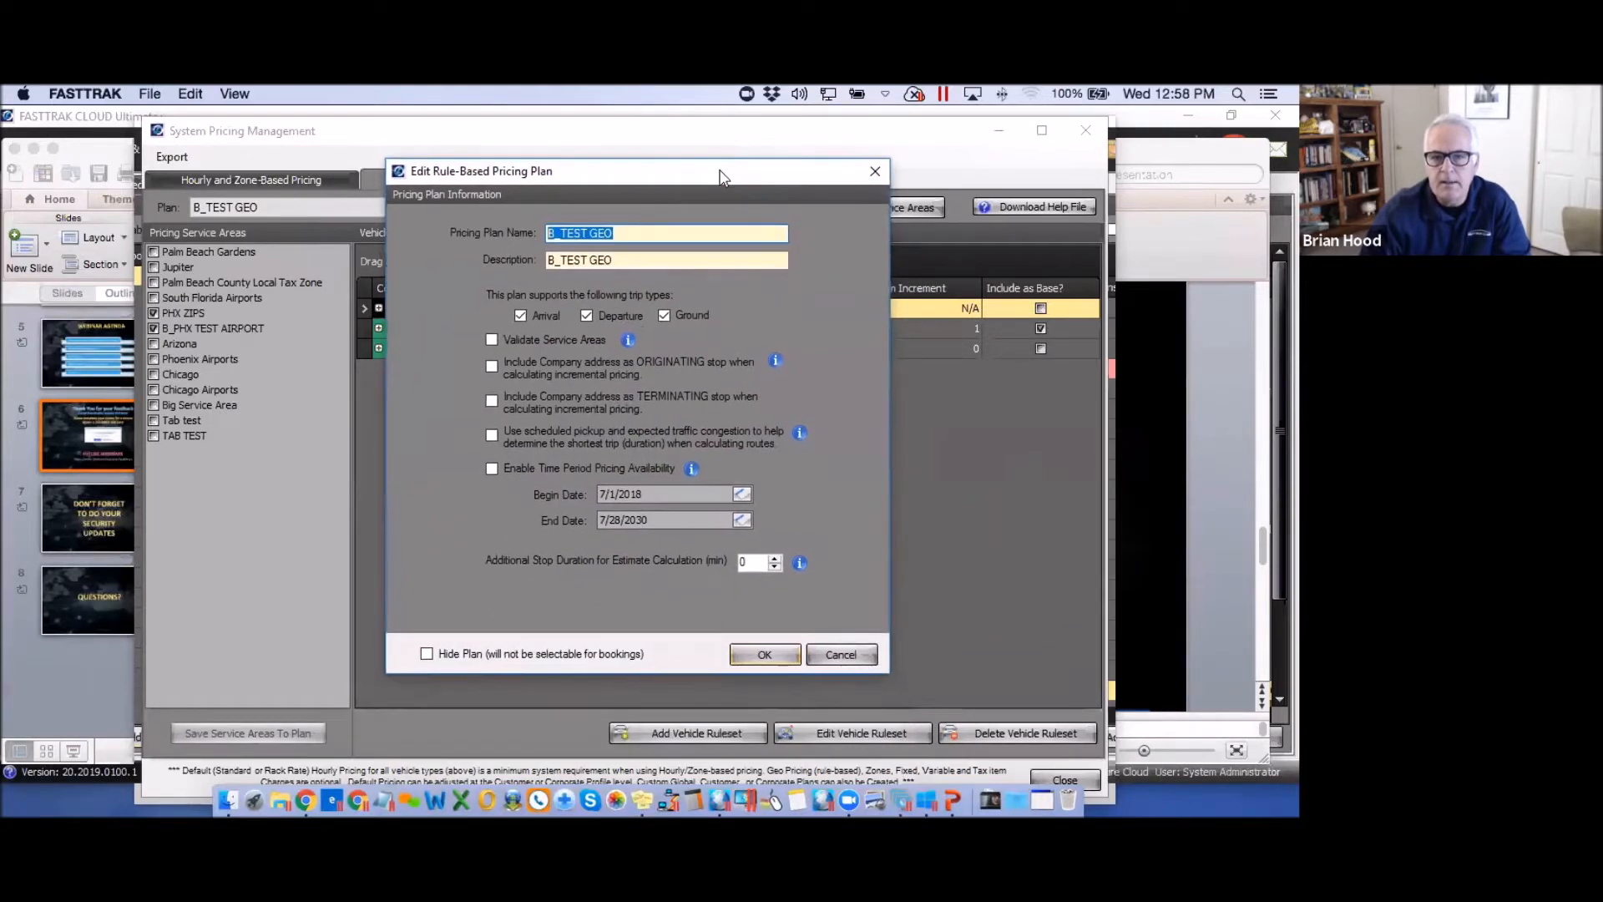
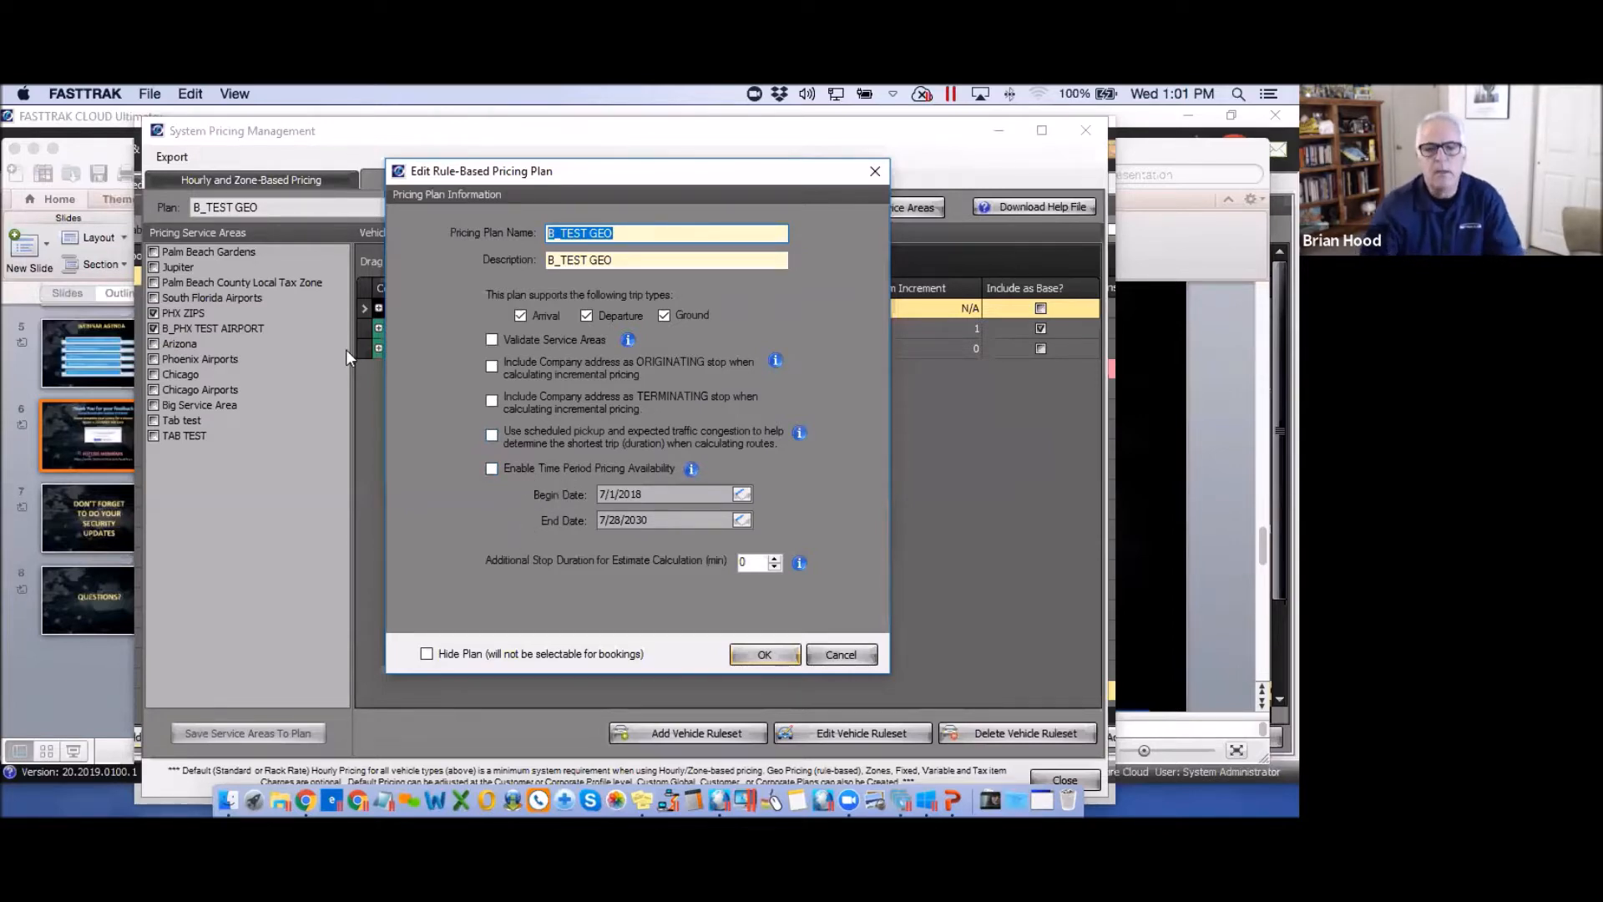
{"action": "left_click", "coordinate": [492, 469]}
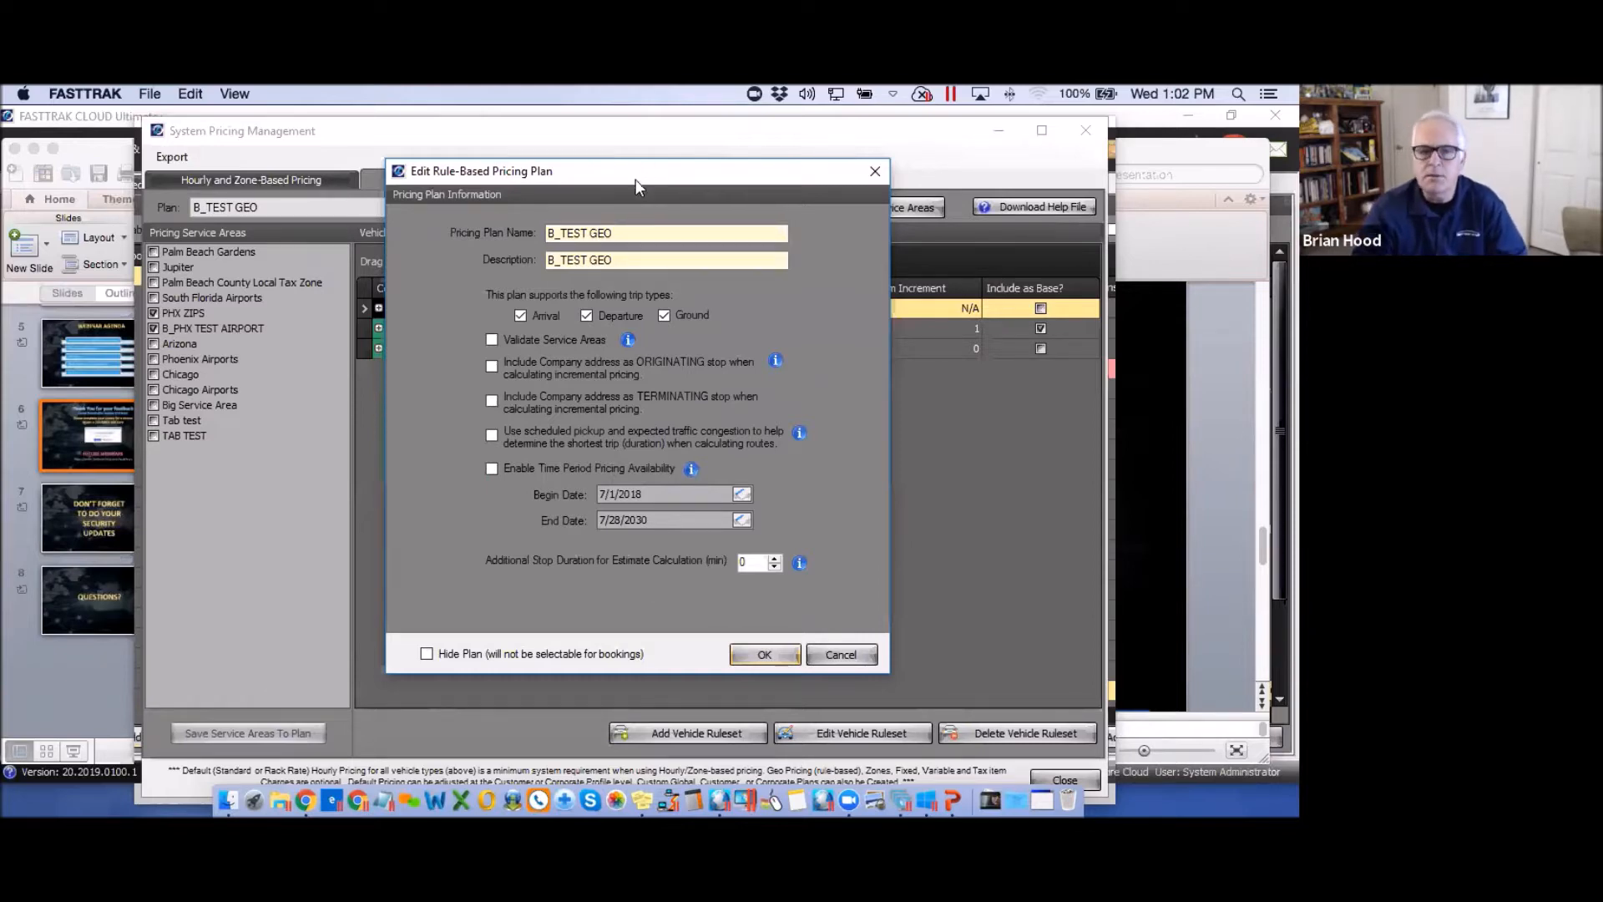
{"action": "left_click", "coordinate": [875, 170]}
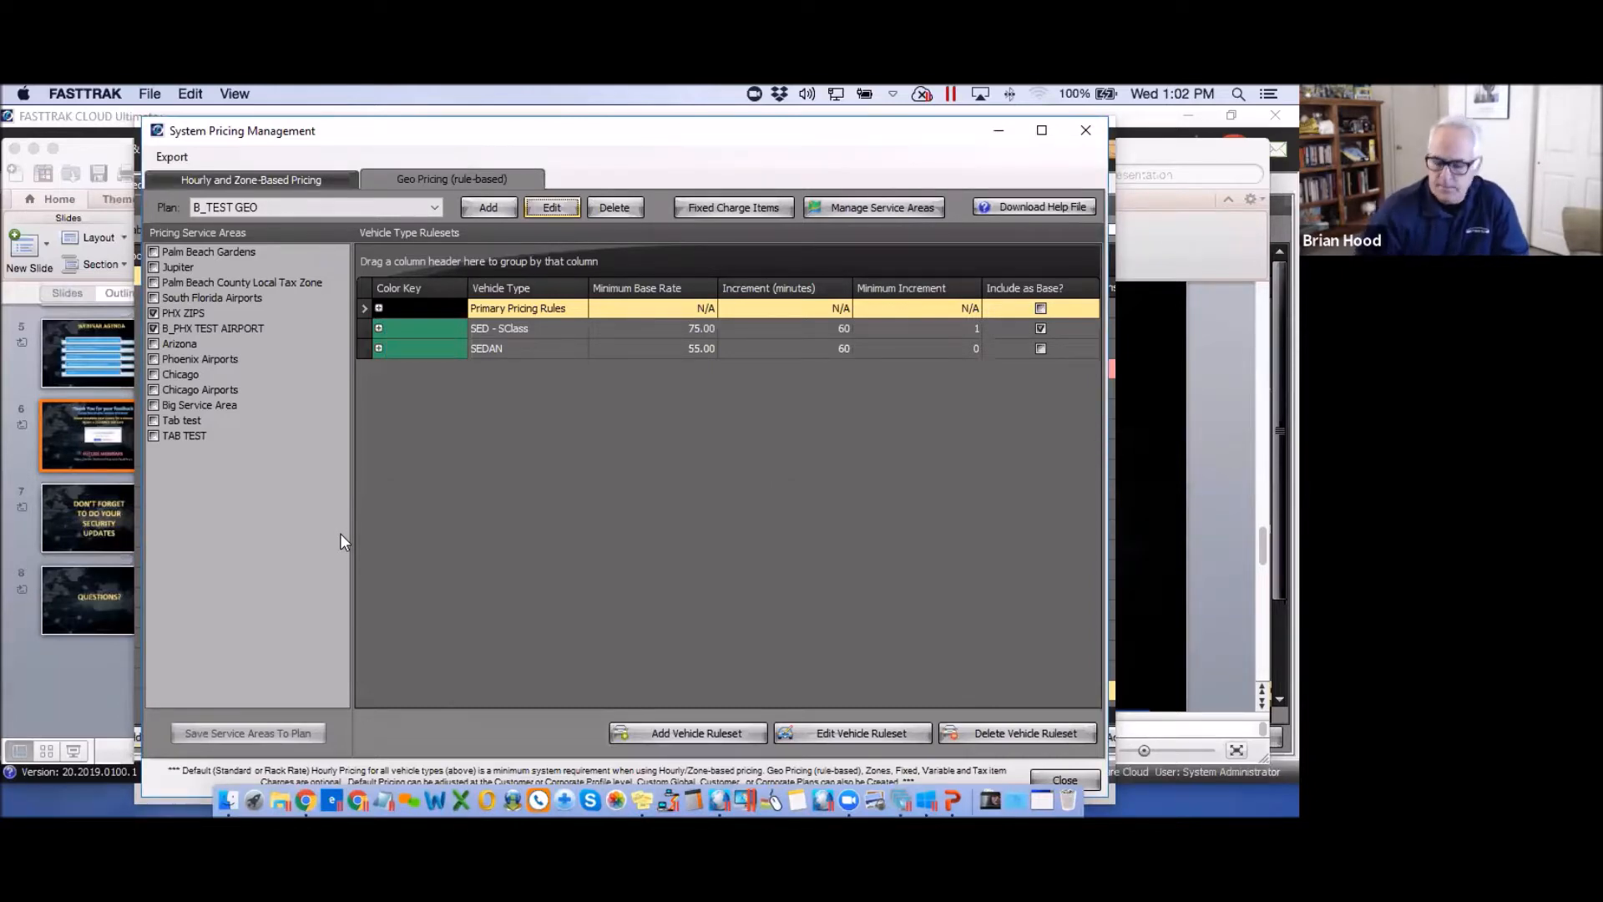
Review the hourly and zone-based pricing alongside the geo pricing plan, and close System Pricing Management.
{"action": "left_click", "coordinate": [248, 180]}
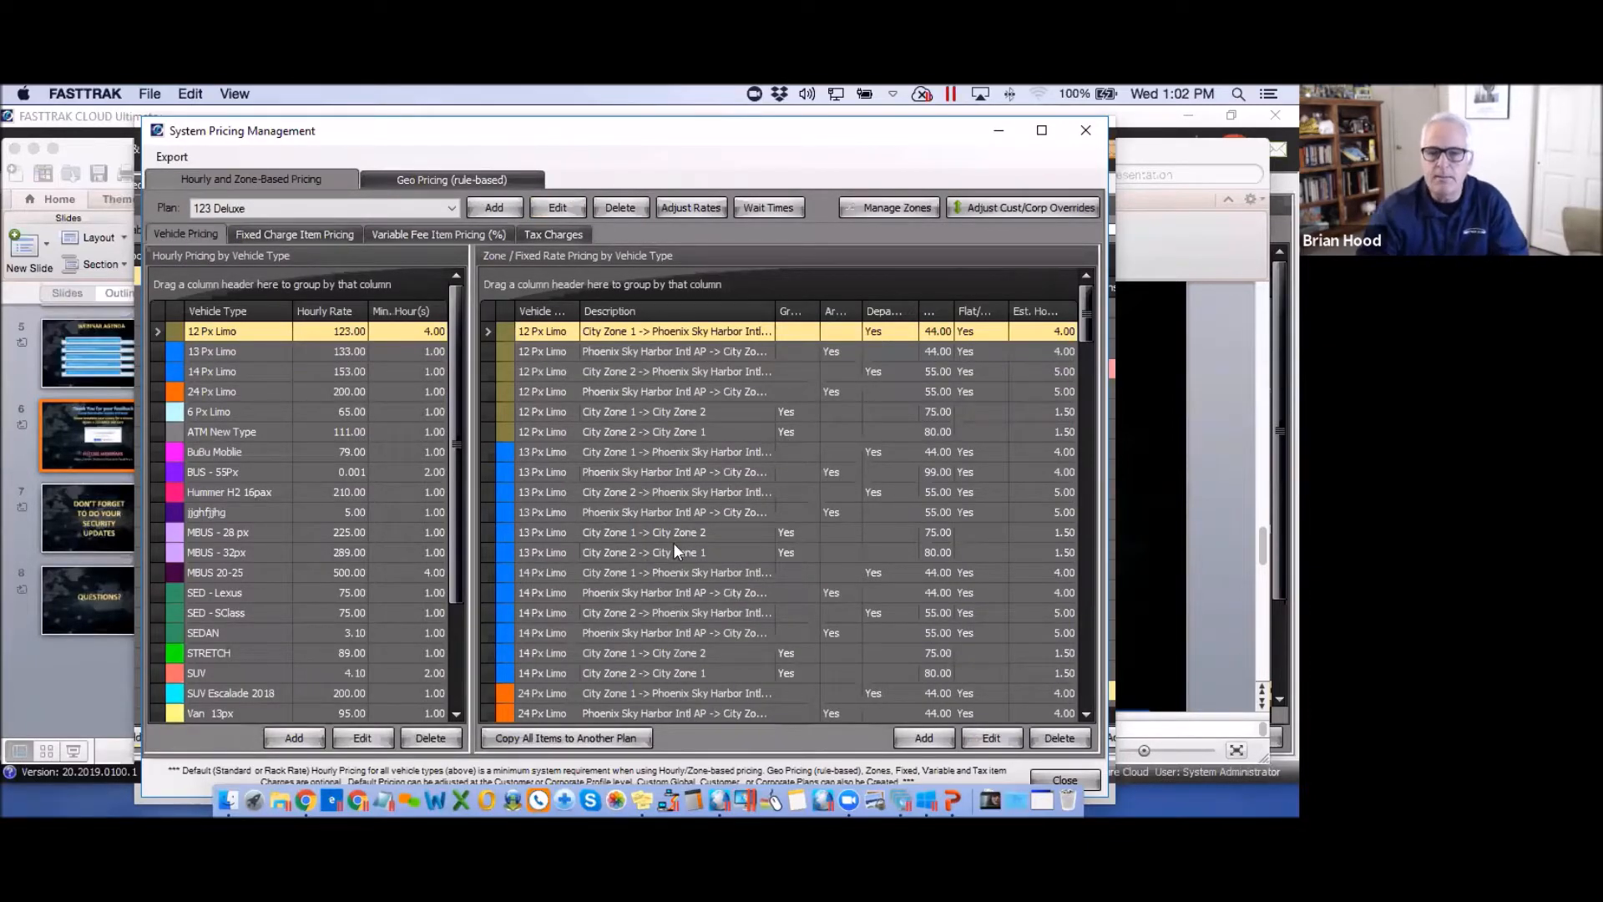
{"action": "left_click", "coordinate": [447, 182]}
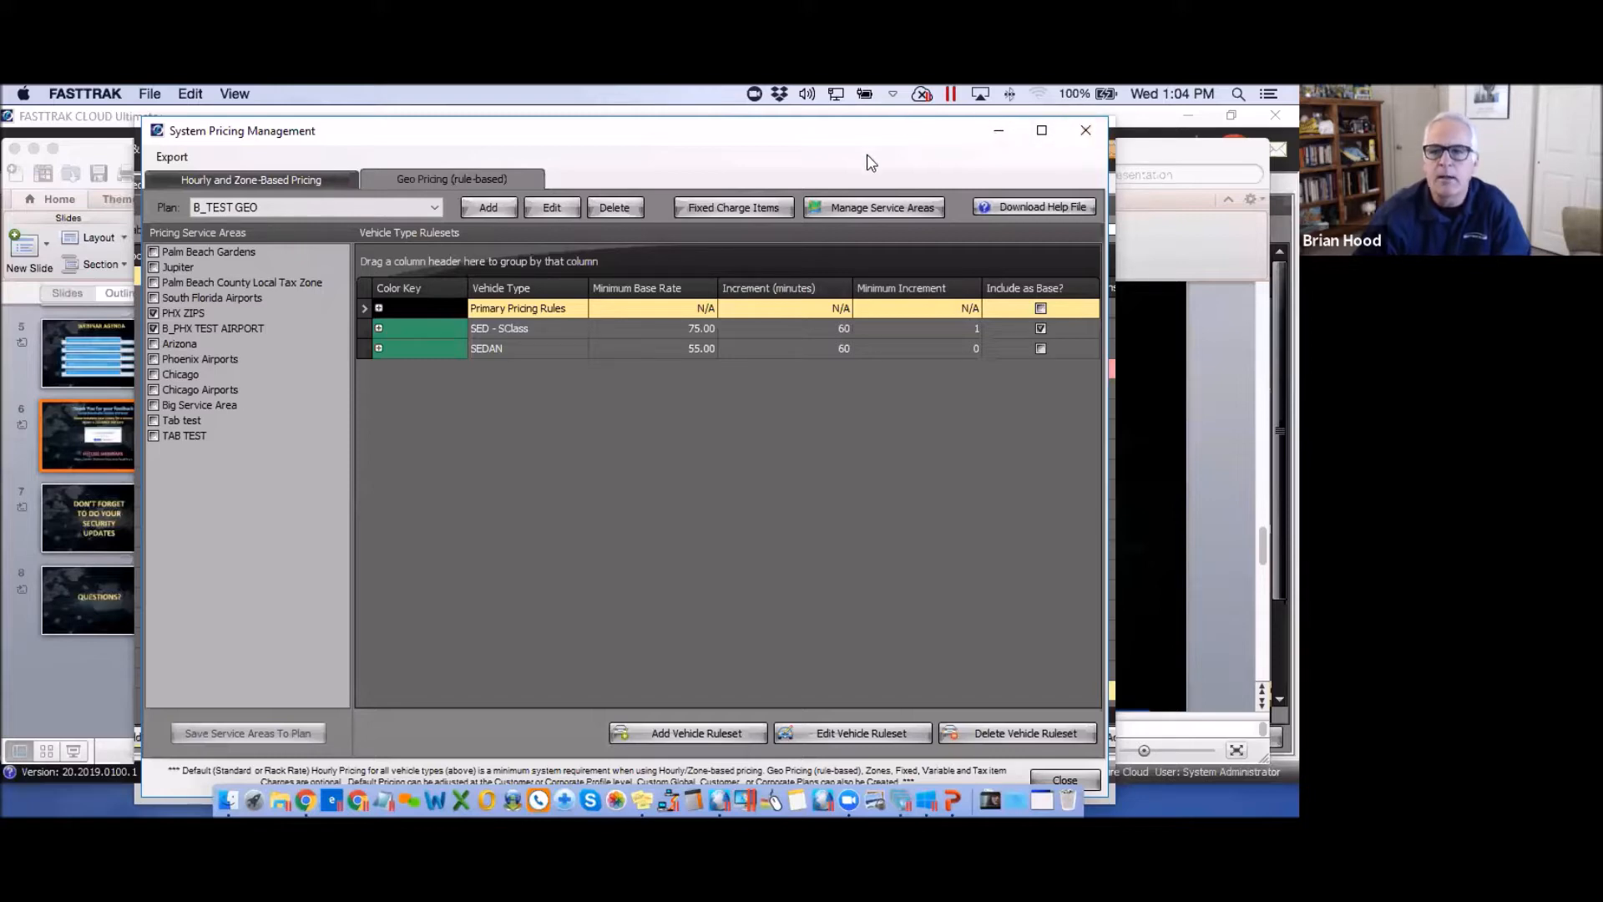
{"action": "left_click", "coordinate": [1084, 129]}
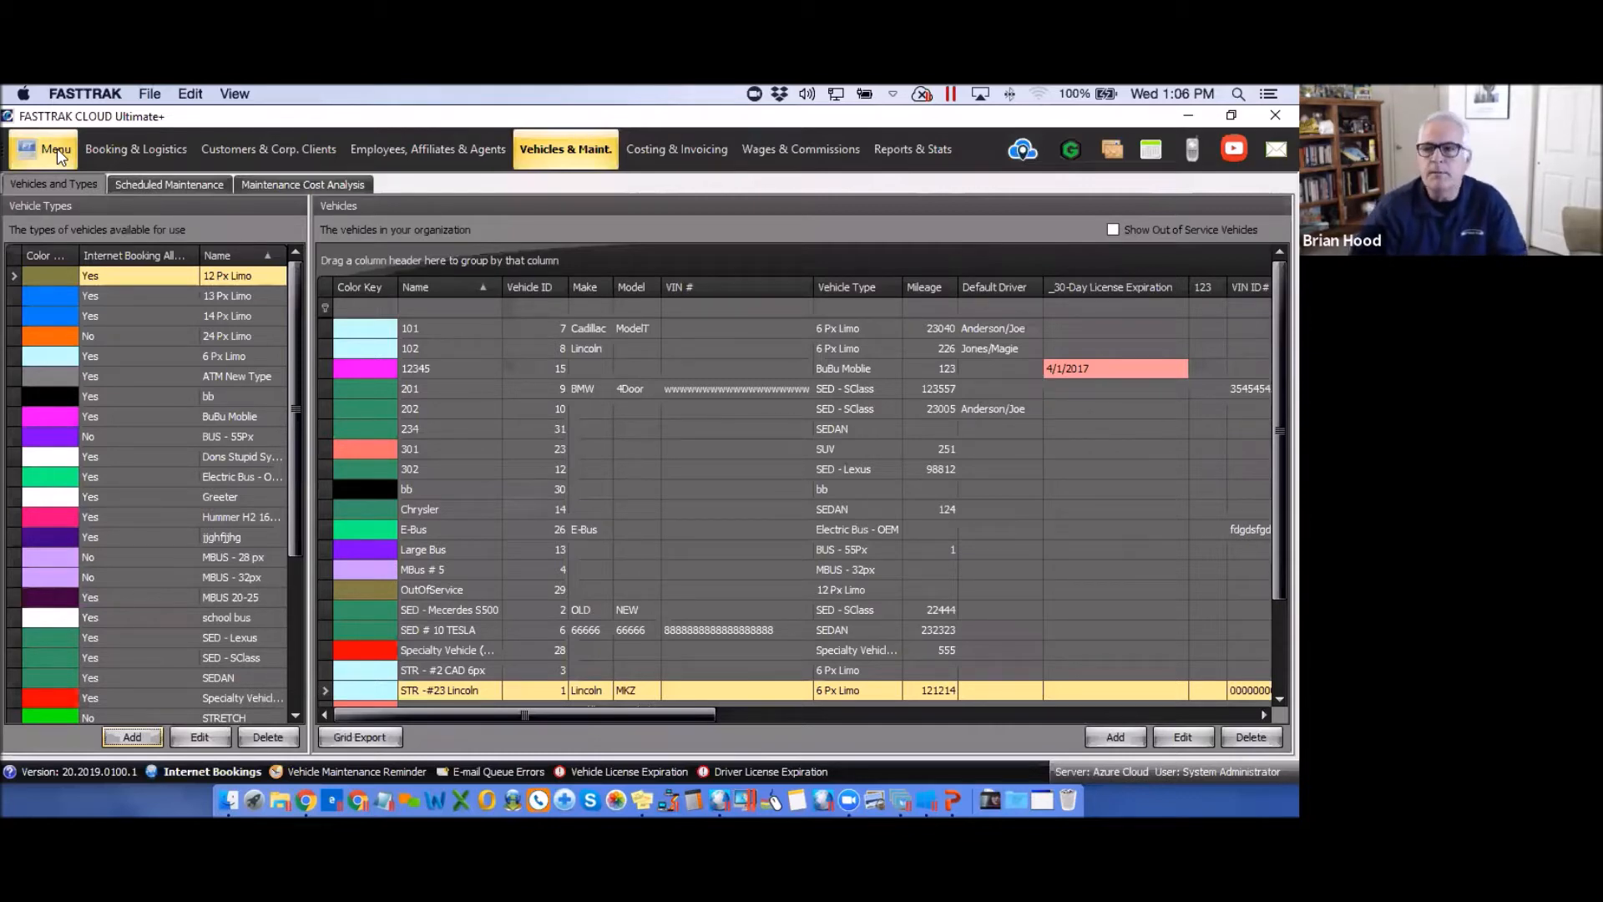
Open the profile of the second listed customer account and bring up its special pricing plans setup.
{"action": "left_click", "coordinate": [248, 151]}
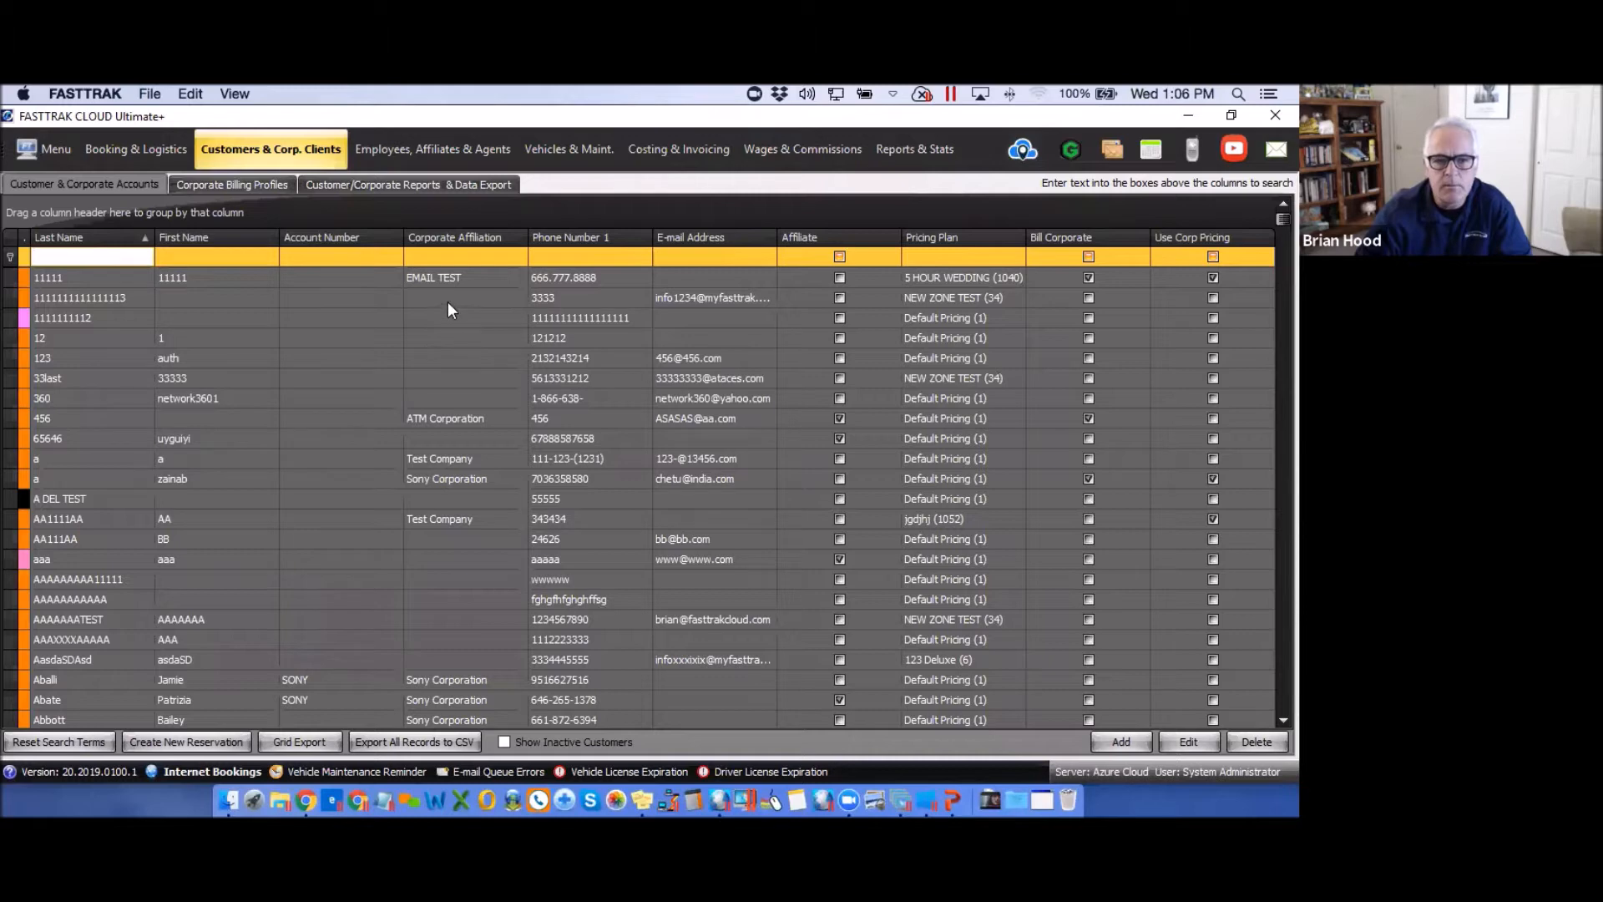
{"action": "left_click", "coordinate": [448, 299]}
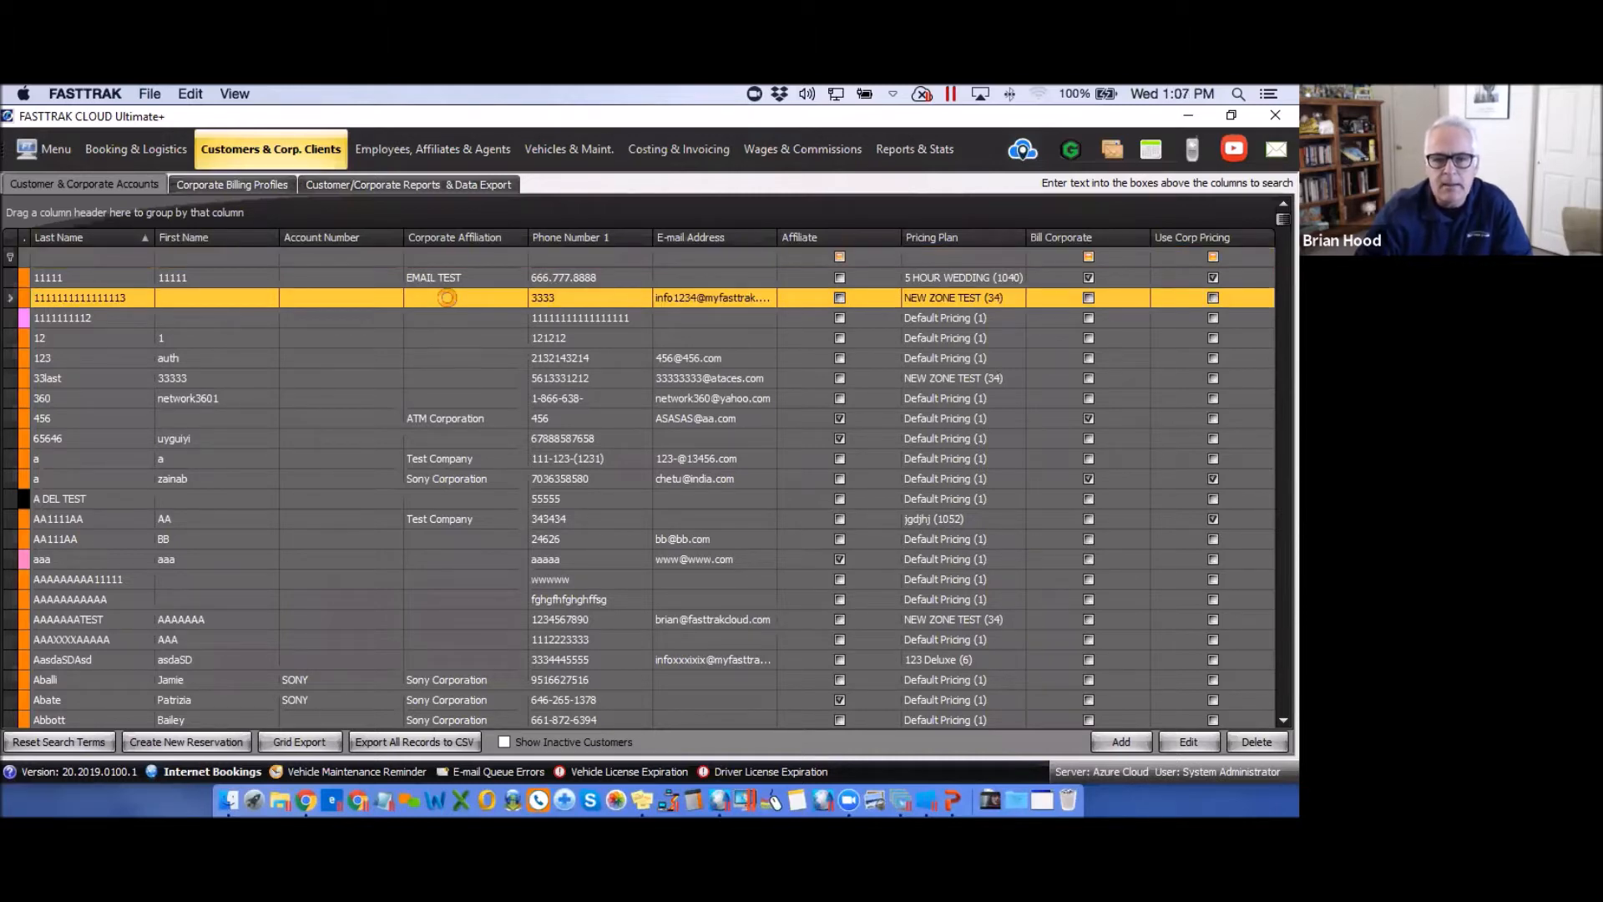
{"action": "double_click", "coordinate": [447, 298]}
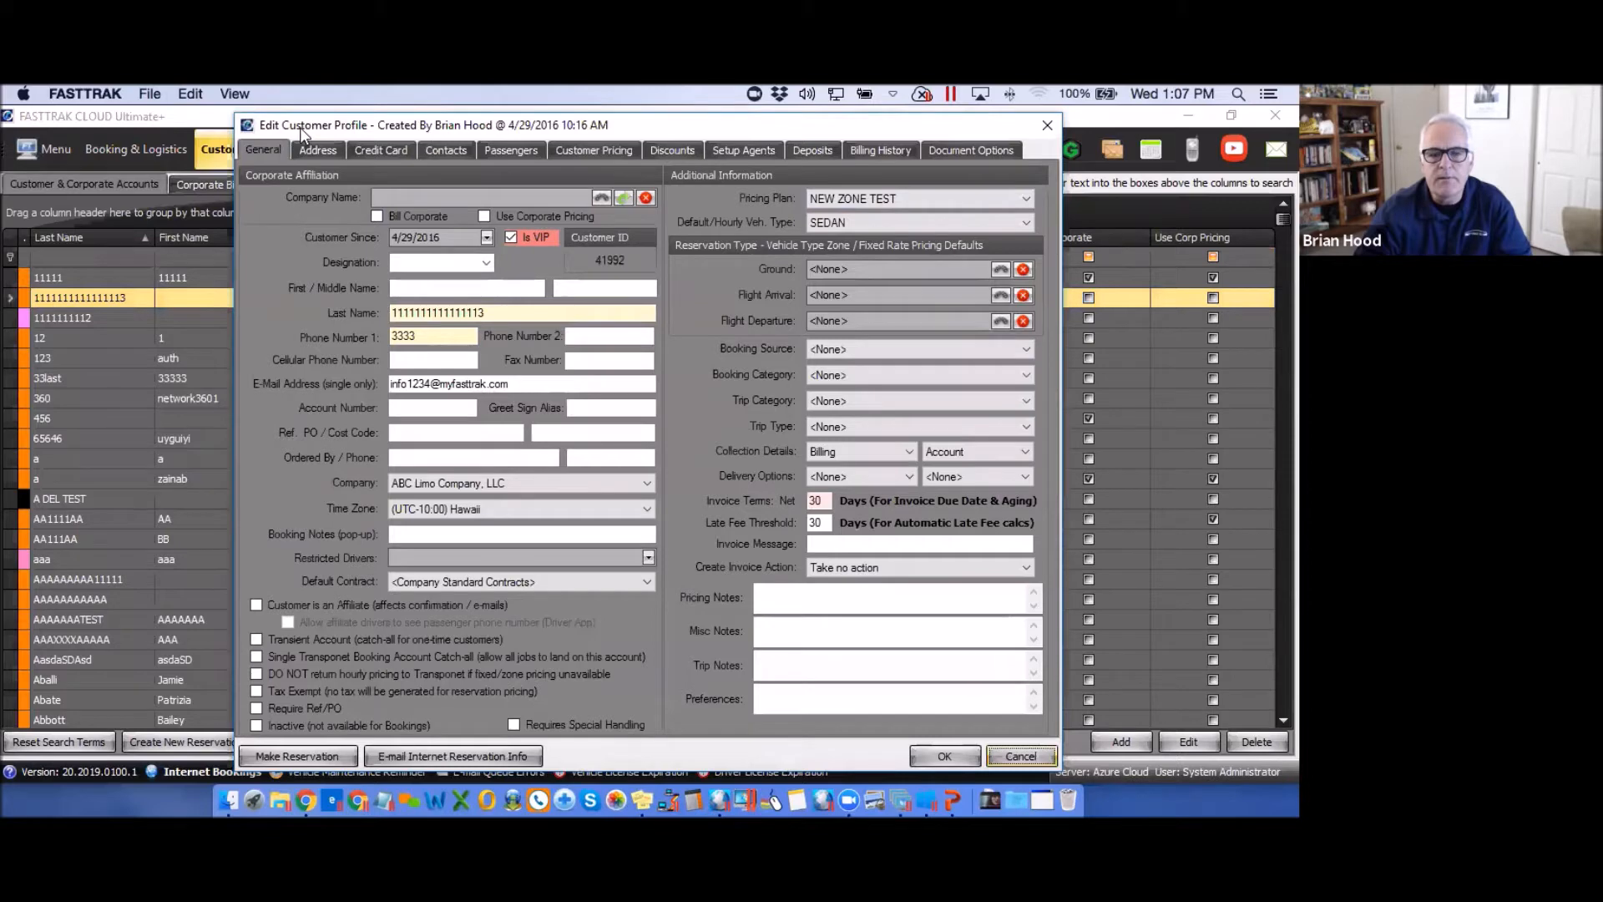
{"action": "left_click_drag", "start_coordinate": [303, 134], "coordinate": [241, 173]}
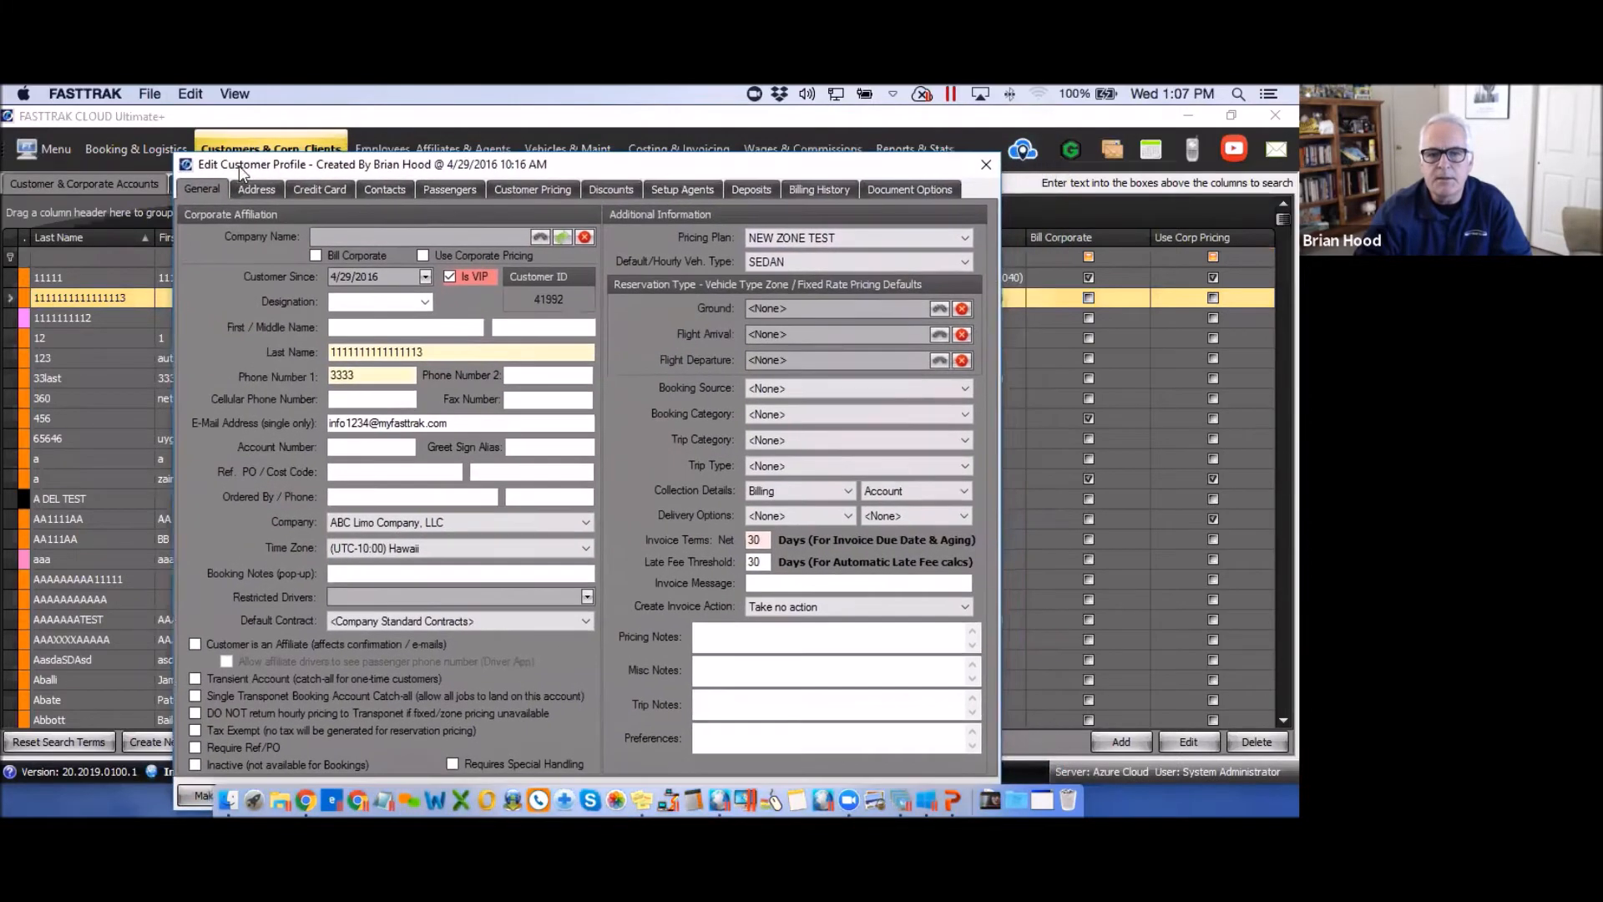
{"action": "left_click", "coordinate": [525, 191]}
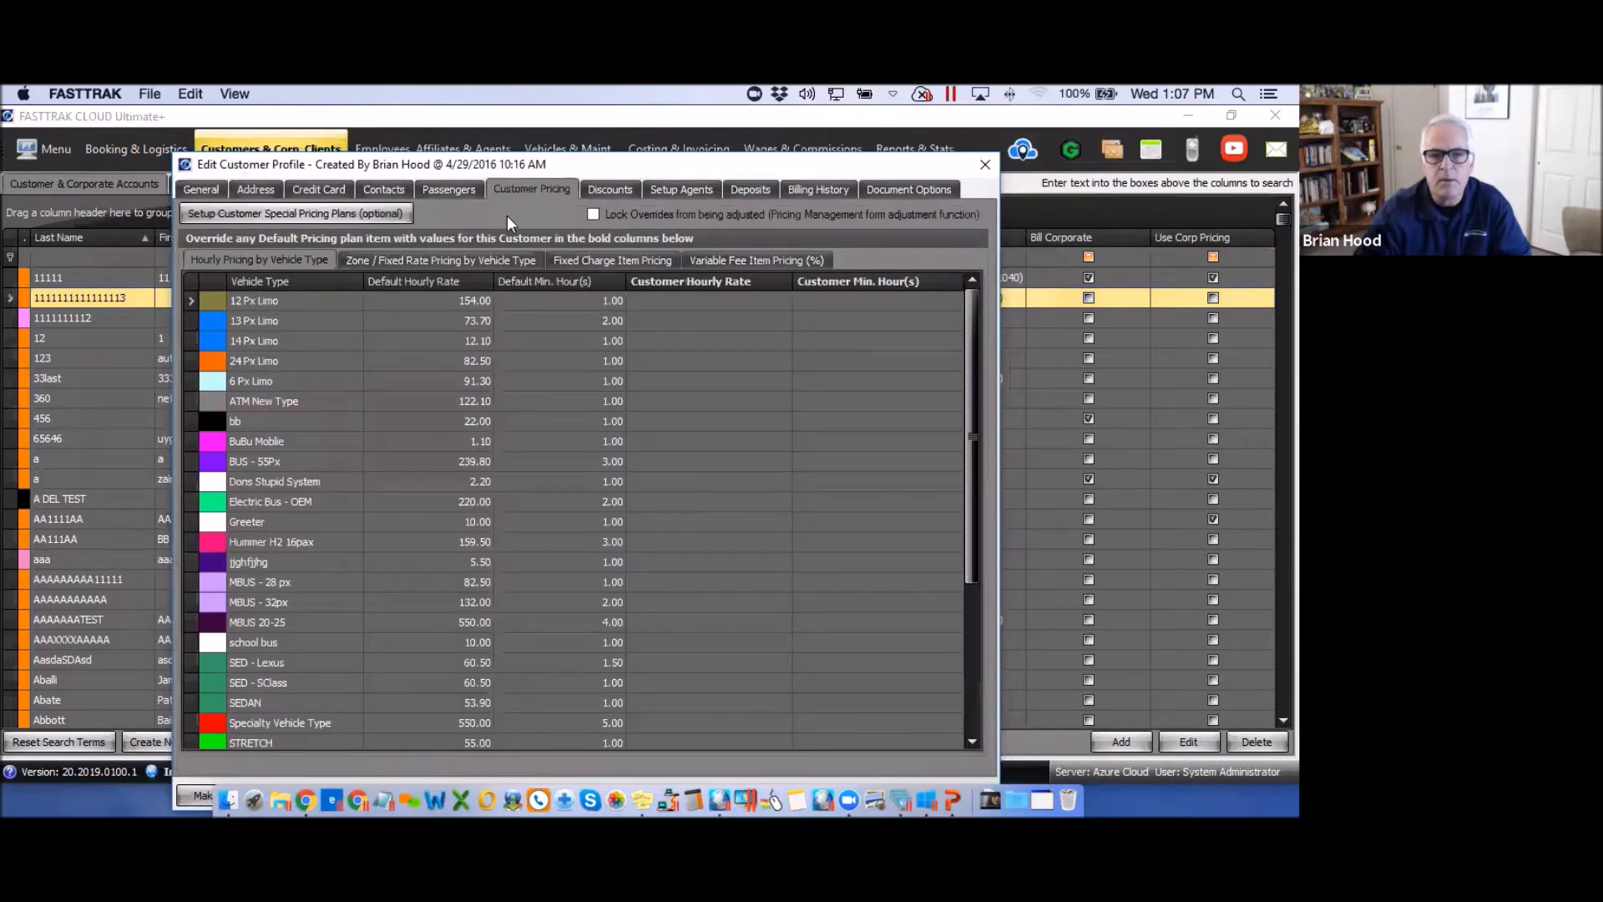
{"action": "left_click", "coordinate": [276, 215]}
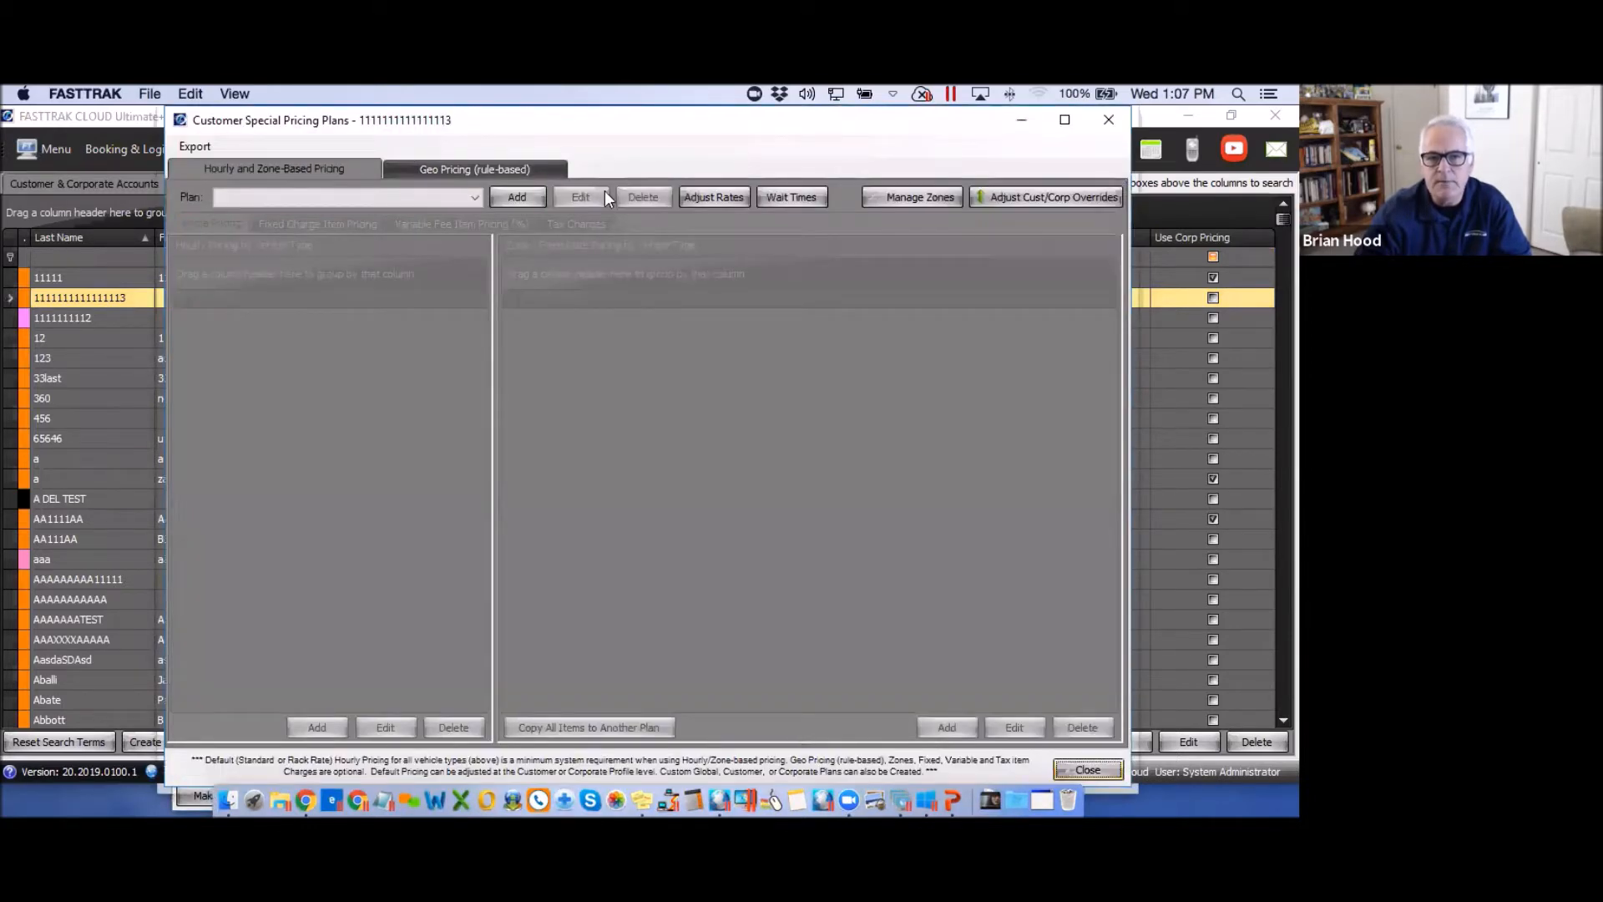
Examine how hourly and zone-based or geo pricing plans are set up for the customer, without creating a plan.
{"action": "left_click_drag", "start_coordinate": [491, 125], "coordinate": [737, 220]}
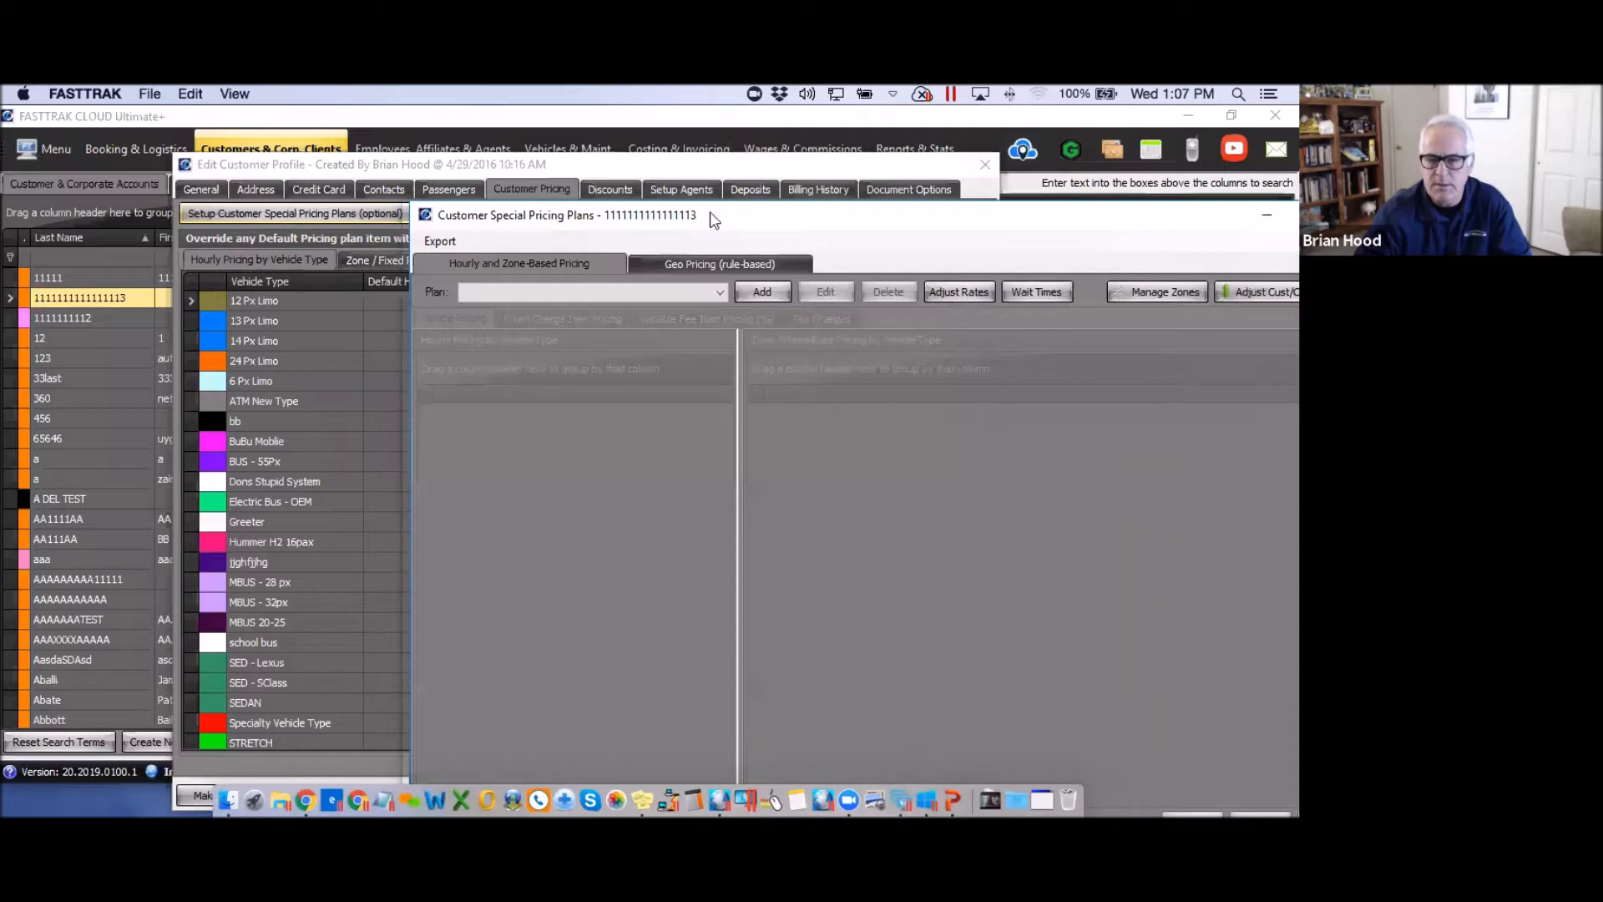
{"action": "left_click_drag", "start_coordinate": [873, 226], "coordinate": [820, 206]}
{"action": "left_click_drag", "start_coordinate": [632, 182], "coordinate": [627, 178]}
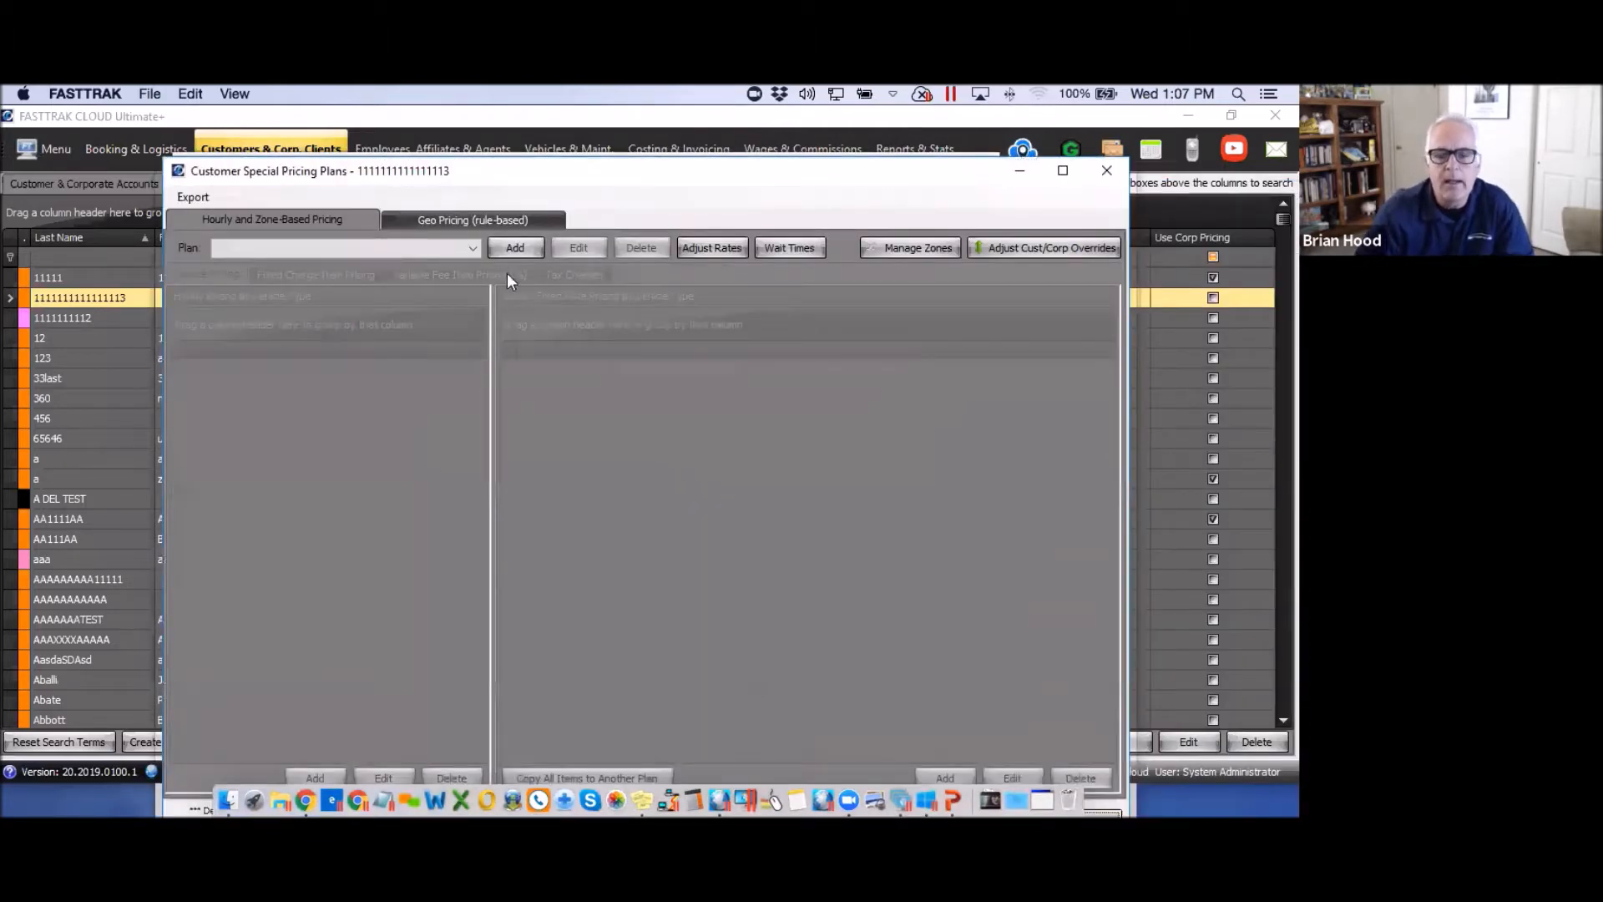
{"action": "left_click", "coordinate": [516, 249]}
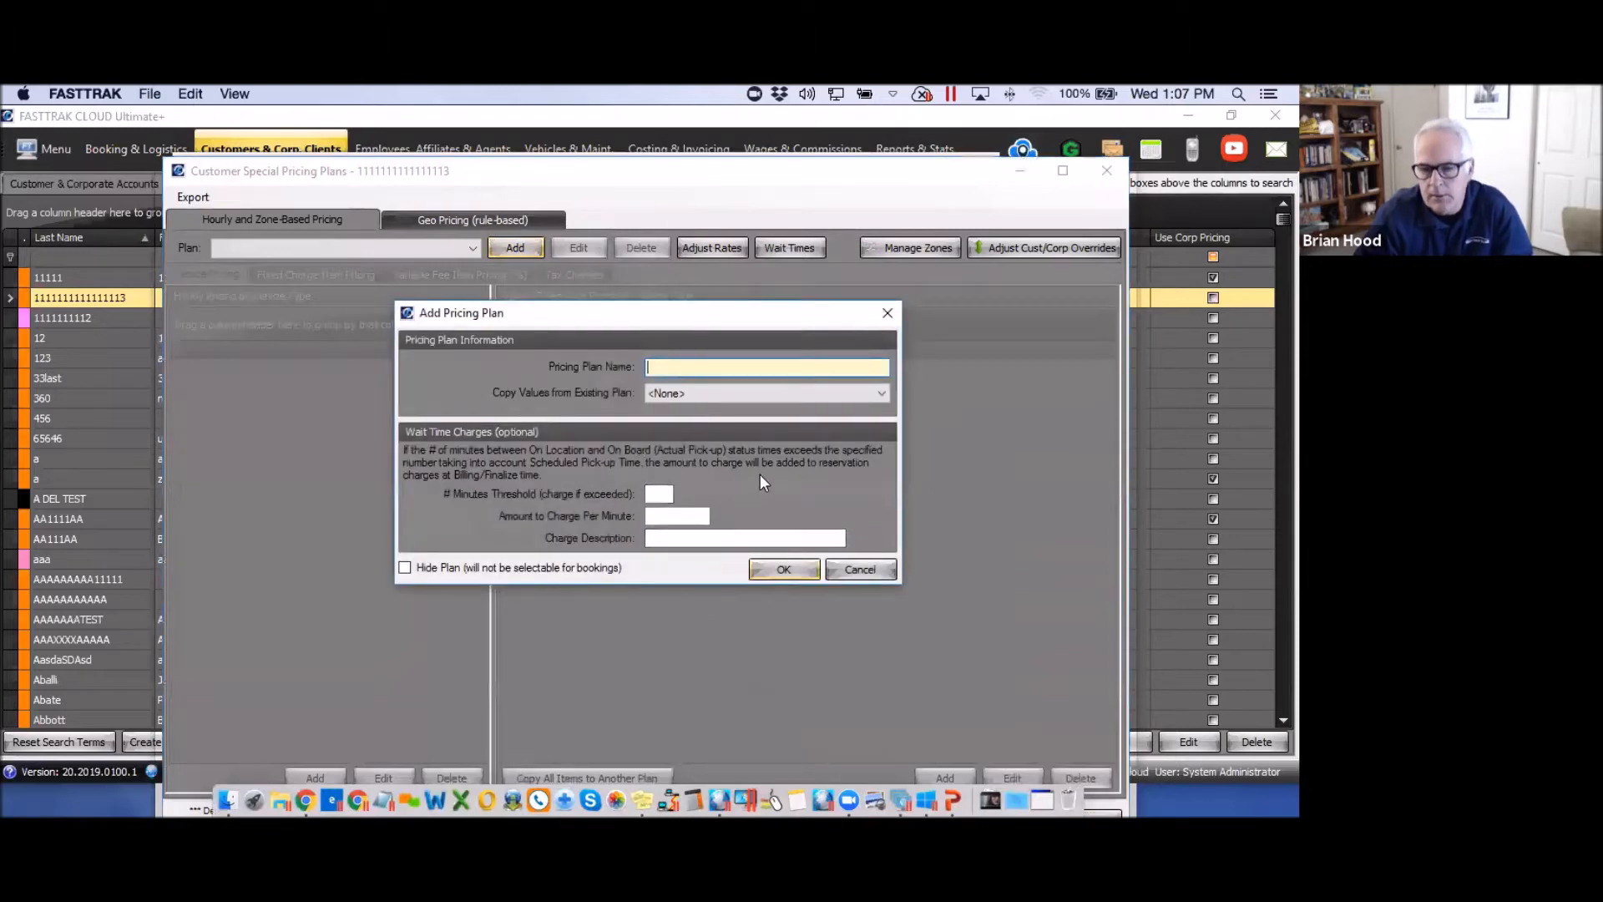
{"action": "left_click", "coordinate": [886, 311]}
{"action": "left_click", "coordinate": [476, 220]}
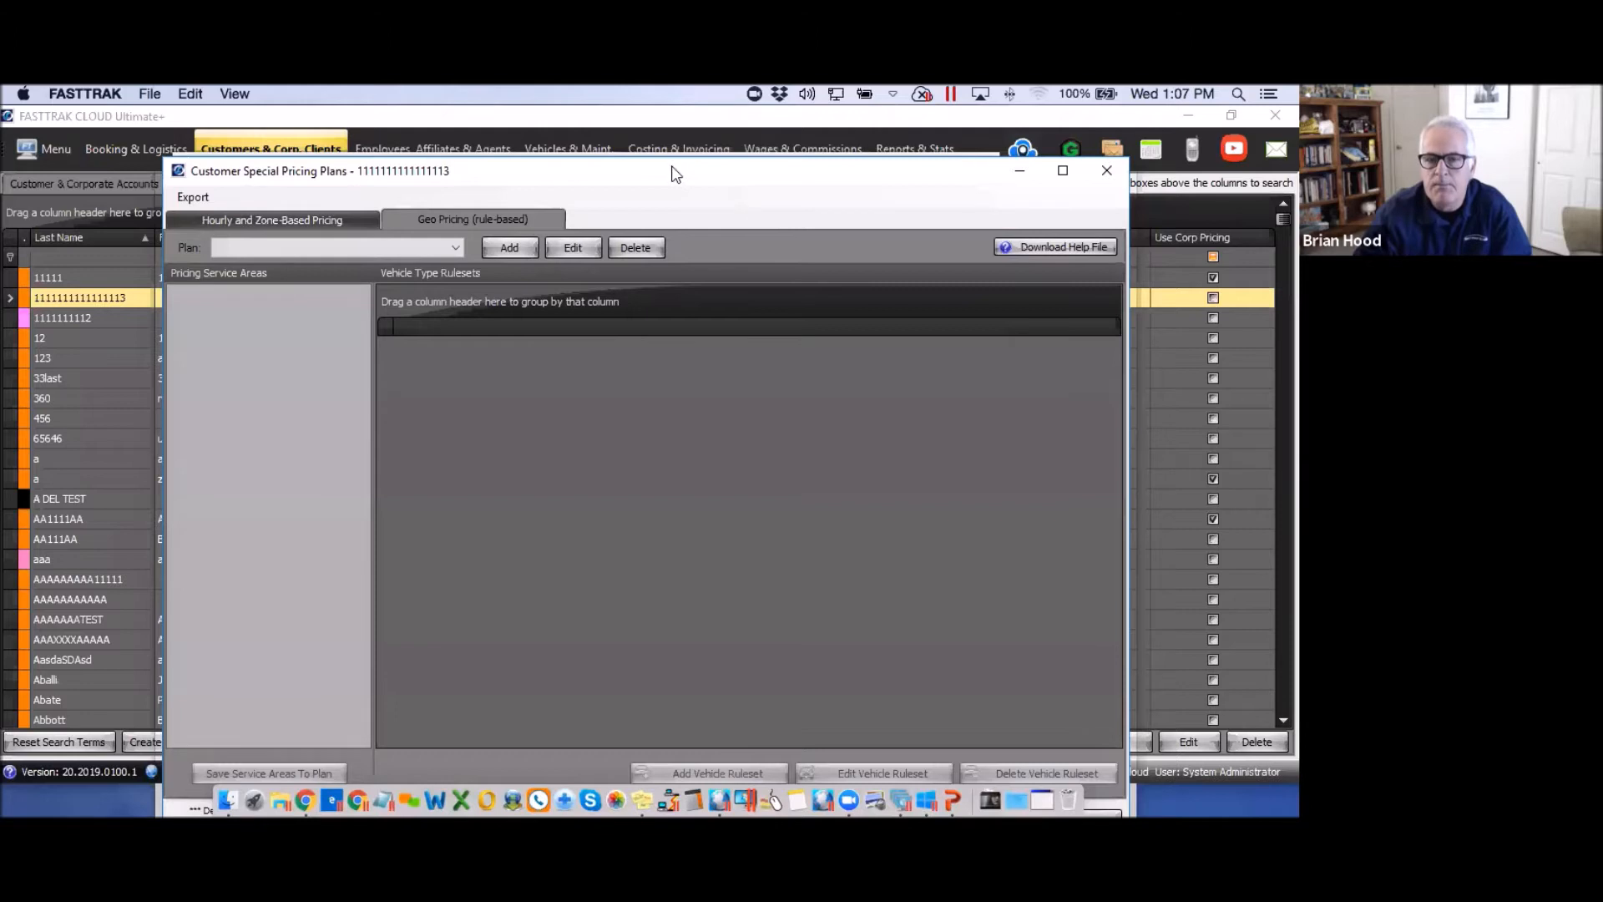
{"action": "left_click_drag", "start_coordinate": [668, 184], "coordinate": [664, 240]}
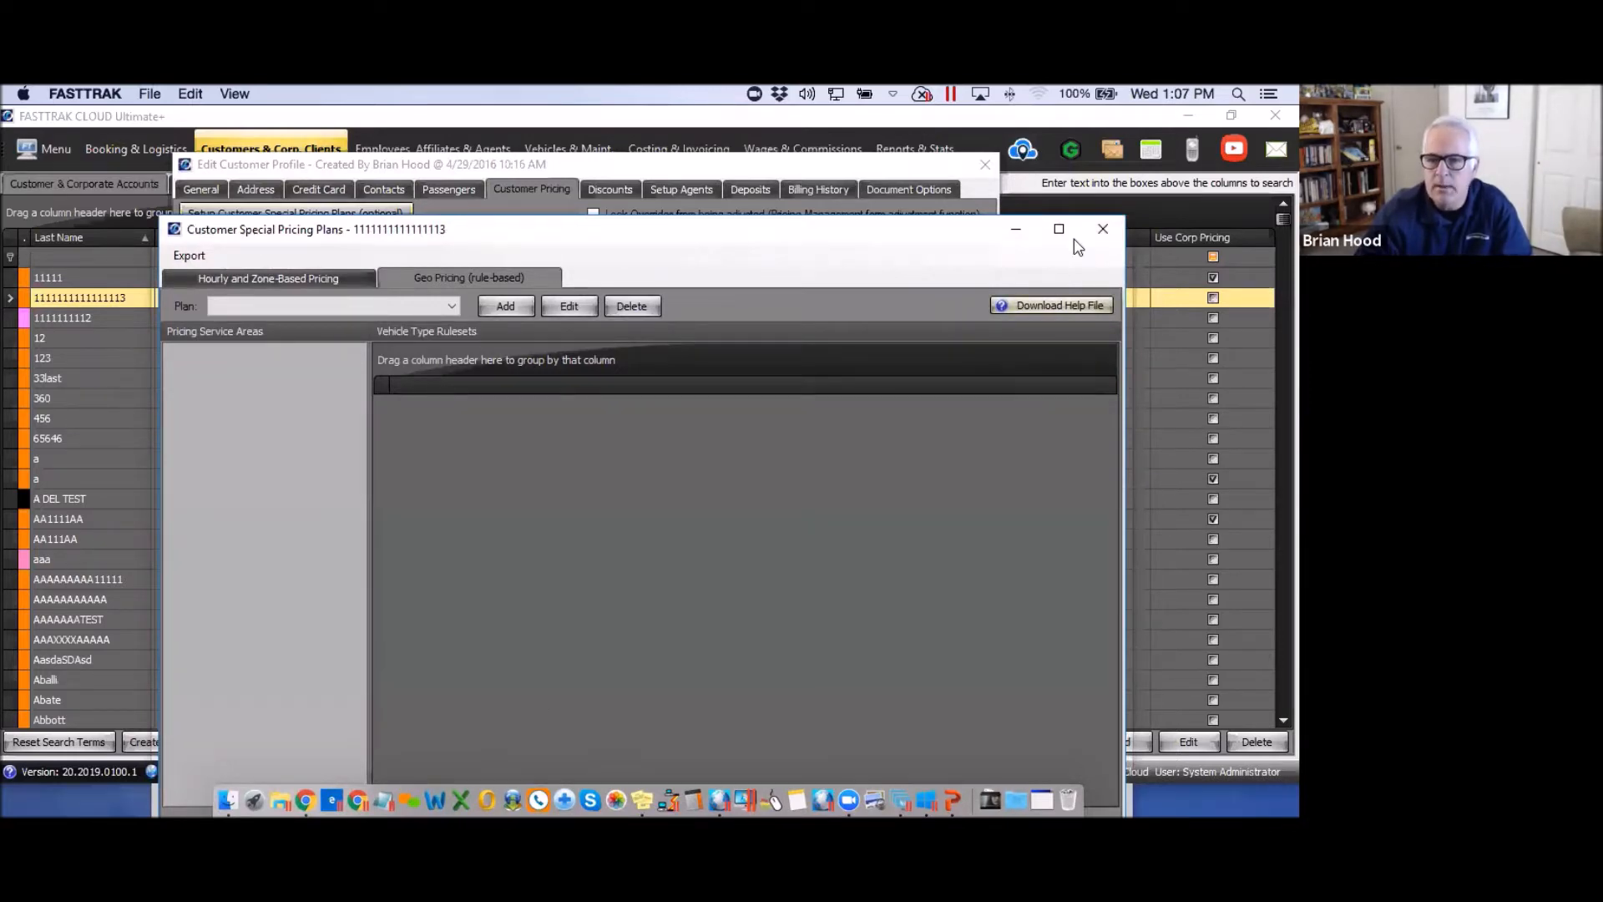
{"action": "left_click", "coordinate": [1103, 229]}
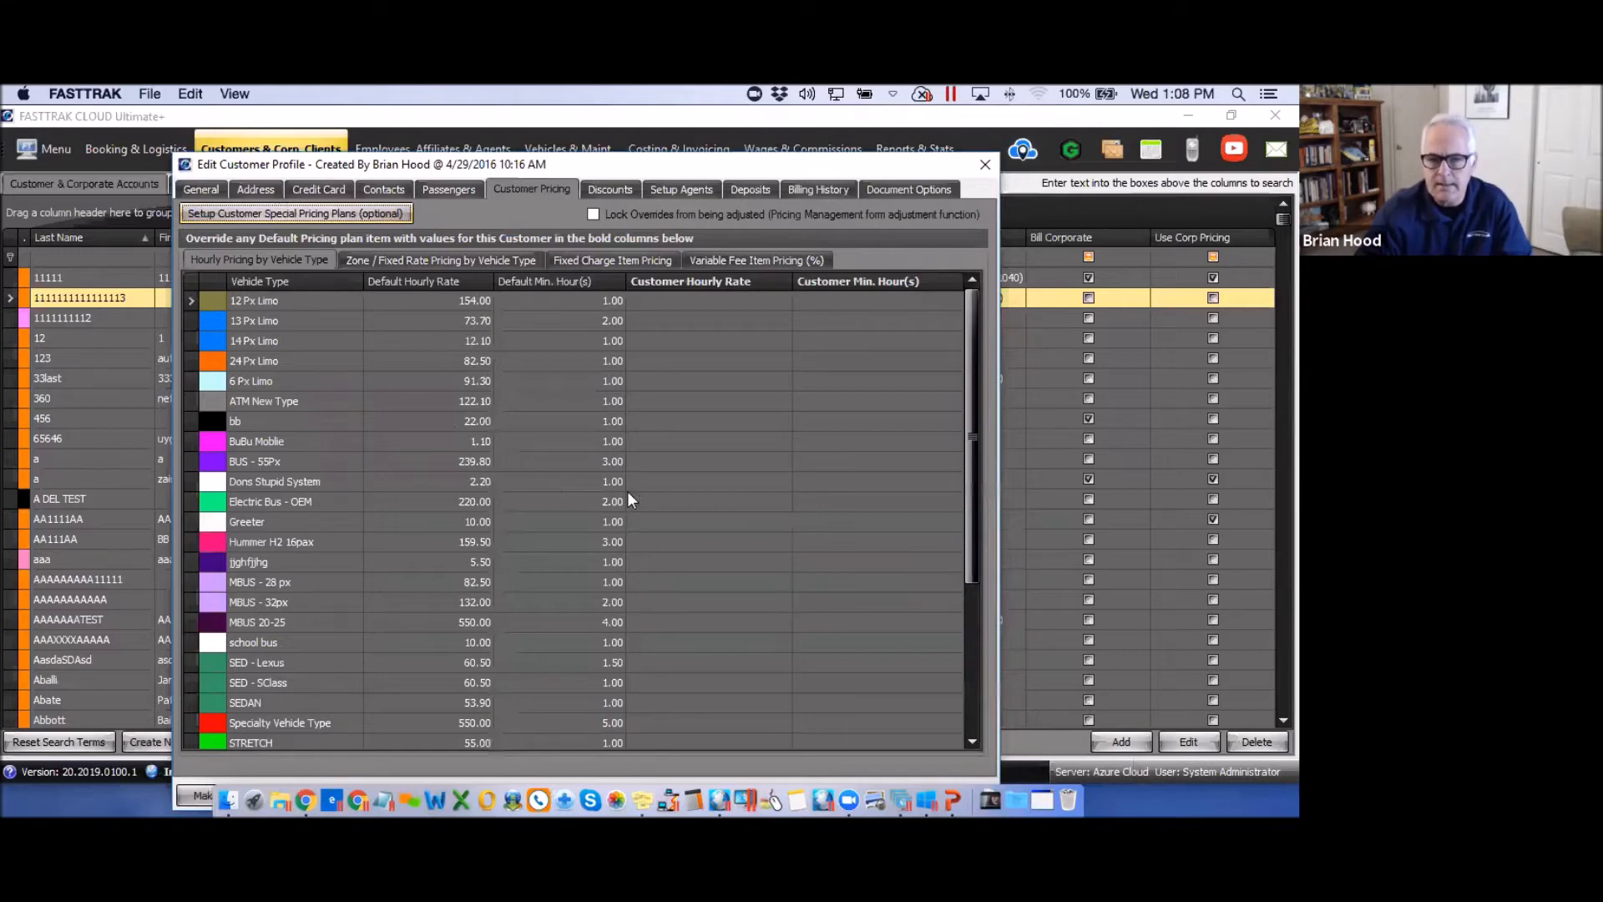
Compare the customer's Internet reservation options with the pricing plan assigned in the general profile details.
{"action": "left_click", "coordinate": [906, 189]}
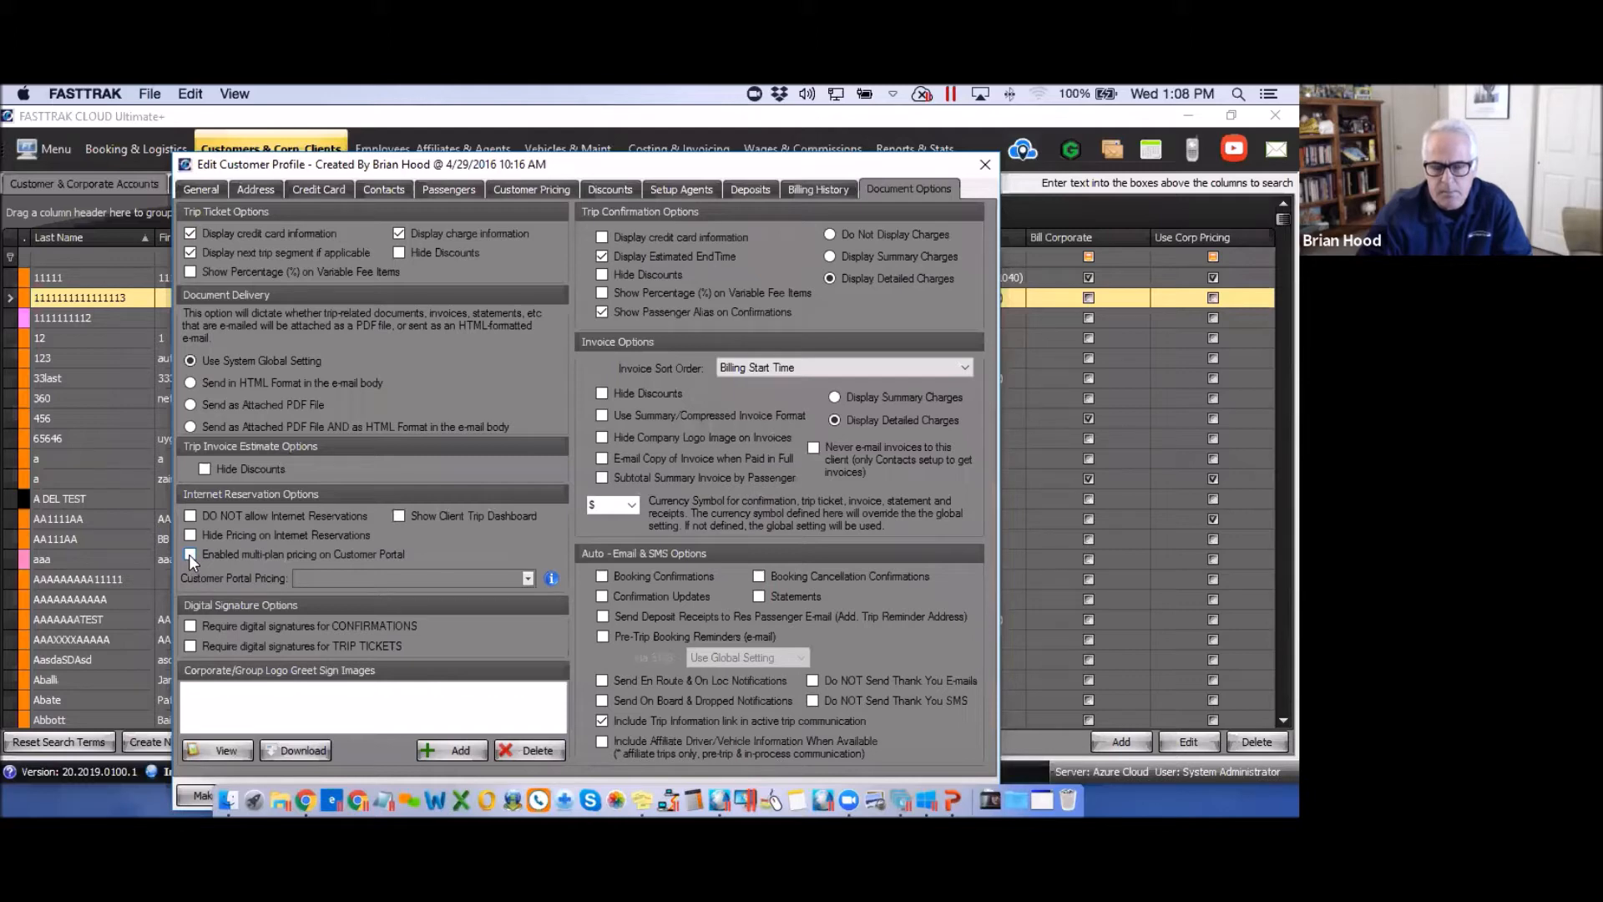
{"action": "left_click", "coordinate": [201, 191]}
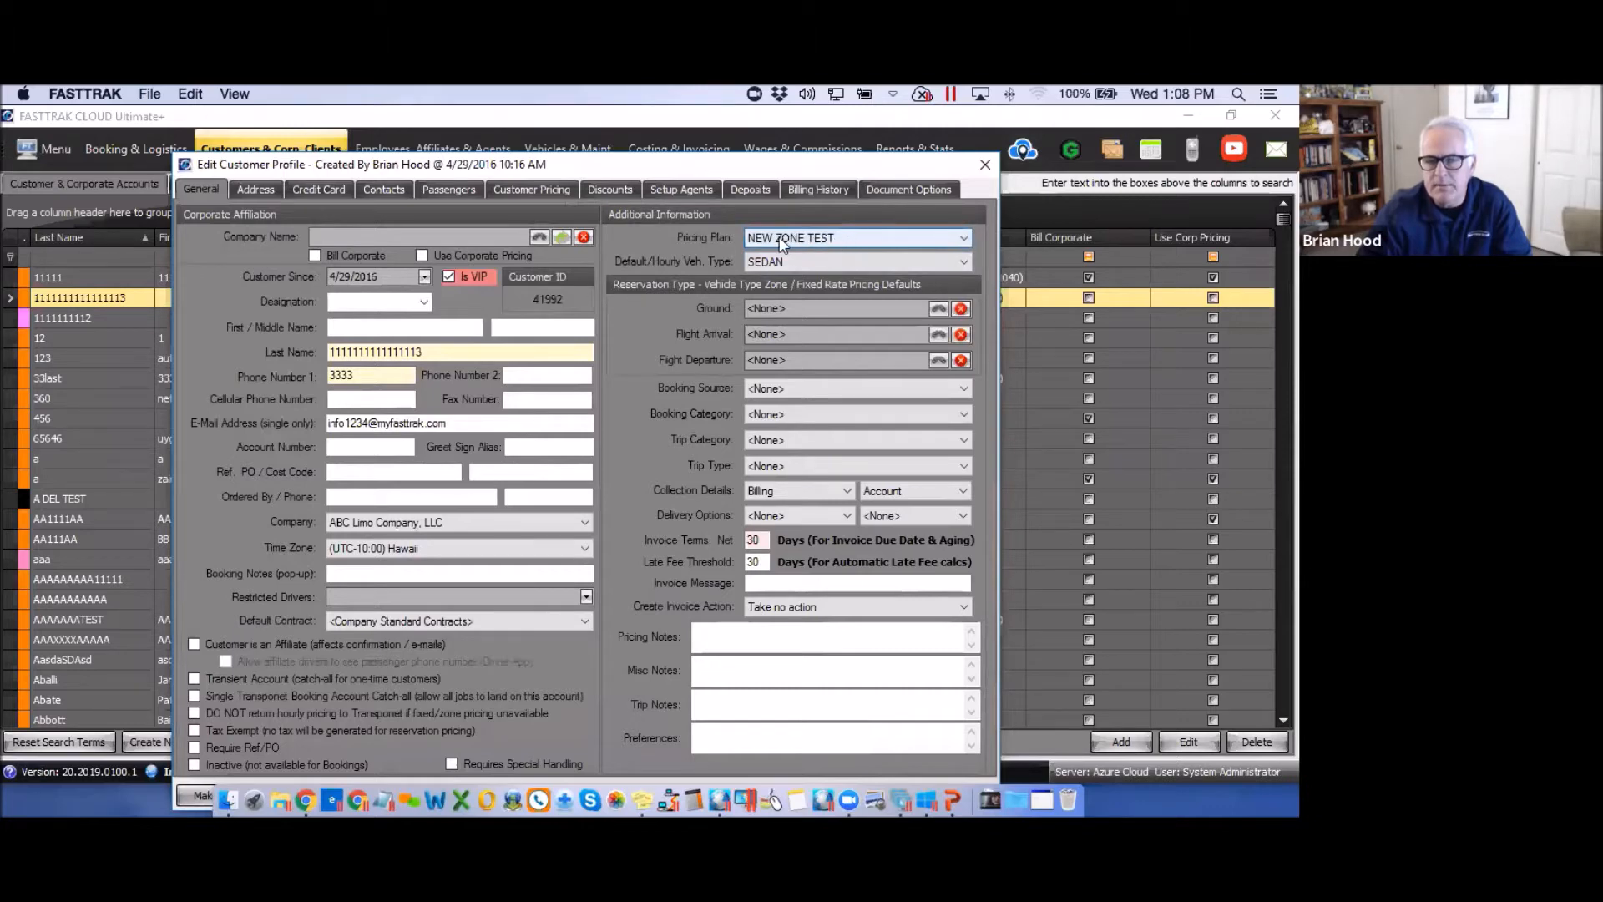
{"action": "left_click", "coordinate": [900, 189]}
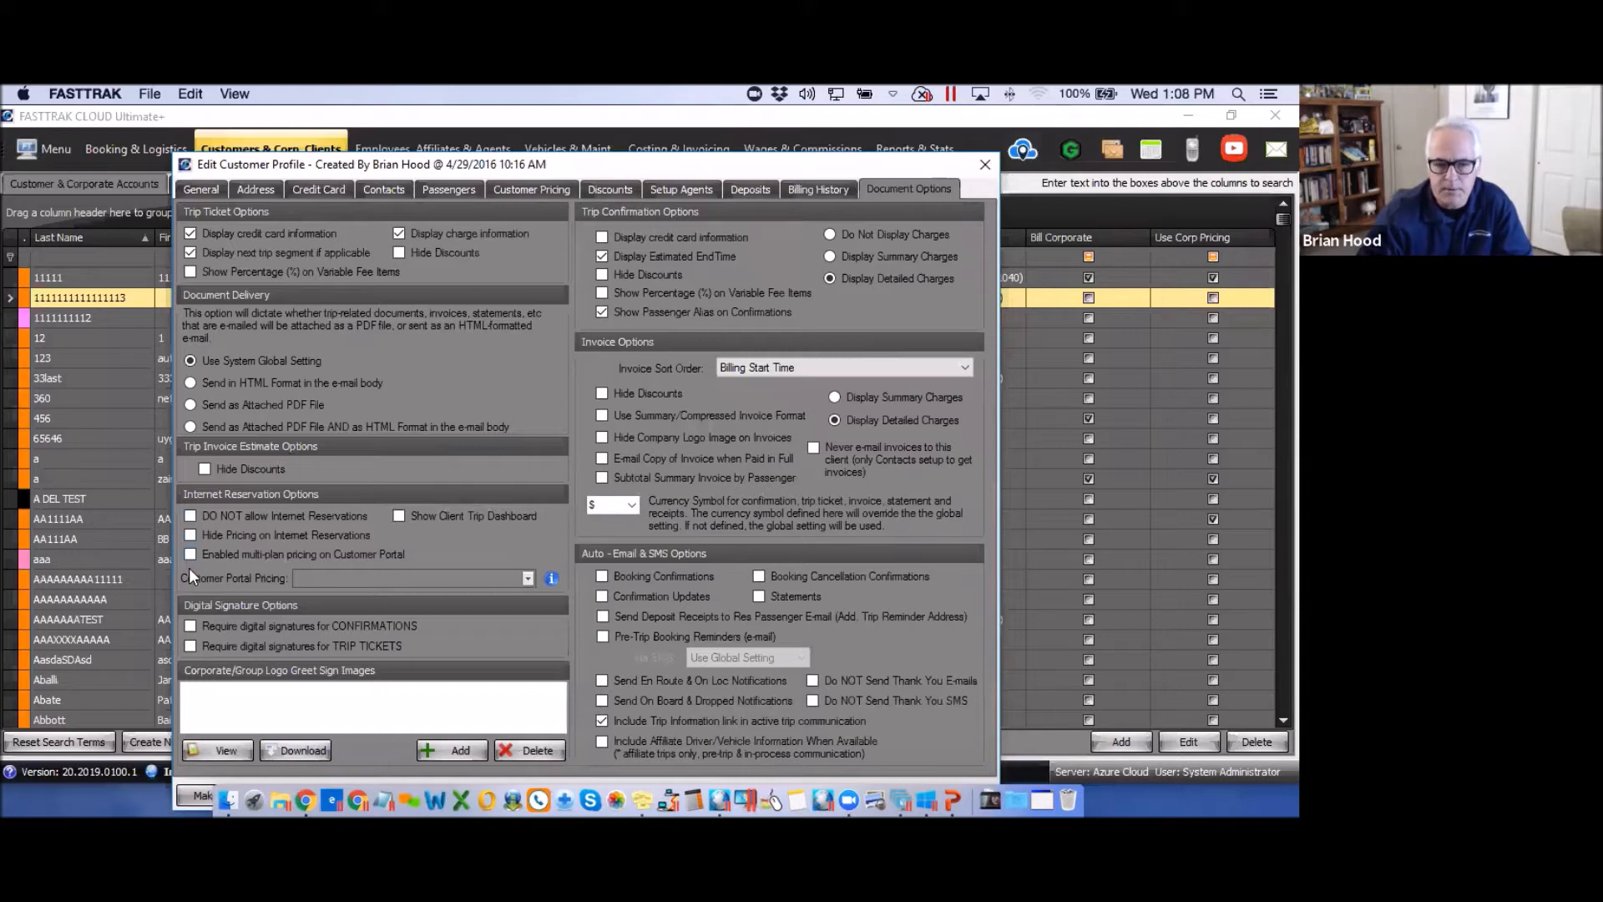
Try enabling multi-plan pricing on the Customer Portal, browse the selectable portal pricing plans, and close the customer profile without saving.
{"action": "left_click", "coordinate": [189, 555]}
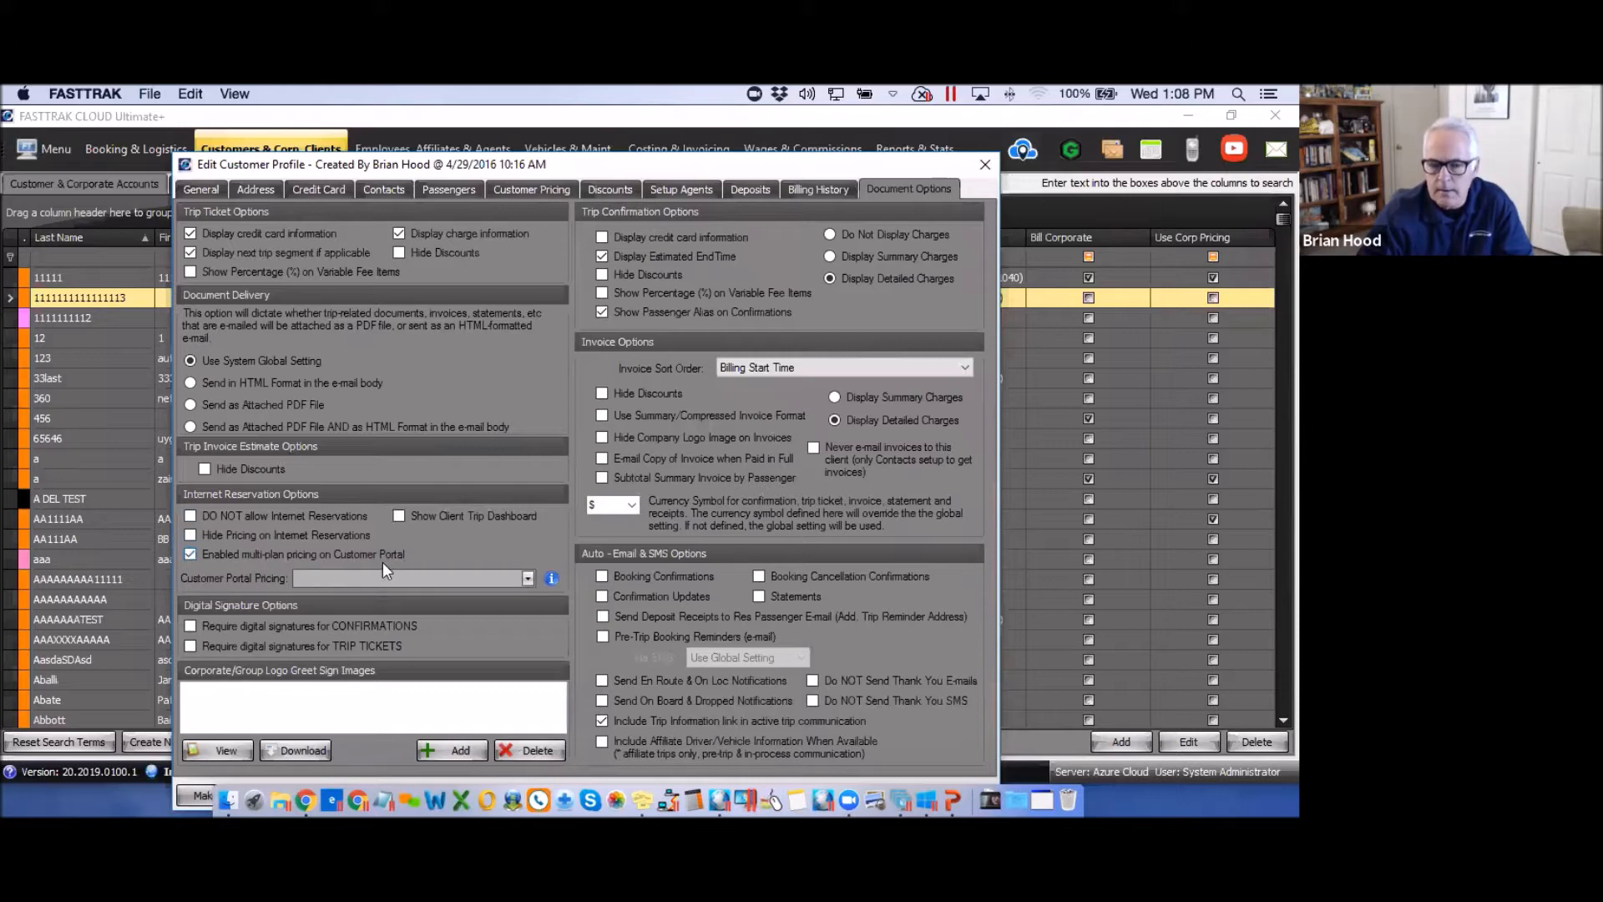
{"action": "left_click", "coordinate": [527, 578]}
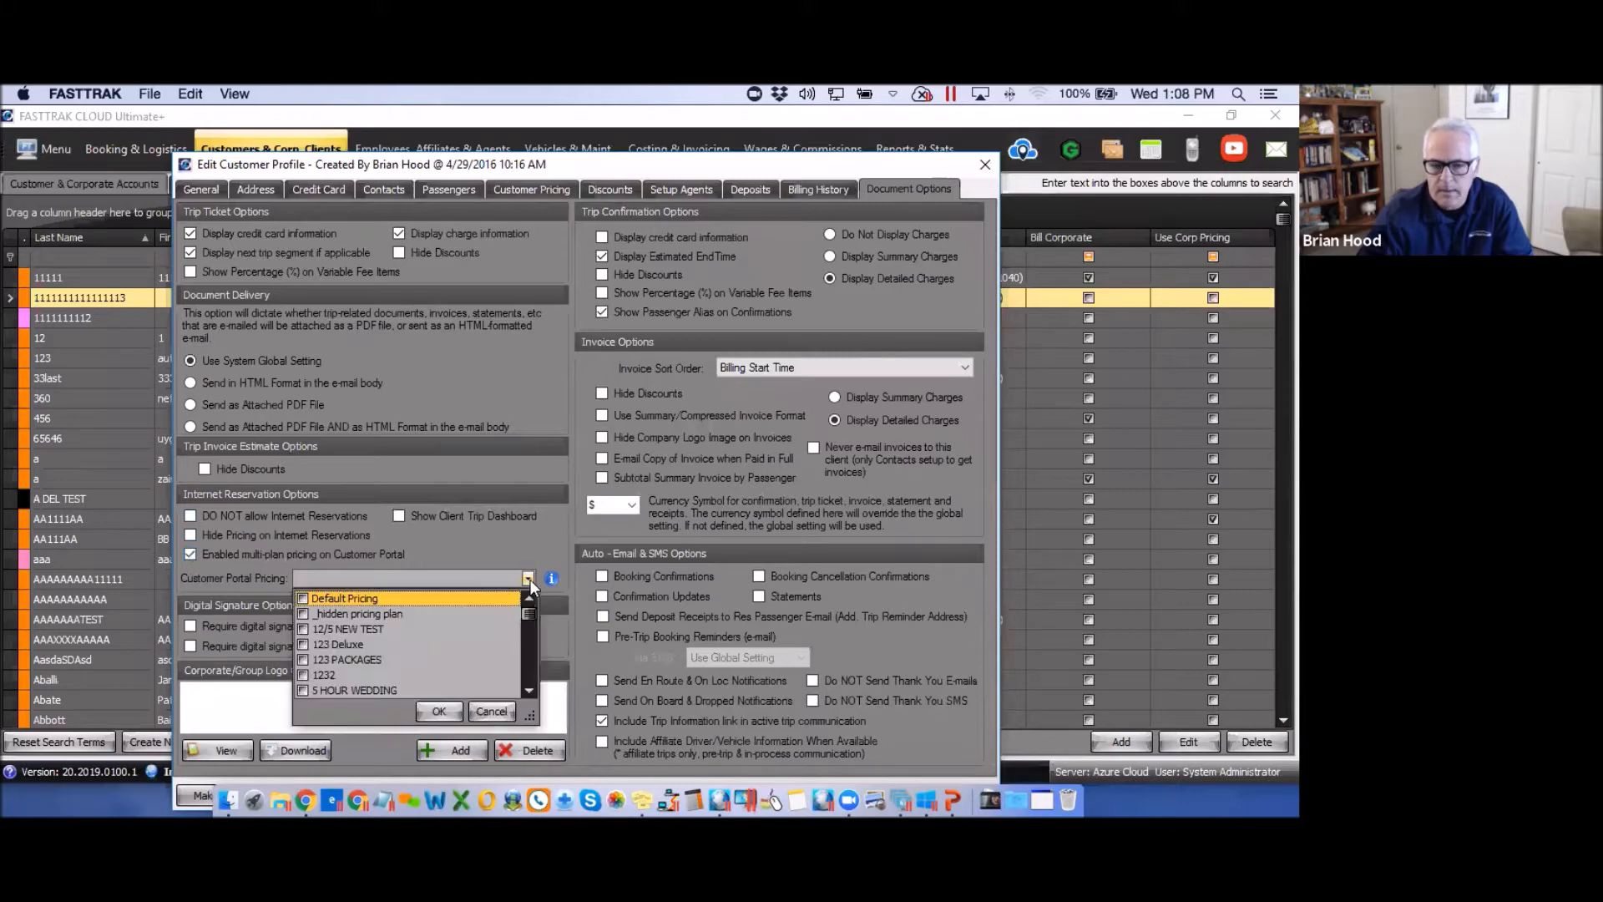
{"action": "mouse_move", "coordinate": [528, 614]}
{"action": "left_mouse_down"}
{"action": "mouse_move", "coordinate": [530, 678]}
{"action": "mouse_move", "coordinate": [528, 643]}
{"action": "left_mouse_up"}
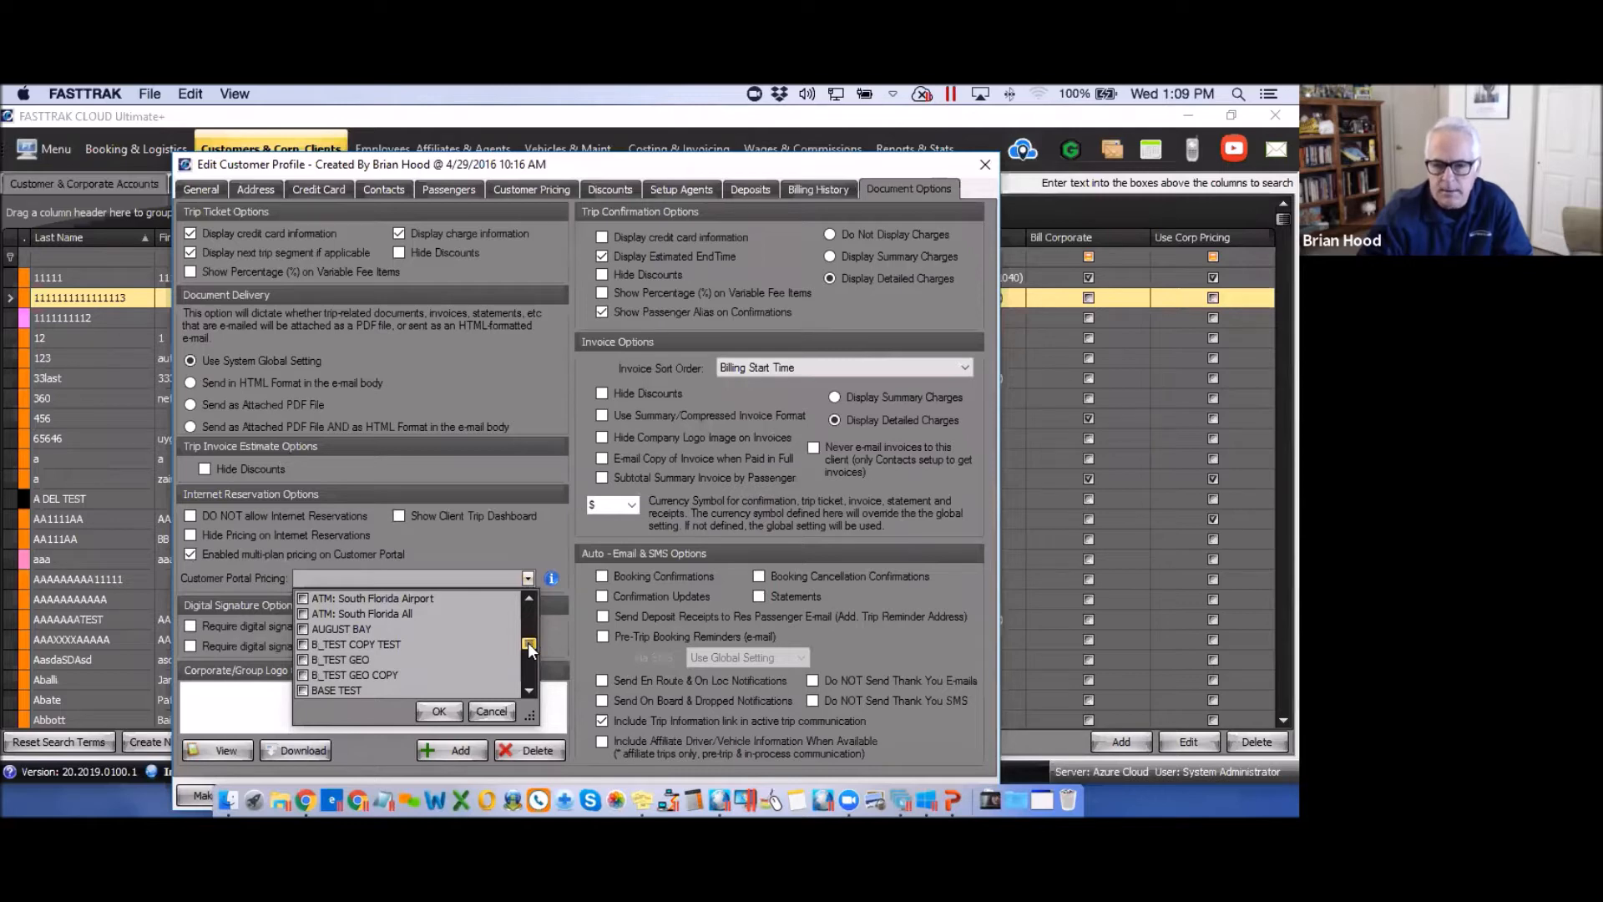
{"action": "scroll", "coordinate": [528, 649], "scroll_direction": "down", "scroll_amount": 5}
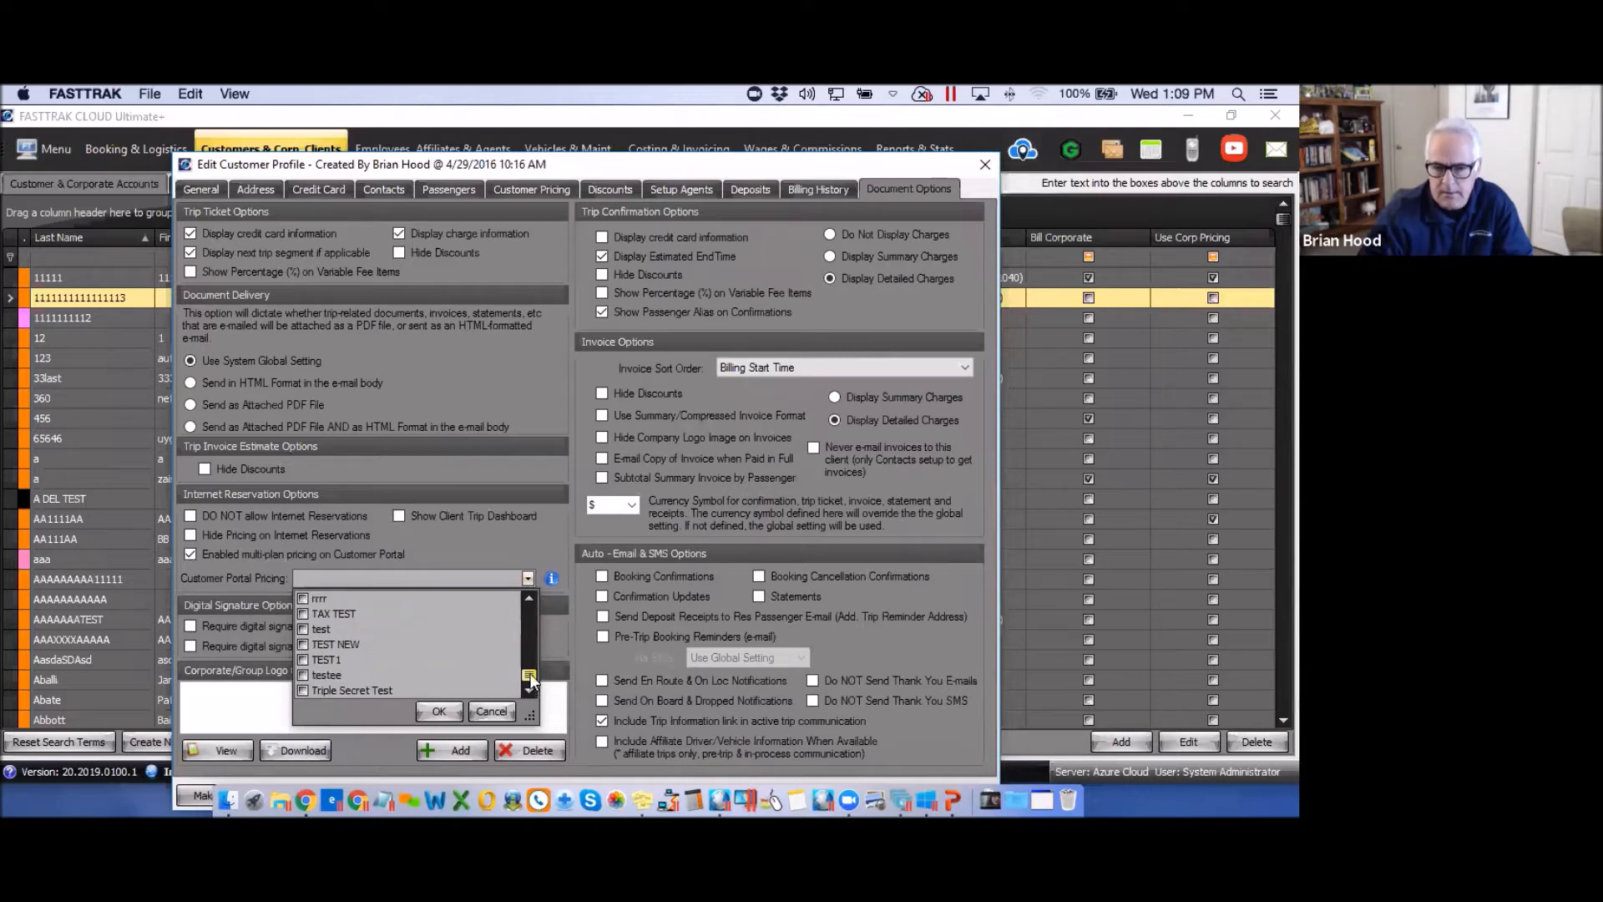
{"action": "left_click_drag", "start_coordinate": [531, 675], "coordinate": [528, 647]}
{"action": "scroll", "coordinate": [527, 647], "scroll_direction": "down", "scroll_amount": 5}
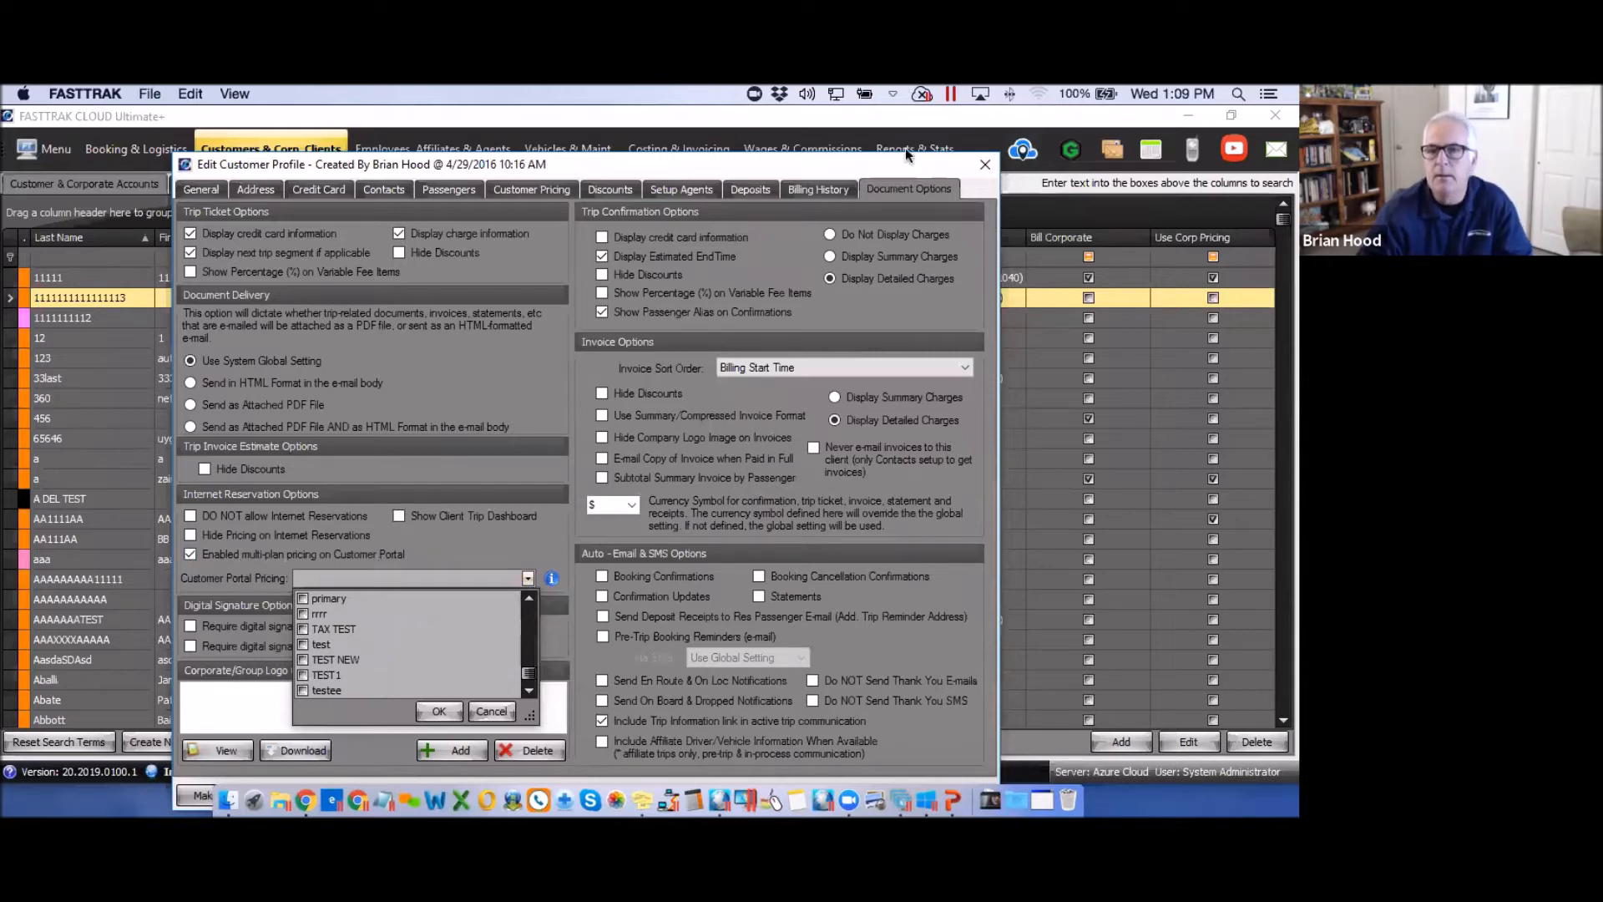
{"action": "left_click", "coordinate": [986, 164]}
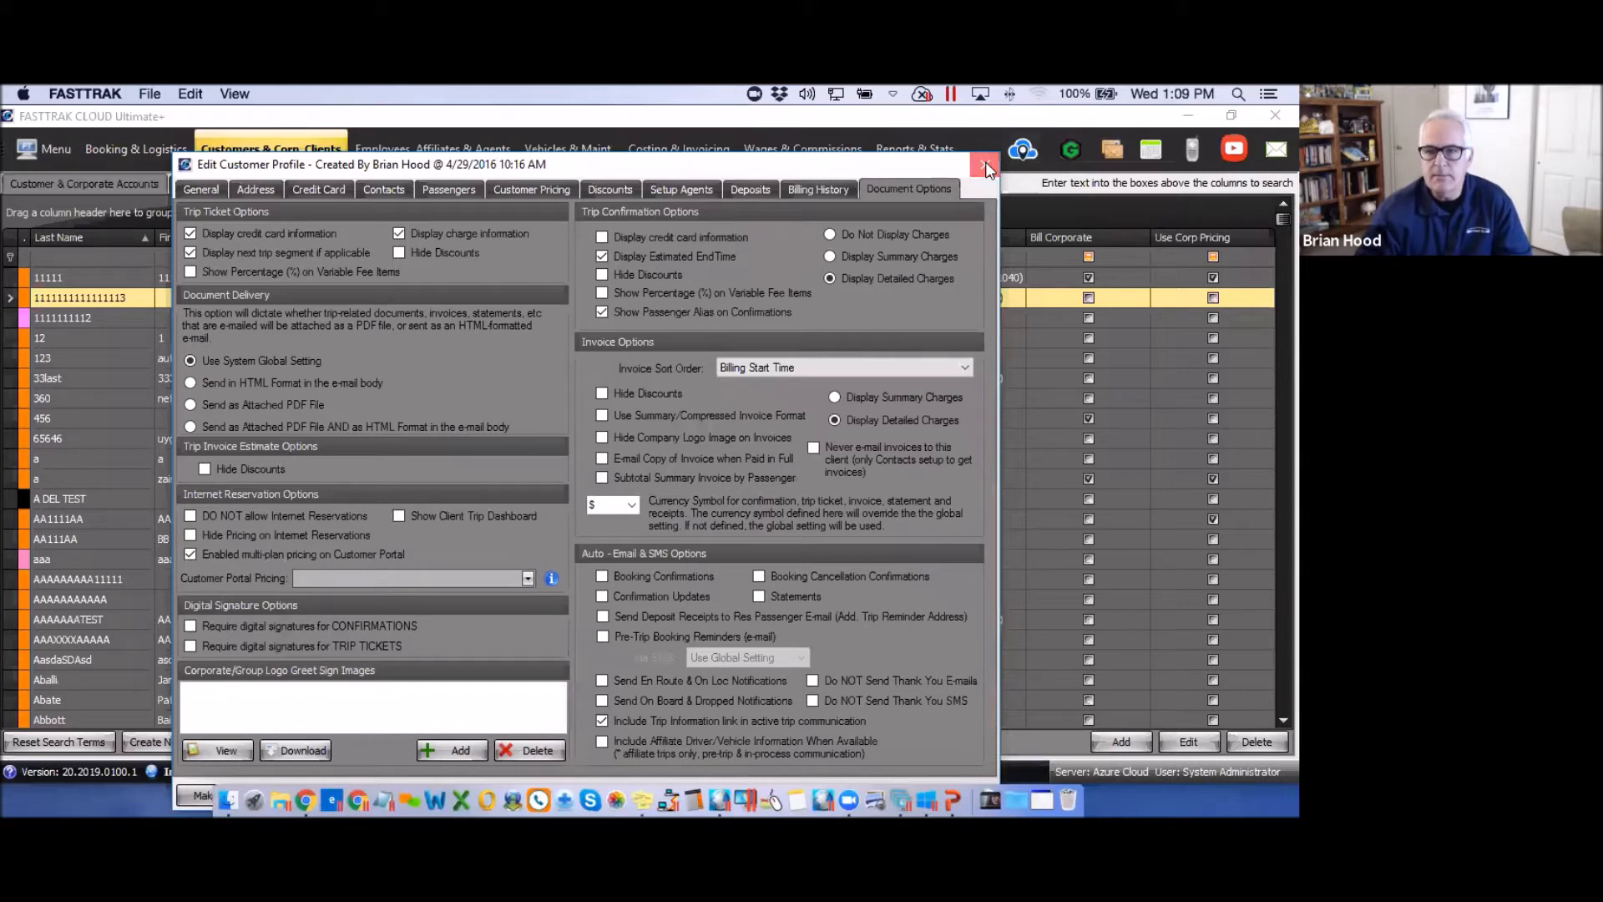
{"action": "left_click", "coordinate": [986, 165]}
Examine the Internet Reservations general settings and portal profiles in System Global Settings, and close the settings without changes.
{"action": "left_click", "coordinate": [45, 154]}
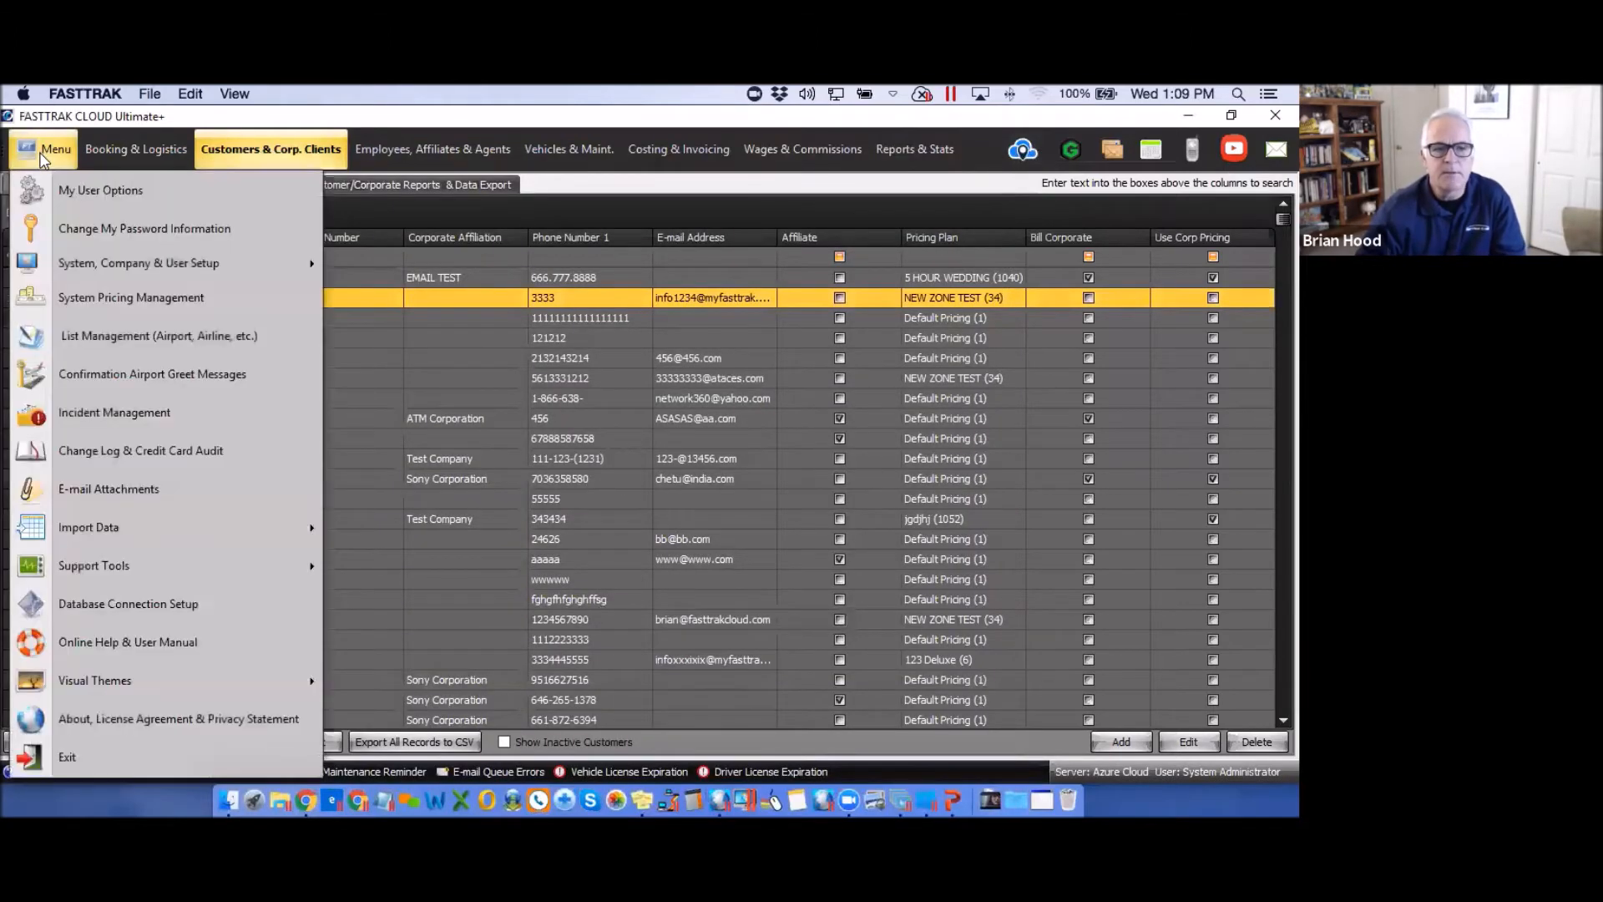
{"action": "mouse_move", "coordinate": [98, 268]}
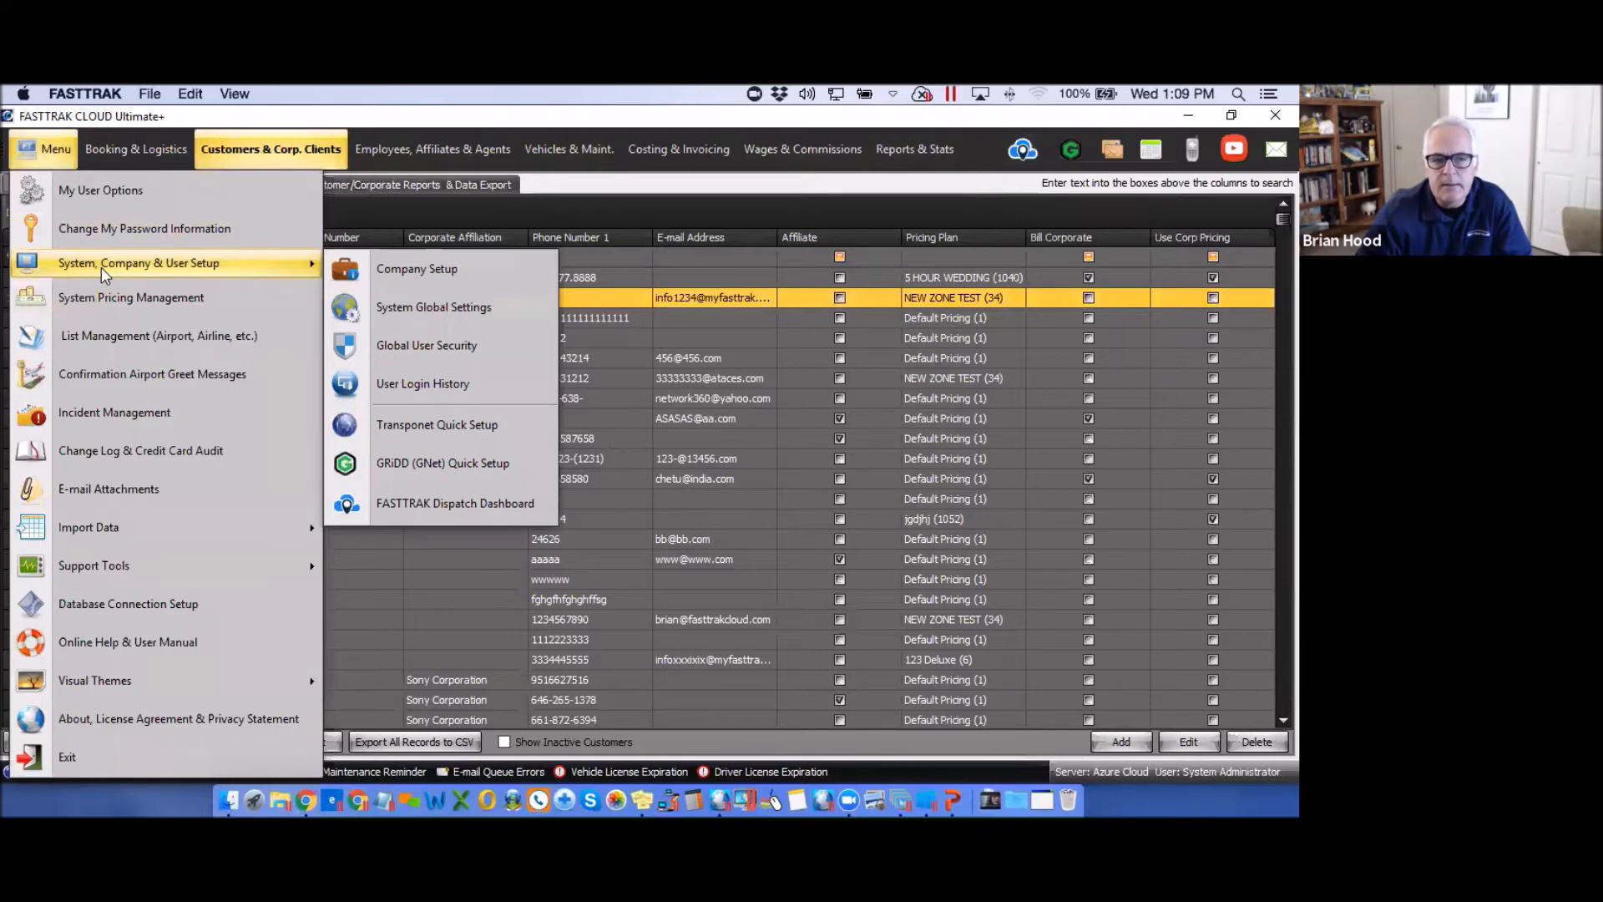
{"action": "left_click", "coordinate": [449, 307]}
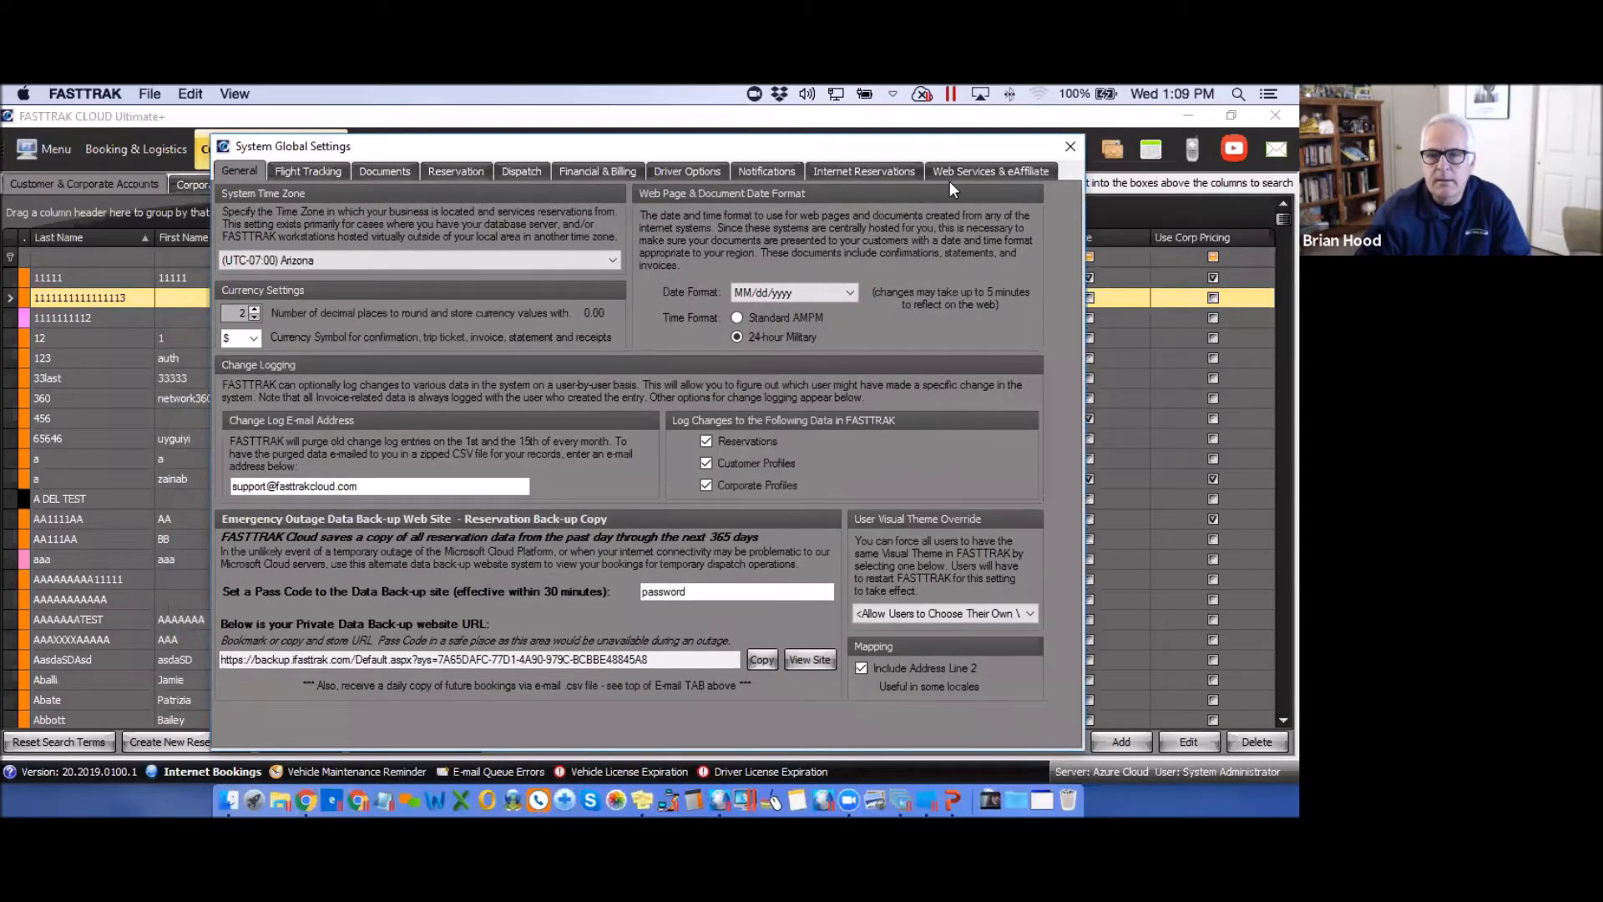
{"action": "left_click", "coordinate": [874, 172]}
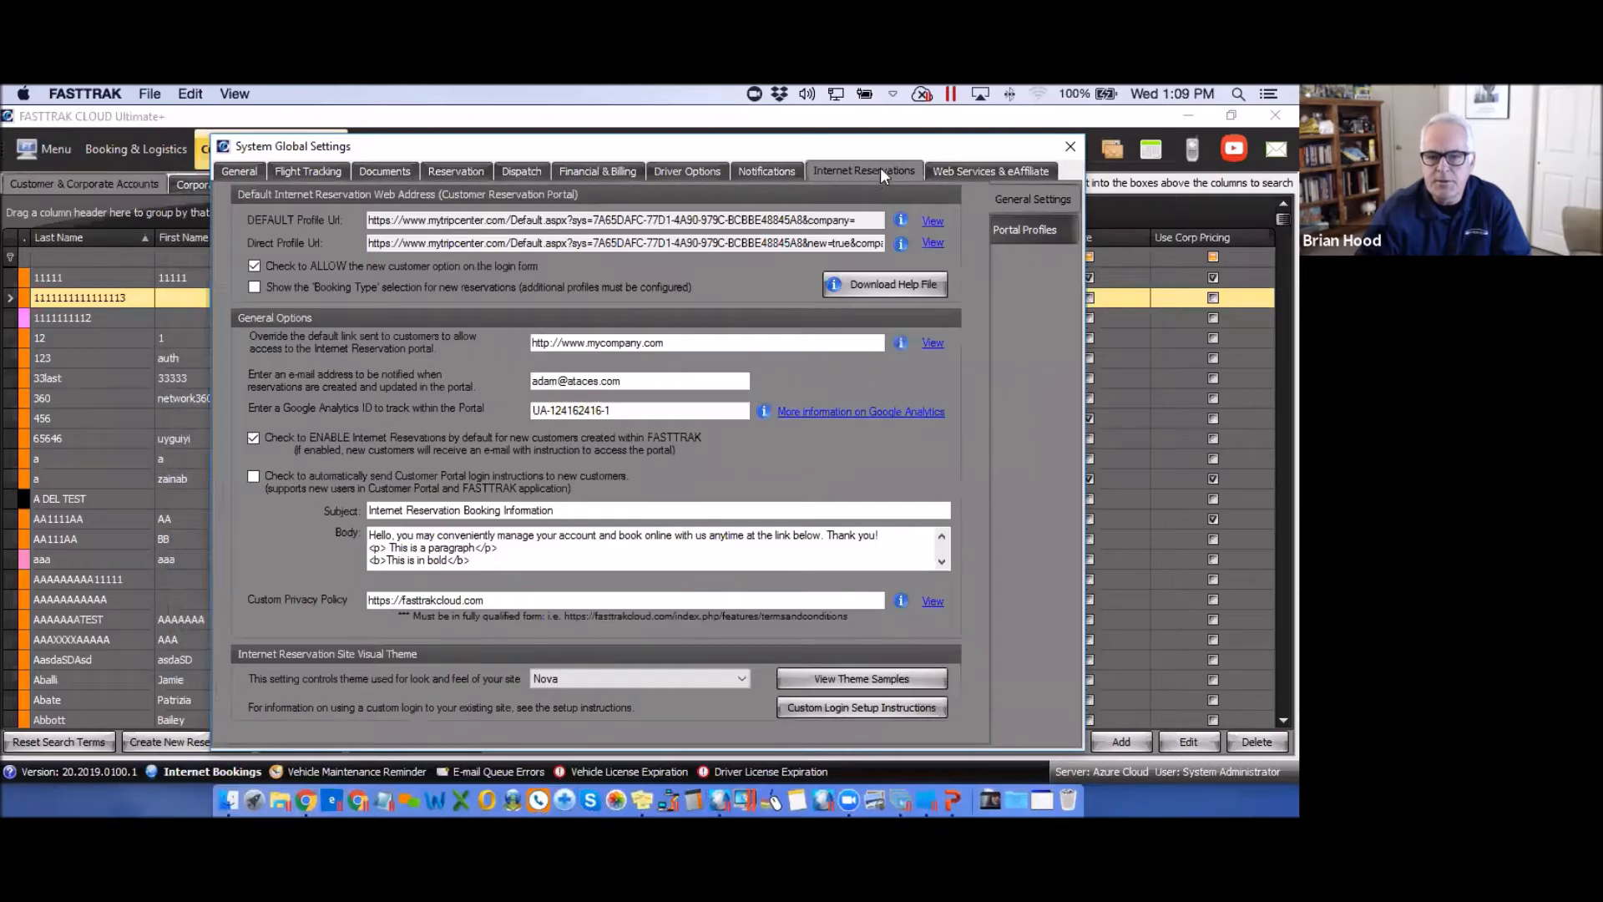
{"action": "left_click_drag", "start_coordinate": [902, 153], "coordinate": [789, 158]}
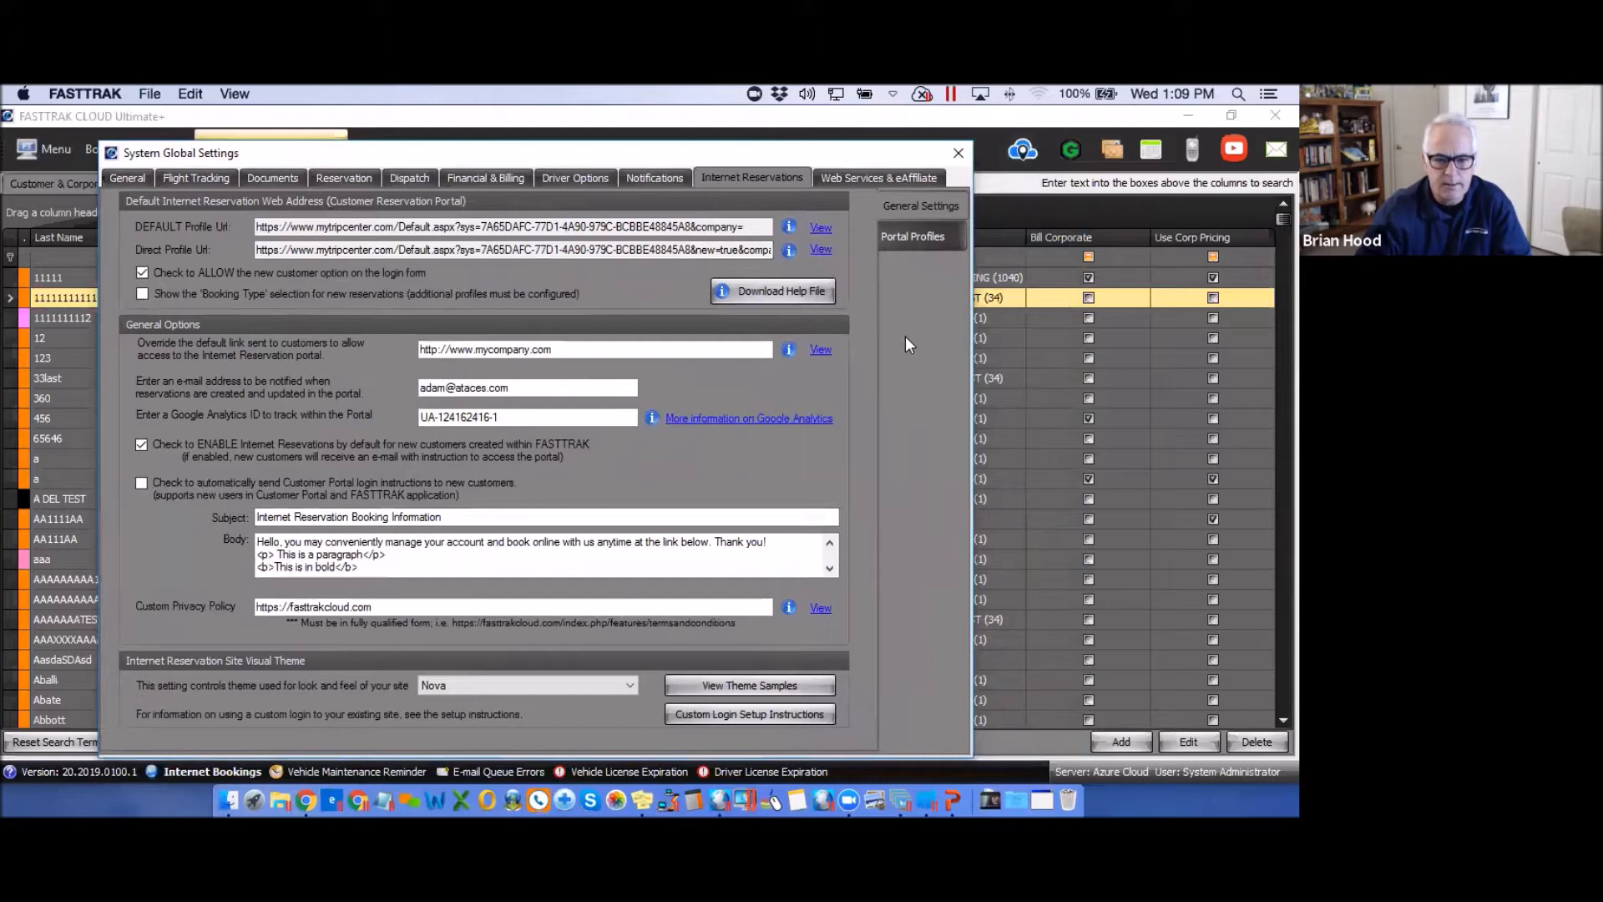
{"action": "left_click", "coordinate": [916, 241]}
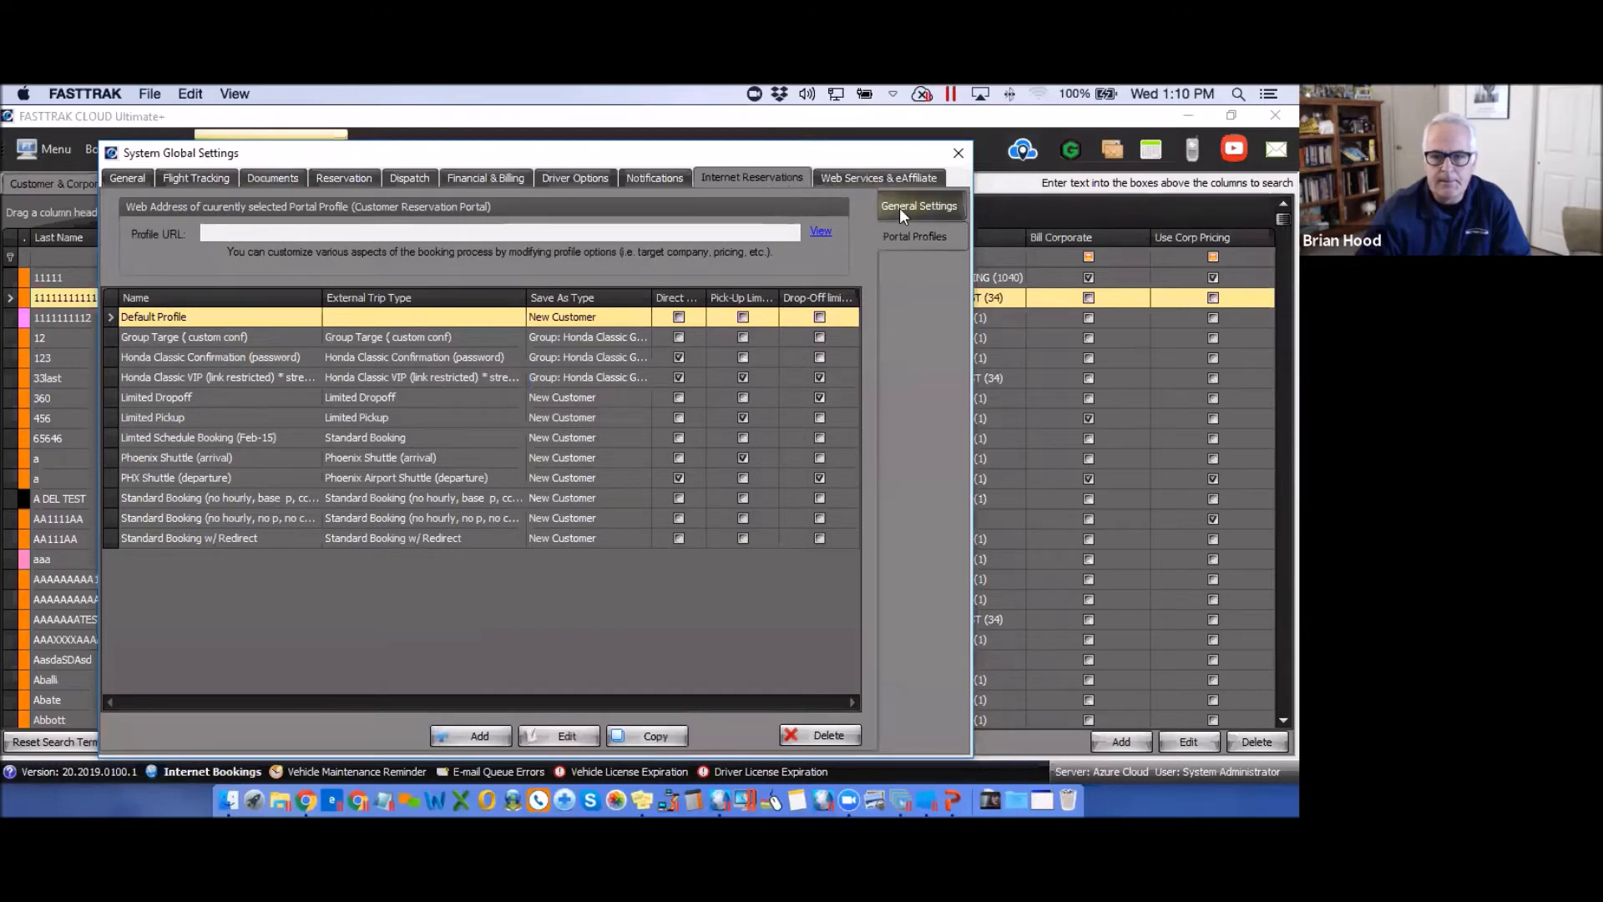
{"action": "left_click", "coordinate": [901, 212]}
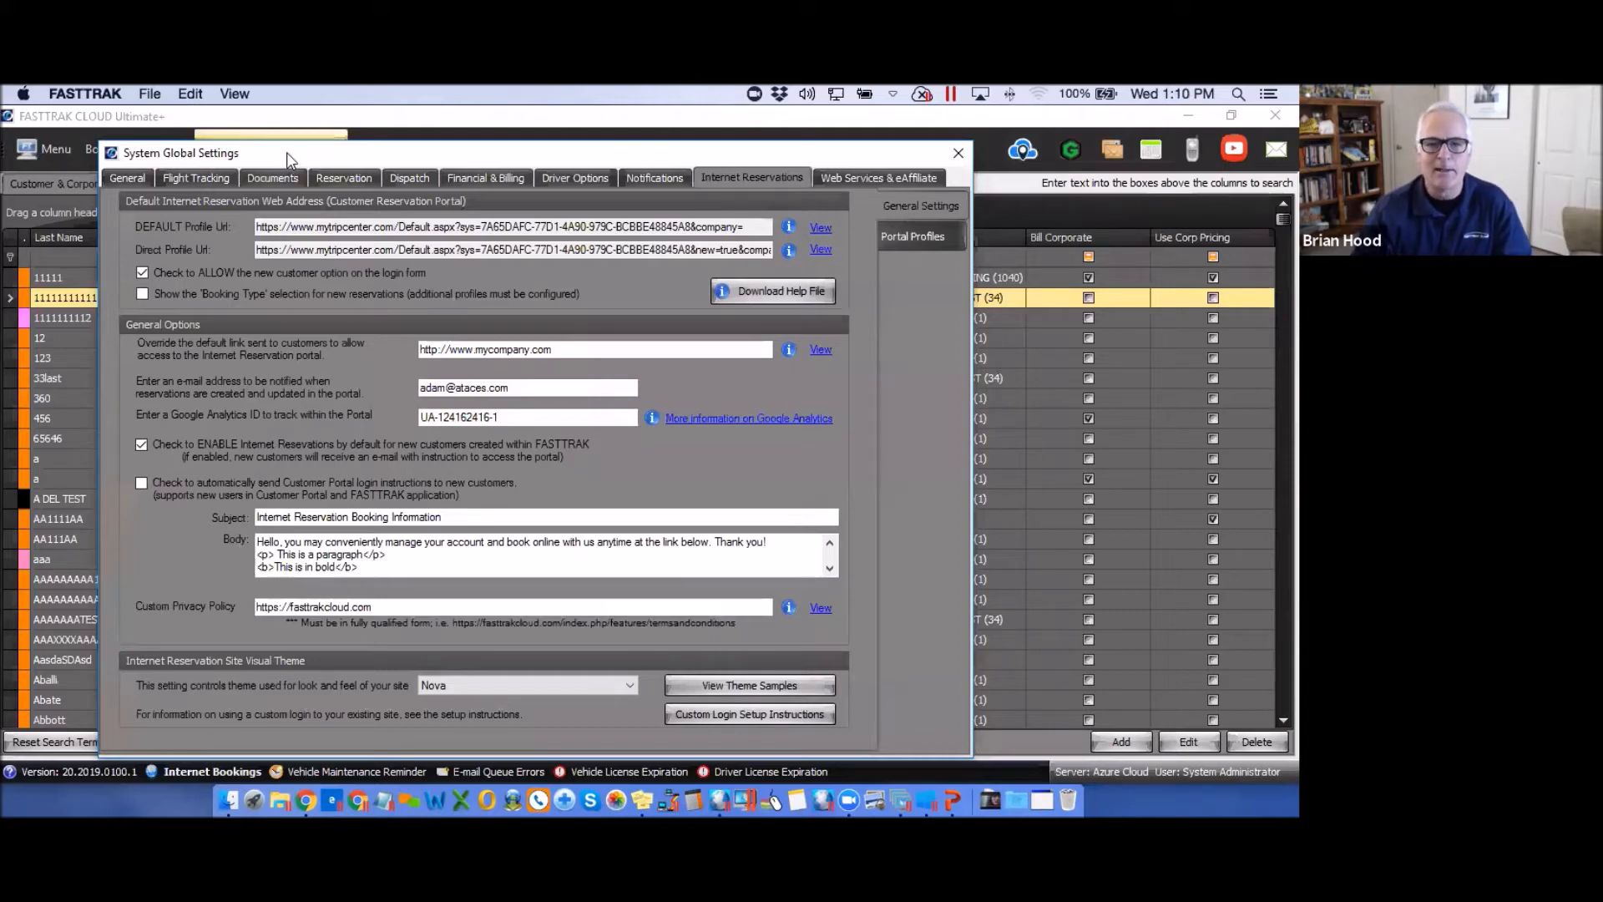
{"action": "left_click_drag", "start_coordinate": [287, 152], "coordinate": [275, 212]}
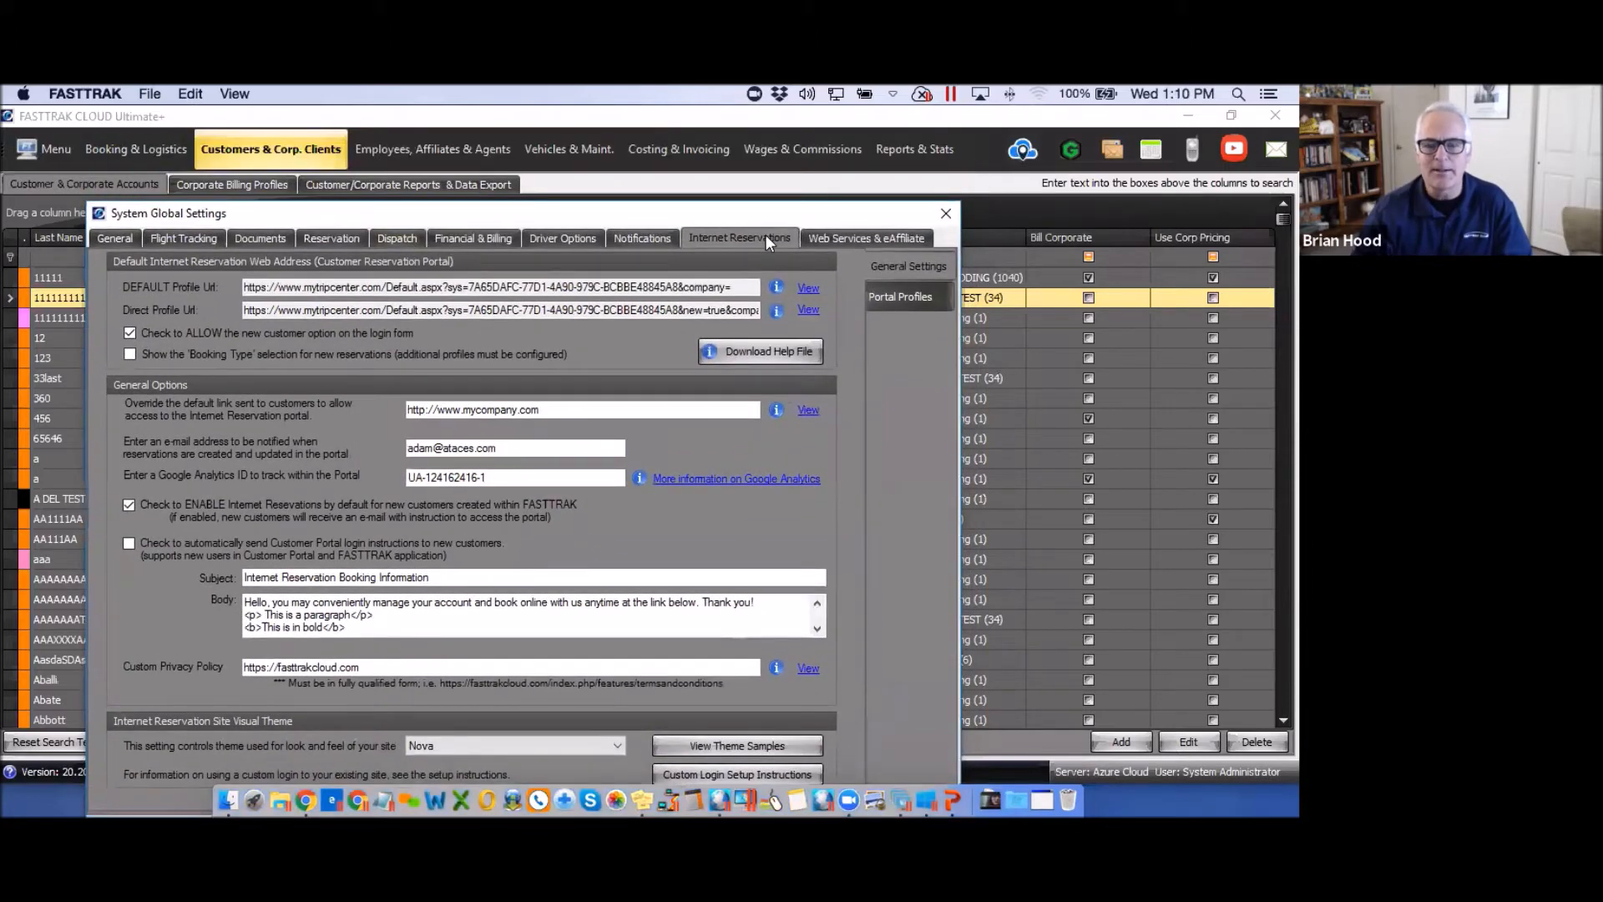
{"action": "left_click", "coordinate": [946, 213]}
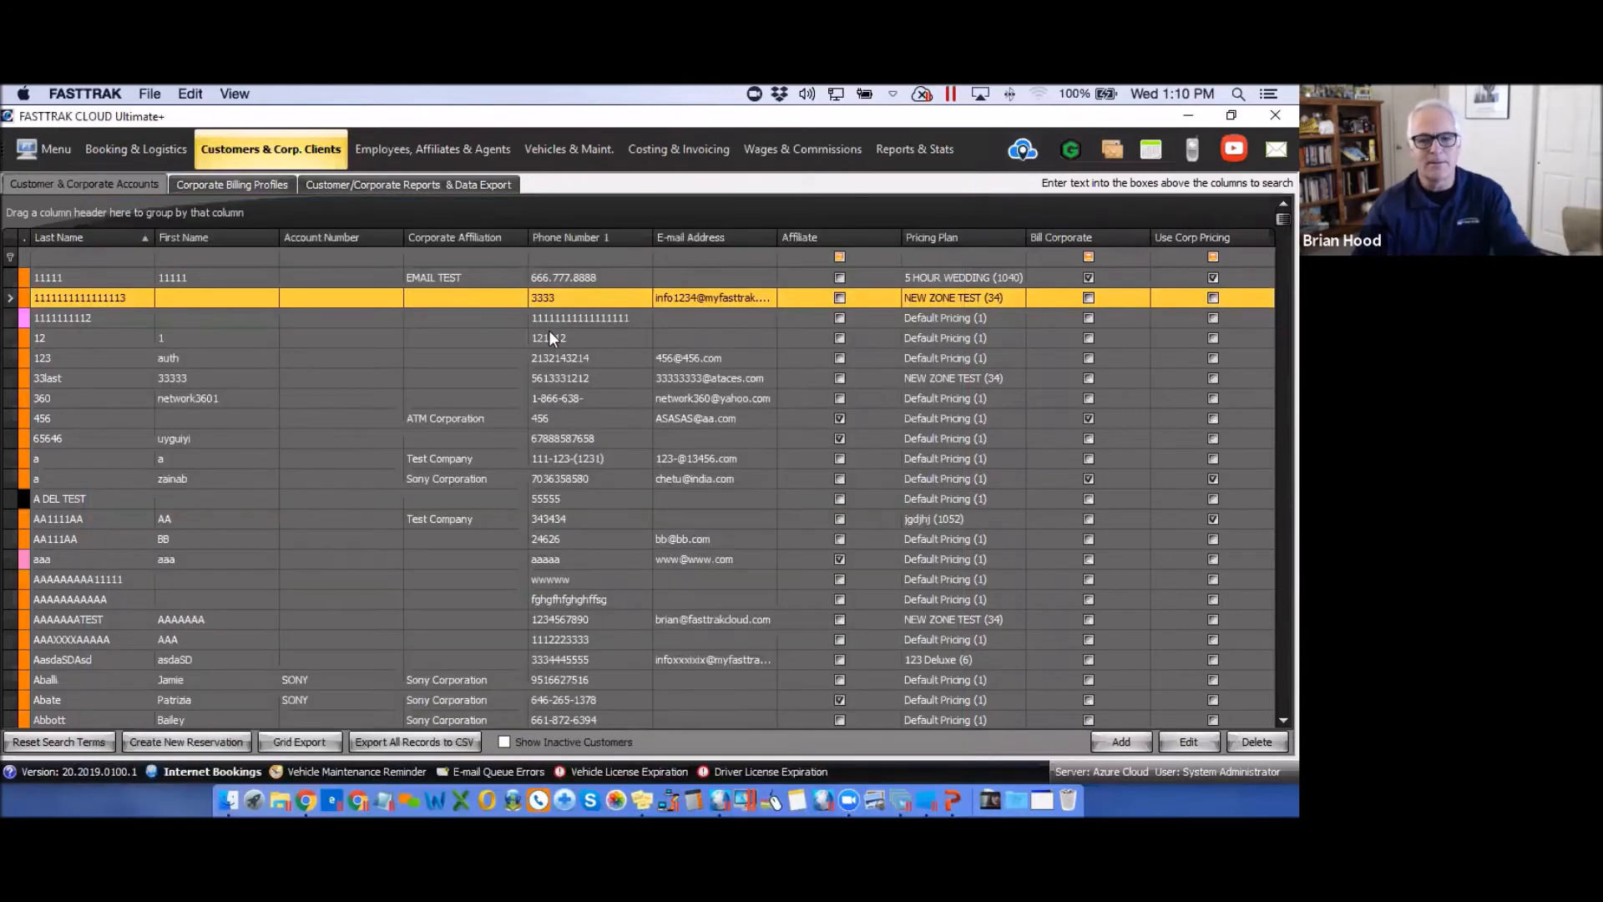
Start a new Arrival reservation as a new customer quick quote, with the pick-up date set to 2/13/2019.
{"action": "left_click", "coordinate": [139, 156]}
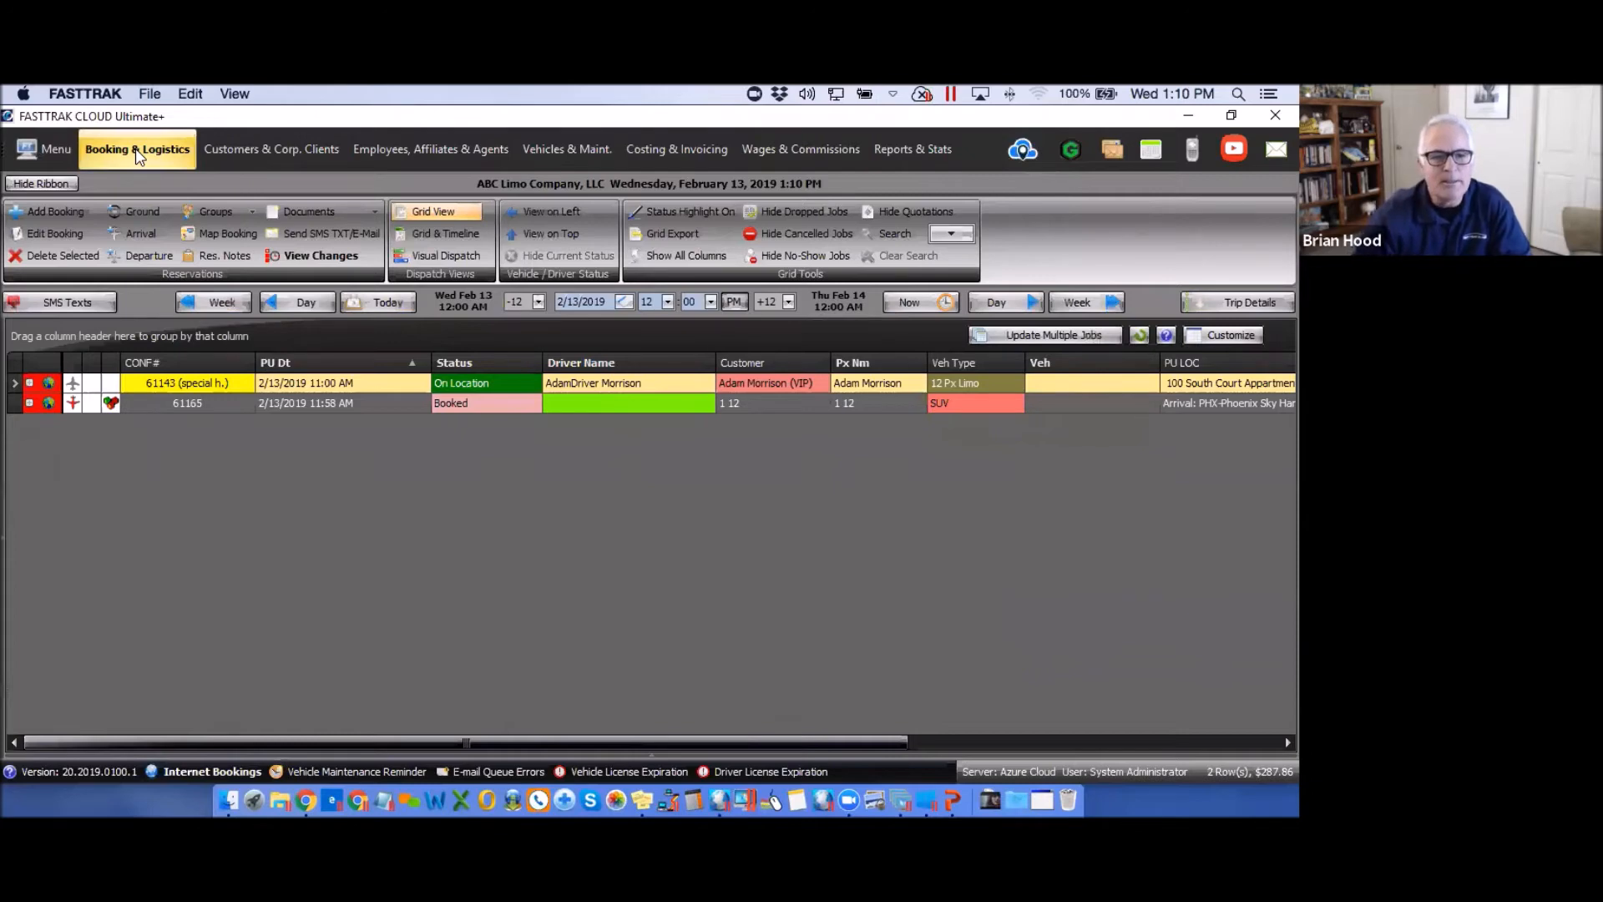
{"action": "left_click", "coordinate": [51, 212]}
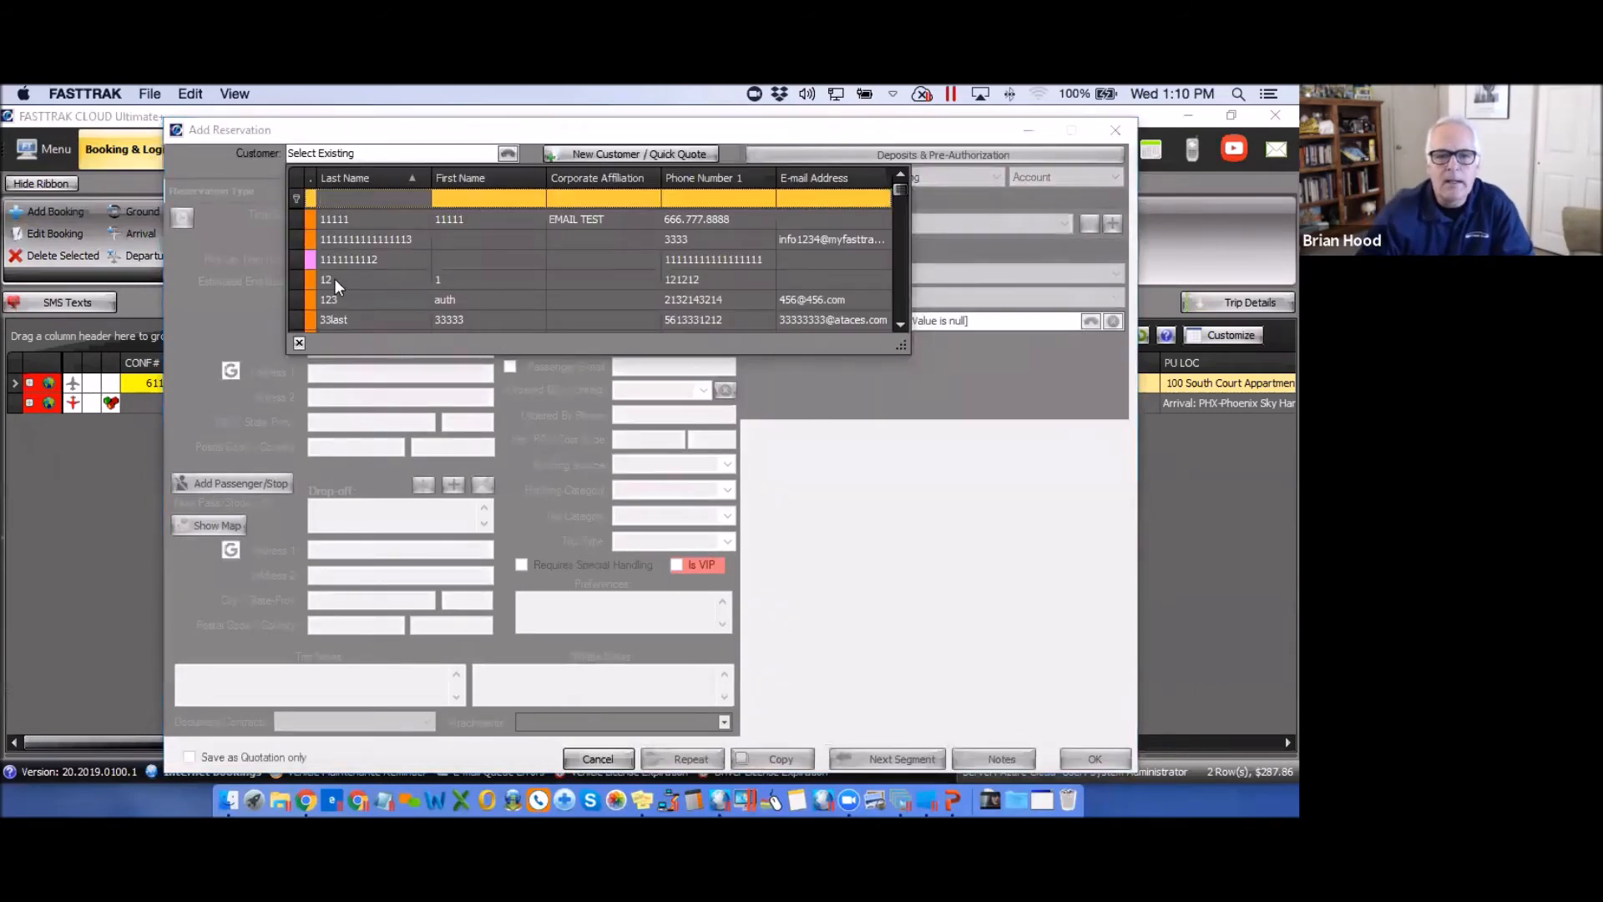
{"action": "left_click", "coordinate": [613, 157]}
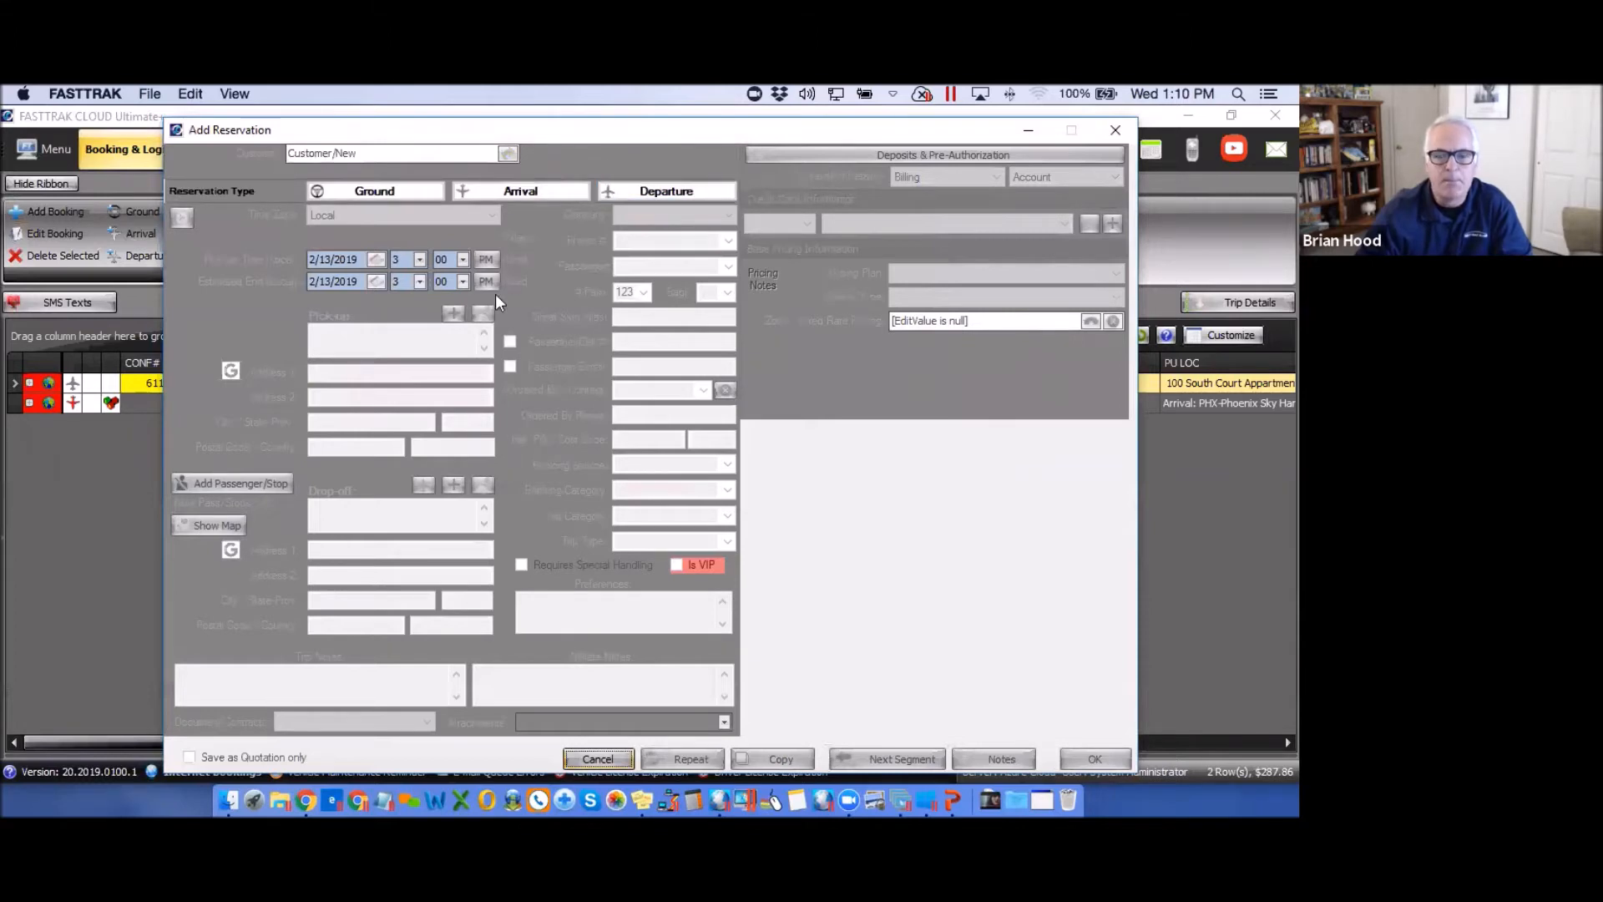
{"action": "left_click", "coordinate": [519, 192]}
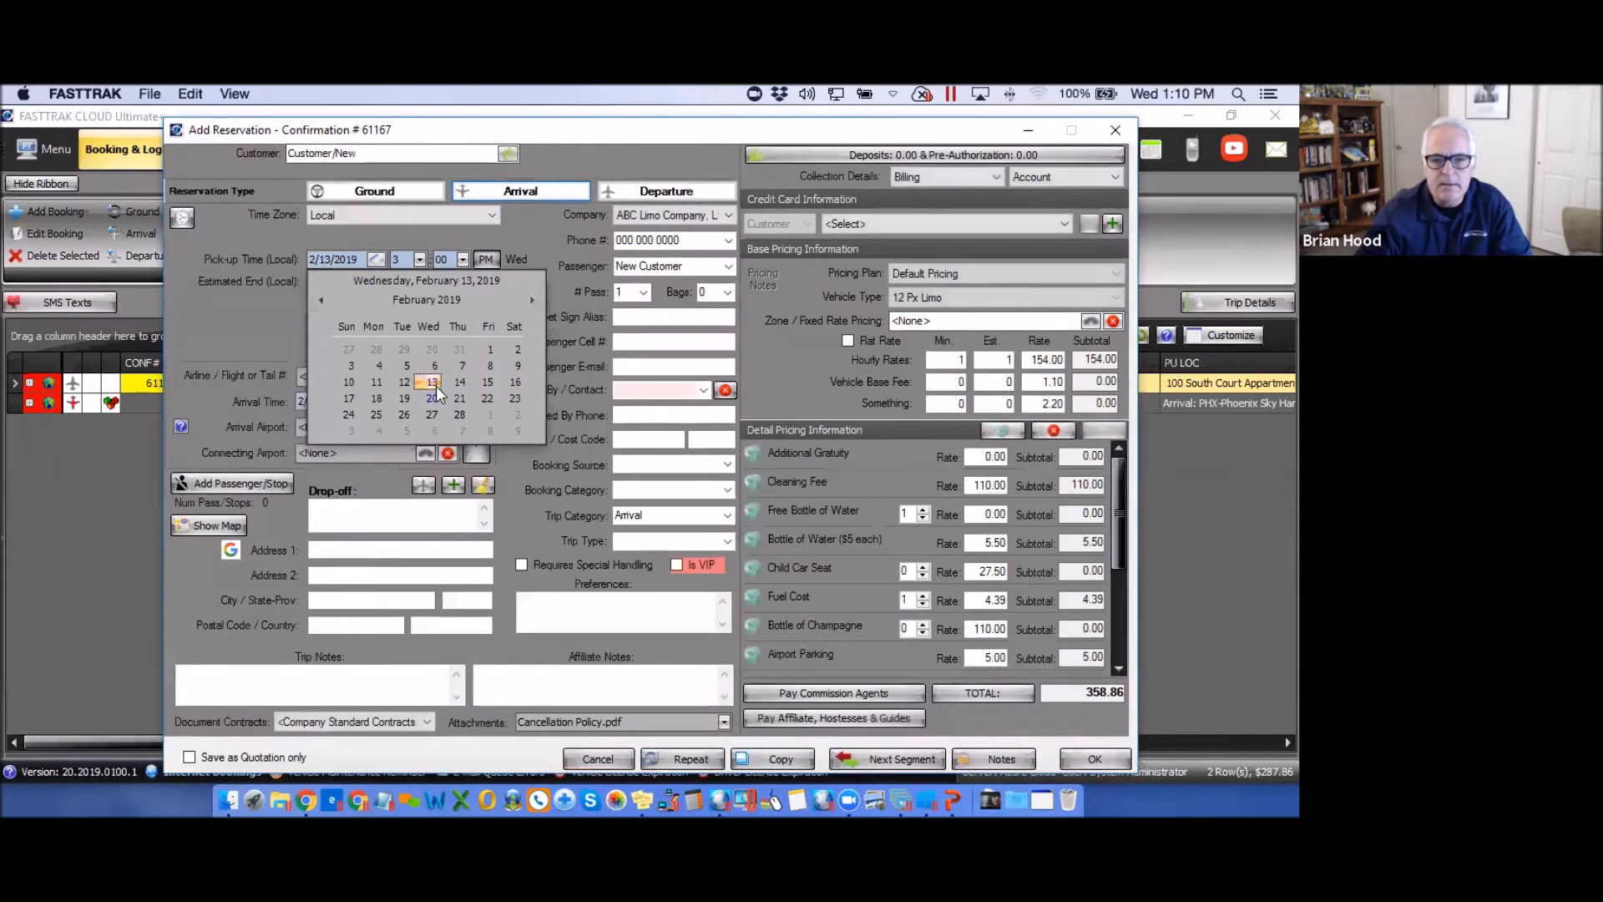
{"action": "left_click", "coordinate": [432, 381]}
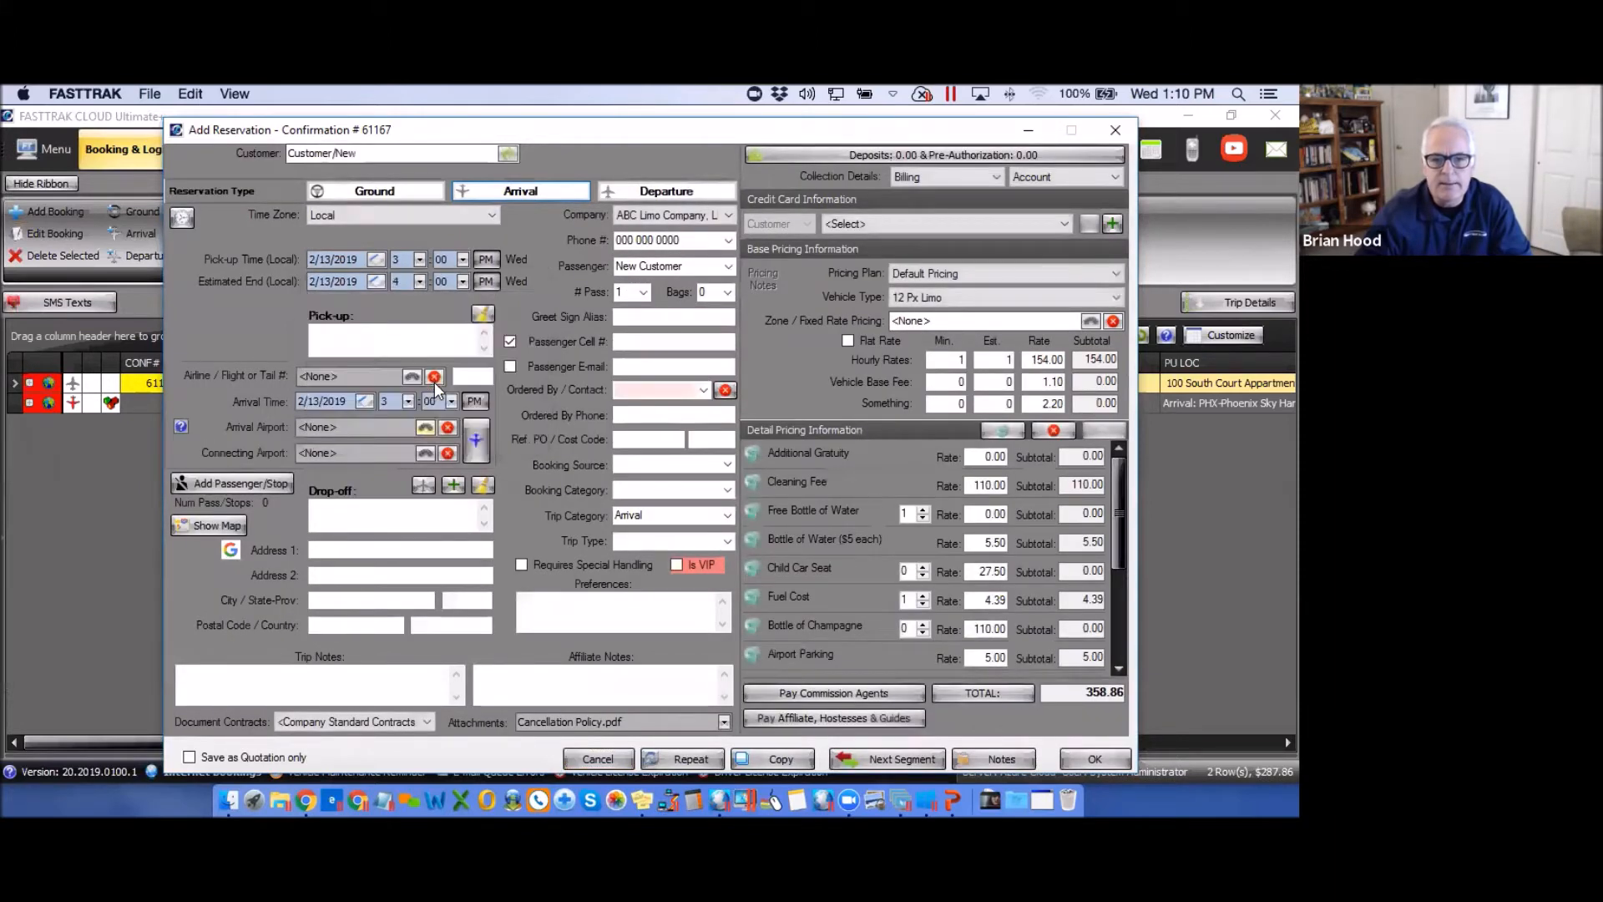
Set the airline to the first American Airlines entry (AA) and the arrival airport to PHX - Phoenix Sky Harbor.
{"action": "left_click", "coordinate": [329, 378]}
{"action": "type", "text": "aa"}
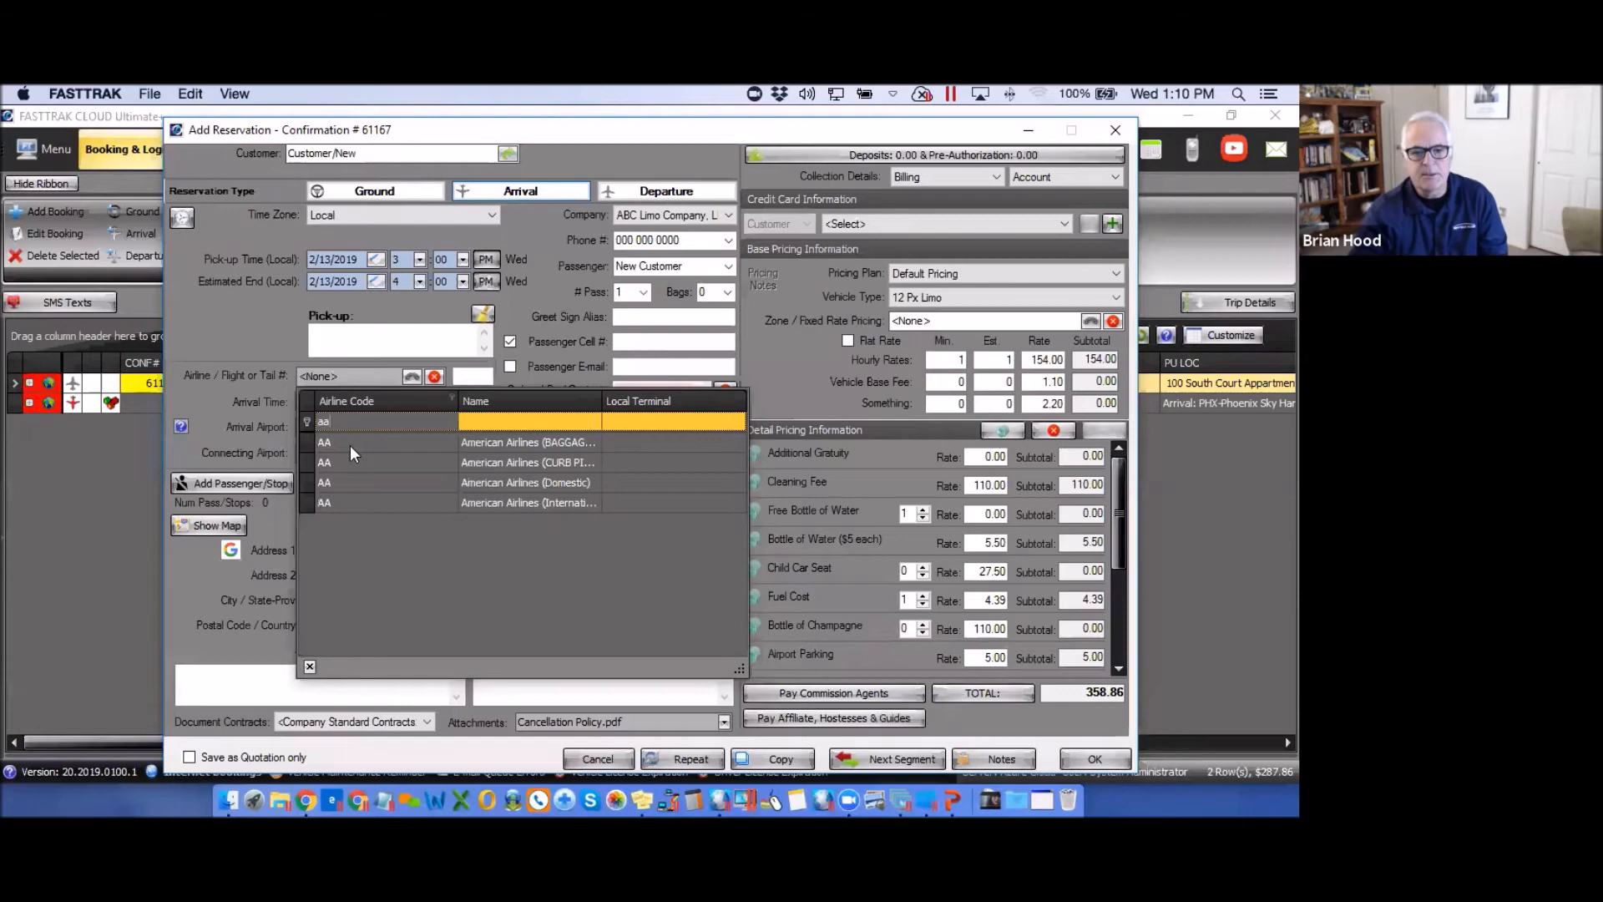
{"action": "left_click", "coordinate": [345, 441]}
{"action": "left_click", "coordinate": [323, 427]}
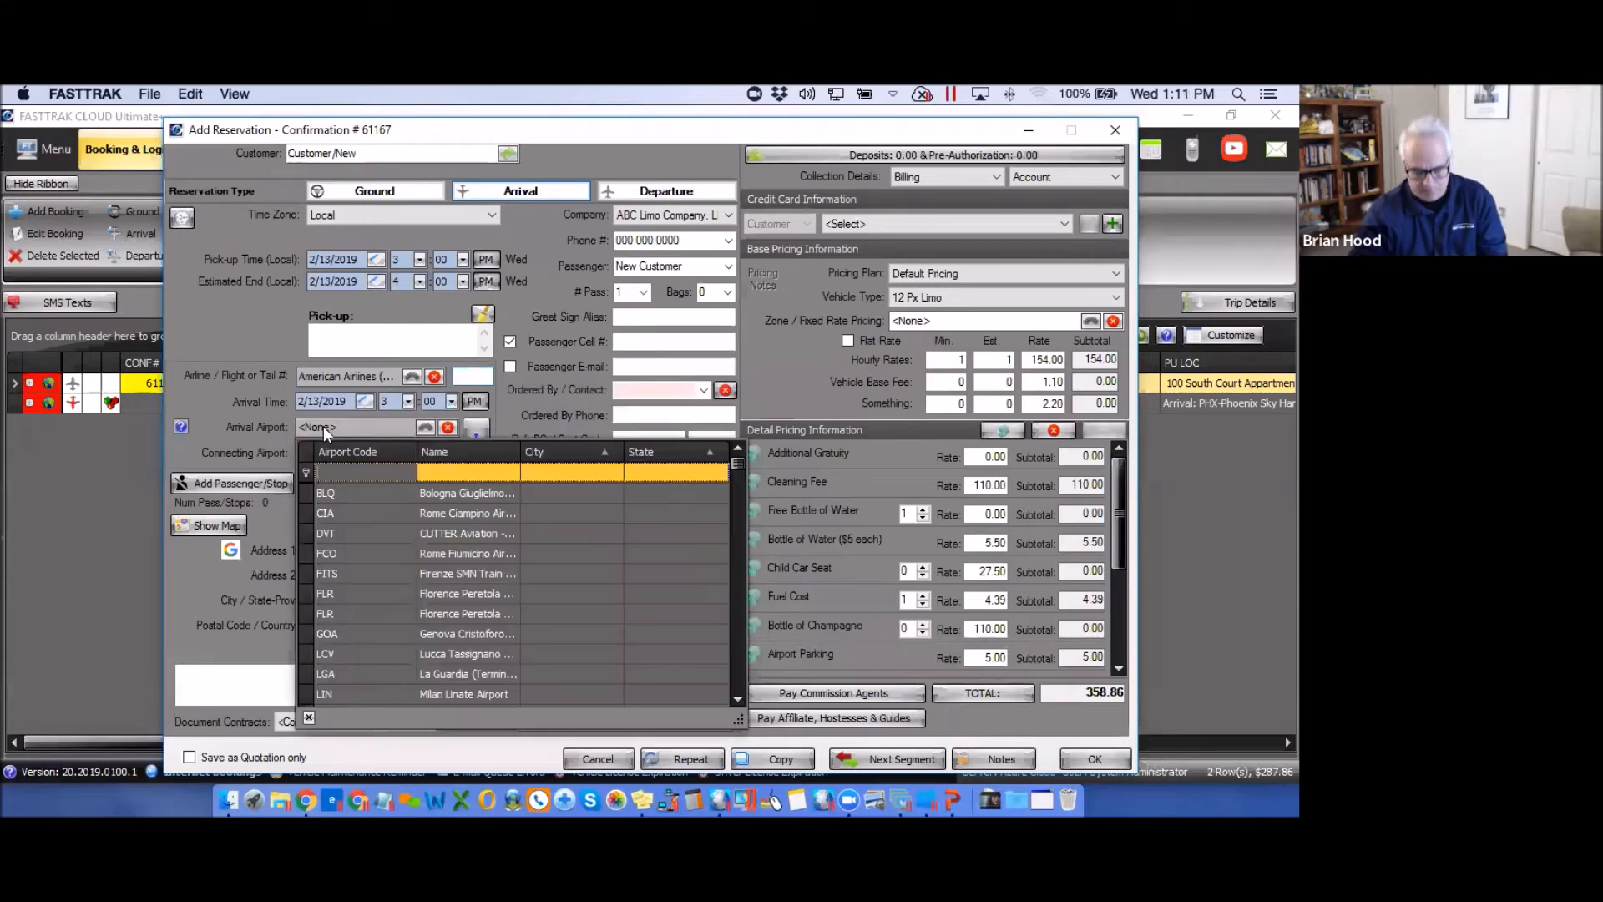
{"action": "type", "text": "phx"}
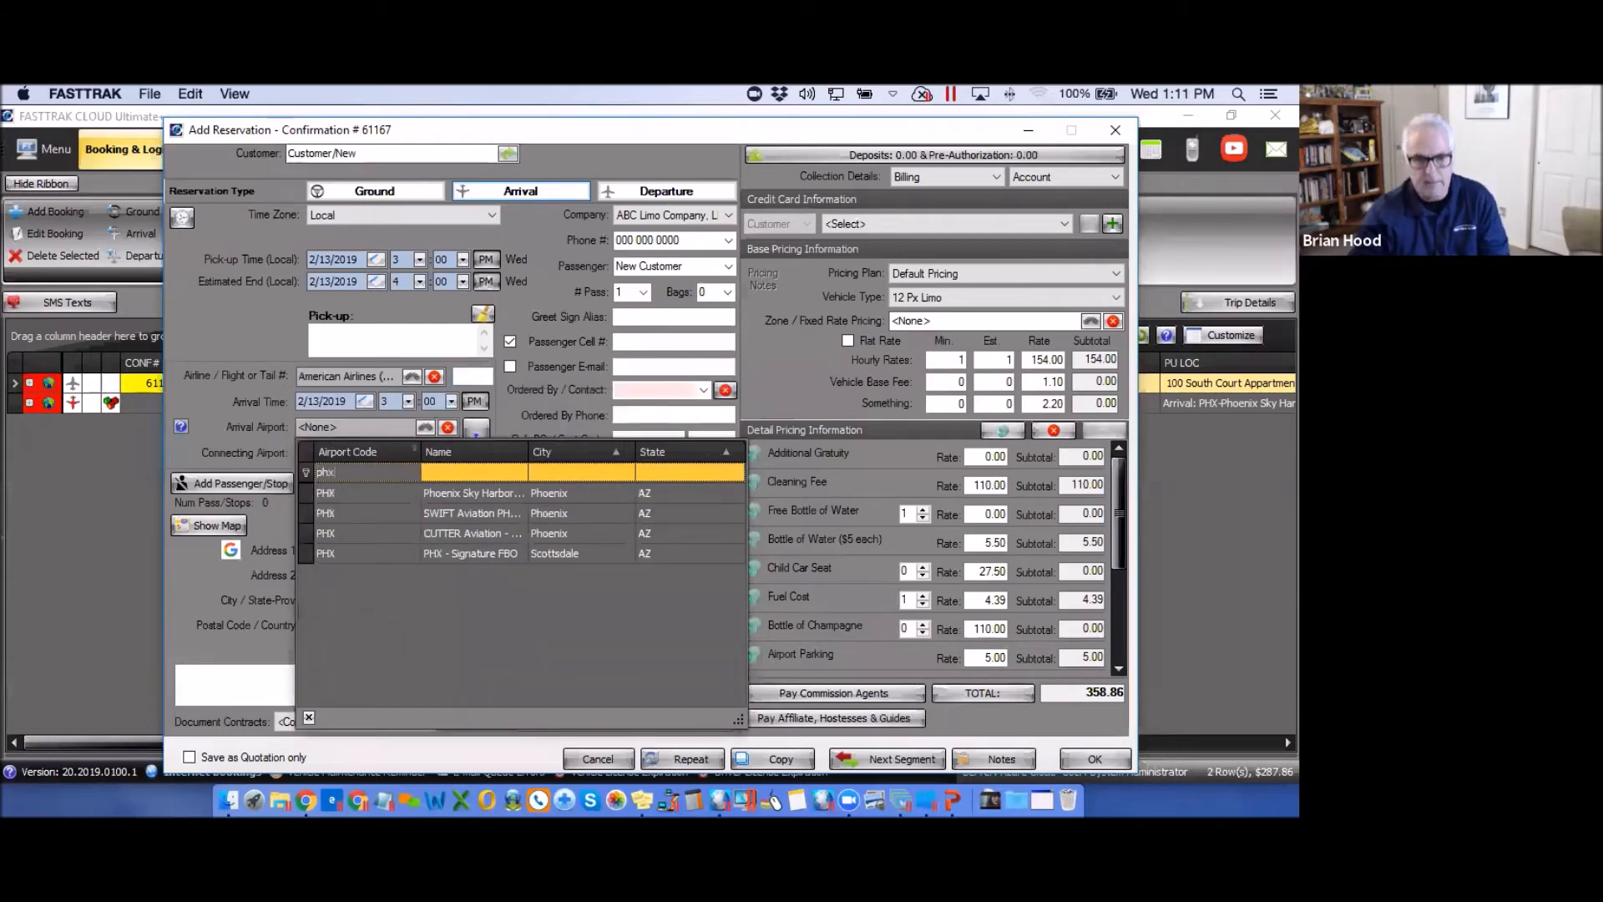
{"action": "left_click", "coordinate": [411, 491]}
Look up "pointe tapa" for the drop-off address and choose the Pointe Hilton Tapatio Cliffs Resort in Phoenix.
{"action": "left_click", "coordinate": [330, 548]}
{"action": "type", "text": "p"}
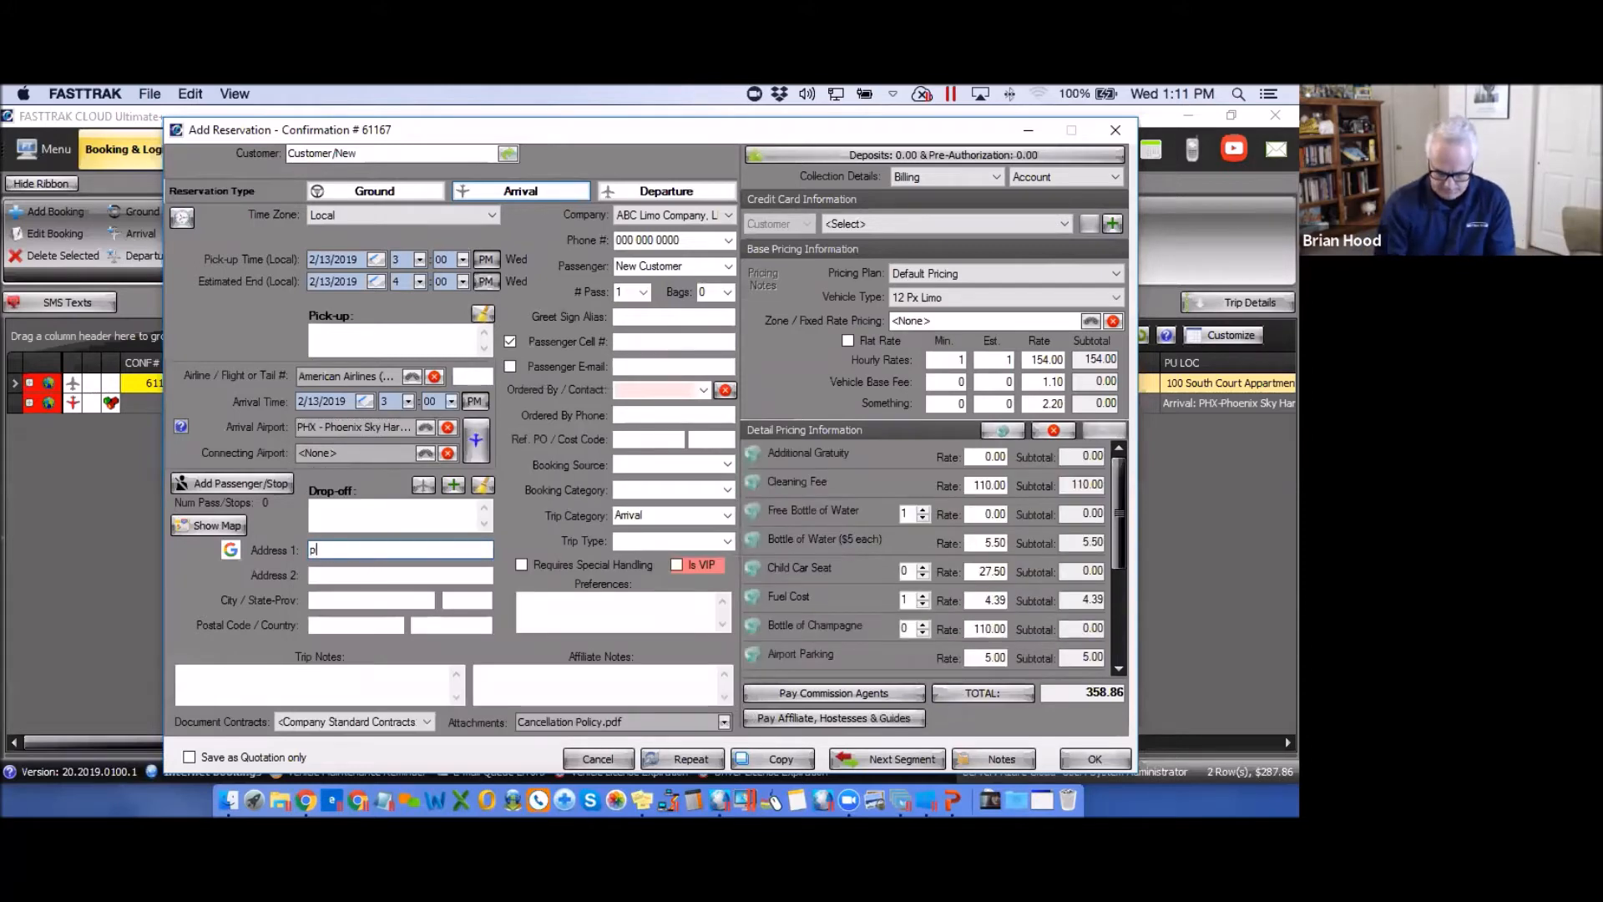
{"action": "type", "text": "ointe tapa"}
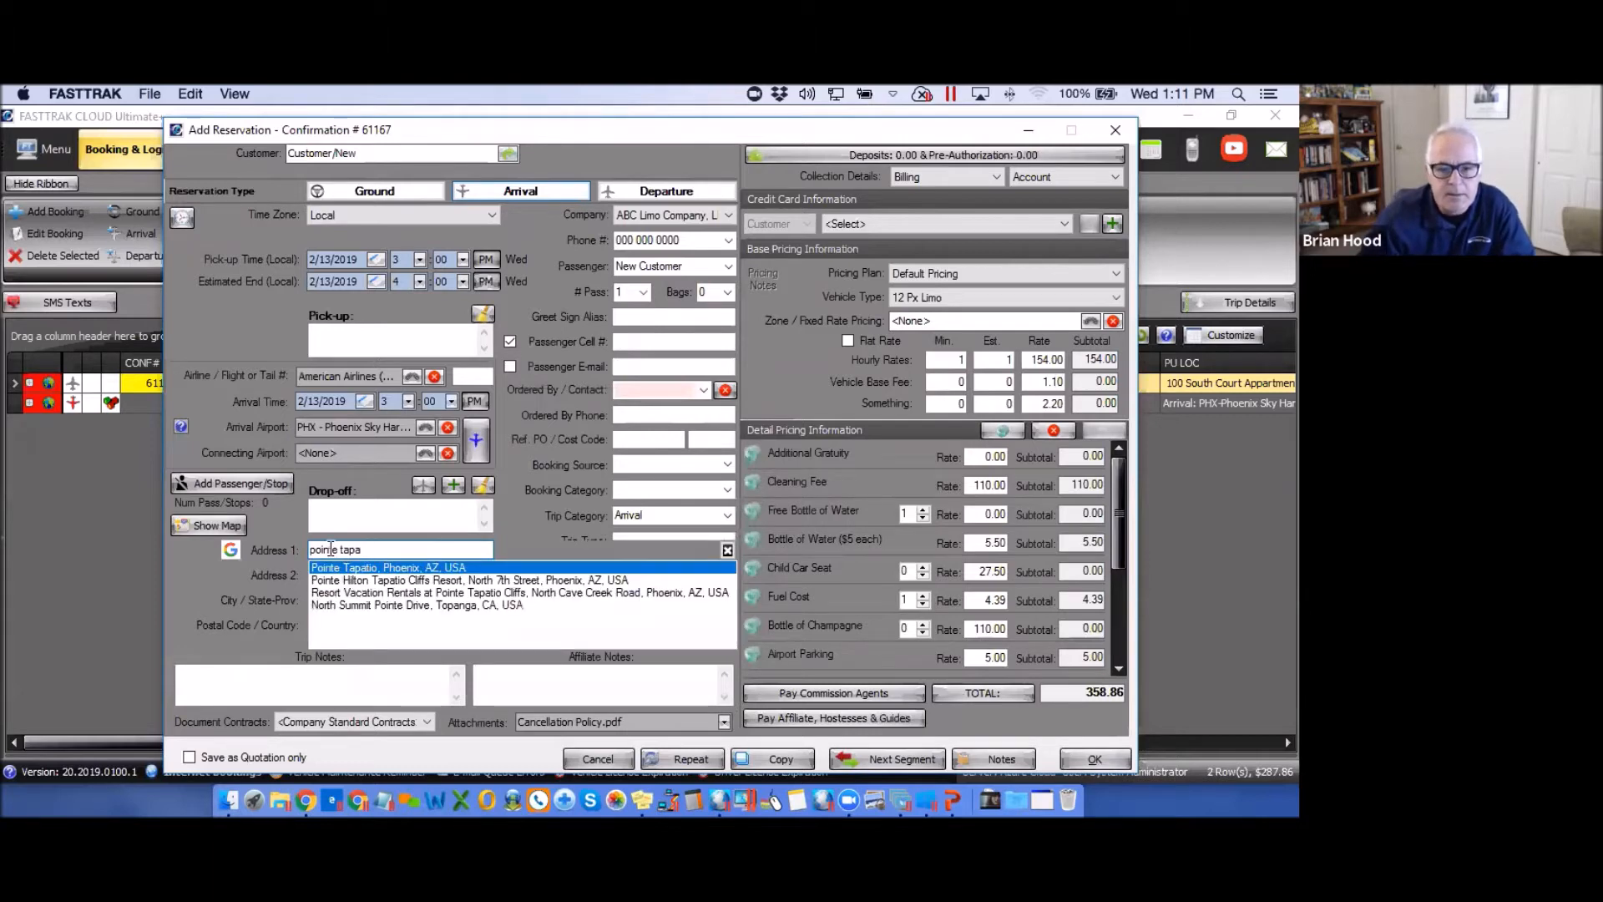
{"action": "left_click", "coordinate": [394, 580]}
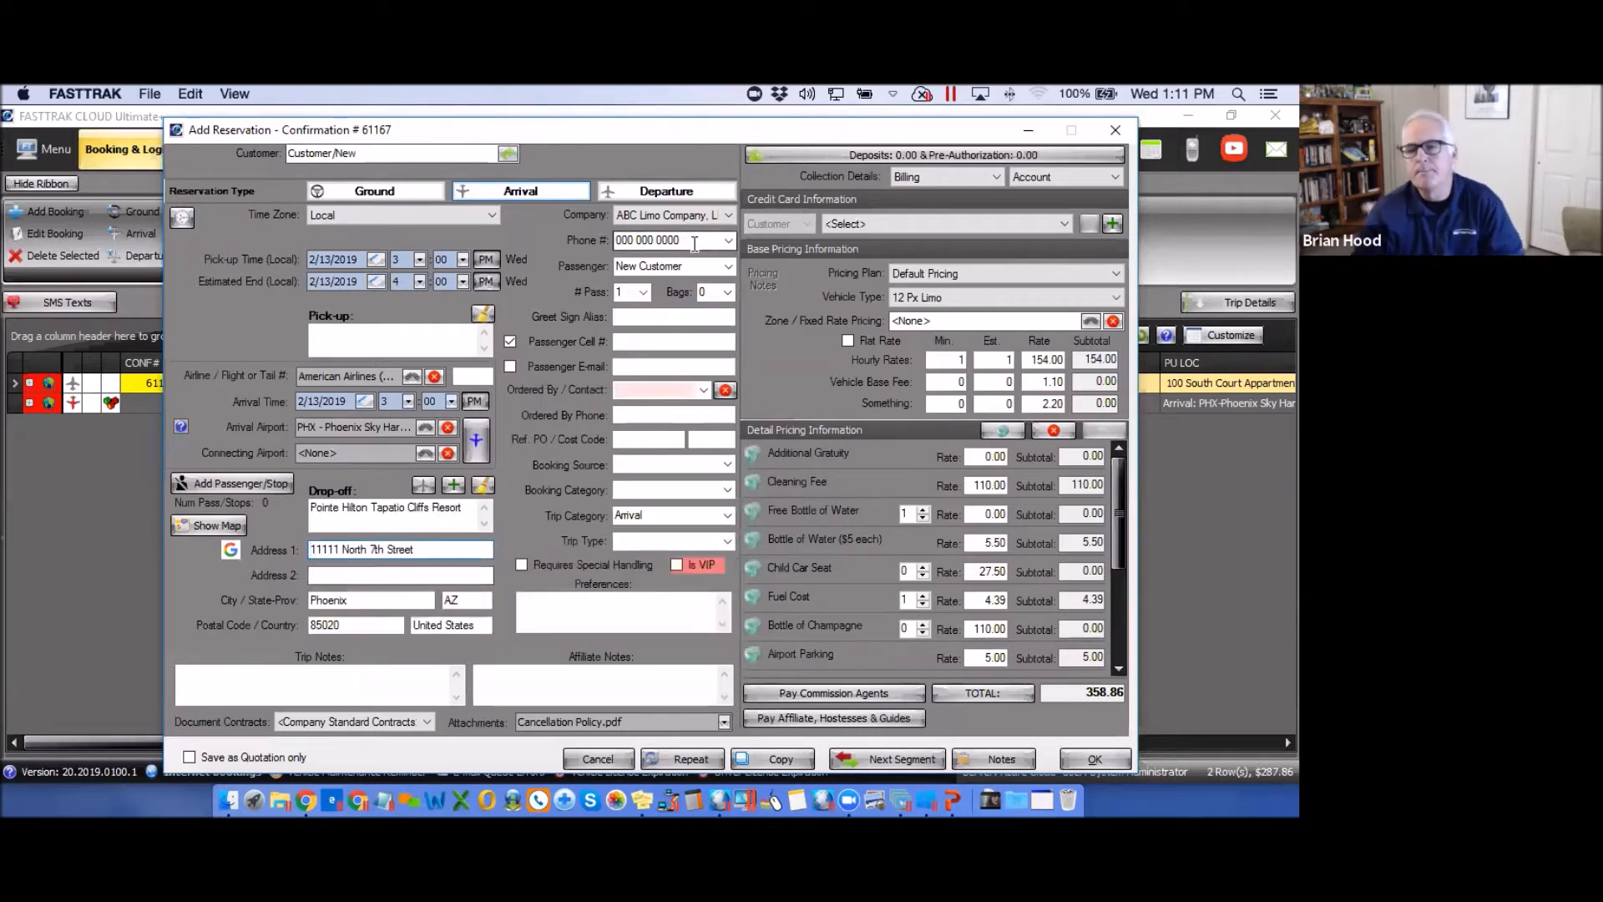
Set the pricing plan to NEW ZONE TEST and the vehicle type to SEDAN, and look up the available zone pricing.
{"action": "left_click", "coordinate": [1116, 273]}
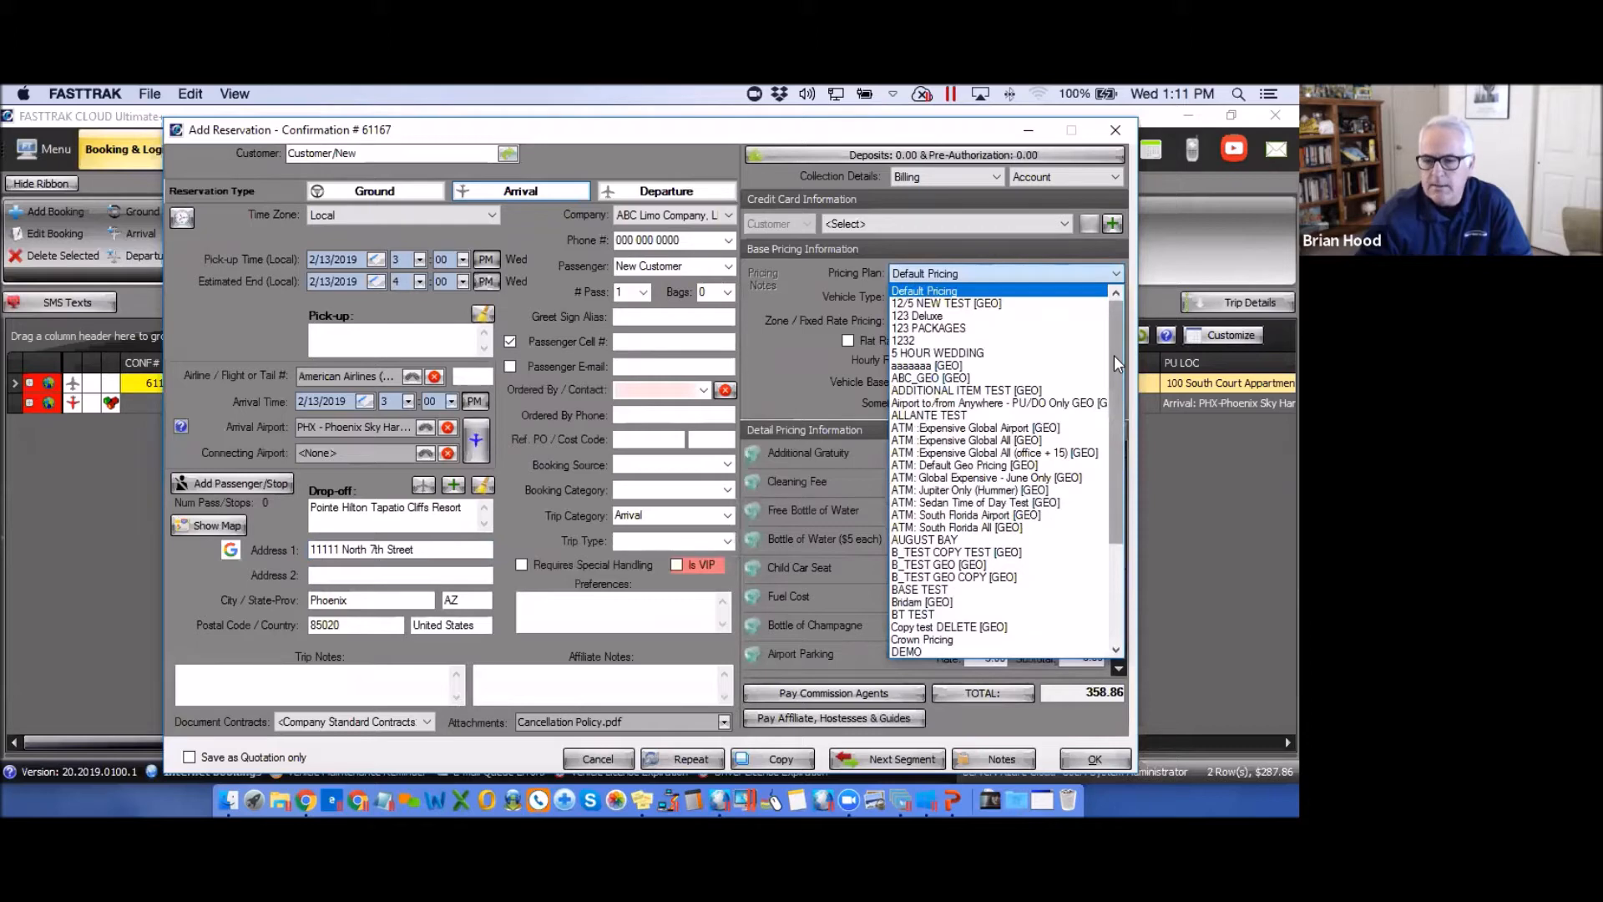
{"action": "left_click_drag", "start_coordinate": [1113, 354], "coordinate": [1109, 459]}
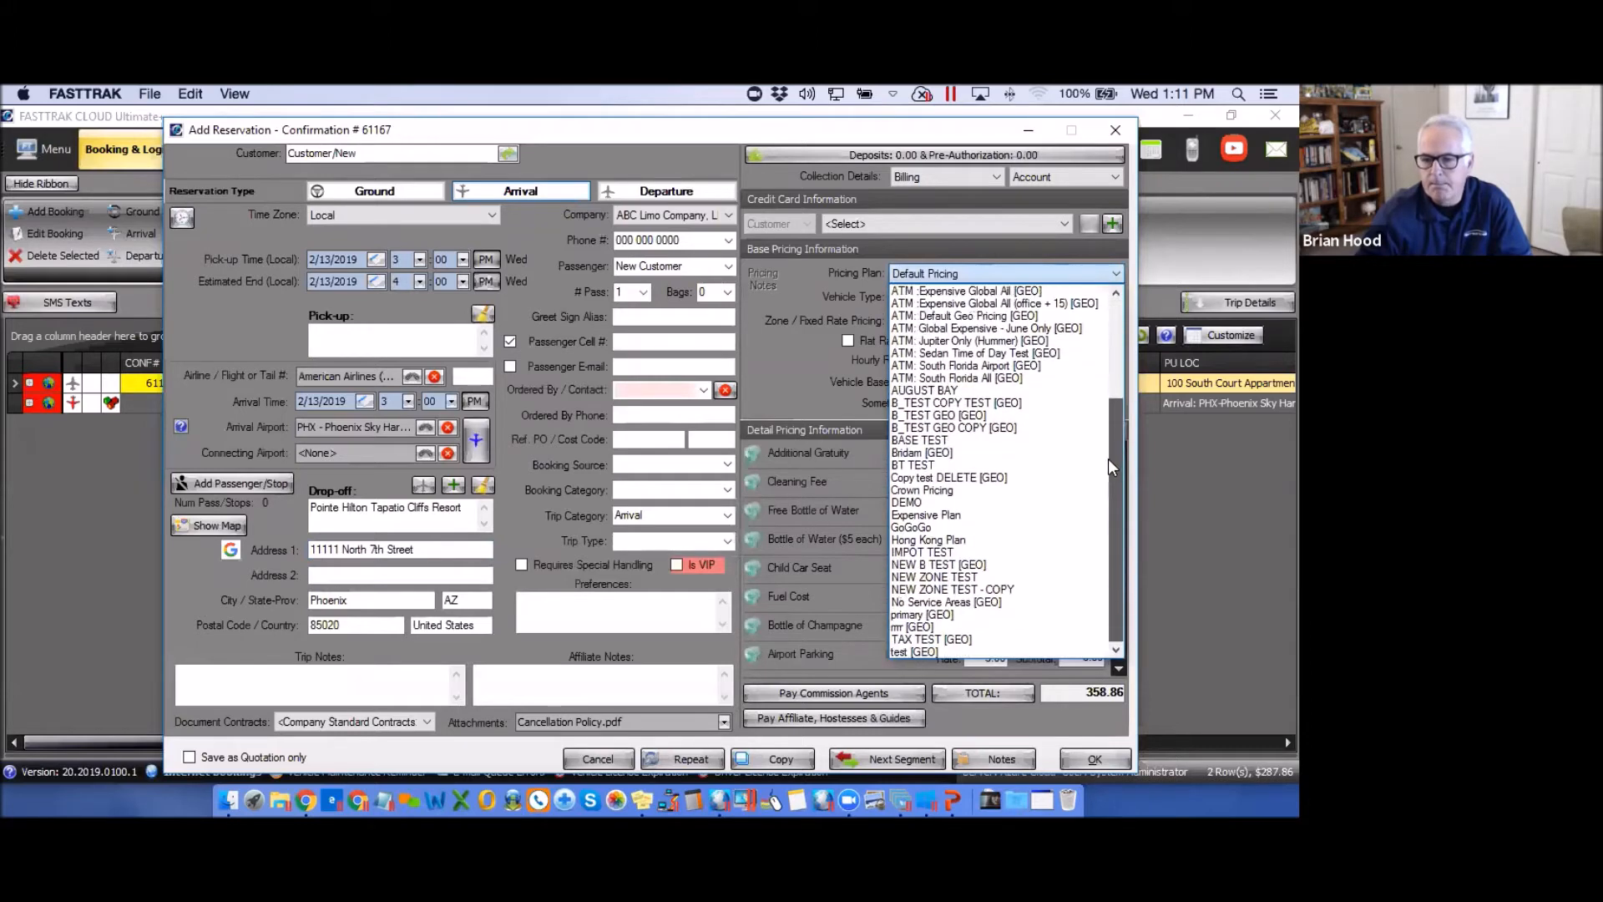
{"action": "left_click", "coordinate": [945, 579]}
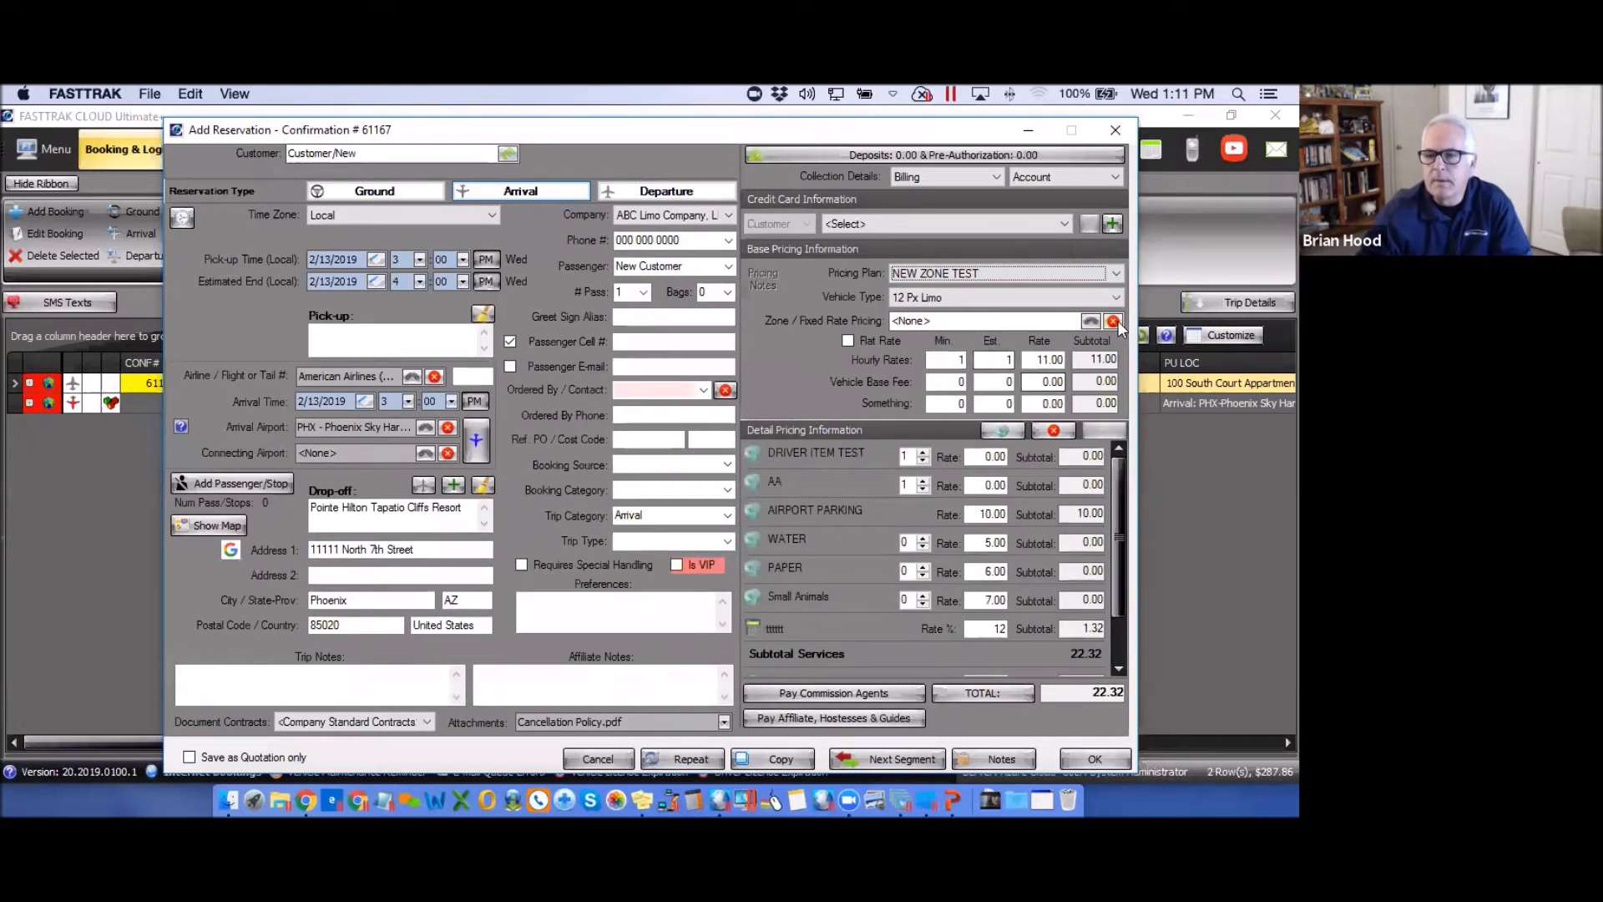
{"action": "left_click", "coordinate": [1116, 297]}
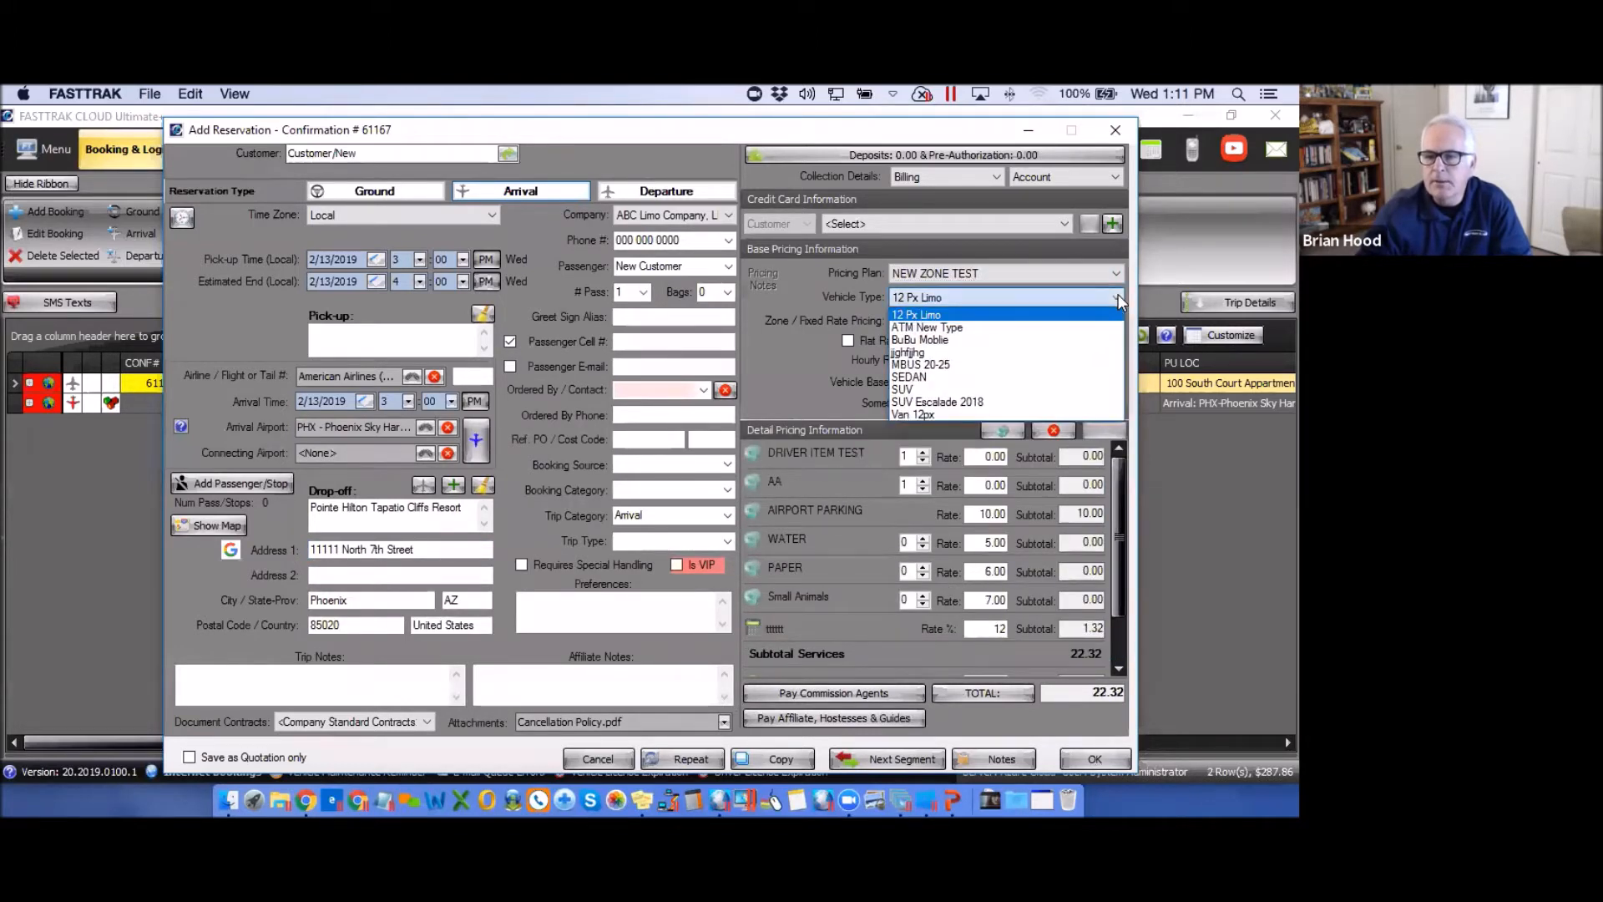
{"action": "left_click", "coordinate": [910, 377]}
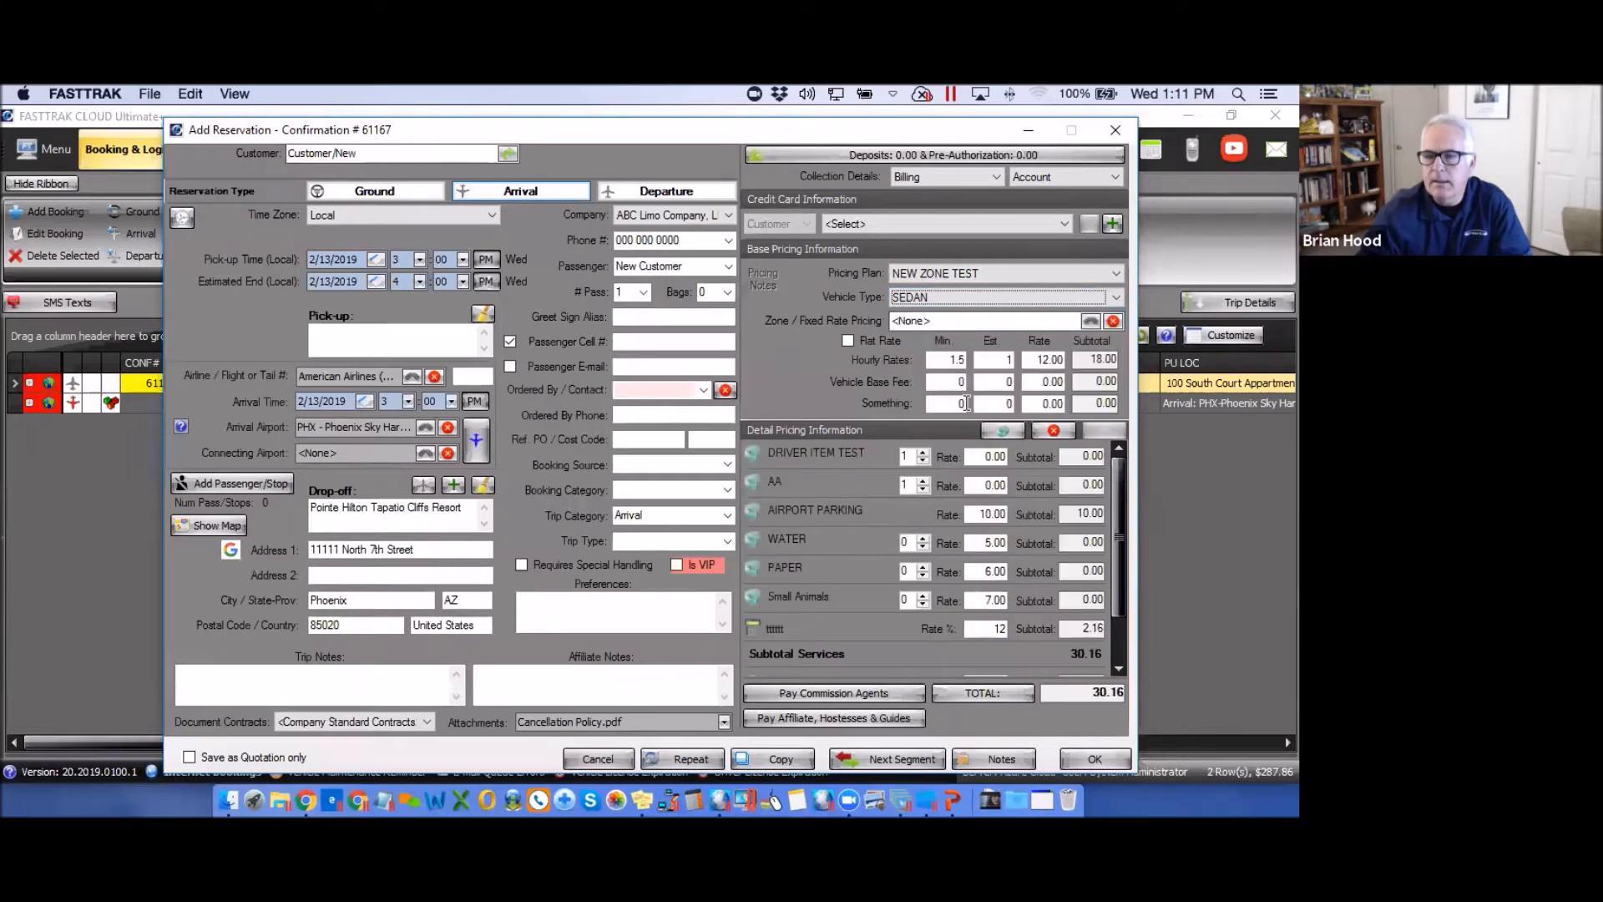
{"action": "left_click", "coordinate": [1090, 322]}
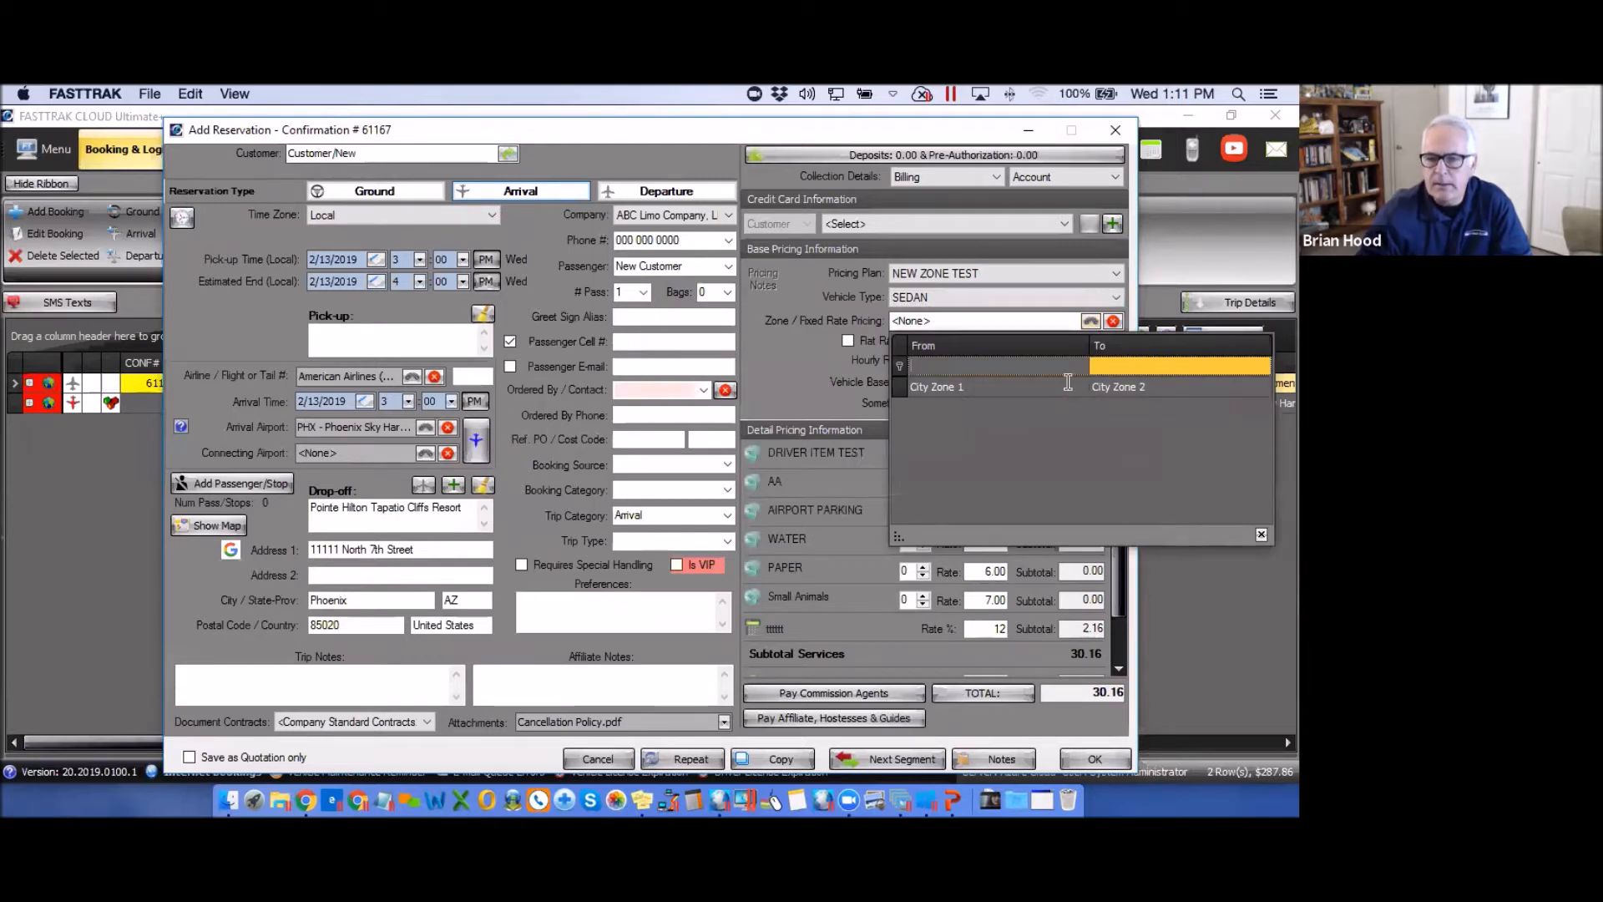
Change the vehicle type to SUV and apply the zone pricing from Phoenix Sky Harbor Intl AP to City Zone 1.
{"action": "left_click", "coordinate": [1117, 298]}
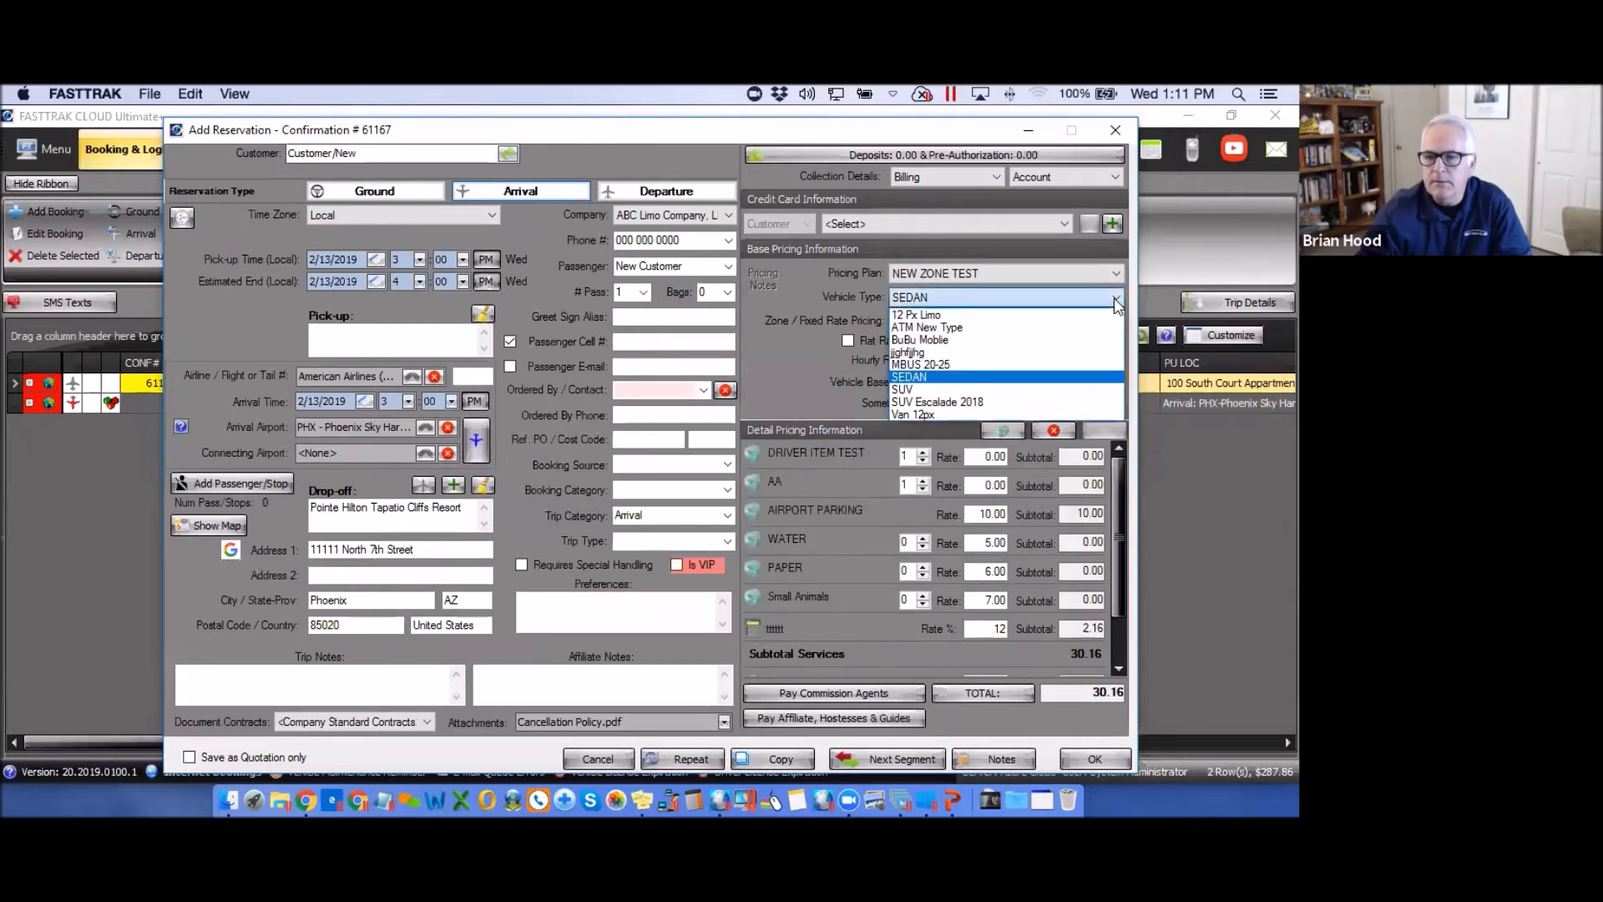
{"action": "left_click", "coordinate": [910, 391]}
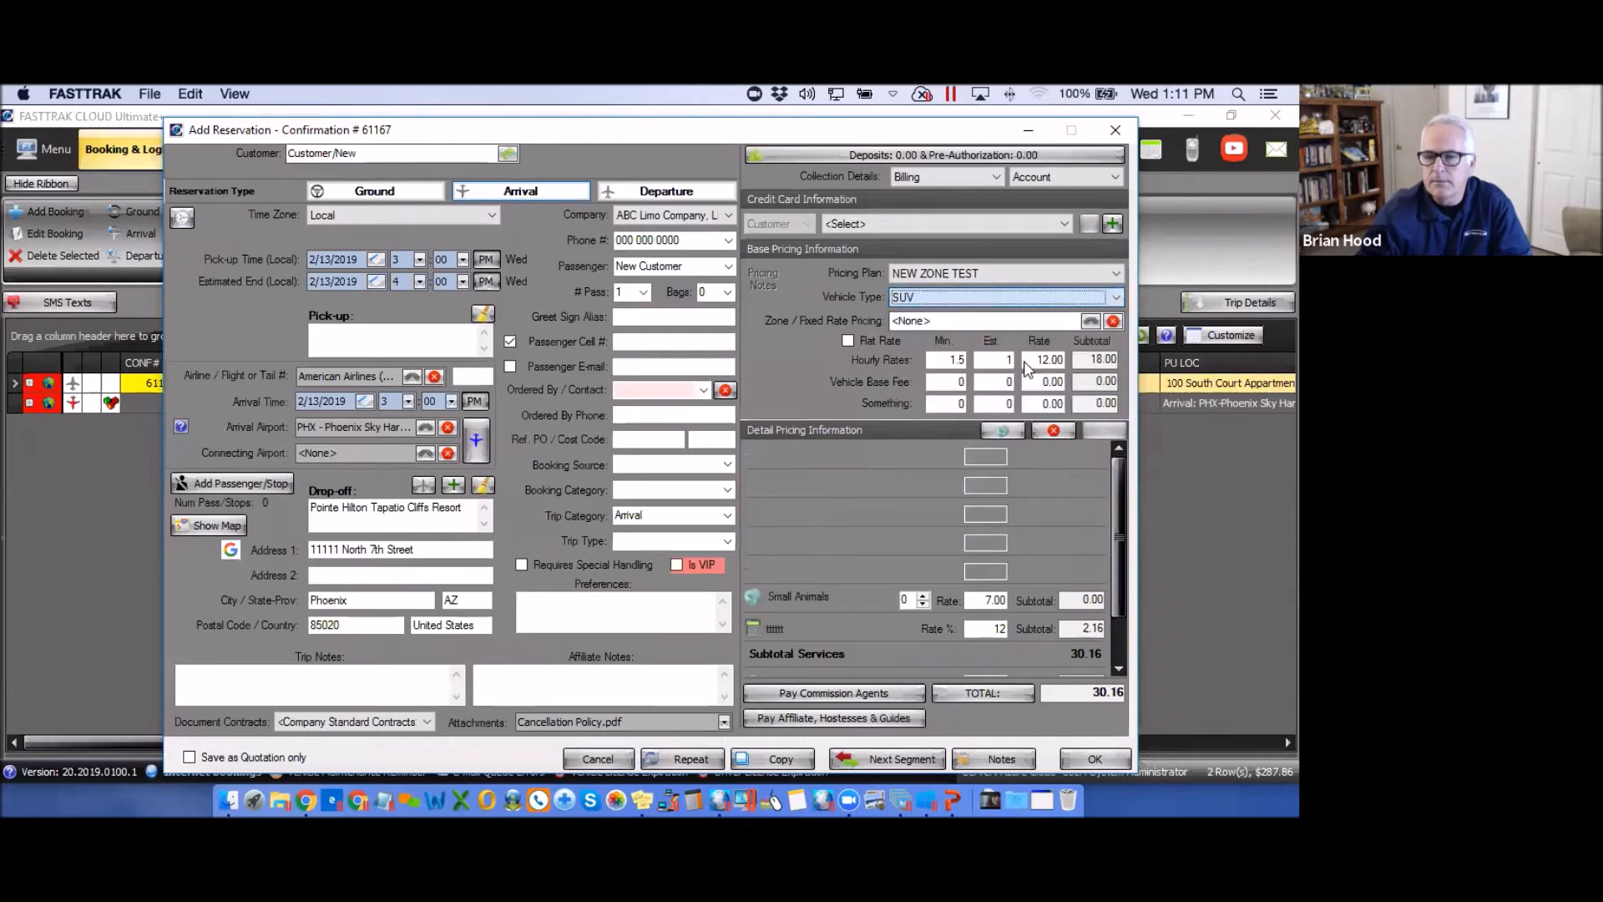
{"action": "left_click", "coordinate": [1090, 321]}
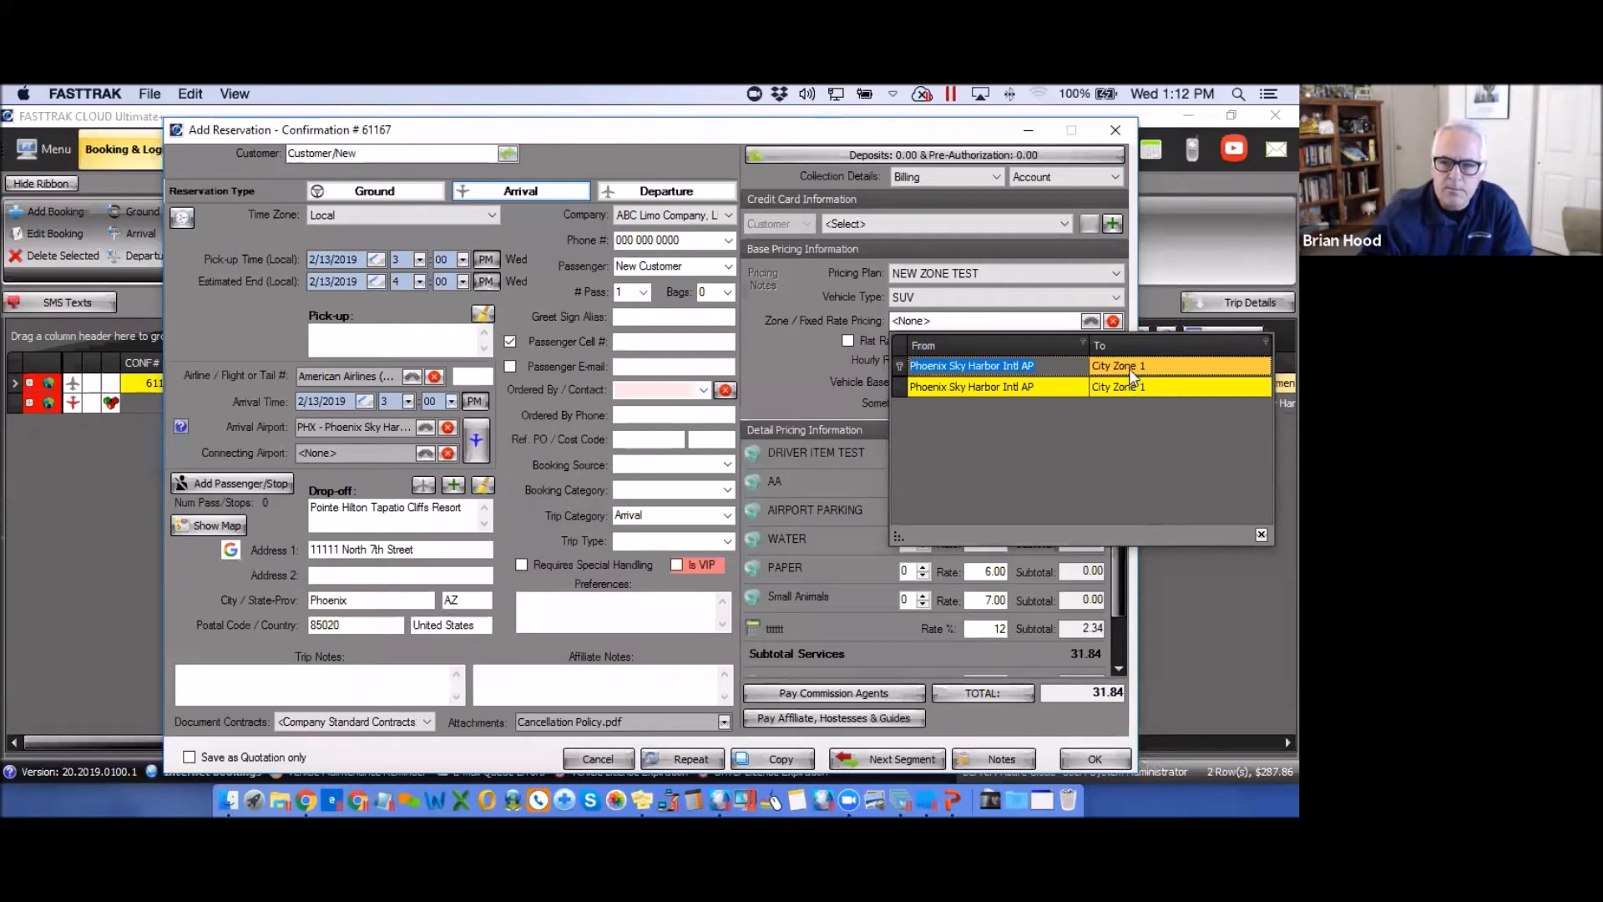
{"action": "left_click", "coordinate": [346, 625]}
{"action": "left_click_drag", "start_coordinate": [346, 625], "coordinate": [307, 622]}
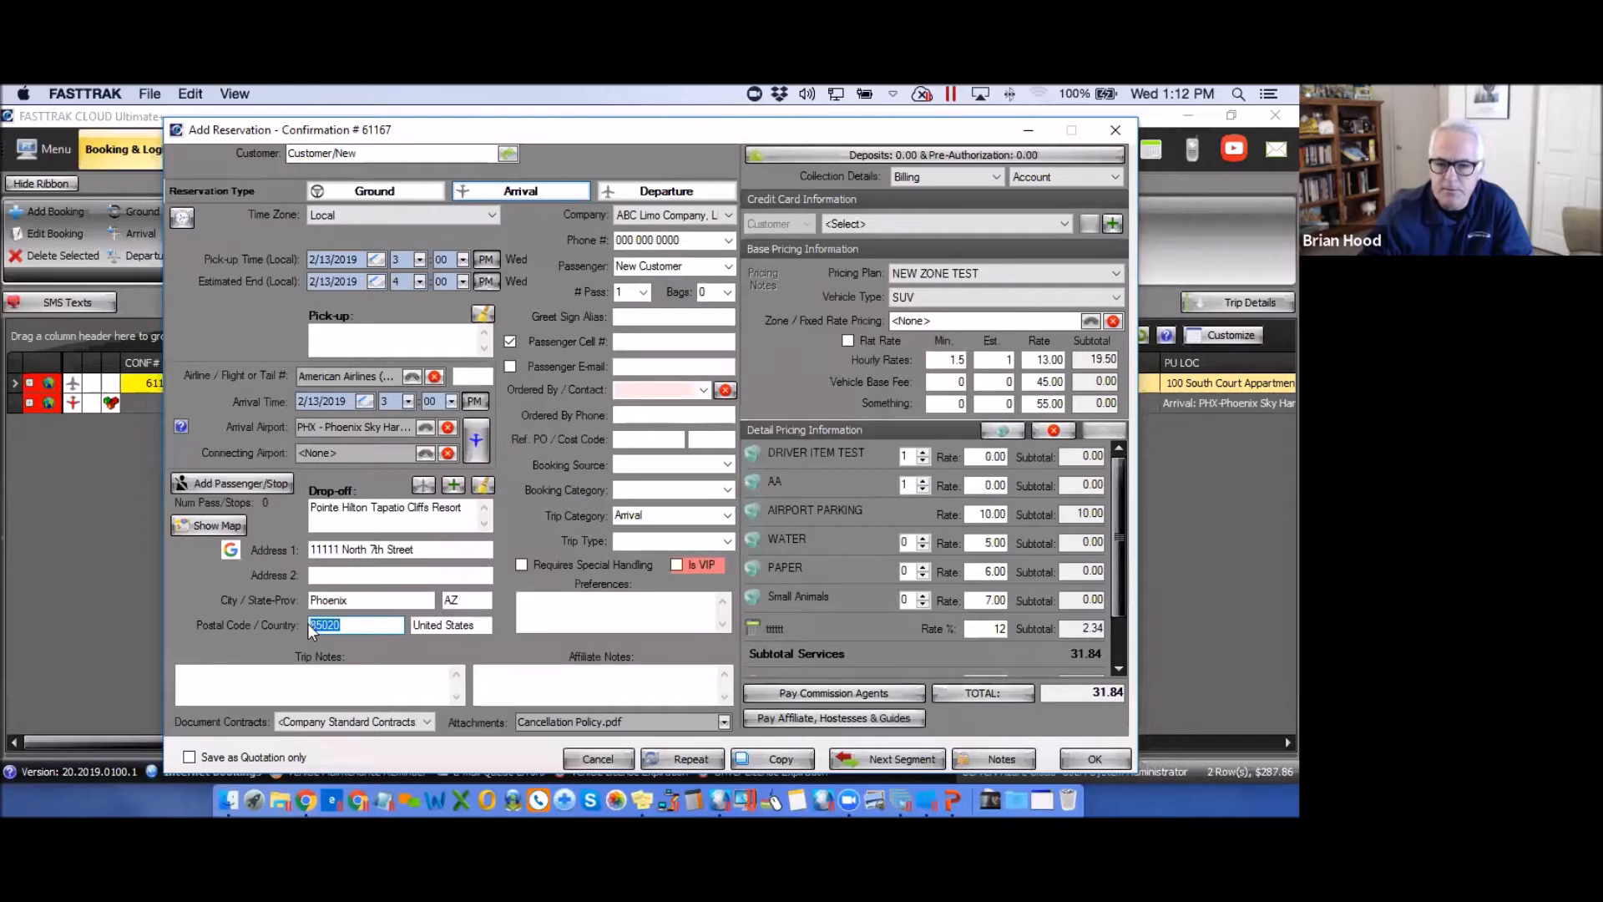
{"action": "left_click", "coordinate": [1090, 321]}
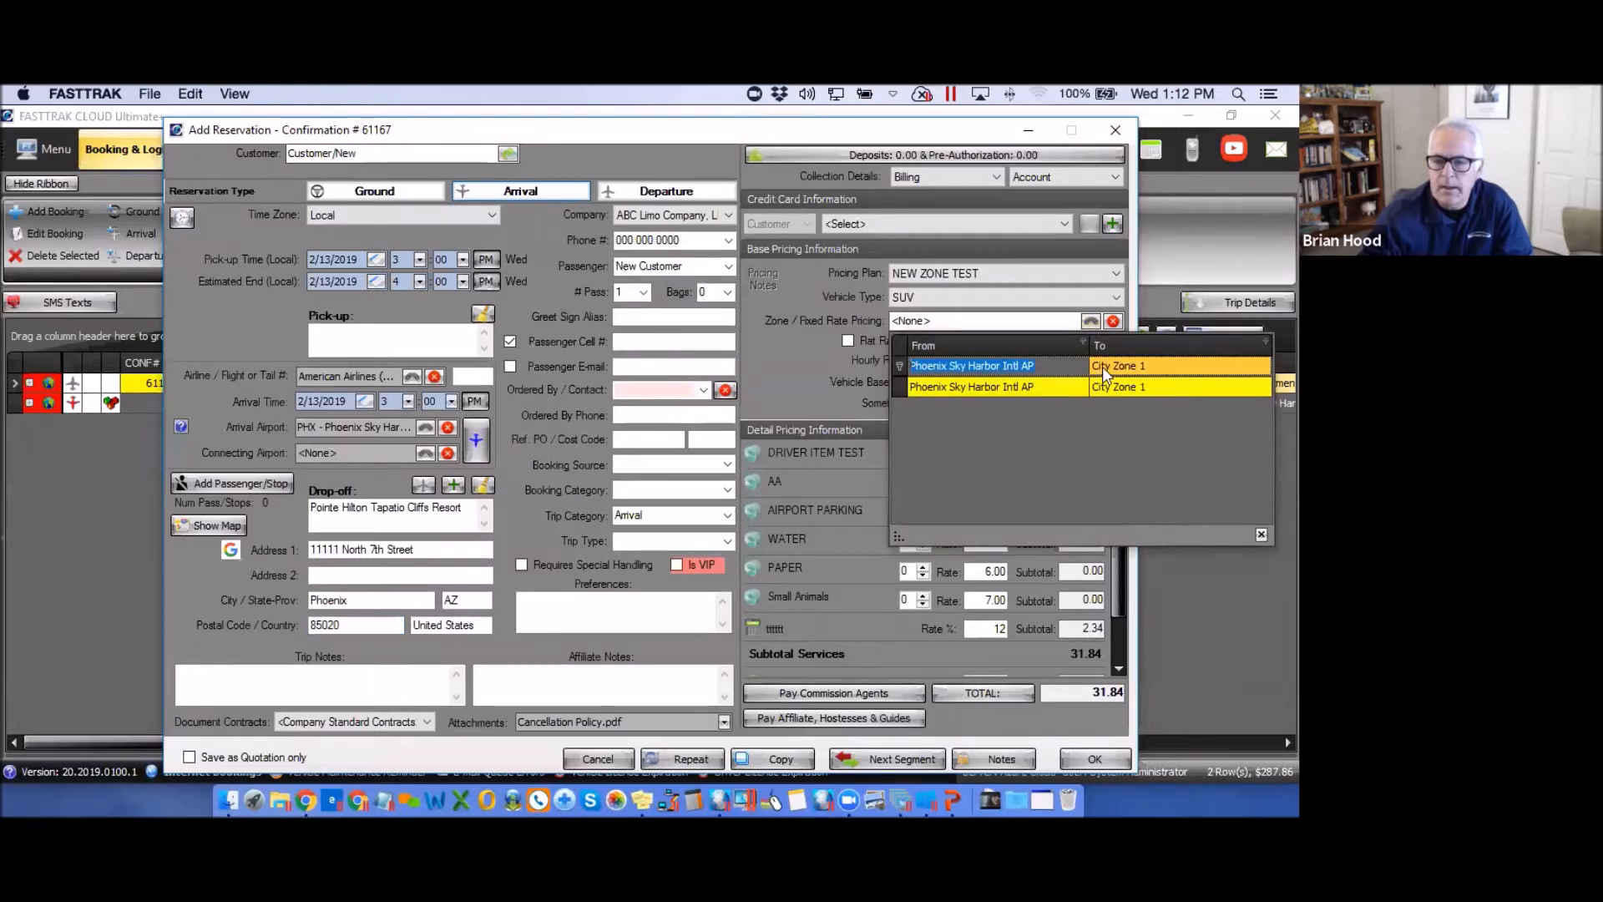
{"action": "double_click", "coordinate": [982, 387]}
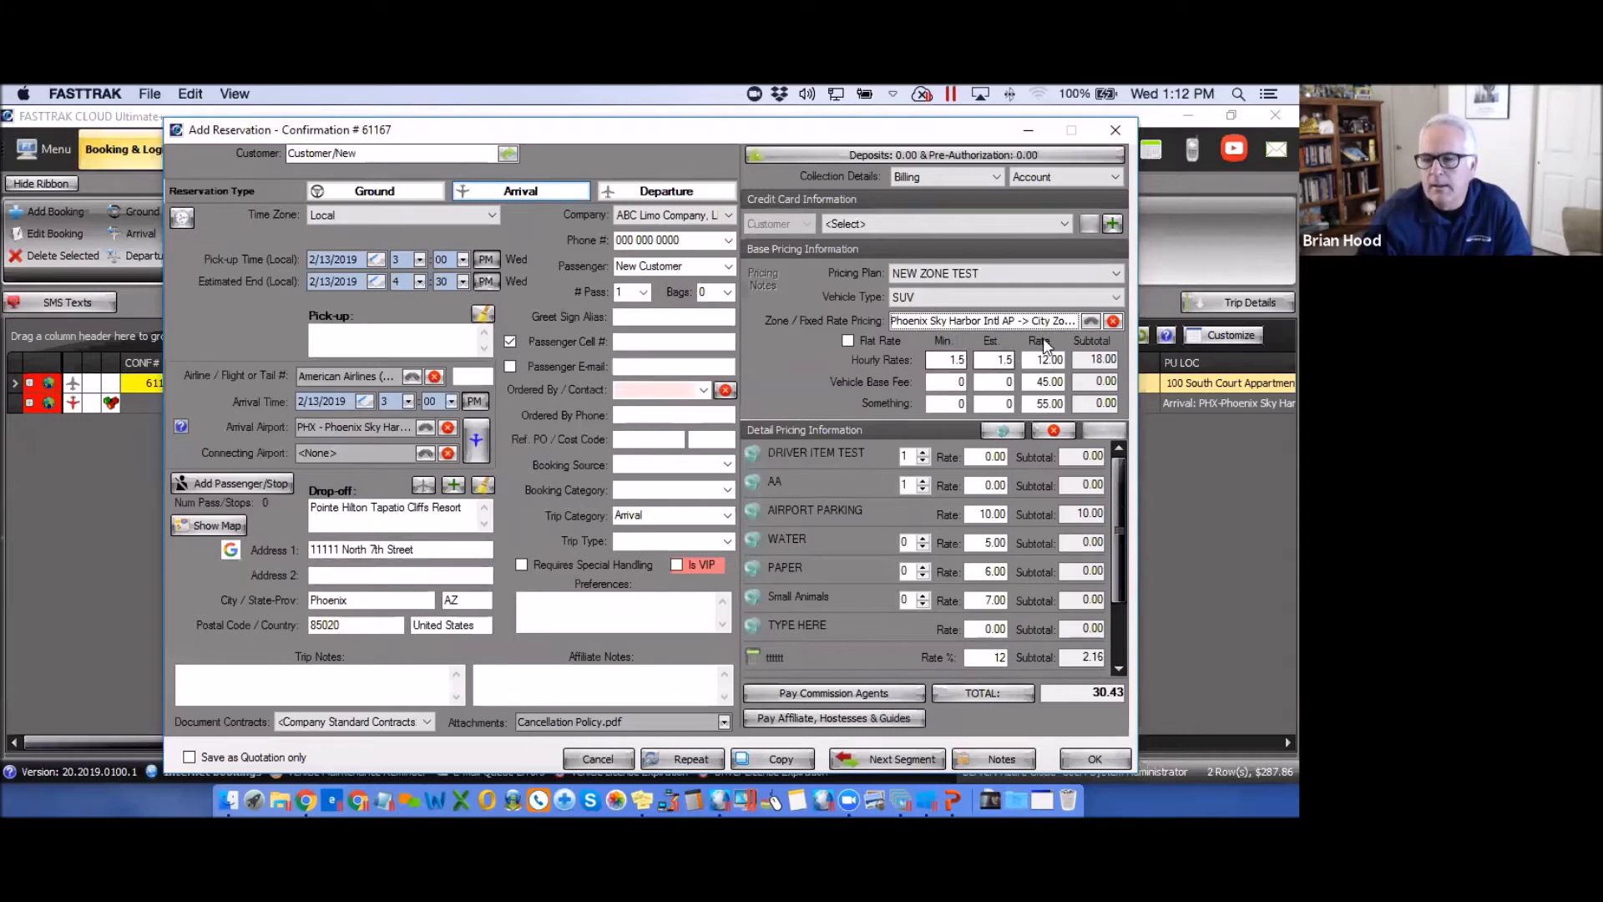
{"action": "left_click_drag", "start_coordinate": [1037, 360], "coordinate": [1052, 360]}
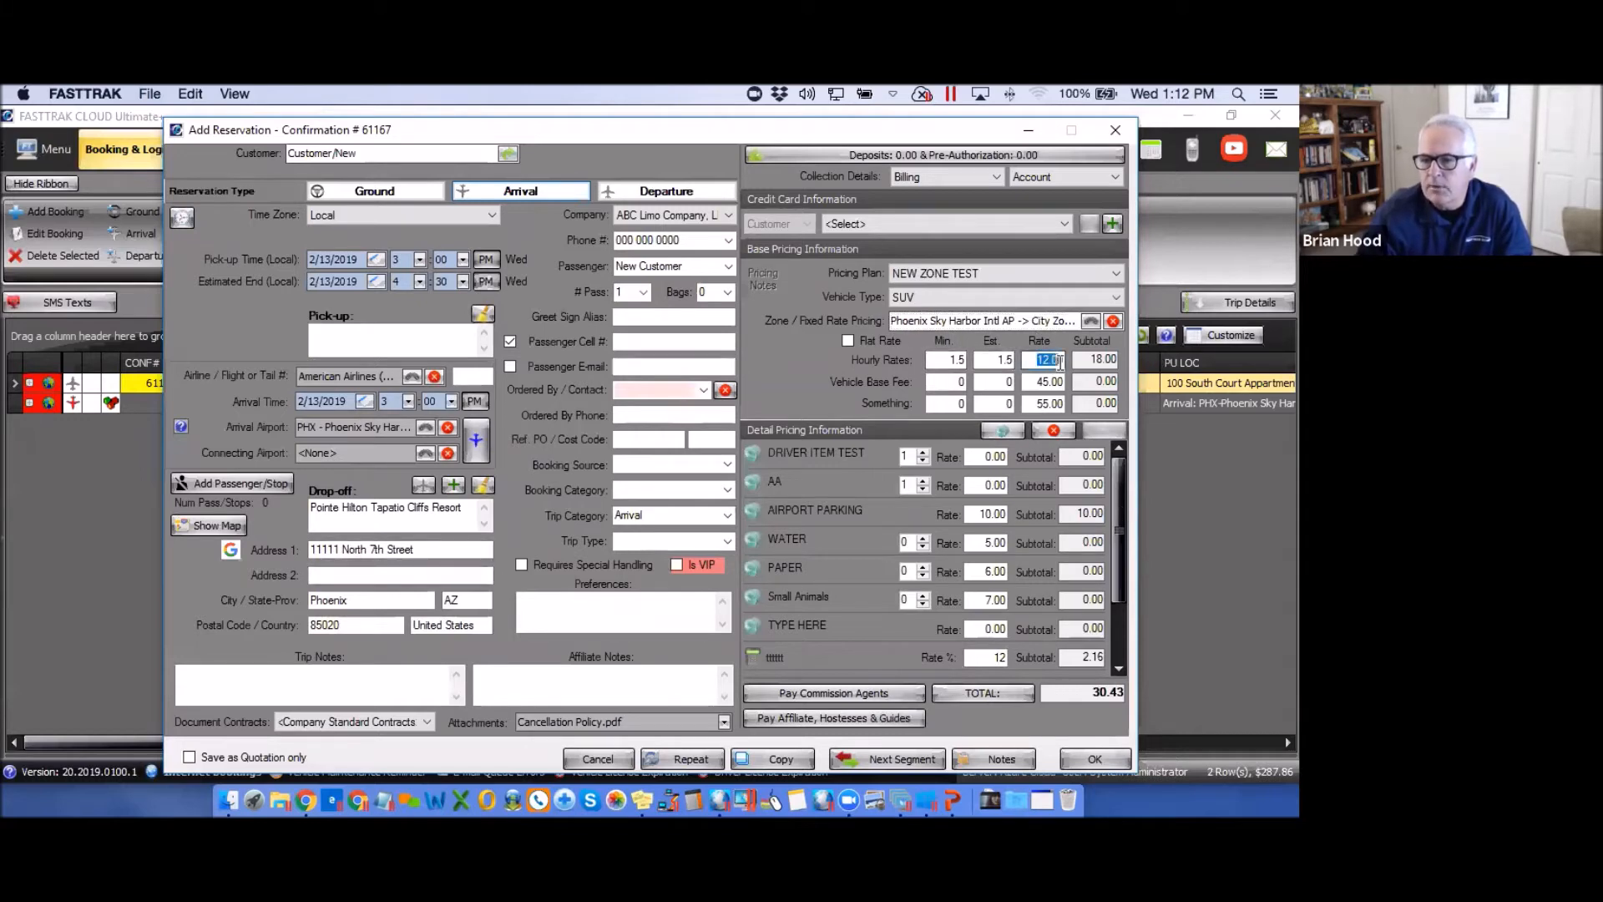
{"action": "left_click", "coordinate": [1091, 322]}
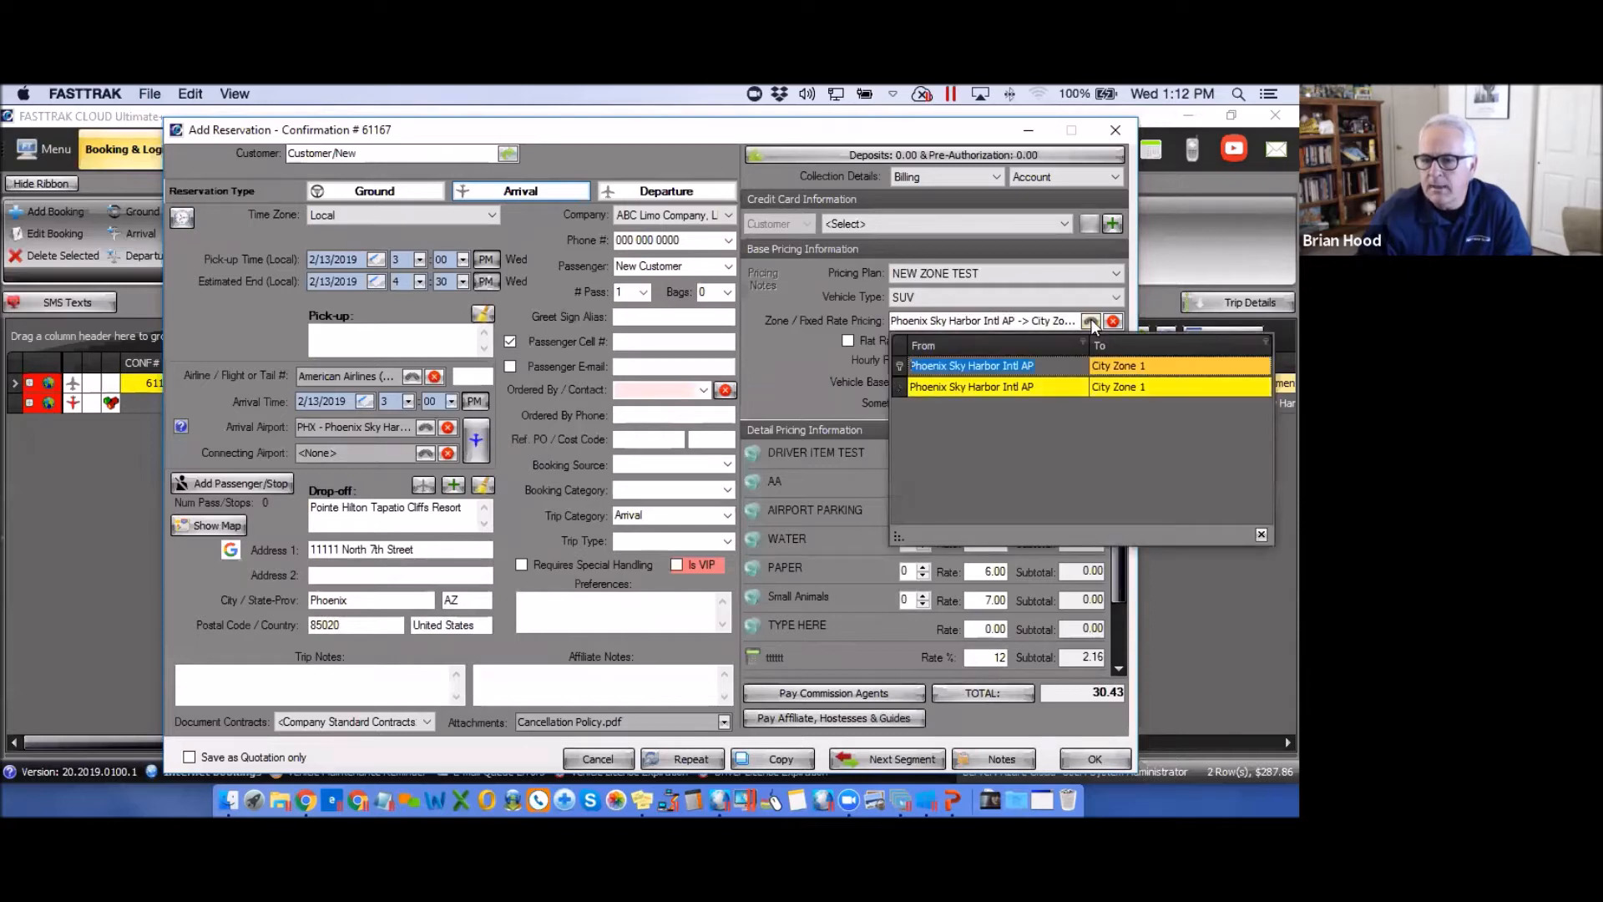
{"action": "left_click", "coordinate": [1055, 387]}
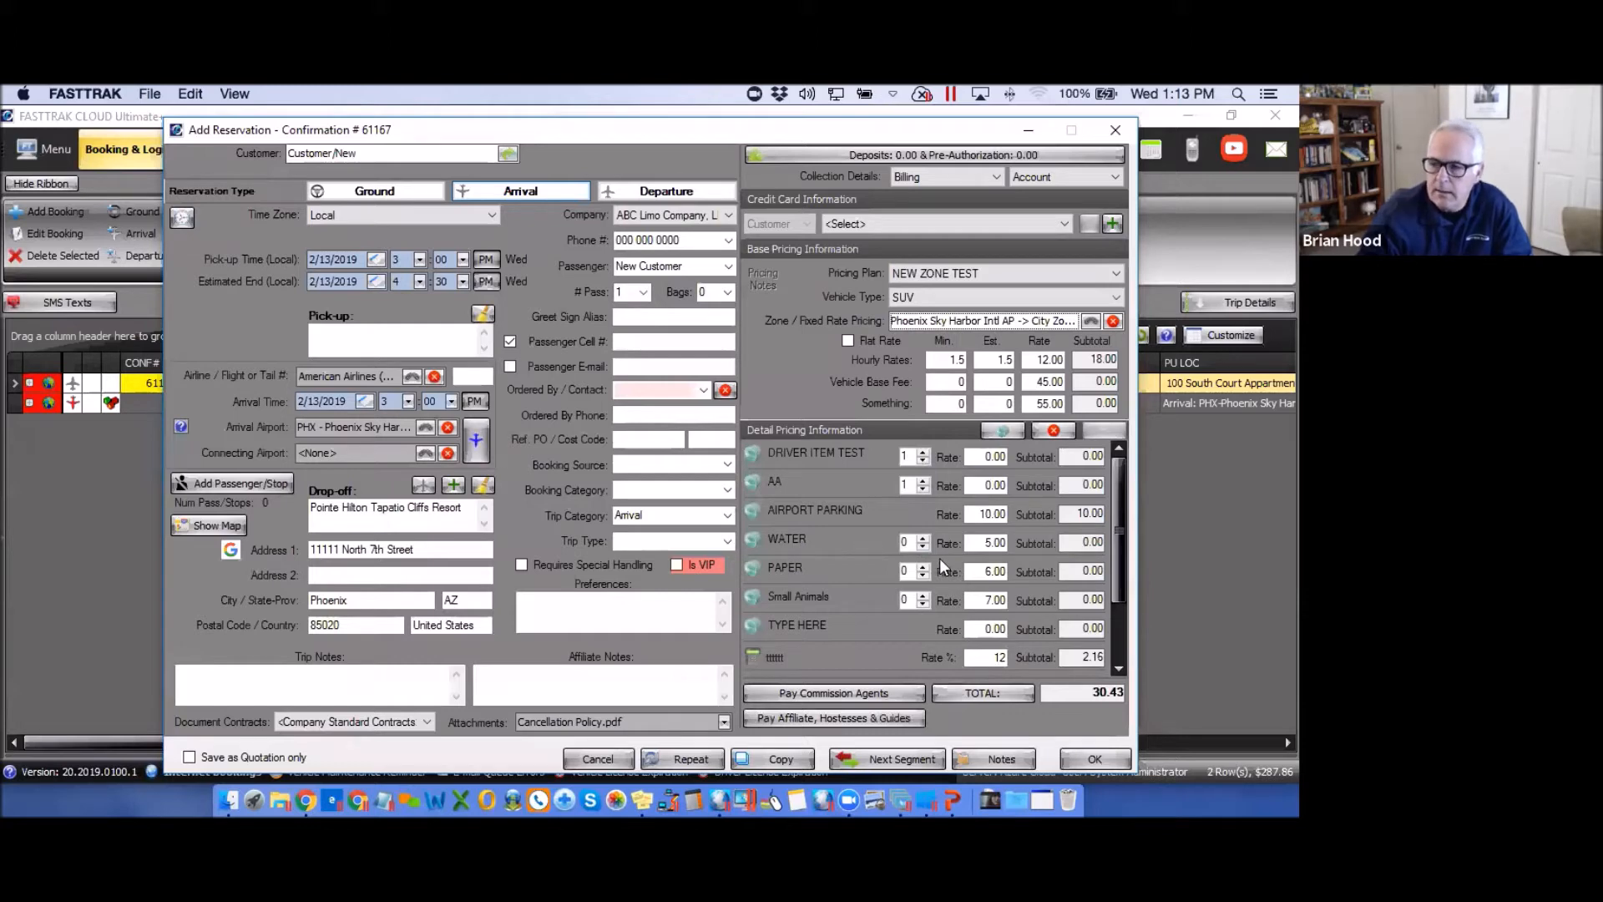
Set the WATER quantity to 4 and switch the tax rate to the xx option in the detail pricing.
{"action": "left_click", "coordinate": [998, 543]}
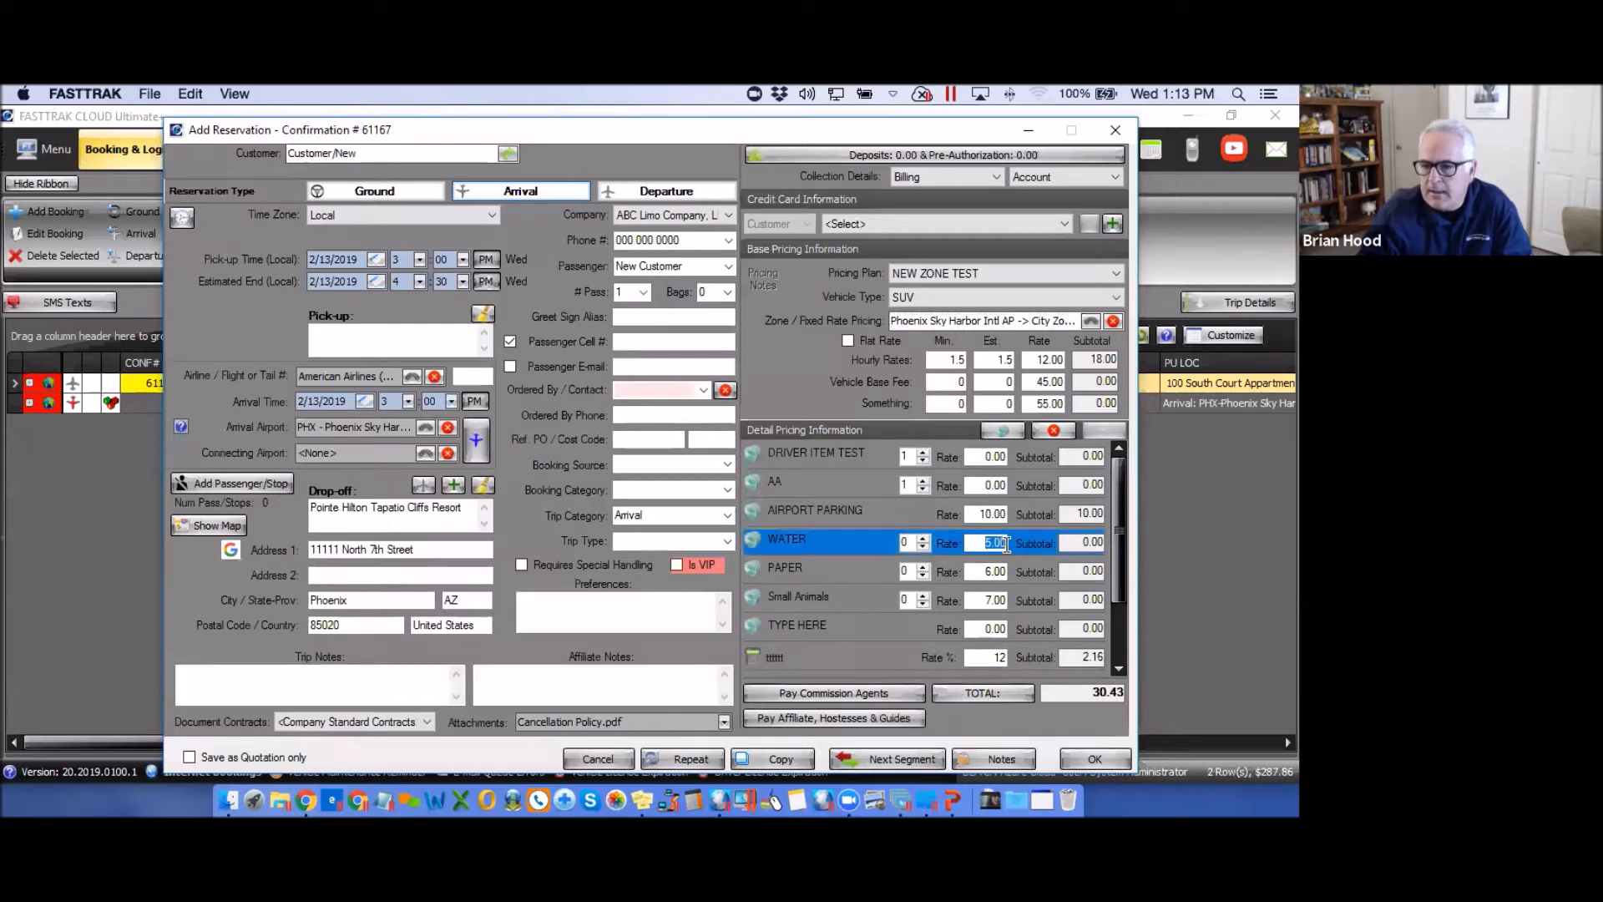
{"action": "left_click", "coordinate": [923, 536]}
{"action": "left_click", "coordinate": [922, 536]}
{"action": "left_click", "coordinate": [923, 537]}
{"action": "left_click_drag", "start_coordinate": [1121, 592], "coordinate": [1120, 646]}
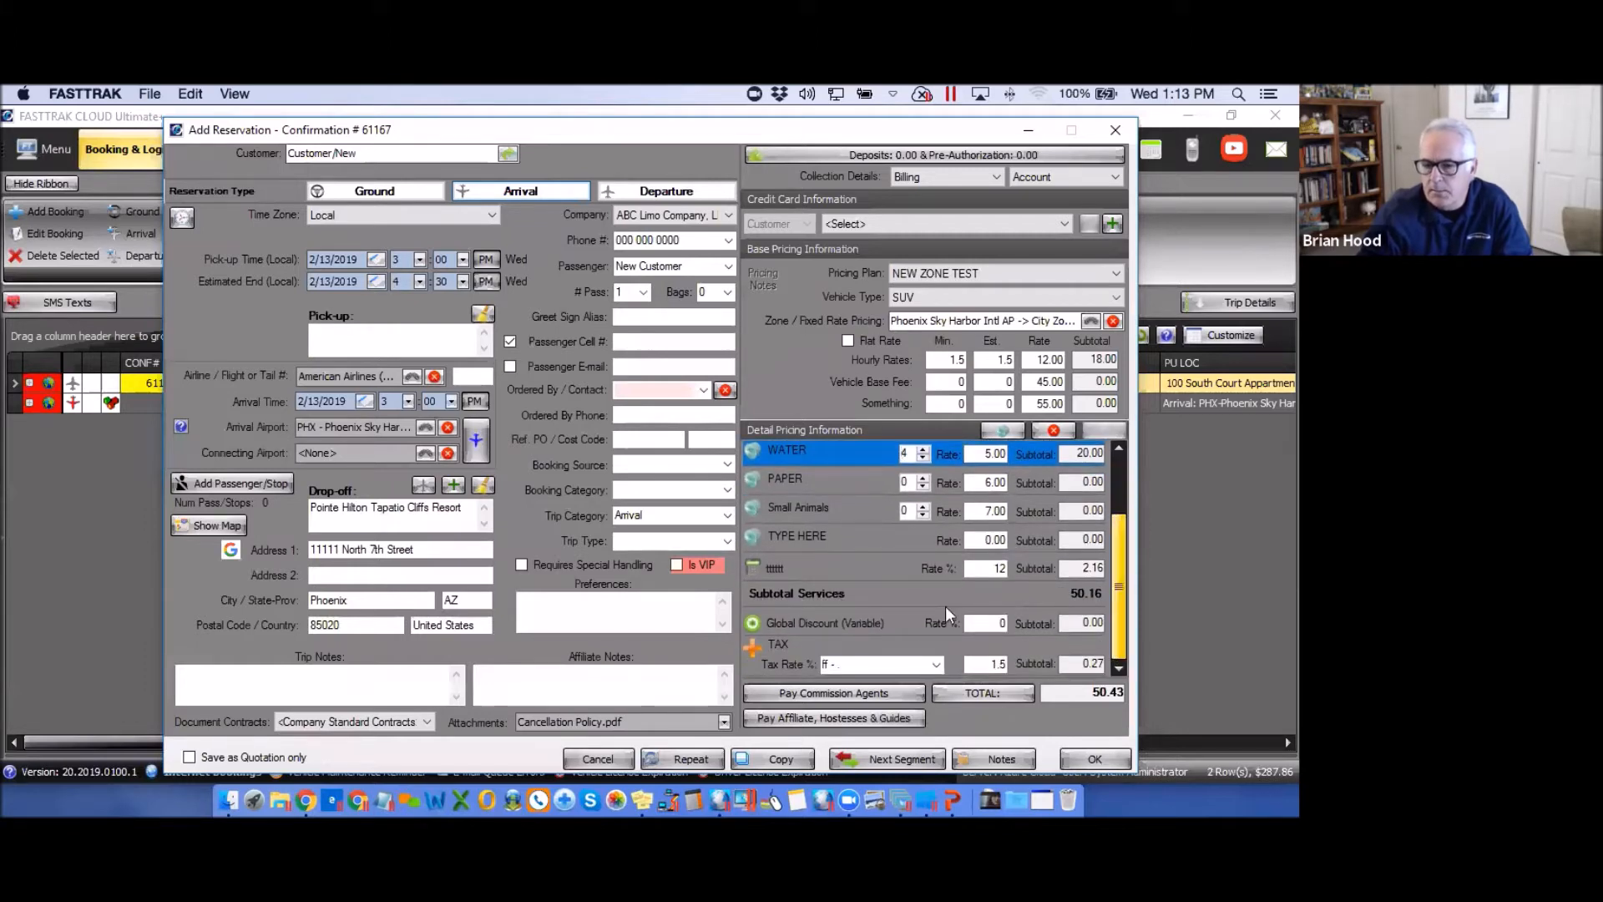
{"action": "left_click", "coordinate": [938, 663]}
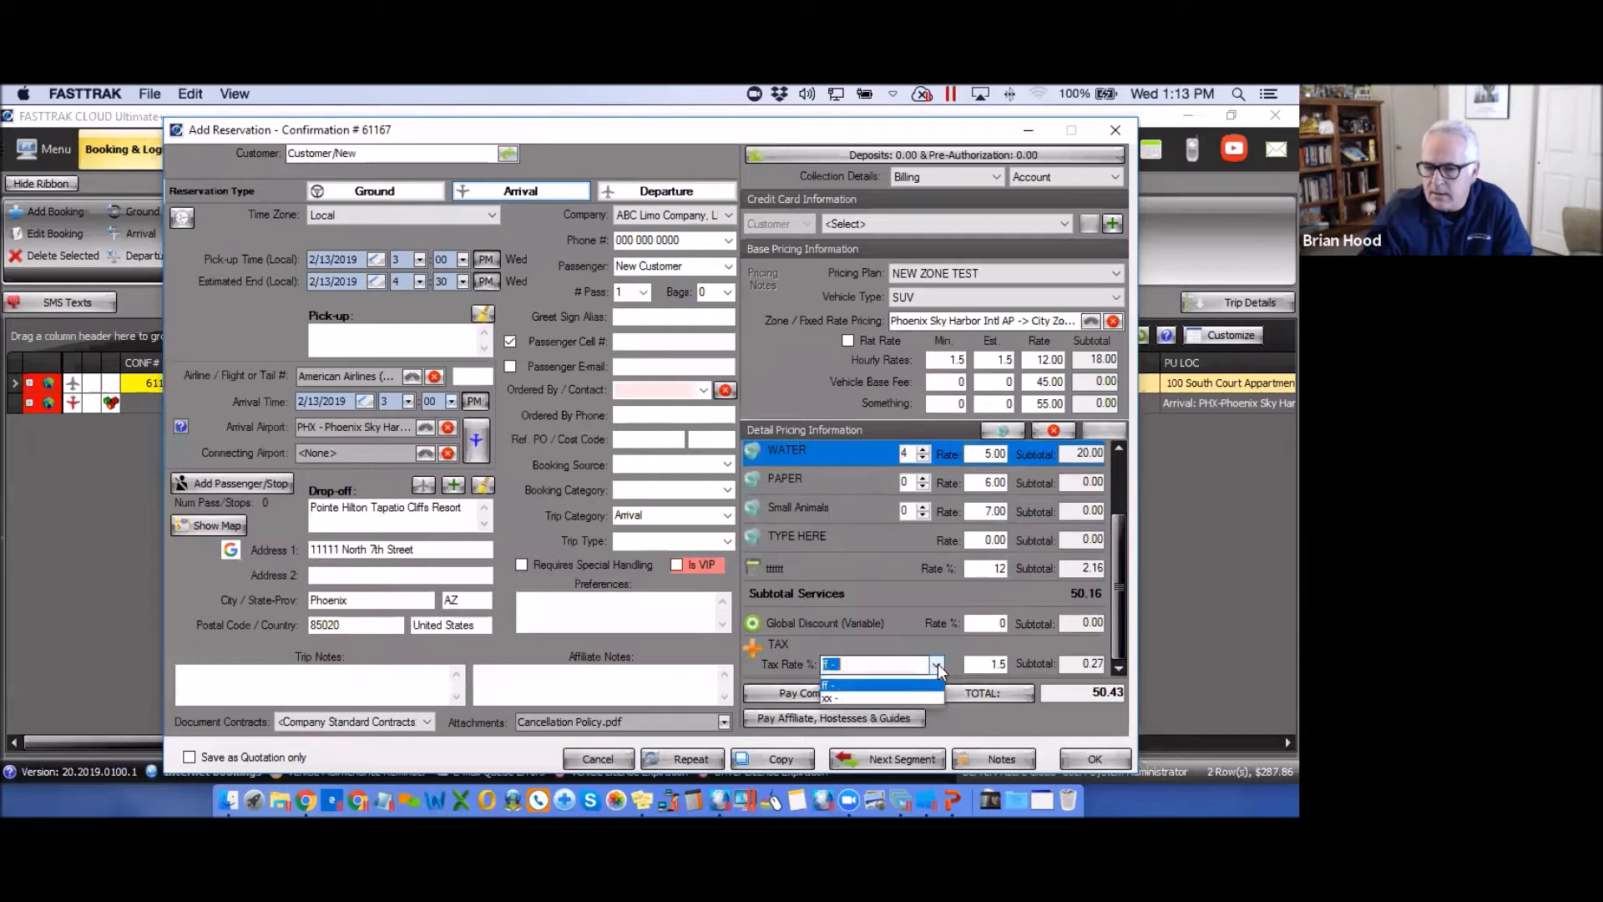
{"action": "left_click", "coordinate": [839, 709]}
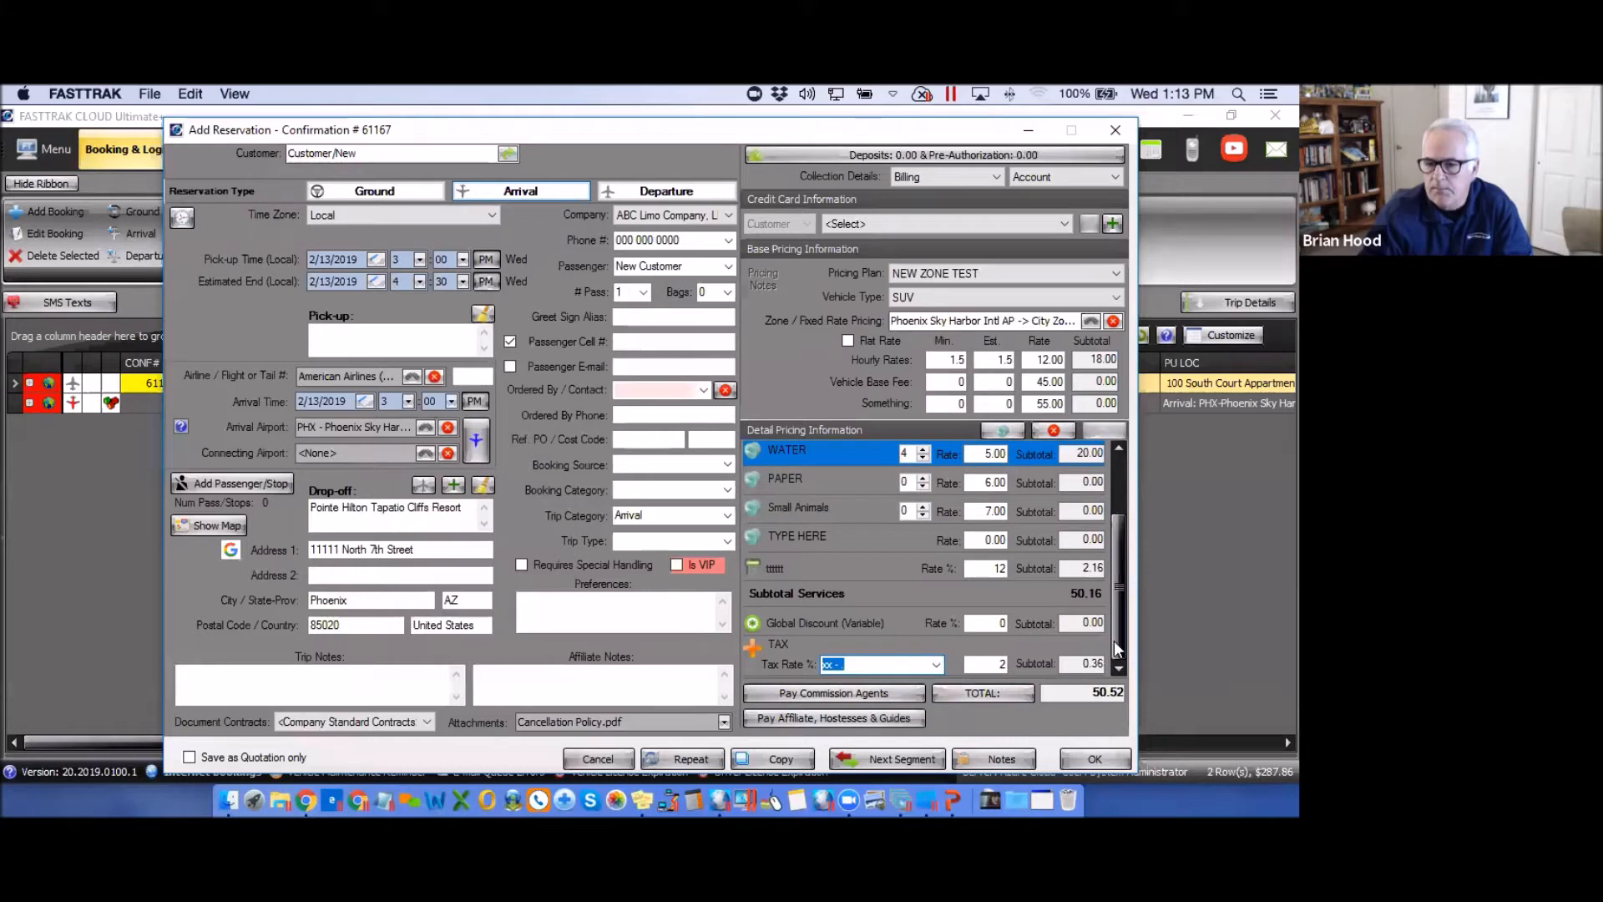
{"action": "left_click_drag", "start_coordinate": [1120, 629], "coordinate": [1120, 523]}
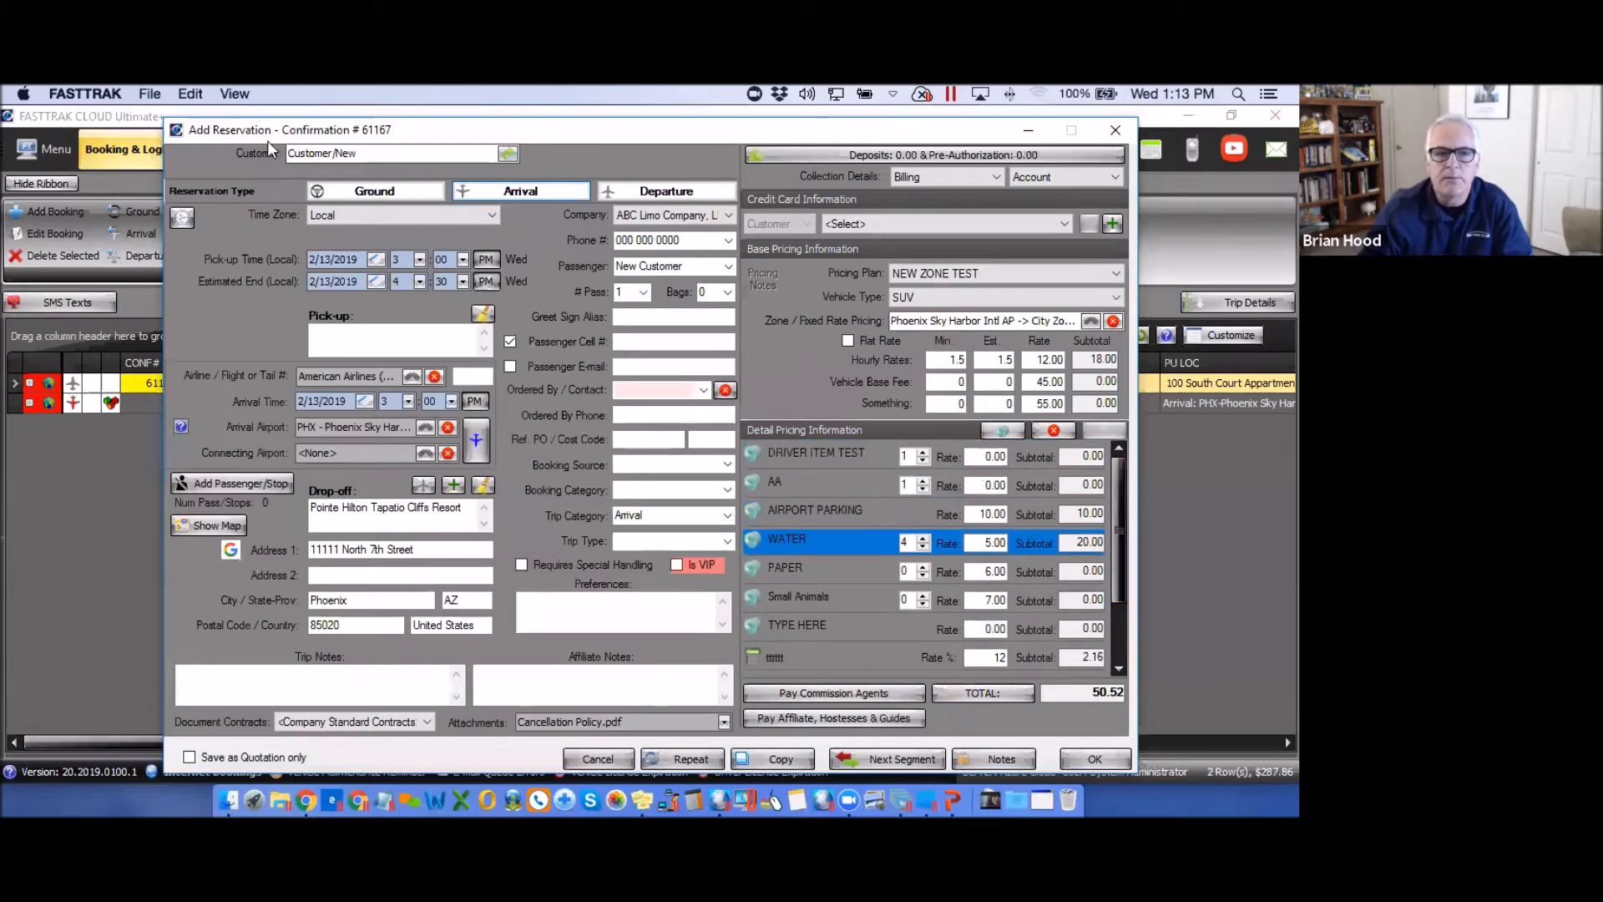
Switch the pricing plan to B_TEST GEO [GEO] and set the vehicle type to SEDAN.
{"action": "left_click", "coordinate": [1117, 274]}
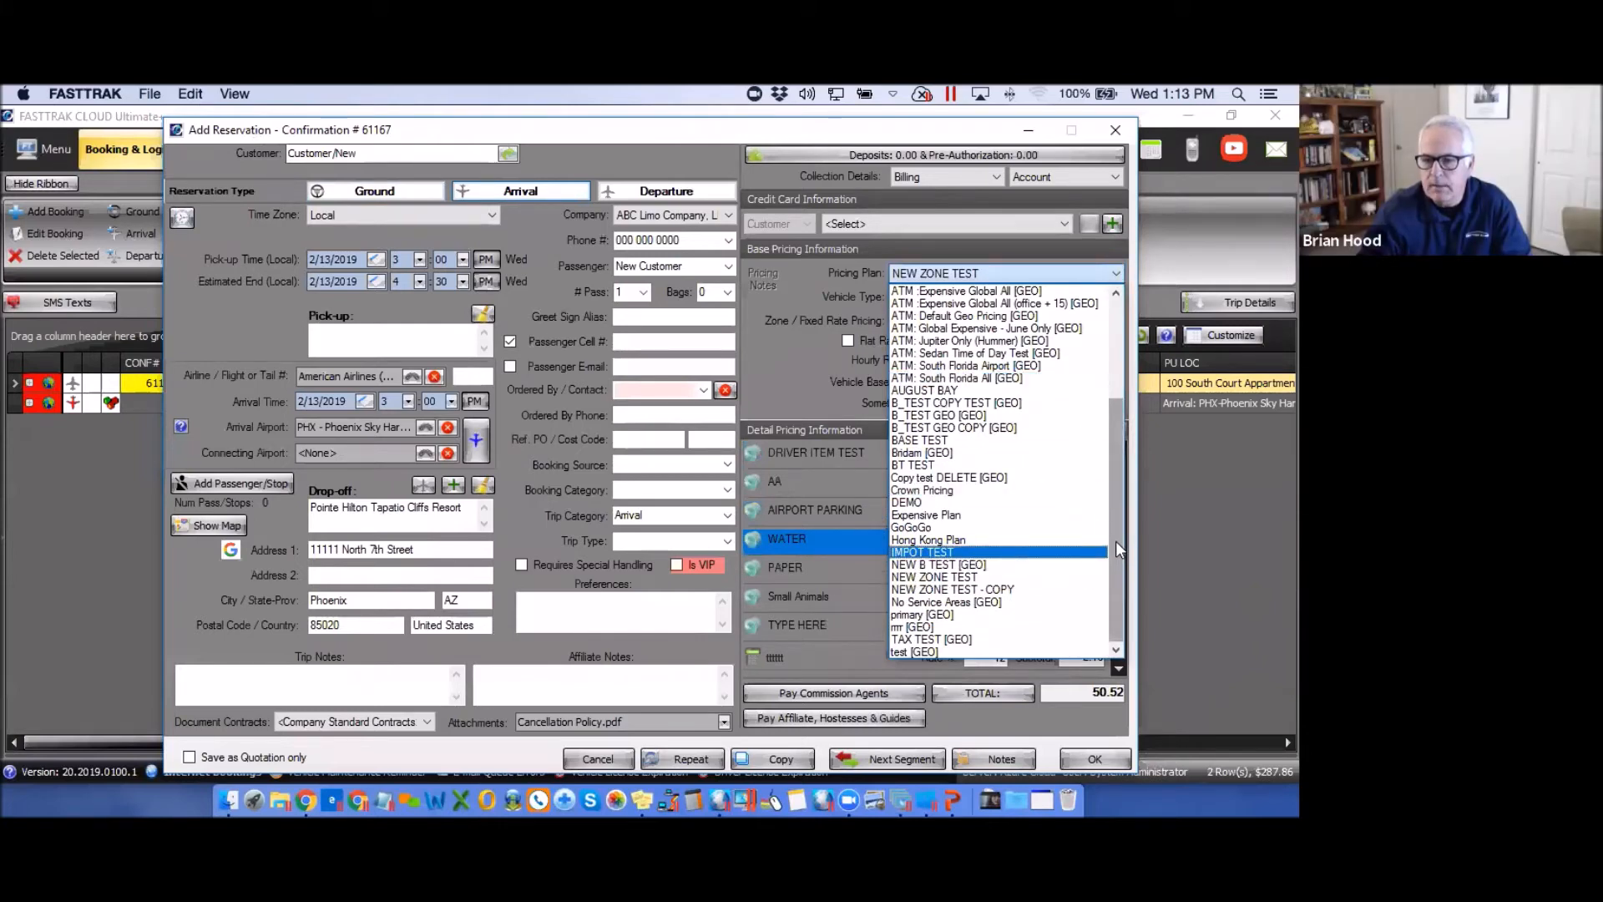
{"action": "left_click_drag", "start_coordinate": [1121, 569], "coordinate": [1113, 412]}
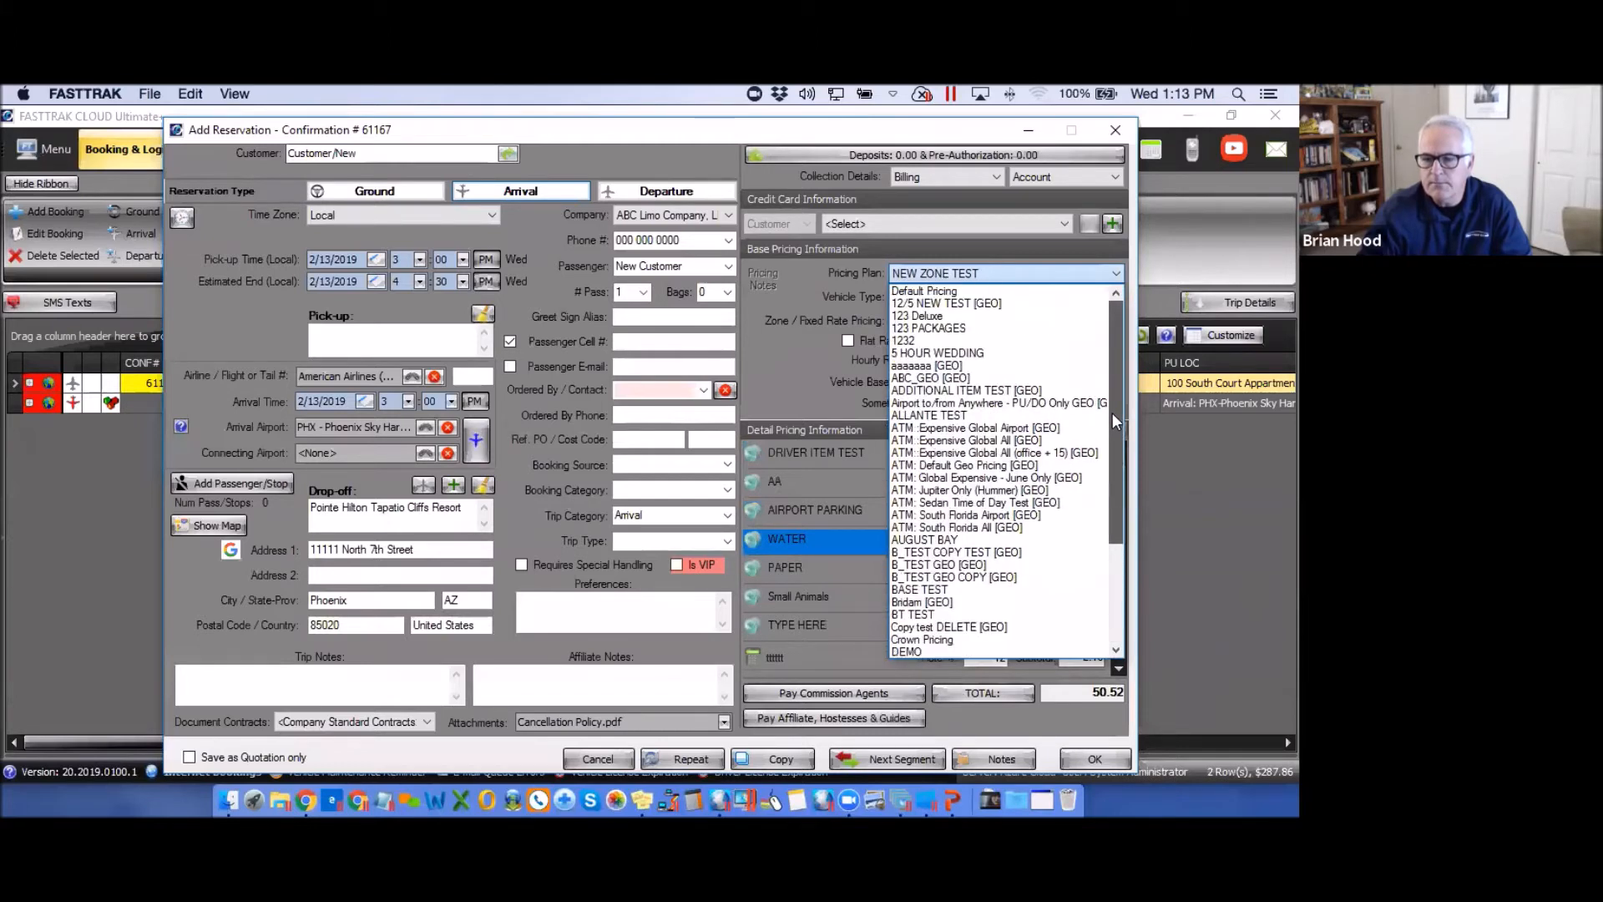
{"action": "left_click_drag", "start_coordinate": [1112, 438], "coordinate": [1109, 519]}
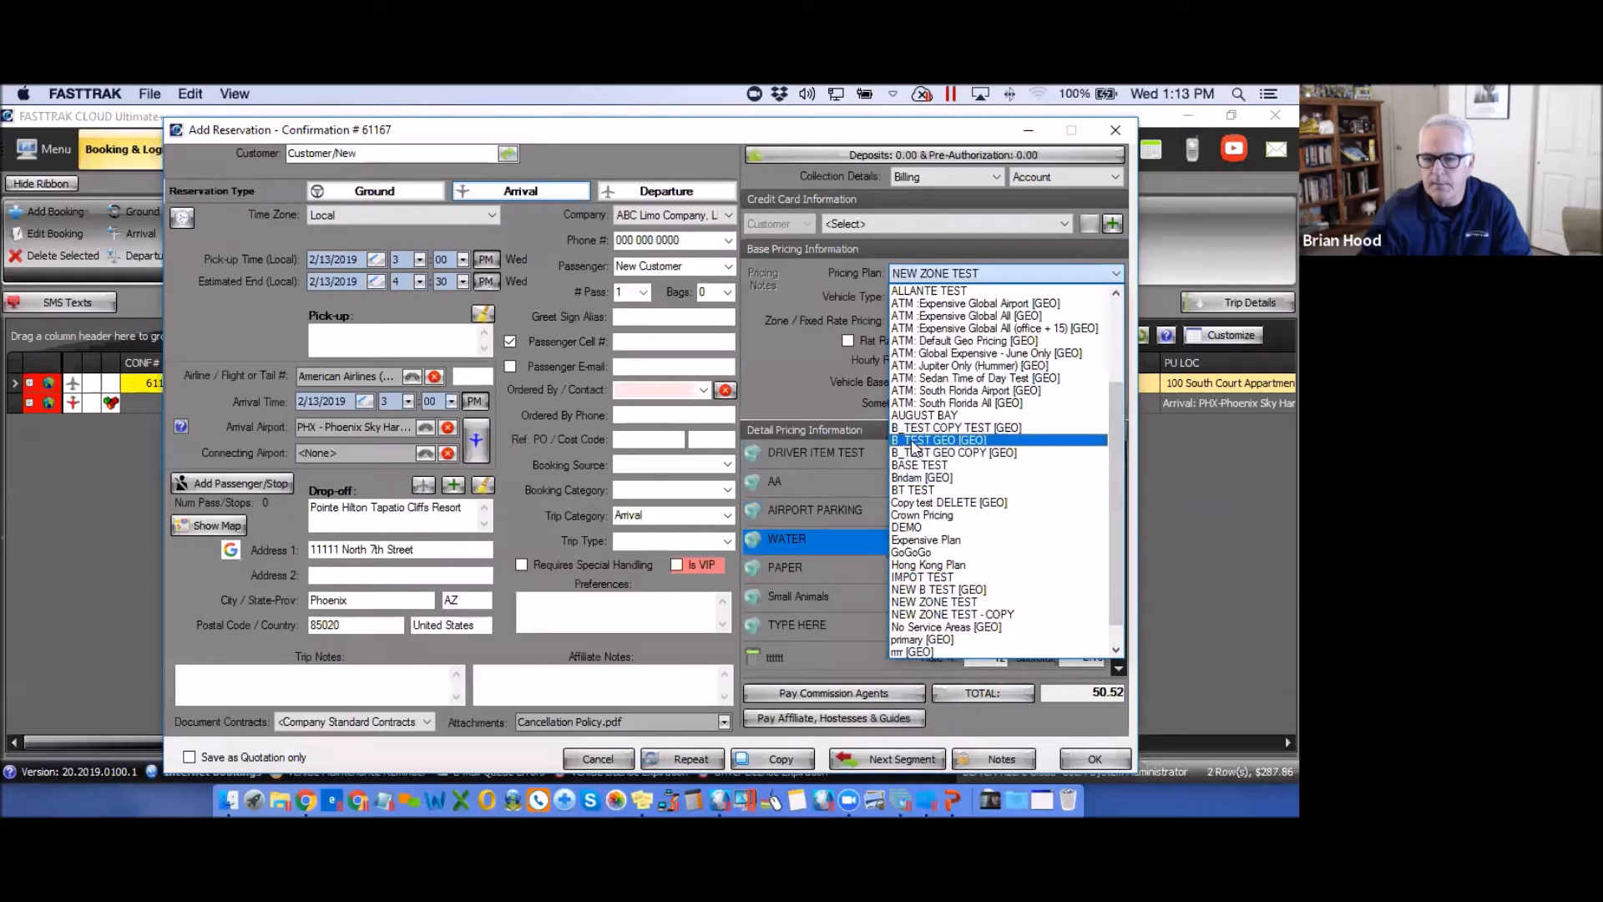
{"action": "left_click", "coordinate": [915, 442]}
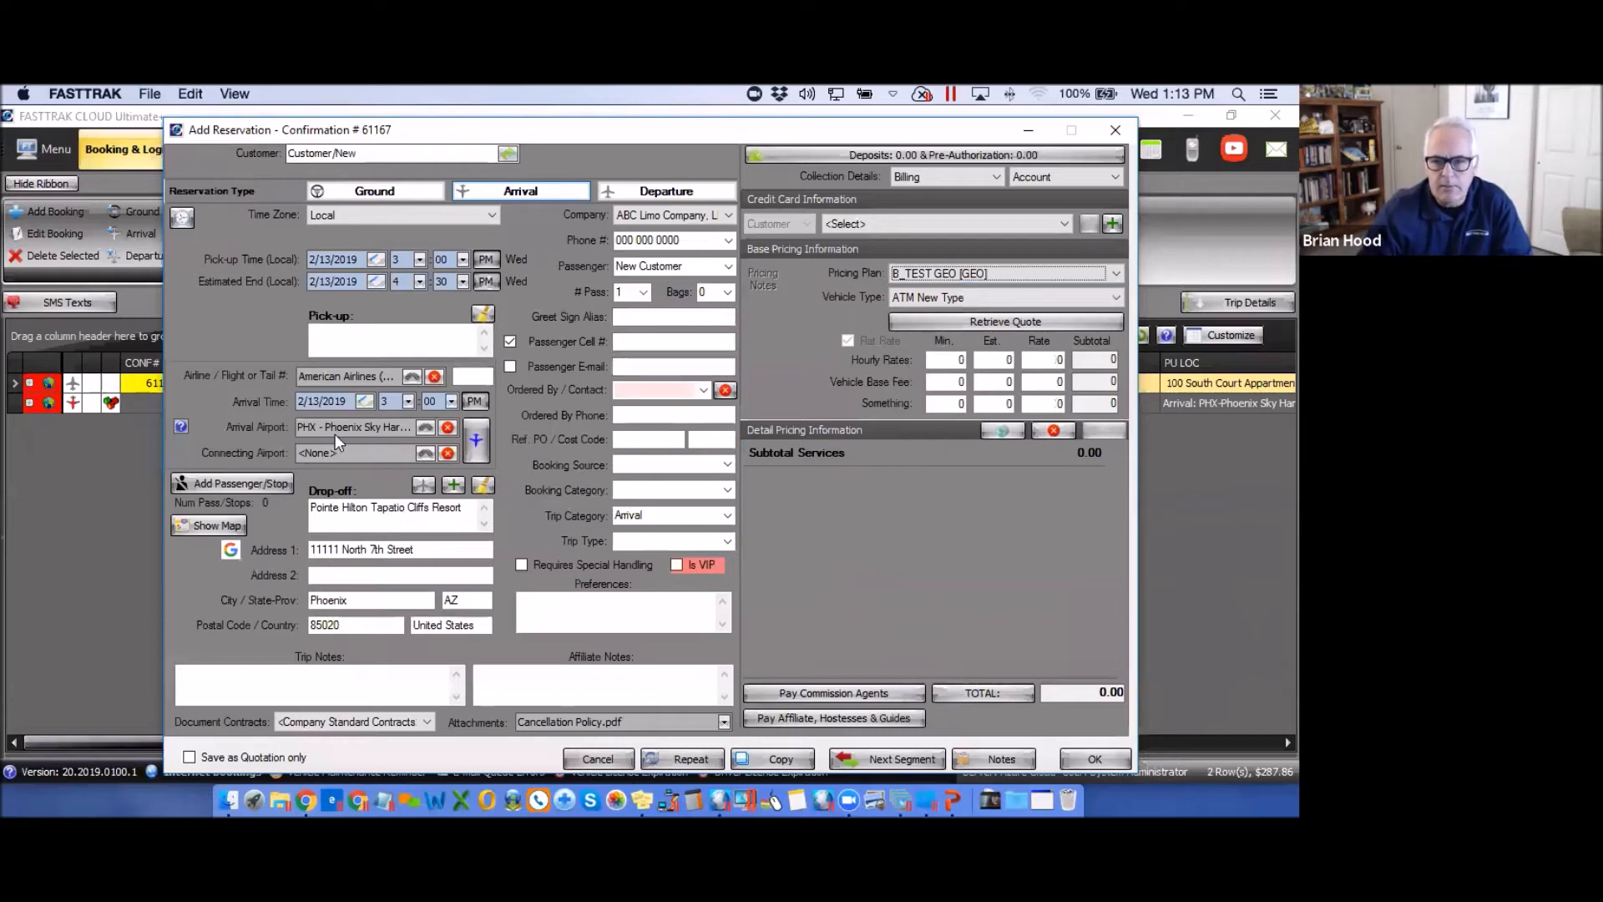
{"action": "left_click", "coordinate": [1115, 299]}
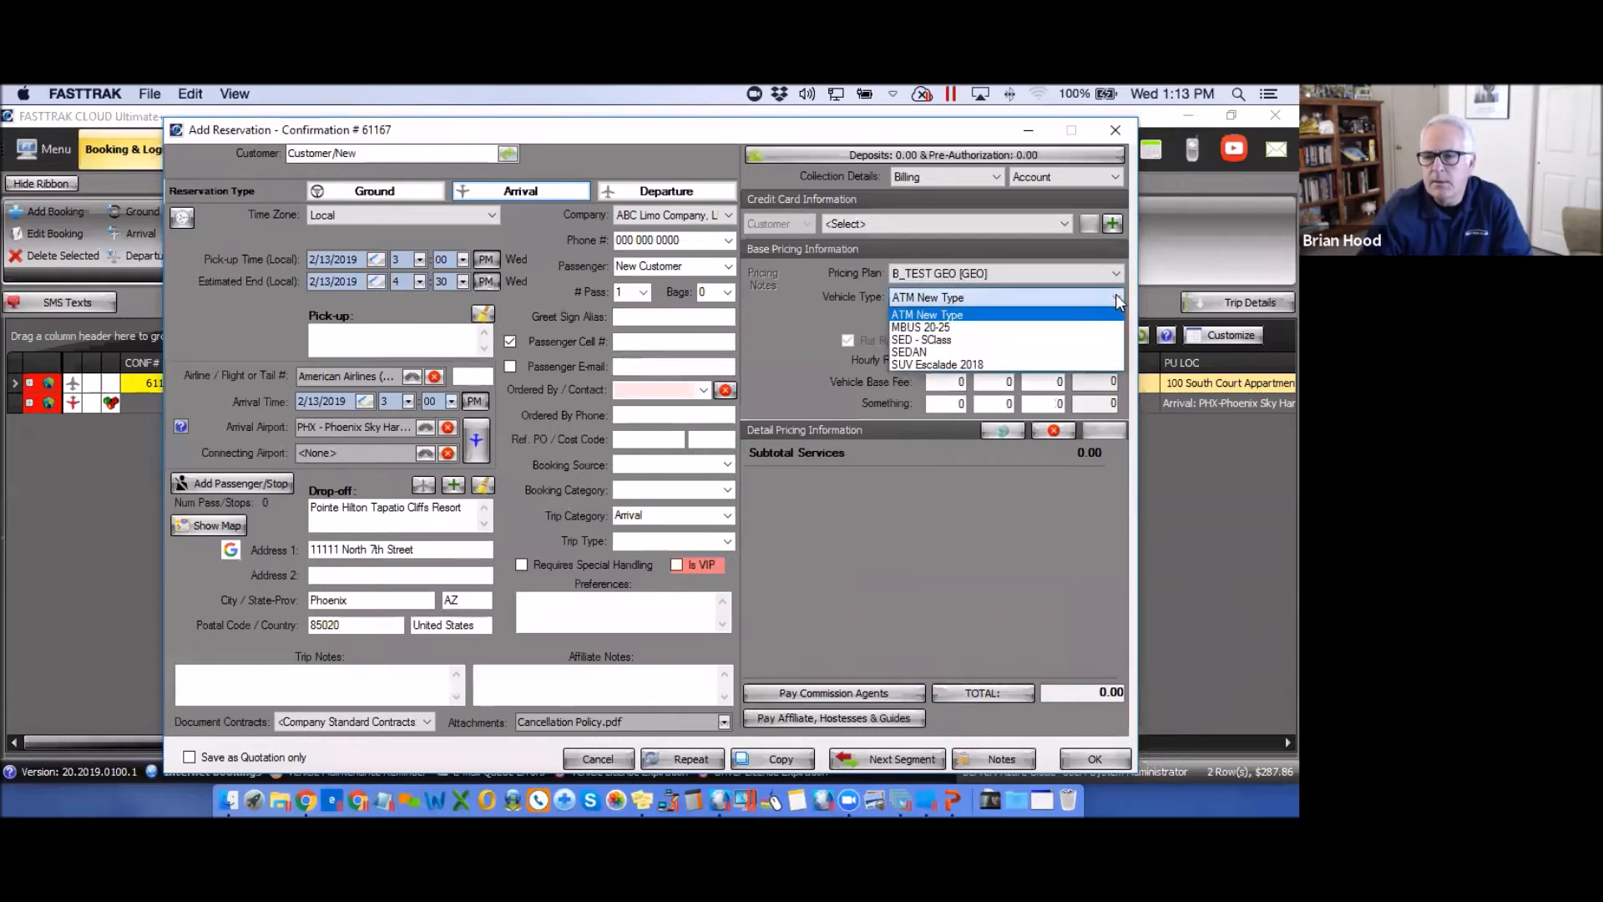
{"action": "left_click", "coordinate": [922, 353]}
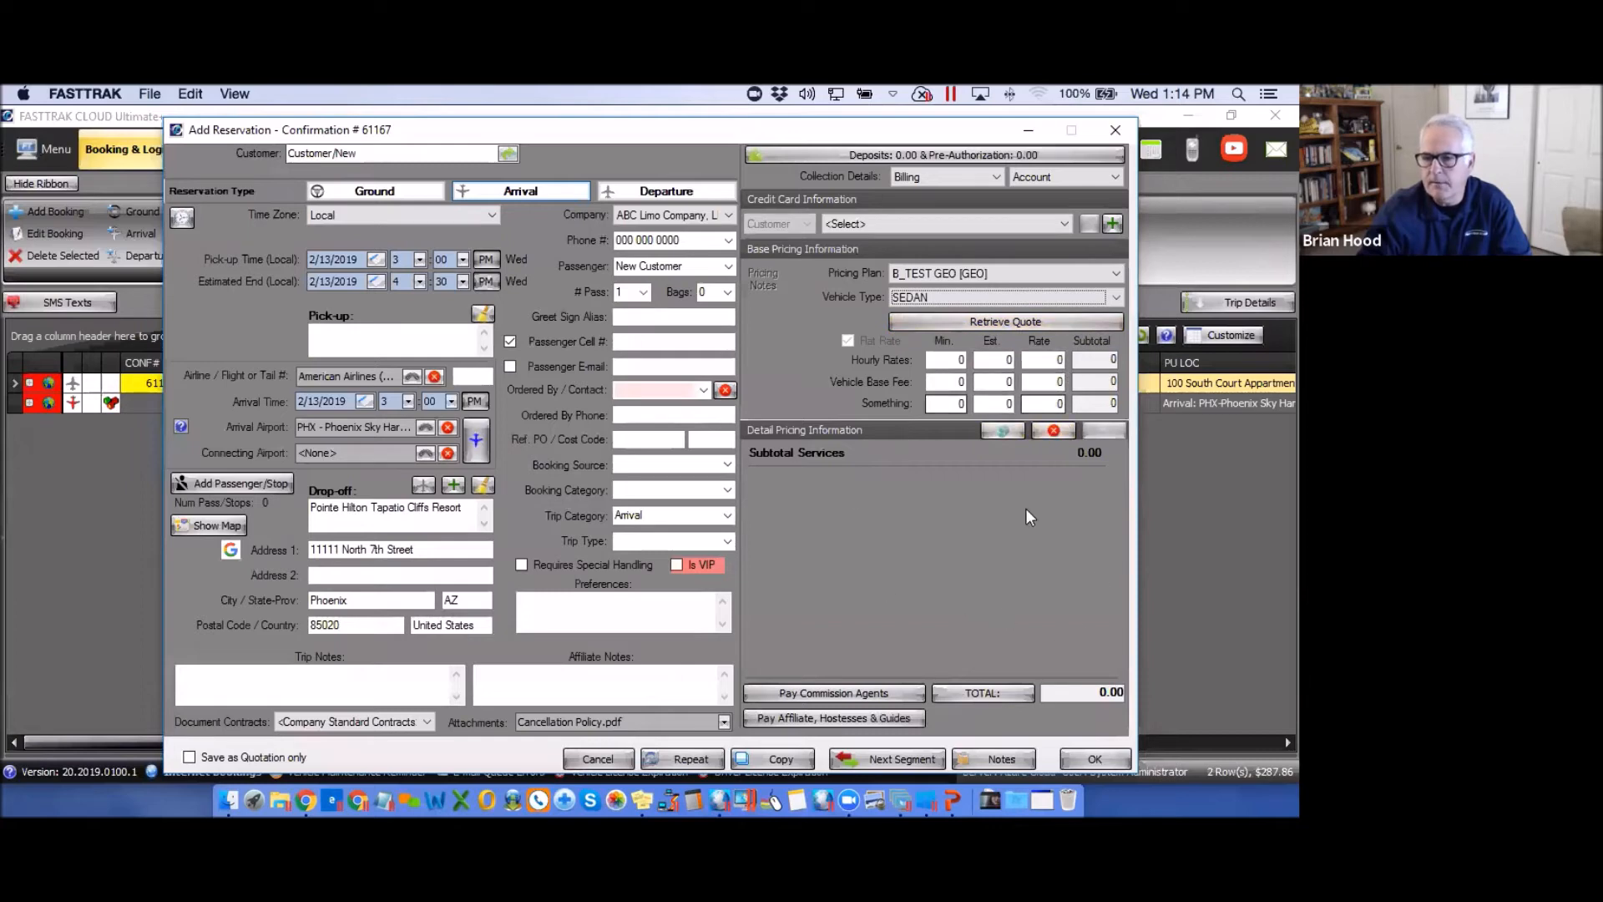
Retrieve the geo quote for the airport-to-resort trip, accept it into the reservation and check the hourly rate information.
{"action": "left_click", "coordinate": [1005, 322]}
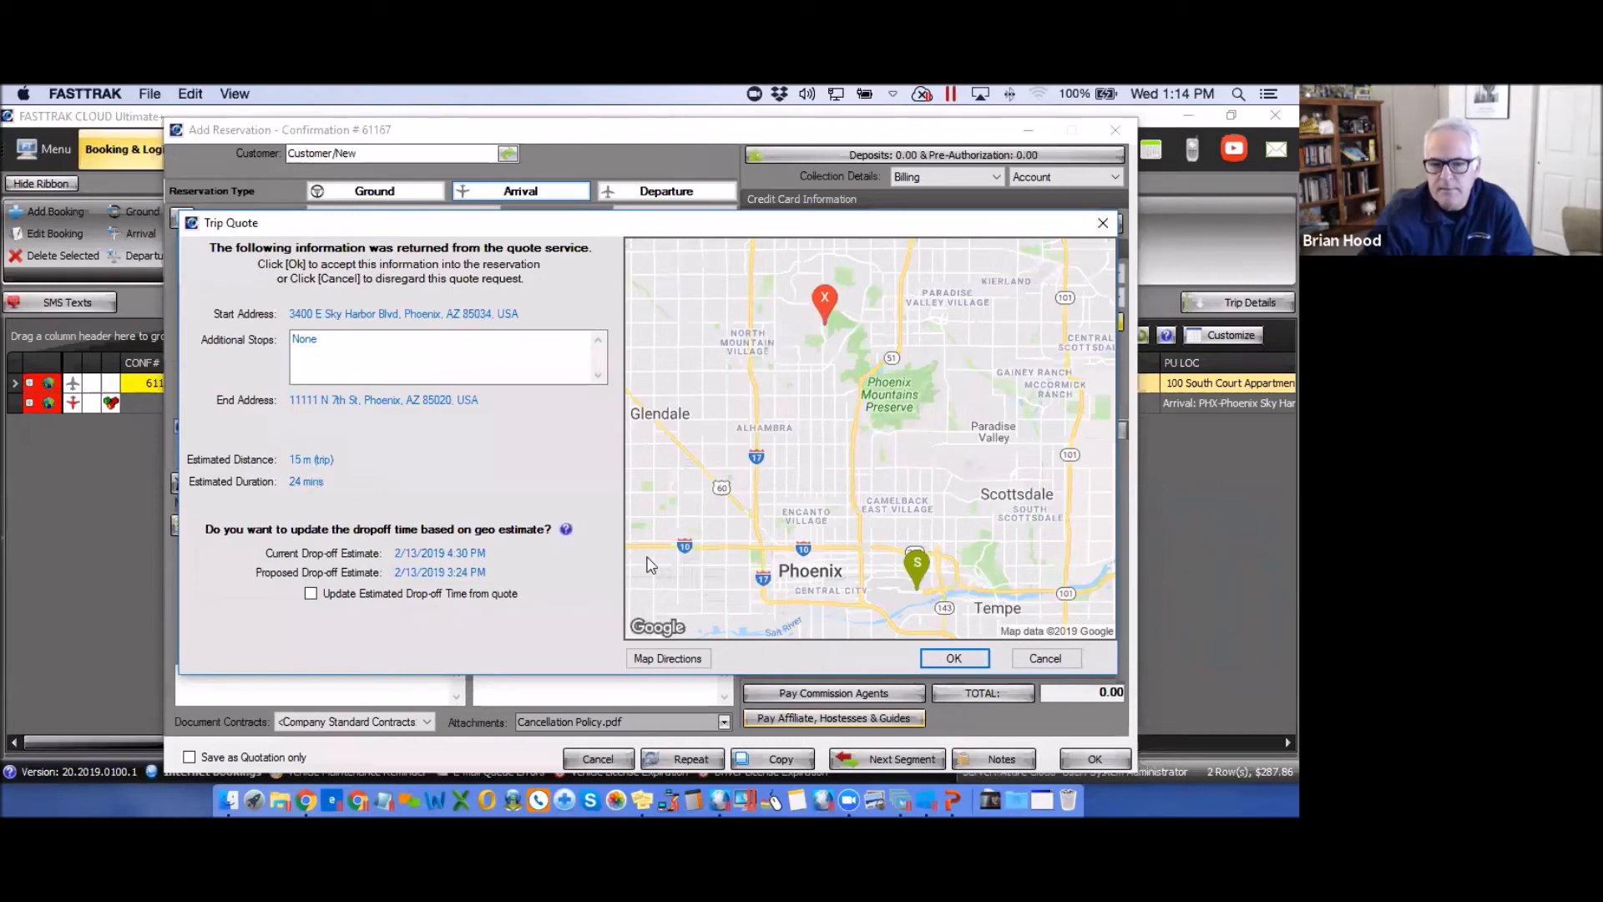
{"action": "left_click", "coordinate": [957, 659]}
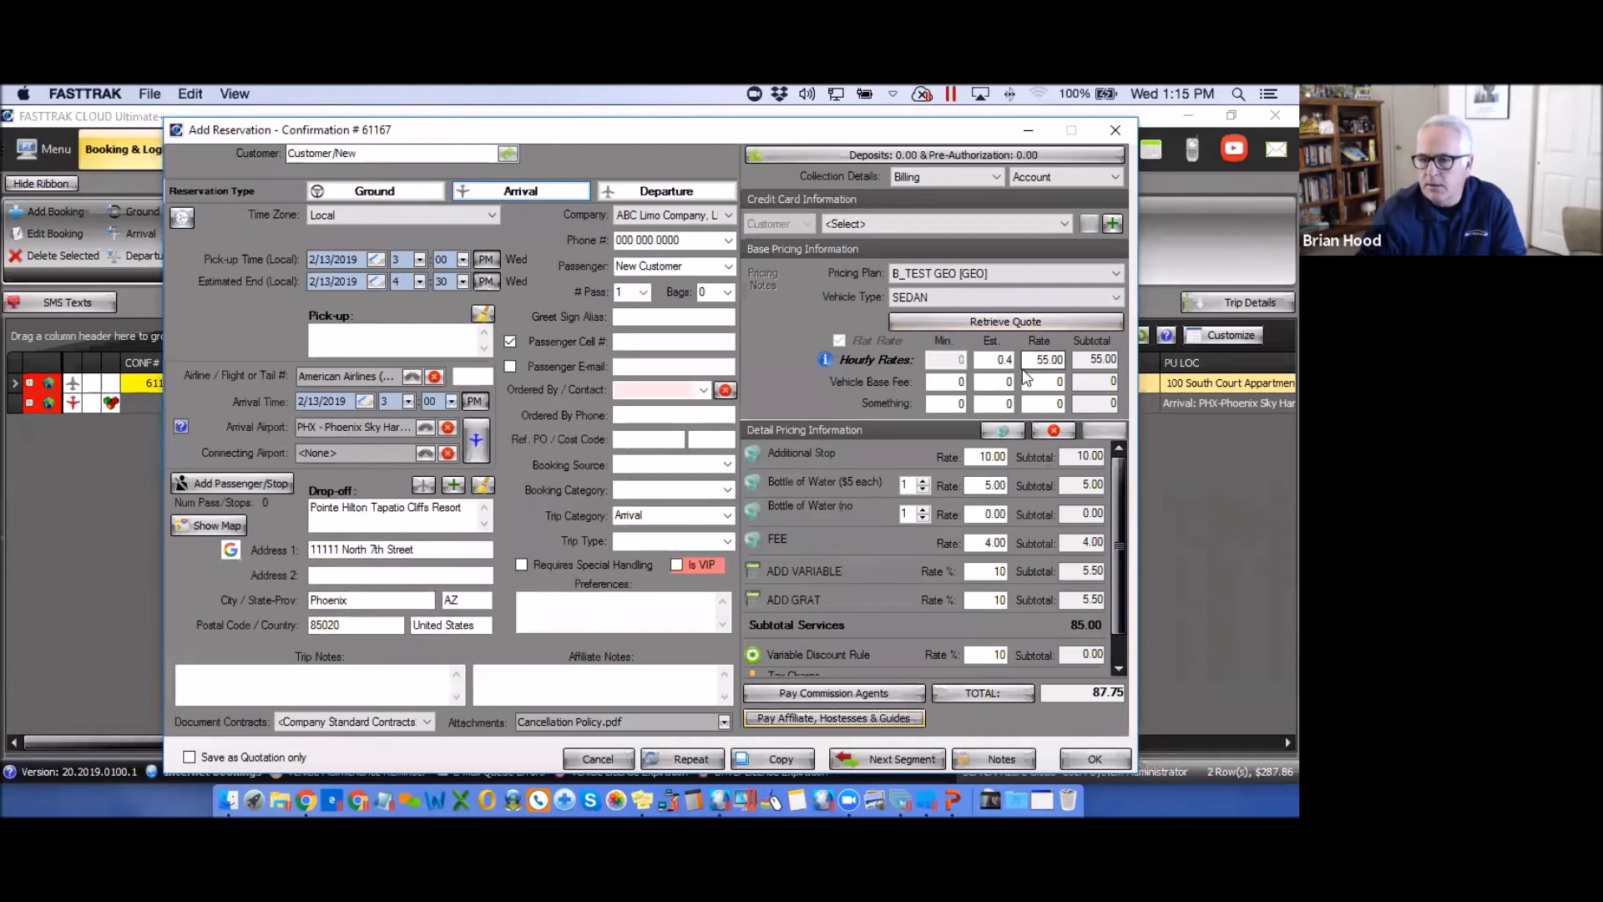
{"action": "mouse_move", "coordinate": [827, 361]}
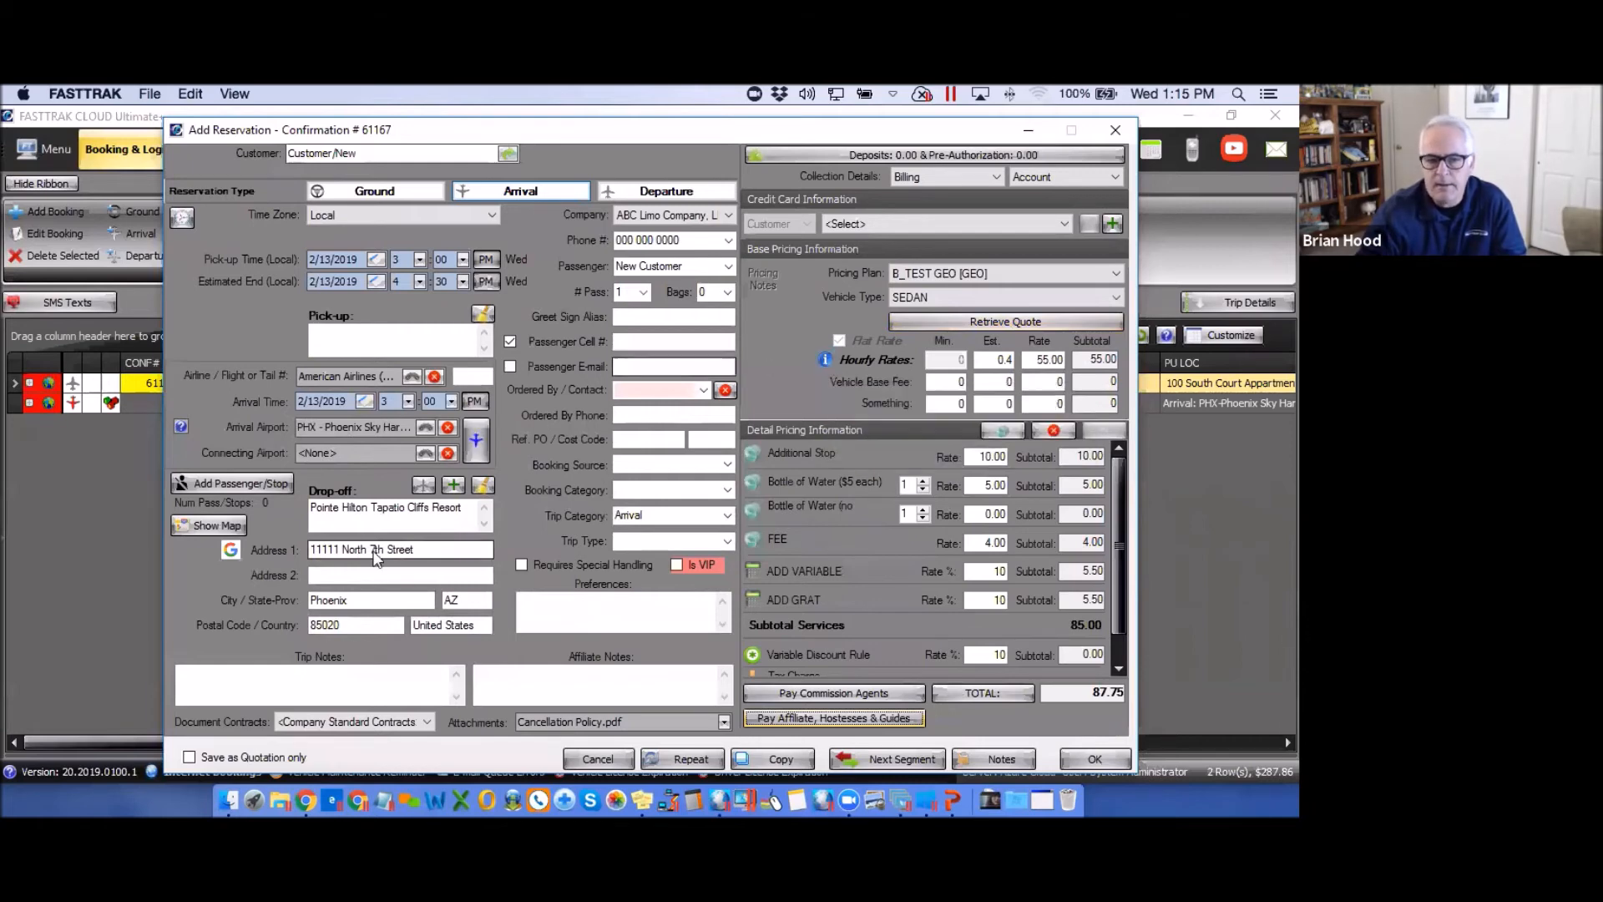
Replace the drop-off location with Tucson National Golf Course, West Club Drive, Tucson, using the address lookup.
{"action": "left_click_drag", "start_coordinate": [311, 507], "coordinate": [290, 554]}
{"action": "key", "text": "Delete"}
{"action": "left_click", "coordinate": [430, 549]}
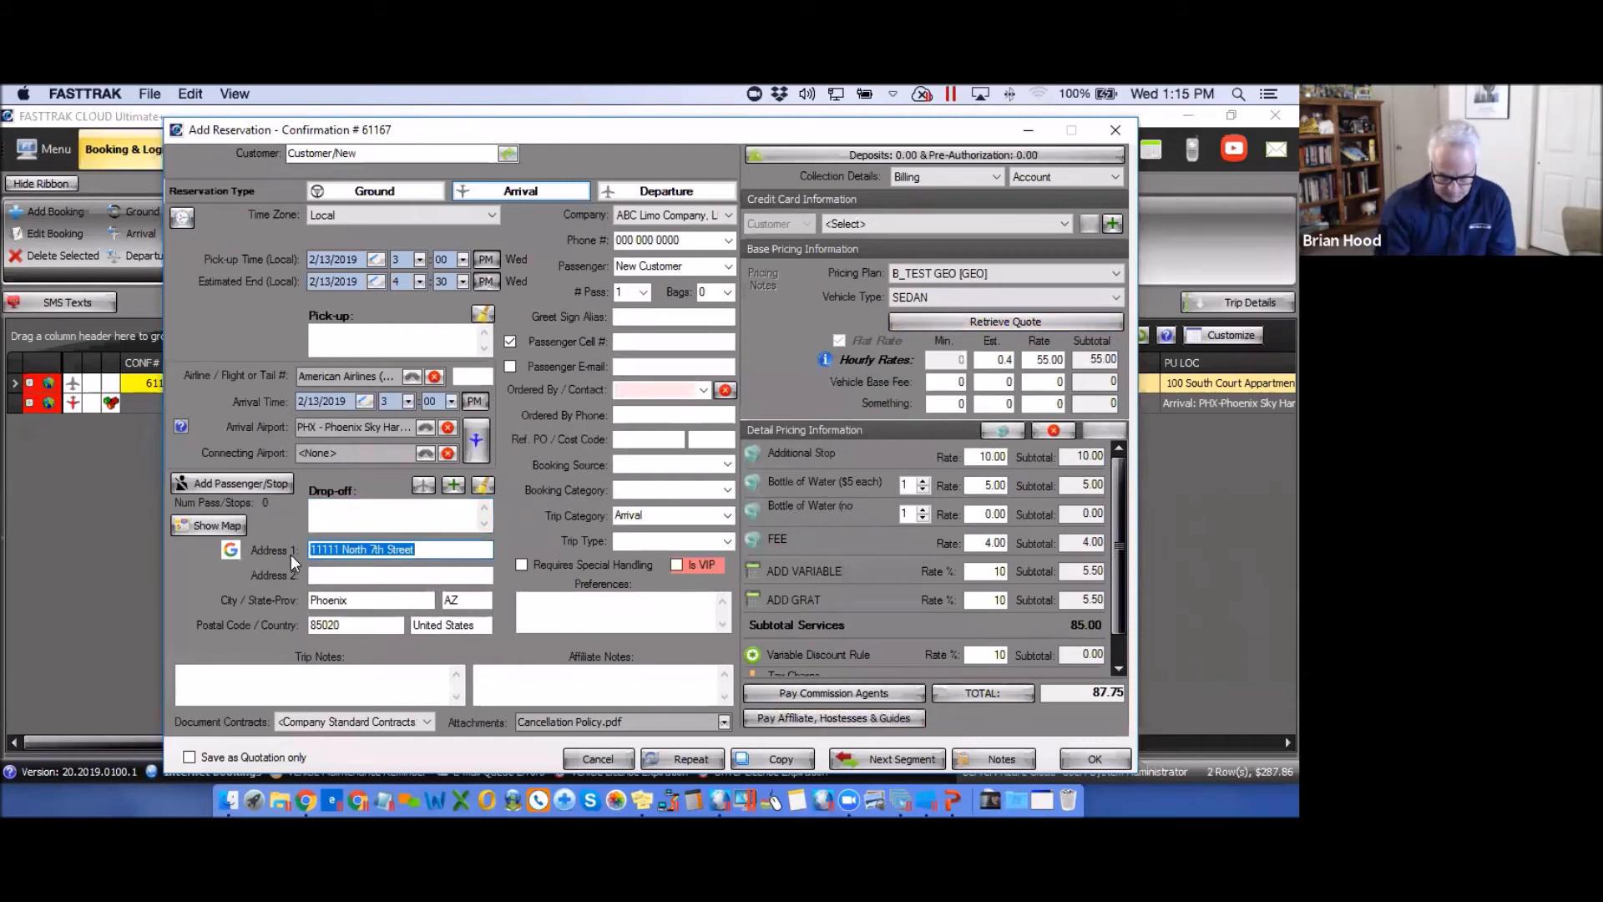
{"action": "type", "text": "Tusco"}
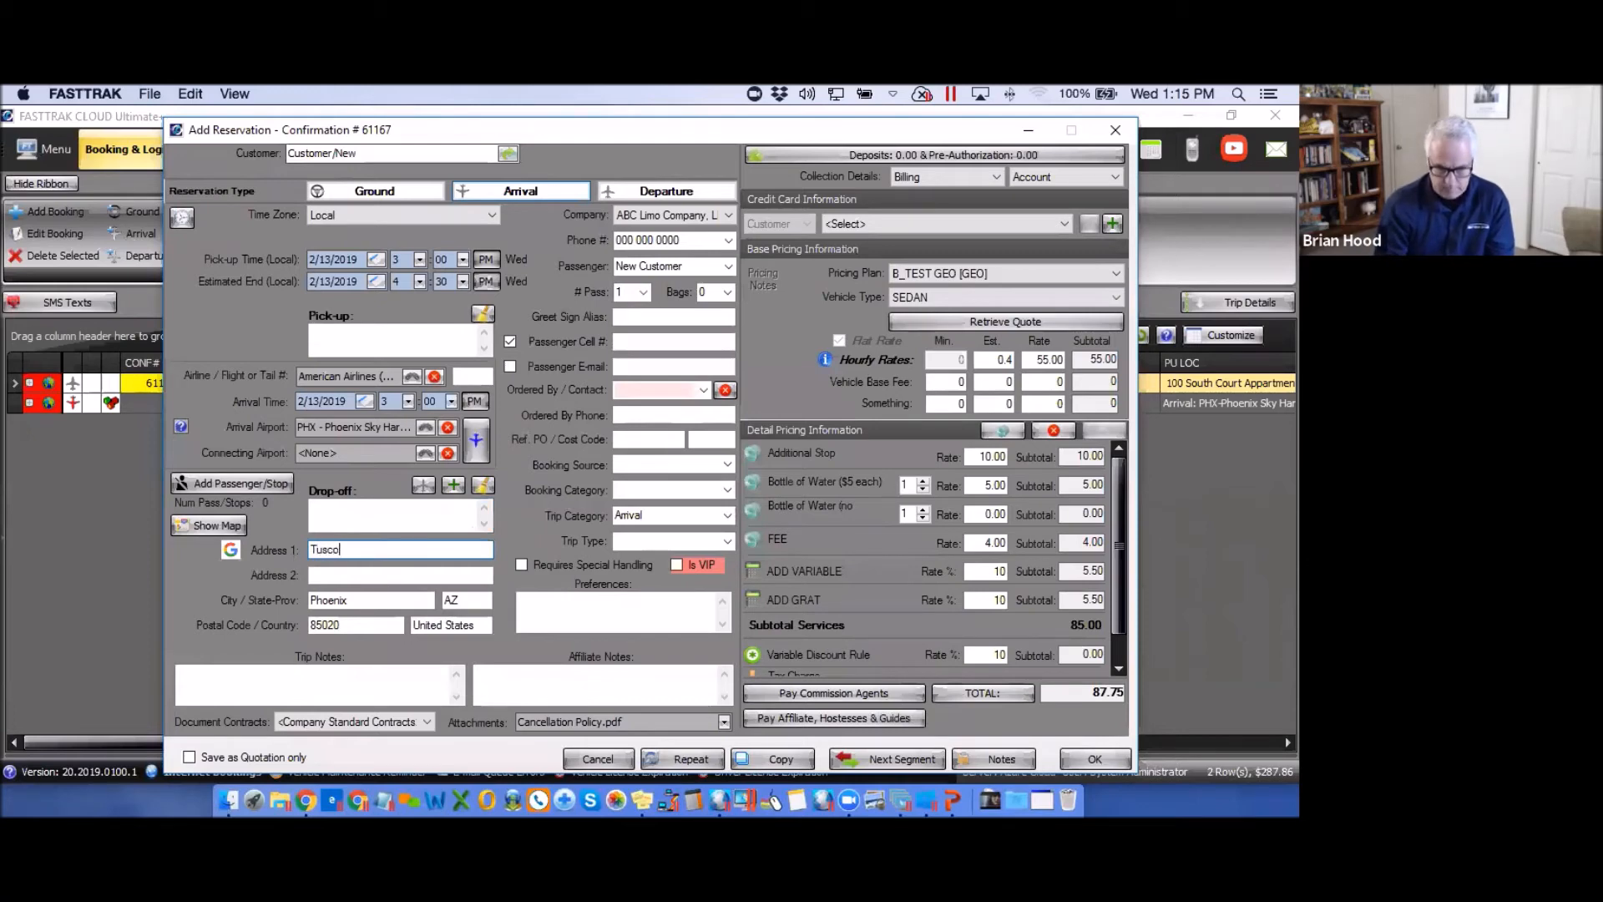
{"action": "type", "text": "n national"}
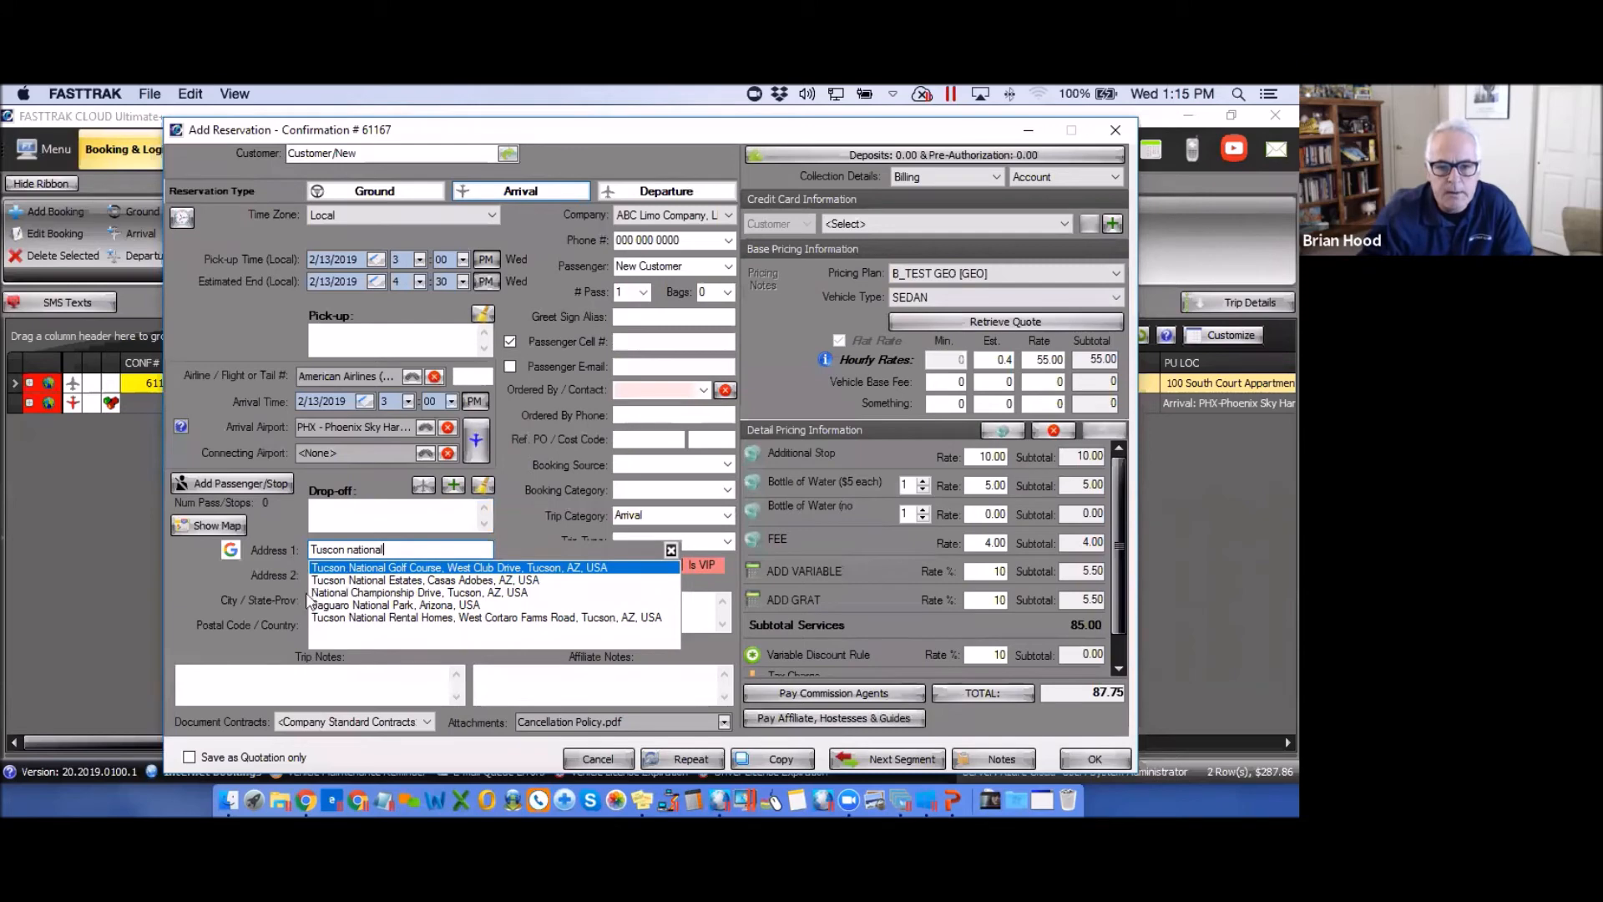
{"action": "left_click", "coordinate": [389, 568]}
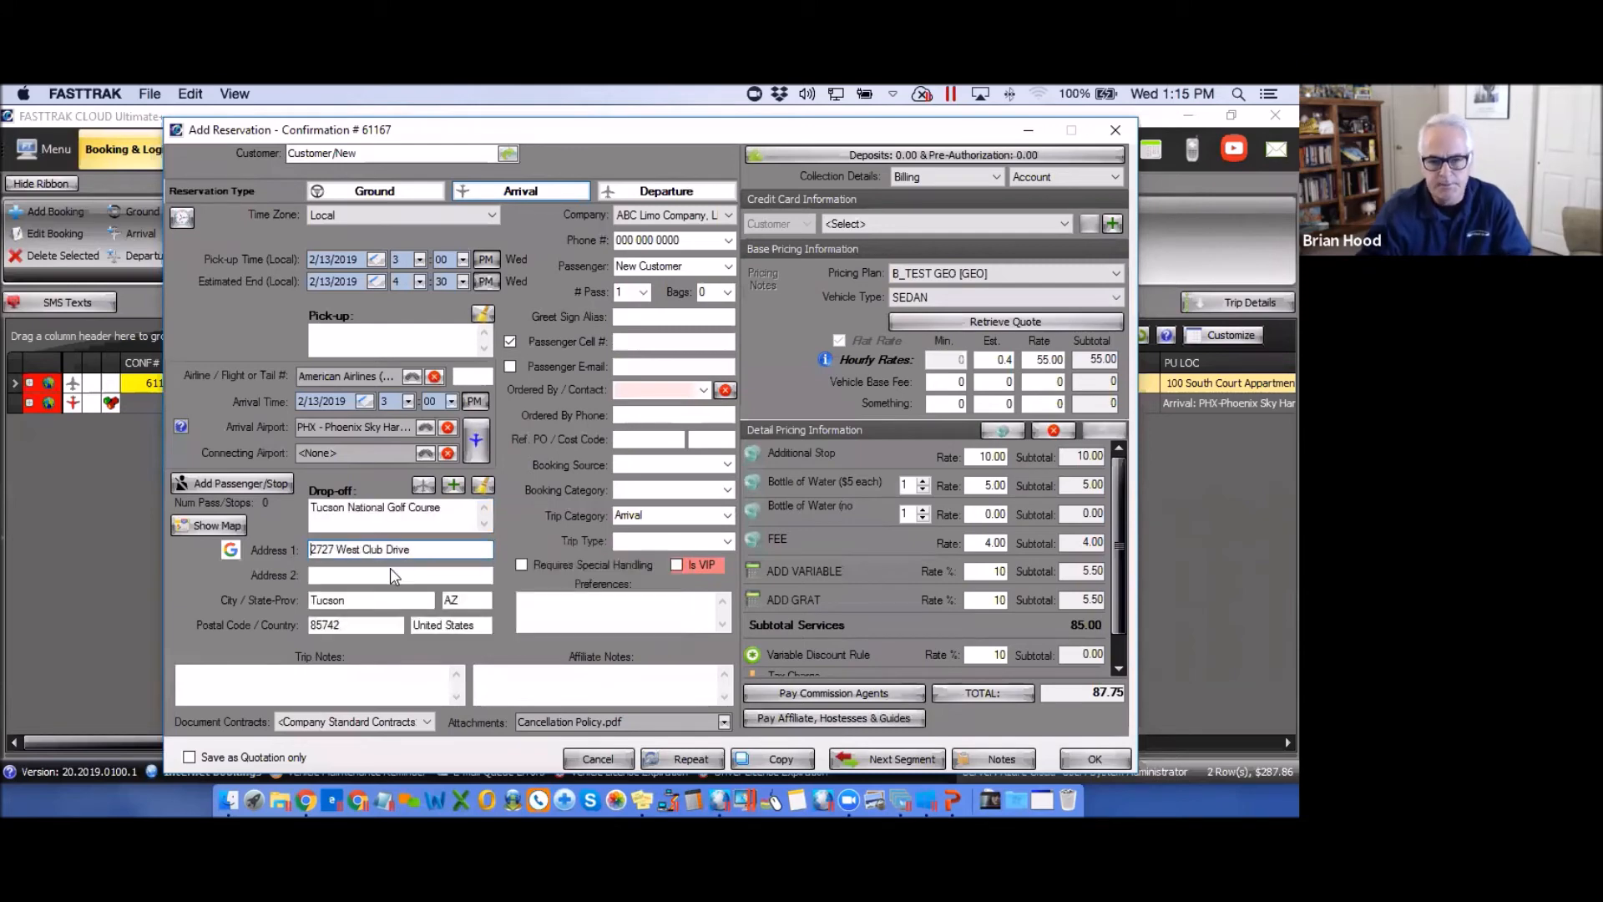
Retrieve the geo quote for the airport-to-Tucson golf course trip, accept it into the reservation, and close the reservation without saving.
{"action": "left_click", "coordinate": [1057, 361]}
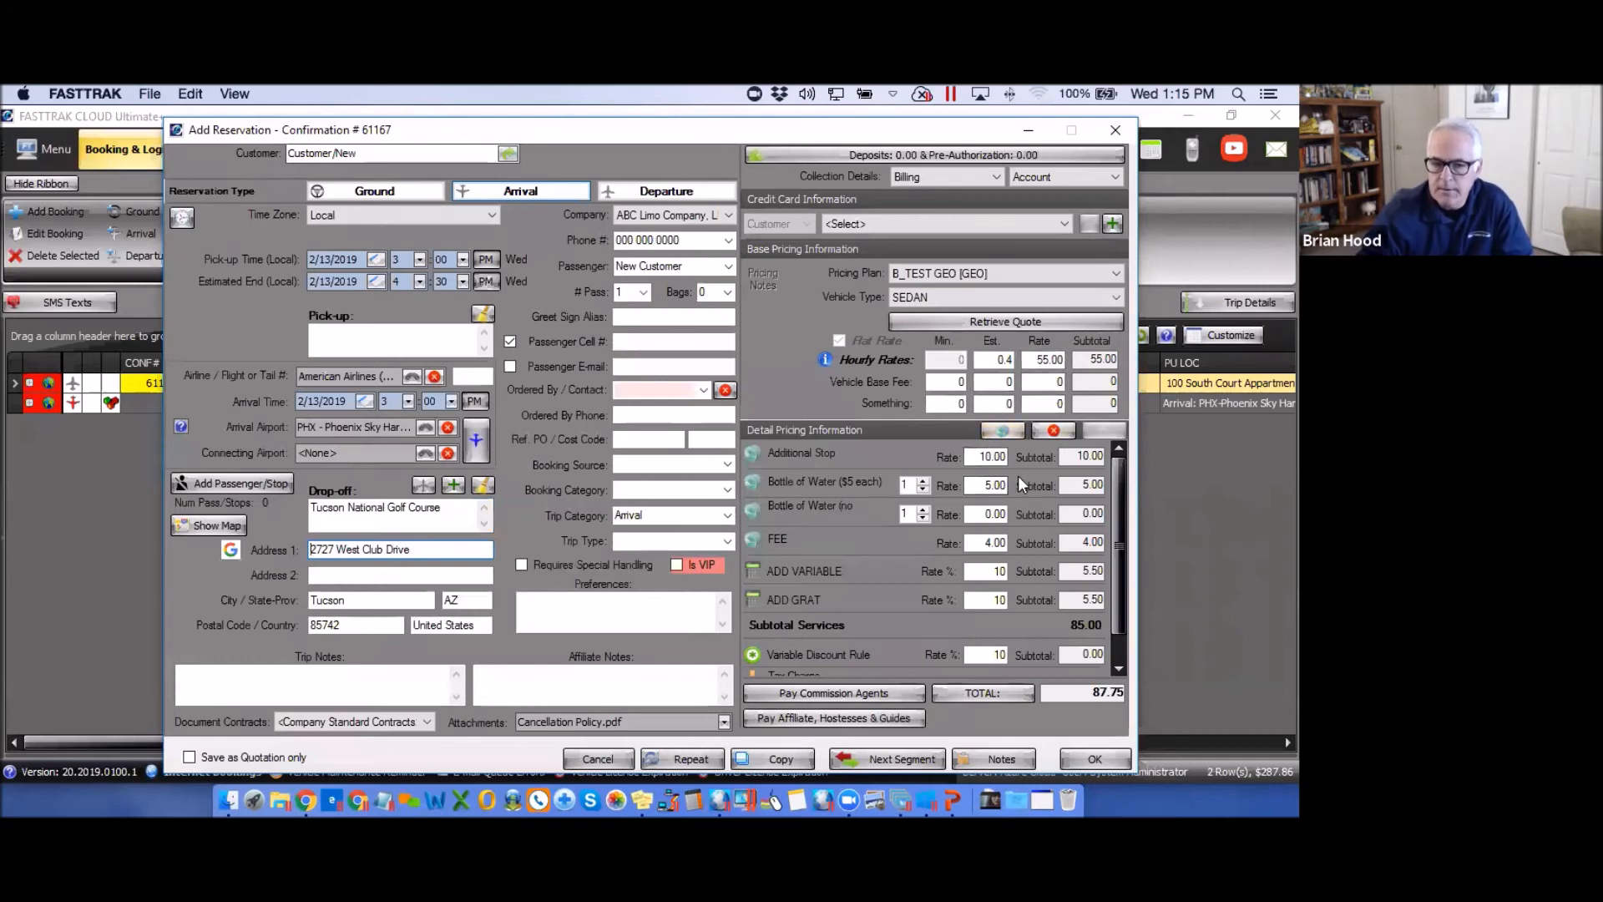
{"action": "left_click", "coordinate": [998, 323]}
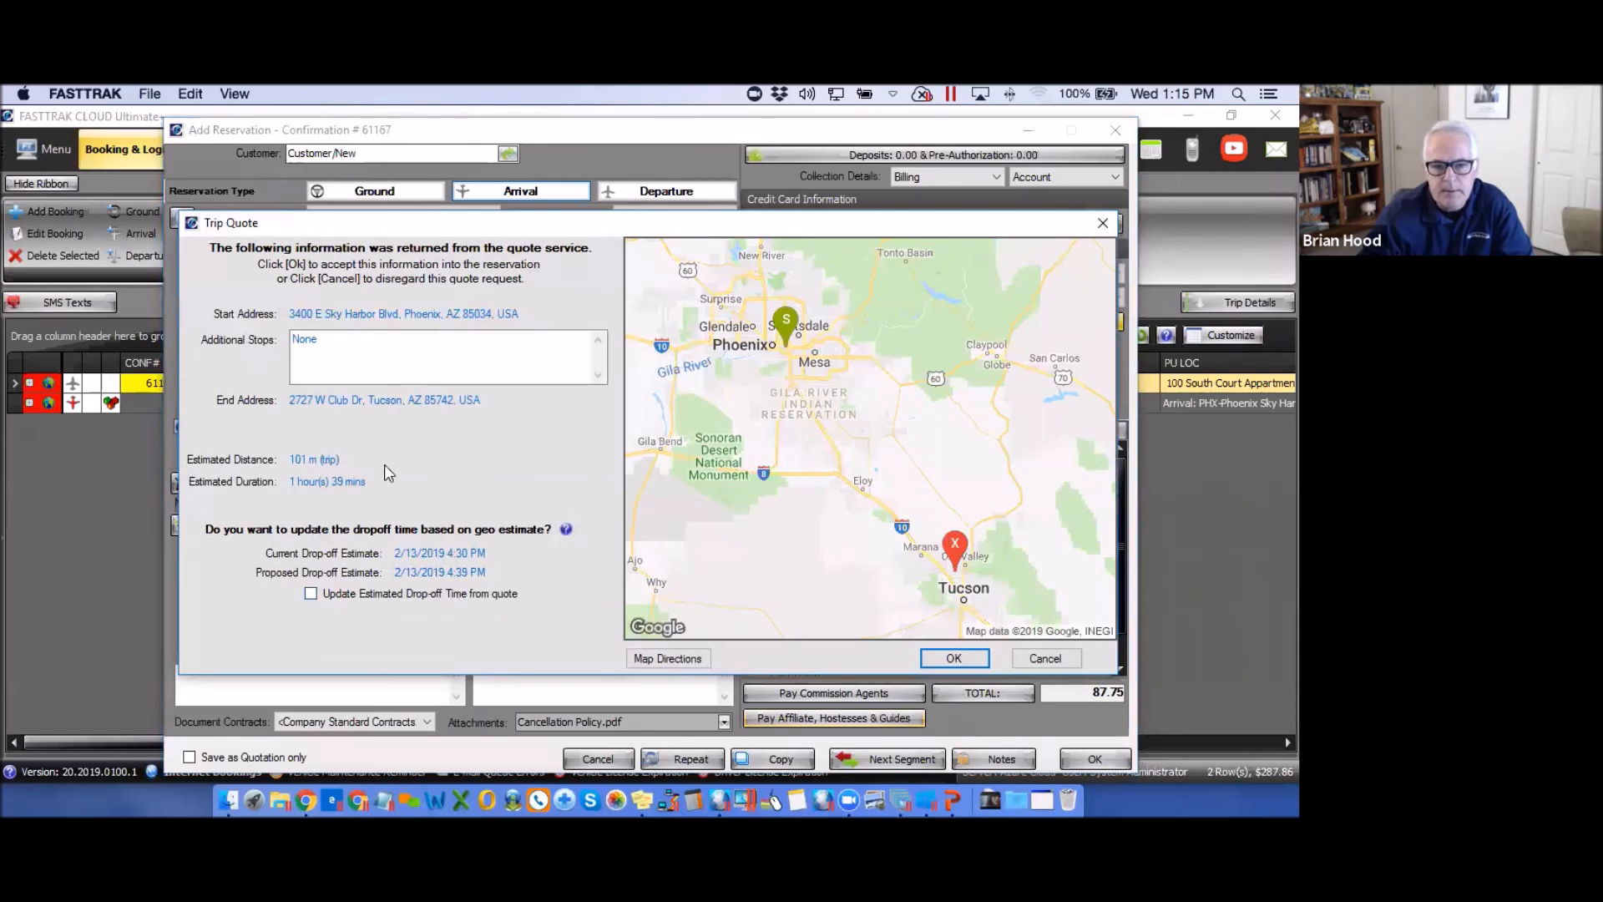
{"action": "left_click", "coordinate": [960, 661]}
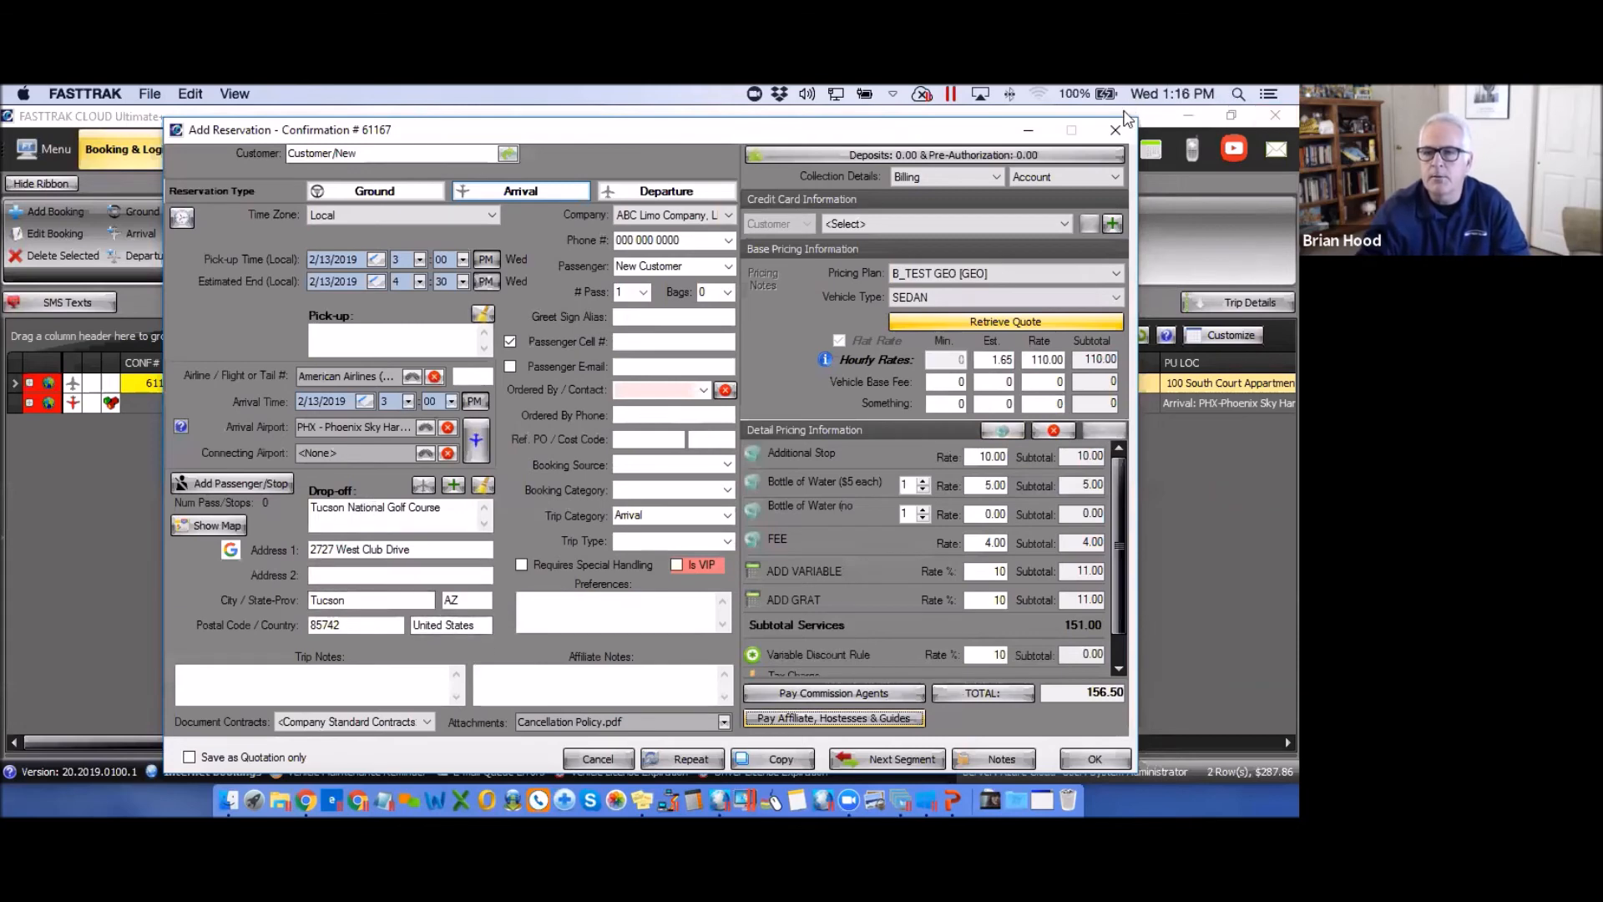
{"action": "left_click", "coordinate": [1112, 134]}
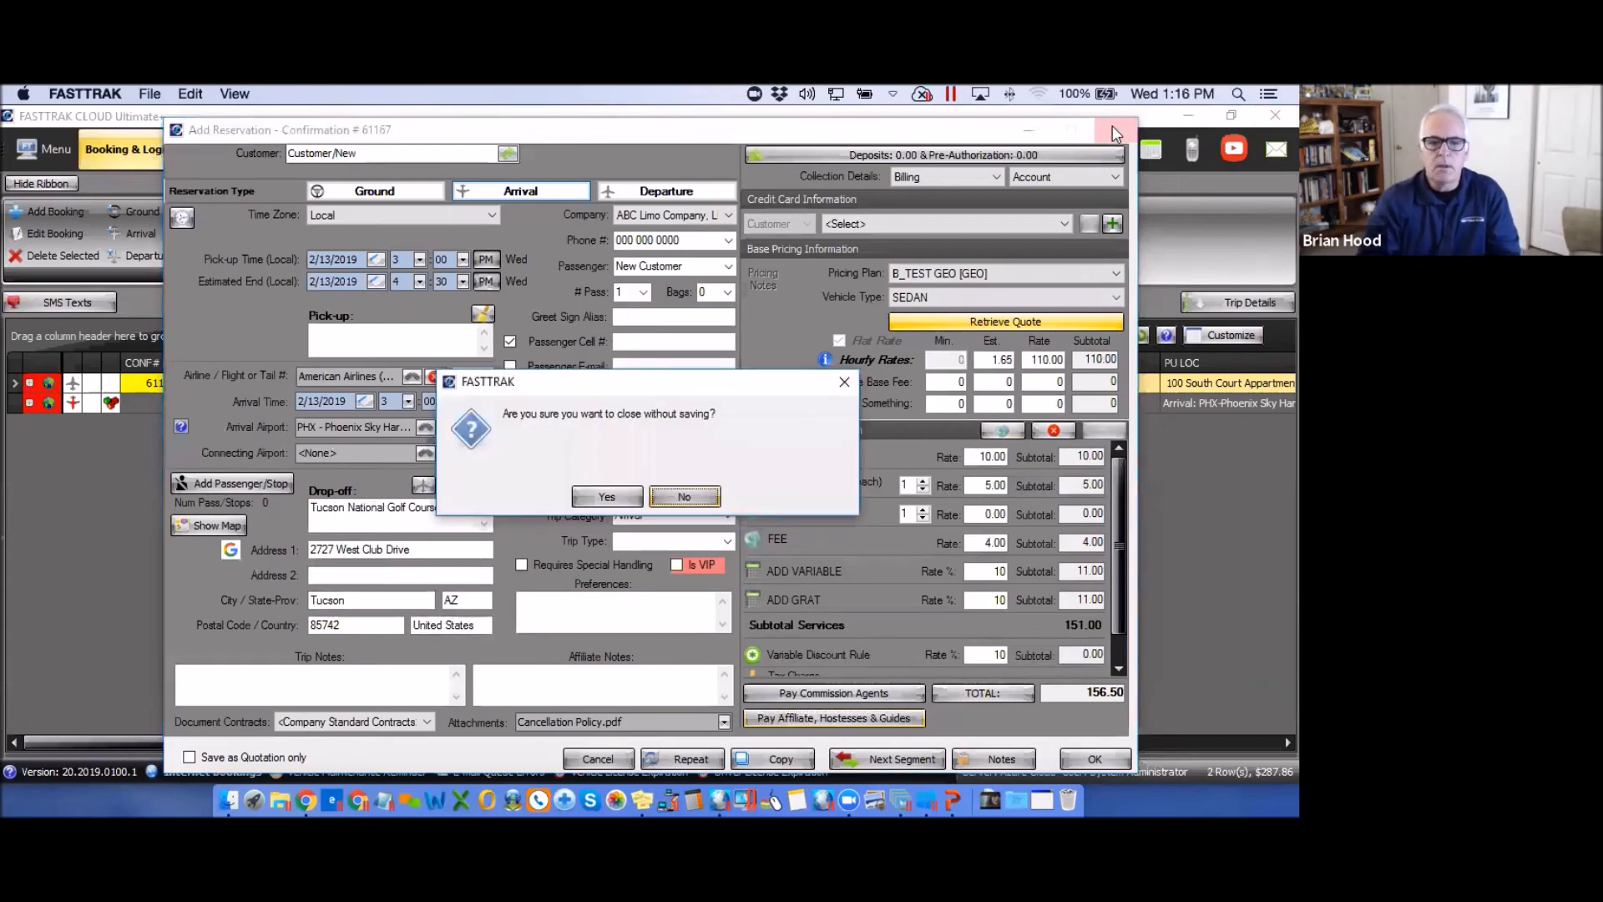
{"action": "left_click", "coordinate": [604, 499]}
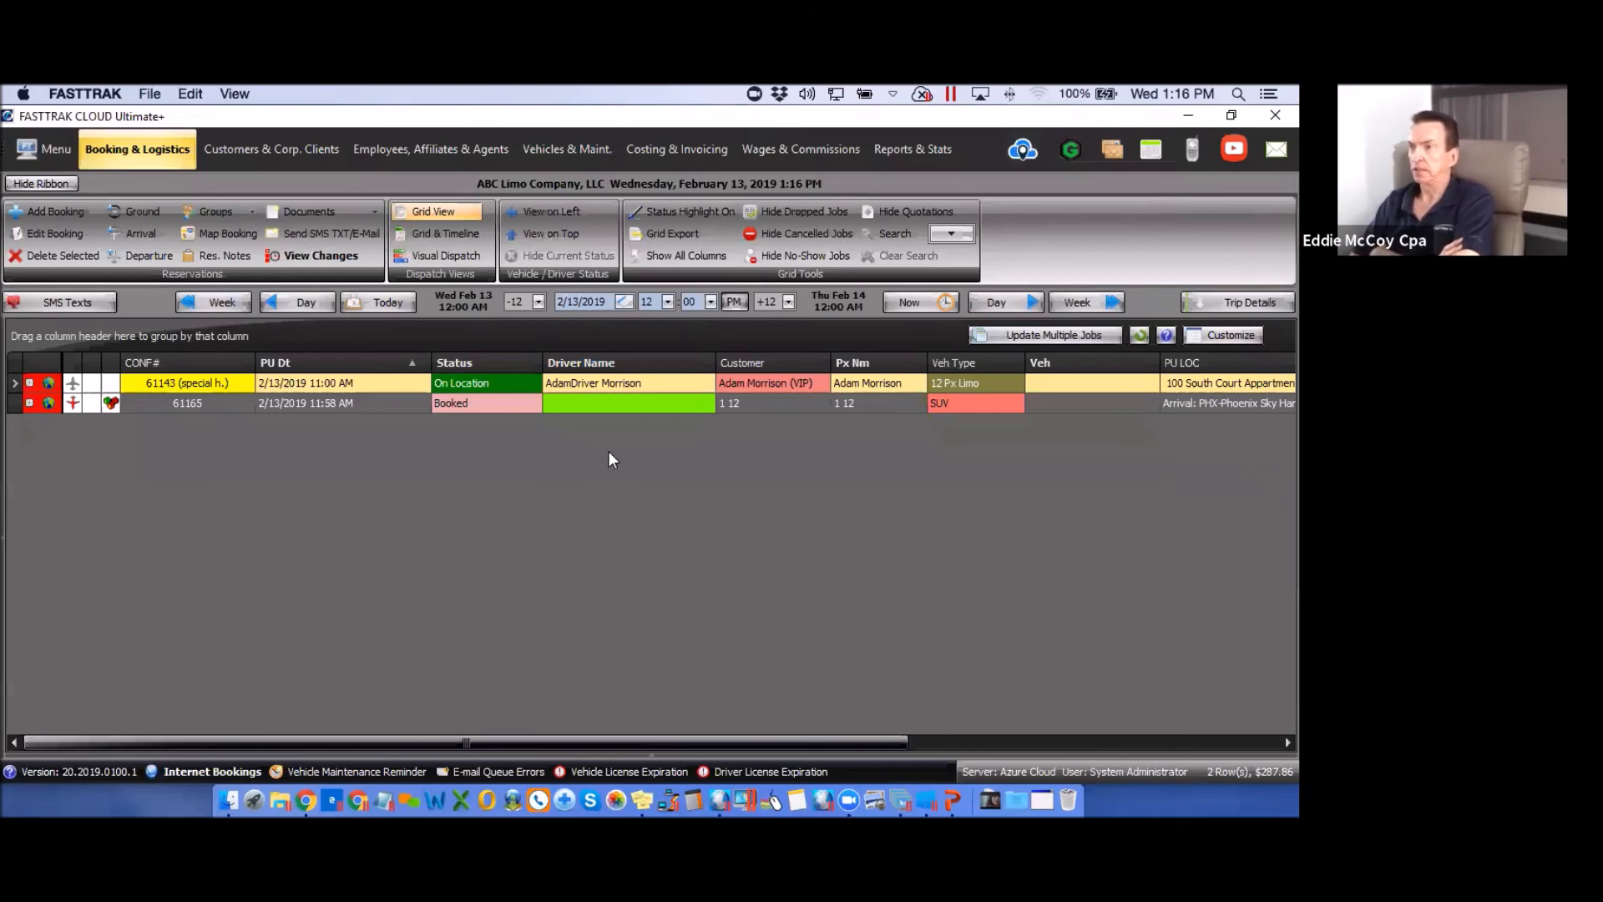
Open the System Global Settings and review the Enable Geo Pricing (rule-based) option in the reservation pricing lookup settings.
{"action": "left_click", "coordinate": [45, 155]}
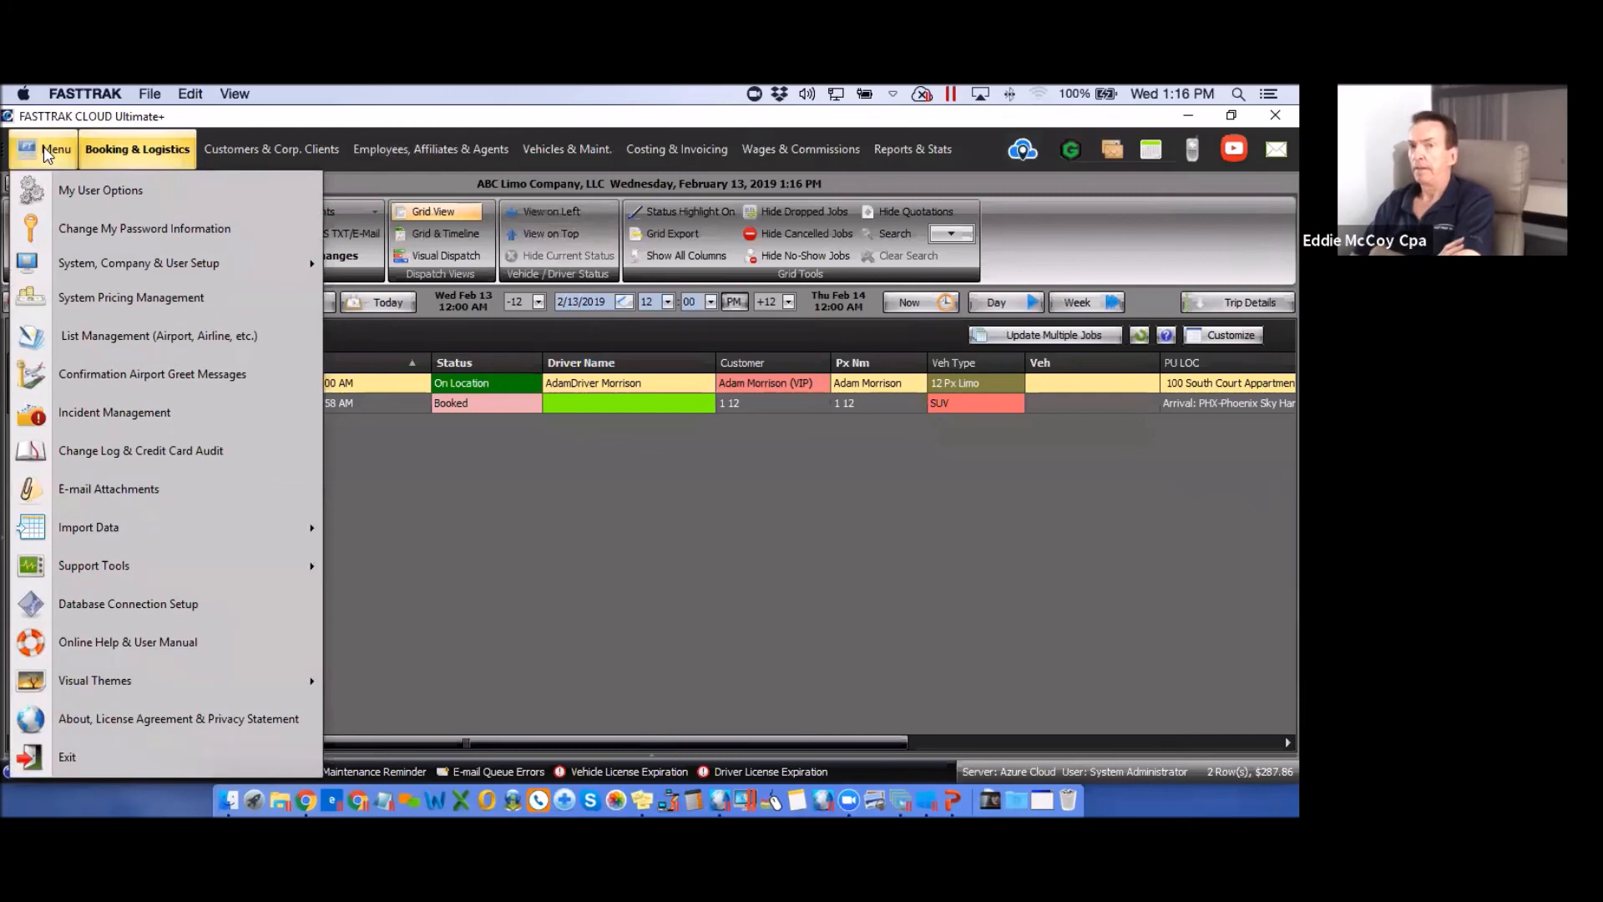
{"action": "mouse_move", "coordinate": [102, 268]}
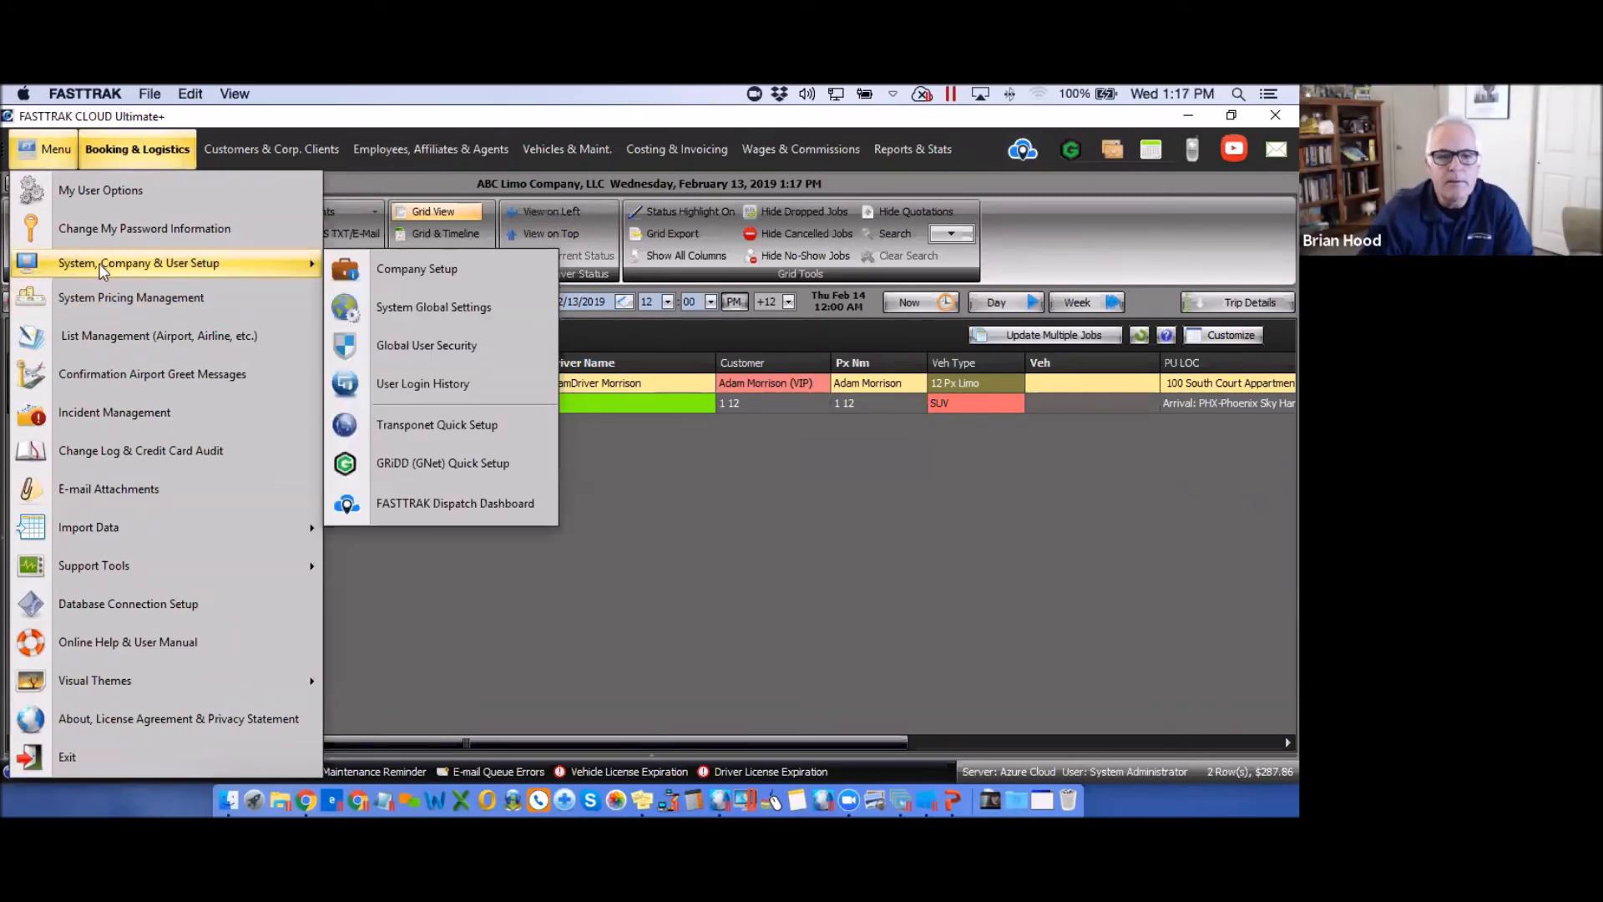
{"action": "left_click", "coordinate": [426, 309]}
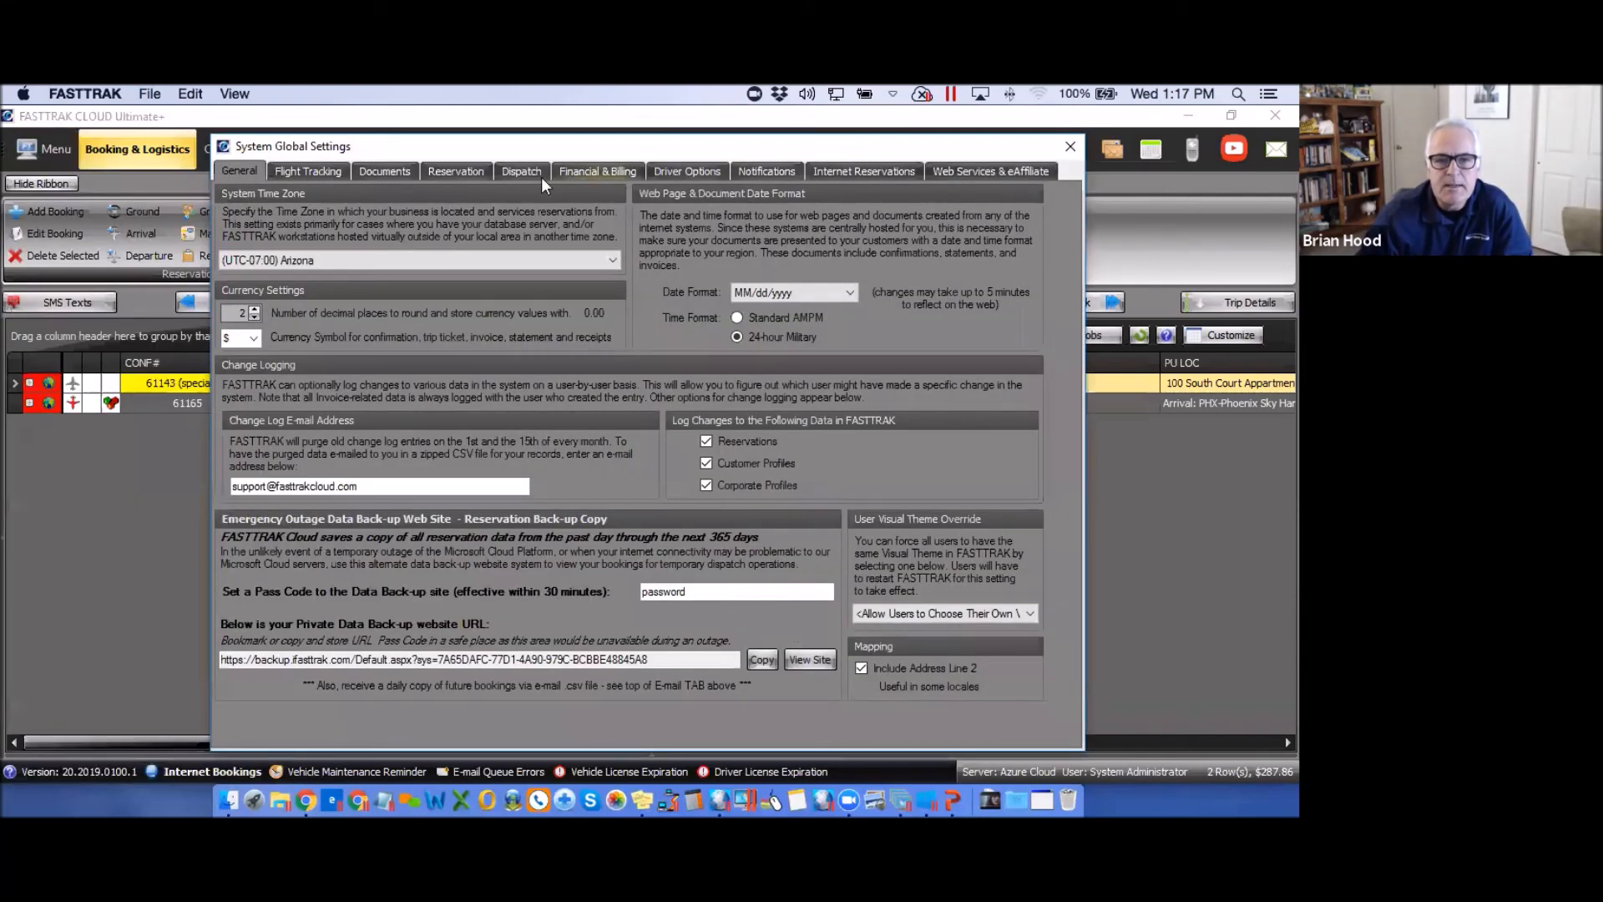
{"action": "left_click", "coordinate": [464, 171]}
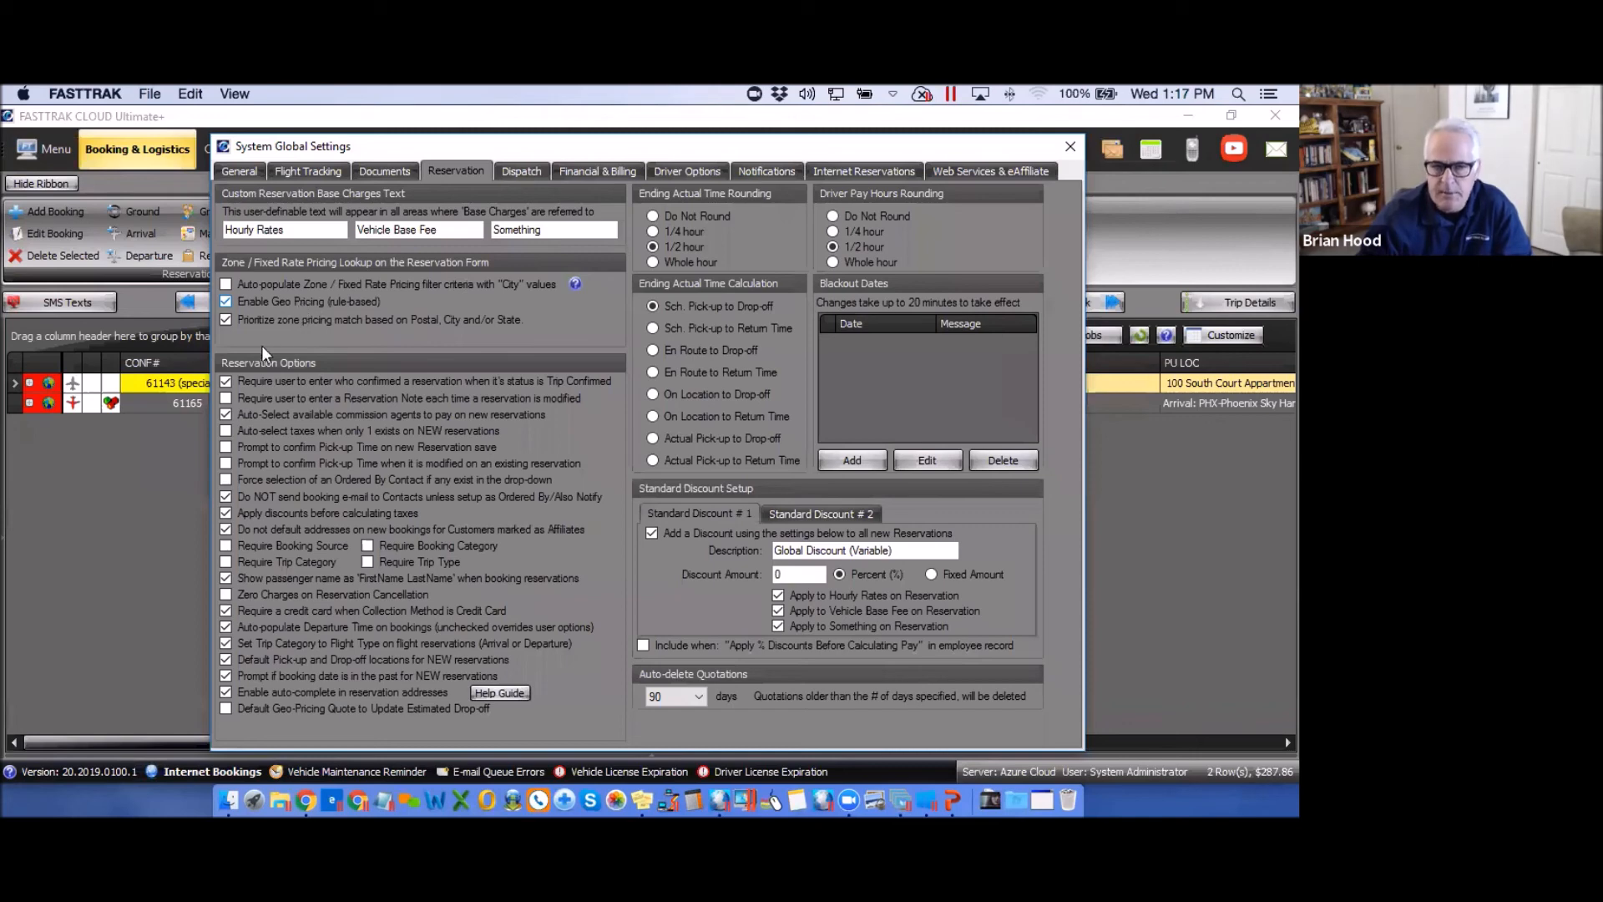
{"action": "left_click", "coordinate": [221, 300]}
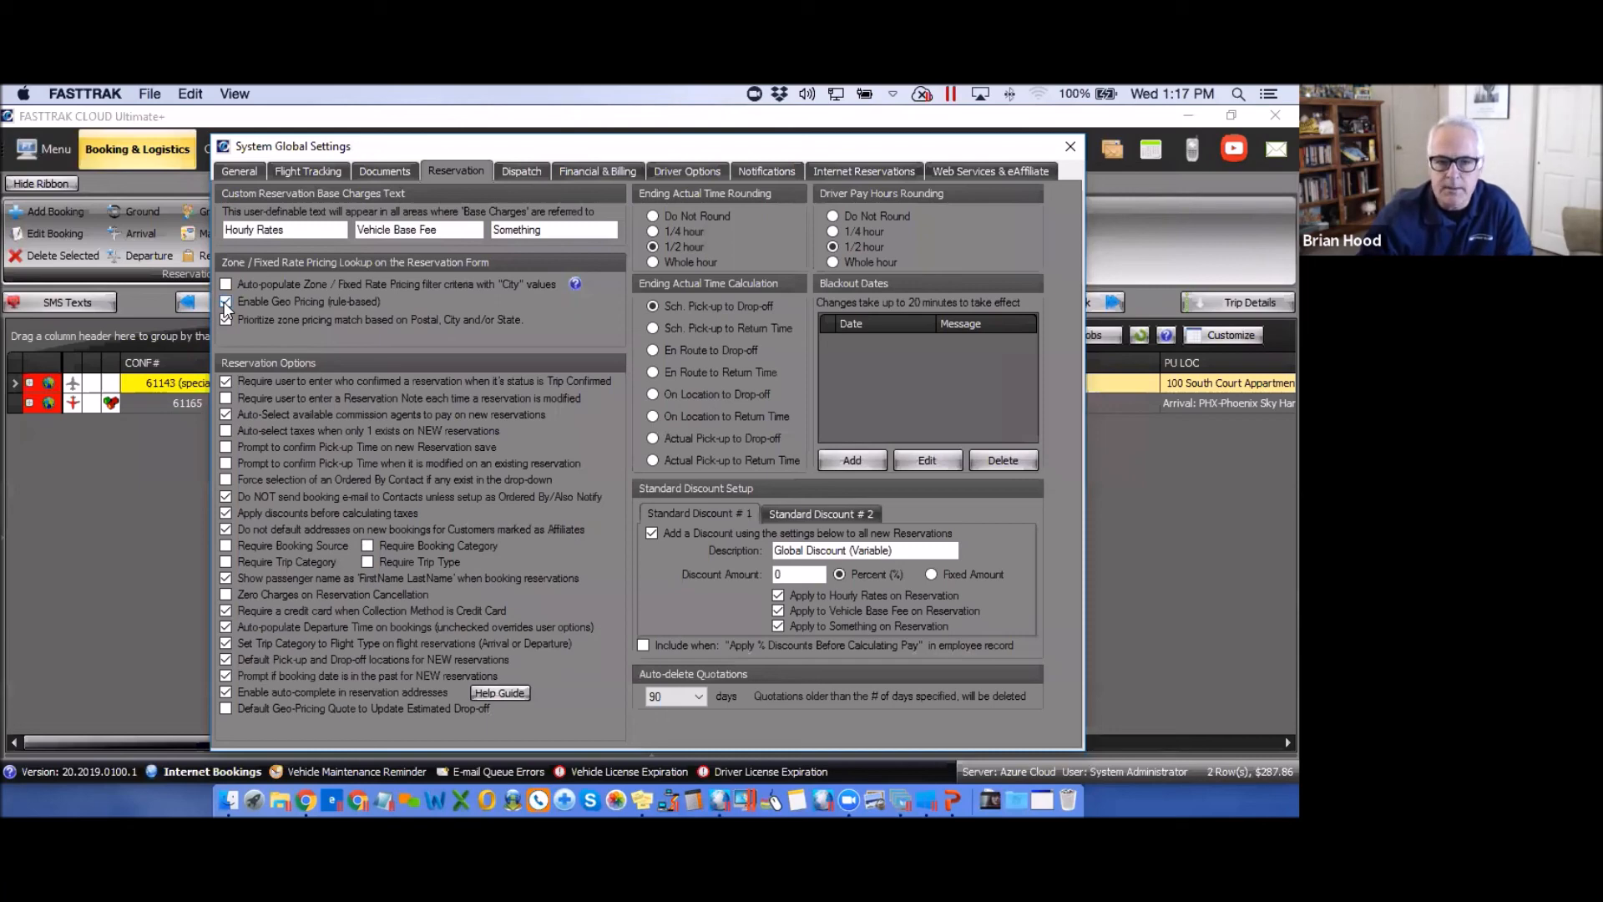
{"action": "left_click_drag", "start_coordinate": [941, 147], "coordinate": [884, 147]}
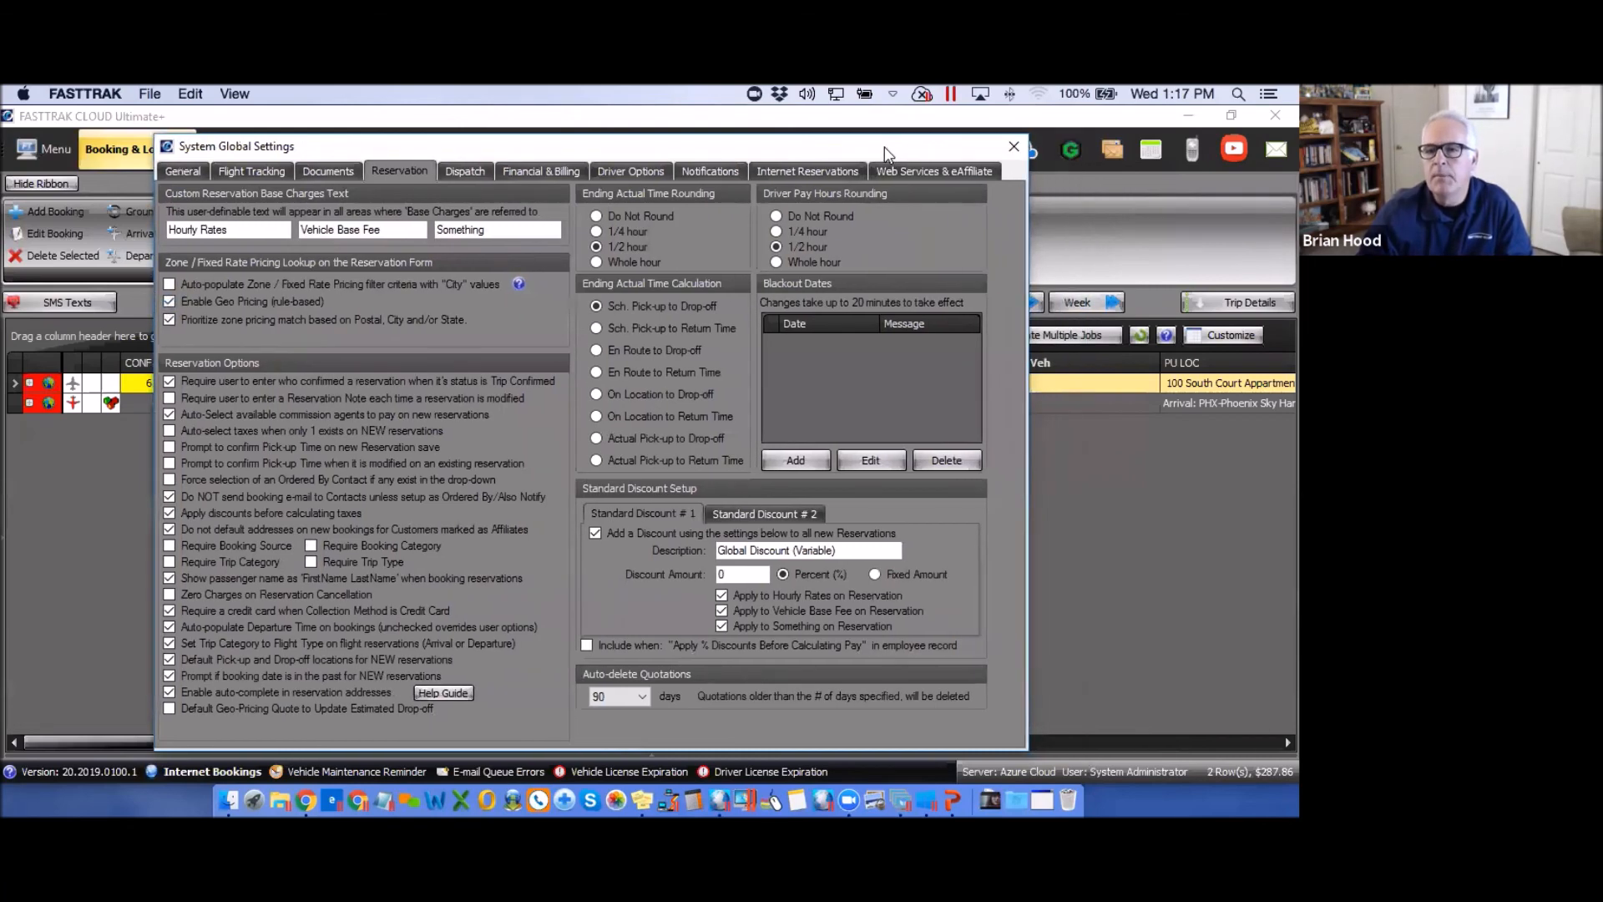